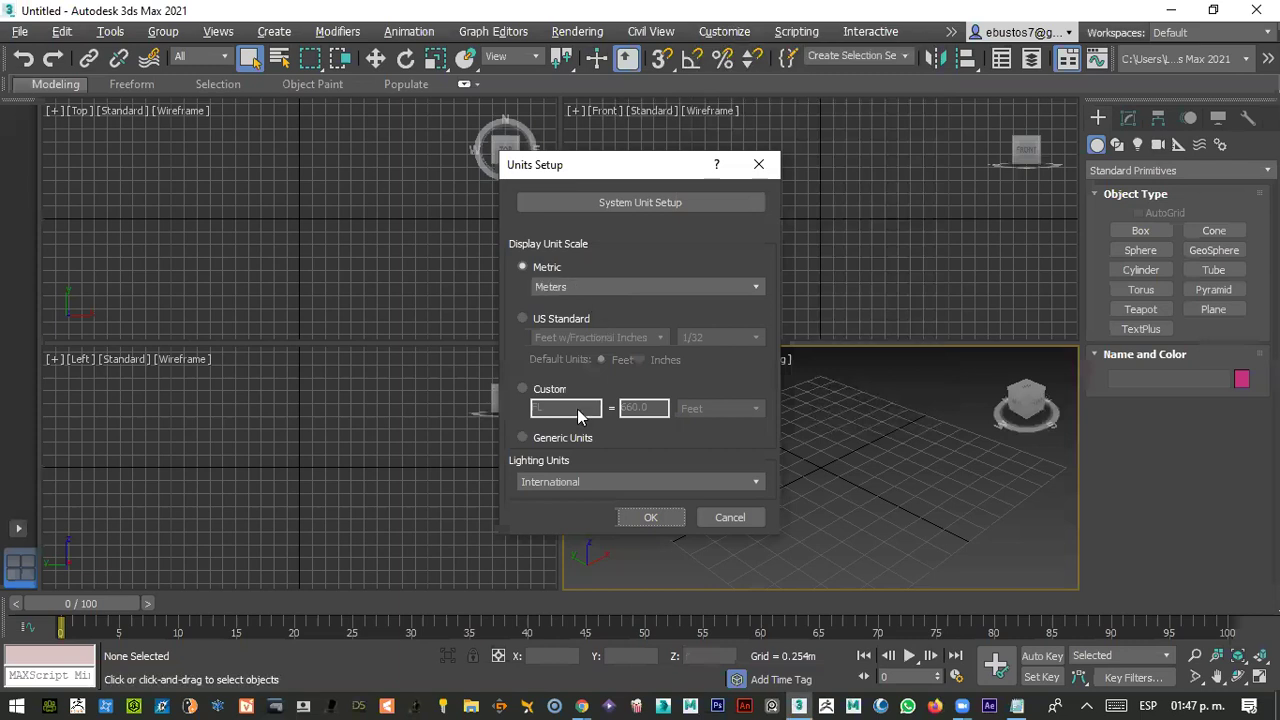
- Accept metres as the display unit and draw a rectangle about 2.6 m long and 5.2 m wide in the Top viewport
click(651, 517)
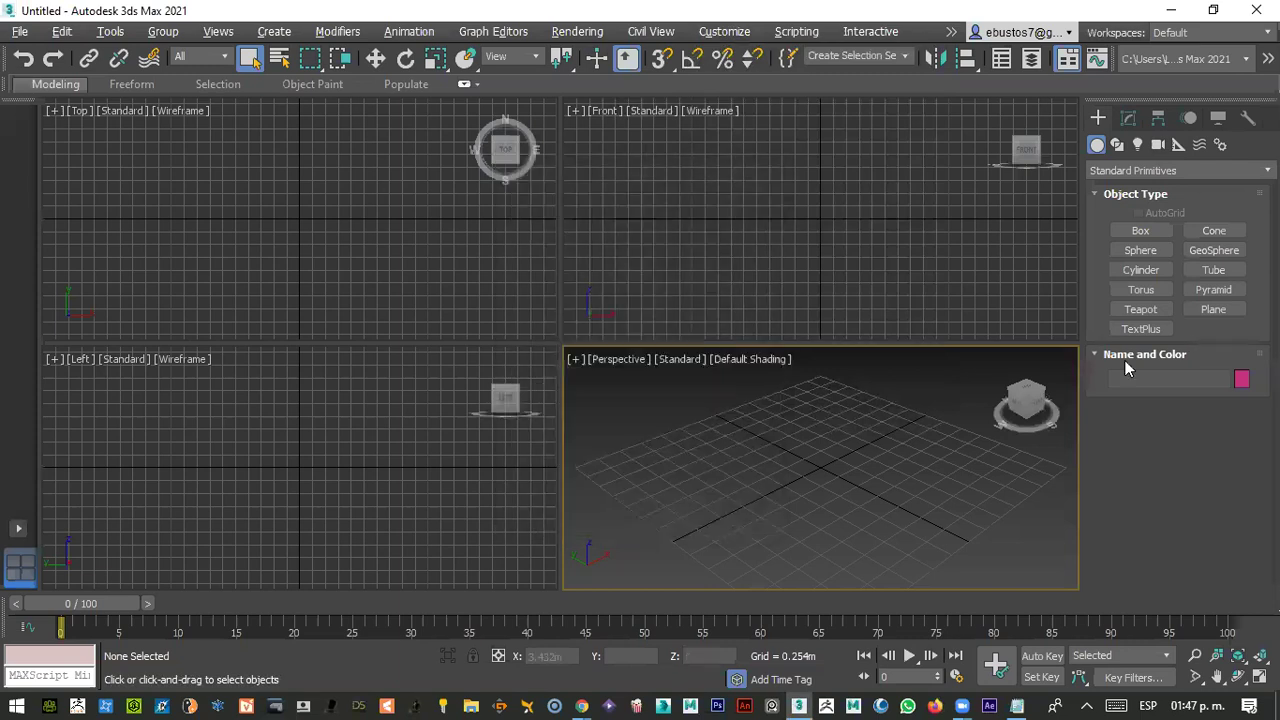
click(1118, 146)
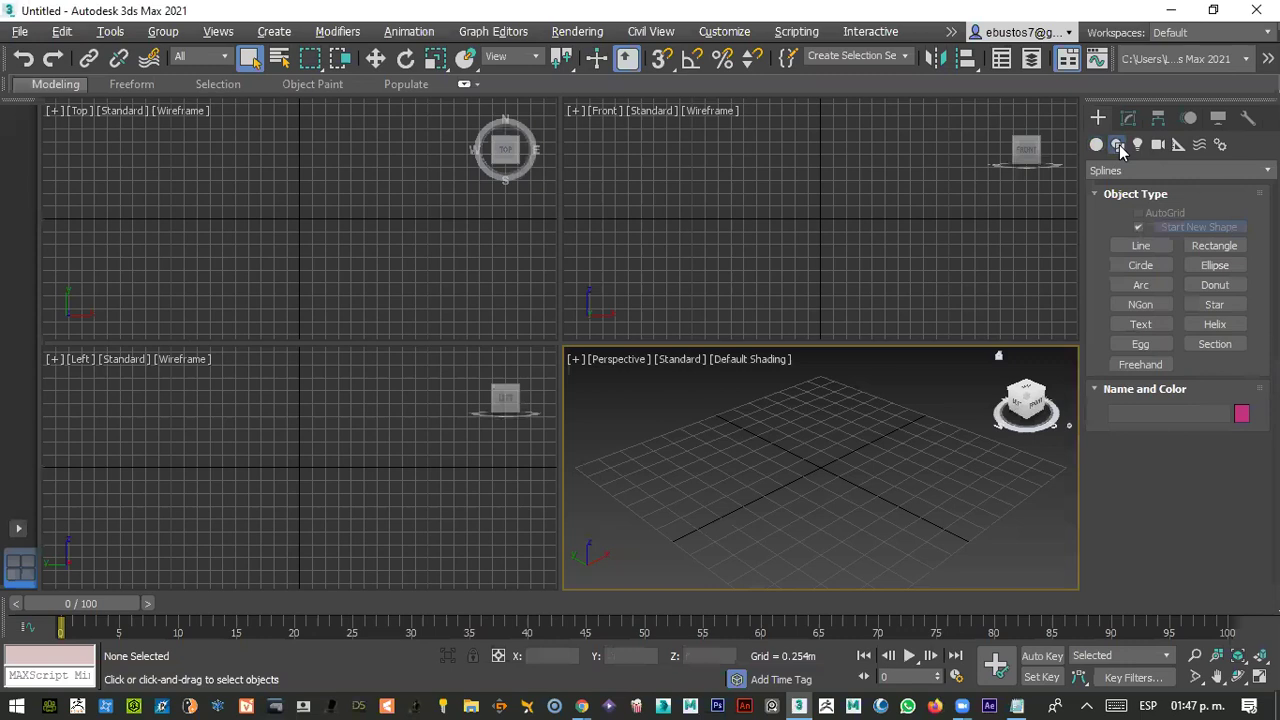
click(1212, 246)
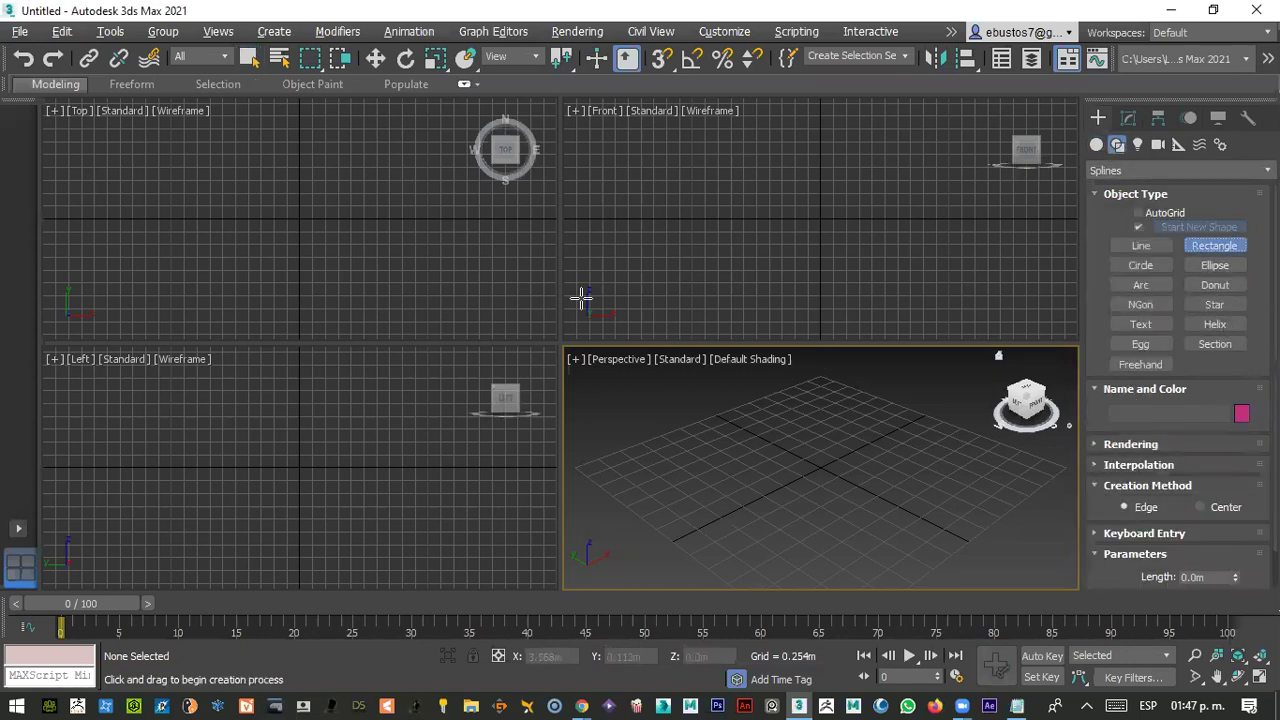
drag(152, 152, 245, 118)
drag(300, 236, 415, 283)
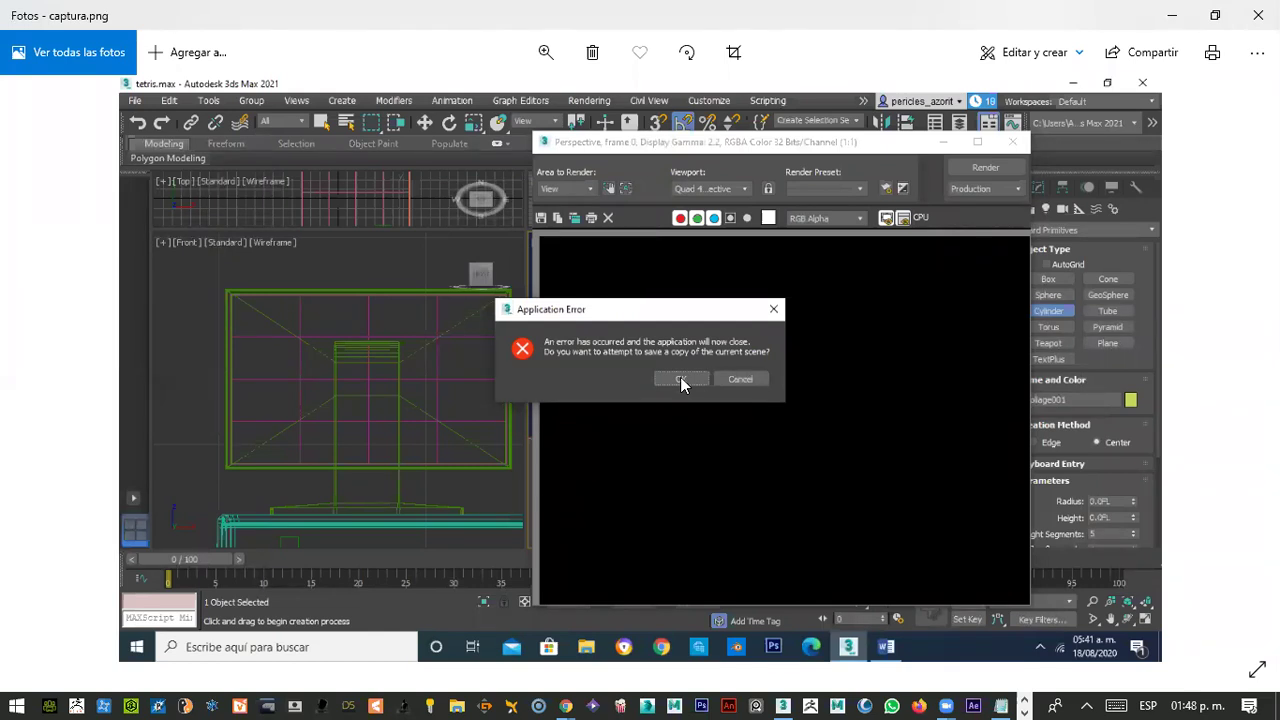
click(1258, 15)
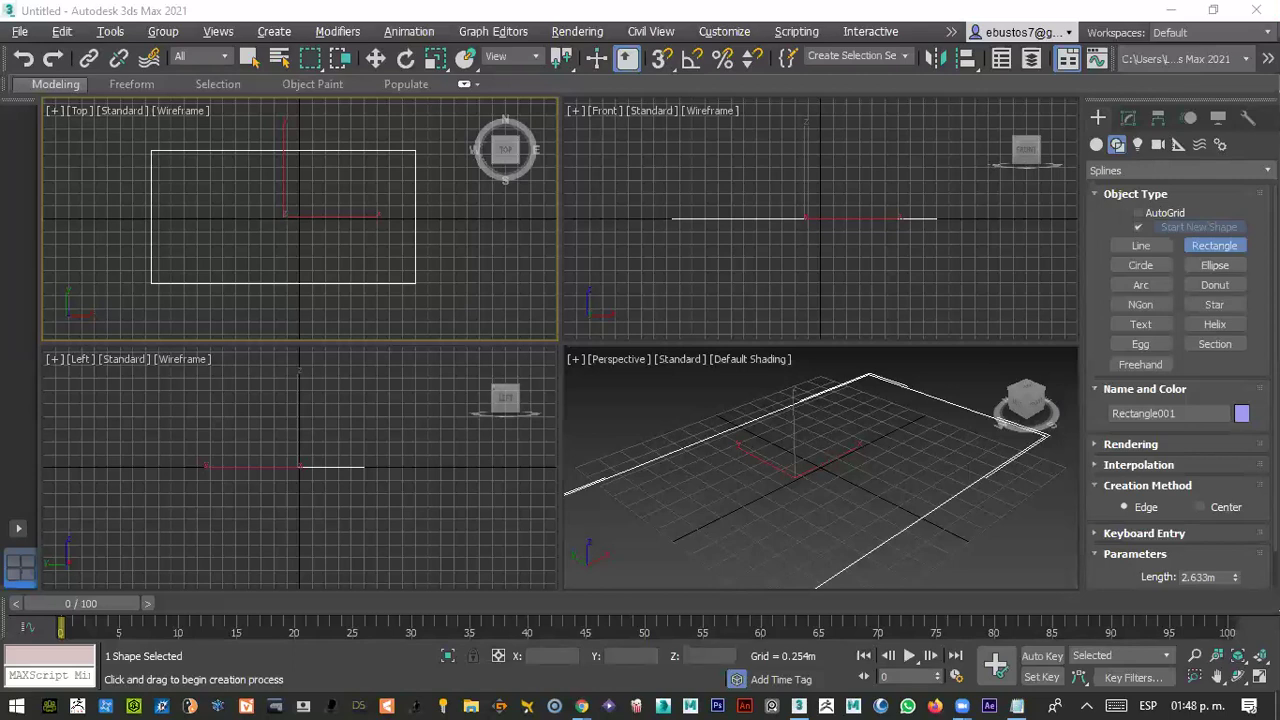
- Set the rectangle's length to 26 m and its width to 52 m
click(1128, 118)
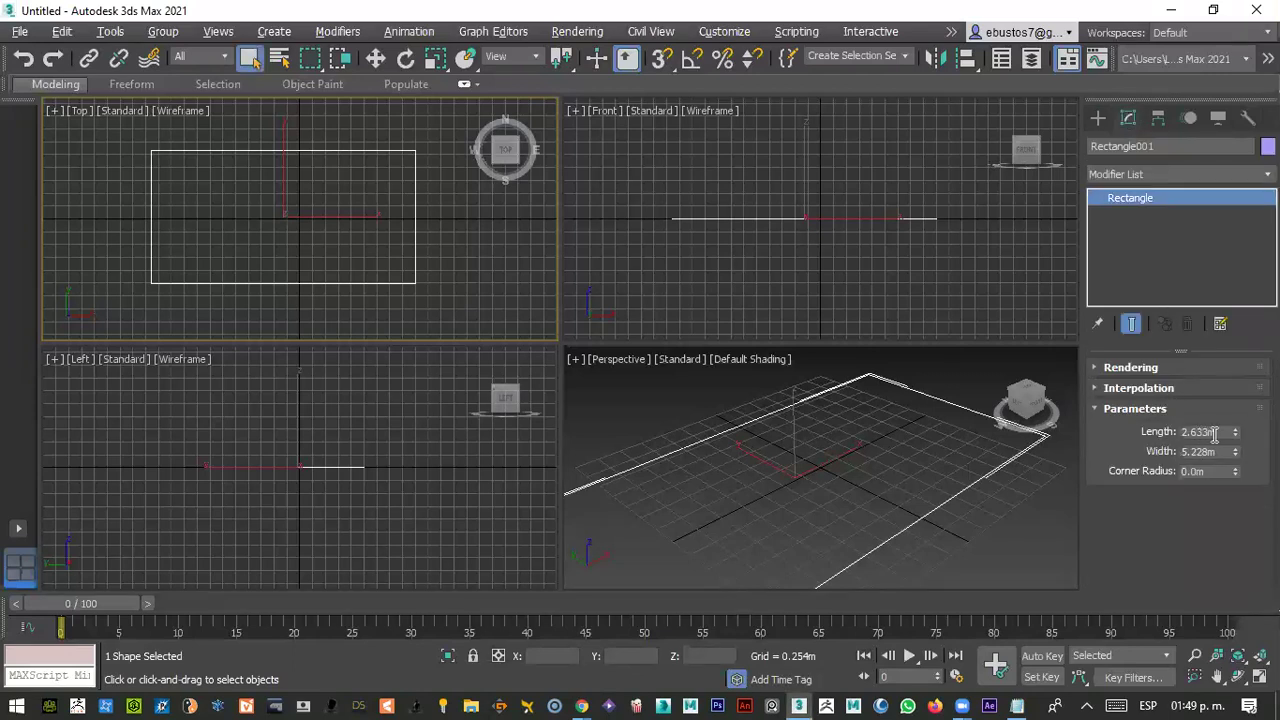
double_click(1214, 432)
text(26)
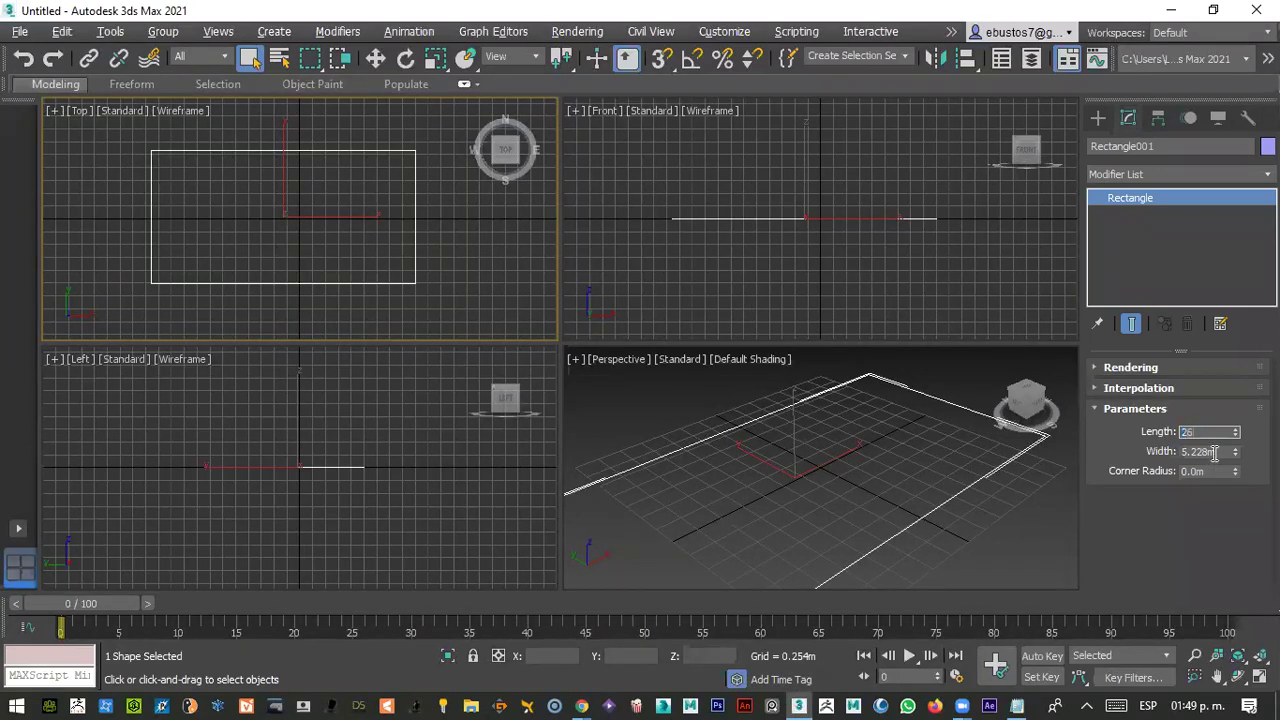
key(Tab)
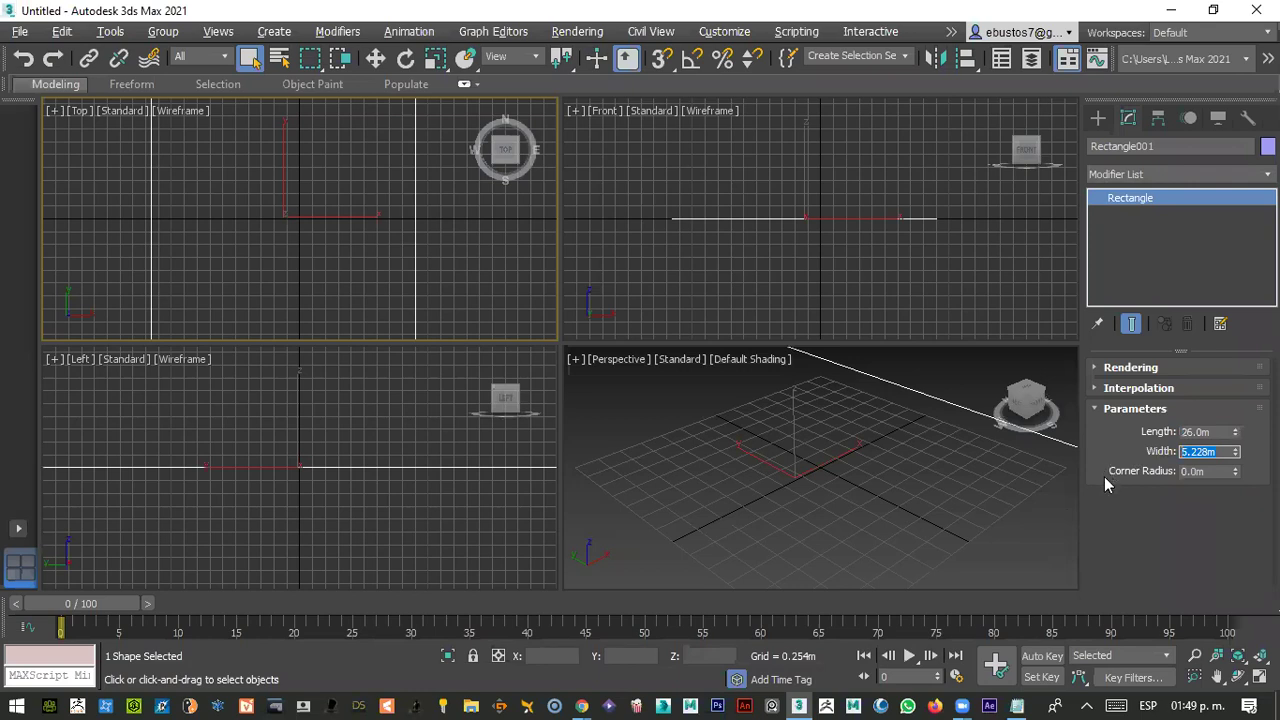
text(52)
key(Return)
scroll(382, 264, down, 5)
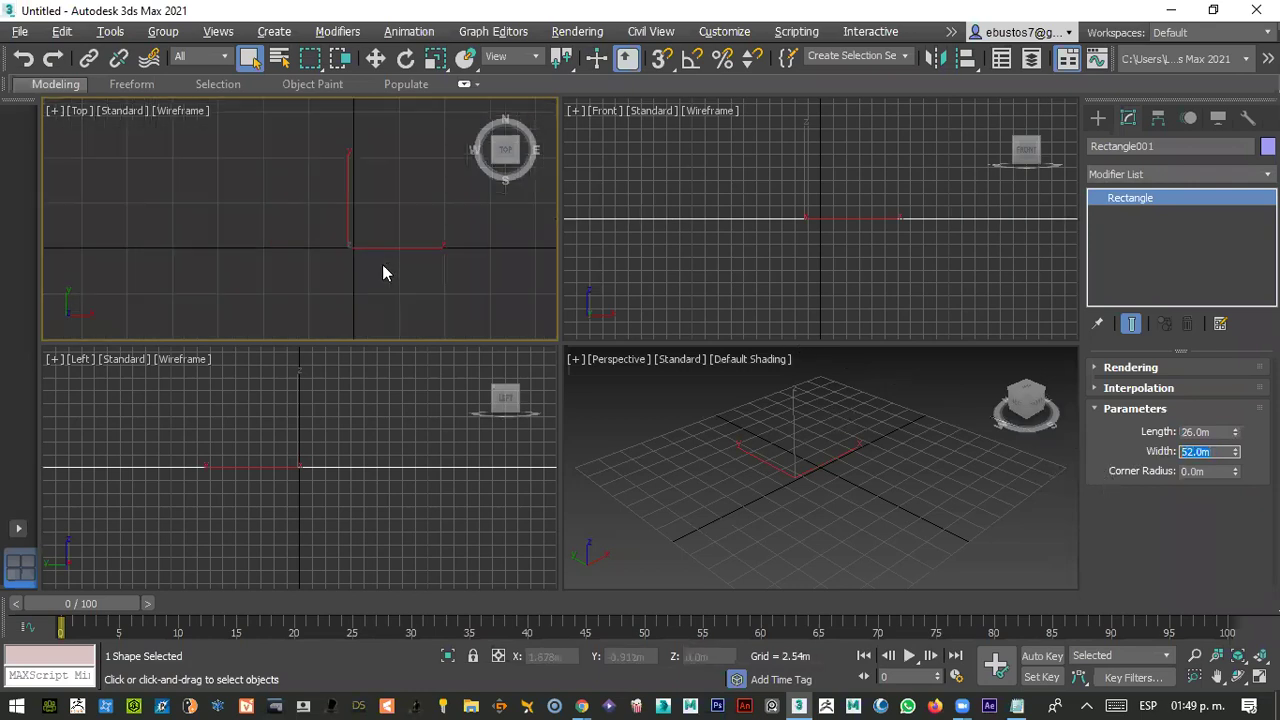
scroll(380, 266, down, 2)
scroll(380, 266, up, 2)
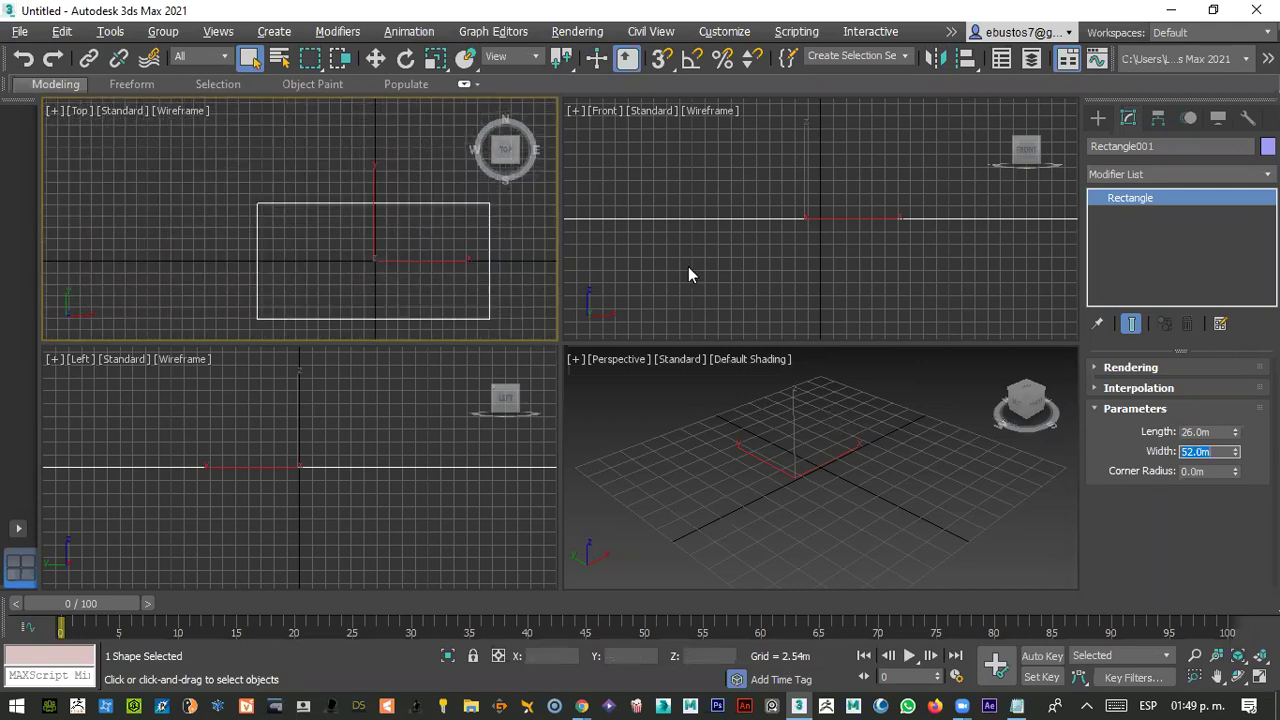
scroll(798, 446, down, 5)
scroll(788, 452, up, 3)
scroll(805, 452, down, 3)
scroll(804, 454, up, 3)
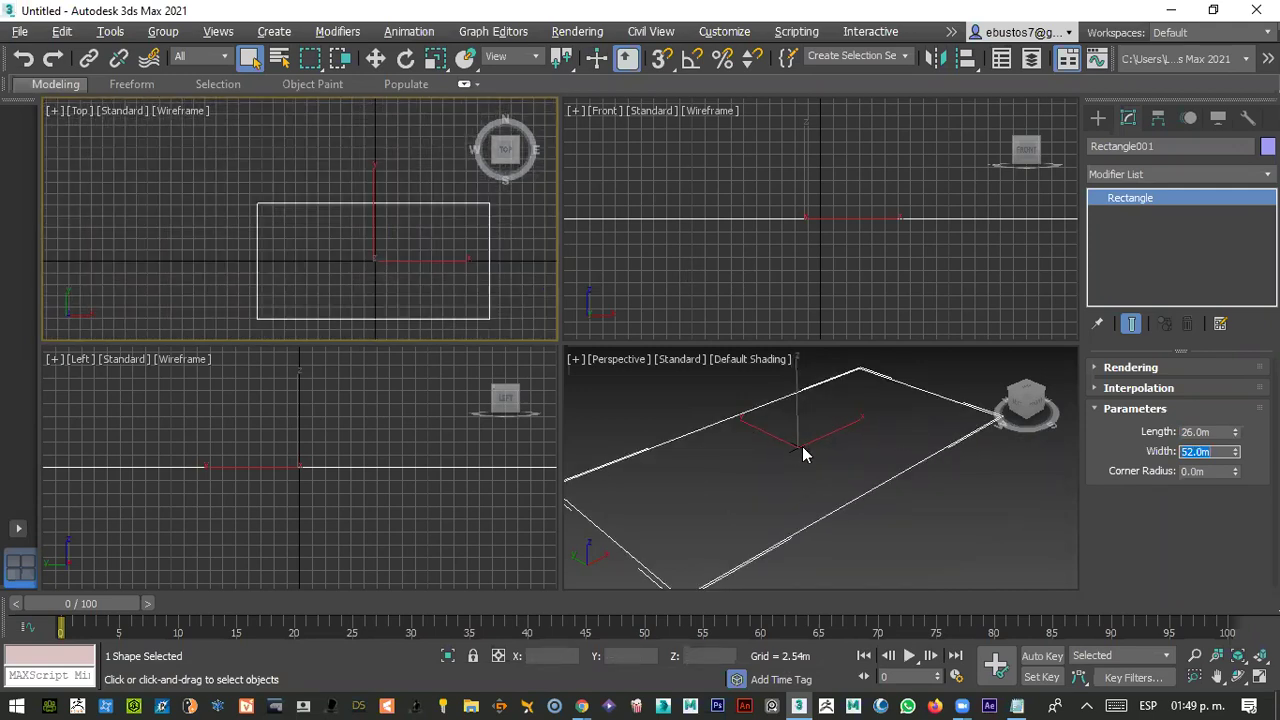
- Hide the ribbon above the viewports and clear the rectangle's selection
click(845, 509)
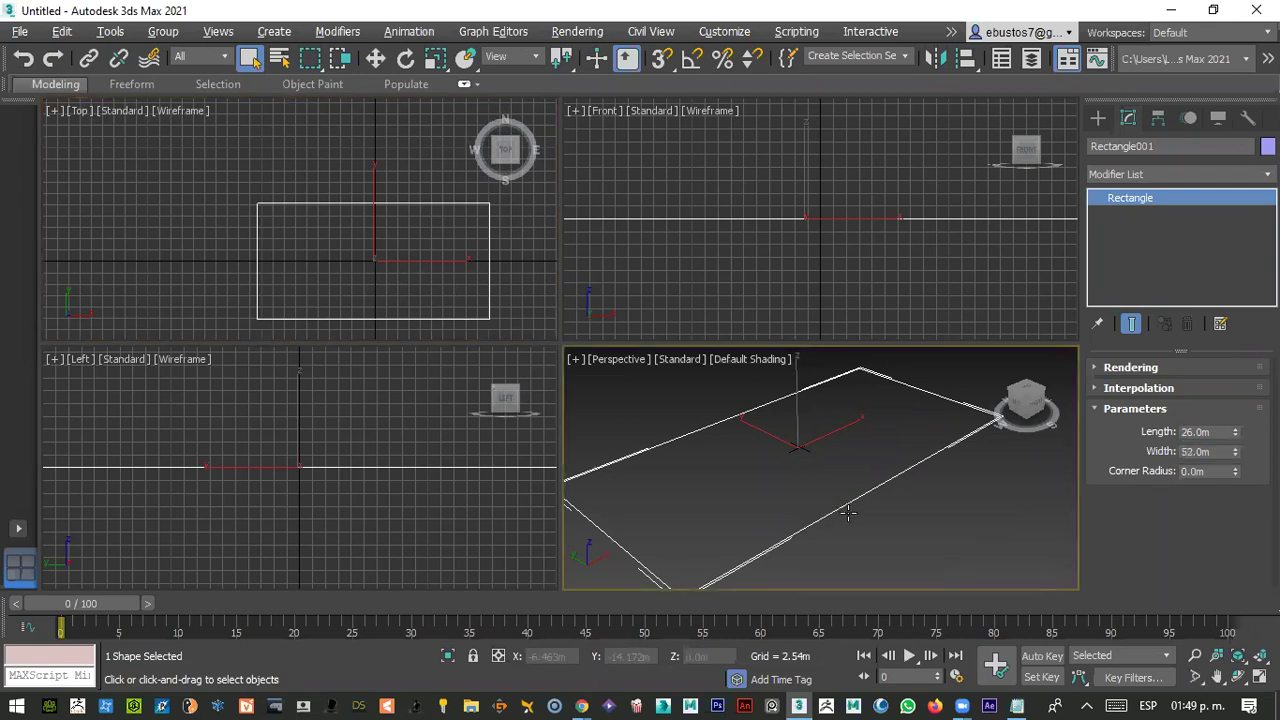
right_click(845, 509)
right_click(913, 471)
right_click(913, 469)
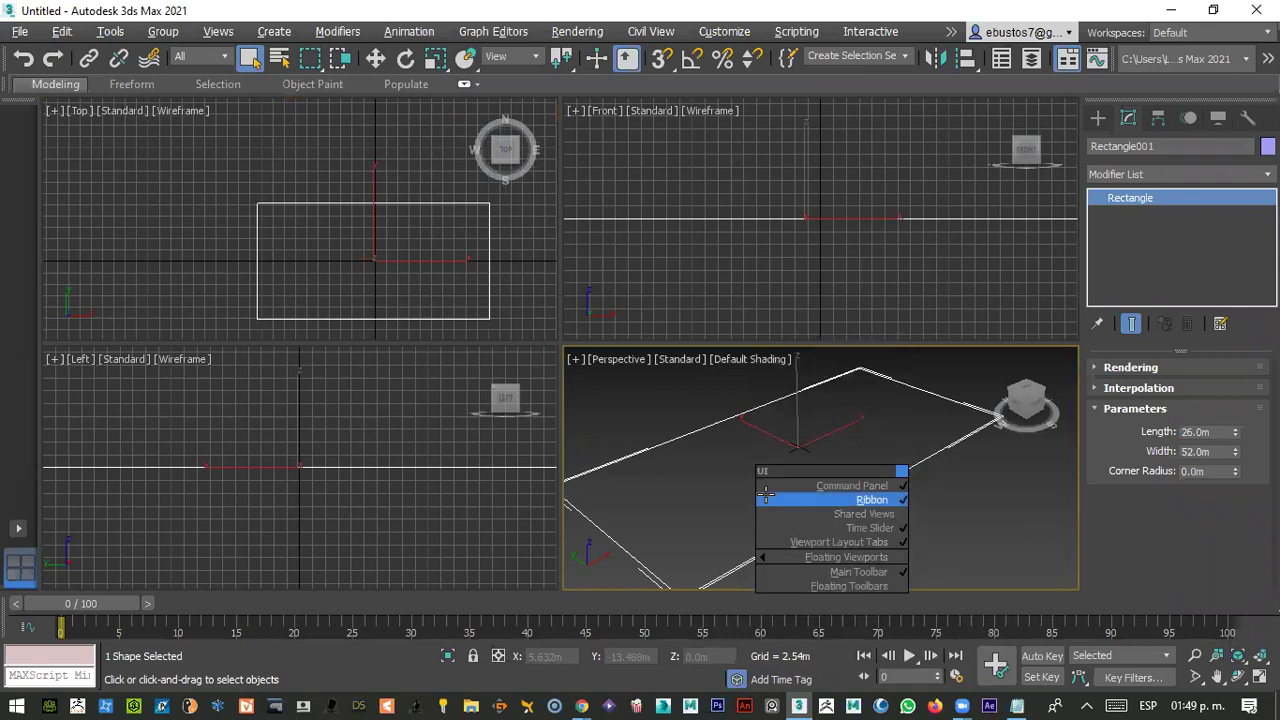
click(766, 496)
click(716, 502)
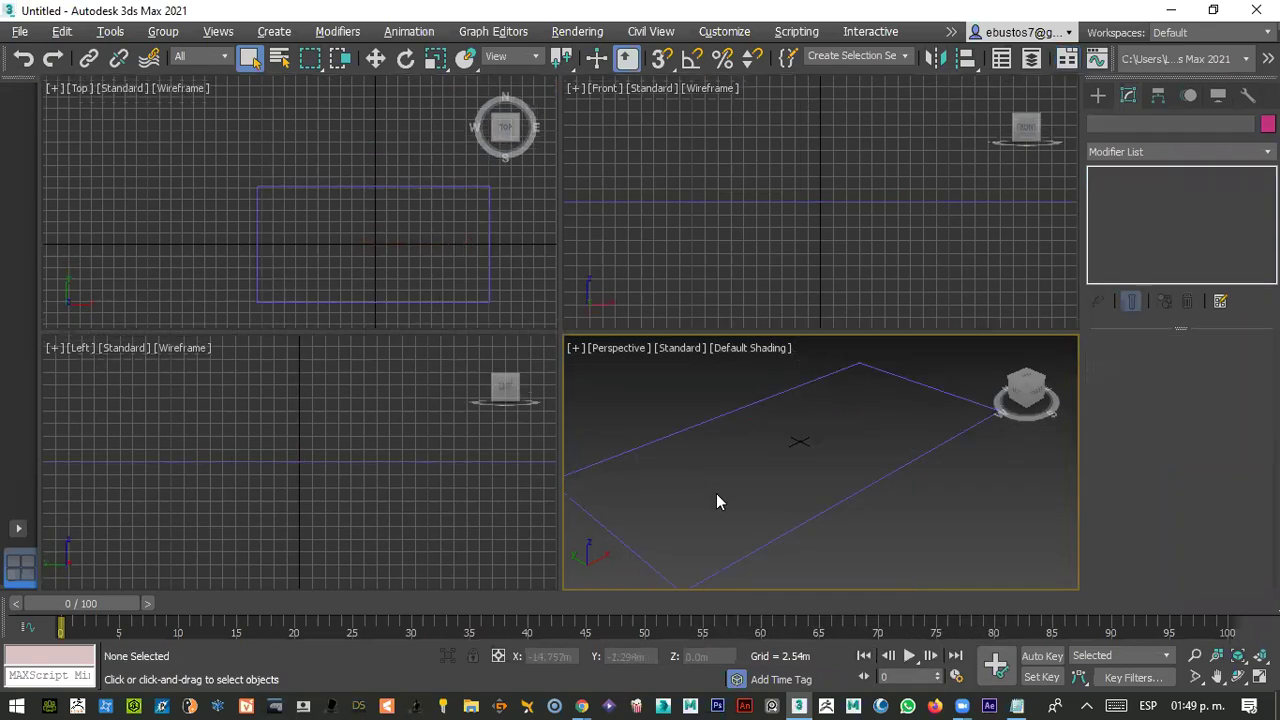
- Select the rectangle in the Perspective viewport and convert it to an editable spline
click(868, 489)
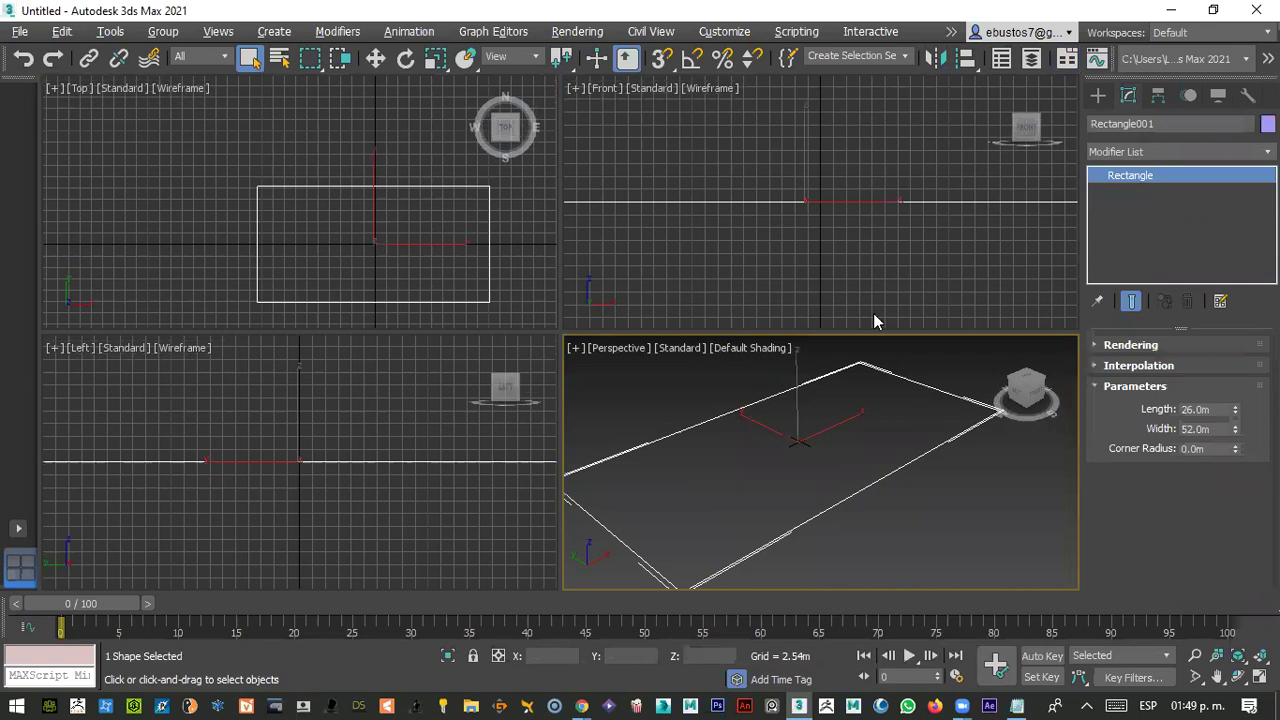
right_click(907, 377)
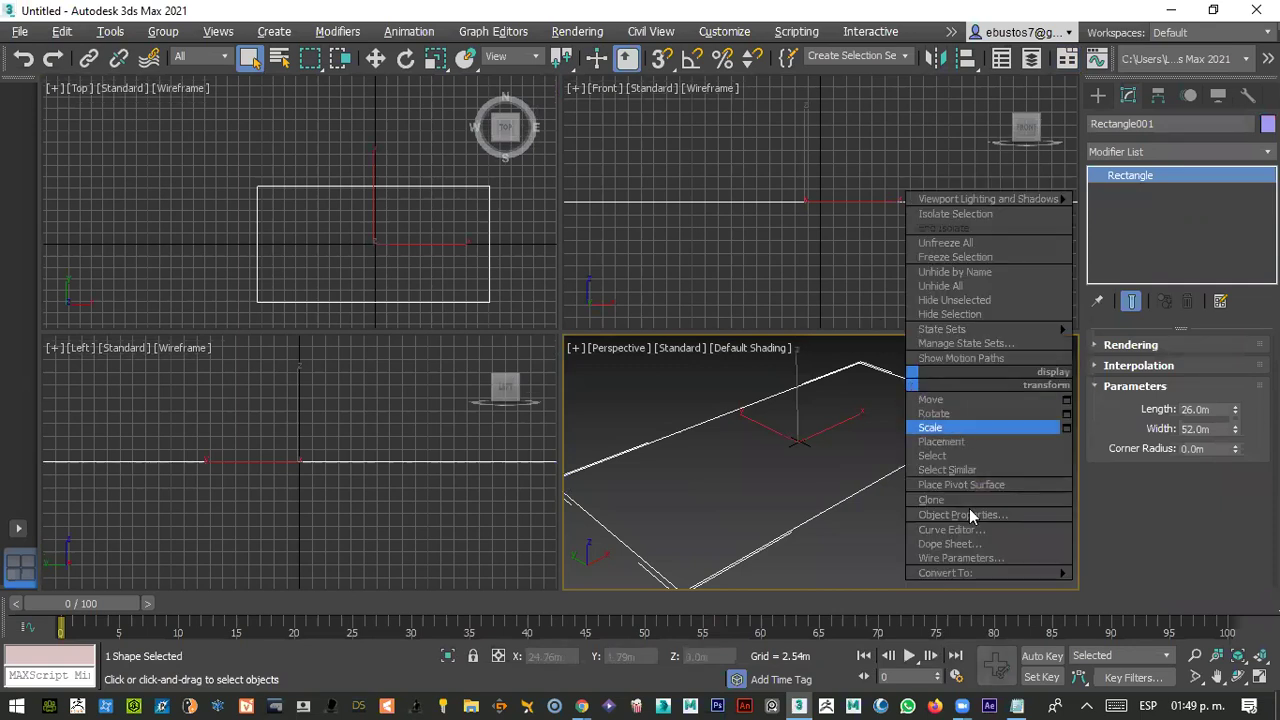
mouse_move(1033, 572)
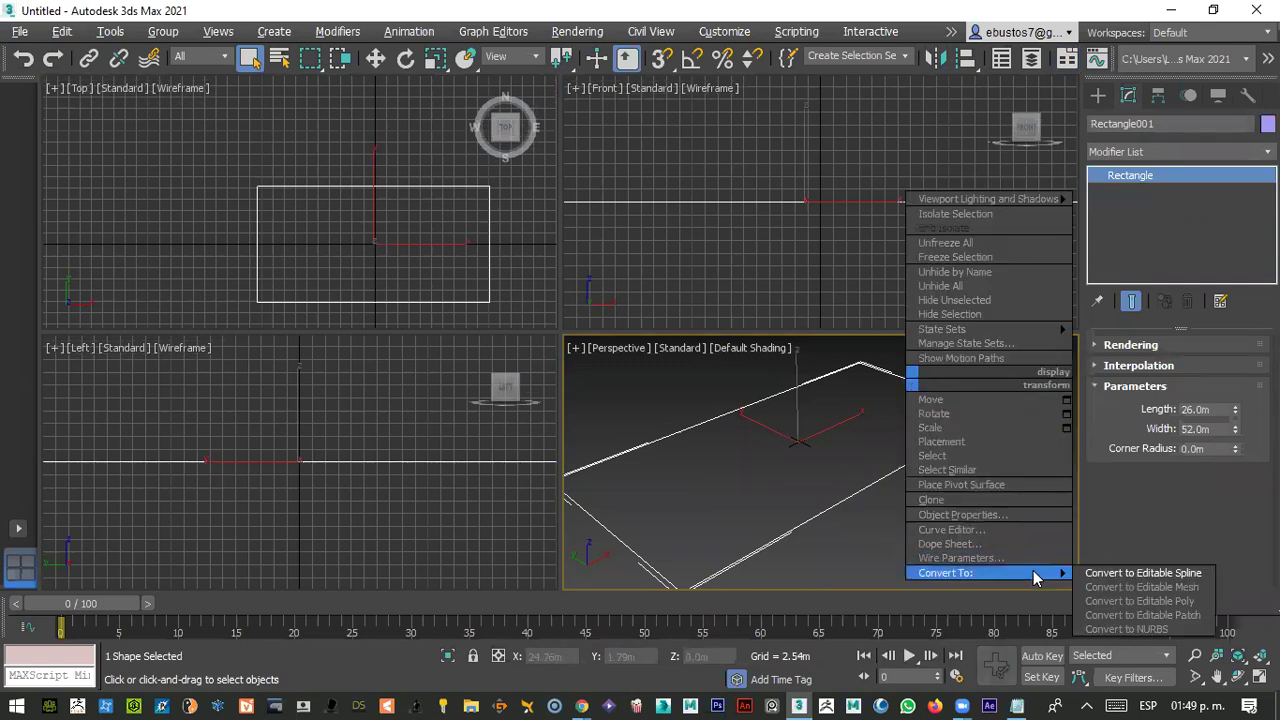
click(1168, 573)
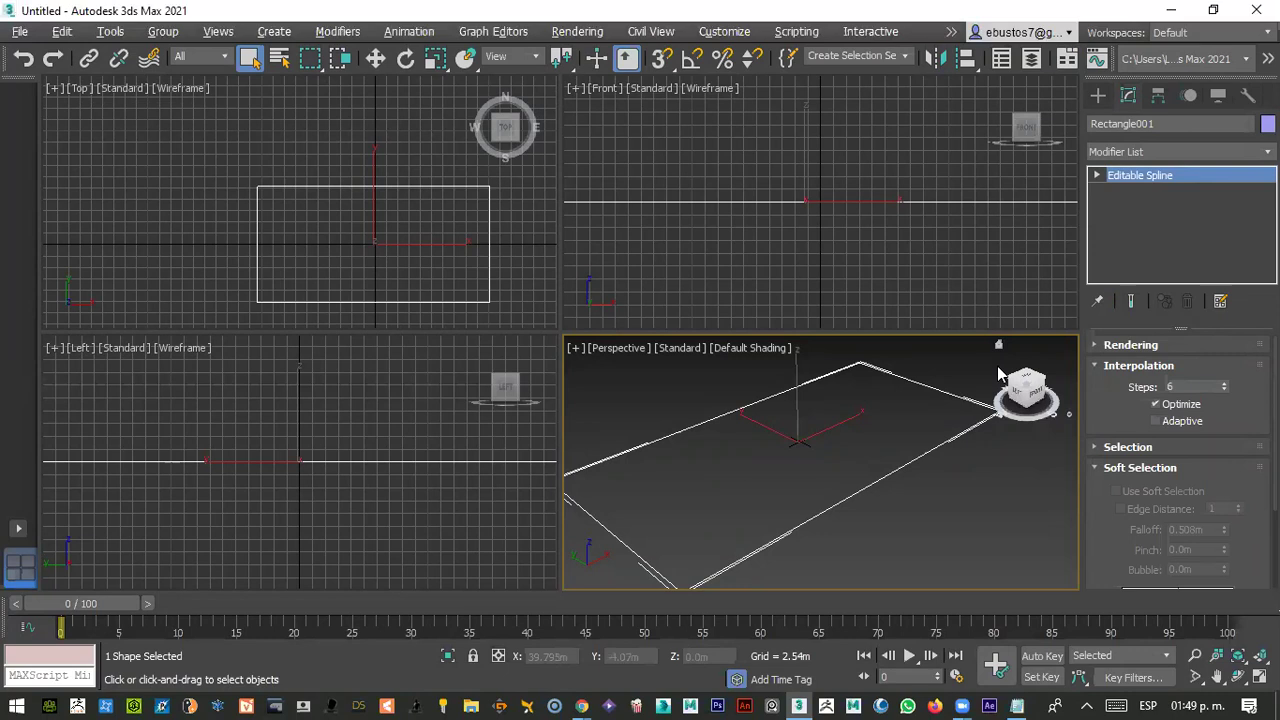
- Maximize the Top viewport and use Refine to add two vertices on the rectangle's lower edge, one on each side of its midpoint
key(1)
scroll(345, 305, up, 5)
scroll(345, 305, down, 2)
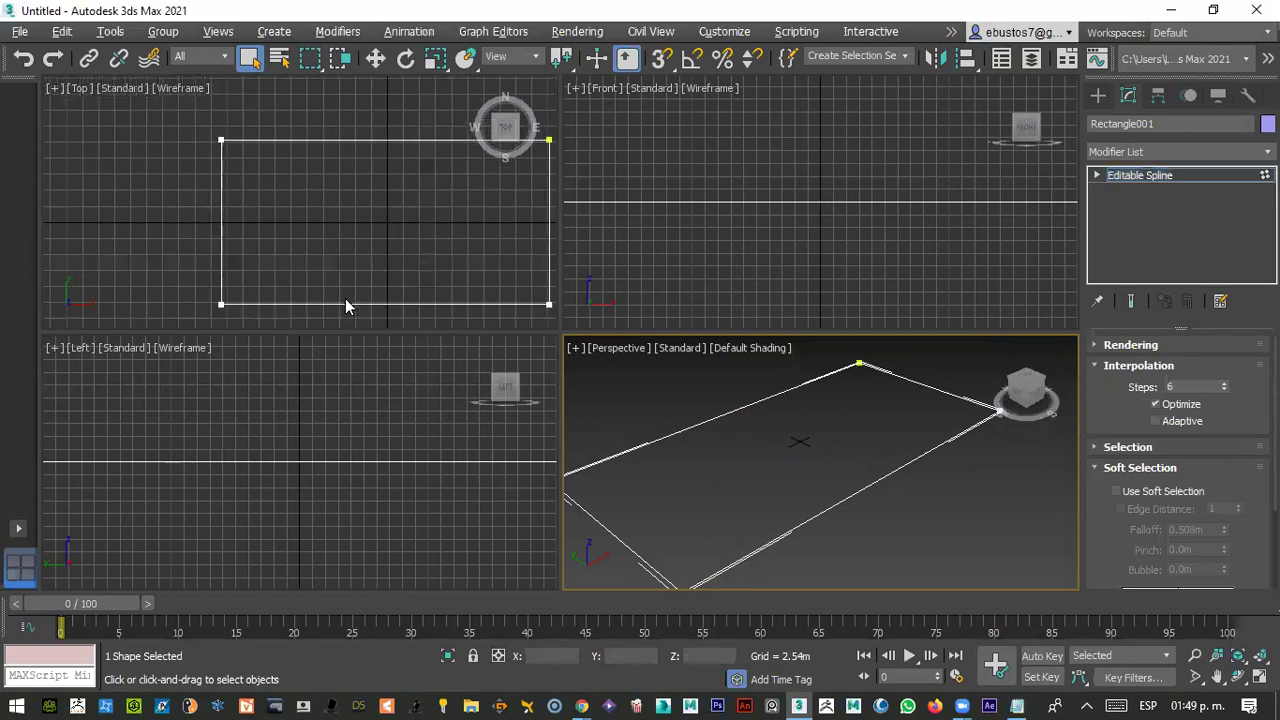
scroll(345, 300, up, 3)
key(alt+w)
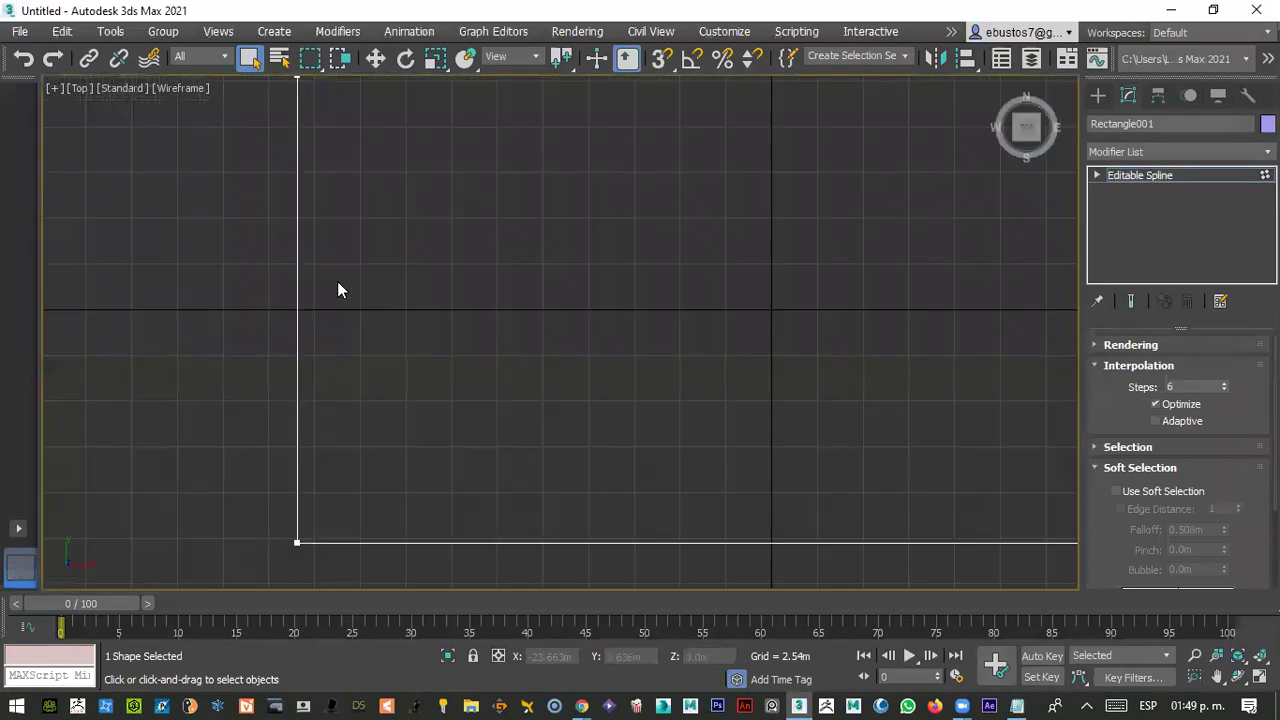
scroll(457, 370, down, 3)
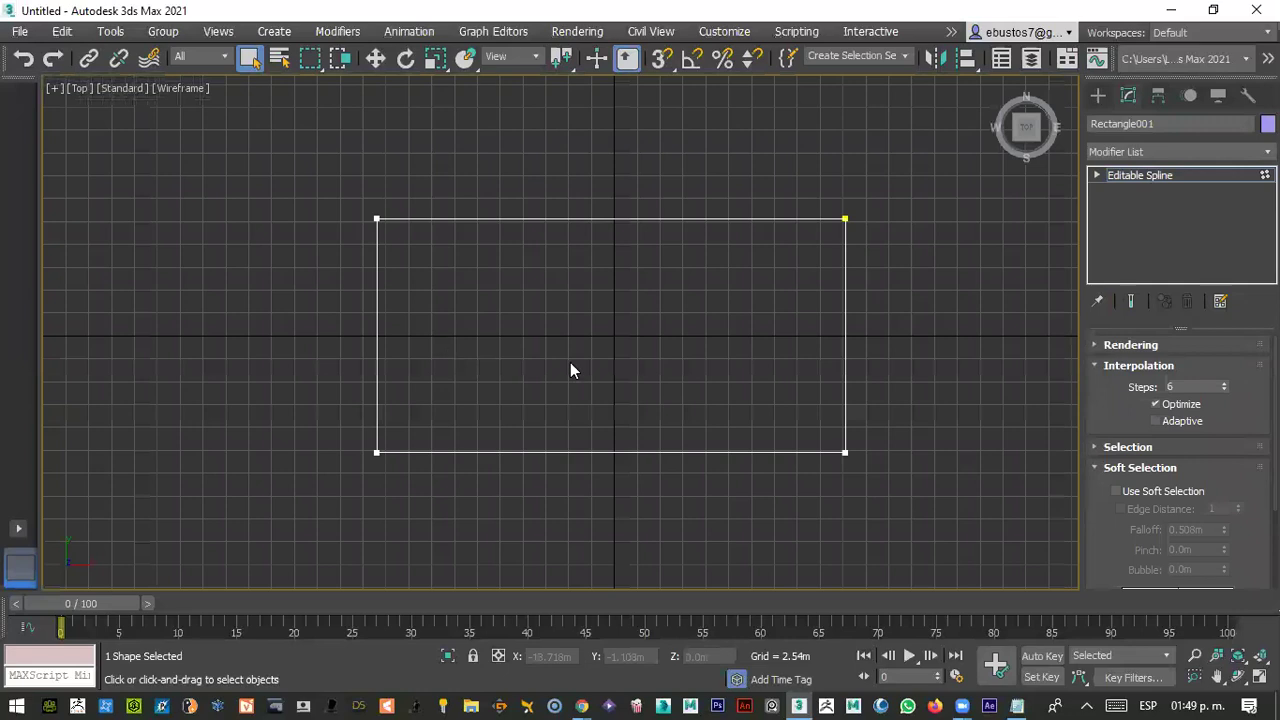
right_click(551, 449)
click(534, 529)
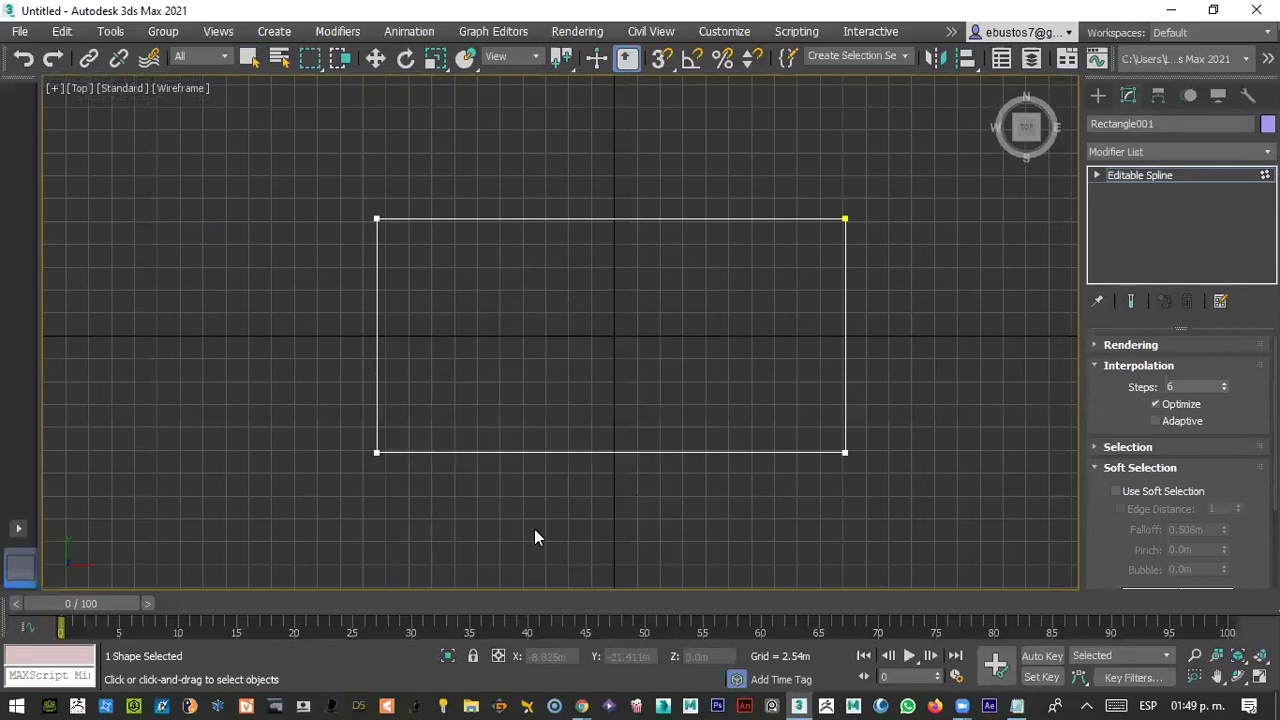
click(546, 453)
click(682, 452)
- Delete the segment between the two added vertices to leave an opening in the rectangle's lower edge
key(2)
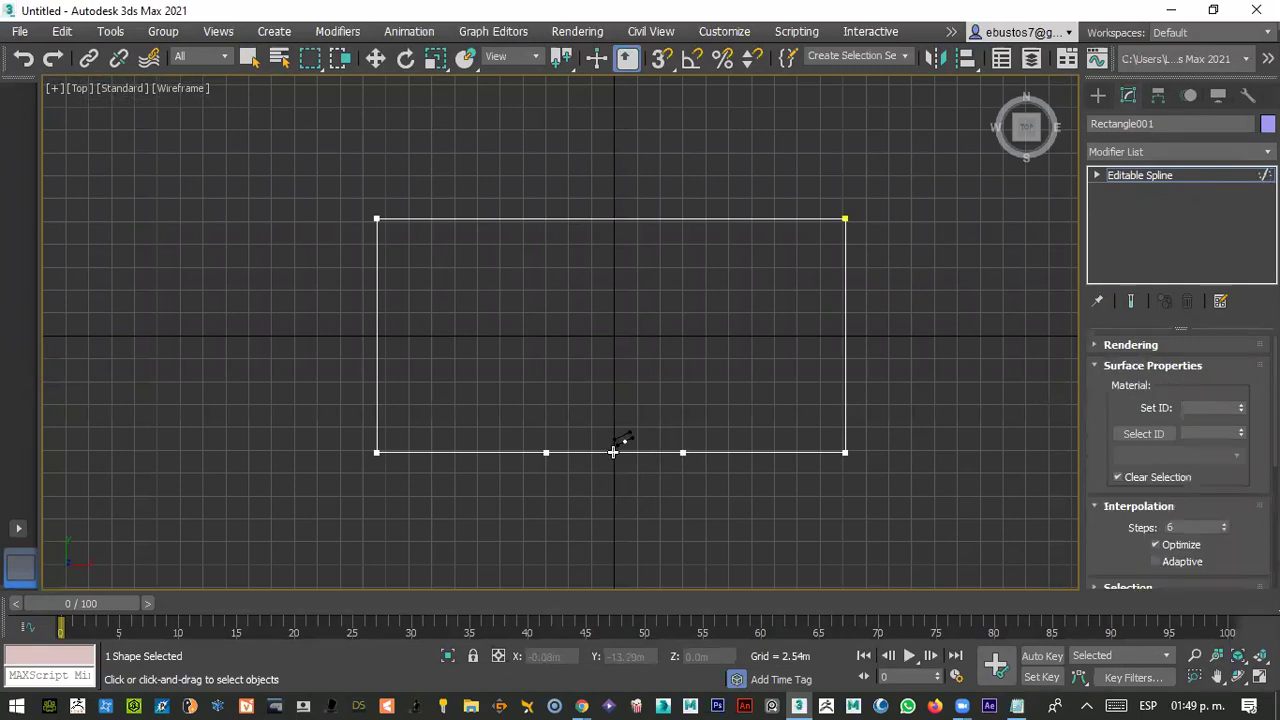
click(614, 453)
key(w)
click(591, 452)
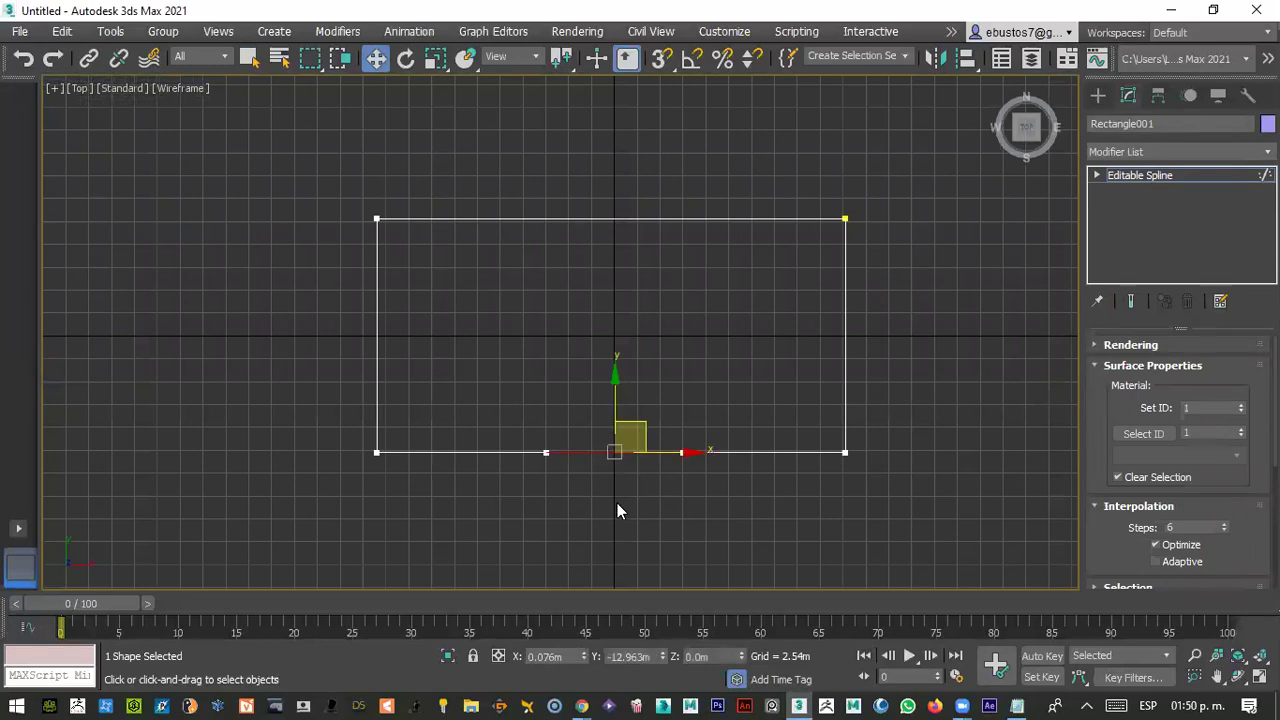
key(Delete)
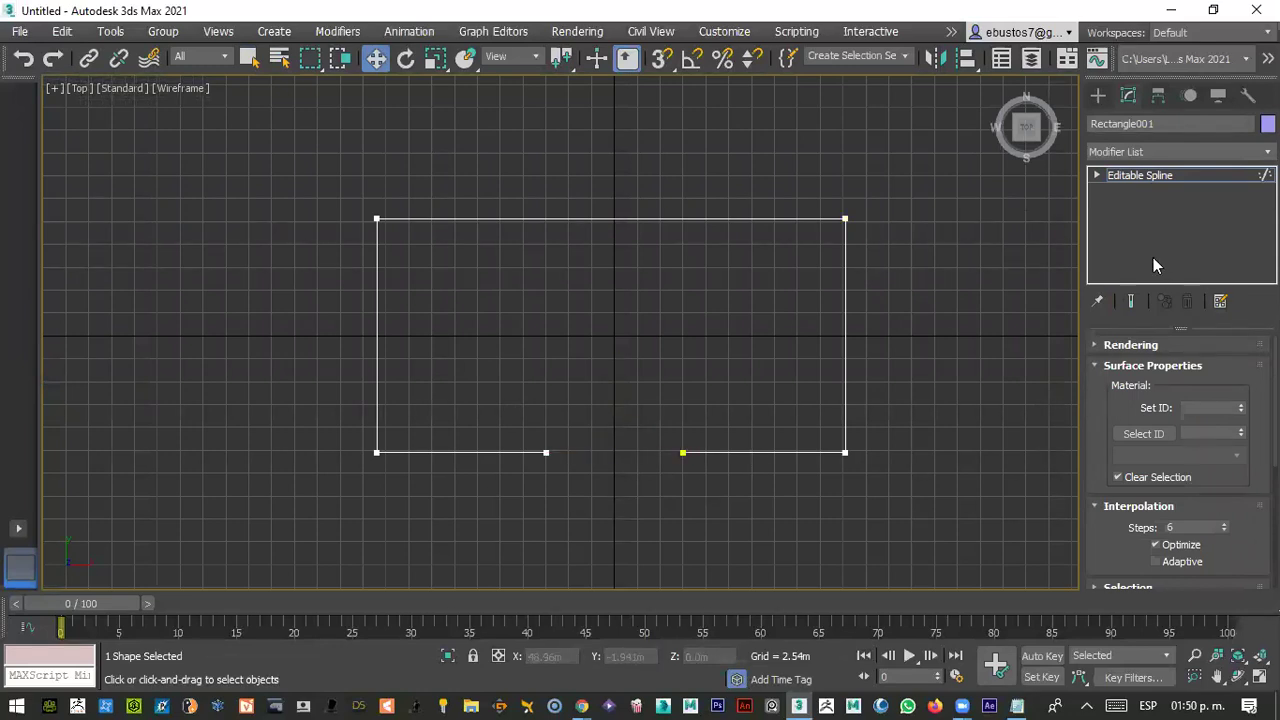
- Switch to spline level and outline the open rectangle spline by 0.2 m to give it wall thickness
key(3)
scroll(1180, 460, down, 1)
scroll(1180, 460, down, 5)
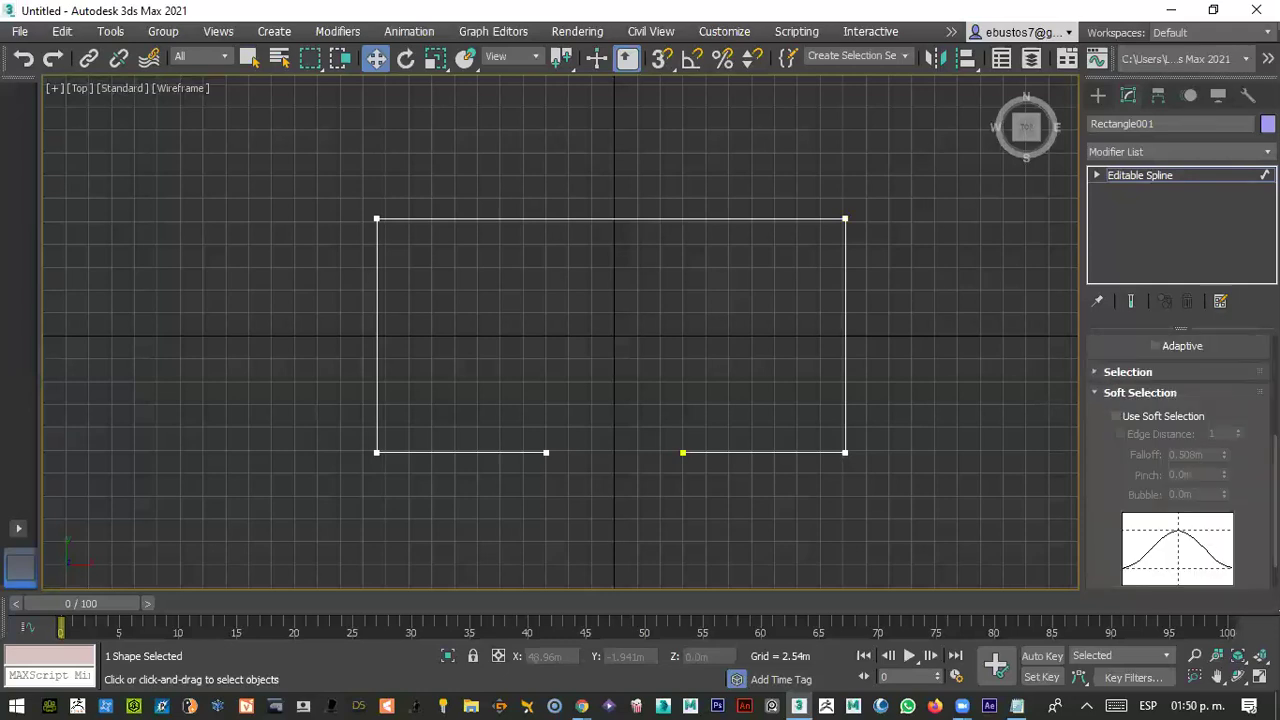
scroll(1098, 448, up, 3)
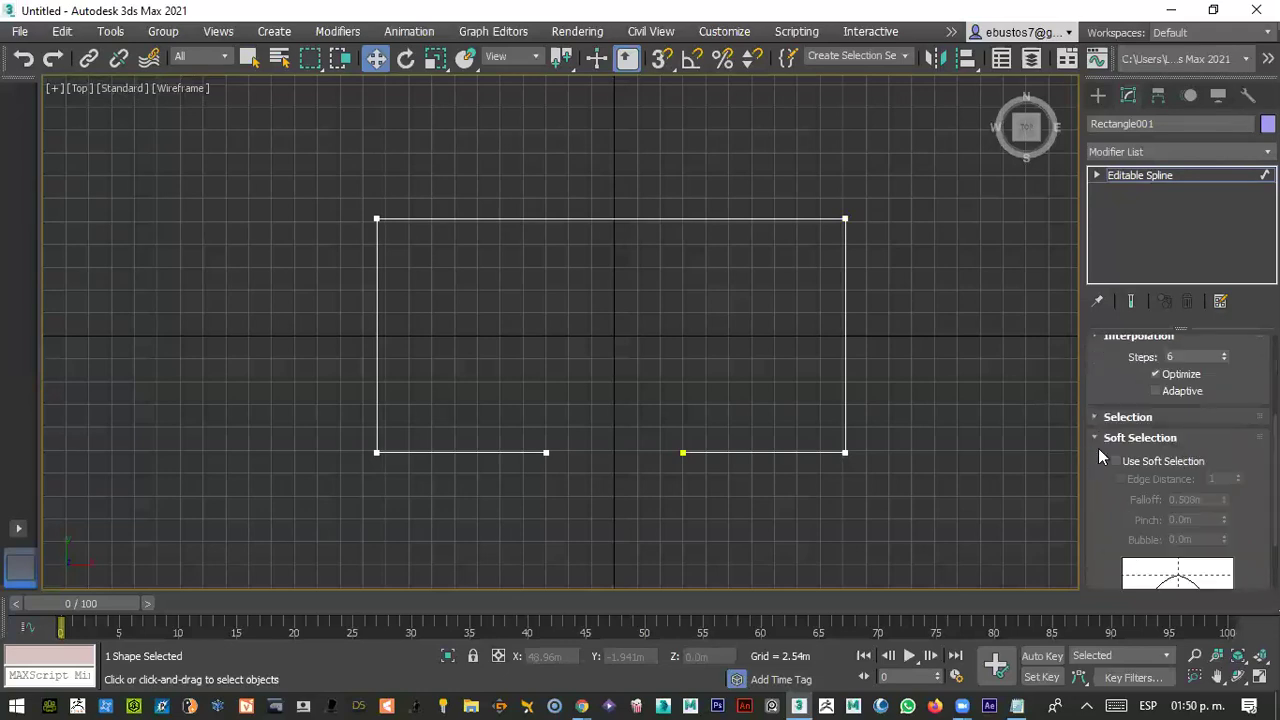
click(1096, 436)
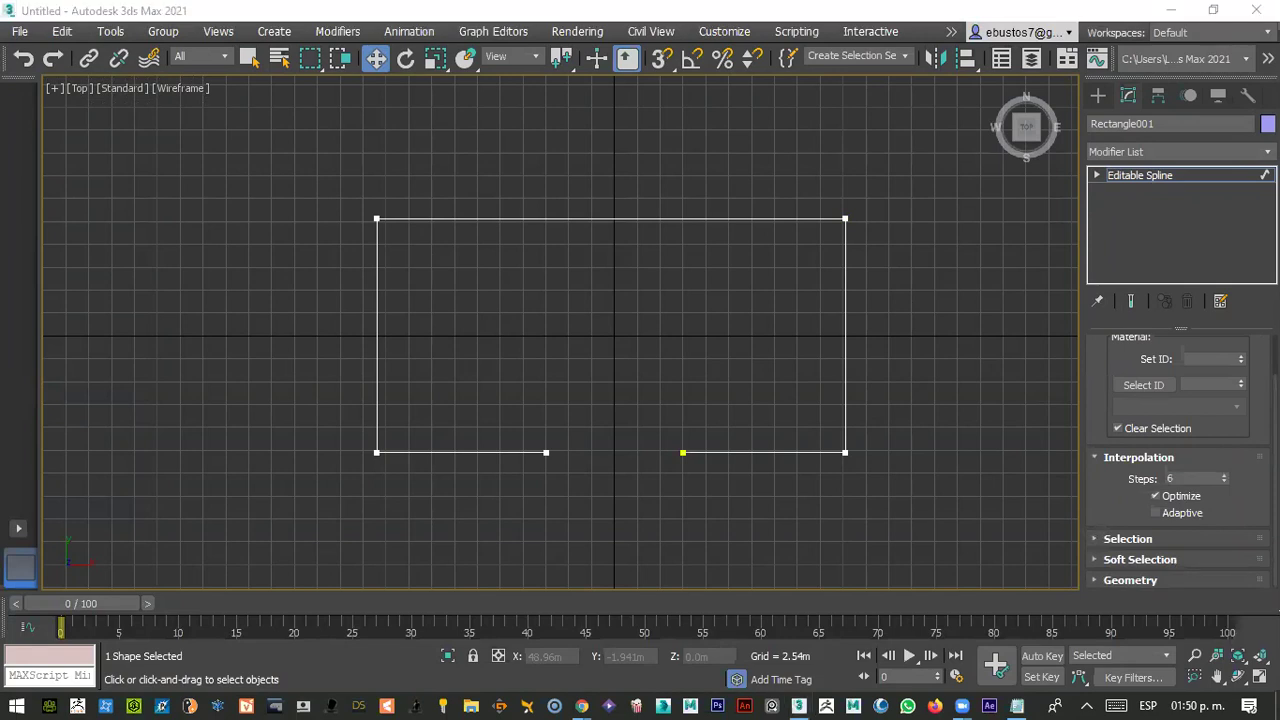
click(1095, 175)
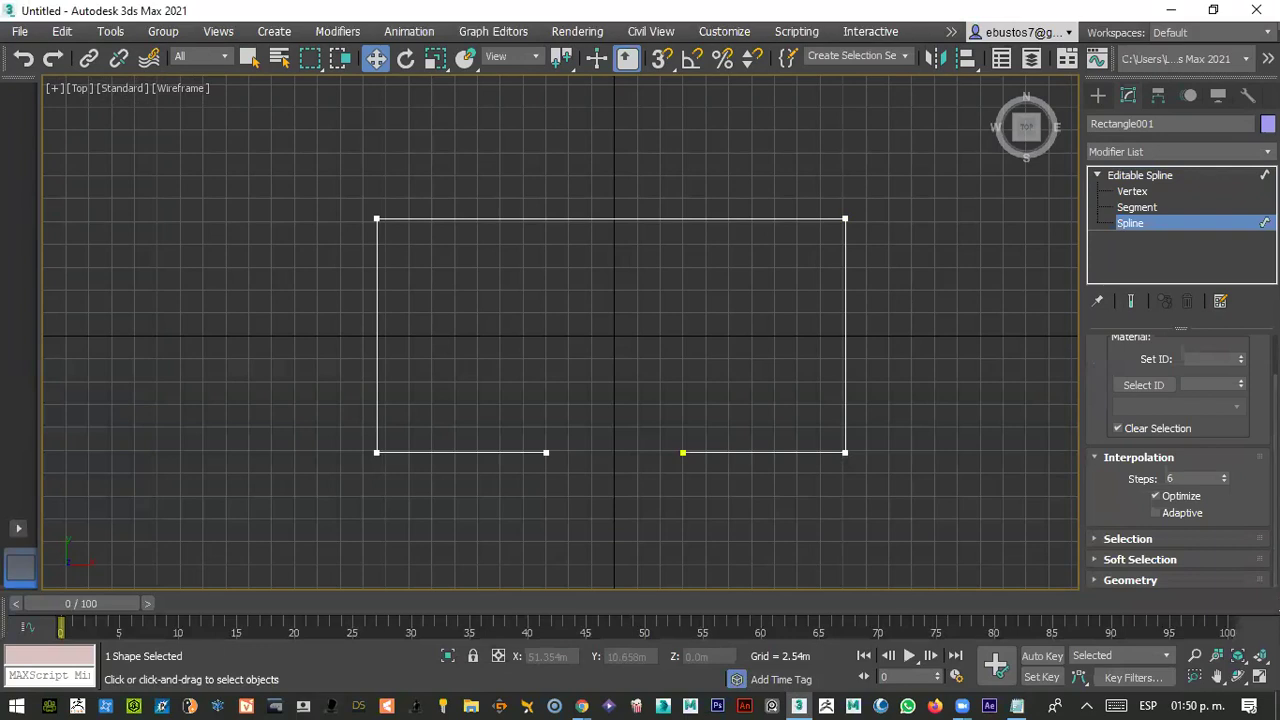
scroll(1180, 460, up, 1)
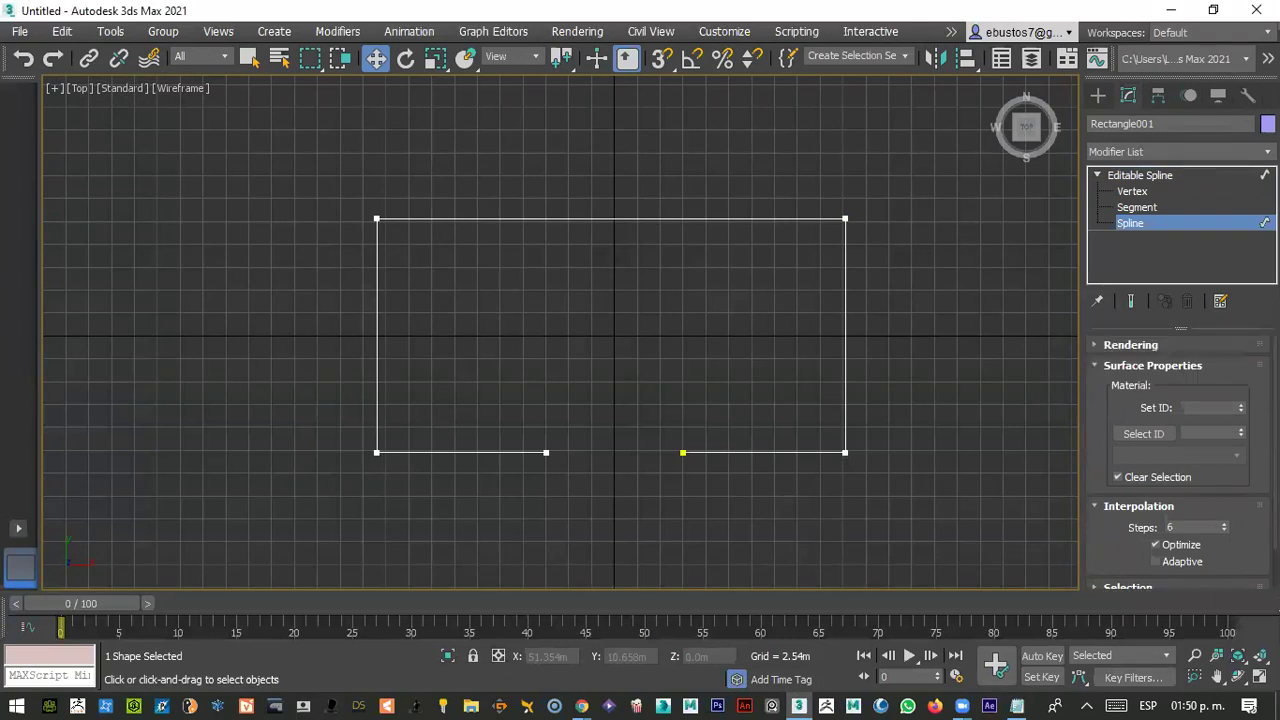
scroll(1137, 485, down, 1)
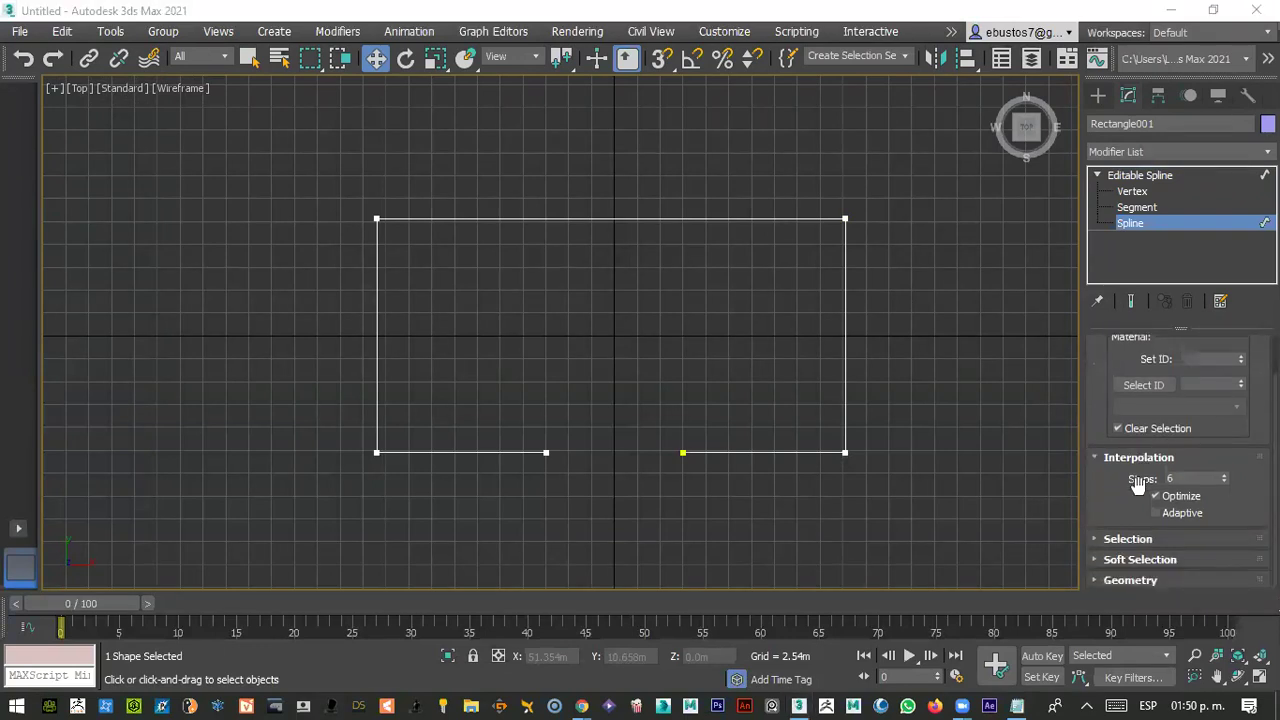
click(1095, 577)
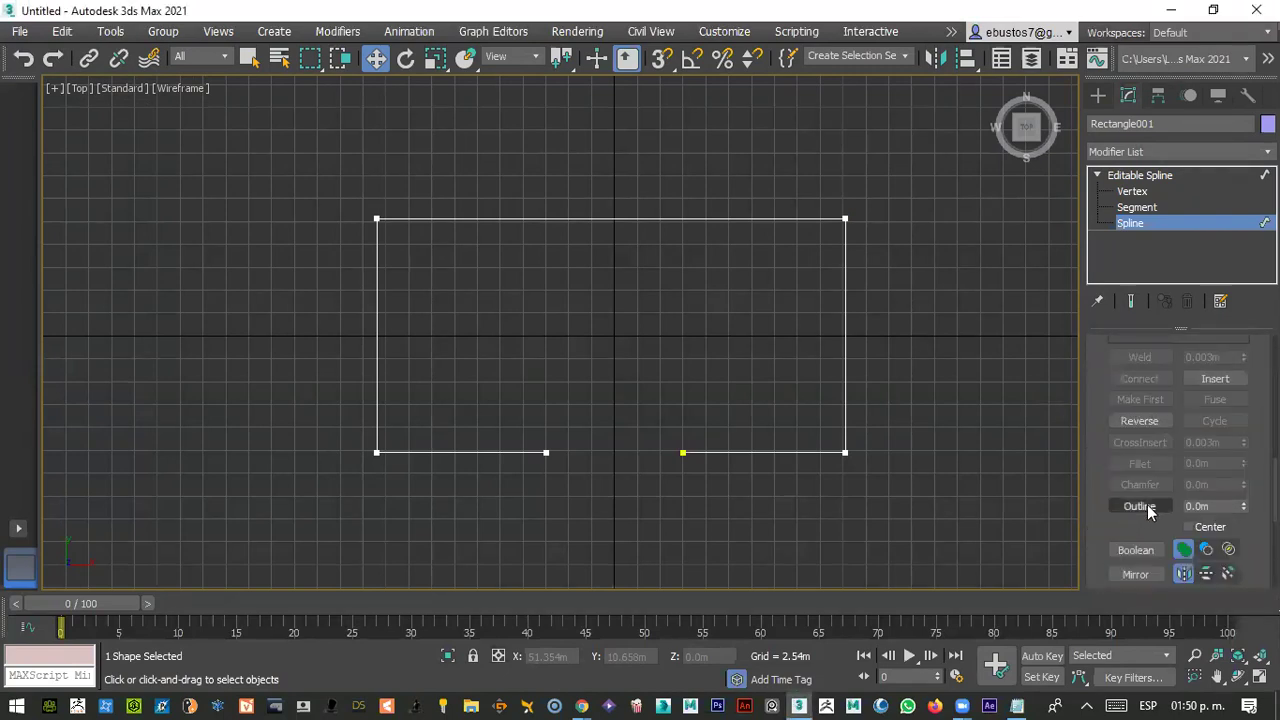
click(1192, 507)
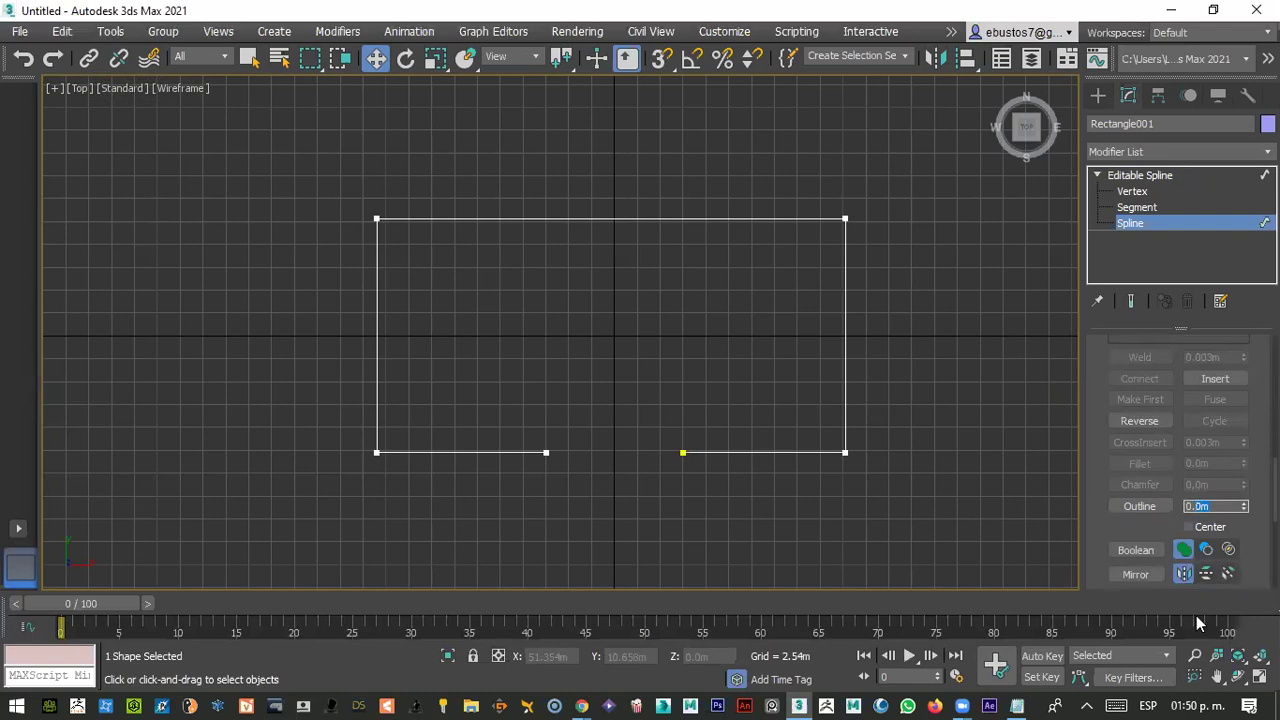
text(0.2)
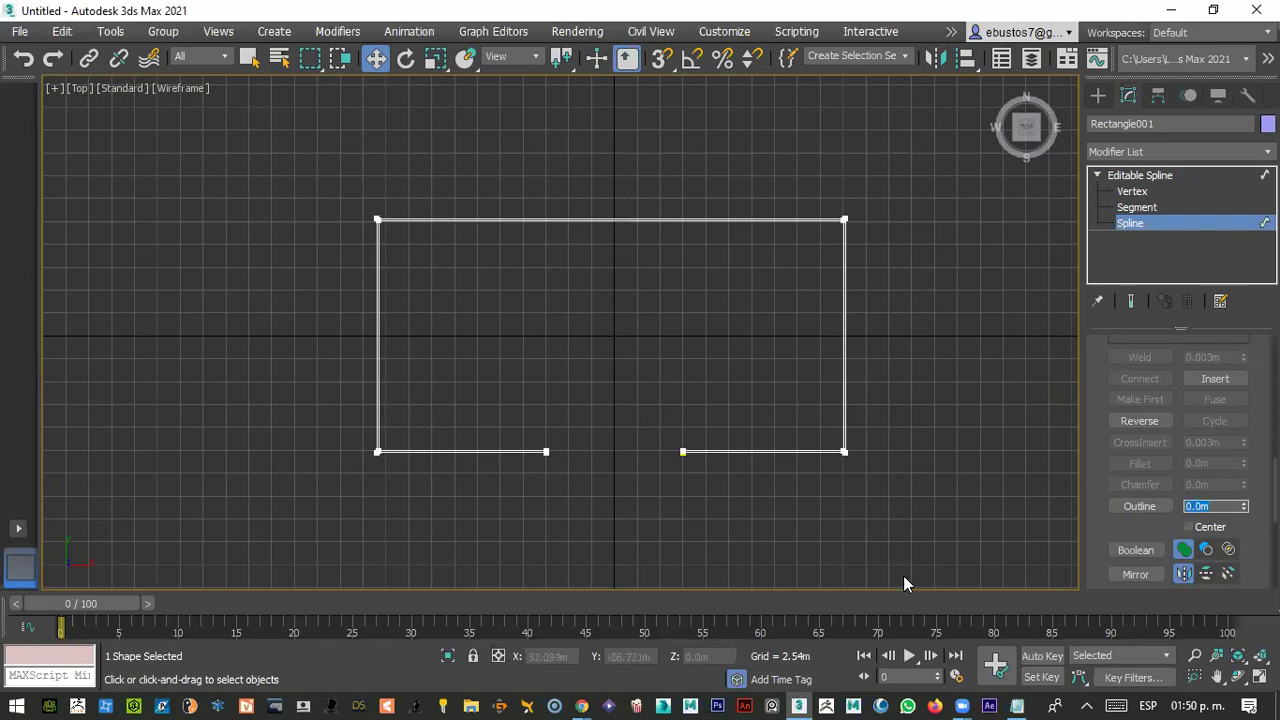
scroll(682, 457, up, 4)
scroll(682, 455, down, 3)
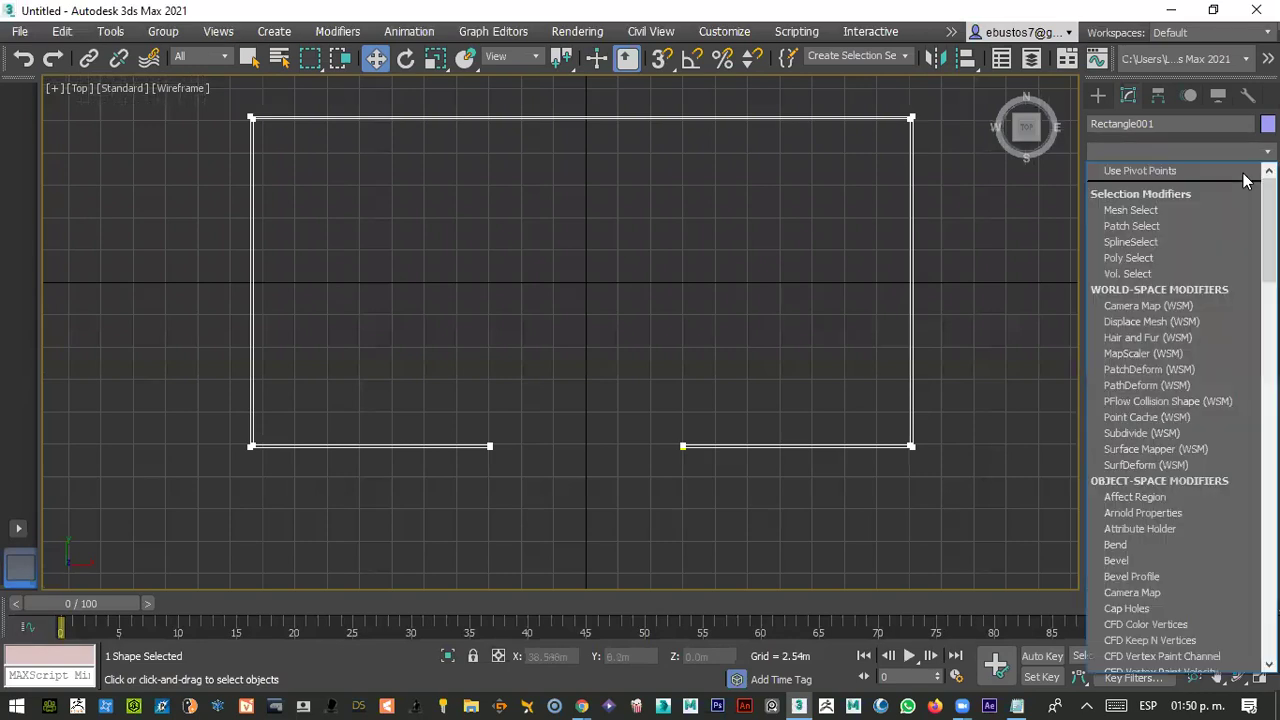
- Apply an Extrude modifier to the open wall outline with an amount of 5 m and display all four viewports
scroll(1245, 180, down, 4)
scroll(1154, 249, down, 10)
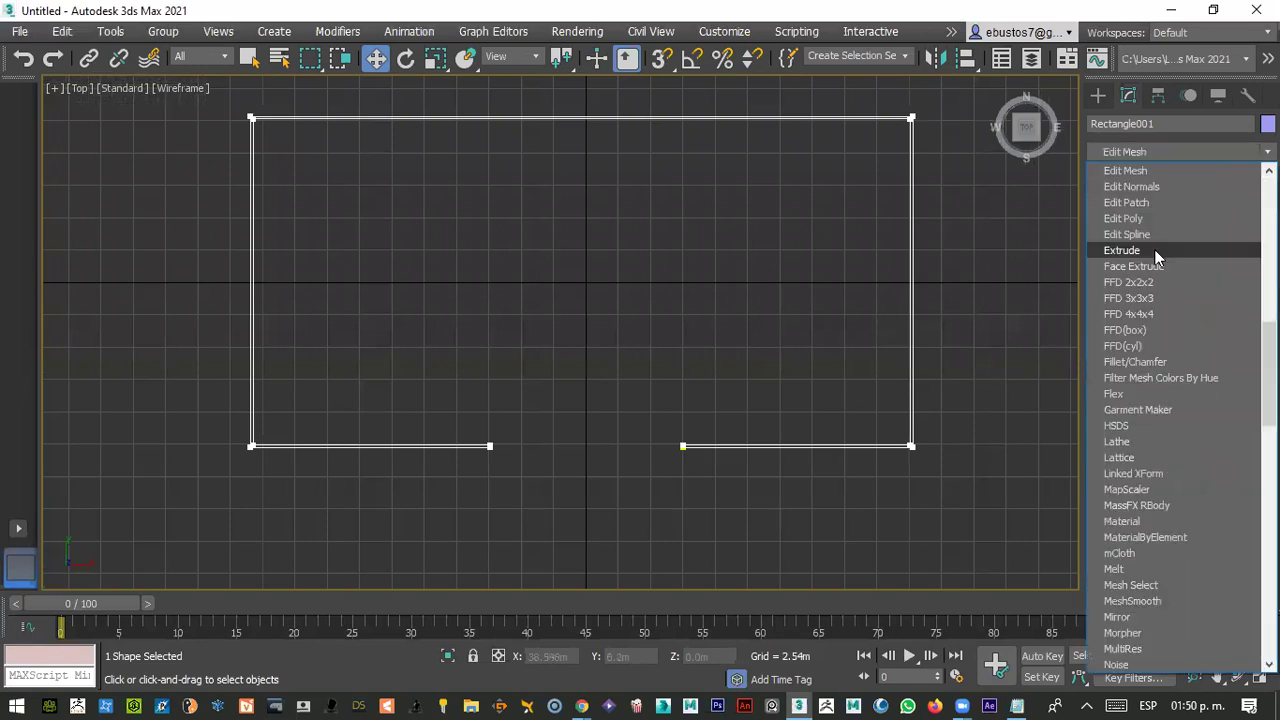
click(1154, 249)
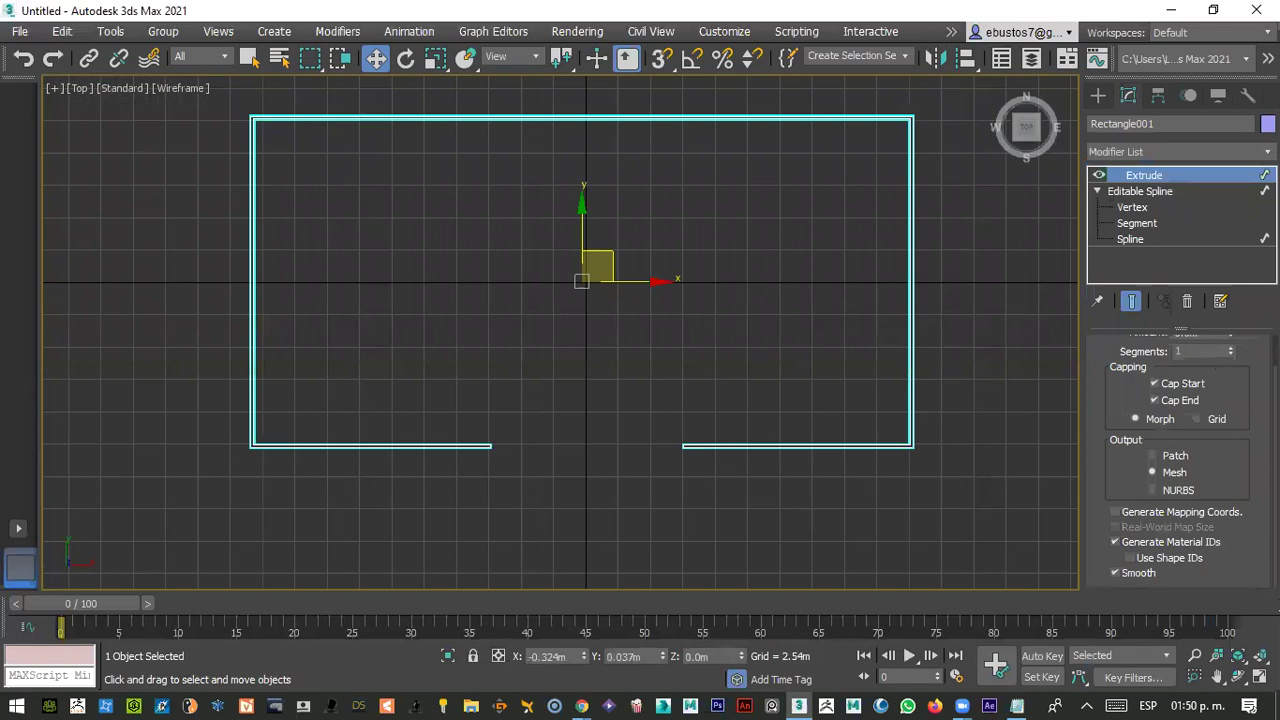
right_click(1172, 410)
key(Escape)
scroll(1212, 350, up, 2)
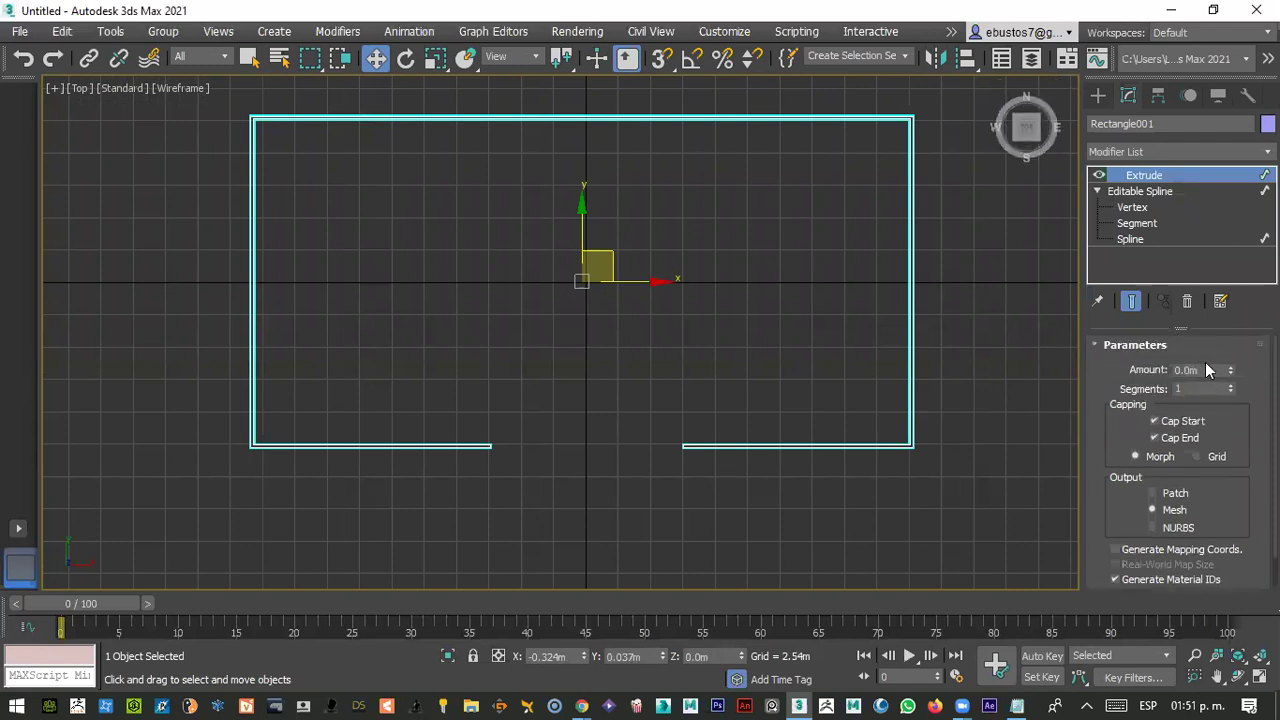
click(1210, 369)
text(4)
key(alt+w)
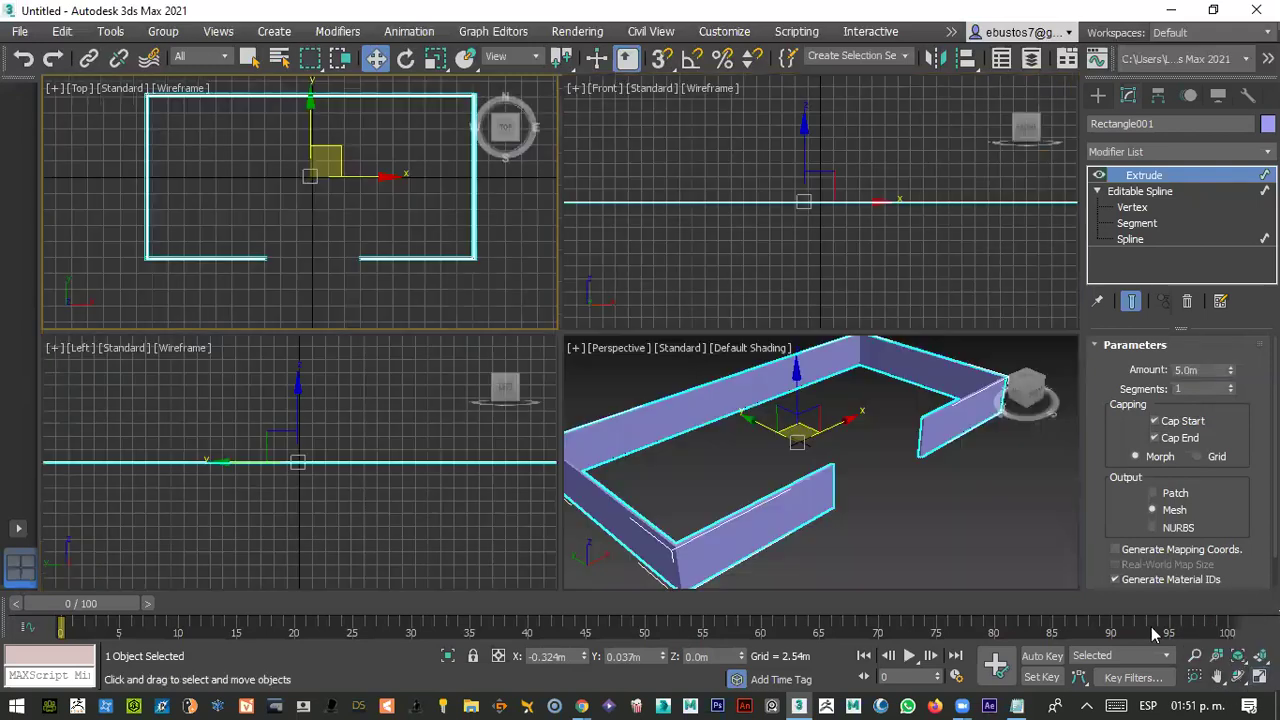
scroll(670, 540, down, 3)
scroll(670, 540, up, 3)
scroll(675, 542, down, 2)
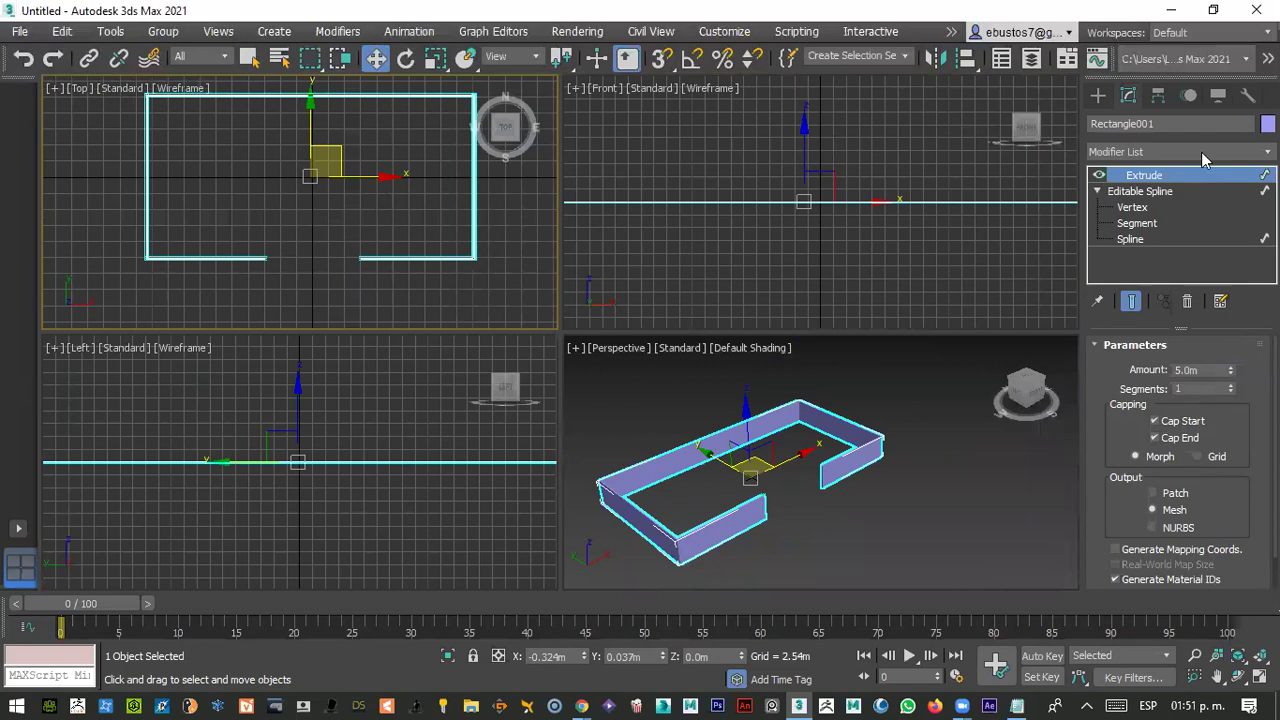
- Create a ground plane about 130.5 m long and 179.8 m wide around the walls in the Top viewport
click(1099, 96)
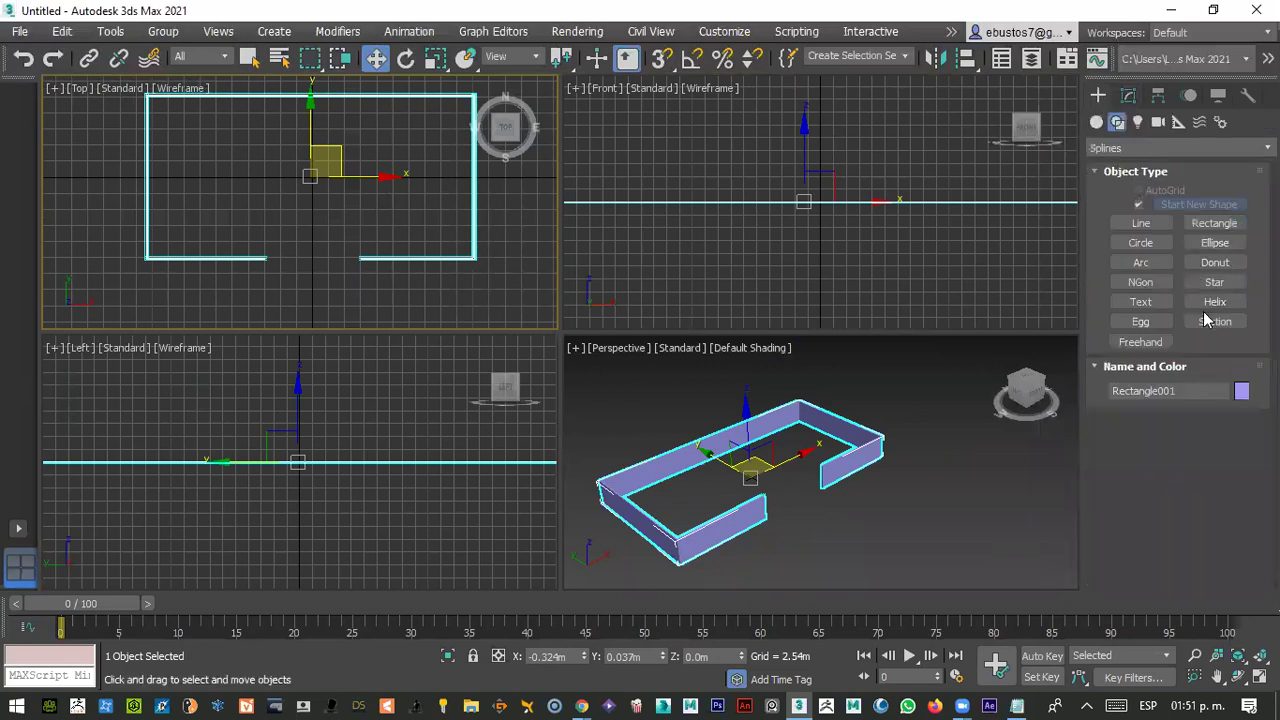
click(1097, 122)
click(1205, 287)
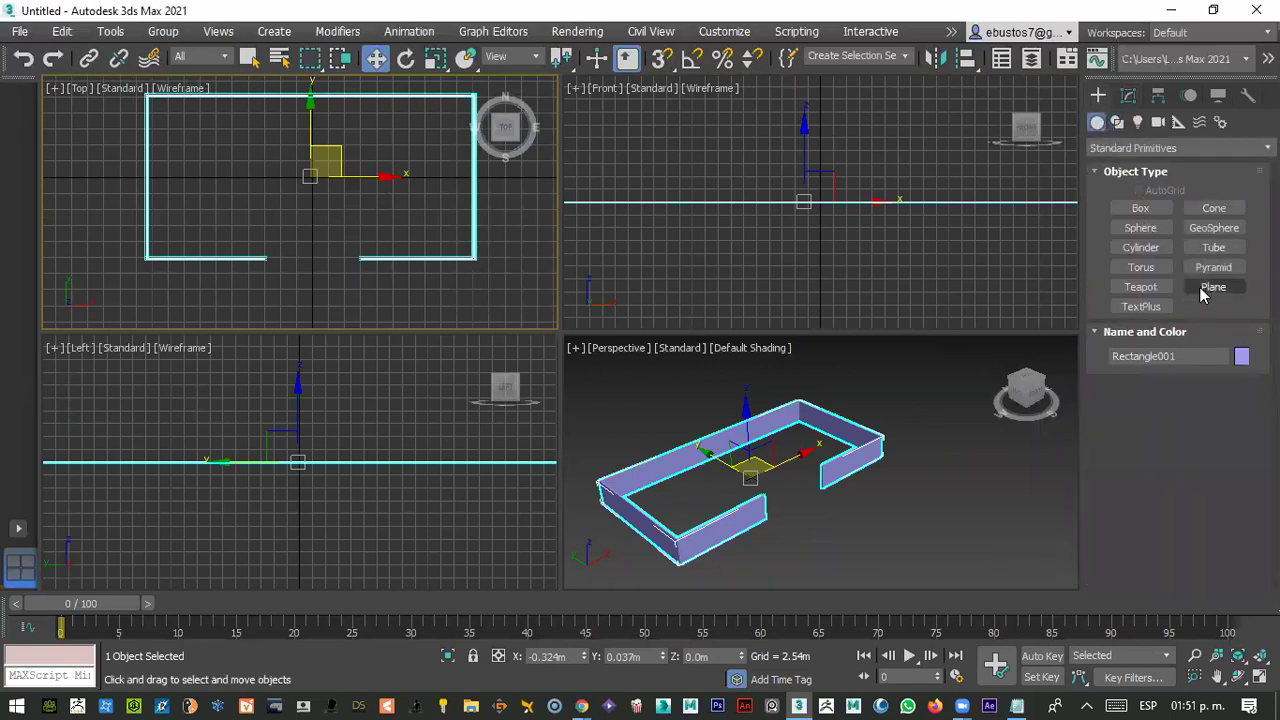
scroll(318, 229, down, 5)
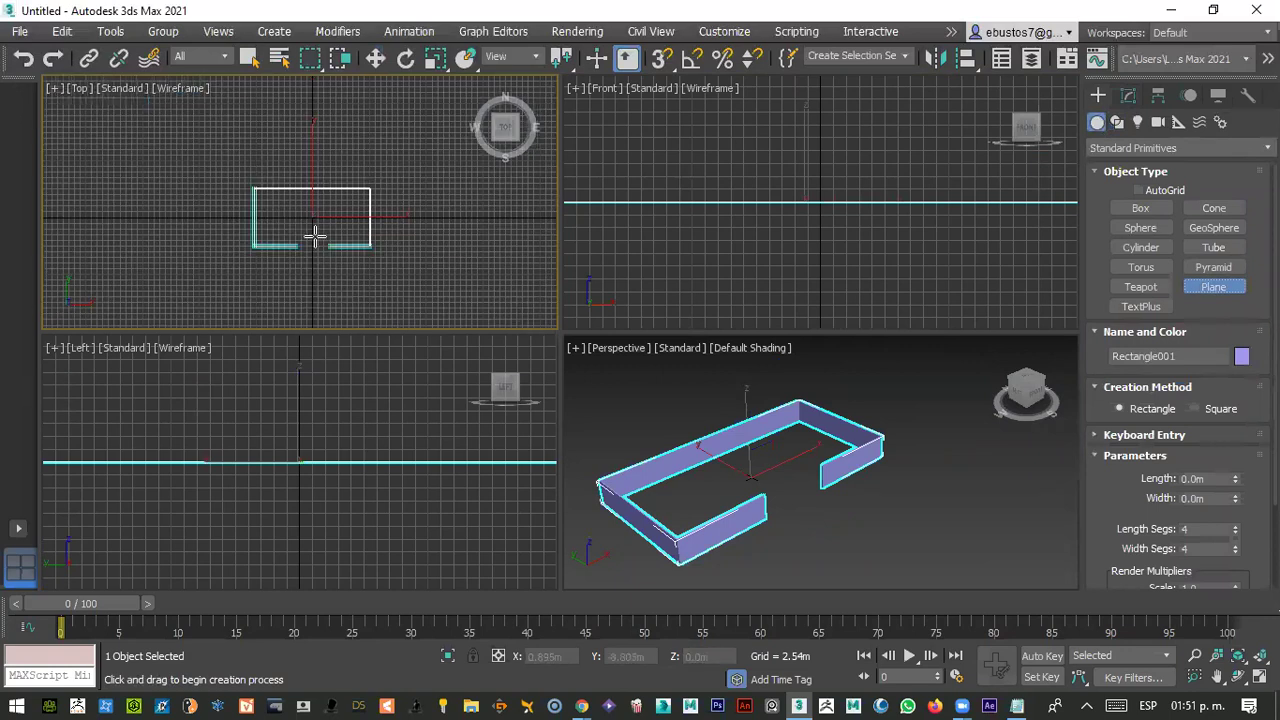
scroll(314, 232, down, 2)
drag(164, 158, 452, 333)
scroll(896, 243, down, 5)
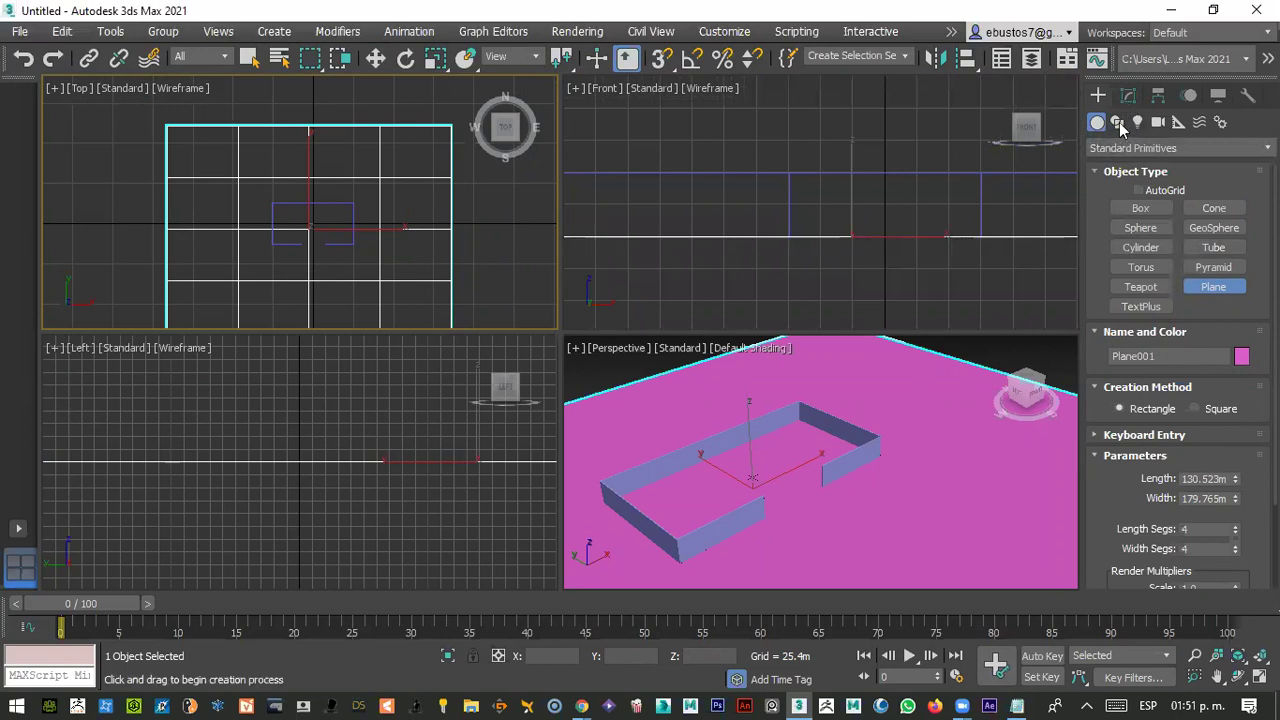
- Maximize the Front viewport and draw a rectangle spline about 1.95 m by 3.13 m on the wall beside the opening
click(1118, 122)
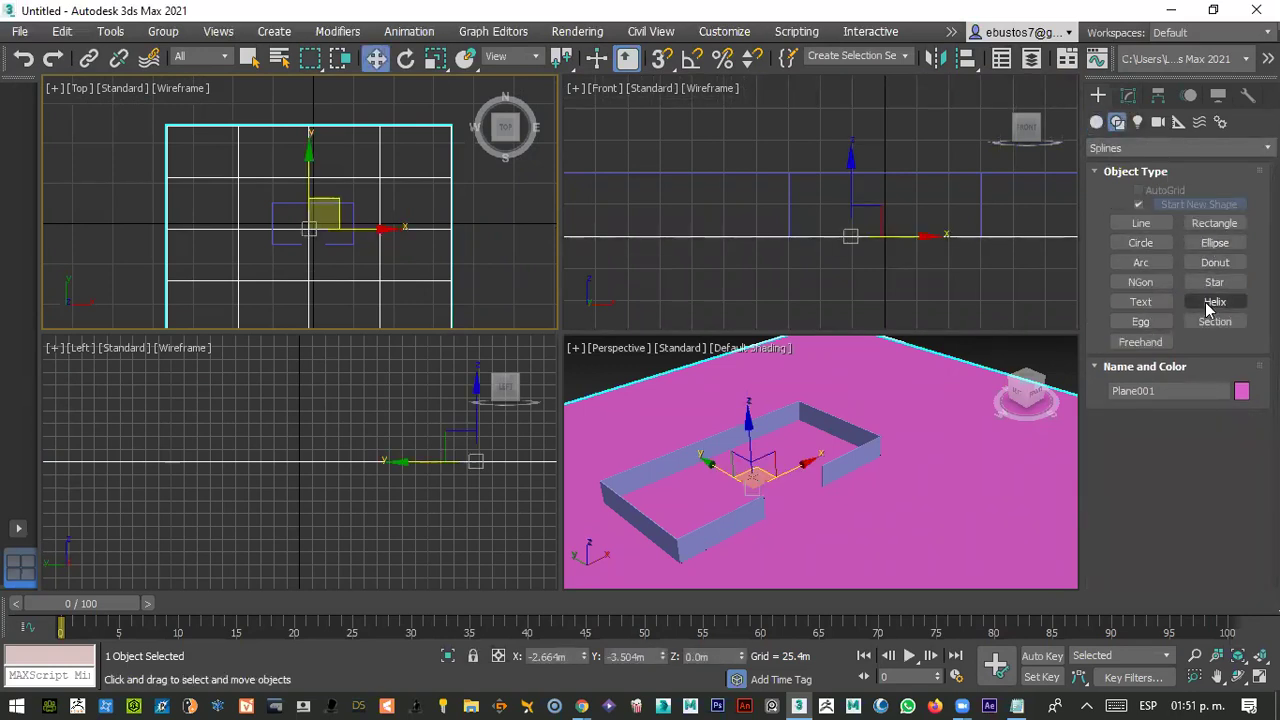
click(1214, 223)
scroll(721, 219, up, 2)
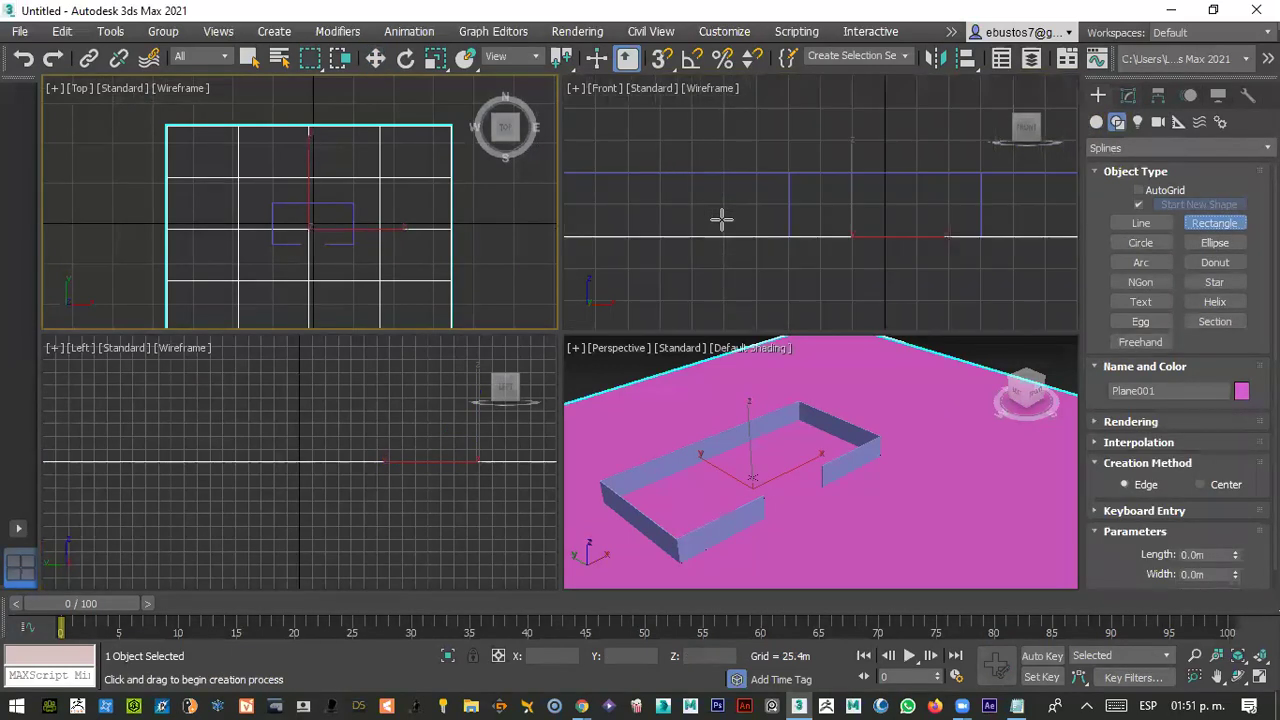
key(alt+w)
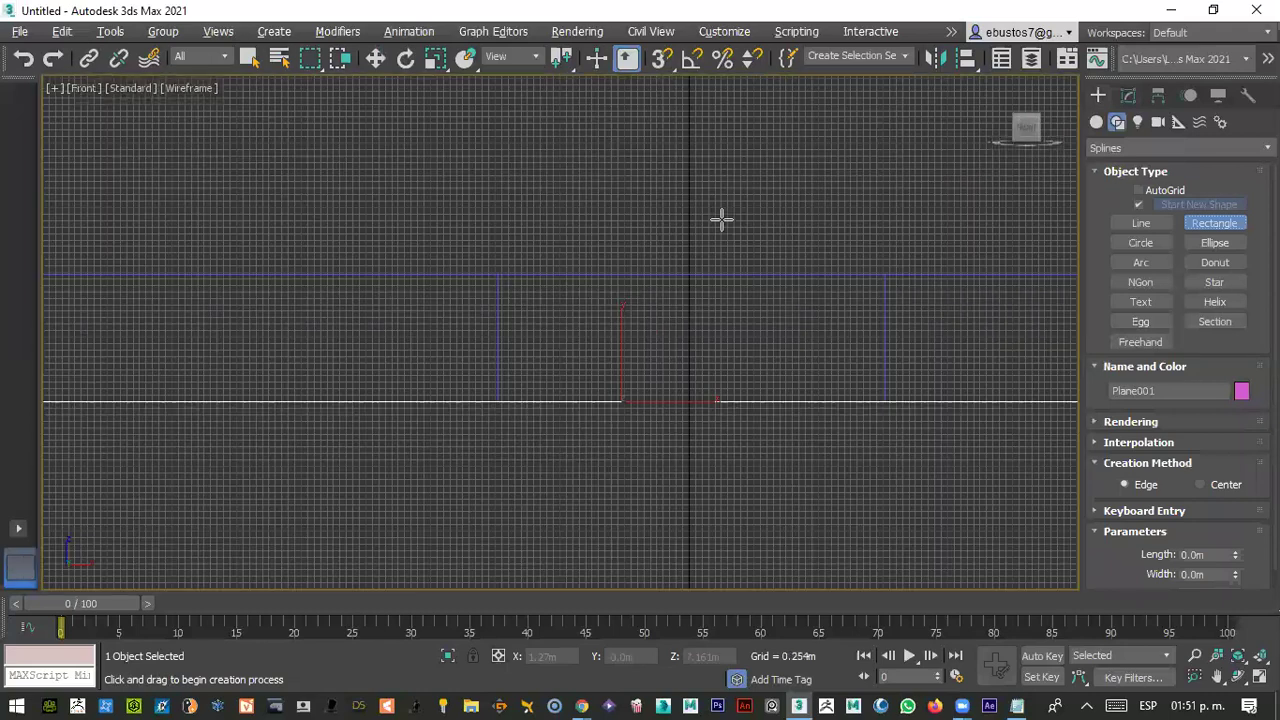
drag(290, 312, 369, 361)
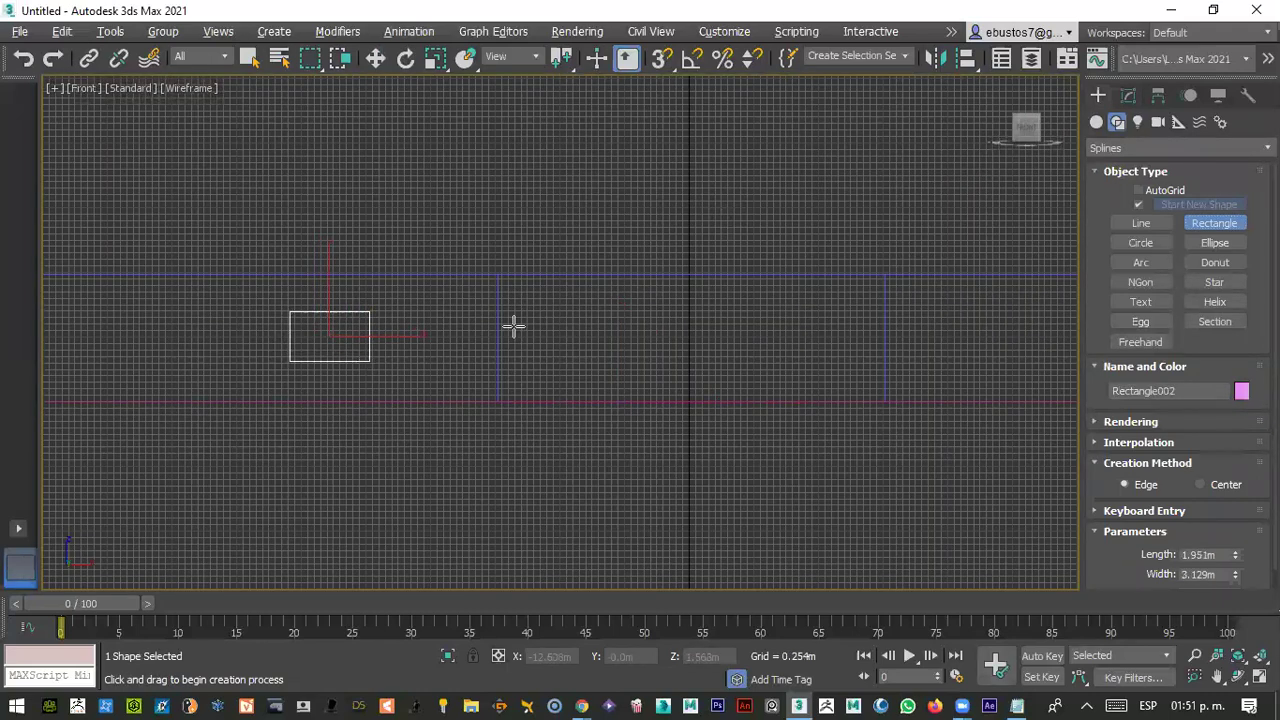
- Set the small rectangle's length to 1.9 m and its width to 3 m, and deselect it
click(1128, 95)
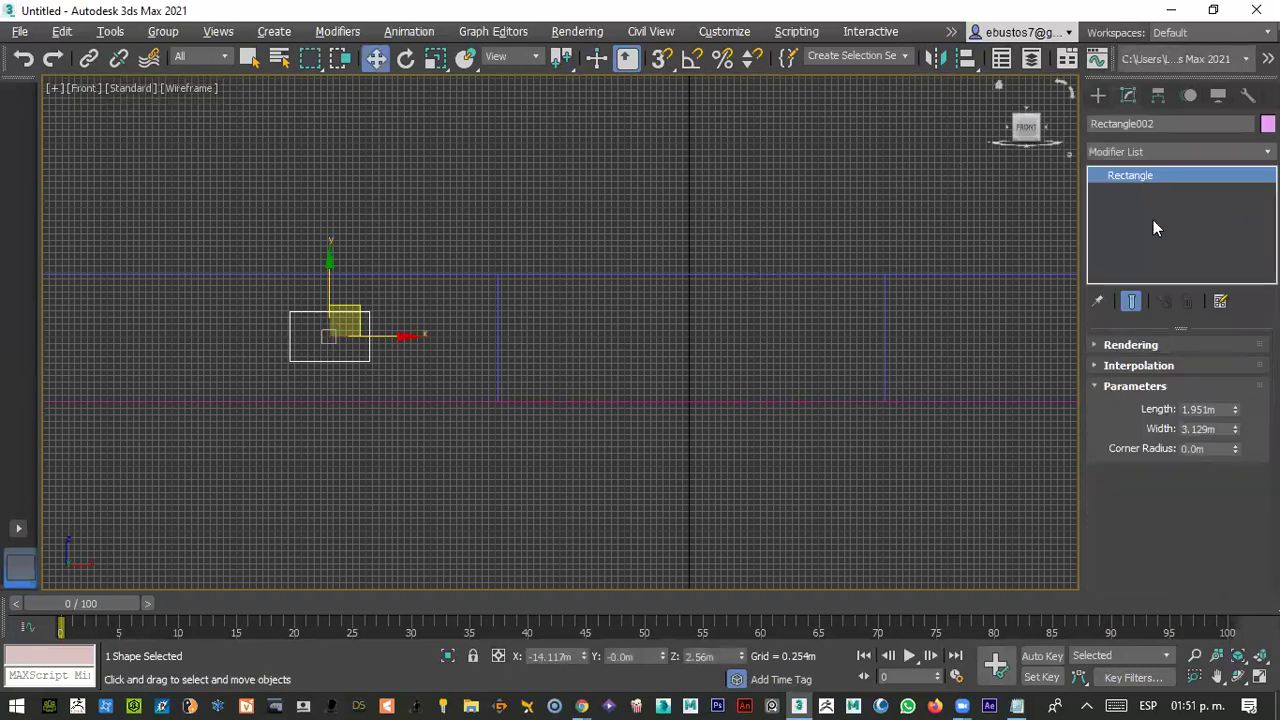
double_click(1199, 409)
text(1.9)
key(Tab)
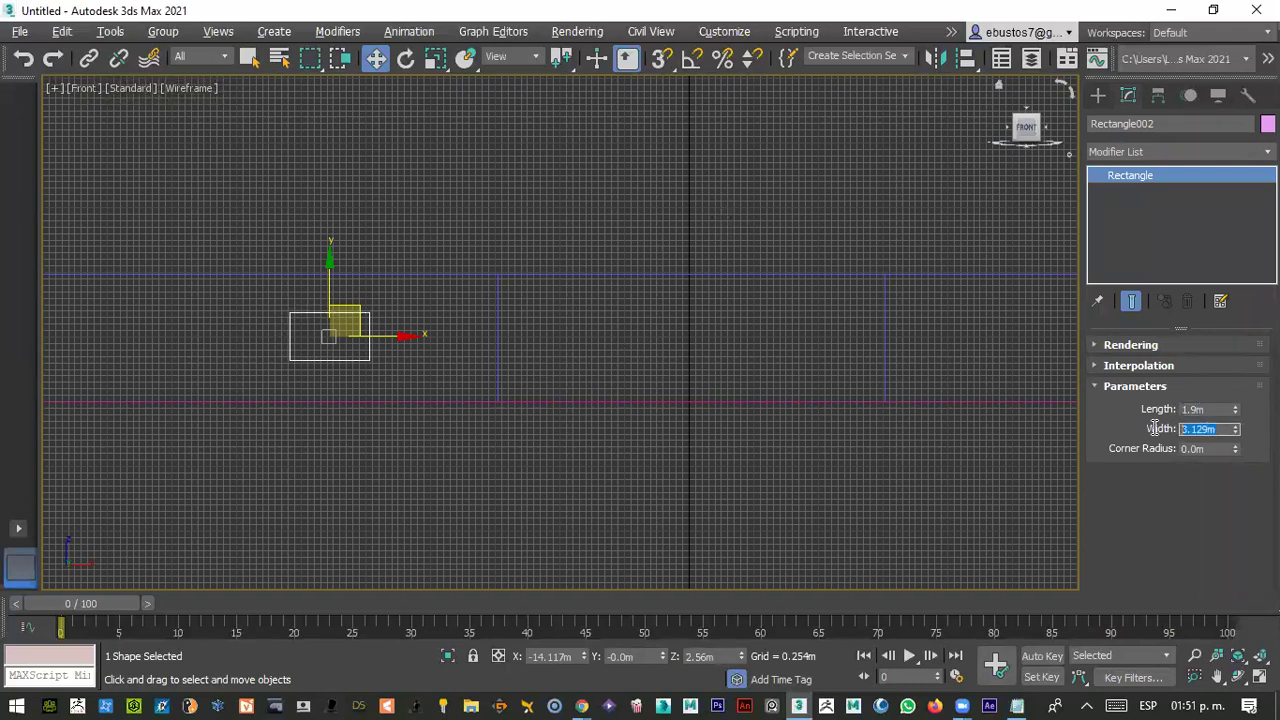
text(3)
key(Return)
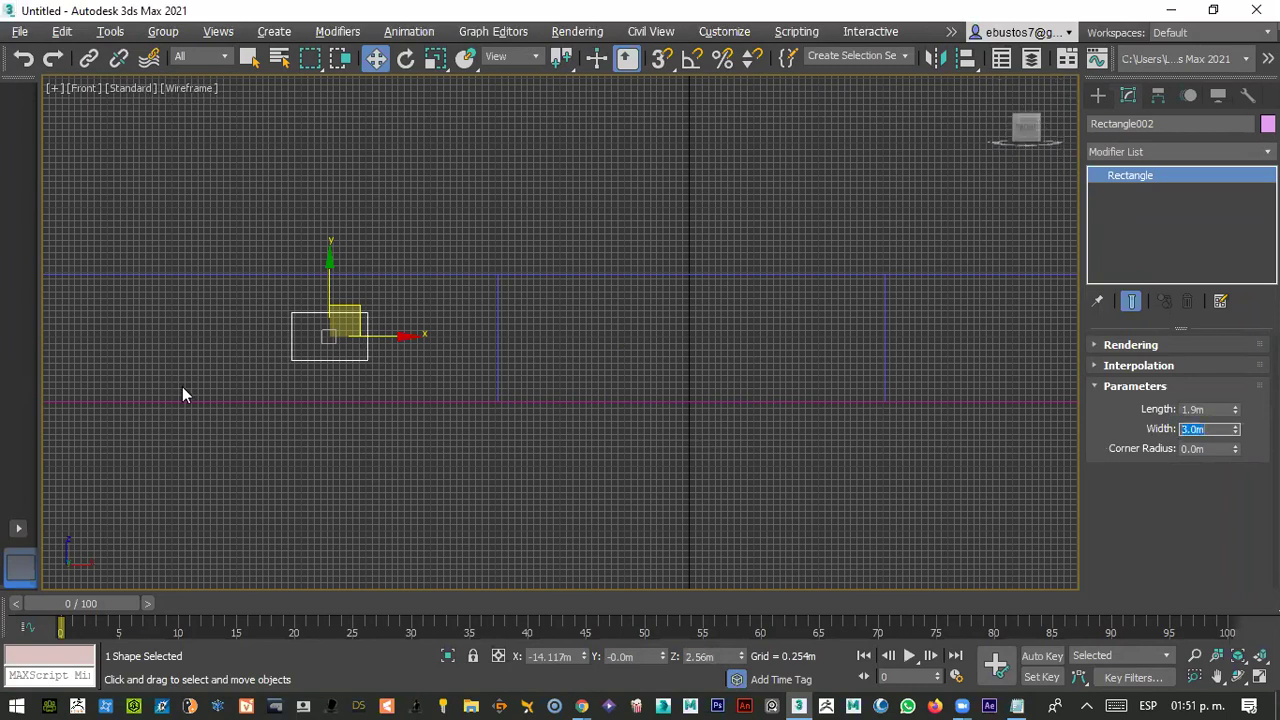
text(2)
click(971, 504)
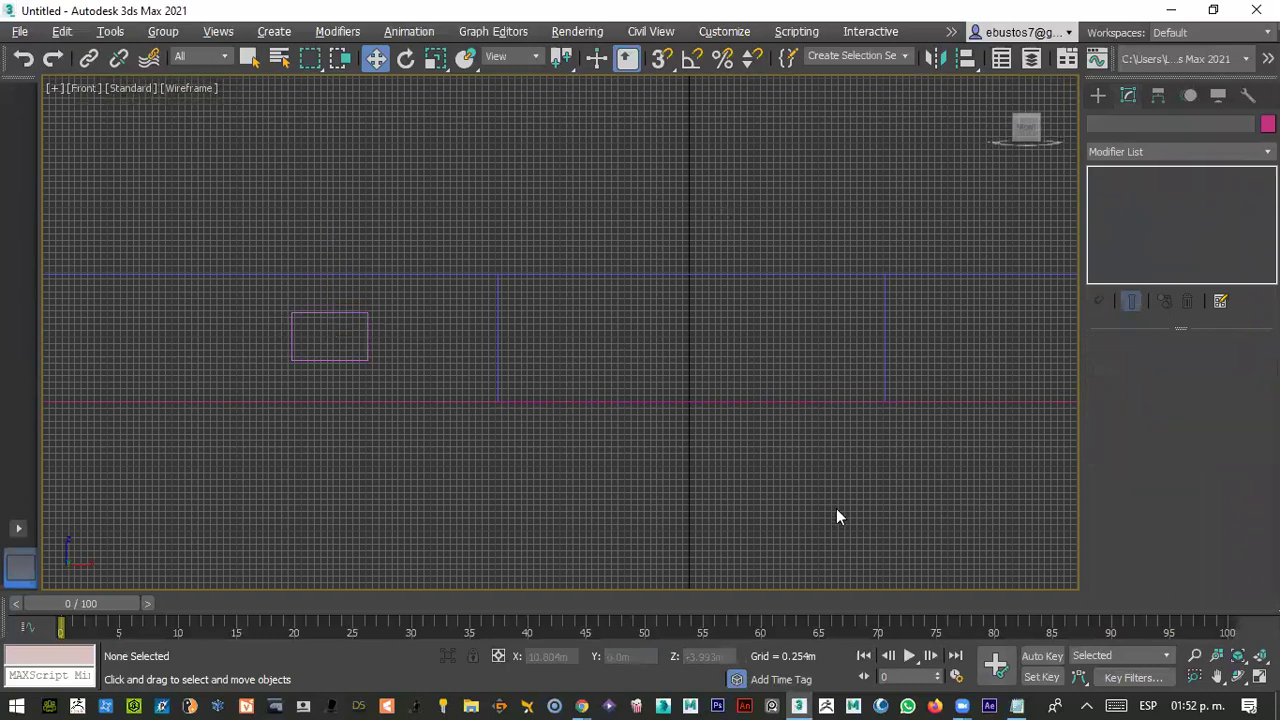
- Draw a small closed molding profile with the Line tool beside the rectangle's lower right corner, with straight back and base and a curved front
click(340, 359)
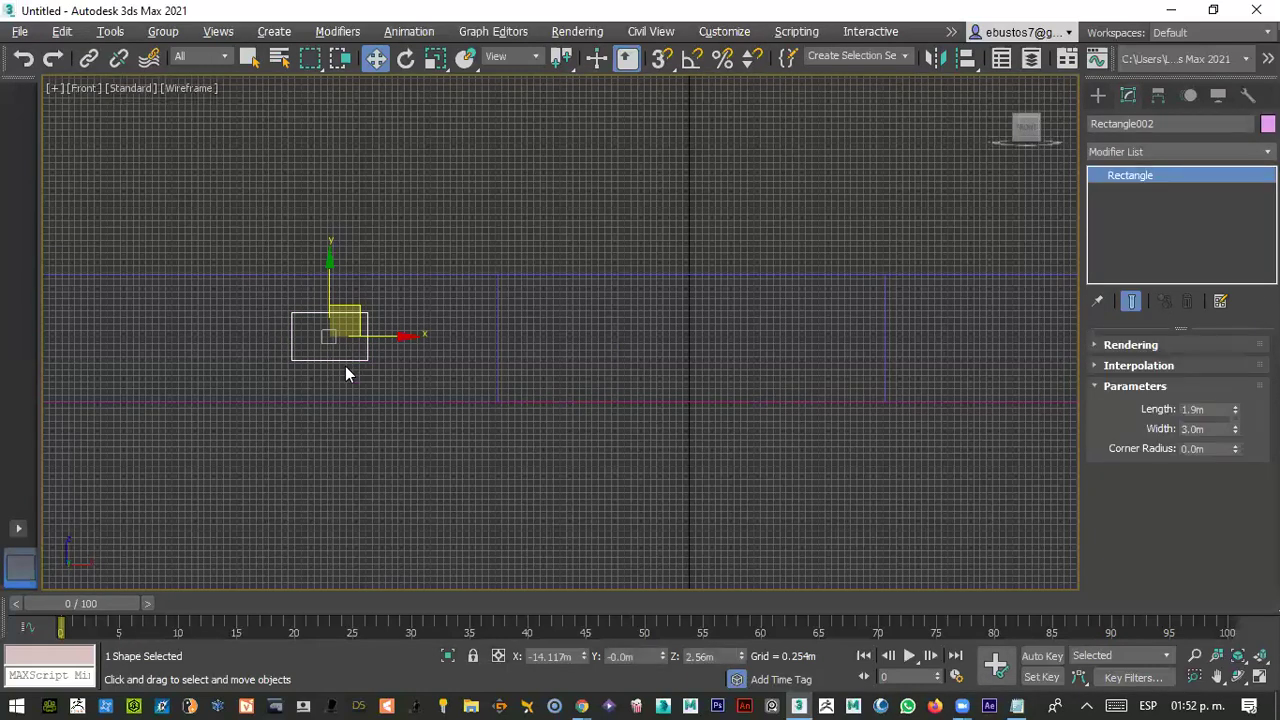
key(z)
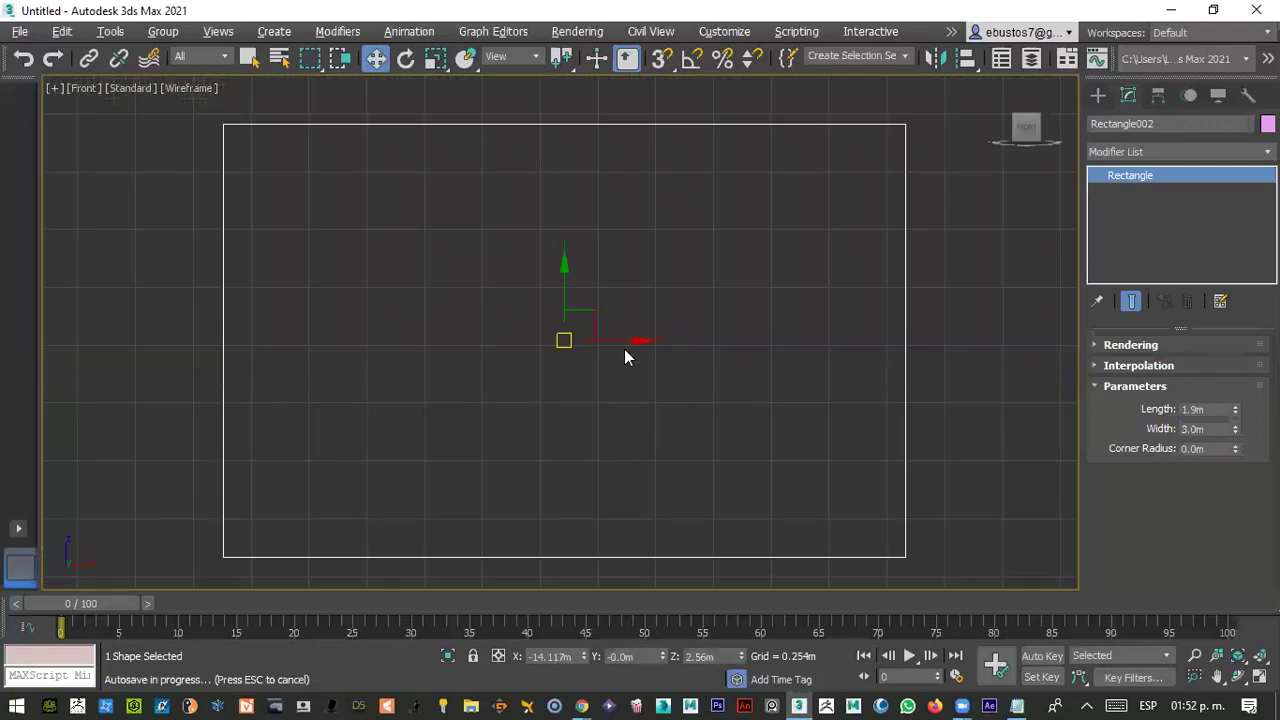
click(1100, 94)
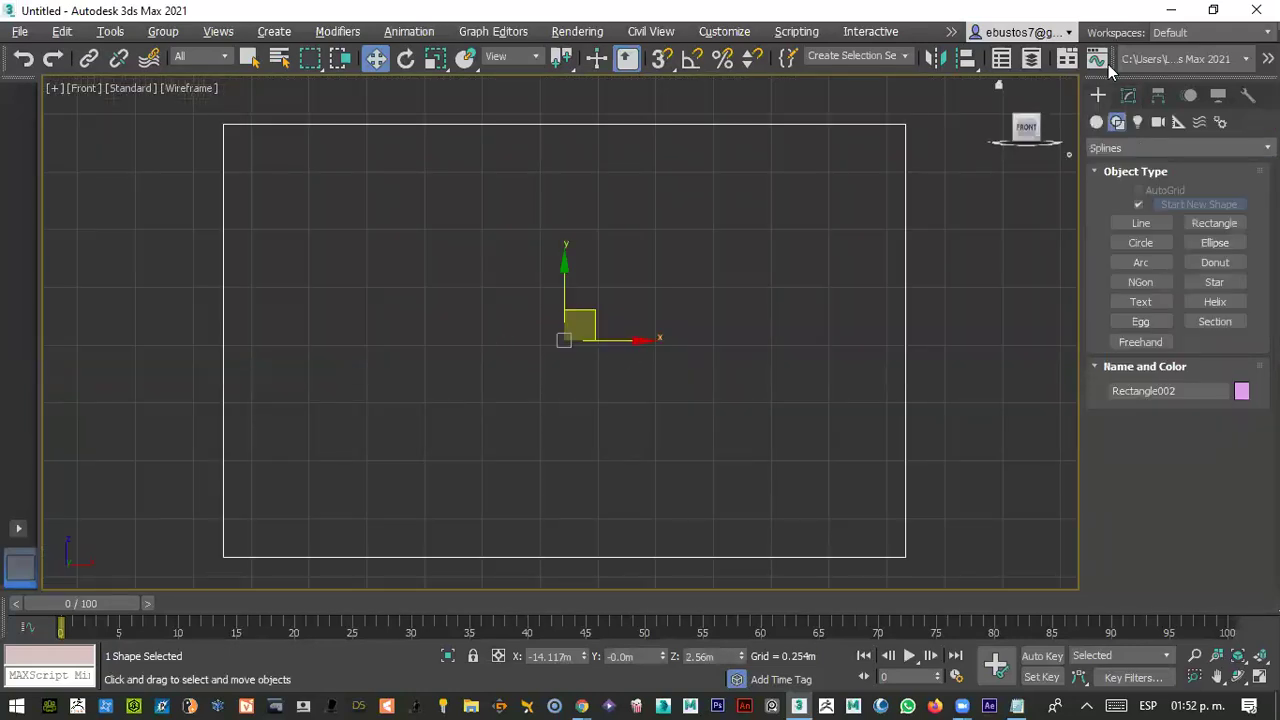
click(1143, 223)
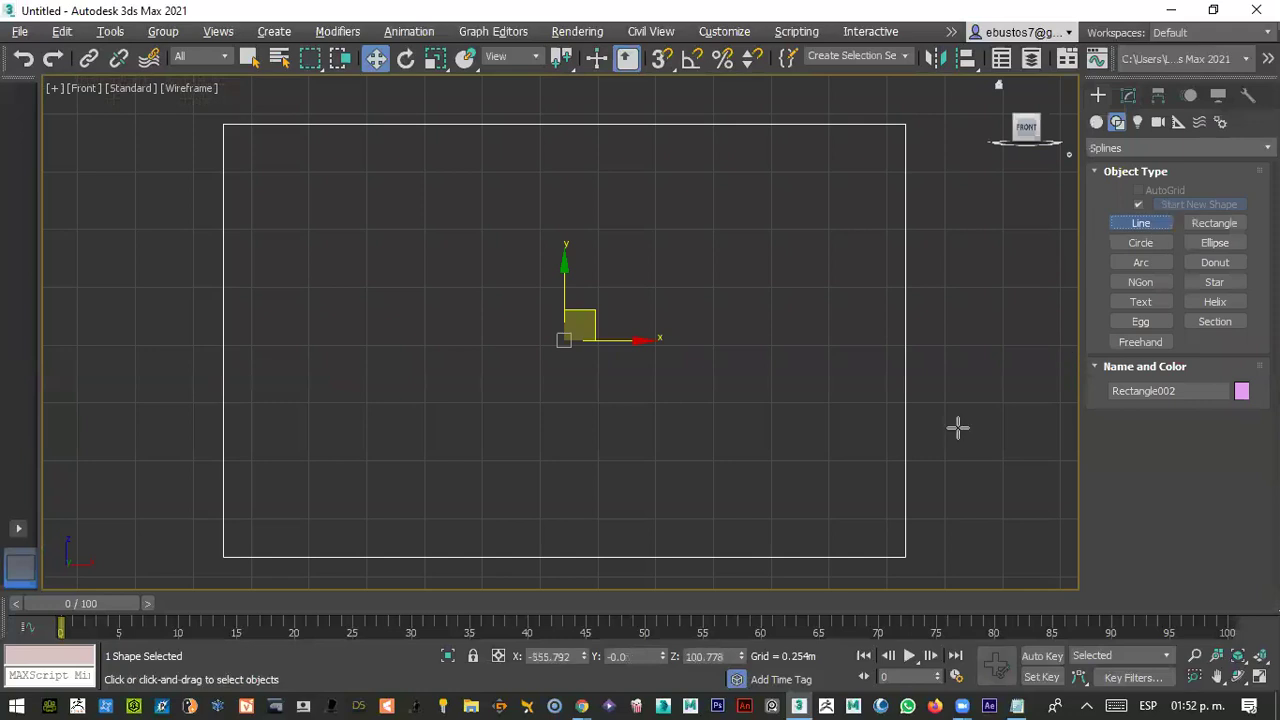
click(925, 527)
click(925, 555)
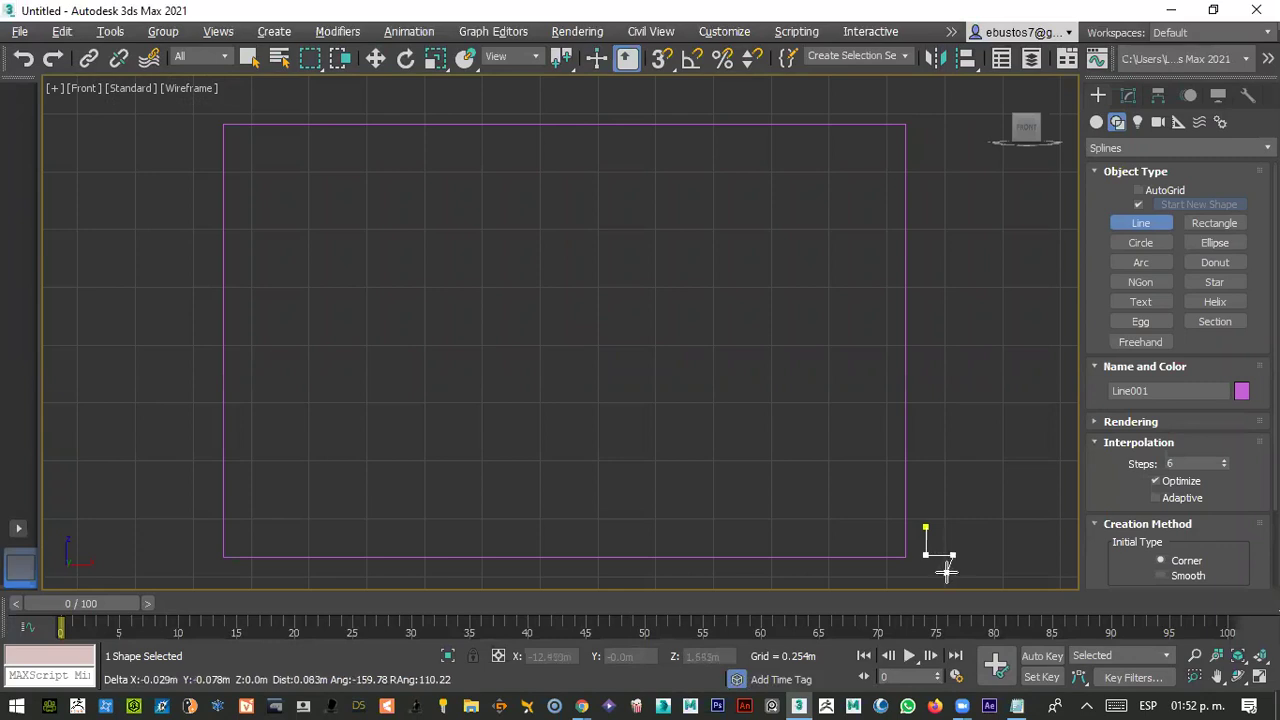
click(951, 555)
scroll(958, 553, up, 10)
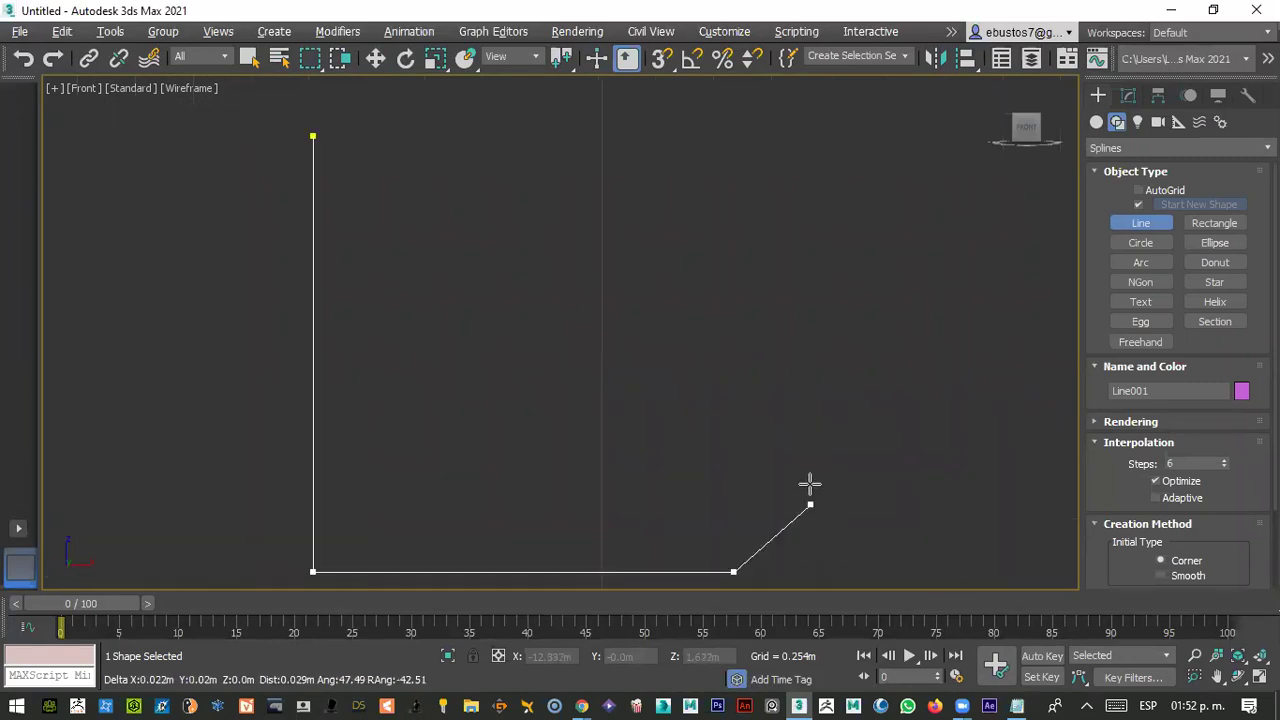
mouse_move(620, 435)
mouse_down()
mouse_move(546, 423)
mouse_move(491, 369)
mouse_move(486, 343)
mouse_up()
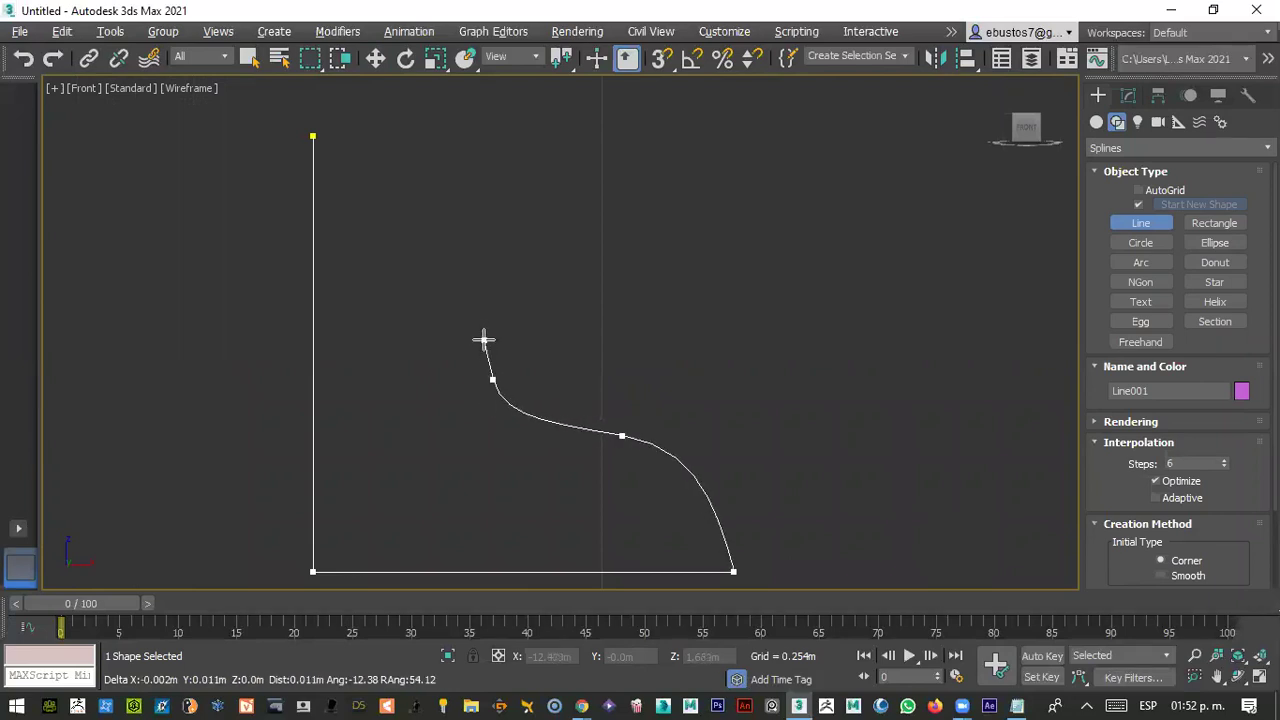
drag(459, 209, 427, 186)
drag(312, 134, 448, 206)
click(603, 371)
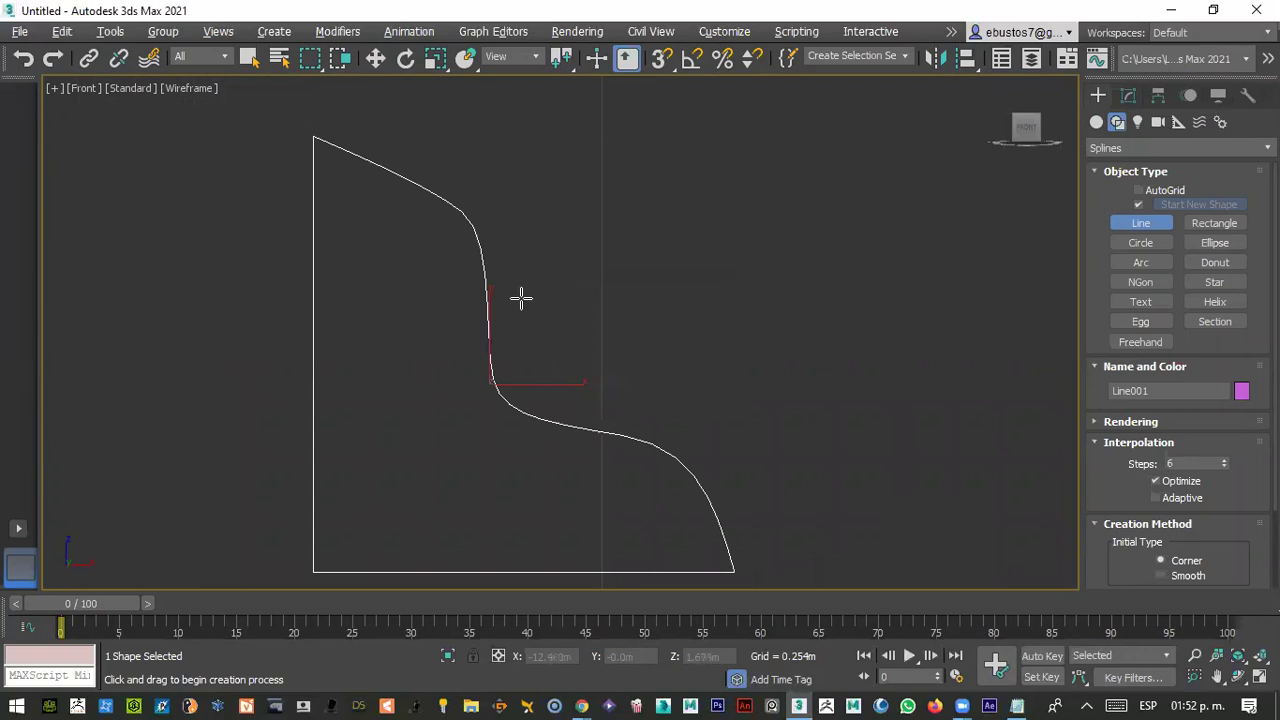
- Lower the profile's upper curve vertex at vertex level so the top edge slopes straight down to it
key(w)
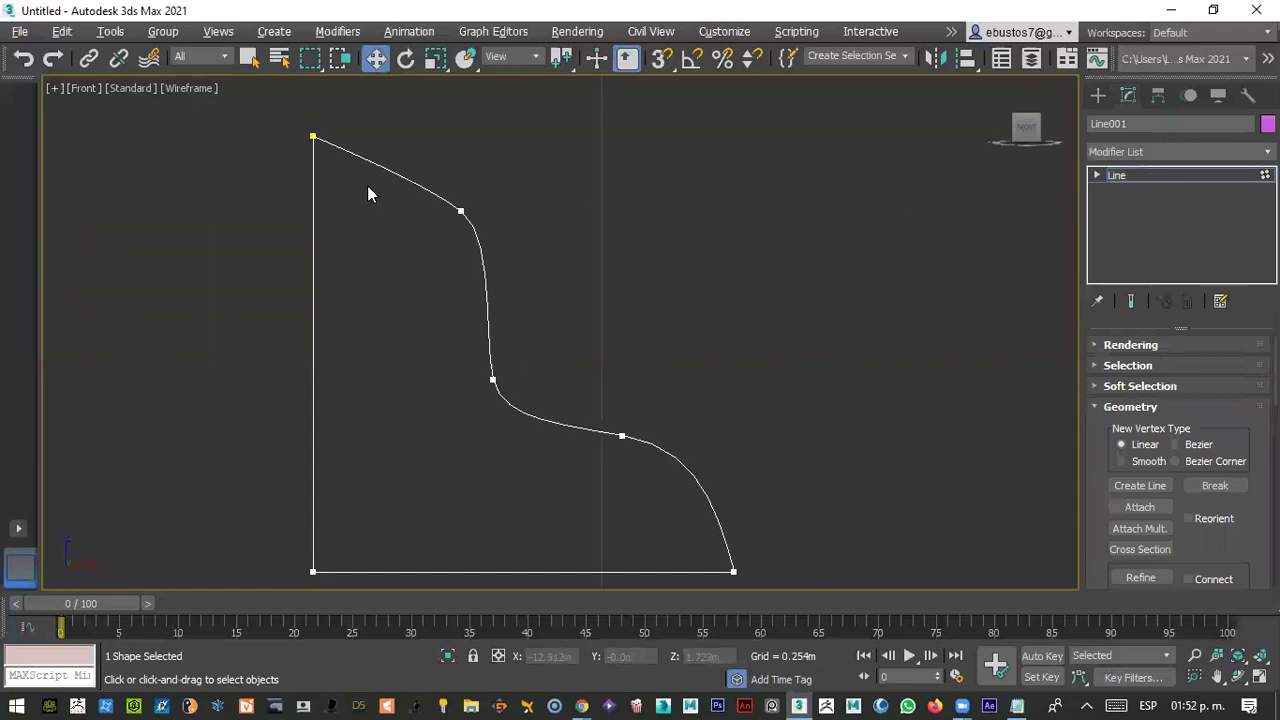
click(457, 212)
drag(483, 205, 498, 223)
- Move the profile's lower curve vertex down and outward, adjust its Bezier handles, and lower the middle curve vertex to smooth the front
click(622, 436)
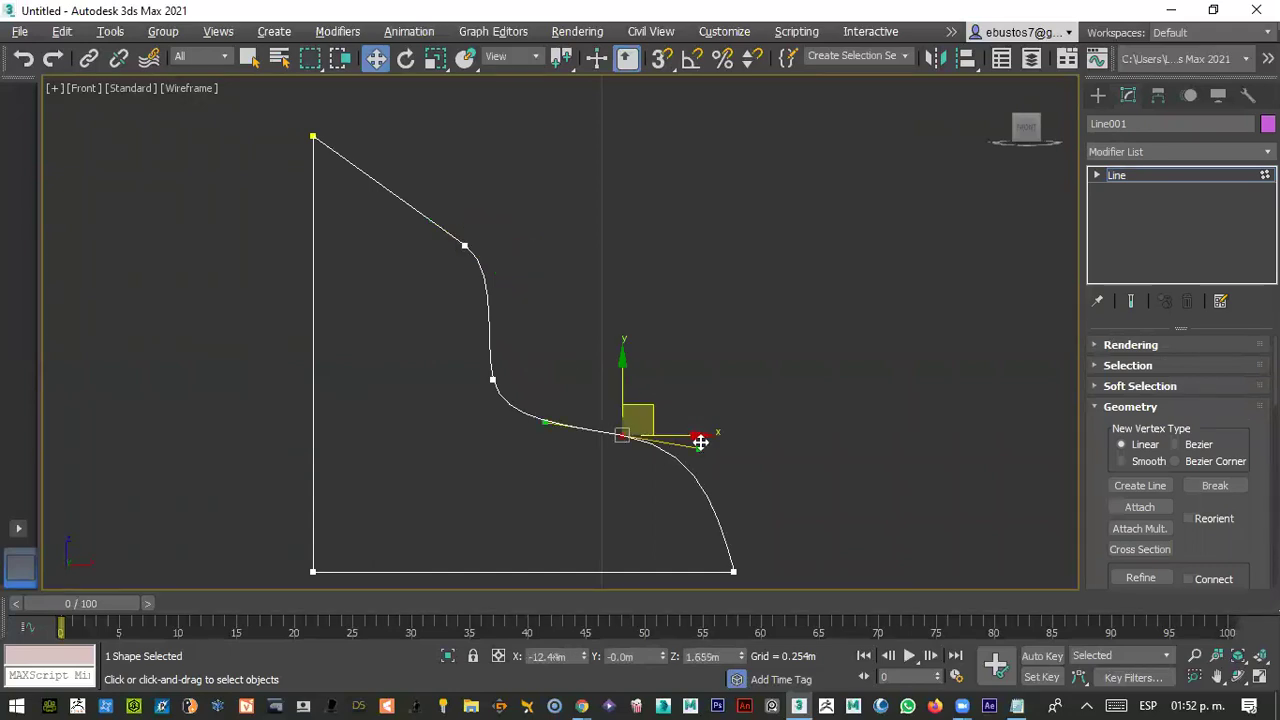
drag(699, 449, 694, 506)
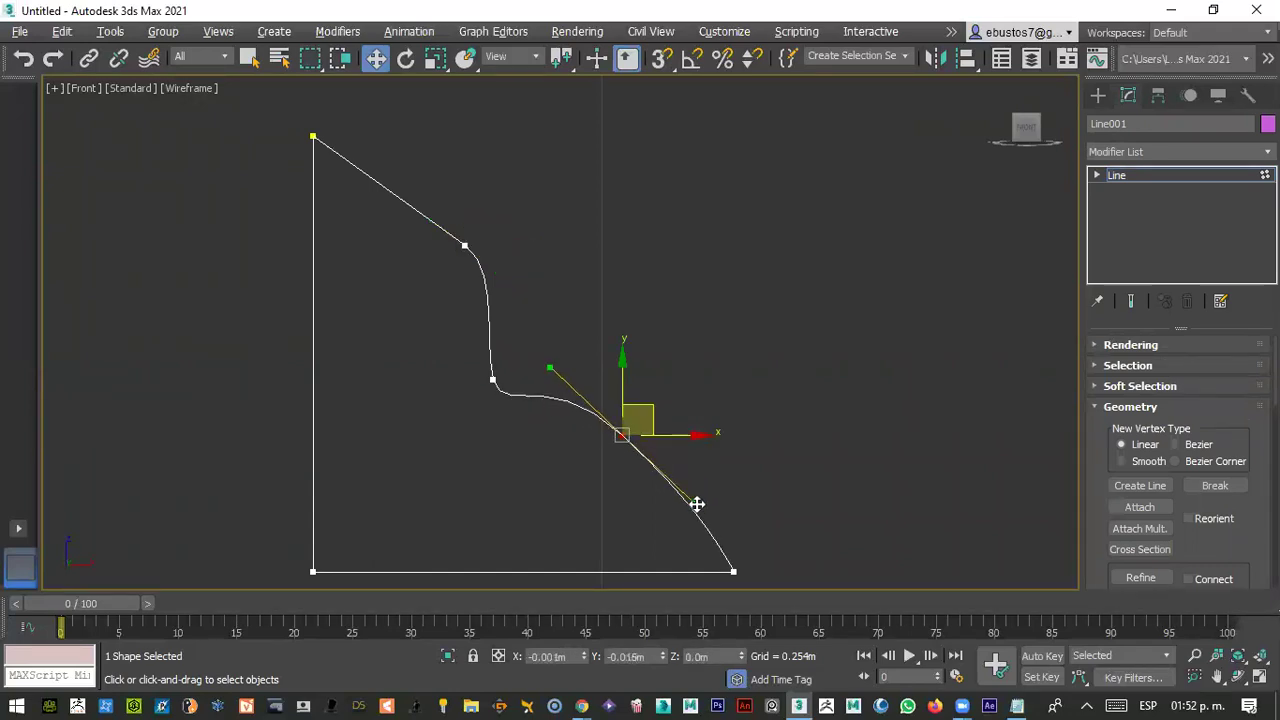
drag(620, 434, 651, 480)
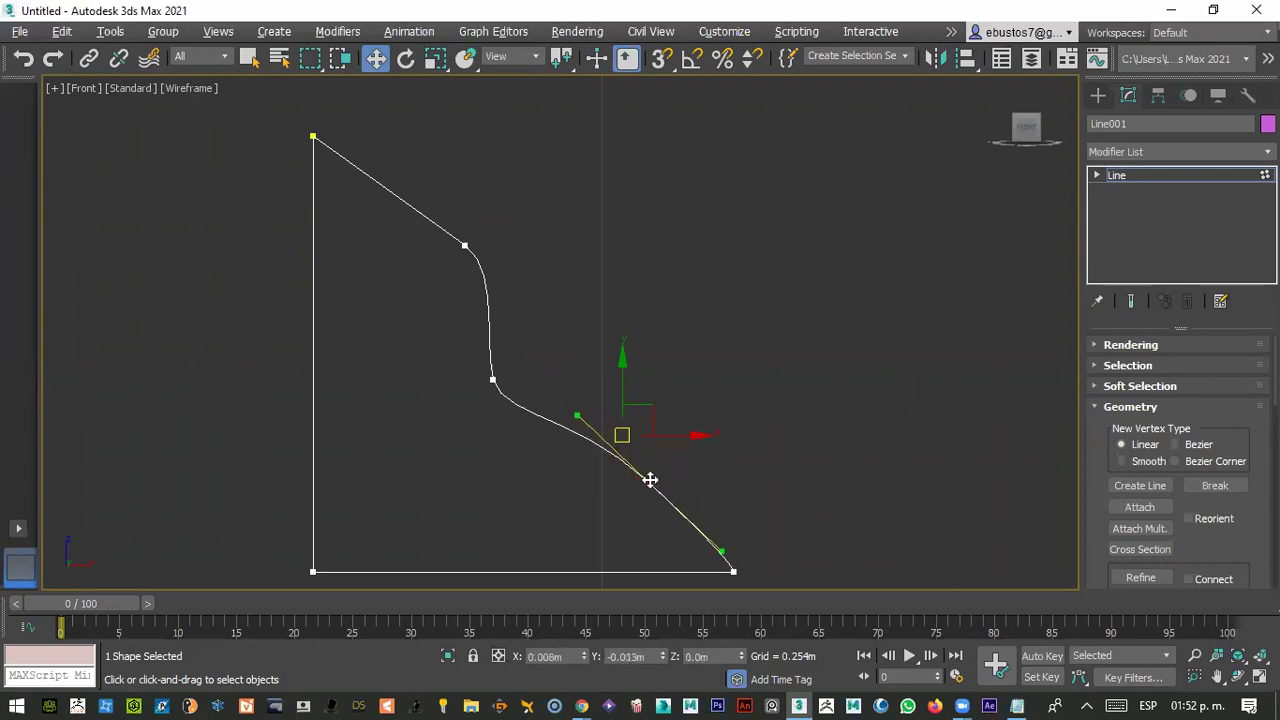
drag(691, 533, 692, 517)
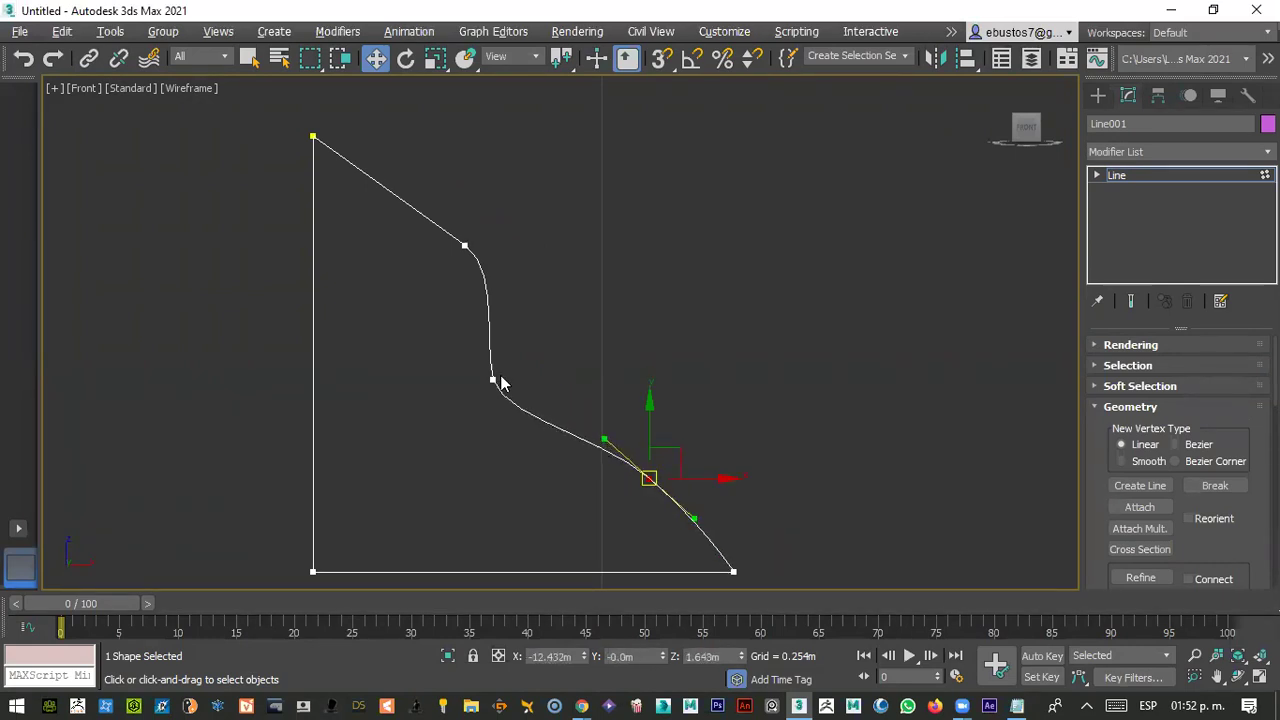
drag(492, 380, 518, 456)
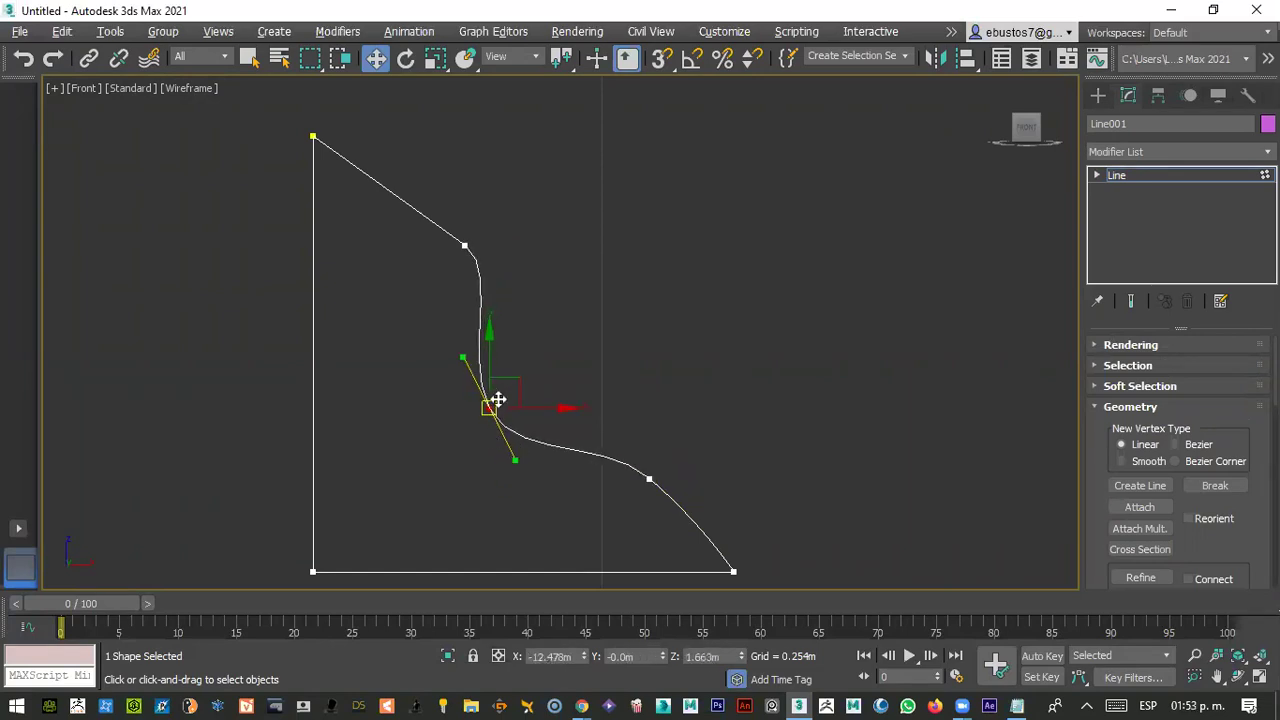
drag(506, 380, 520, 372)
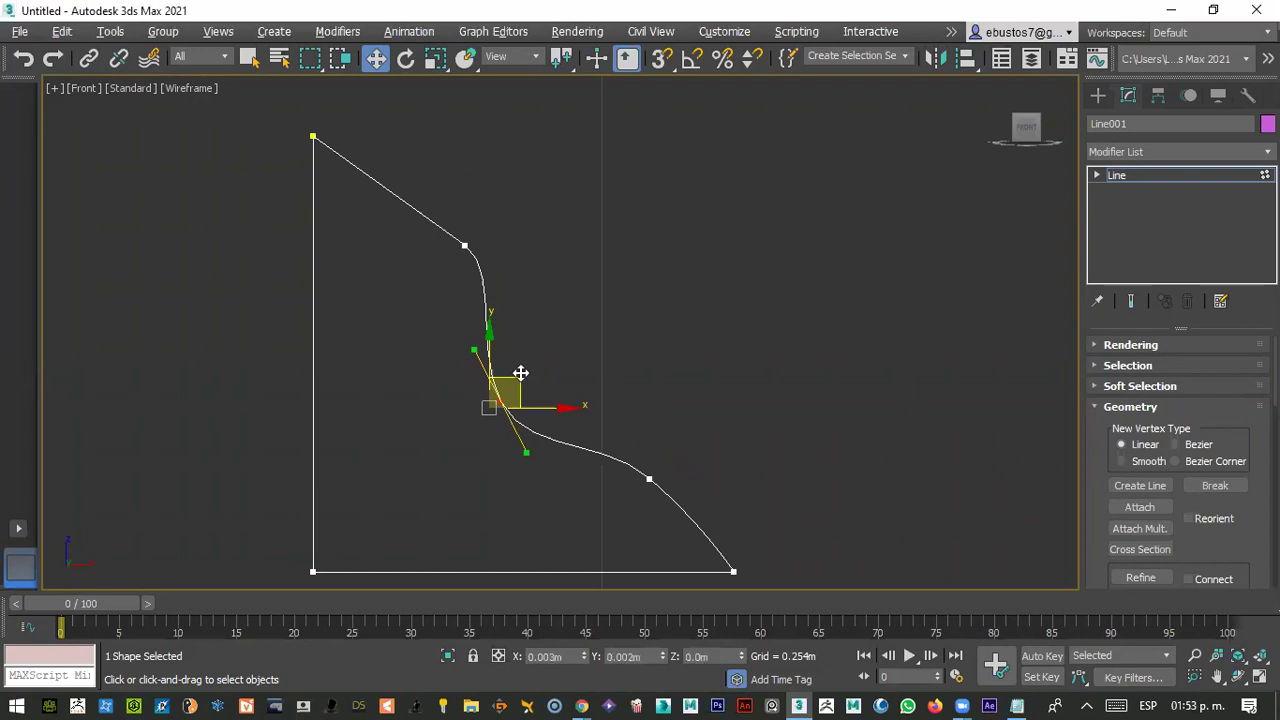
- End vertex editing on the molding profile and select the window-frame rectangle as the path
scroll(671, 334, down, 8)
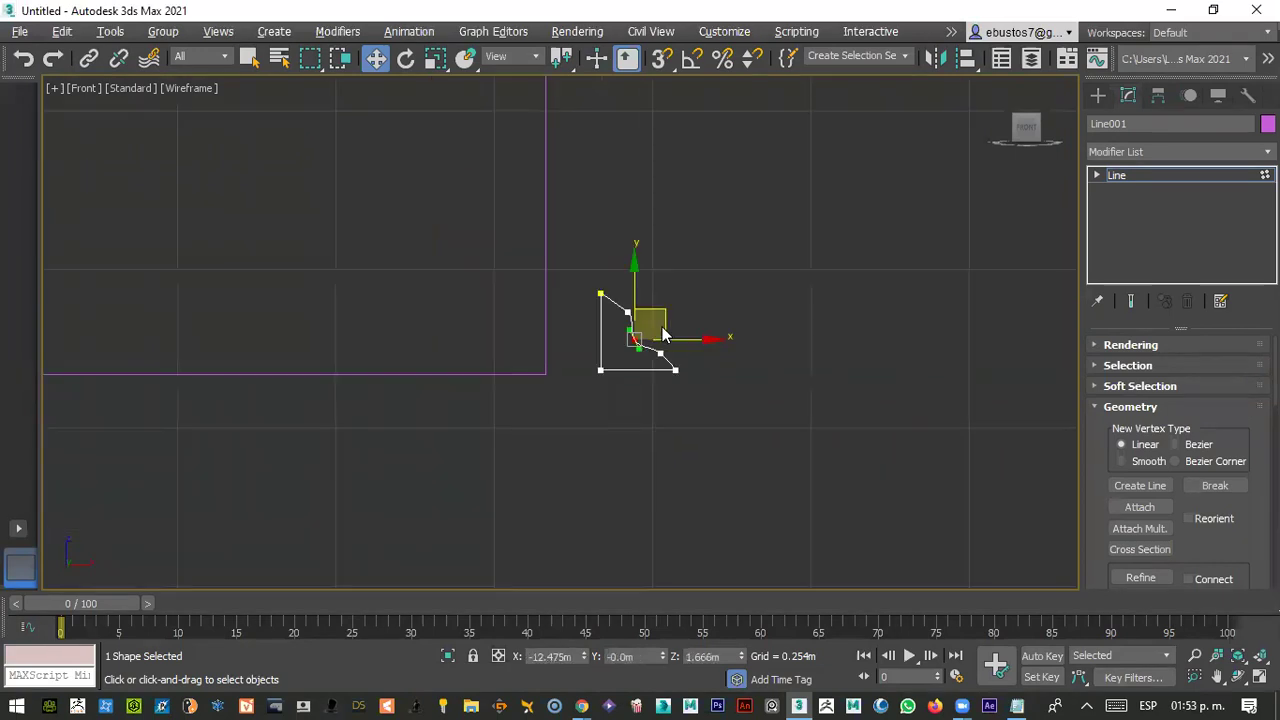
scroll(663, 334, down, 4)
scroll(663, 334, up, 6)
scroll(663, 334, down, 2)
scroll(663, 334, down, 4)
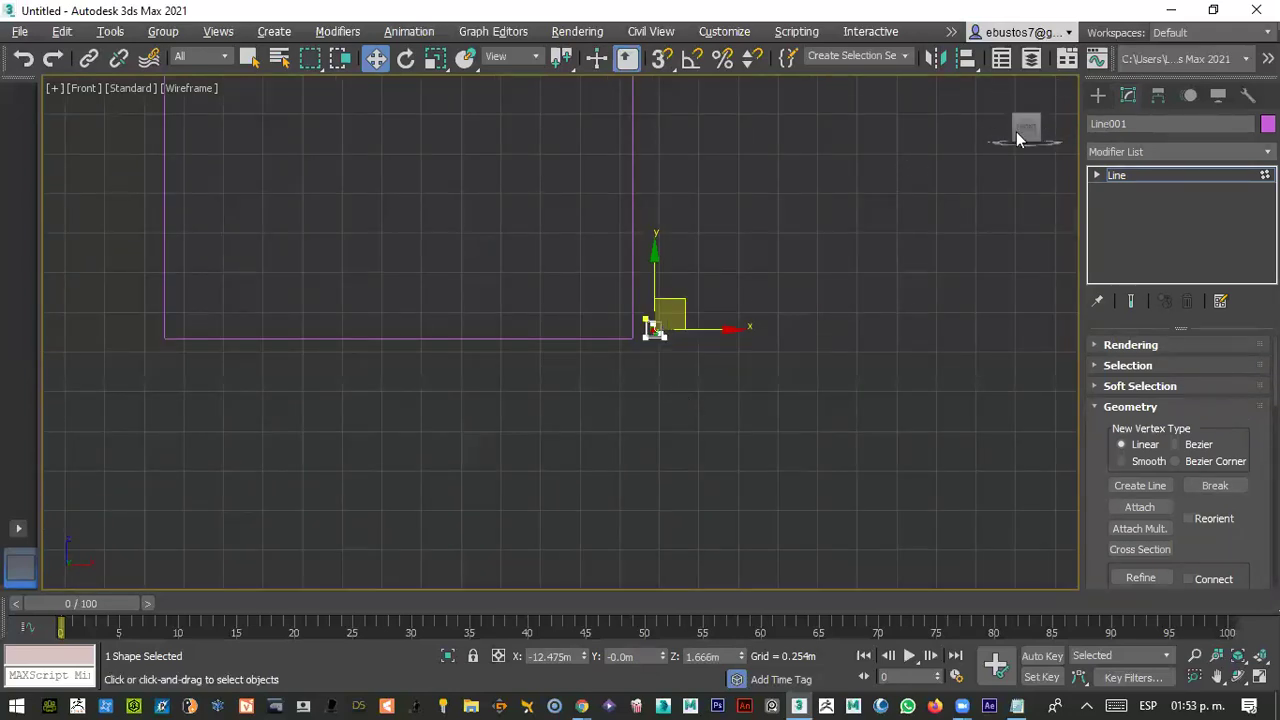
click(1098, 95)
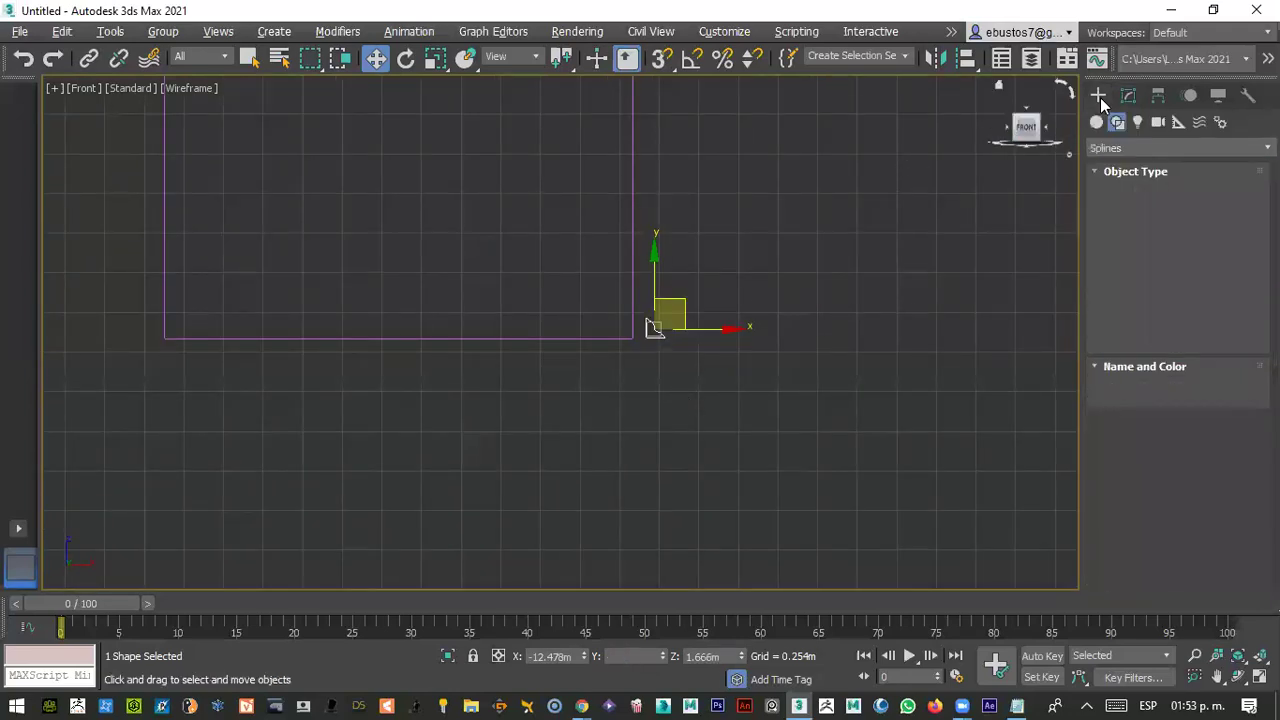
click(716, 286)
click(648, 332)
click(632, 266)
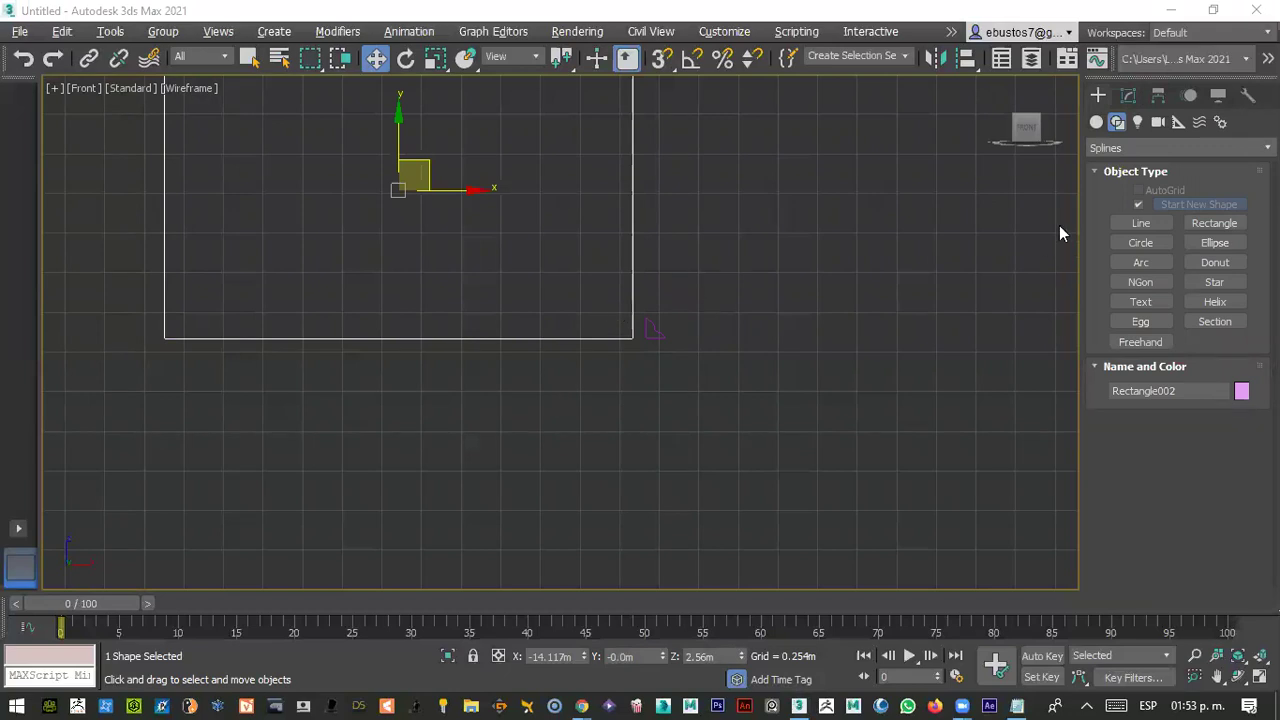
- Create a Loft compound object along the rectangle, getting the molding profile as an instanced shape
click(1097, 124)
click(1111, 152)
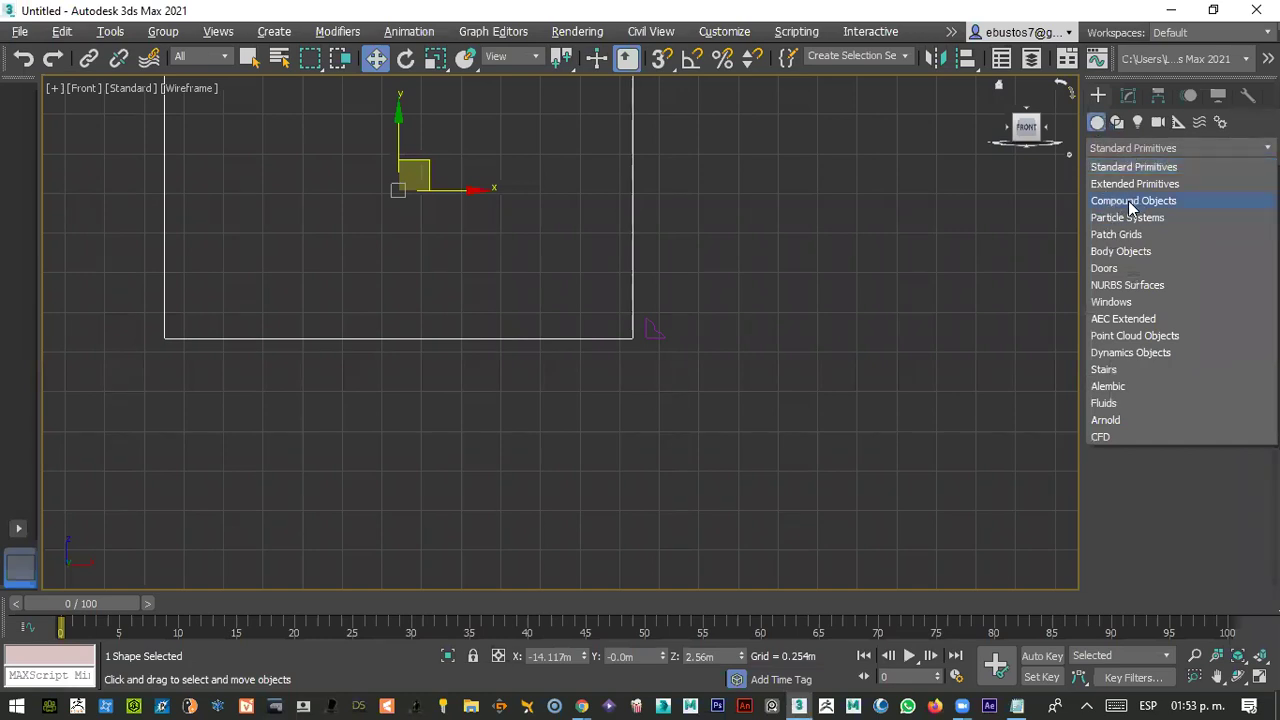
click(1128, 200)
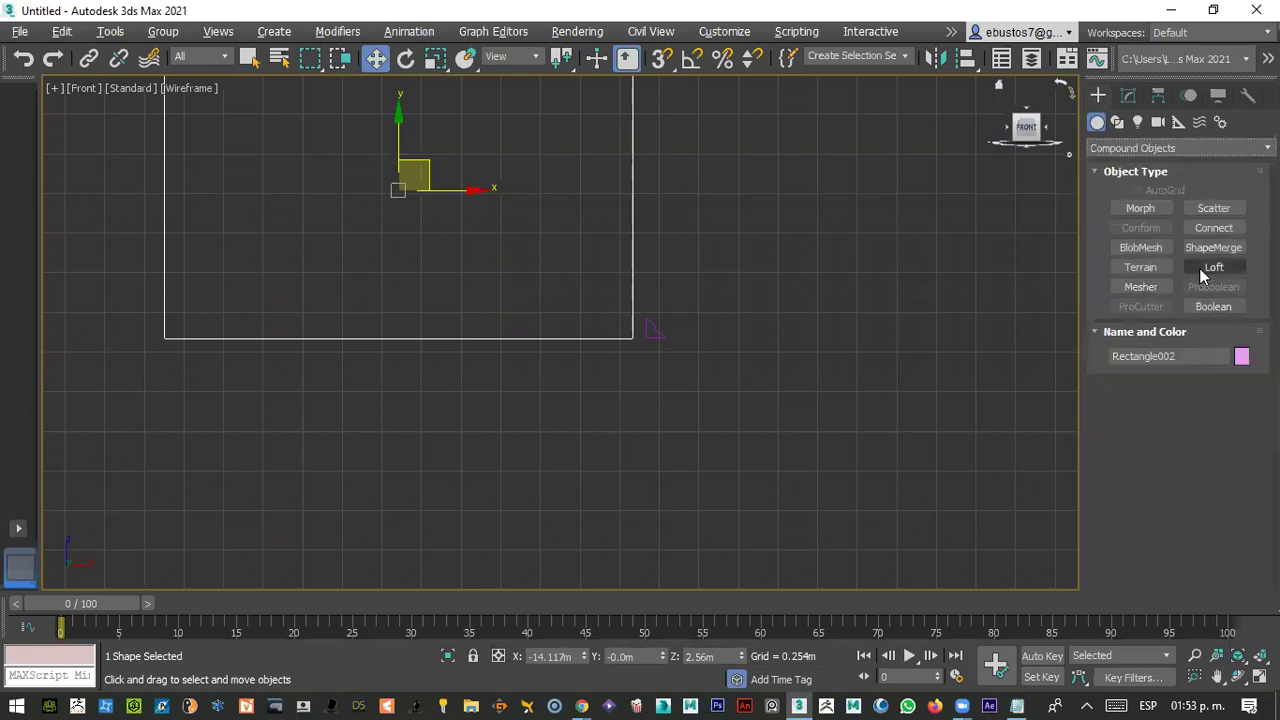
click(1201, 270)
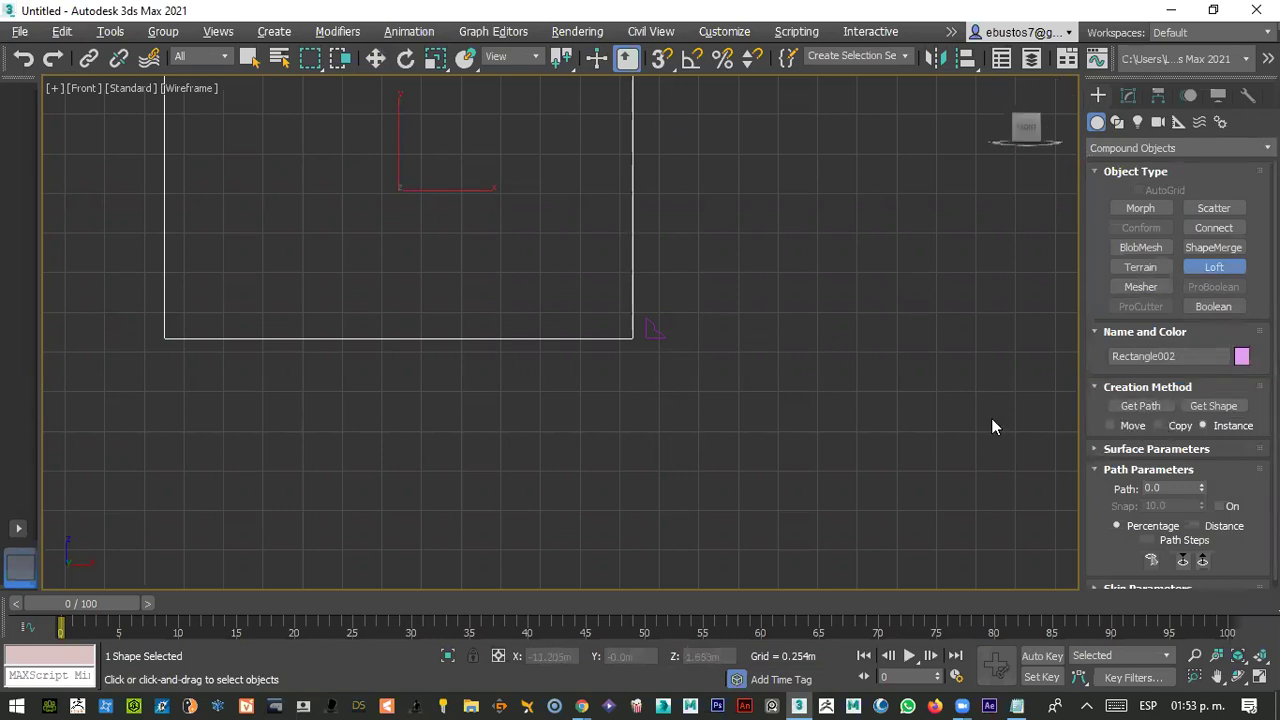
click(1222, 406)
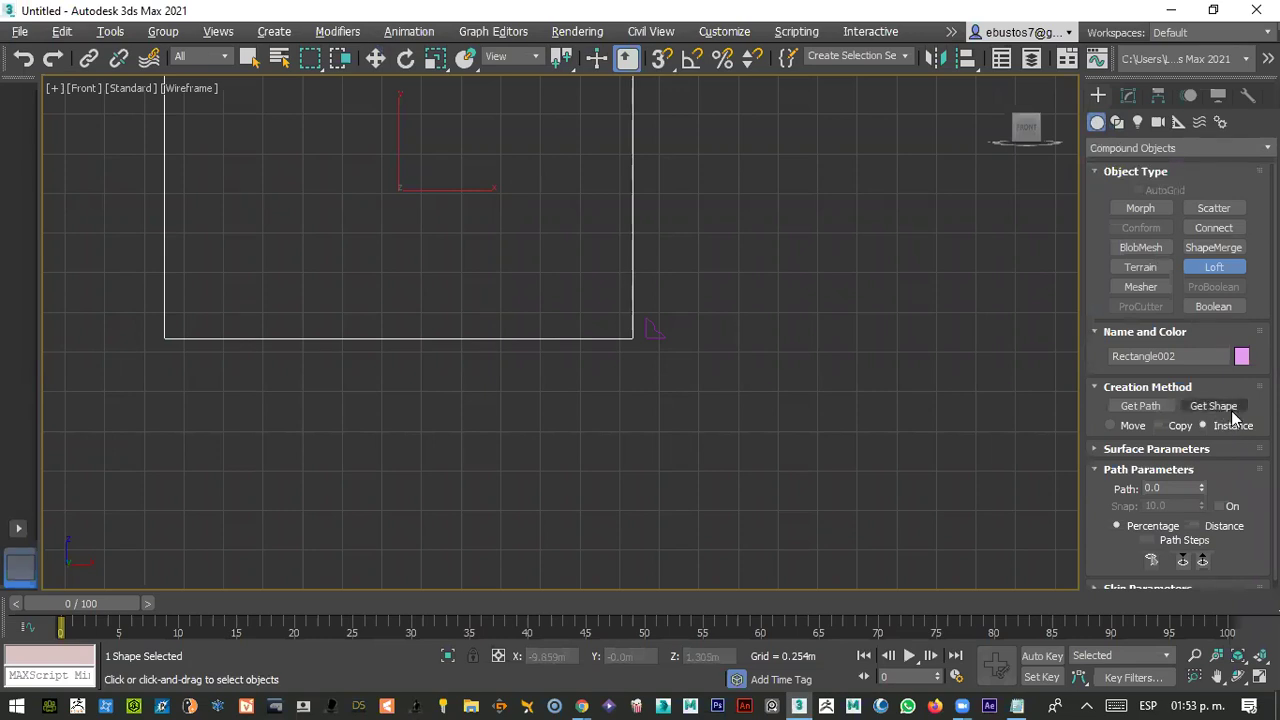
click(660, 328)
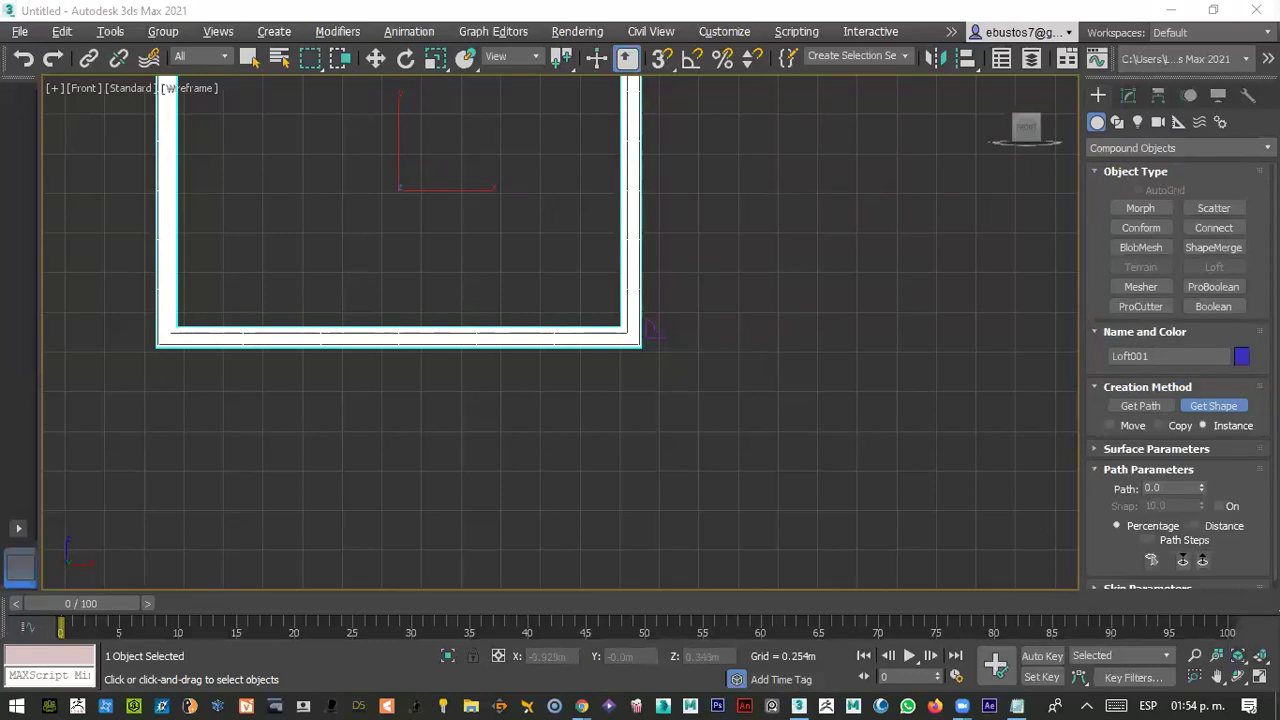
- Restore the four-viewport layout, reorient the shaded viewport in Perspective, and examine the lofted frame's lower corner in an enlarged view
key(alt+w)
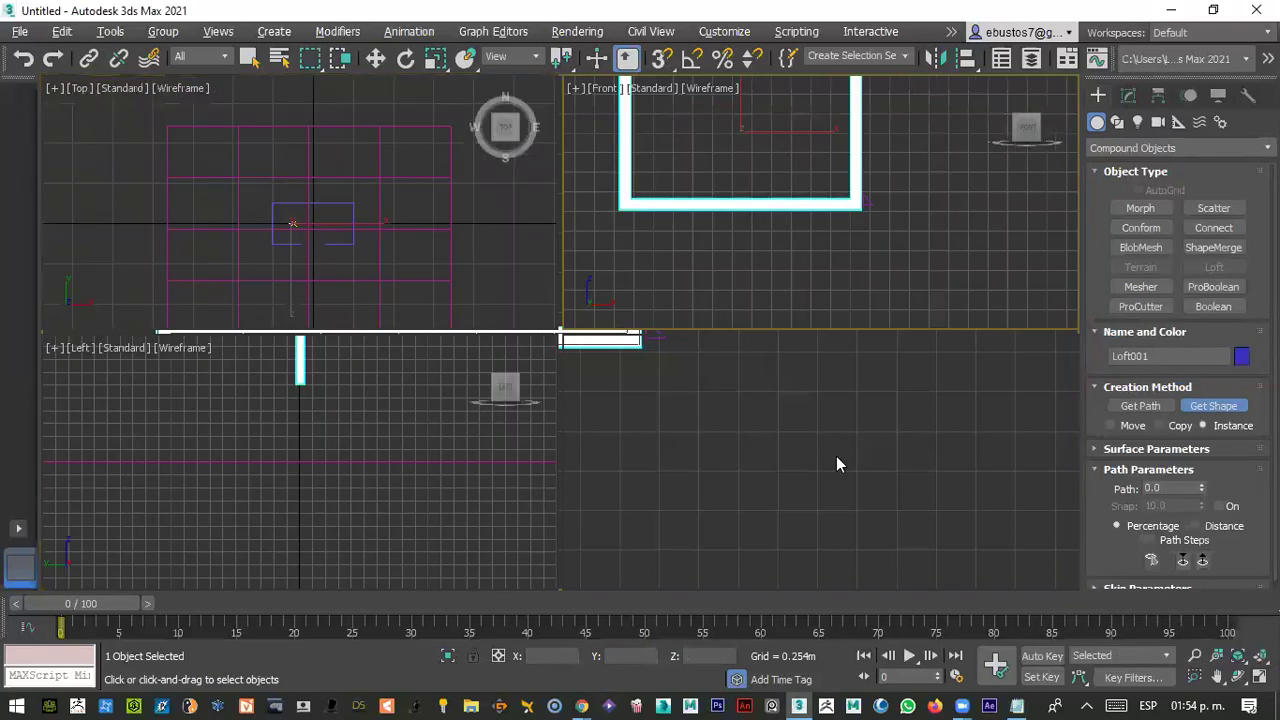
scroll(680, 492, up, 8)
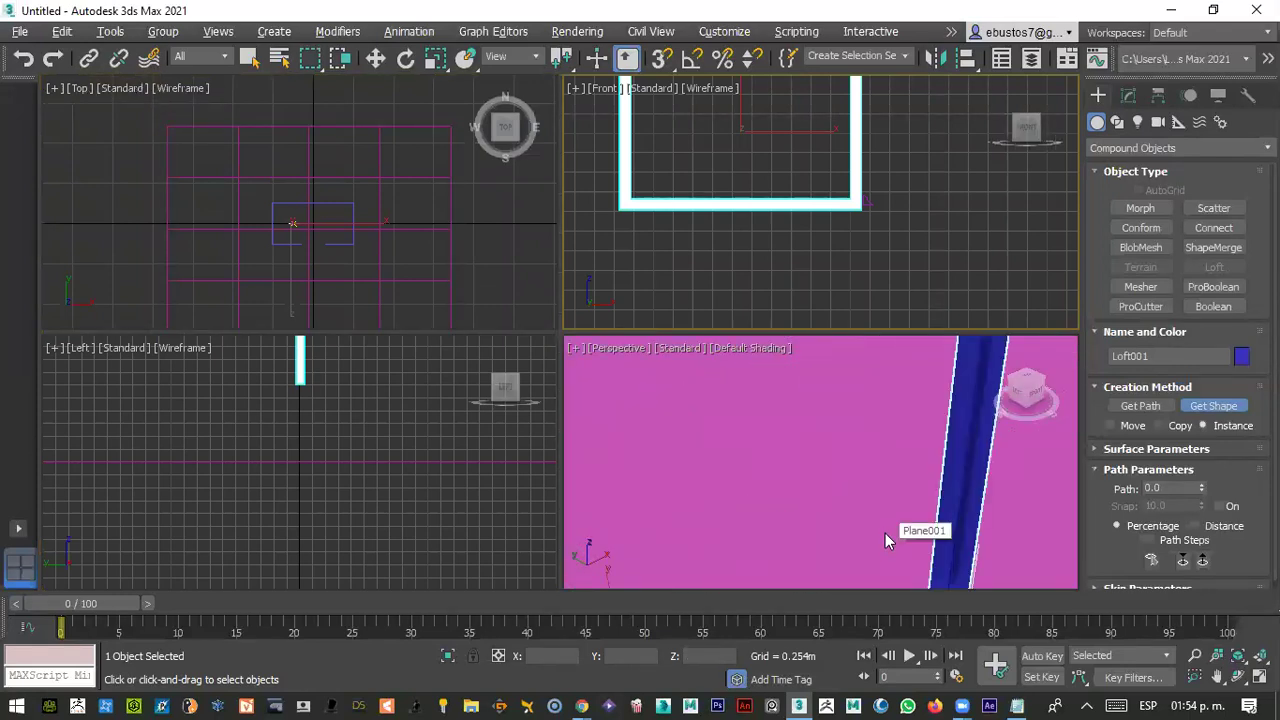
key(f)
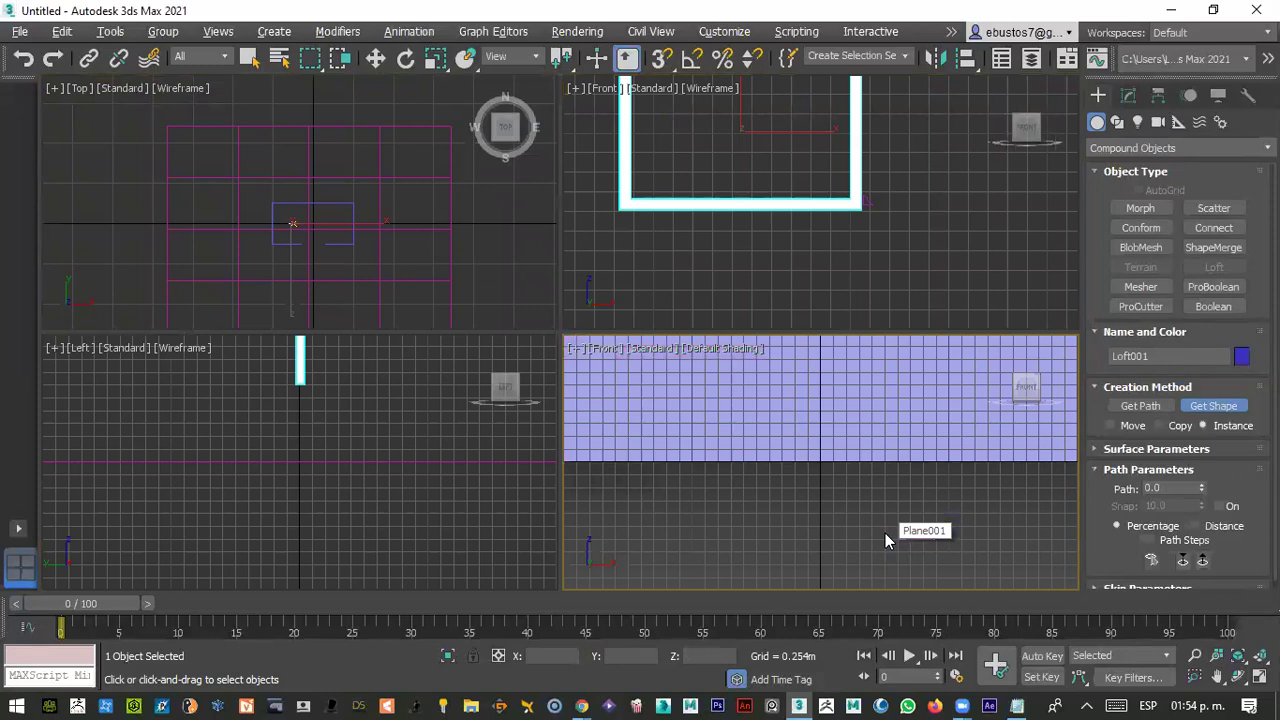
key(p)
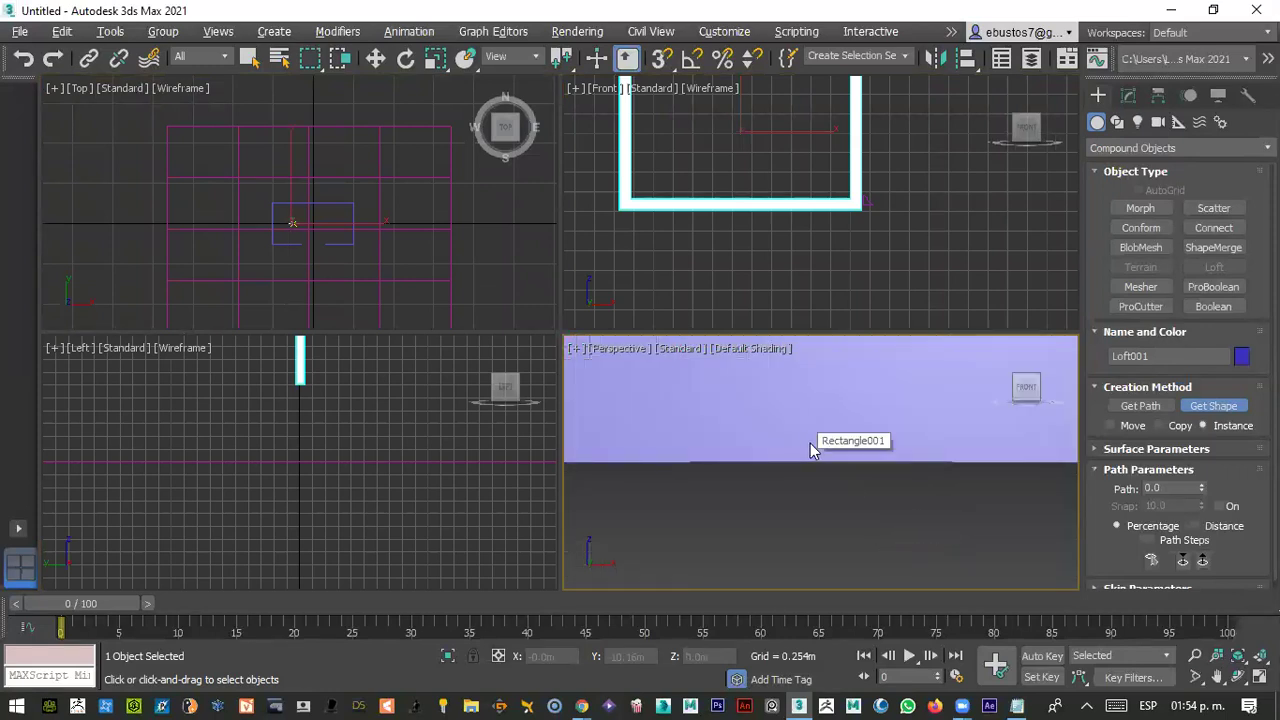
alt+middle_drag(810, 443, 840, 516)
alt+middle_drag(817, 474, 778, 467)
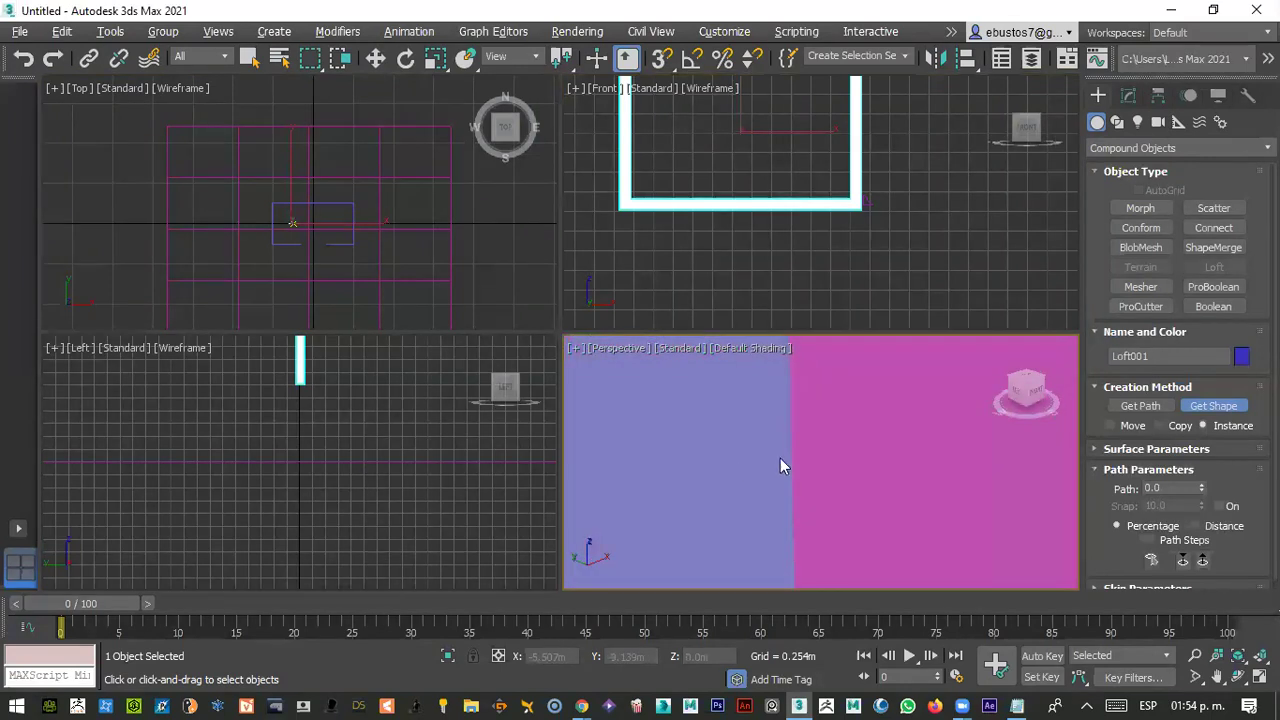
click(780, 466)
scroll(780, 458, down, 5)
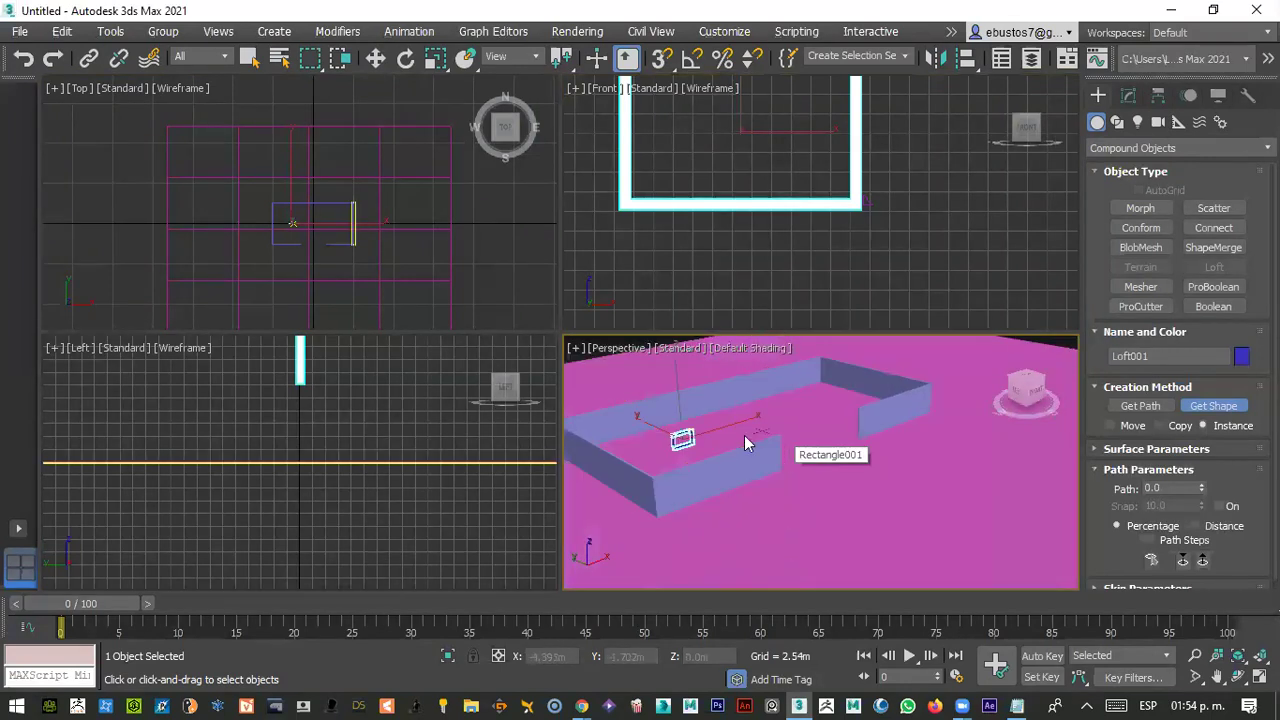
scroll(707, 447, up, 5)
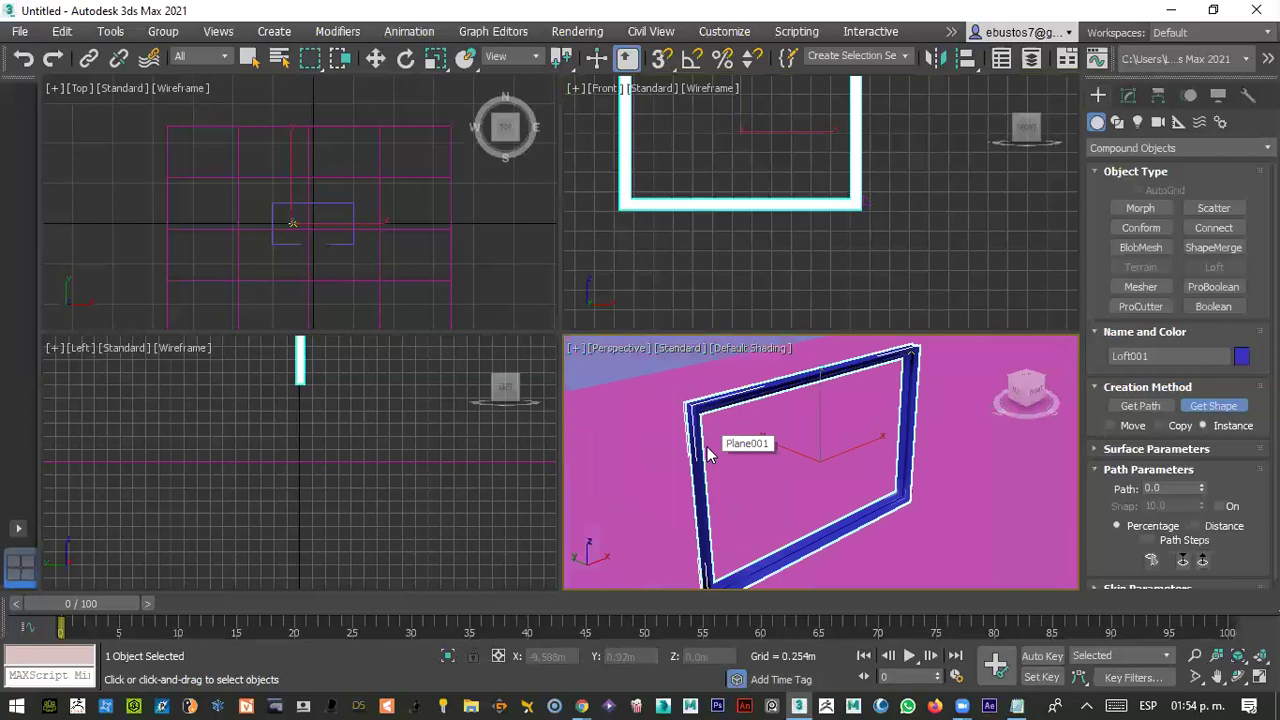
scroll(926, 488, up, 4)
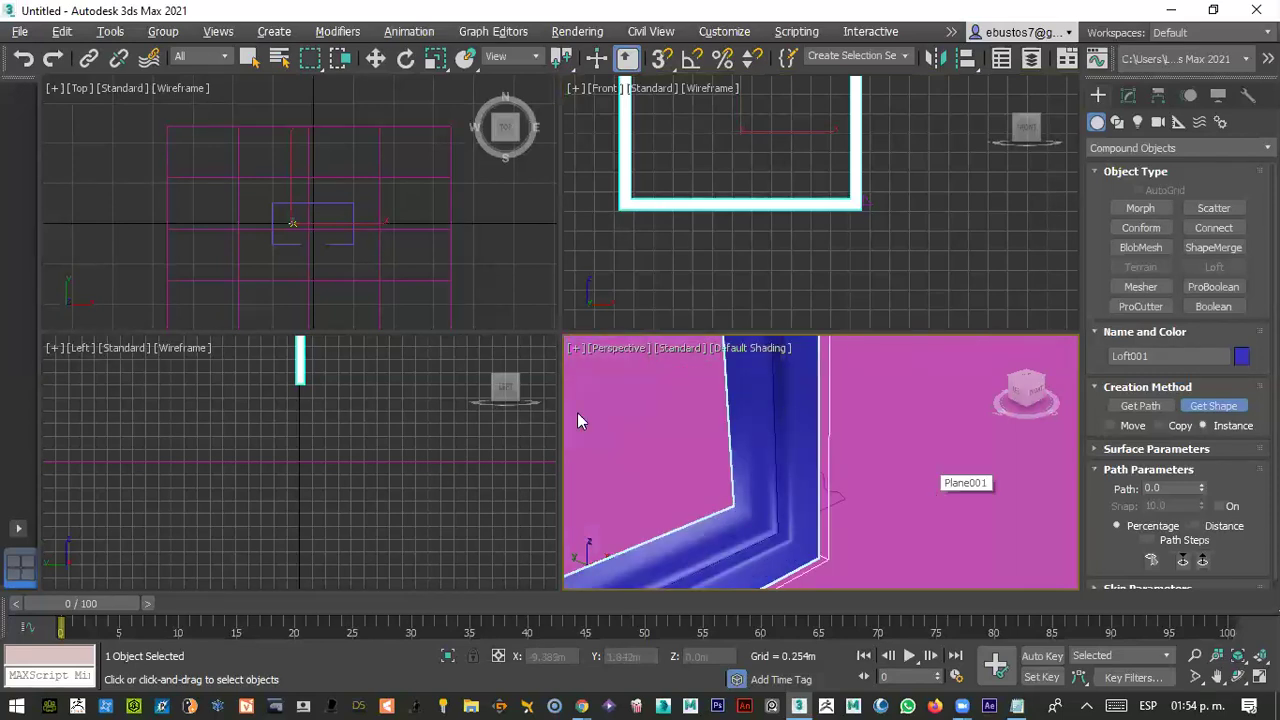
key(alt+w)
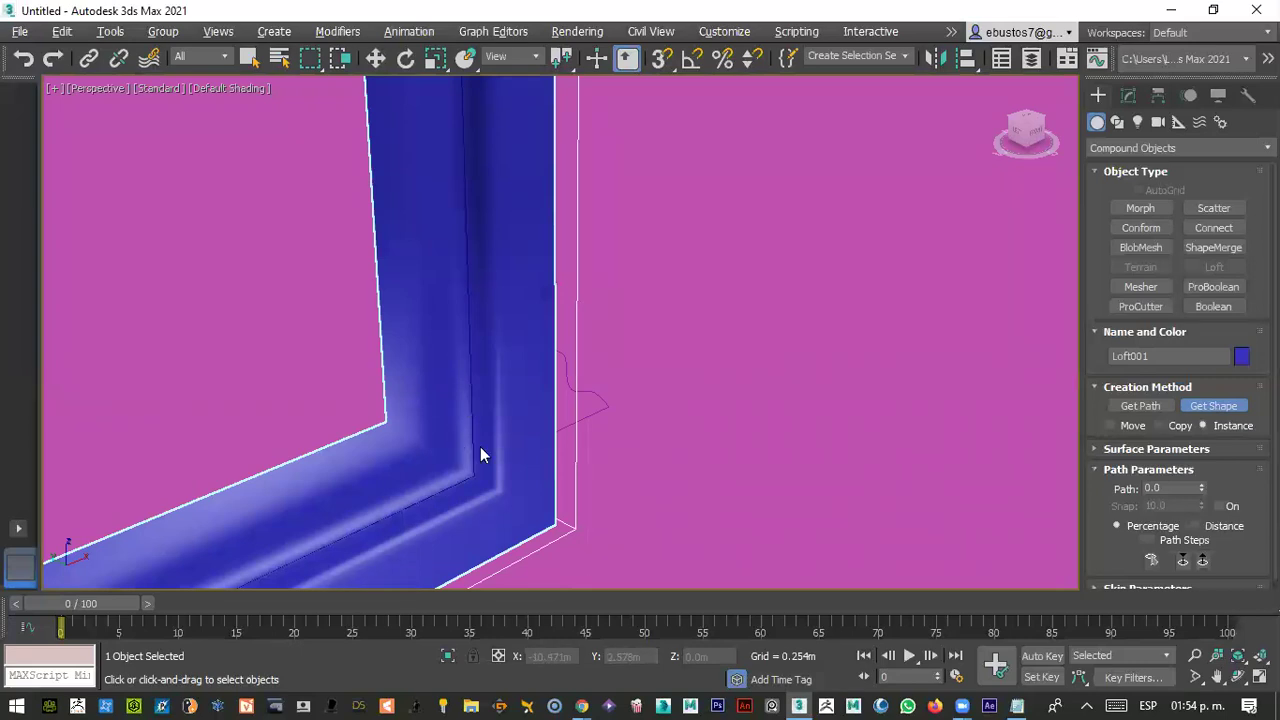
- Examine the molding along the frame's side and the frame's size relative to the surrounding walls
scroll(480, 446, down, 4)
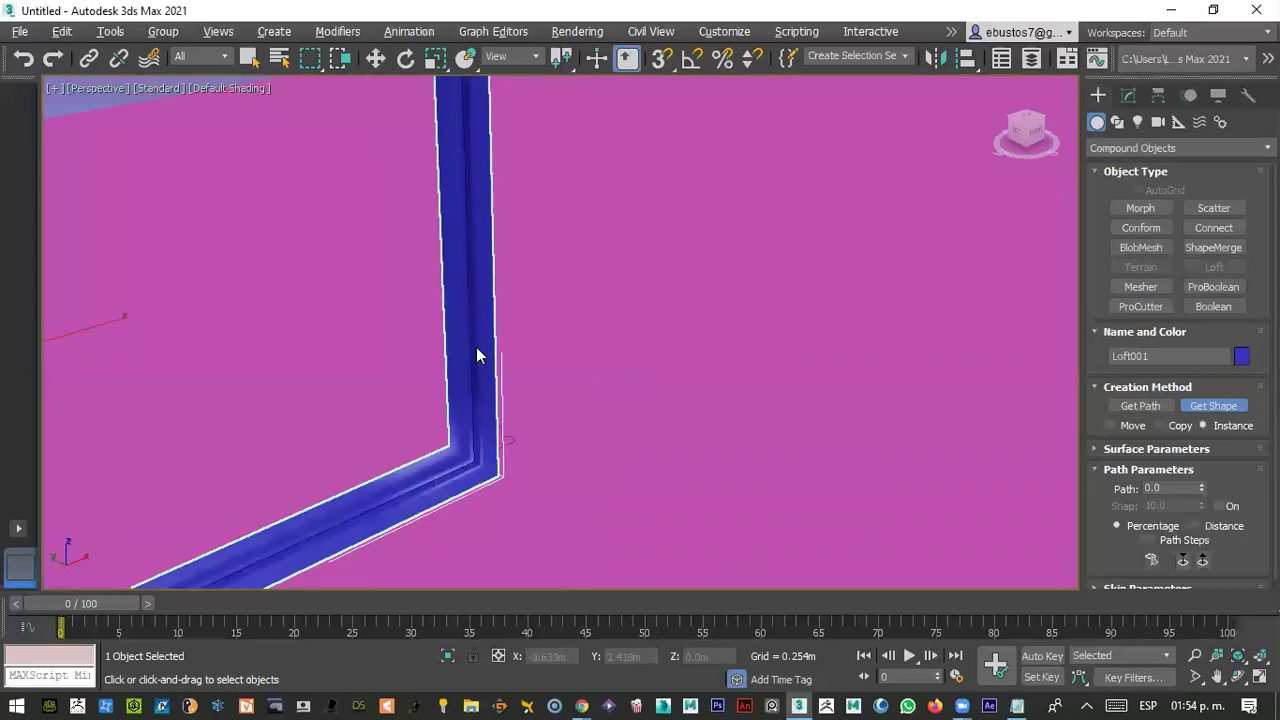
scroll(478, 350, up, 2)
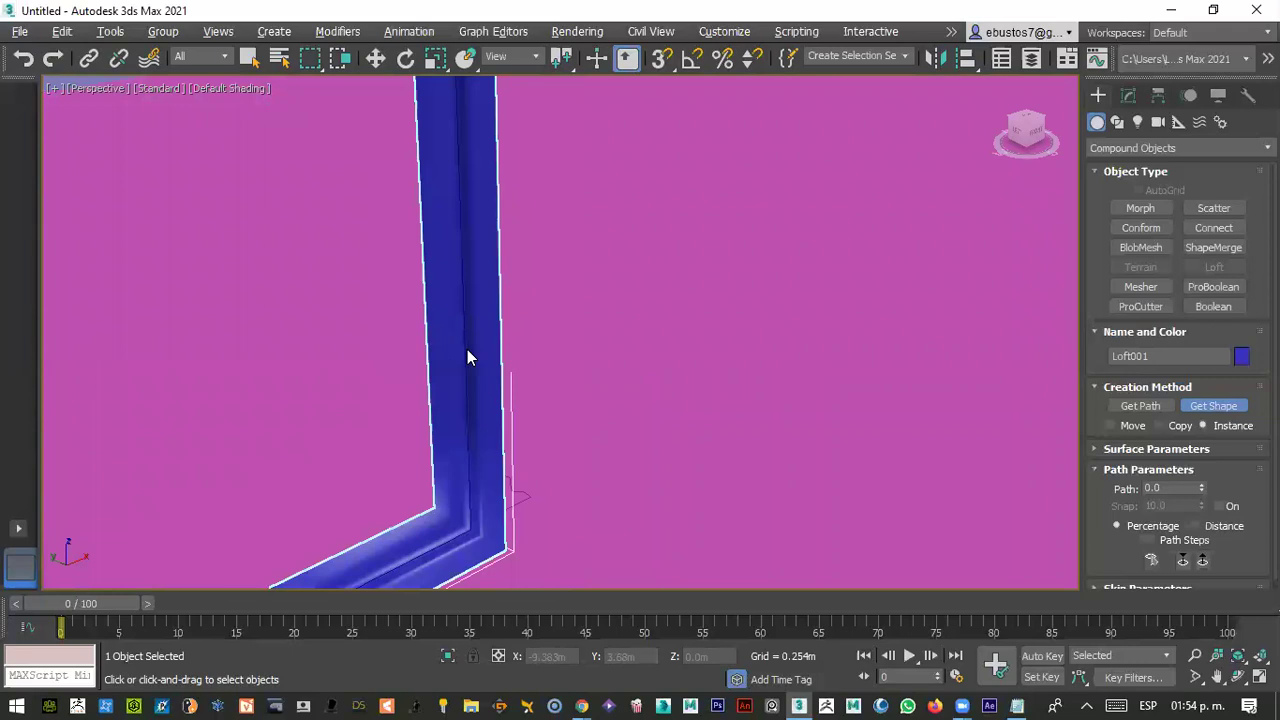
scroll(467, 356, up, 2)
scroll(446, 402, down, 1)
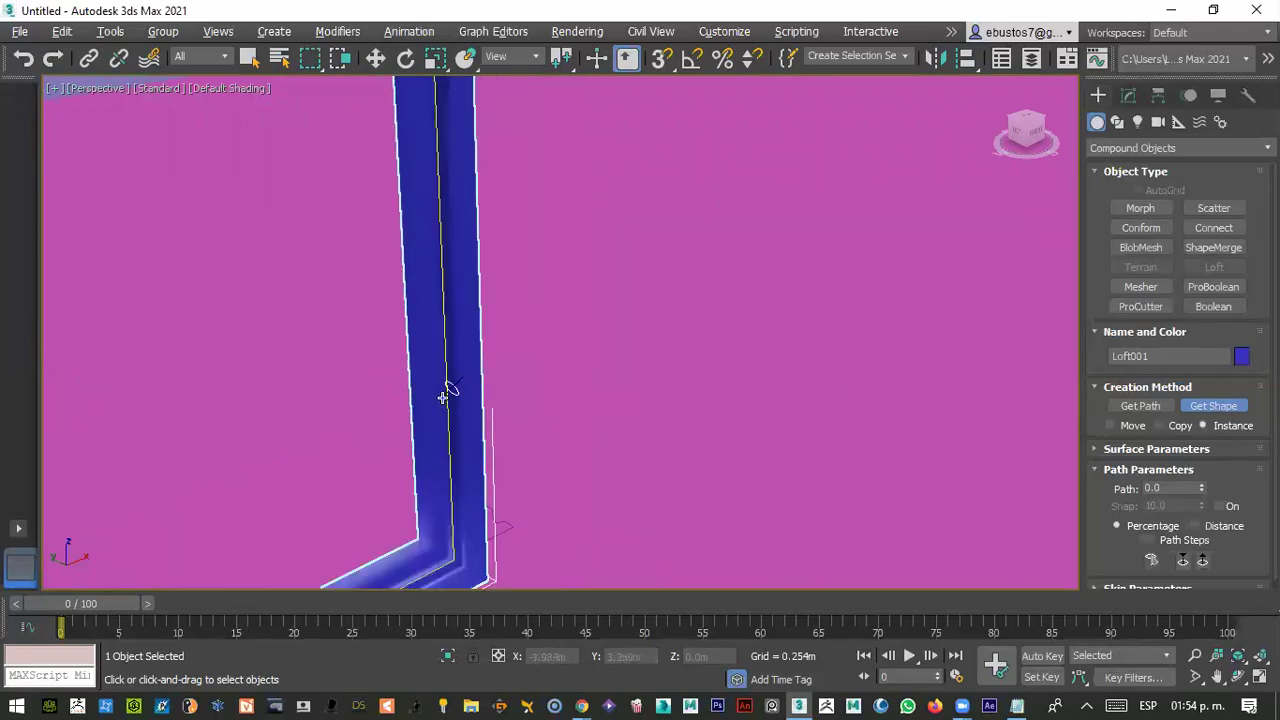
scroll(443, 398, down, 2)
scroll(443, 398, down, 2)
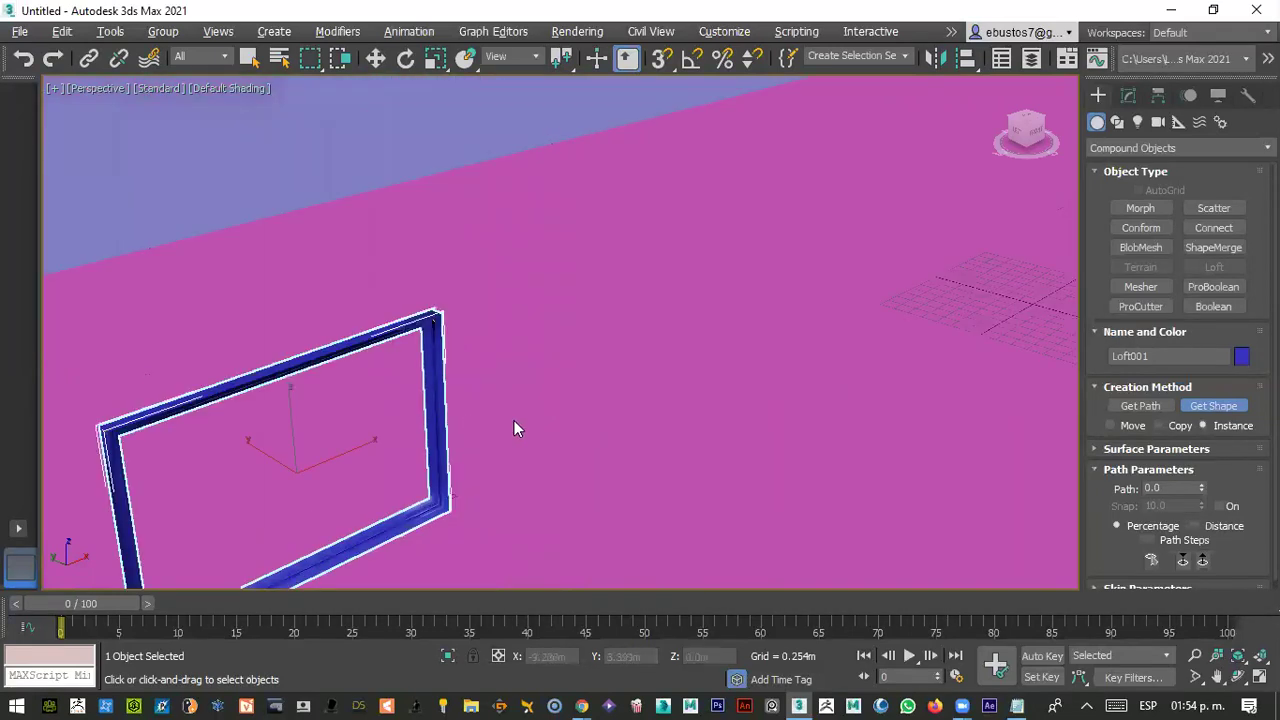
scroll(545, 450, down, 2)
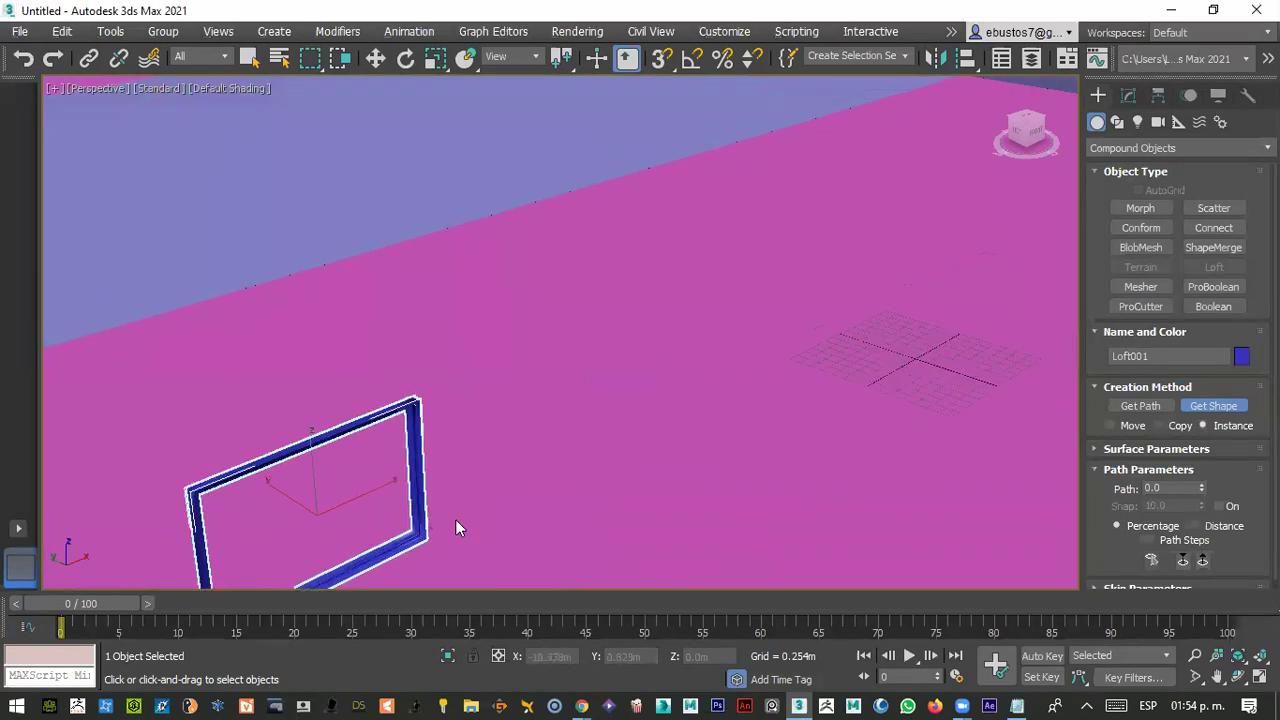
scroll(457, 520, down, 3)
scroll(512, 420, up, 1)
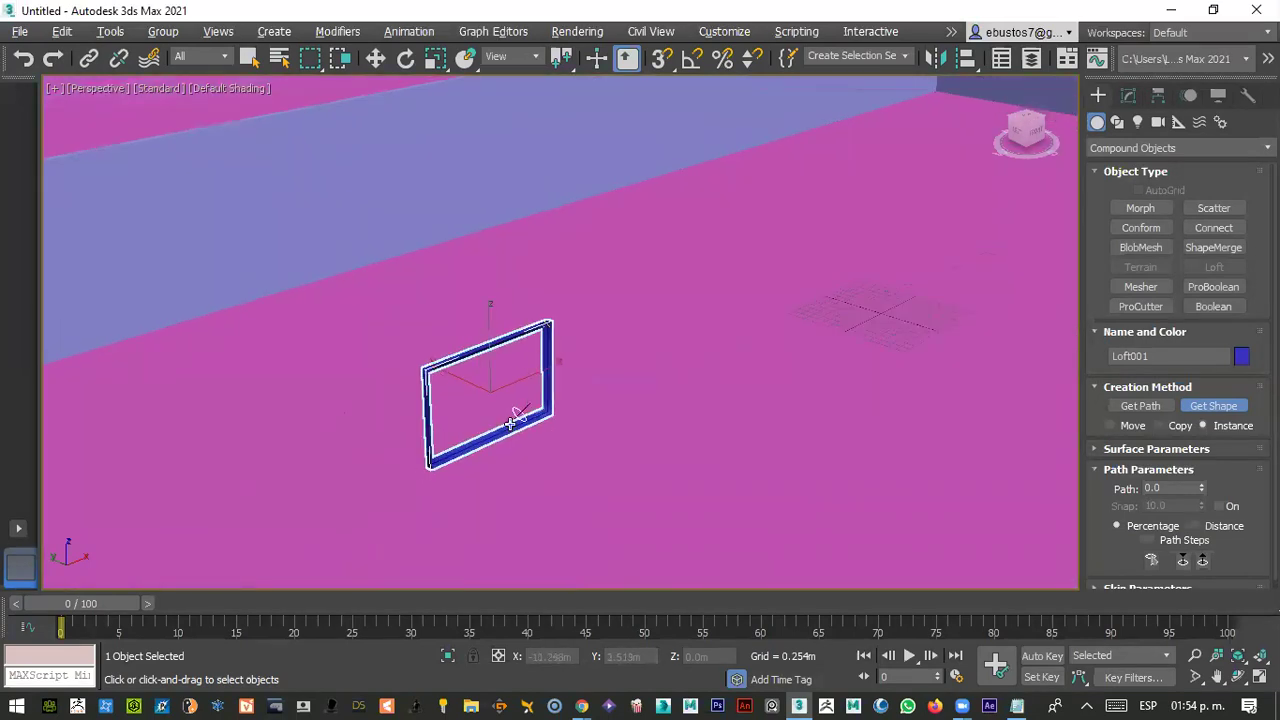
scroll(531, 447, down, 1)
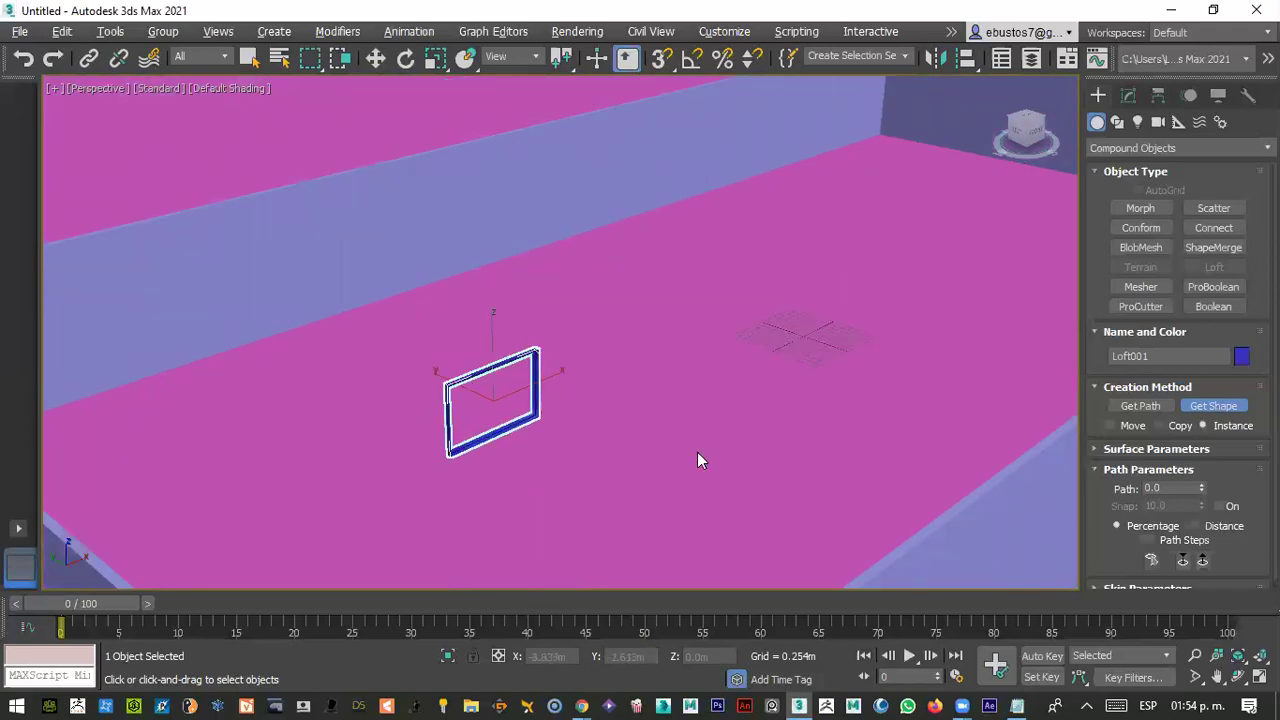
- Inspect the lofted frame from the front and from an oblique angle against the walls
click(1022, 141)
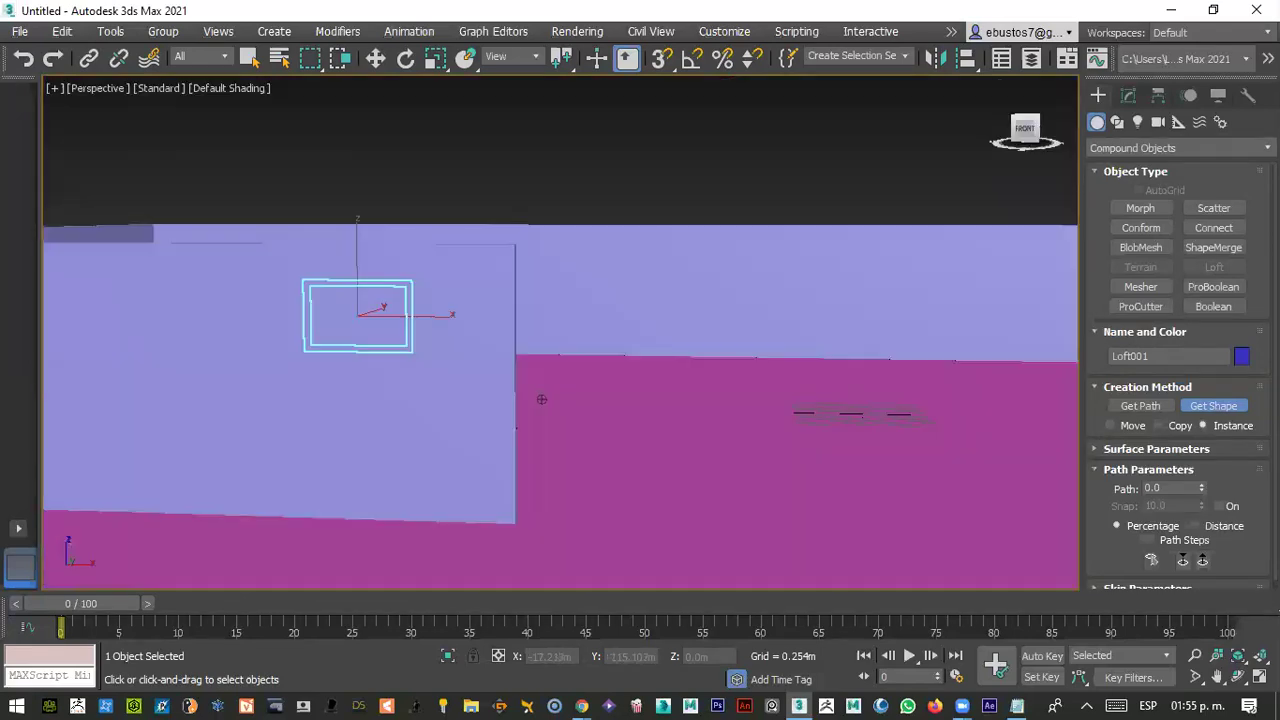
scroll(541, 399, up, 1)
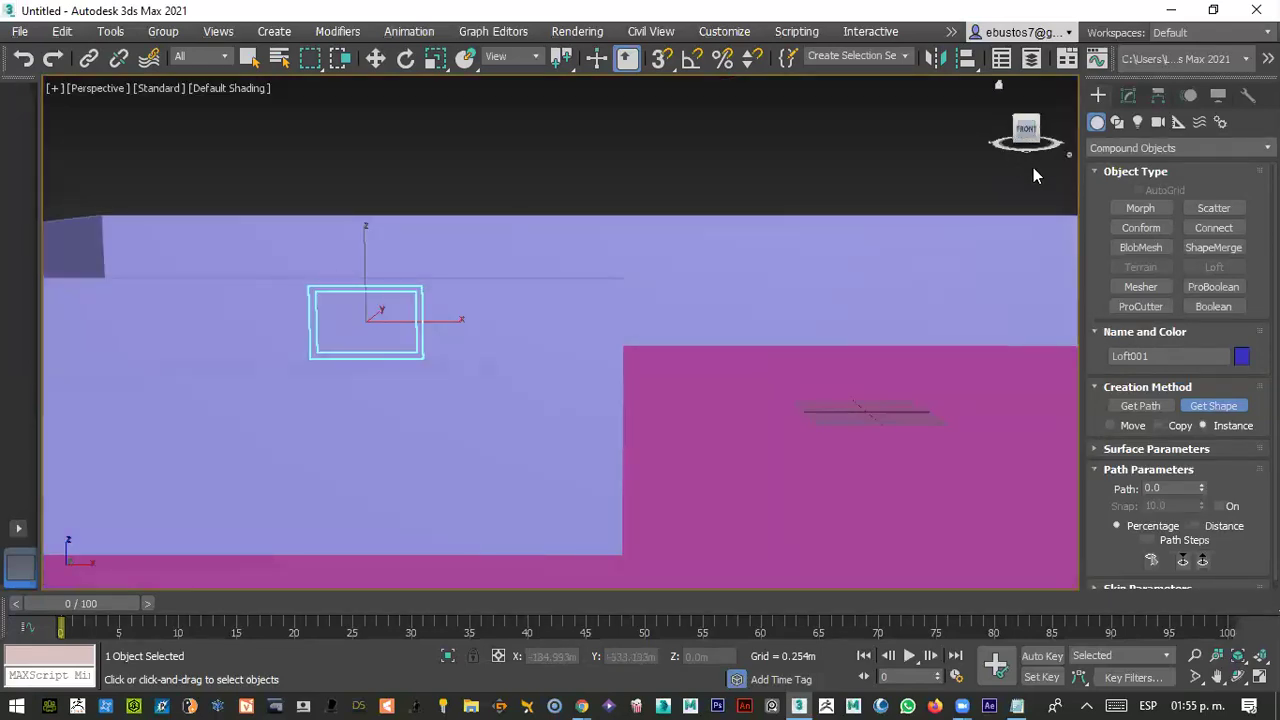
scroll(541, 399, up, 1)
alt+middle_drag(541, 399, 920, 180)
scroll(474, 382, up, 4)
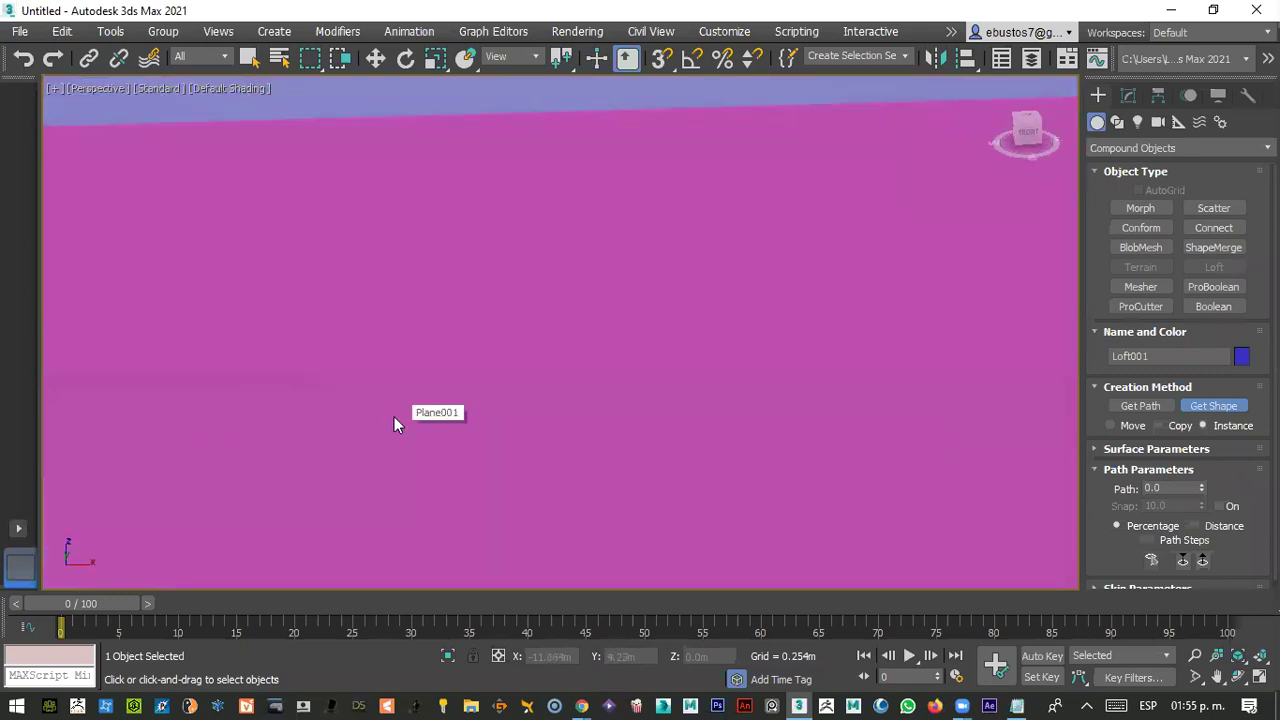
alt+middle_drag(440, 408, 326, 406)
scroll(416, 388, down, 4)
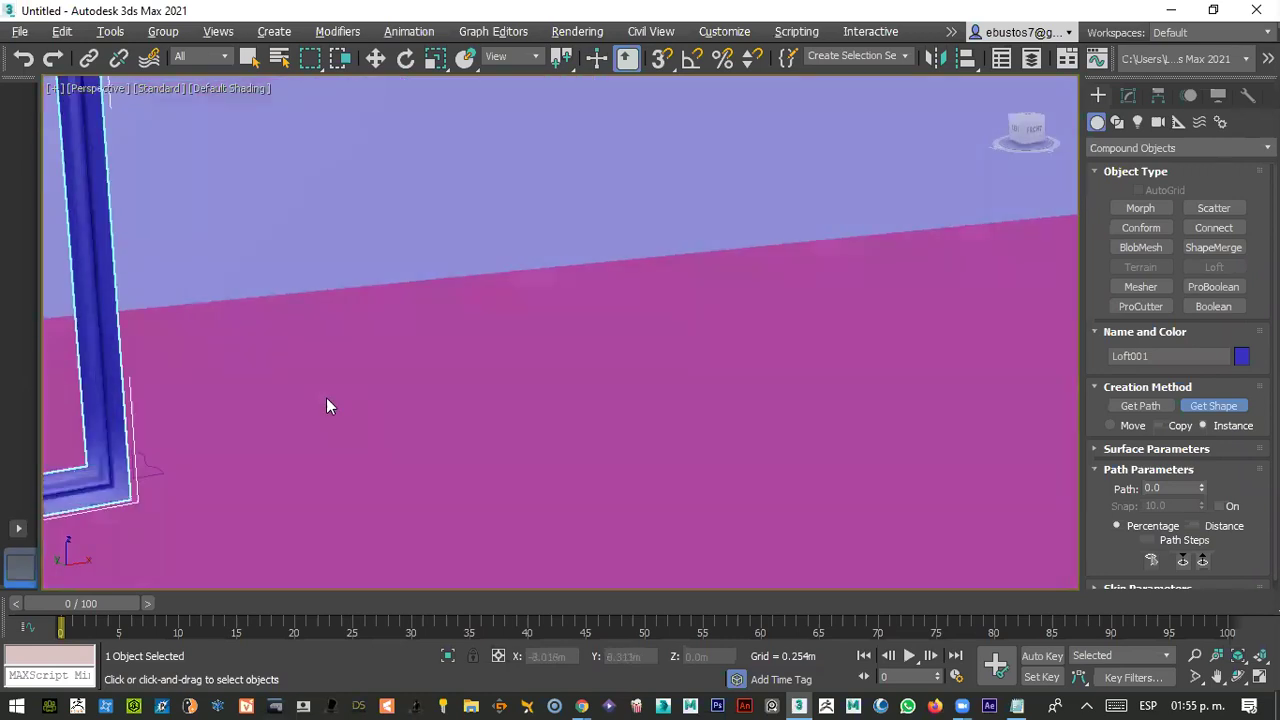
- Leave shape picking for the Move tool, select the molding profile beside the frame, and clear the selection
key(w)
click(157, 467)
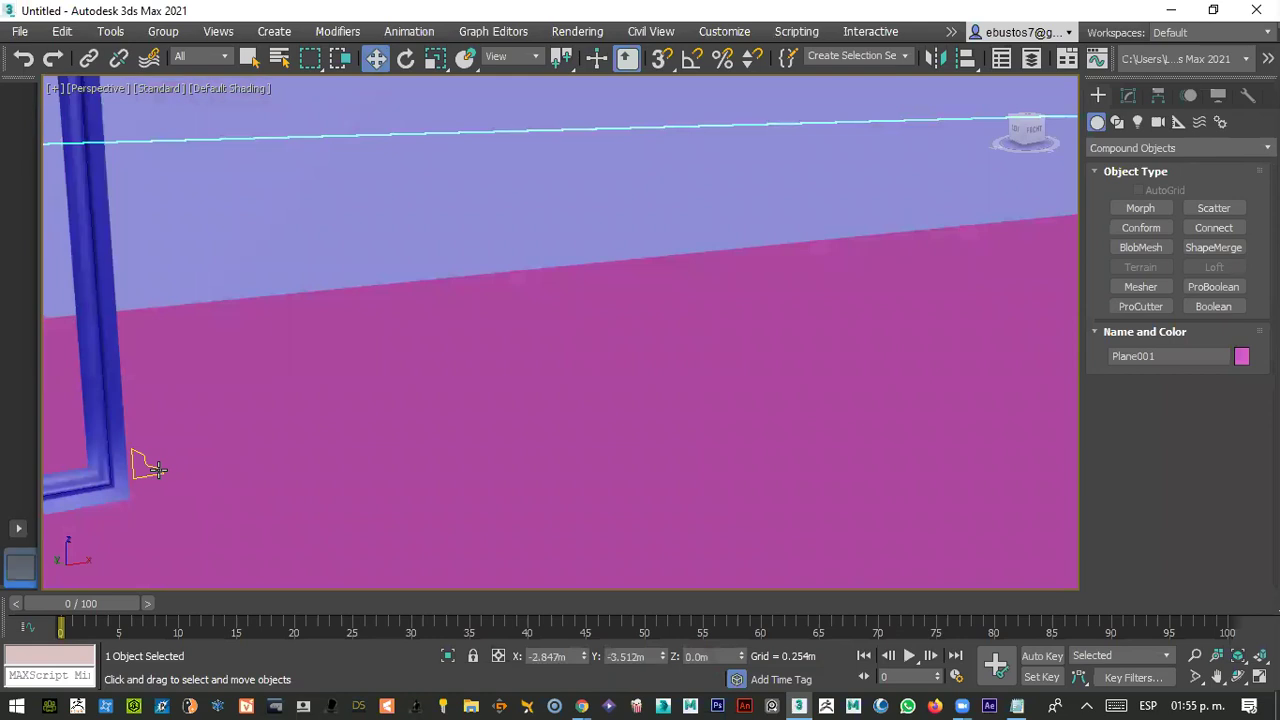
right_click(168, 466)
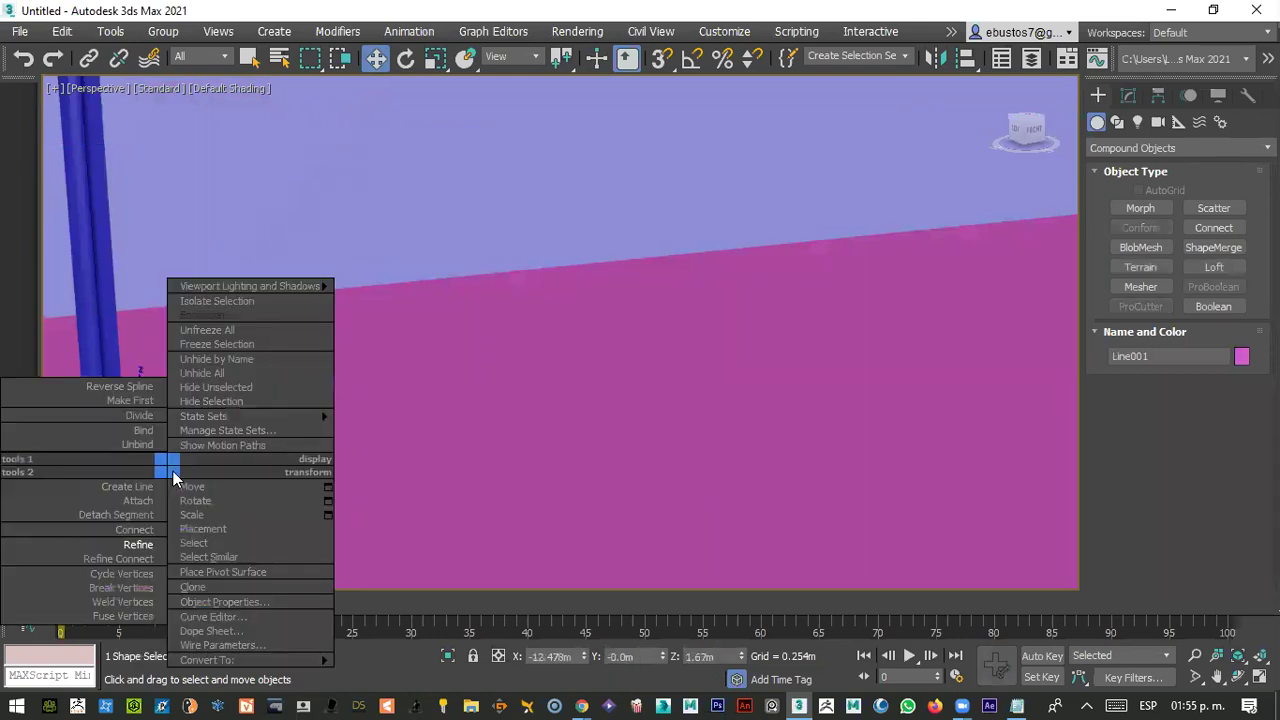
click(221, 373)
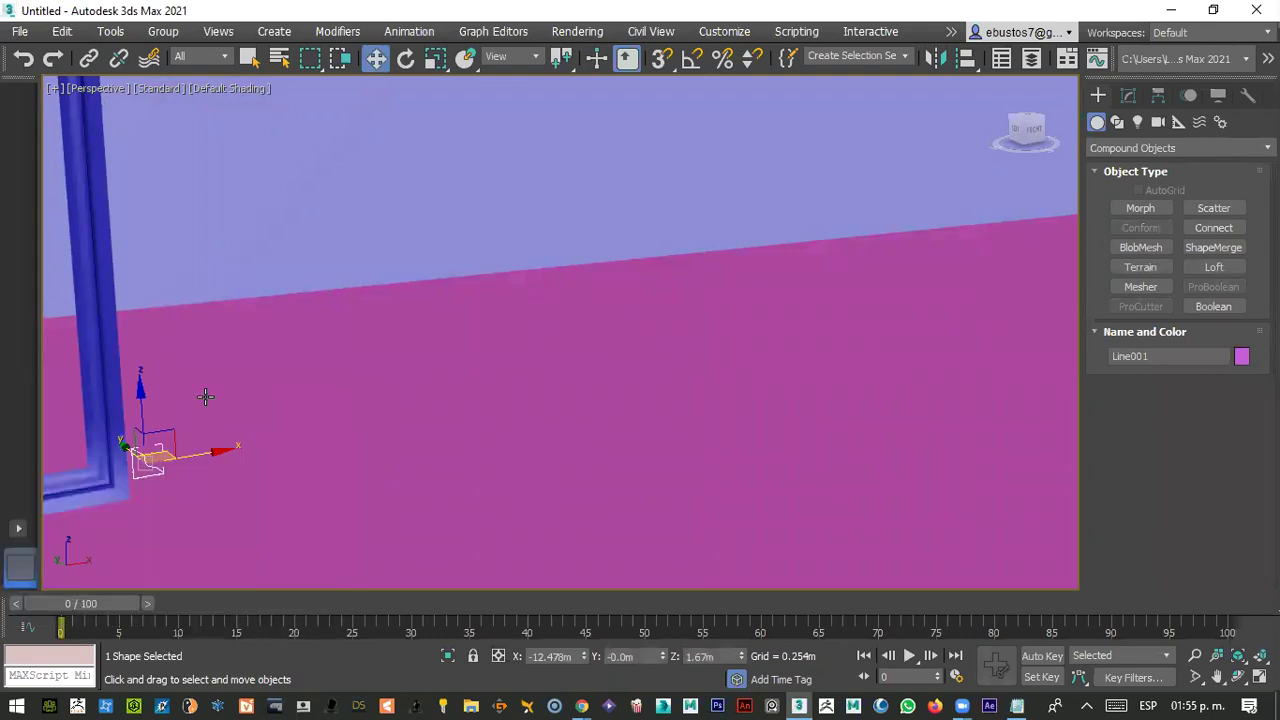
click(157, 413)
scroll(234, 360, down, 5)
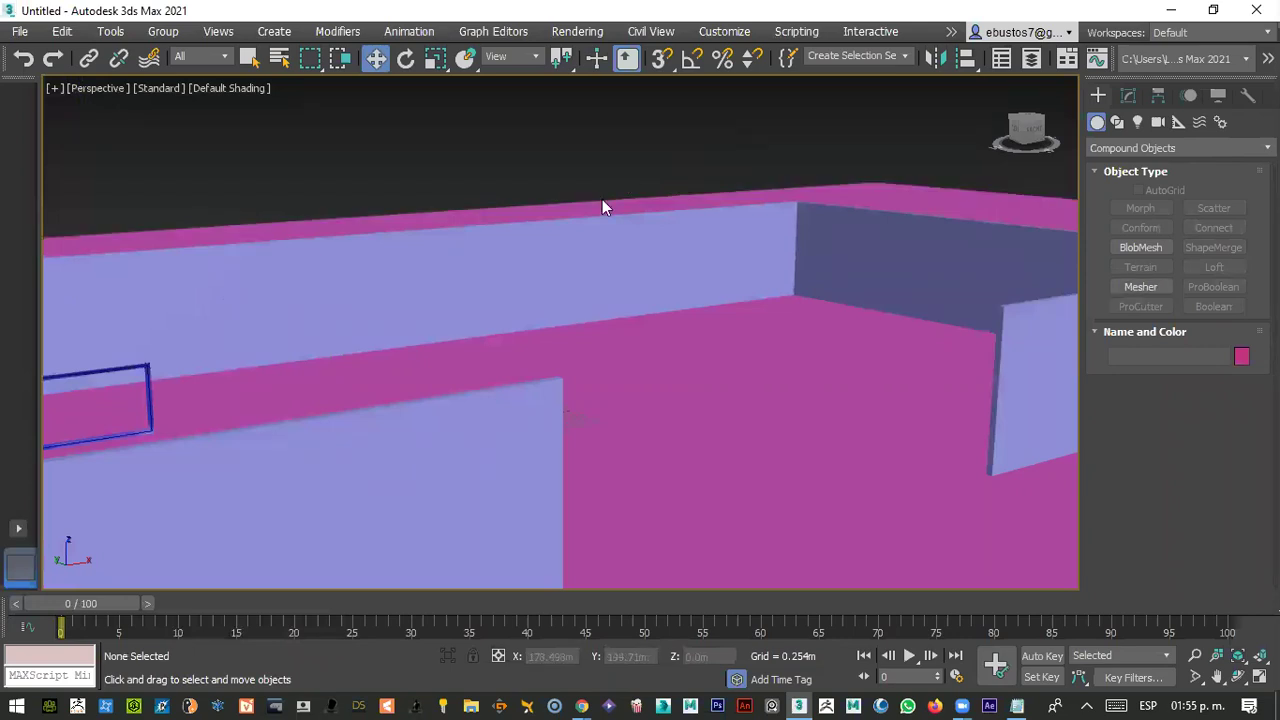
- Draw a standard plane about 3.02 m wide and 1.91 m high over the lofted frame in the Front view
key(f)
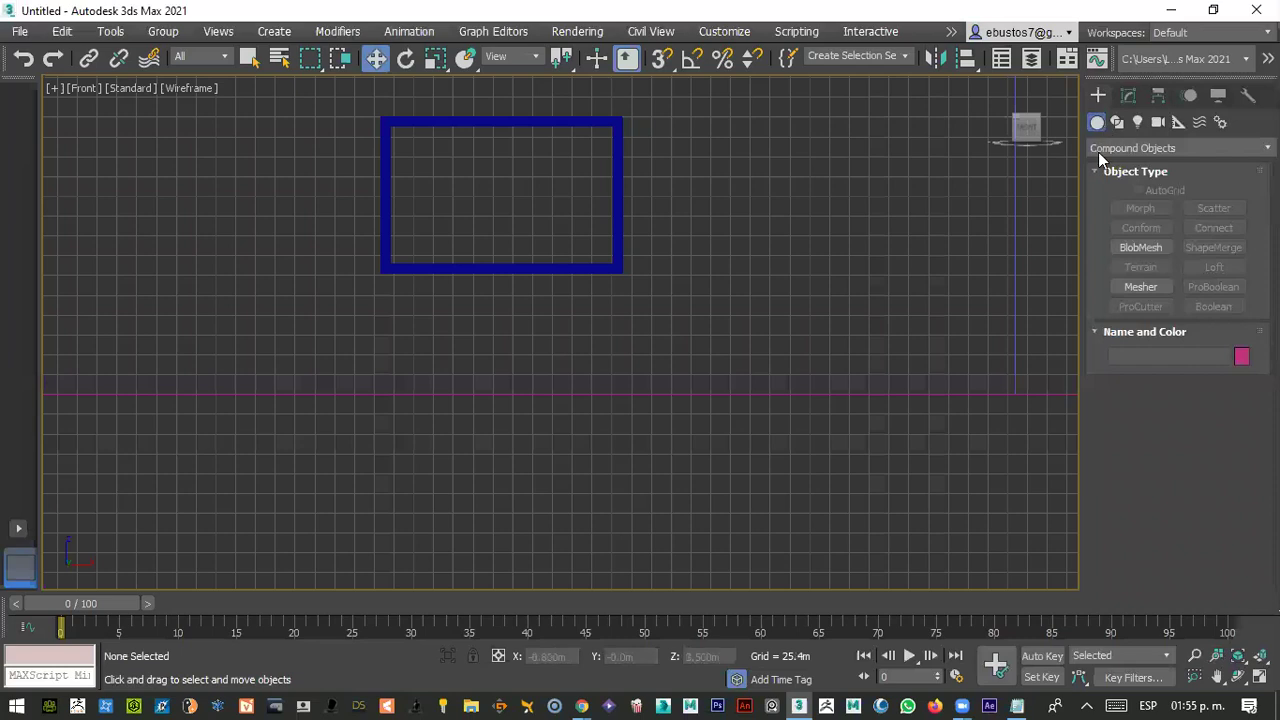
click(1170, 148)
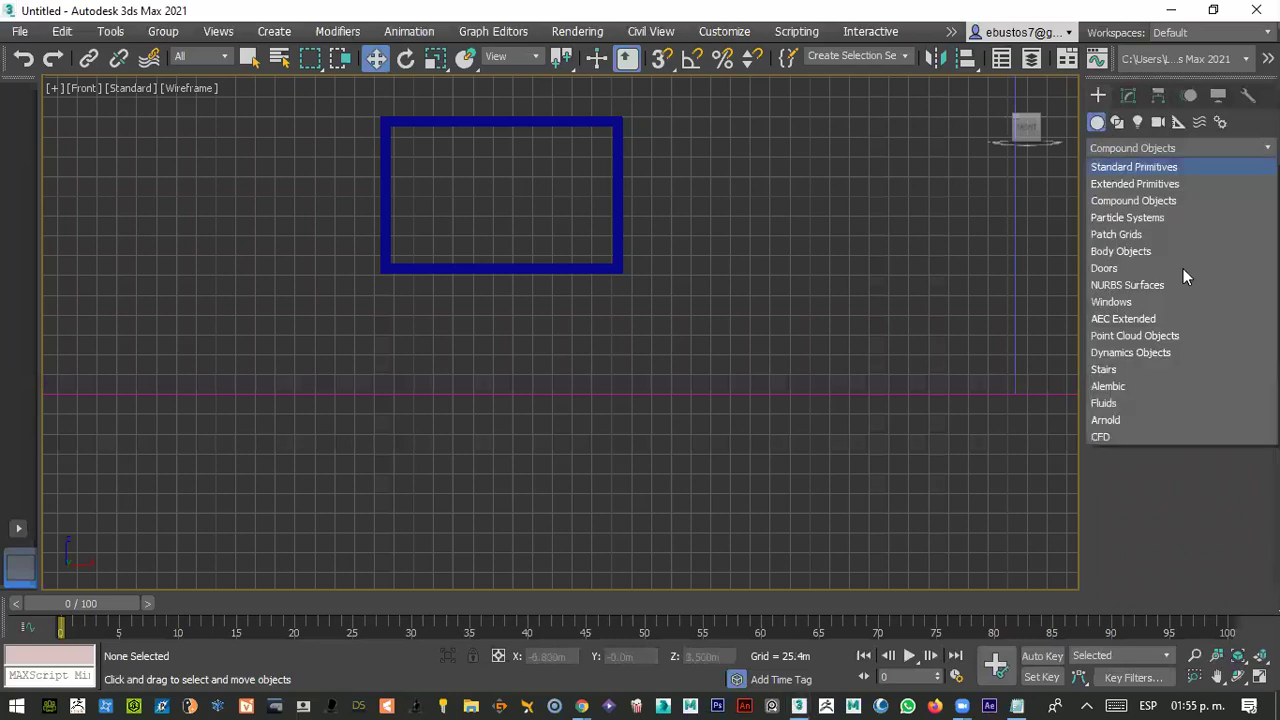
click(1143, 166)
drag(386, 120, 620, 270)
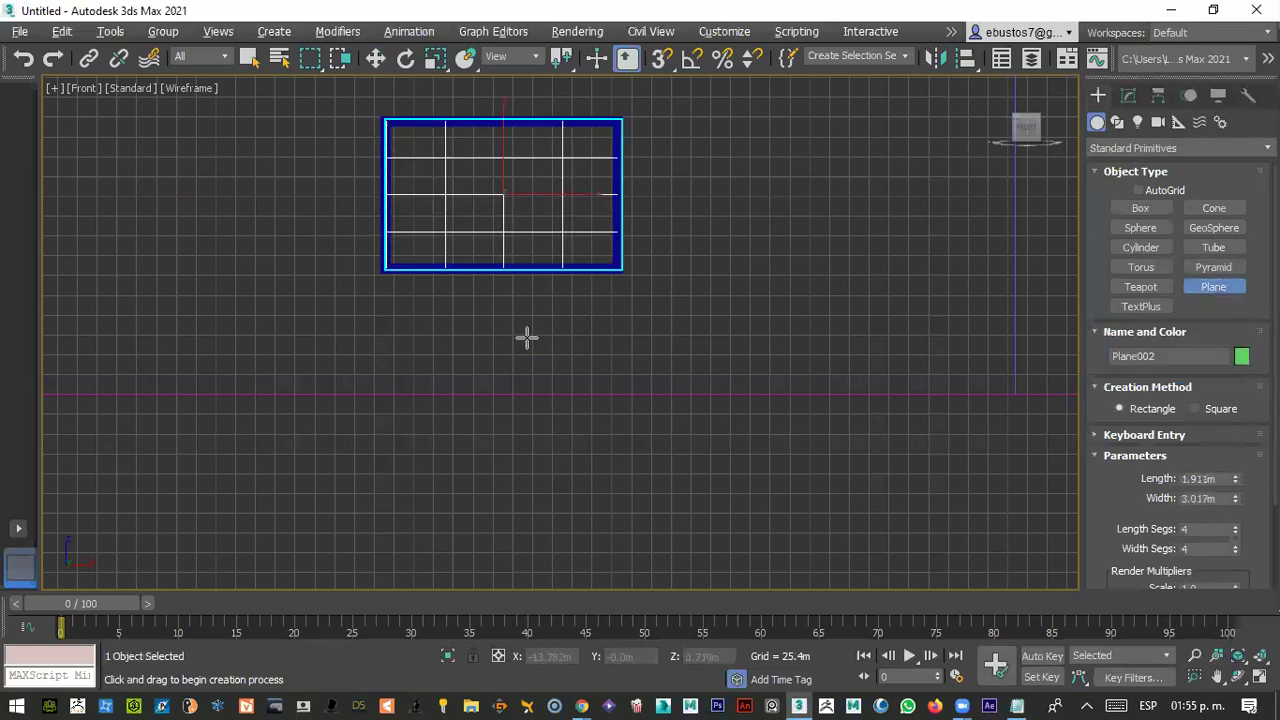
- Shift the plane slightly along Y in the Top view to sit within the frame's depth, and check it in Perspective
key(alt+w)
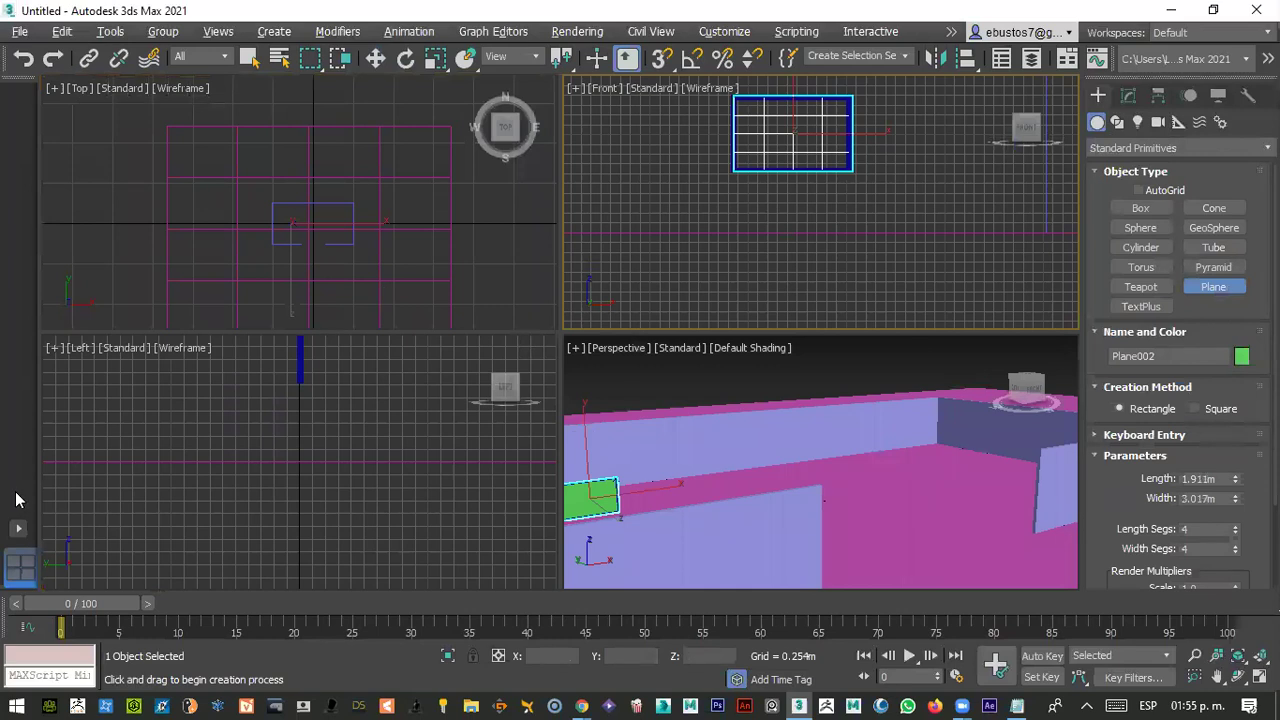
scroll(698, 255, down, 5)
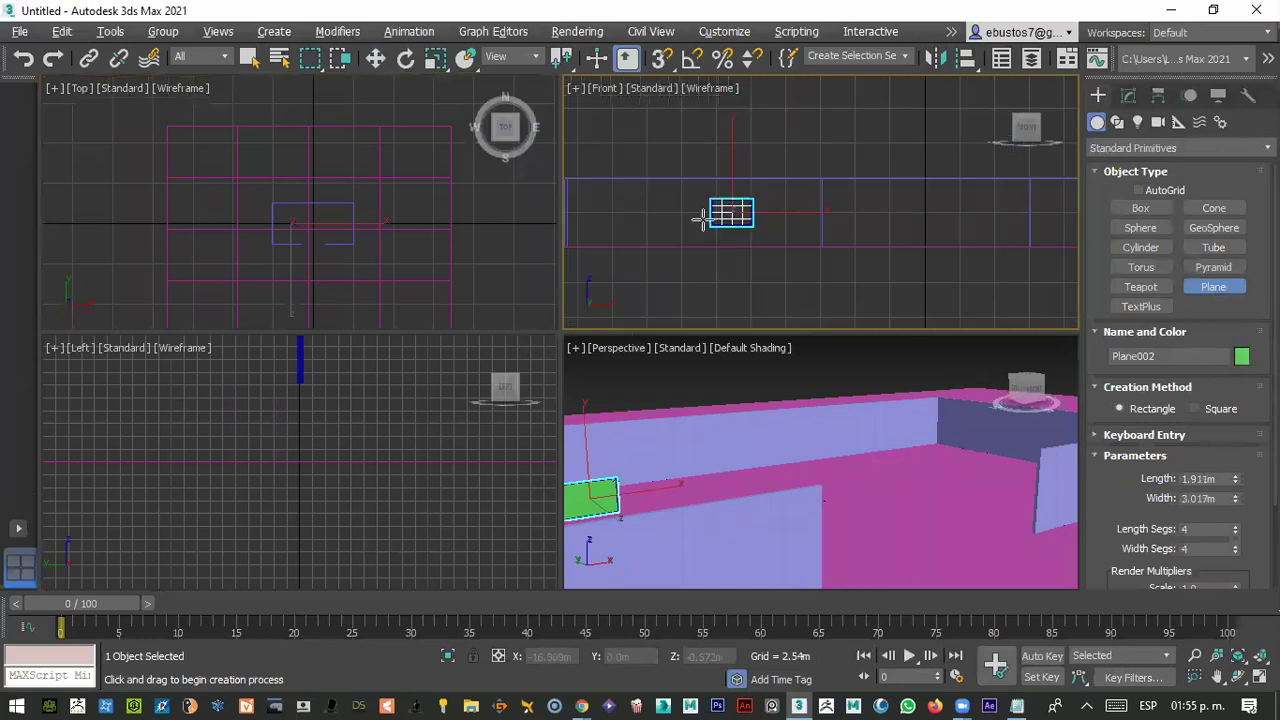
scroll(367, 256, up, 3)
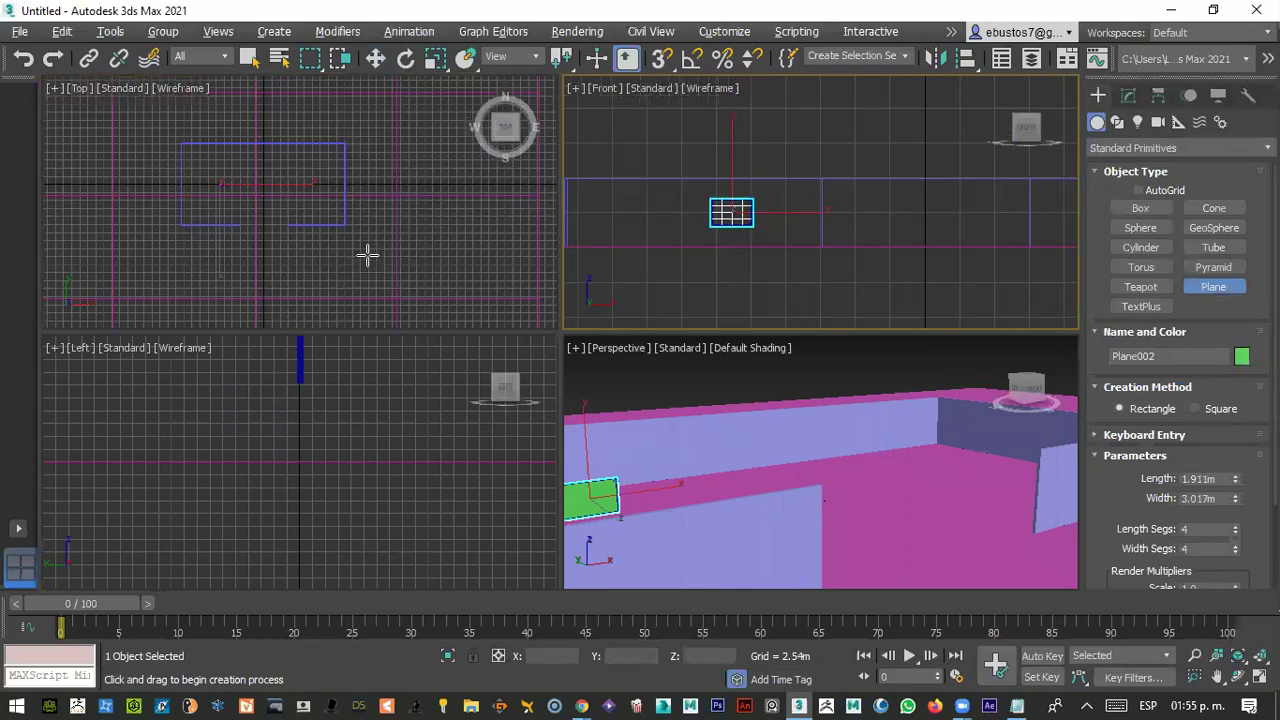
click(250, 230)
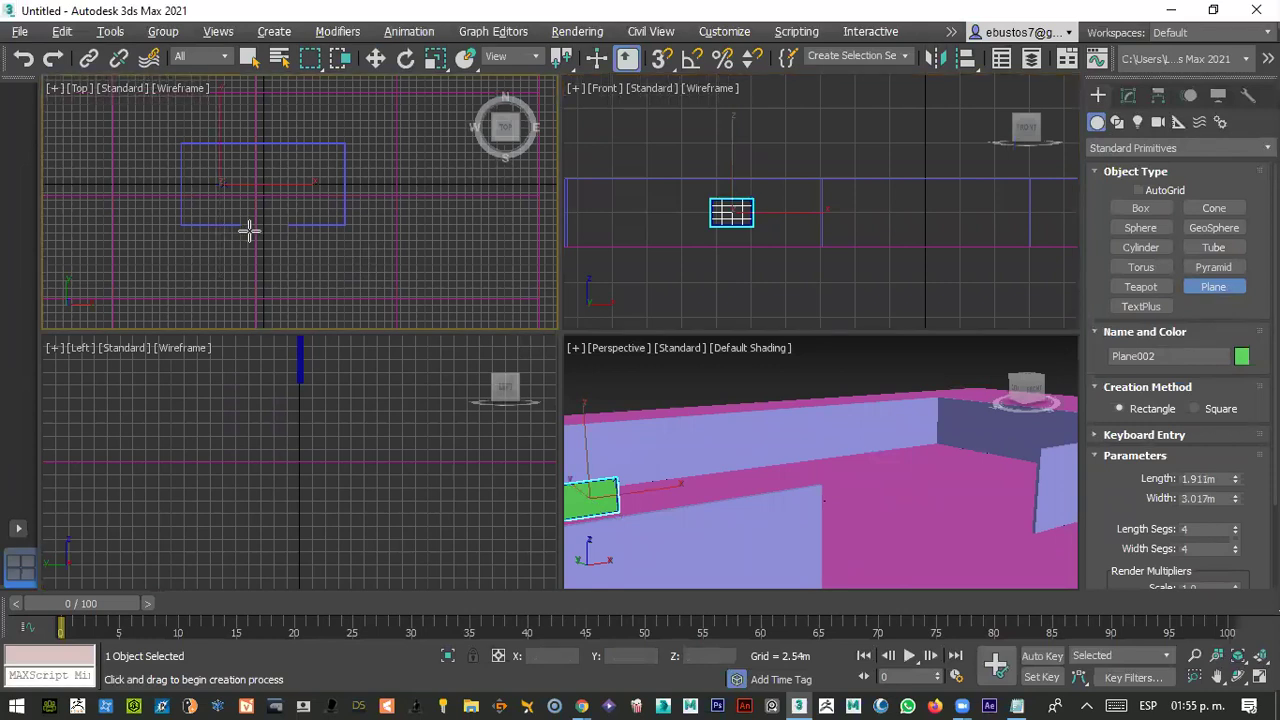
scroll(250, 230, up, 6)
scroll(249, 229, down, 1)
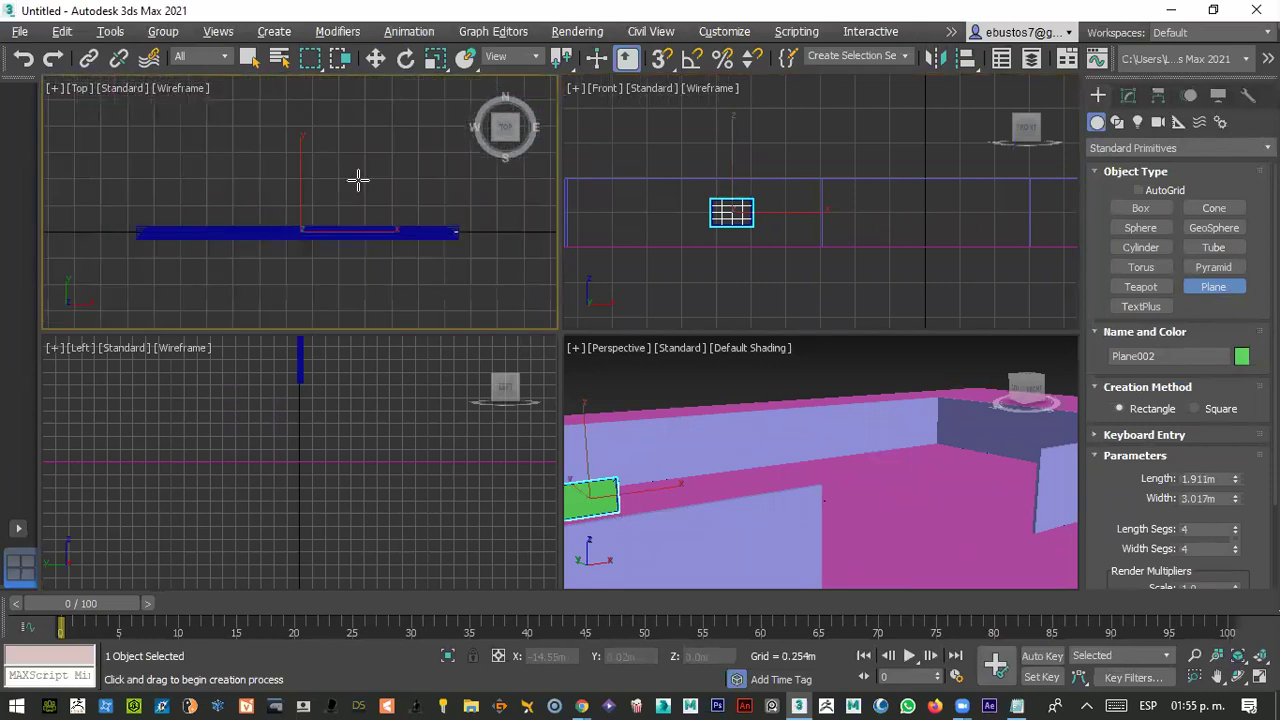
key(w)
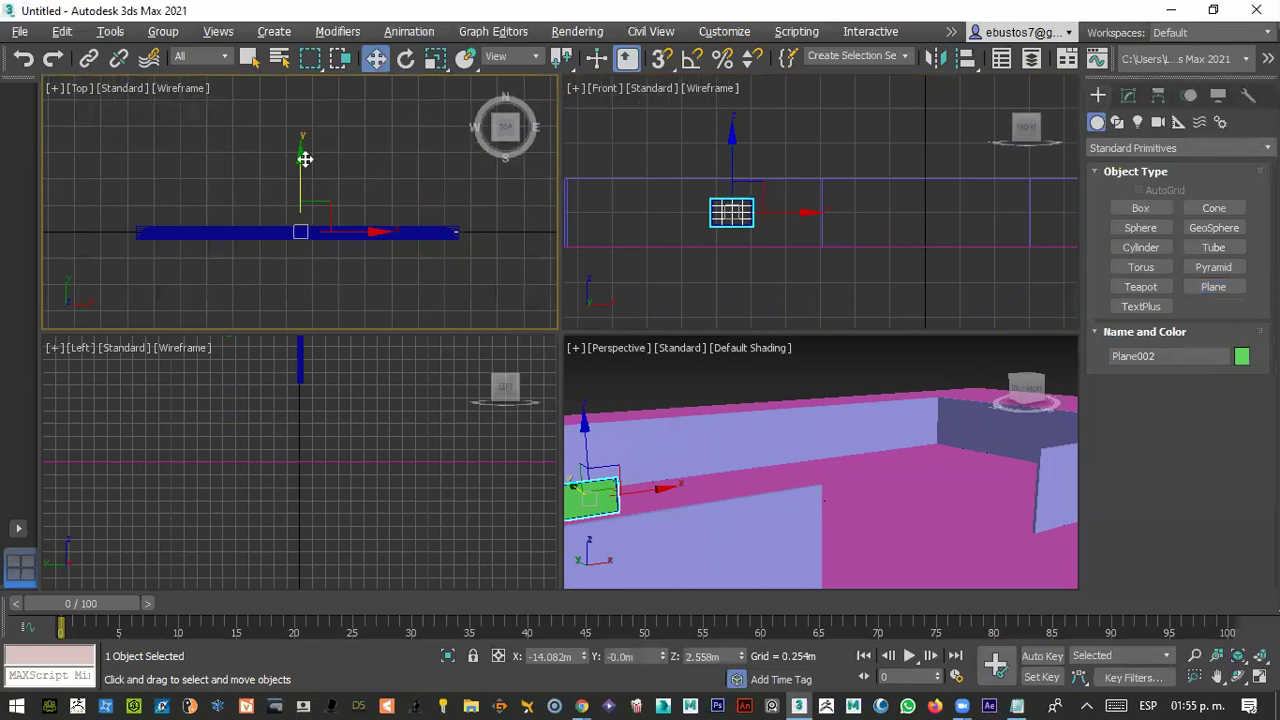
drag(303, 163, 303, 163)
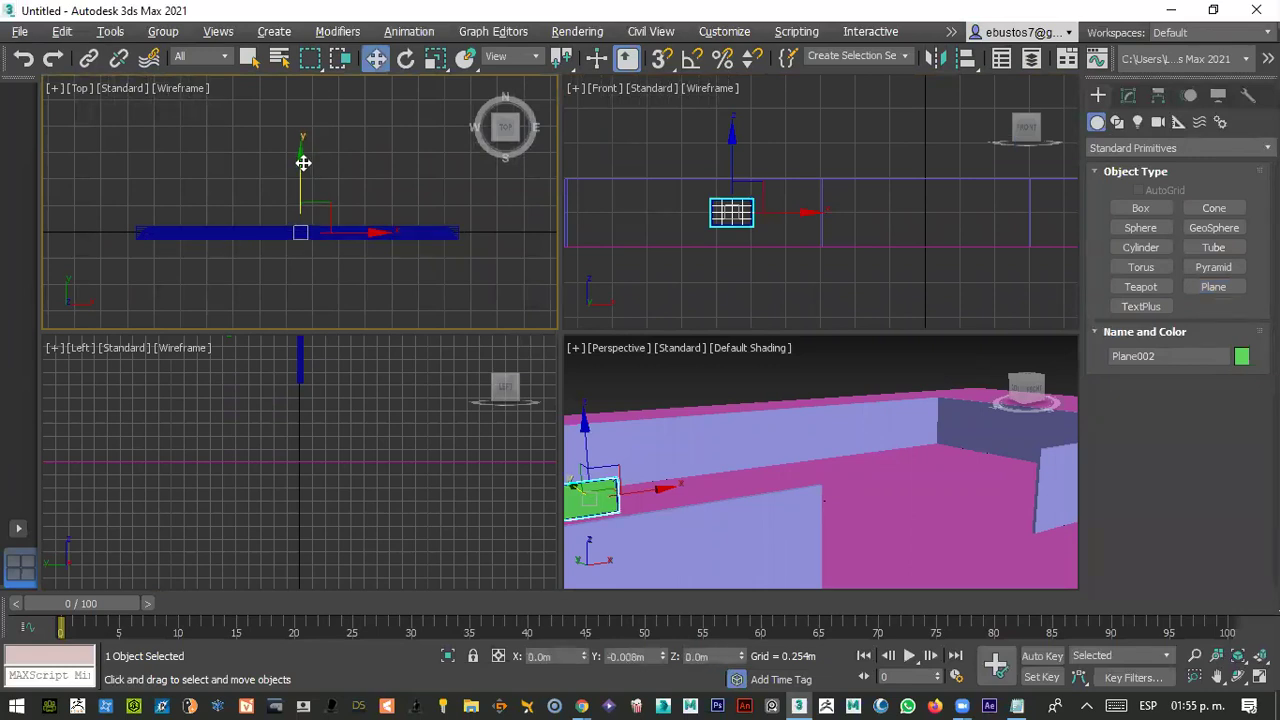
alt+middle_drag(677, 528, 643, 506)
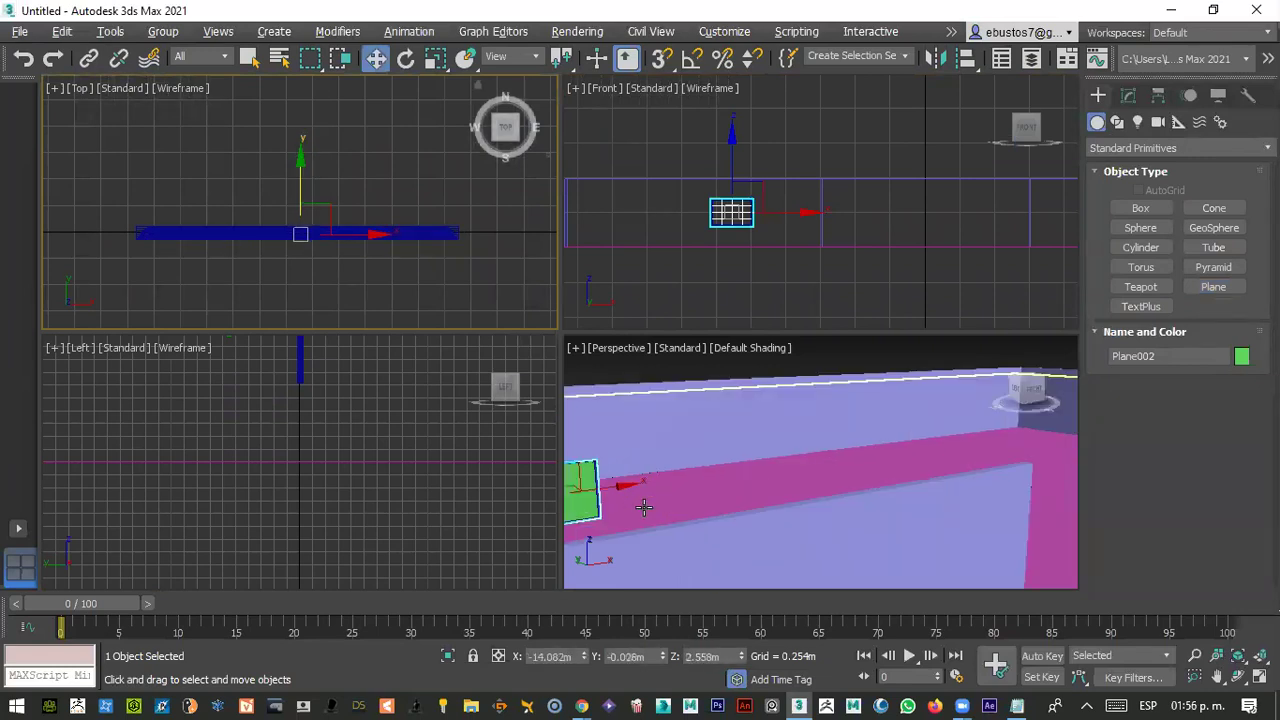
key(shift+z)
key(z)
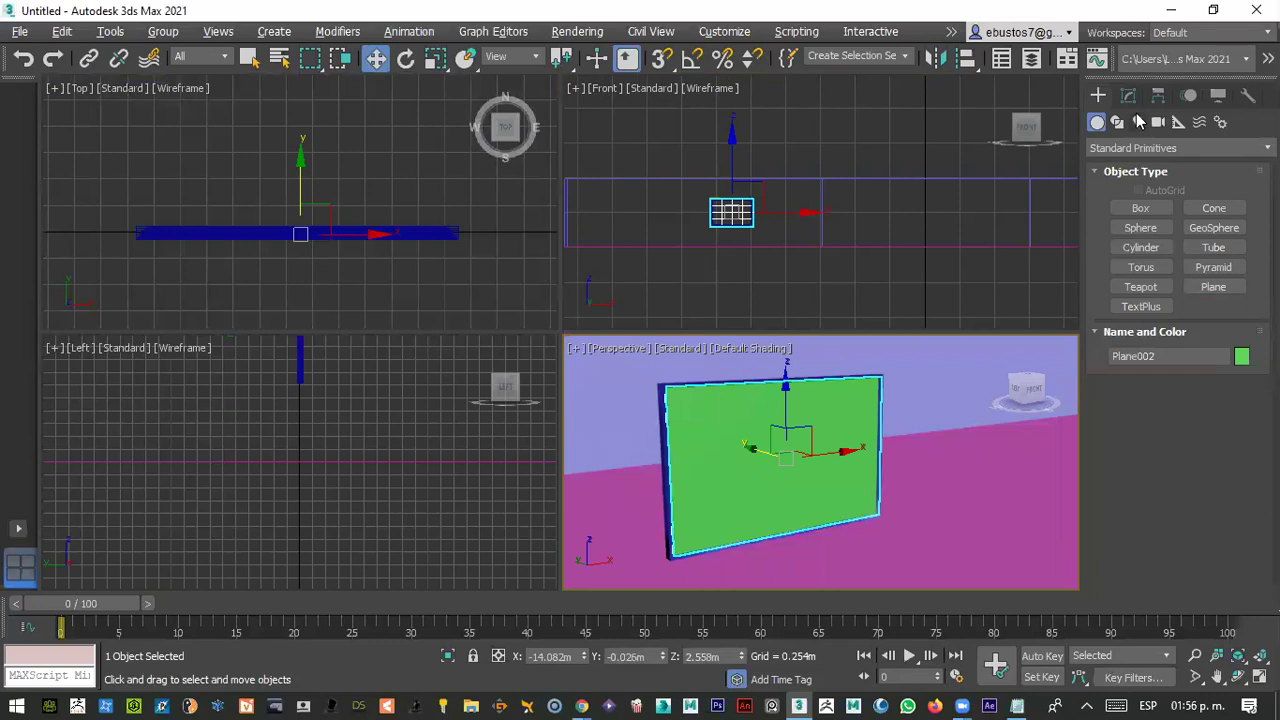
- Create a standard Target Spot in the Left view, aimed from above down at the frame, with a target distance of about 4.45 m
click(1138, 121)
click(1138, 149)
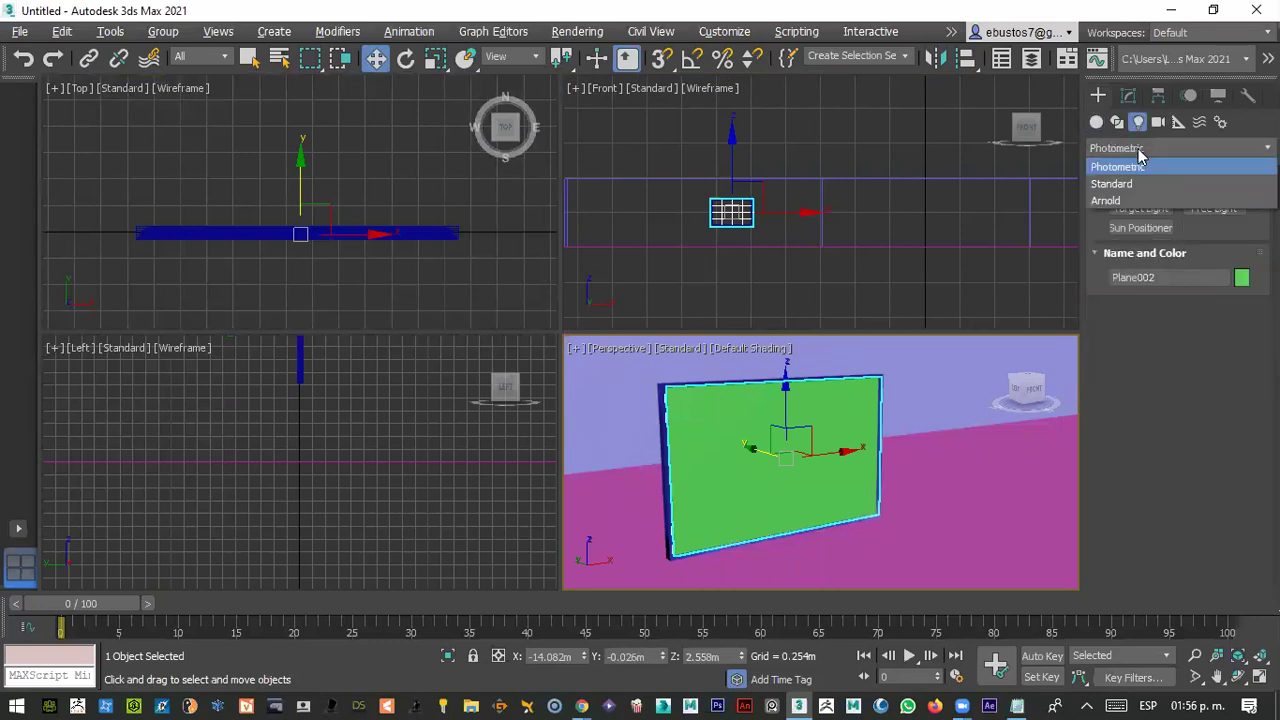
click(1120, 184)
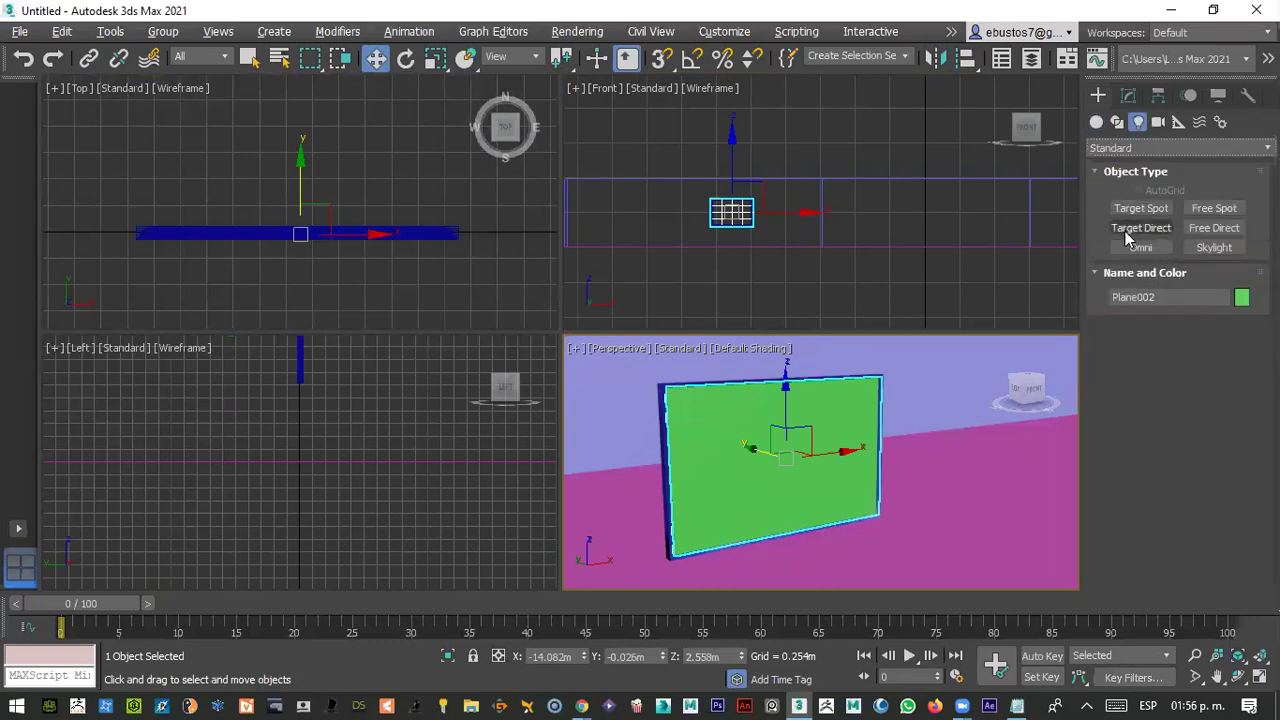
click(1165, 209)
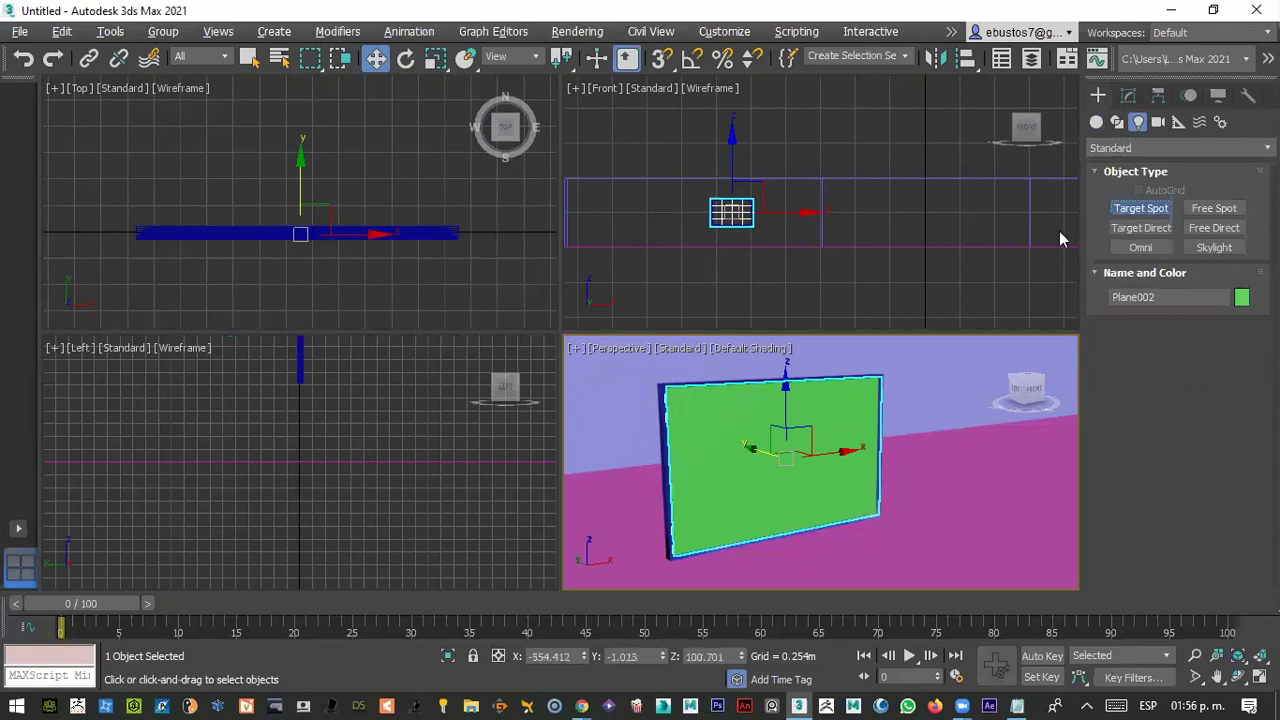
scroll(376, 450, down, 3)
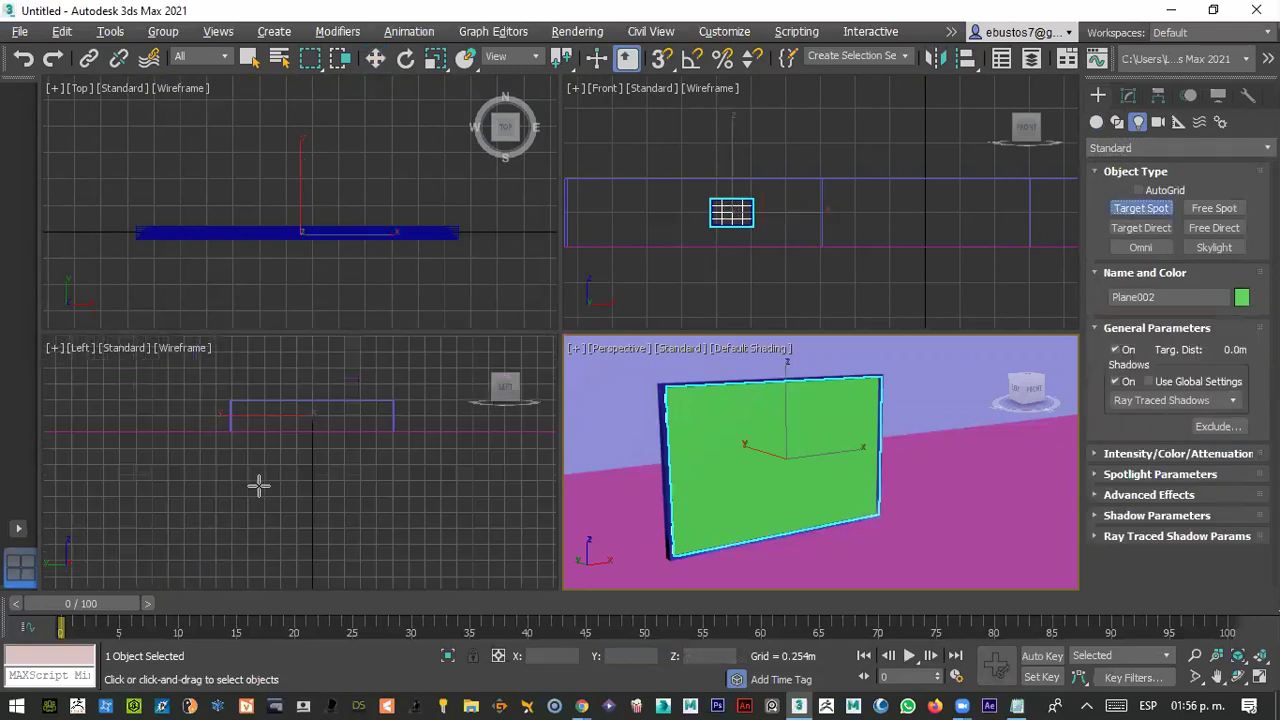
right_click(318, 437)
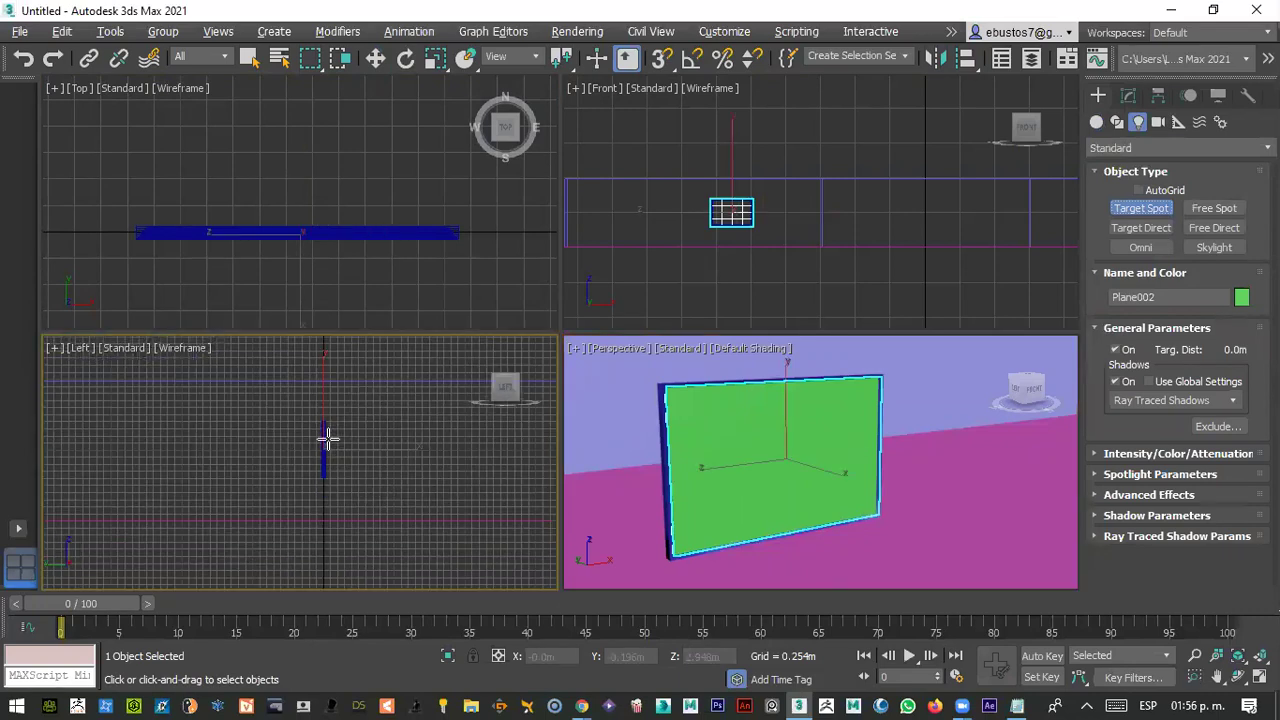
drag(368, 371, 315, 470)
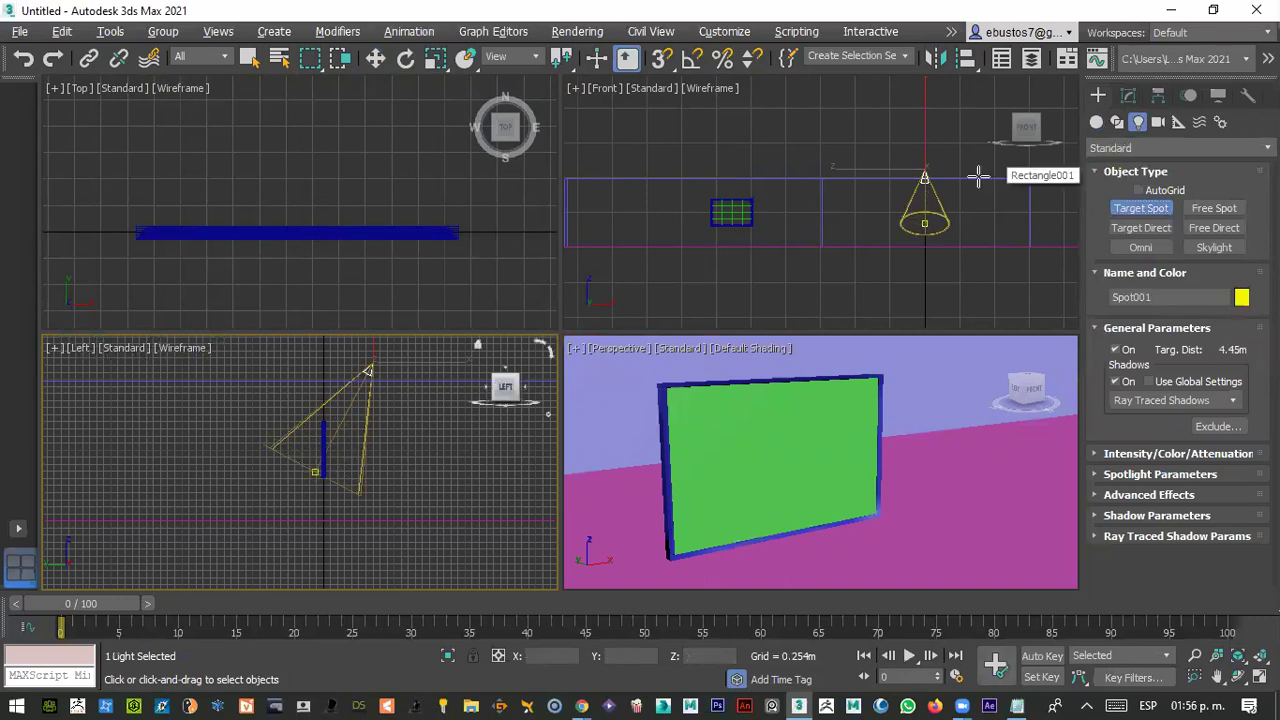
- Raise the spotlight to a height of about 6.17 m and move it together with its target along X to the frame
scroll(960, 178, up, 2)
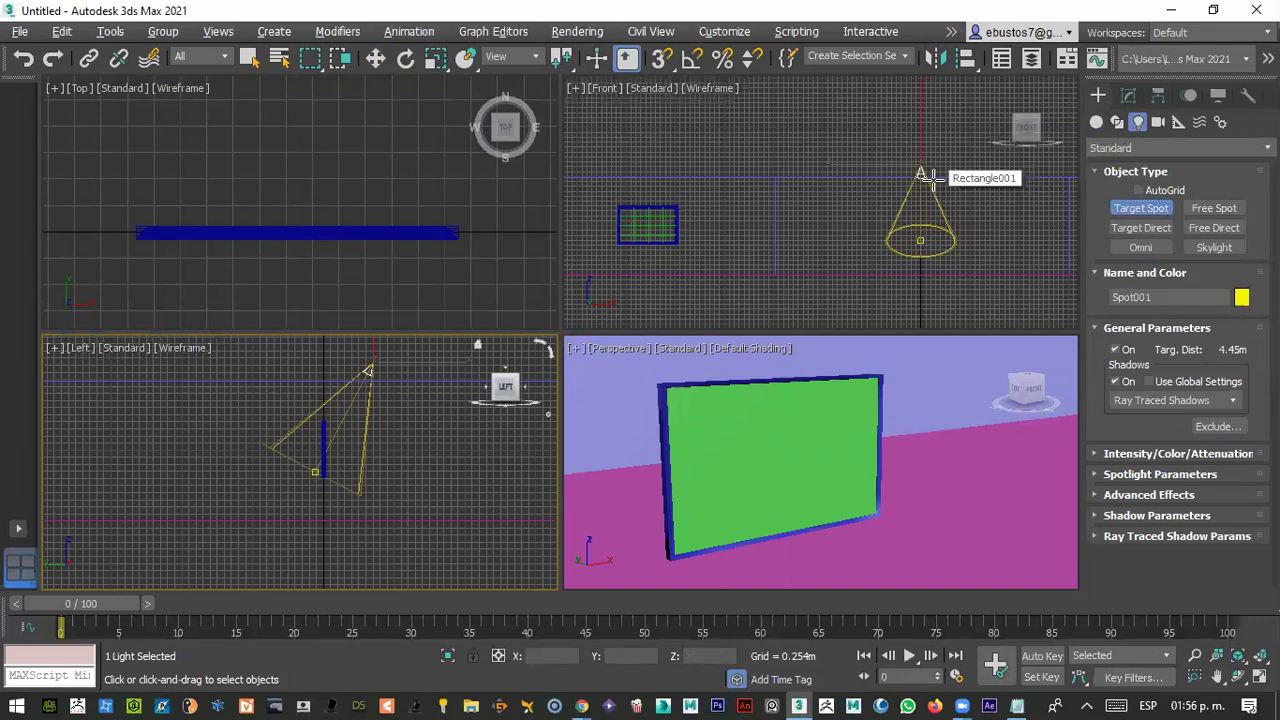
click(921, 240)
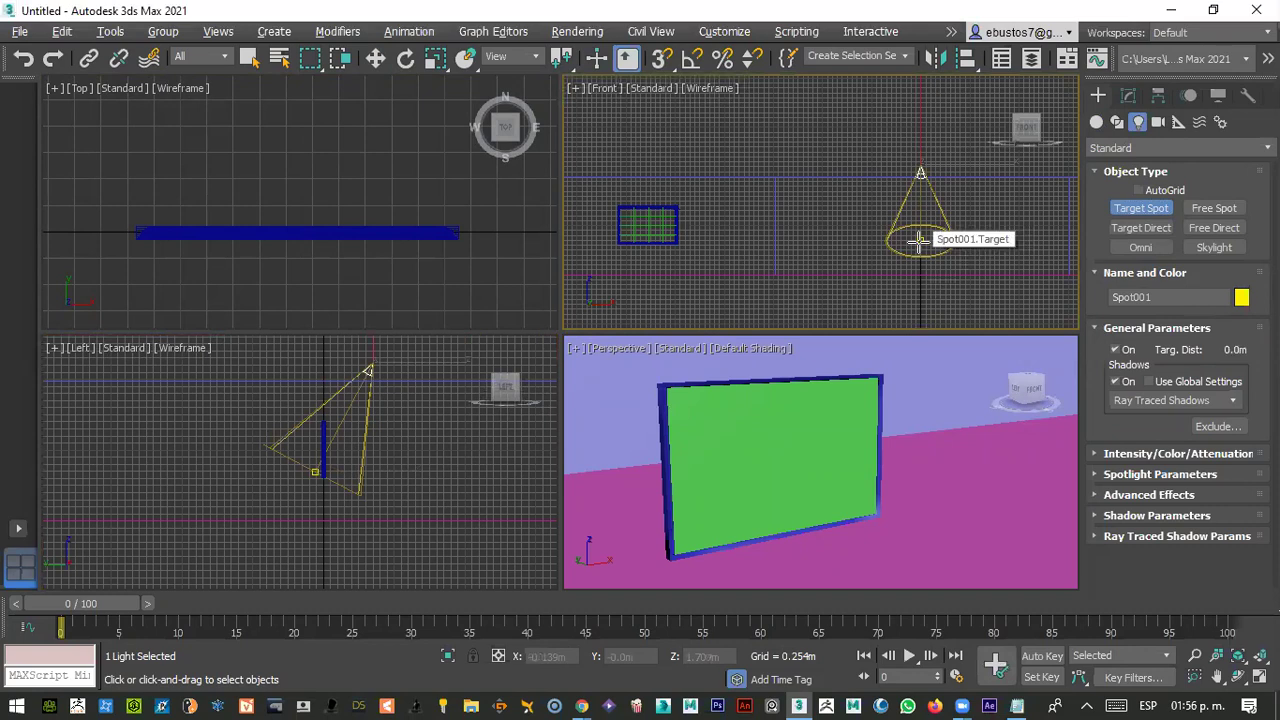
key(w)
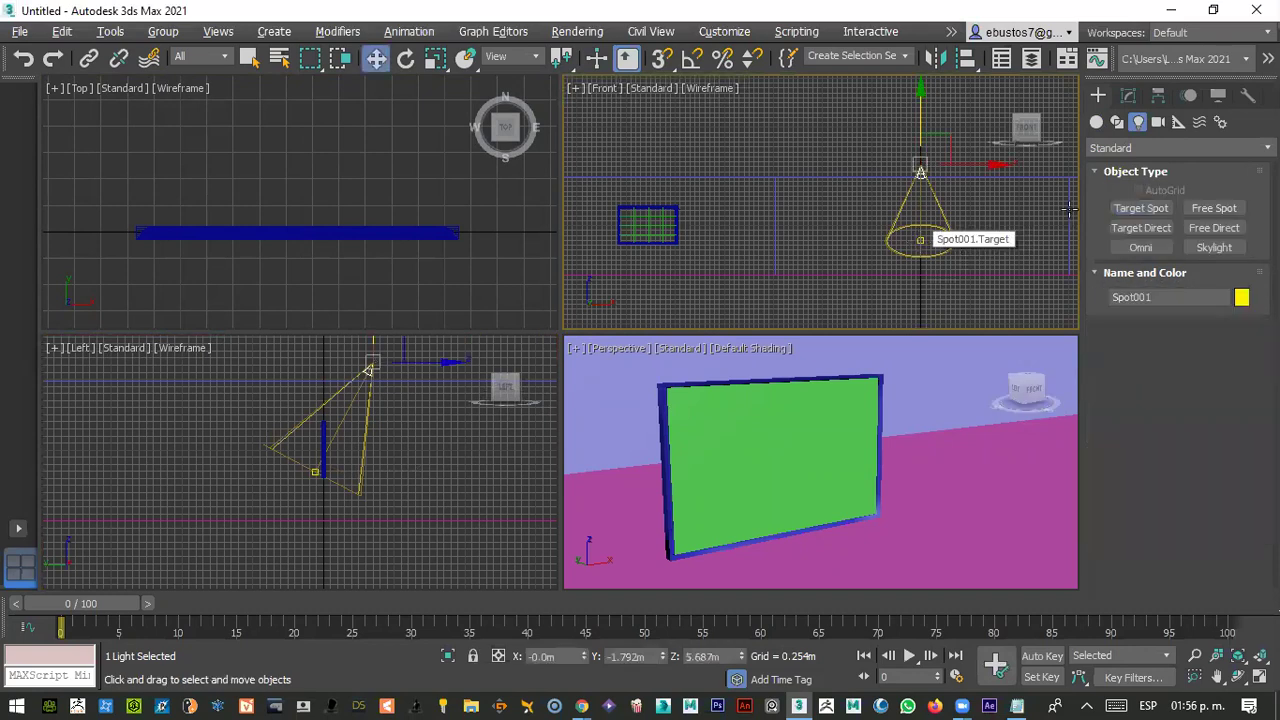
click(923, 242)
drag(923, 242, 928, 220)
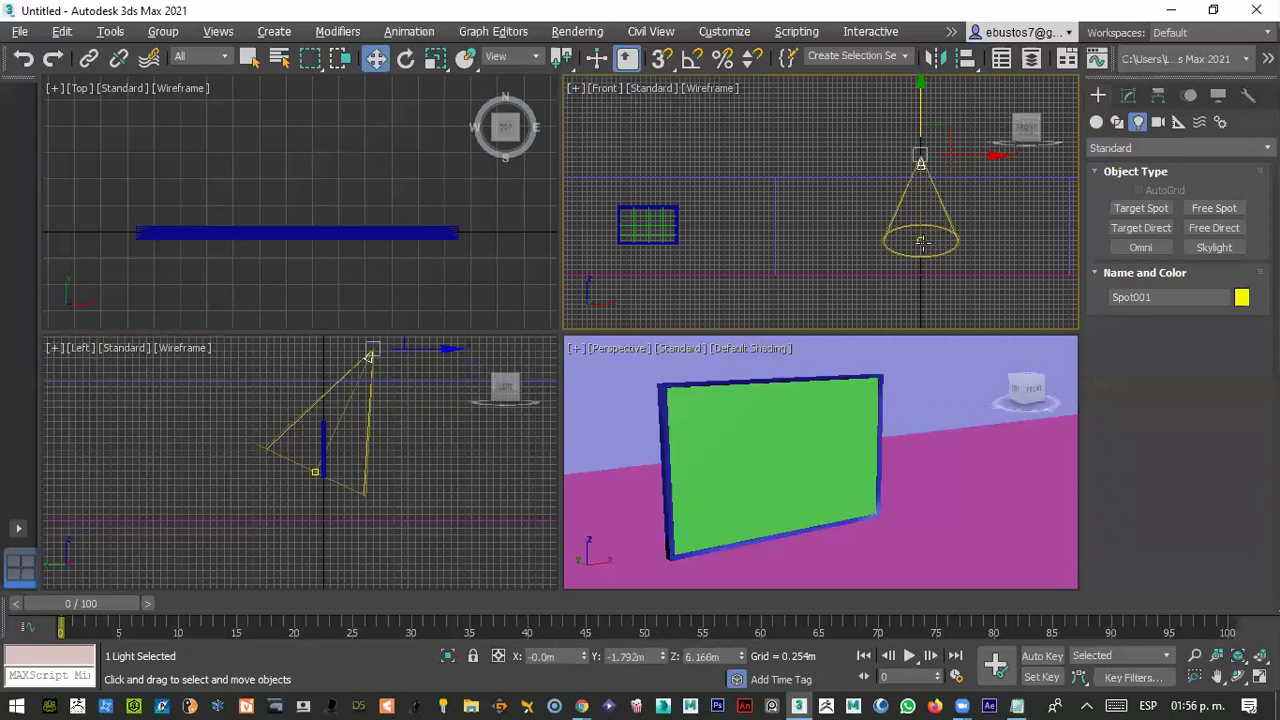
click(921, 244)
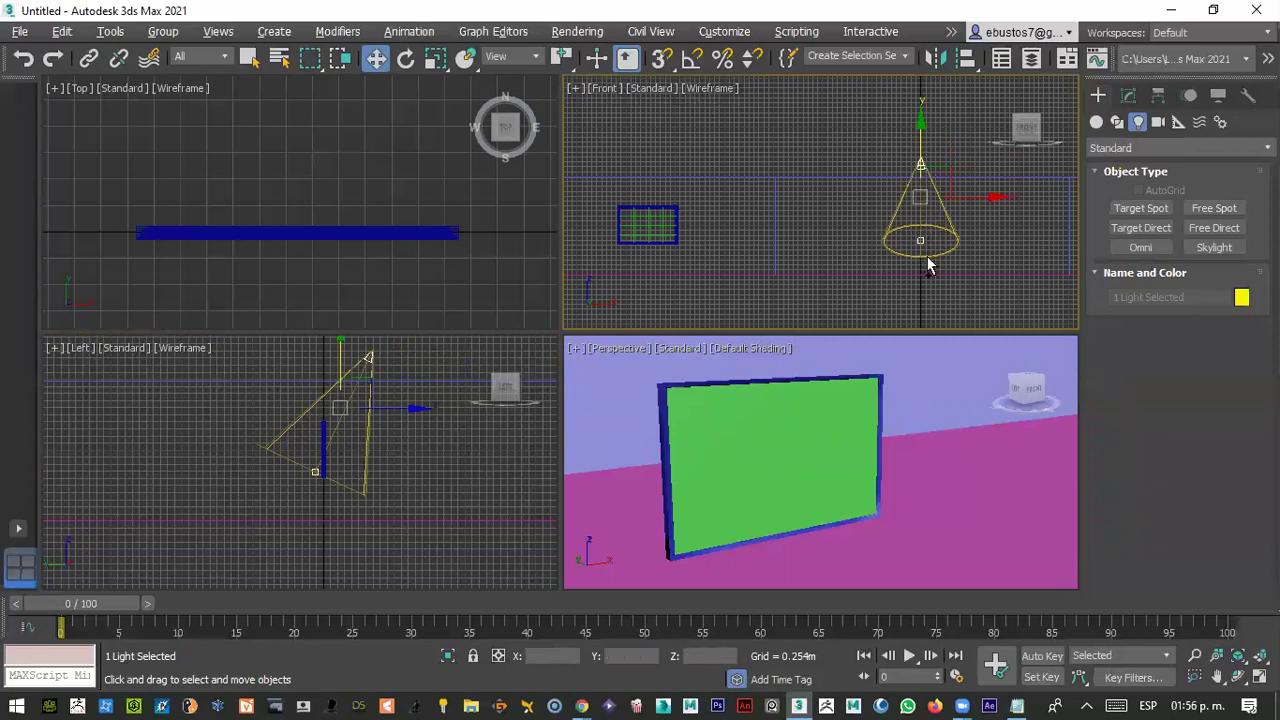
drag(951, 200, 678, 215)
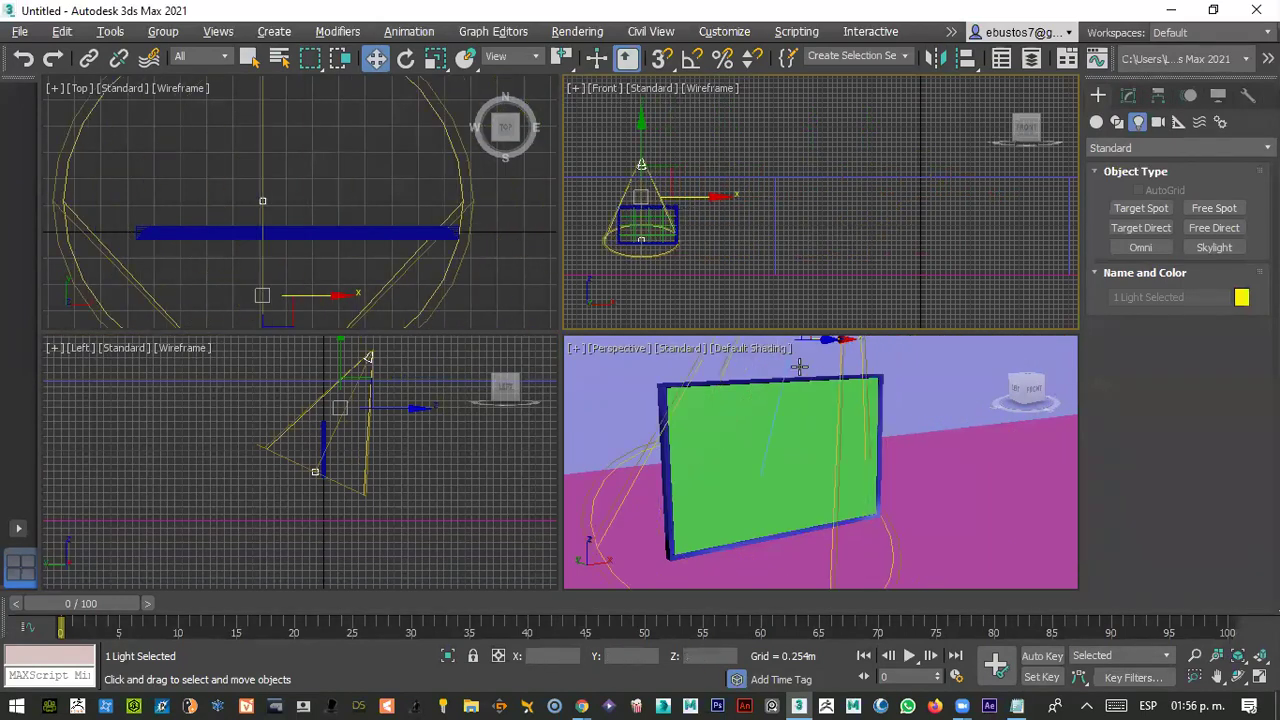
- Move the spotlight's target in the Left view up to about mid-height of the frame, just behind it
scroll(336, 454, up, 4)
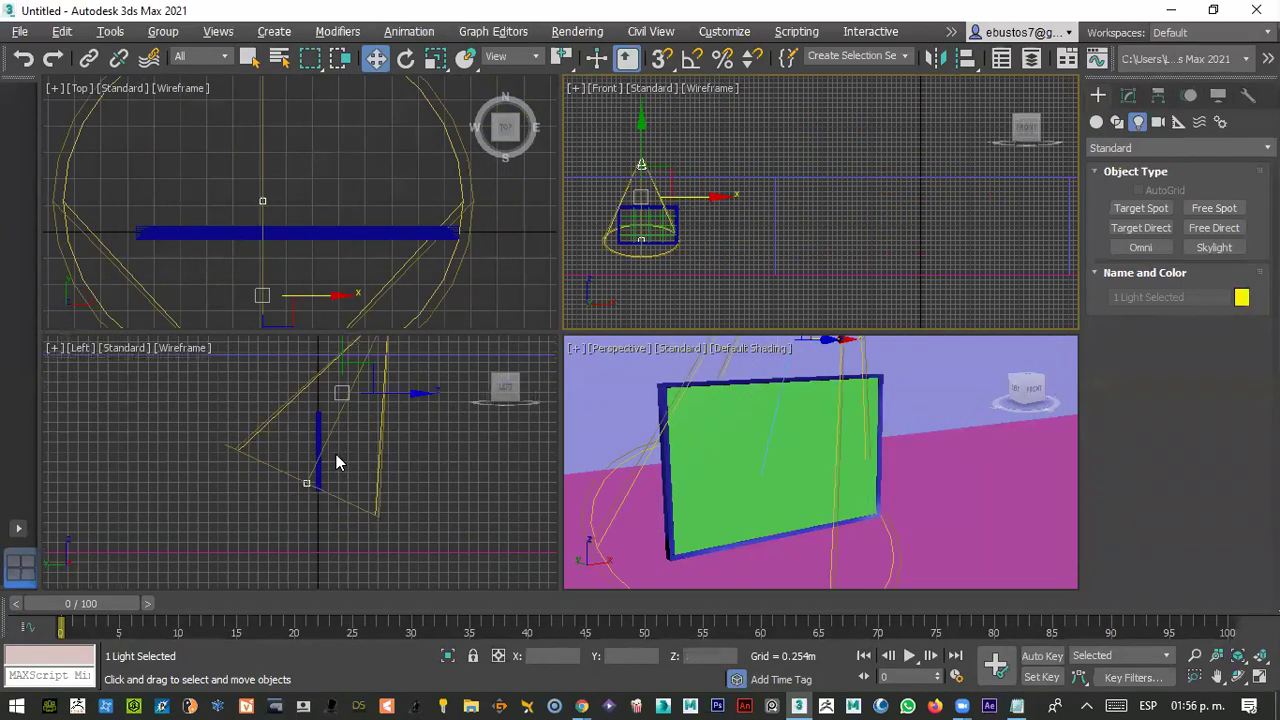
click(291, 491)
drag(291, 486, 326, 369)
drag(366, 423, 321, 416)
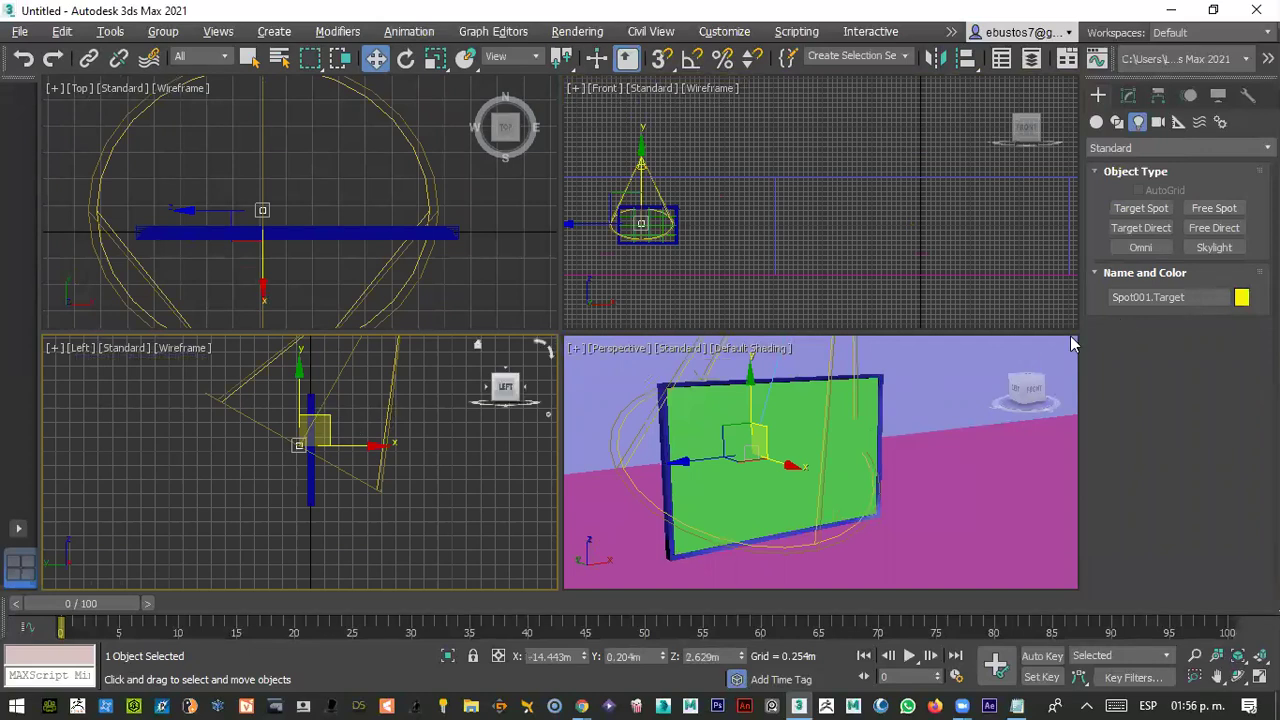
- Window-select the frame, plane, spotlight and target in the Front view, and group them as "cuadro"
click(940, 366)
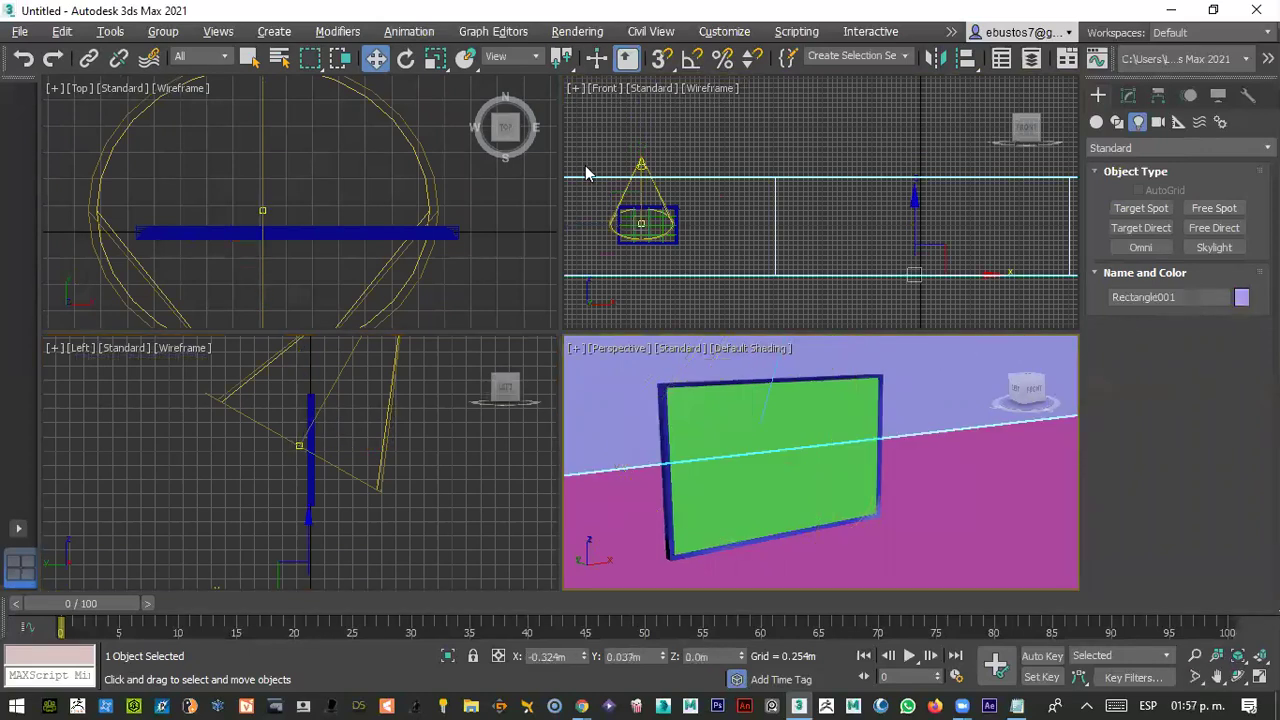
click(341, 59)
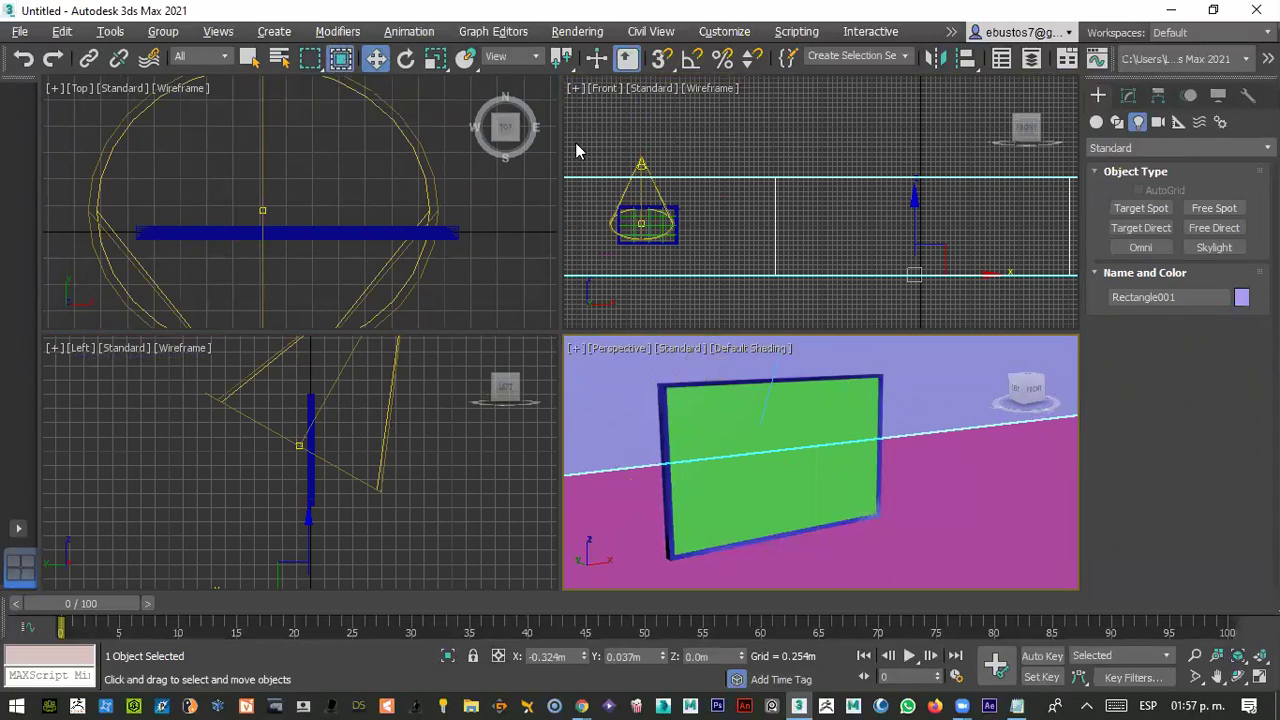
drag(596, 144, 706, 277)
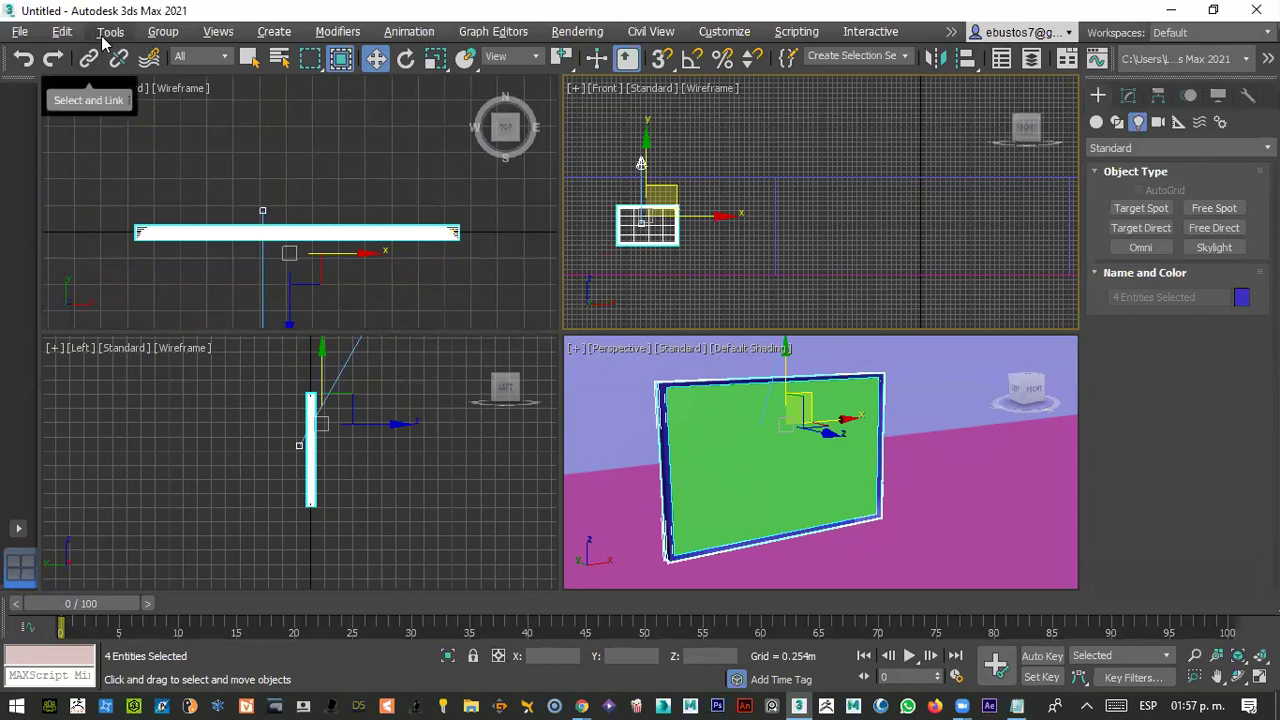
click(163, 31)
click(180, 58)
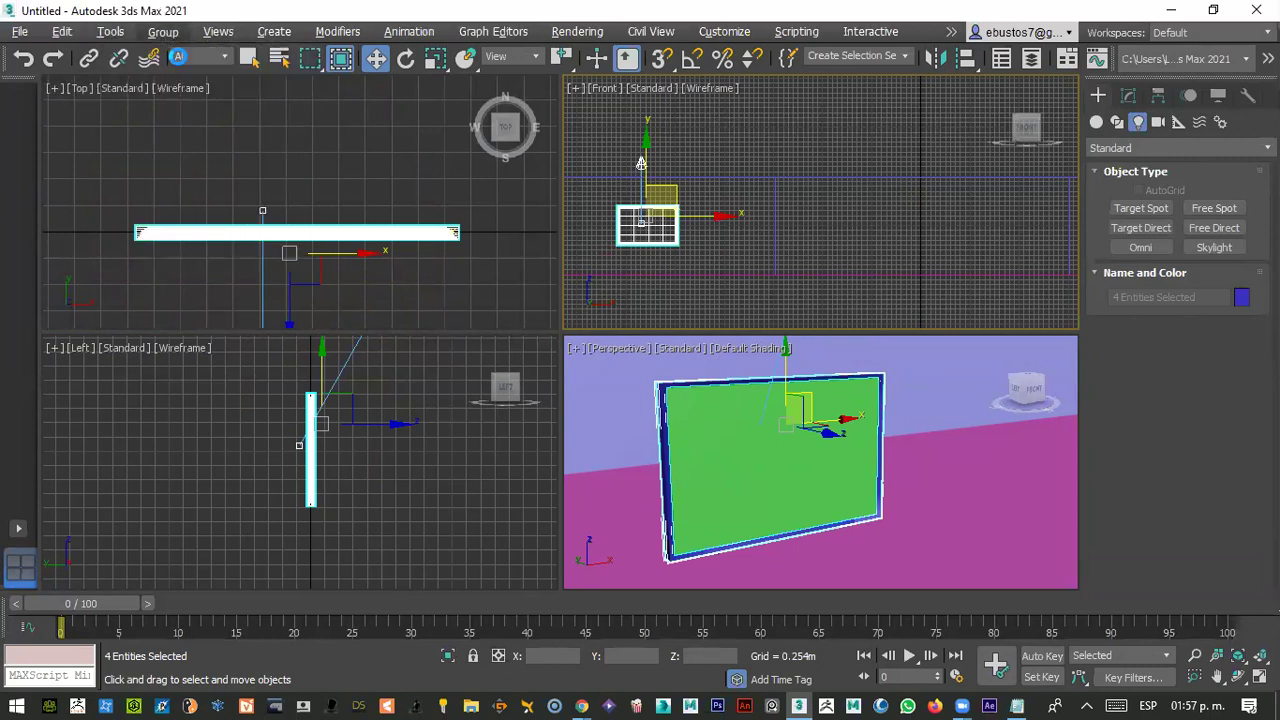
text(c)
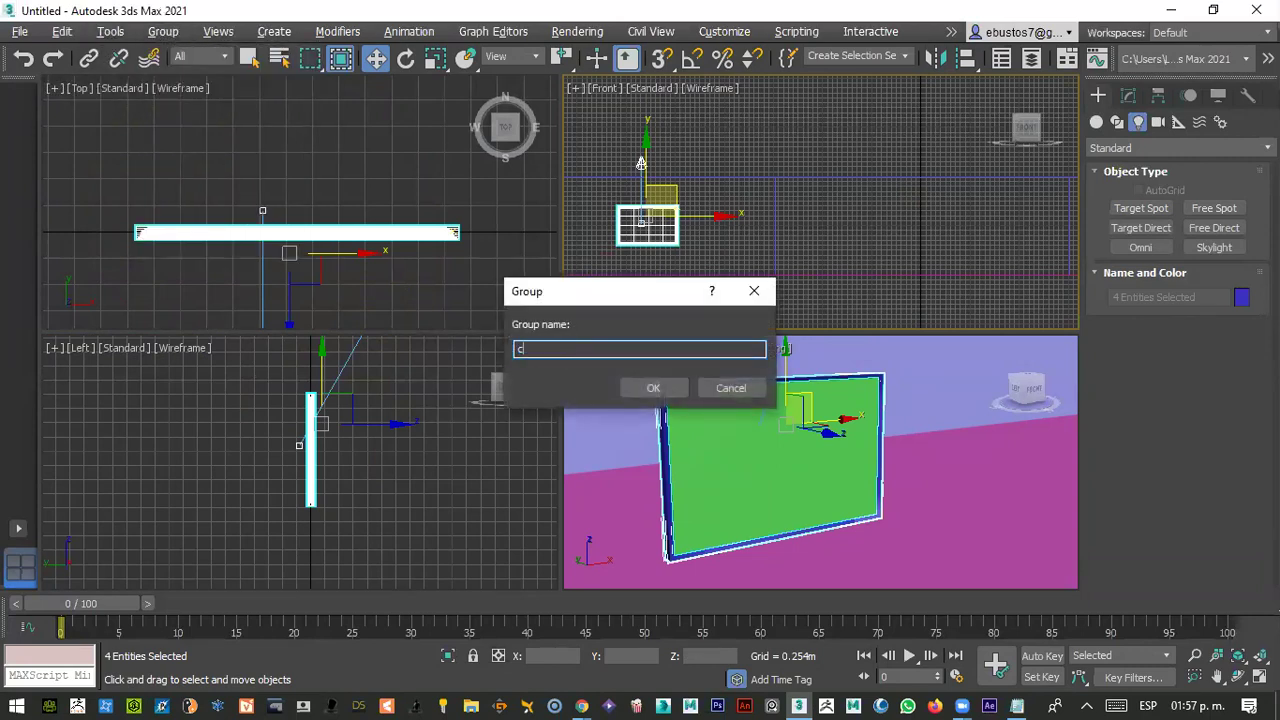
text(uadro)
click(665, 388)
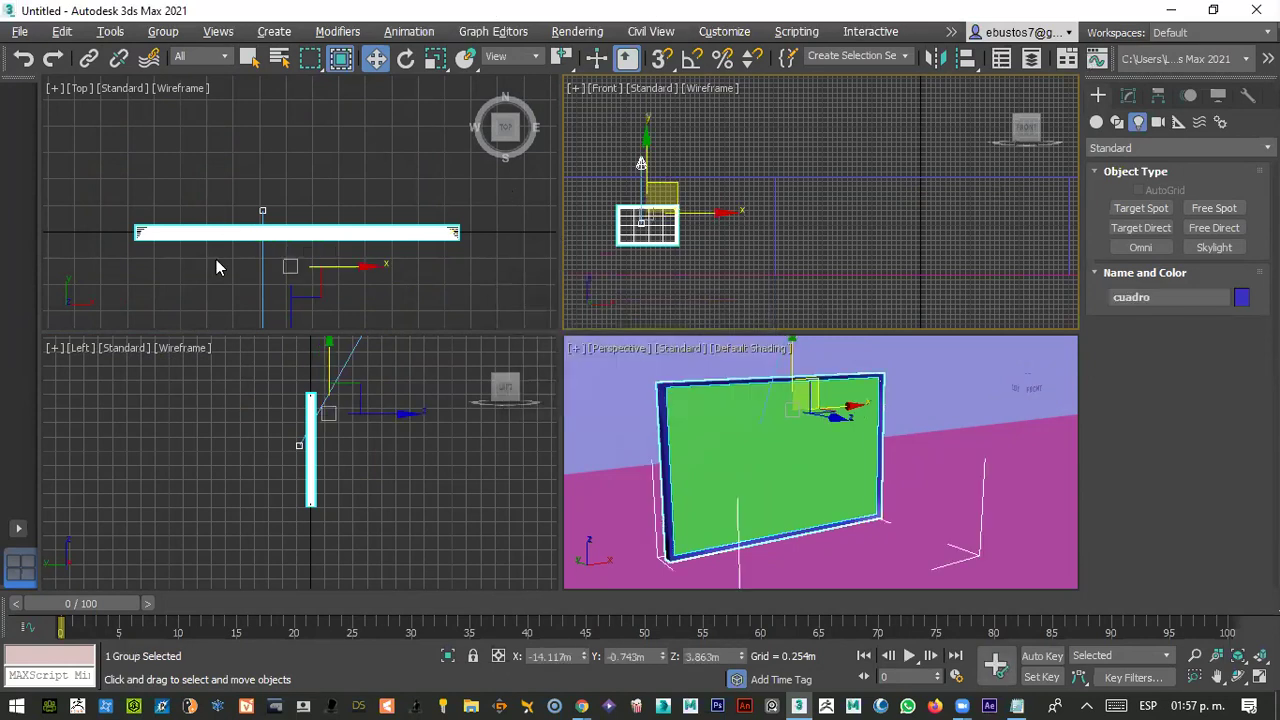
- Move the cuadro group in the Top view along Y to about 12.01 m, flush against the room's back wall
scroll(216, 394, down, 4)
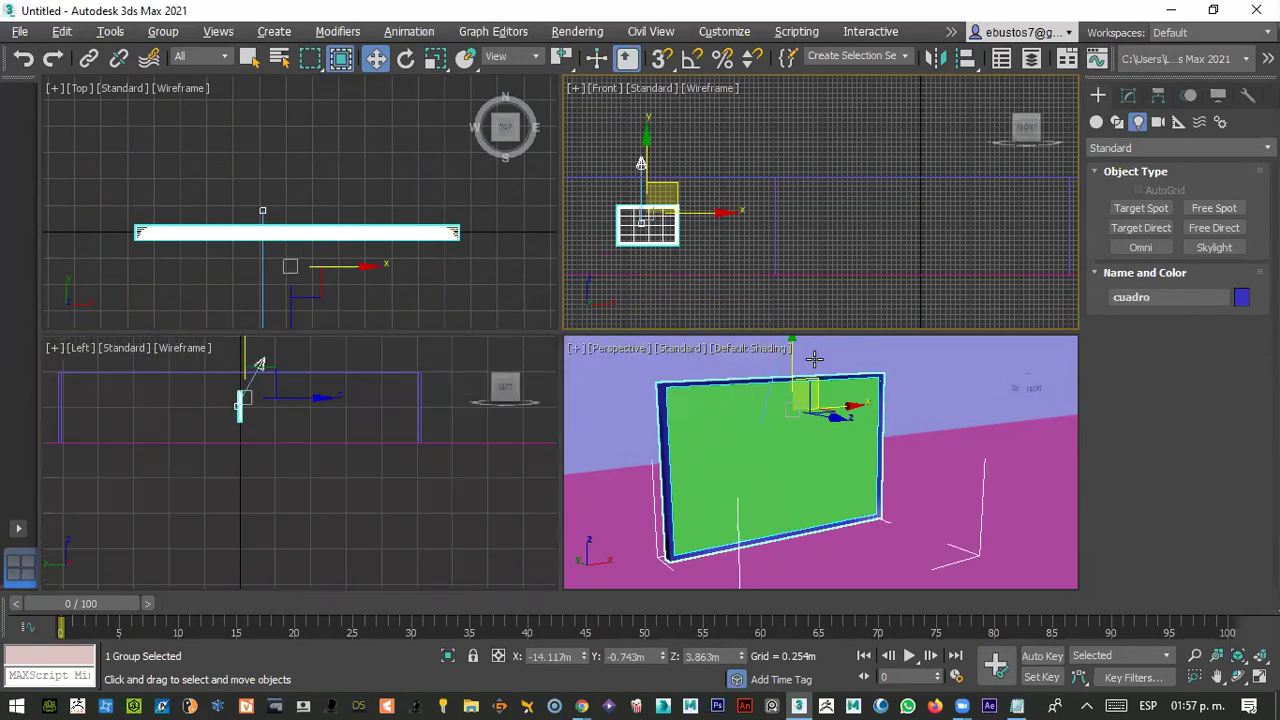
scroll(814, 358, down, 3)
scroll(207, 225, down, 6)
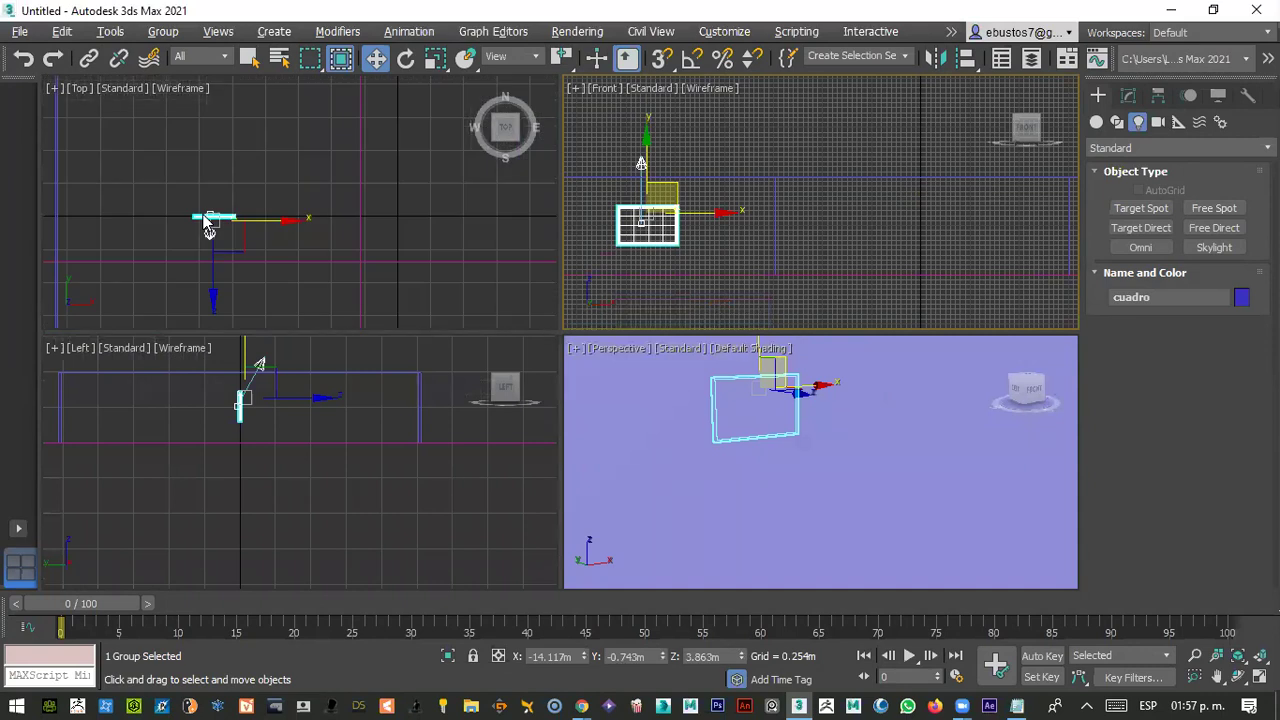
scroll(205, 225, down, 4)
drag(204, 178, 202, 118)
scroll(202, 118, up, 4)
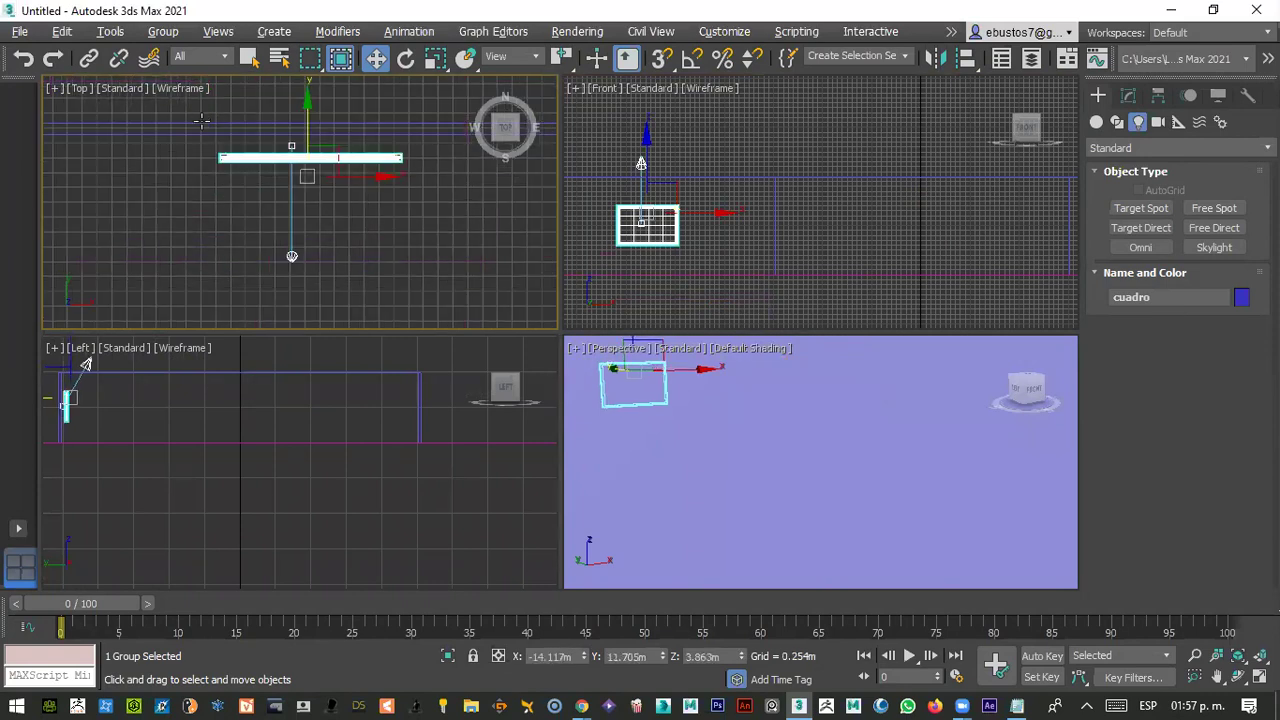
key(alt+w)
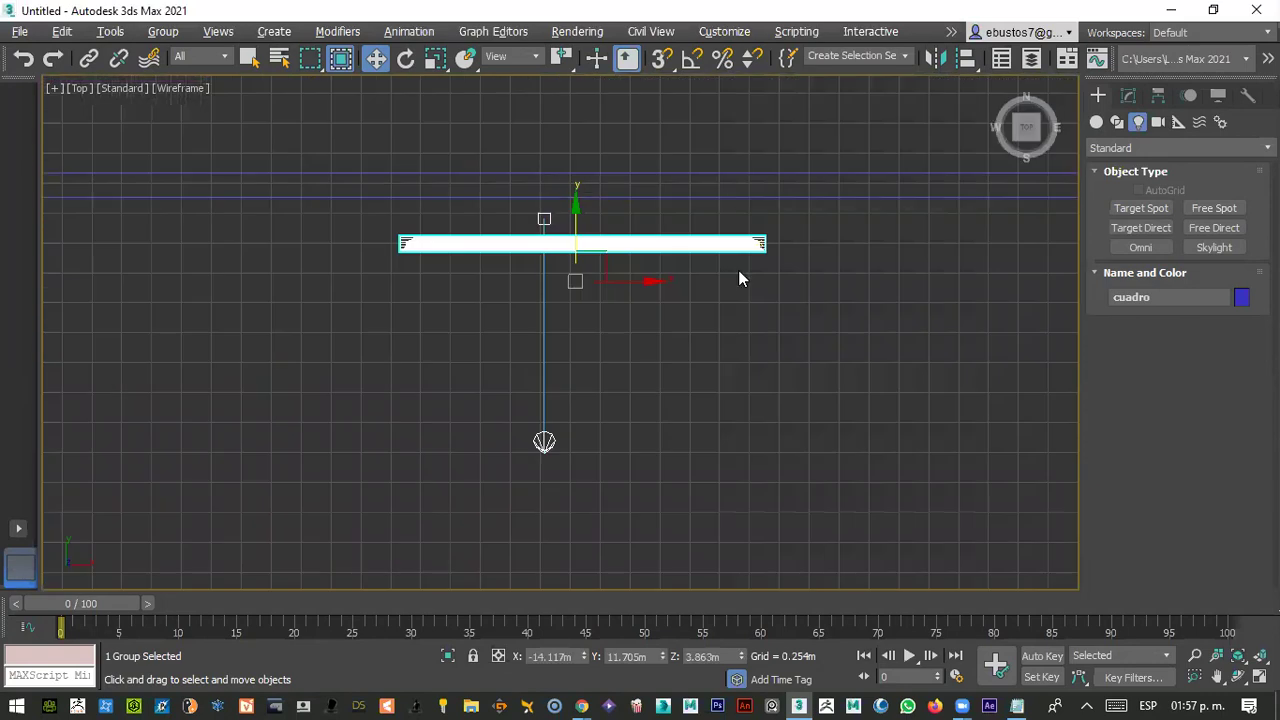
drag(575, 217, 577, 183)
scroll(551, 364, down, 2)
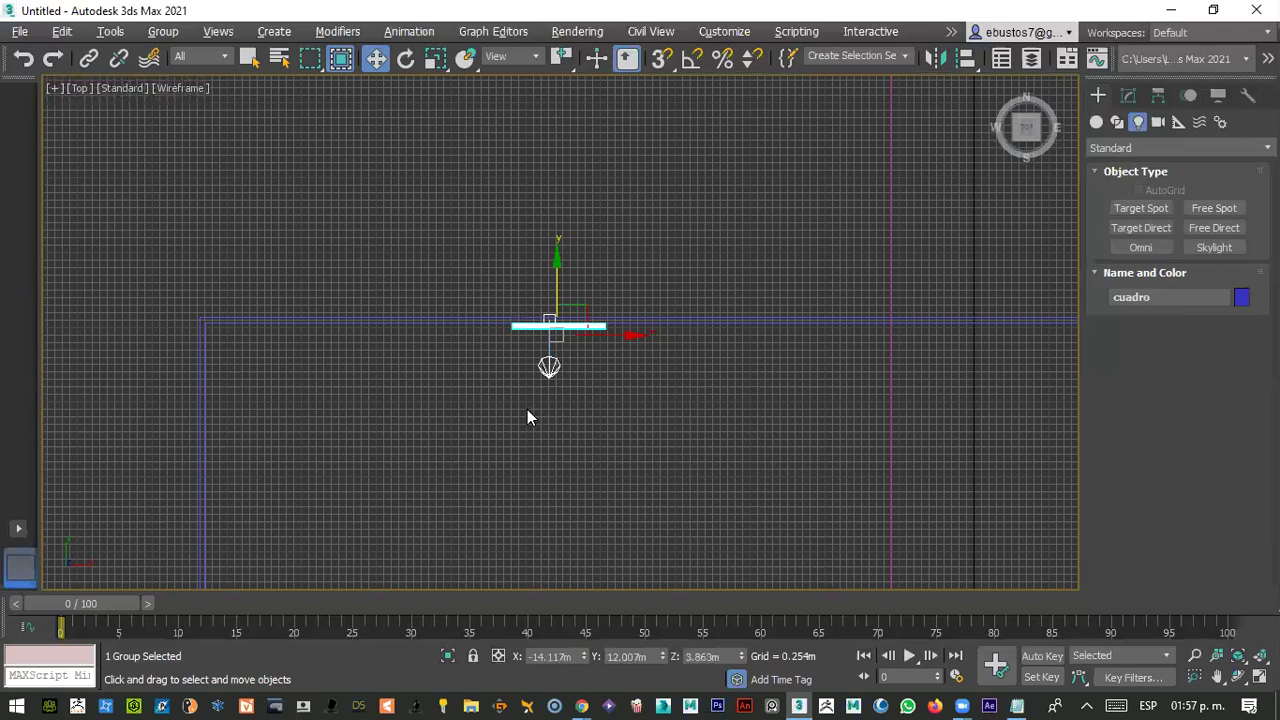
- Clone the cuadro group along the back wall as two copies, spaced about 13.16 m apart in X
scroll(529, 407, down, 1)
scroll(529, 405, down, 2)
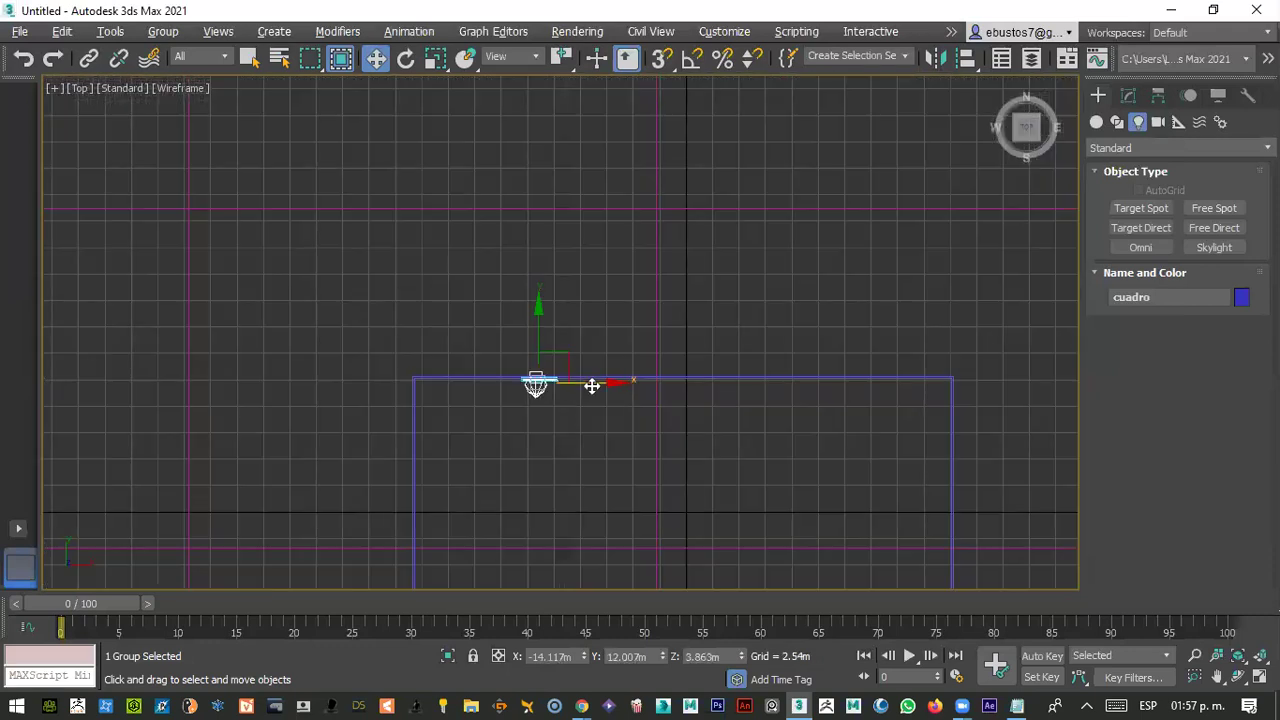
shift+drag(592, 386, 726, 374)
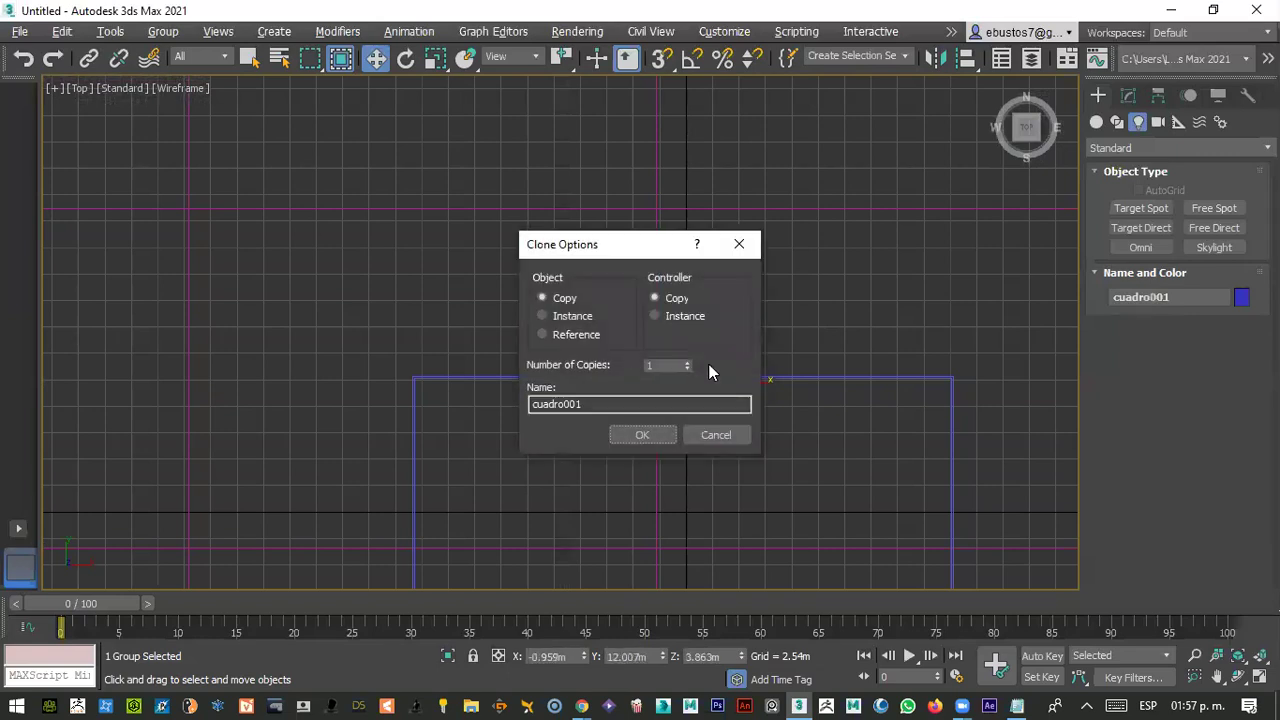
click(686, 362)
click(669, 429)
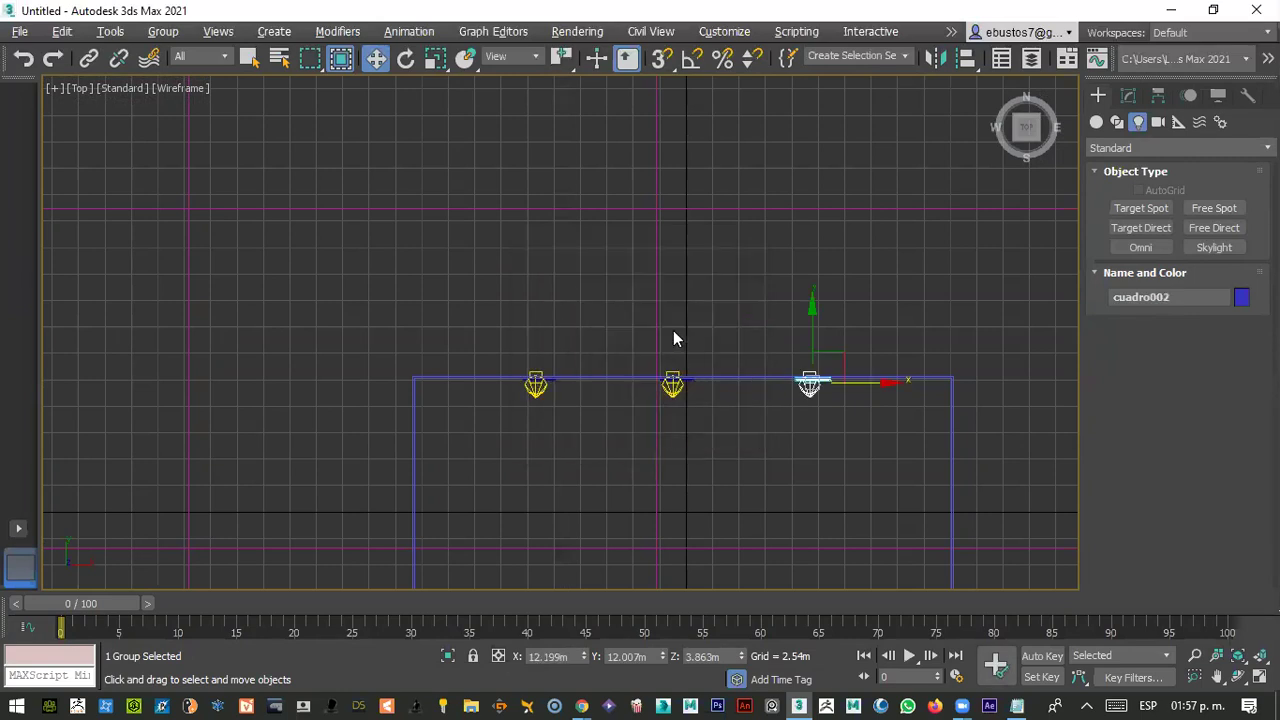
click(699, 330)
scroll(699, 330, down, 3)
scroll(699, 334, up, 3)
drag(491, 349, 937, 416)
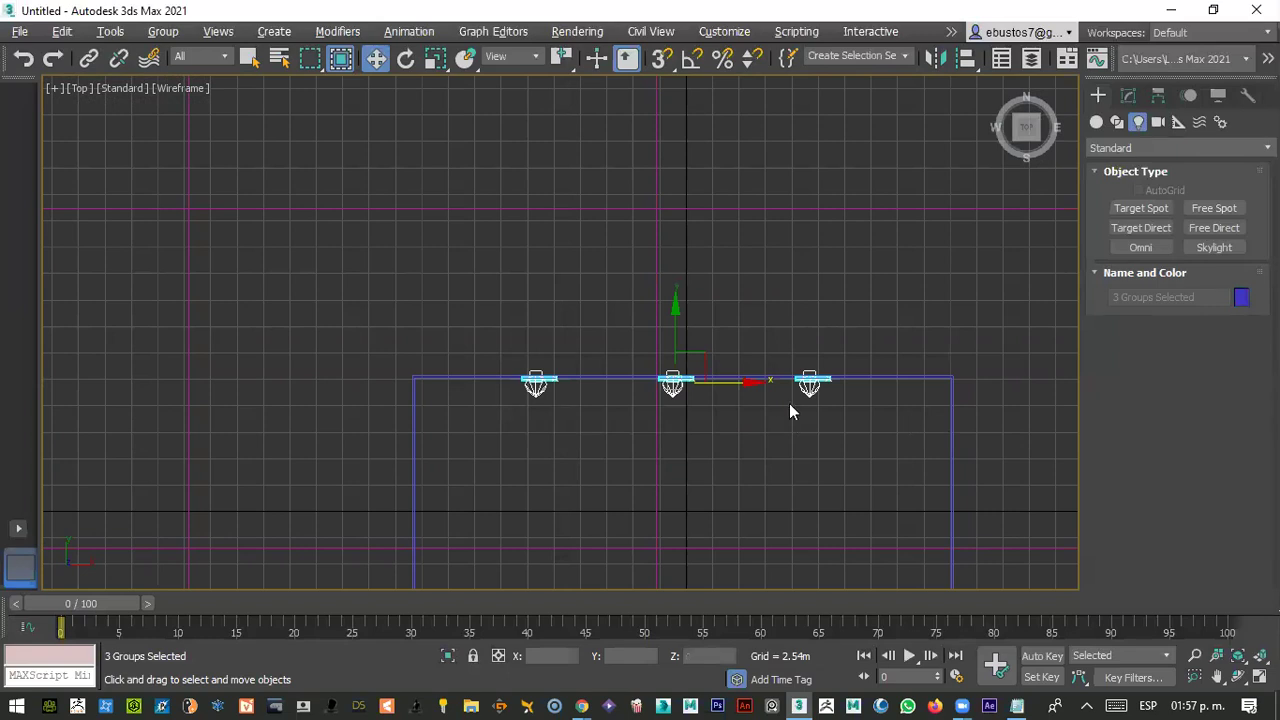
scroll(789, 410, down, 3)
scroll(787, 410, up, 3)
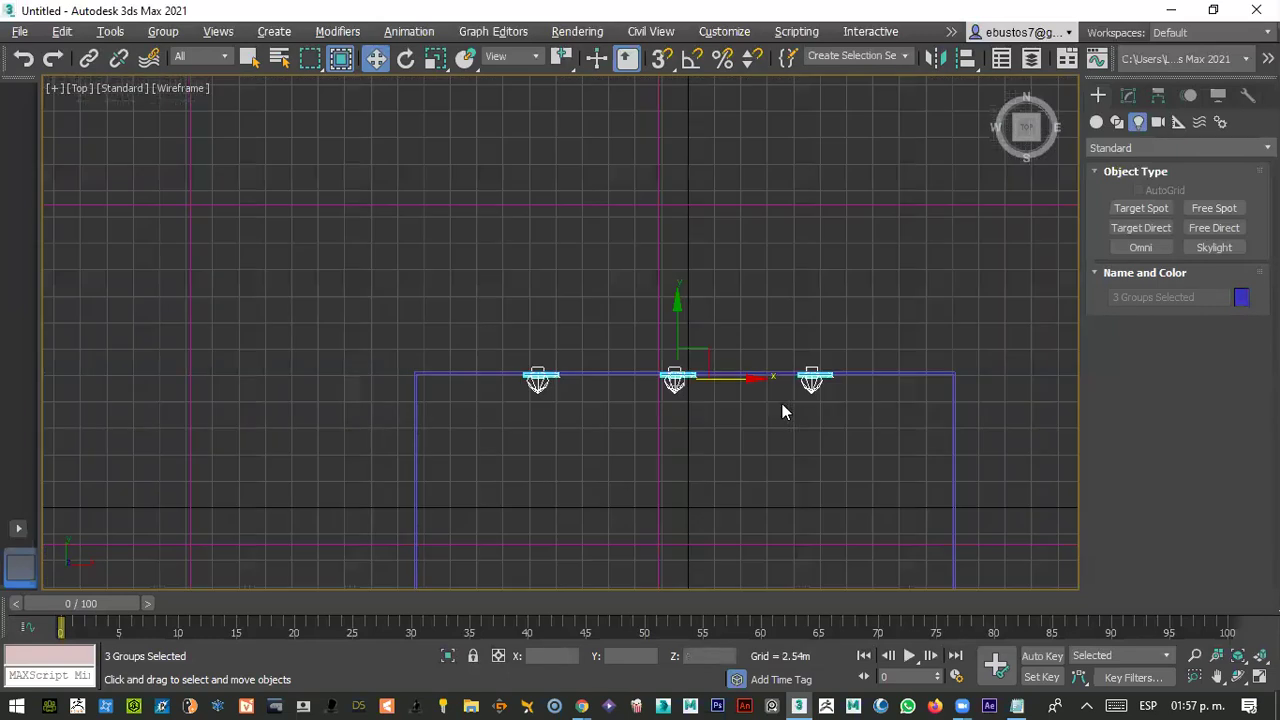
scroll(783, 410, down, 2)
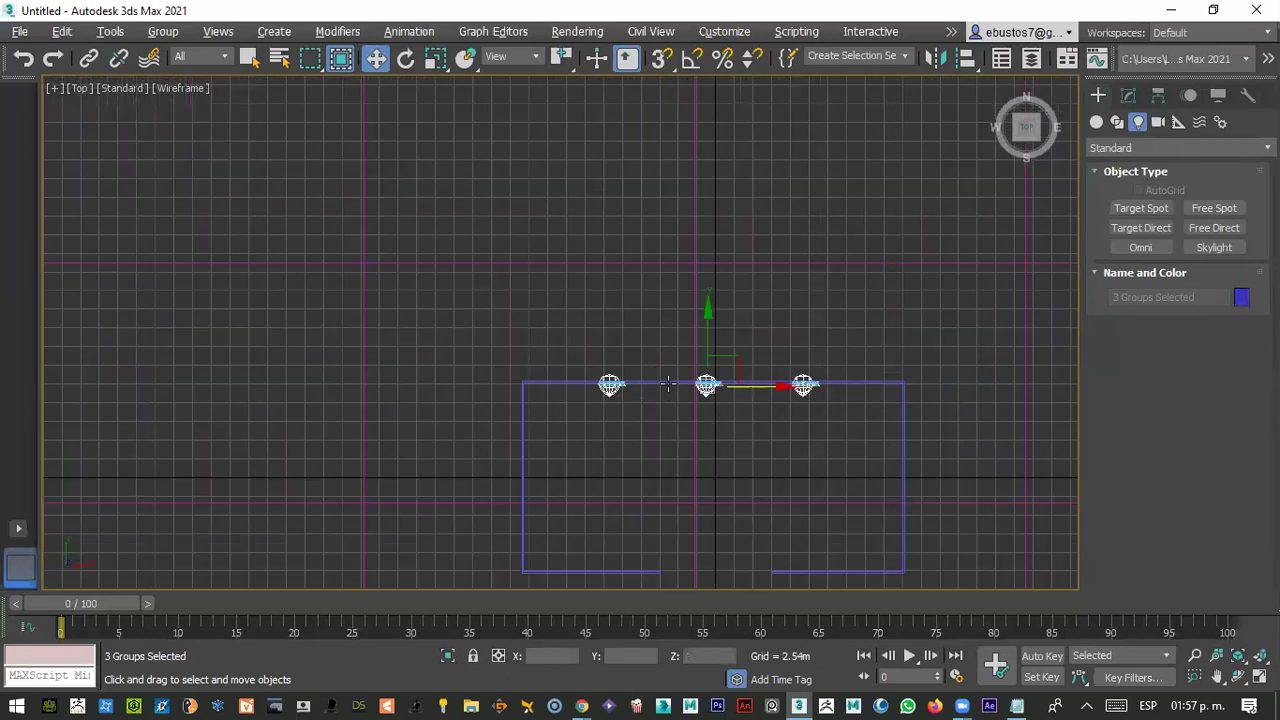
- Select the first two picture groups from the west end of the back wall and enable Angle Snap for rotating them
click(638, 320)
drag(573, 318, 724, 441)
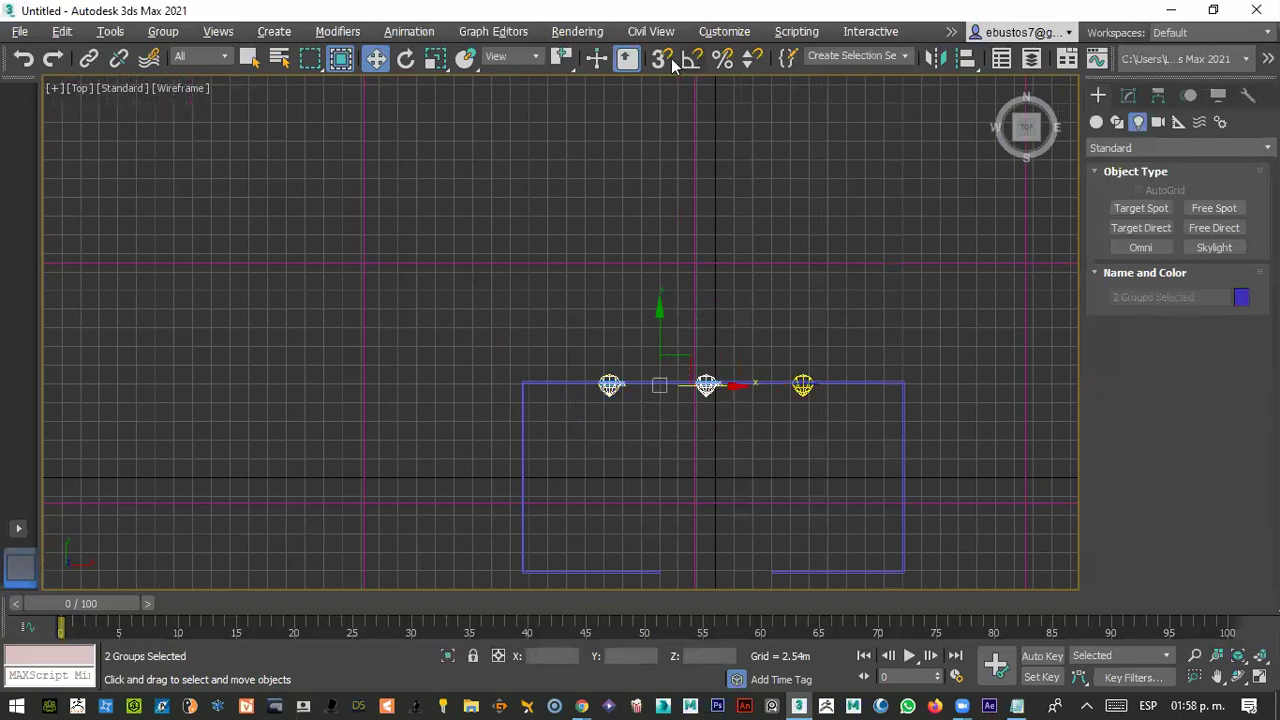
click(694, 60)
click(405, 60)
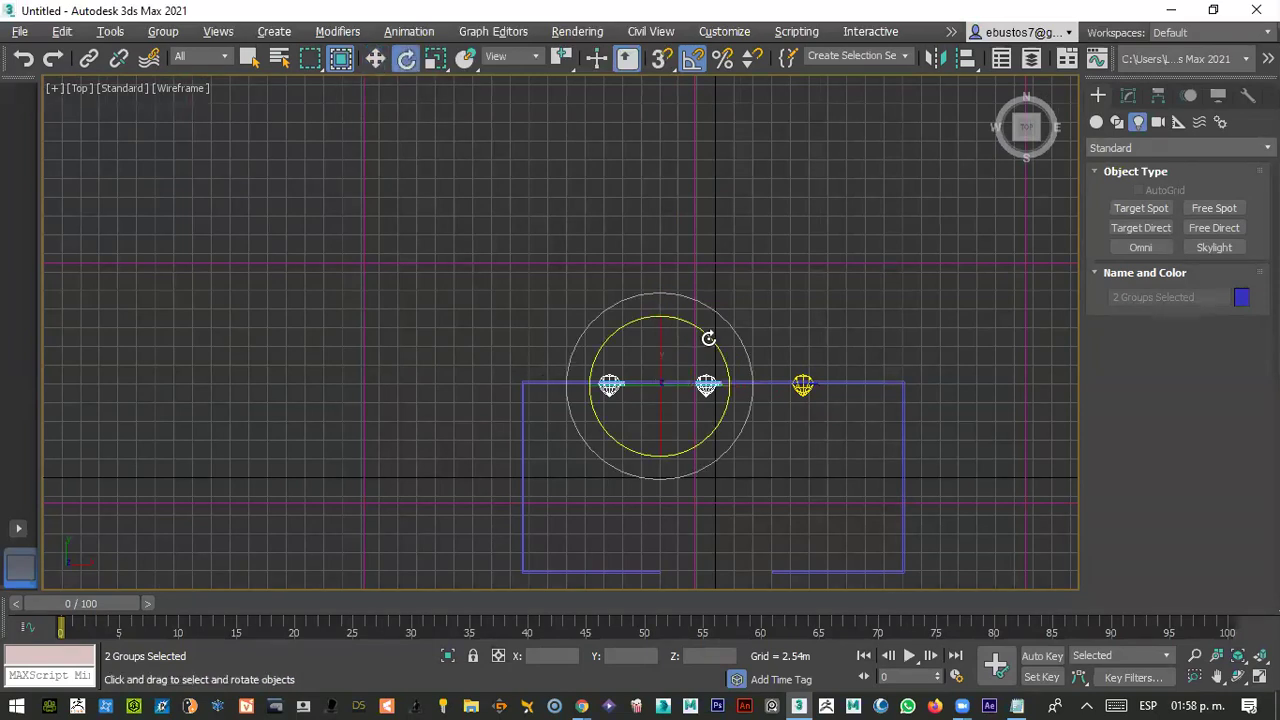
drag(706, 334, 637, 288)
click(710, 432)
scroll(705, 400, up, 5)
key(ctrl+z)
key(ctrl+y)
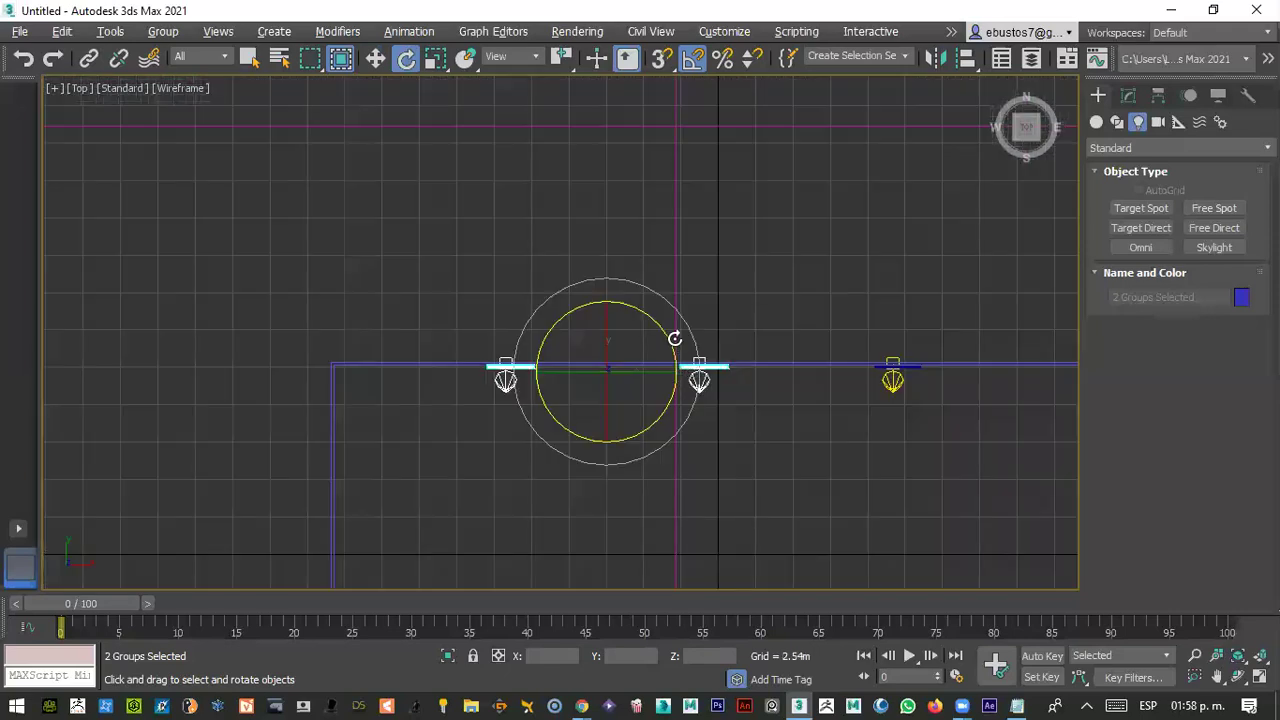
- Clone the two selected picture groups as copies rotated 90 degrees, with their spotlights pointing east of the frames
mouse_move(654, 297)
shift+mouse_down()
mouse_move(626, 246)
mouse_move(636, 262)
shift+mouse_up()
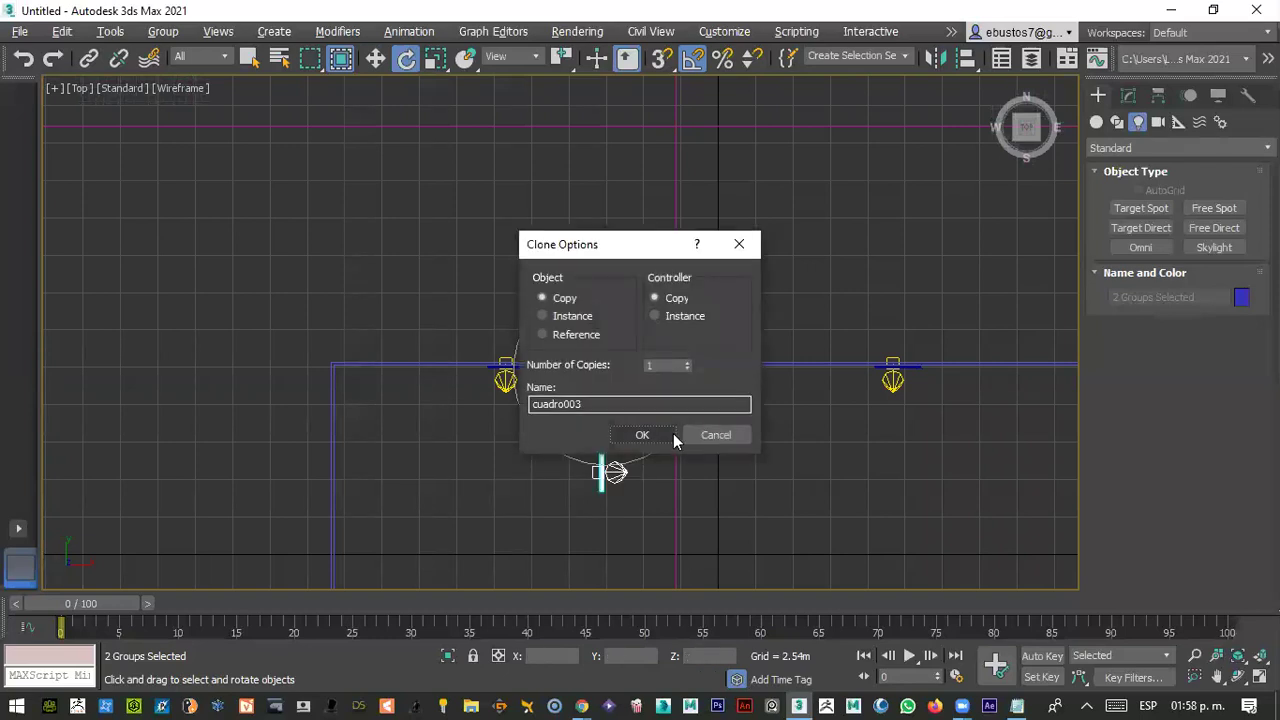
click(668, 435)
scroll(667, 434, down, 5)
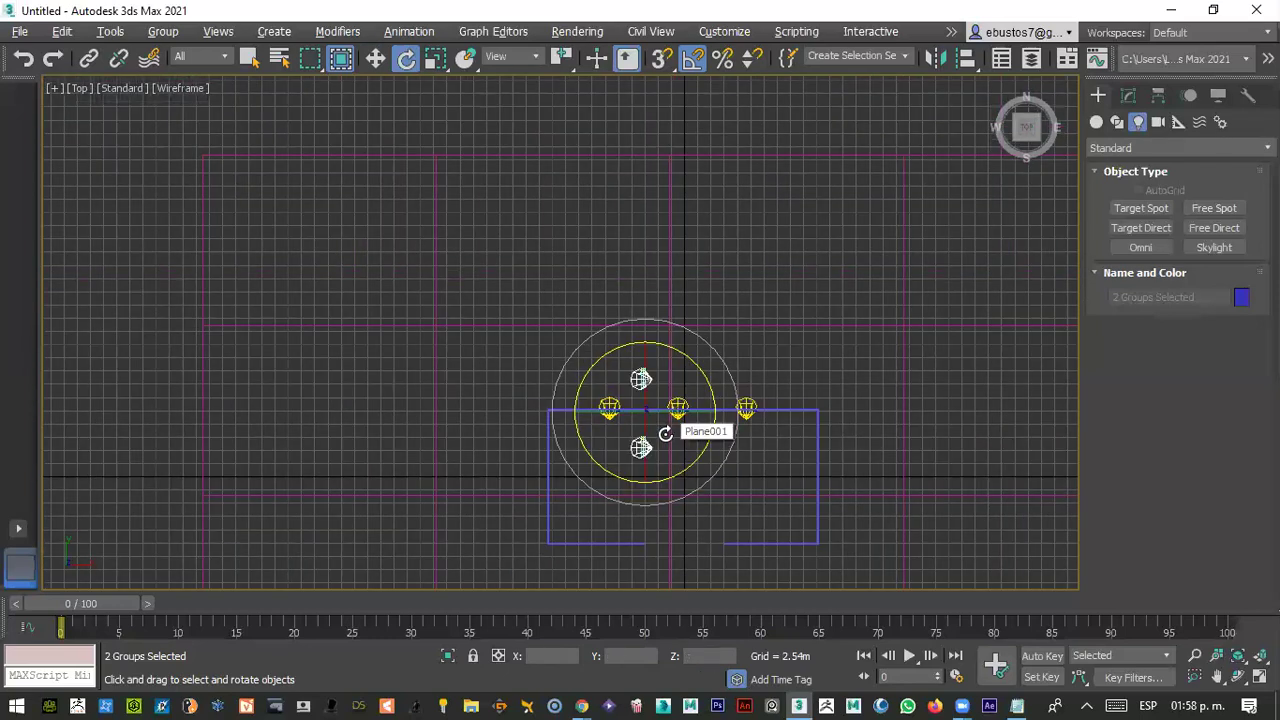
- Freeze the floor plane Plane001 so it cannot be picked while moving the picture groups
key(w)
drag(668, 400, 661, 398)
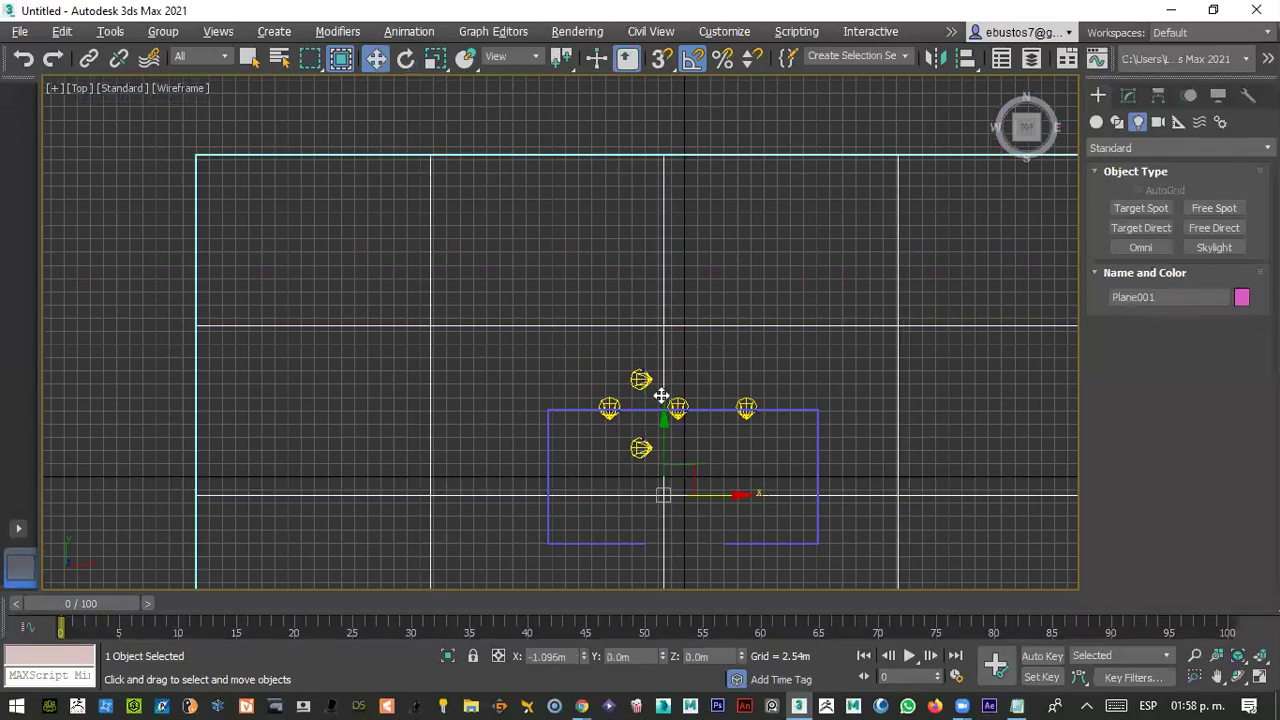
right_click(731, 306)
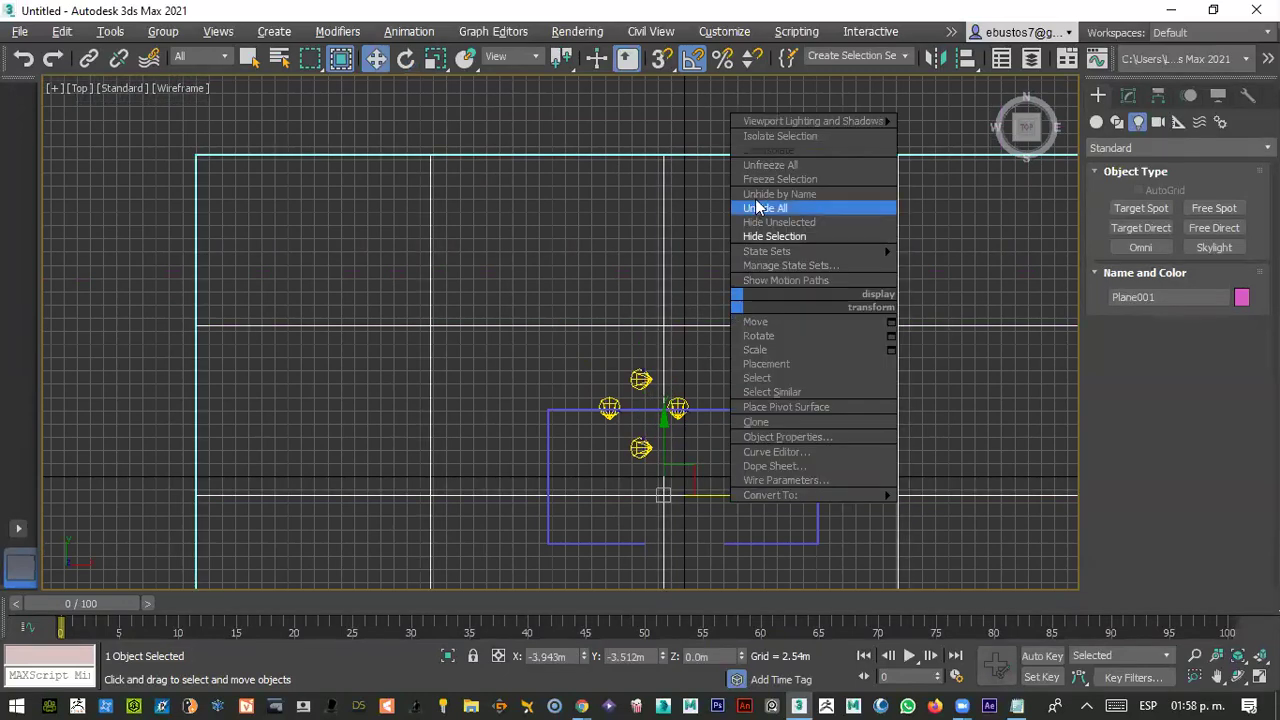
click(774, 236)
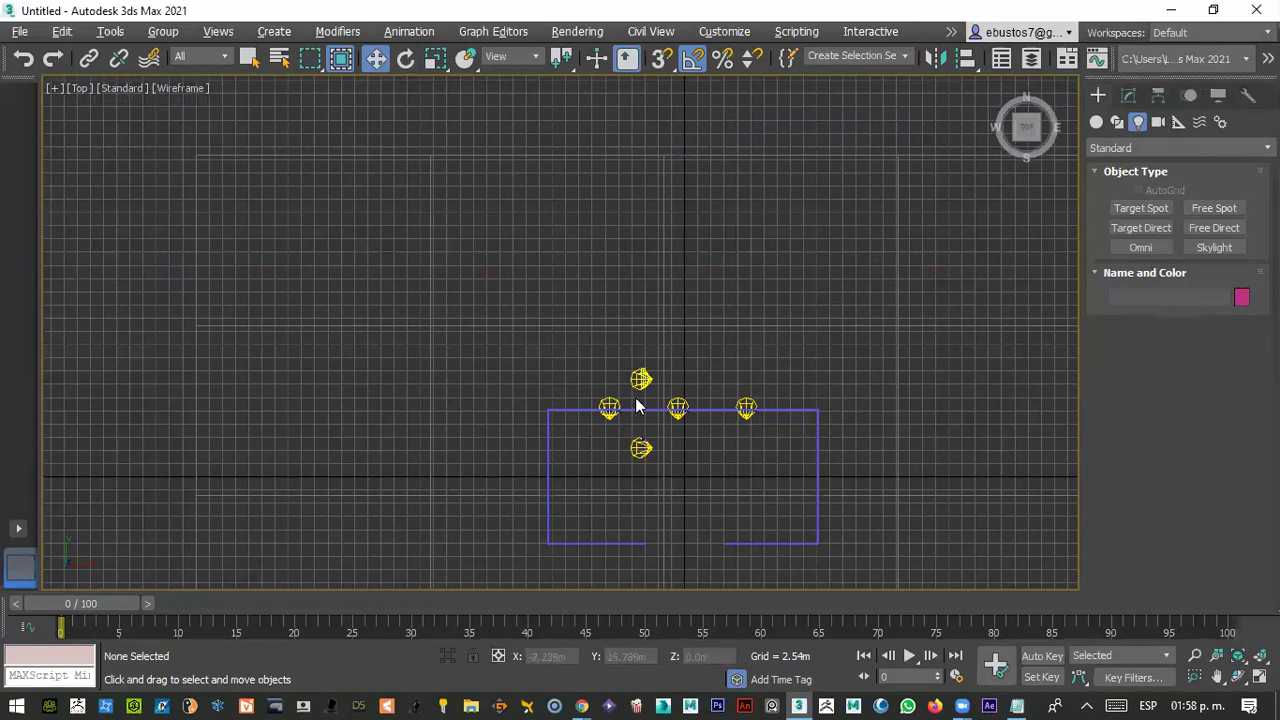
- Select both rotated picture groups in the Top view, adding the second one to the selection
scroll(622, 386, up, 5)
drag(680, 257, 855, 452)
scroll(855, 461, down, 5)
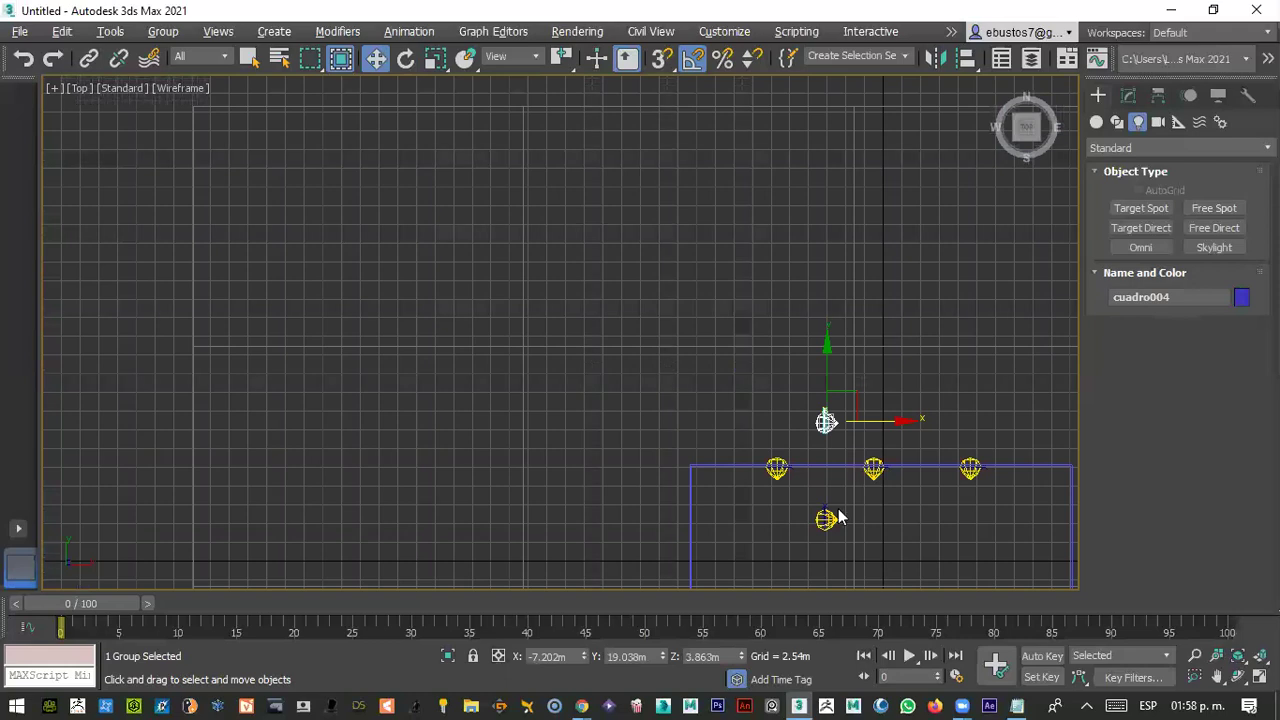
ctrl+drag(846, 563, 866, 584)
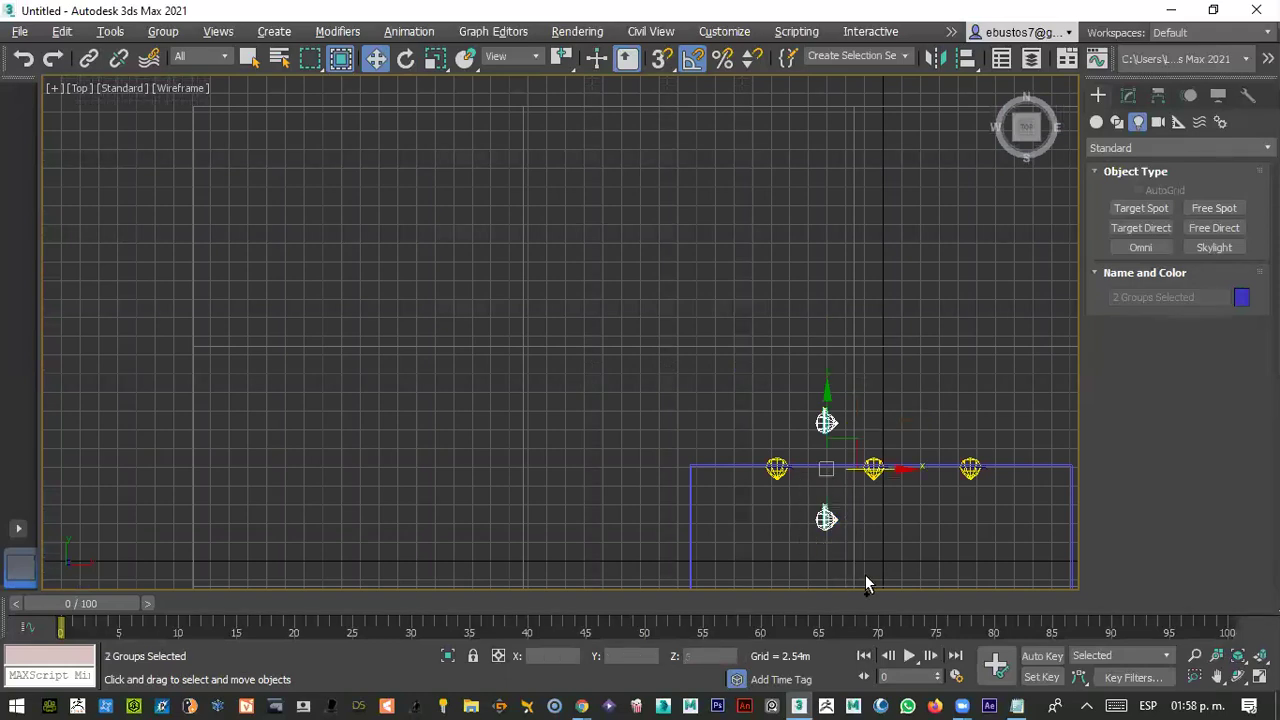
scroll(827, 562, down, 2)
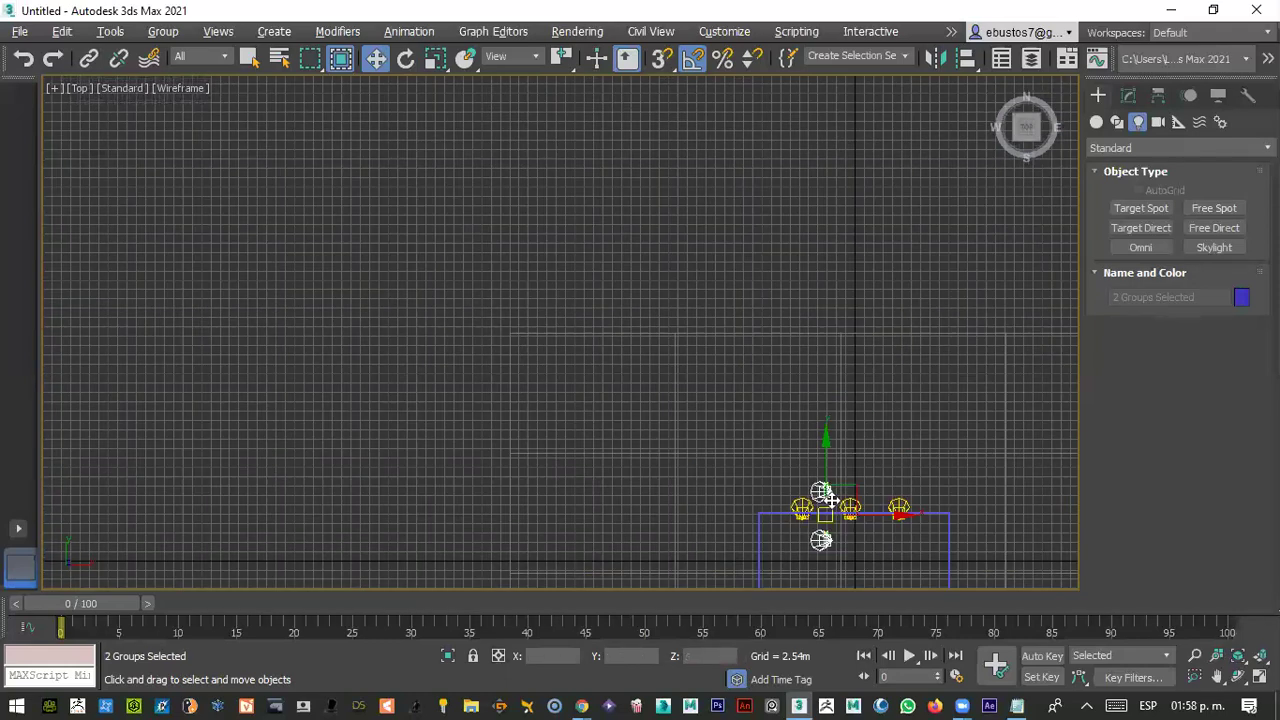
key(z)
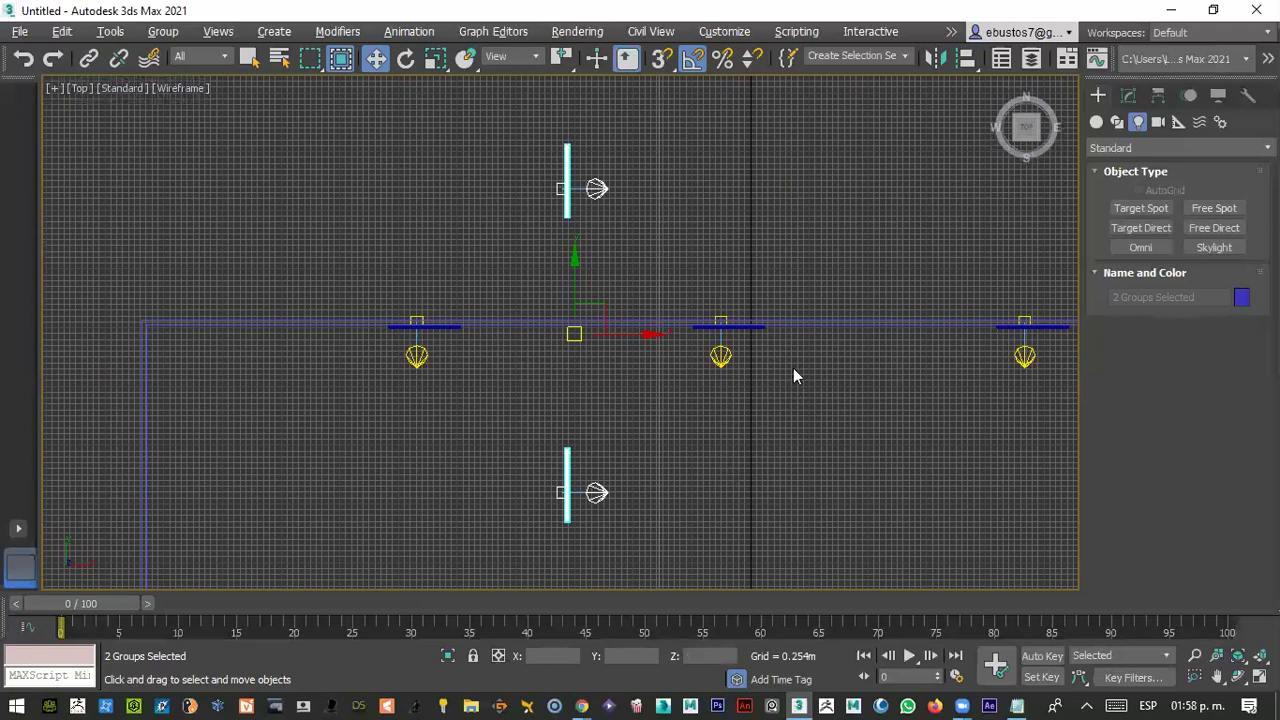
- Move the two rotated picture groups in the Top view onto the inner face of the room's west wall
scroll(776, 371, down, 2)
scroll(774, 371, up, 1)
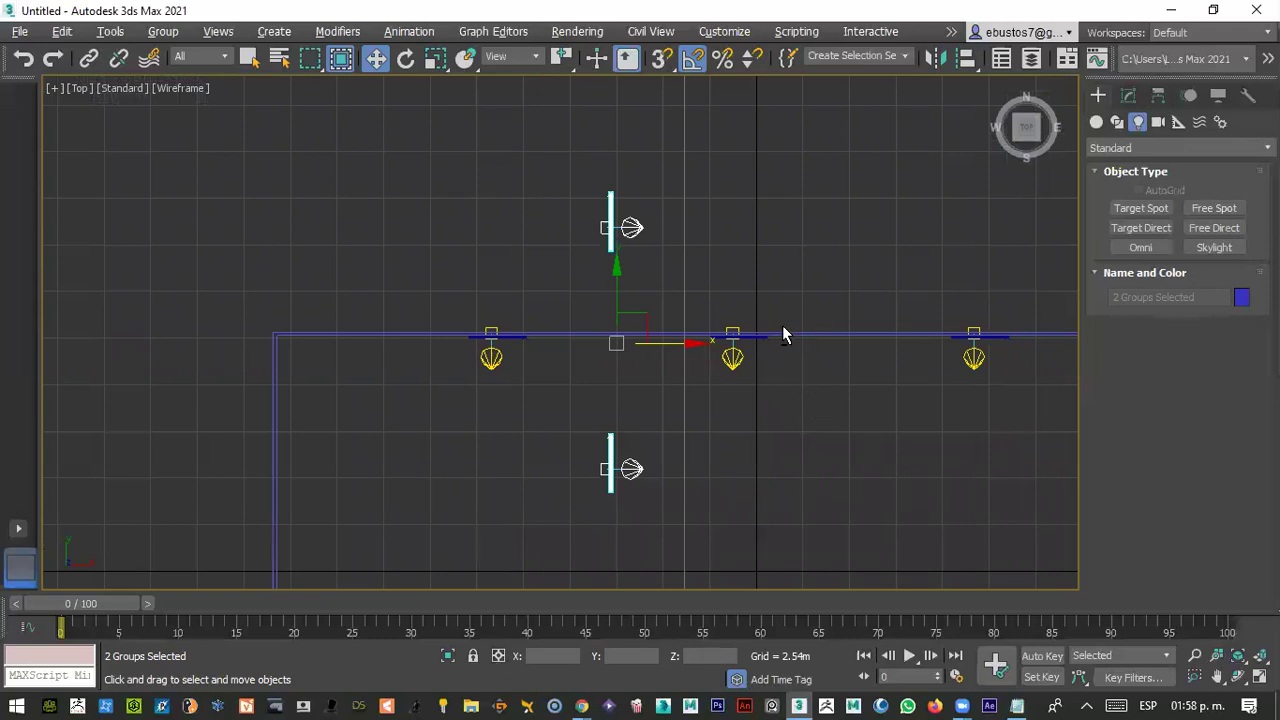
alt+middle_drag(798, 299, 765, 274)
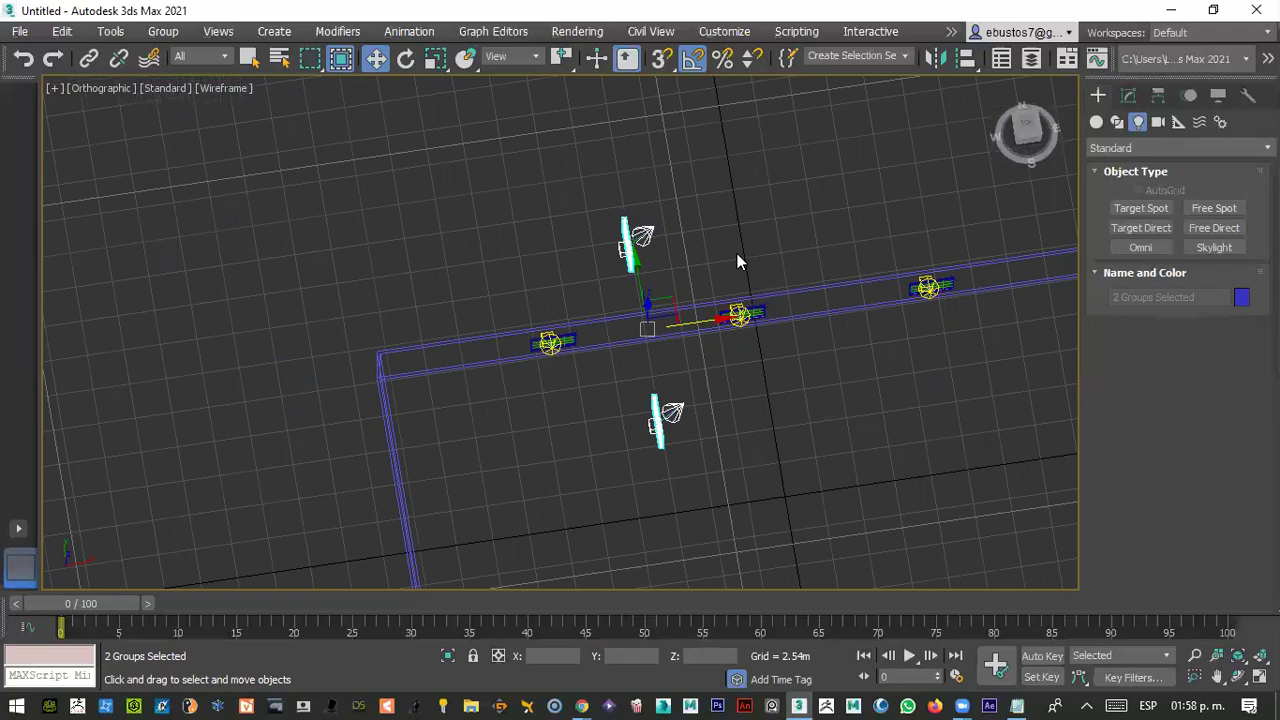
key(t)
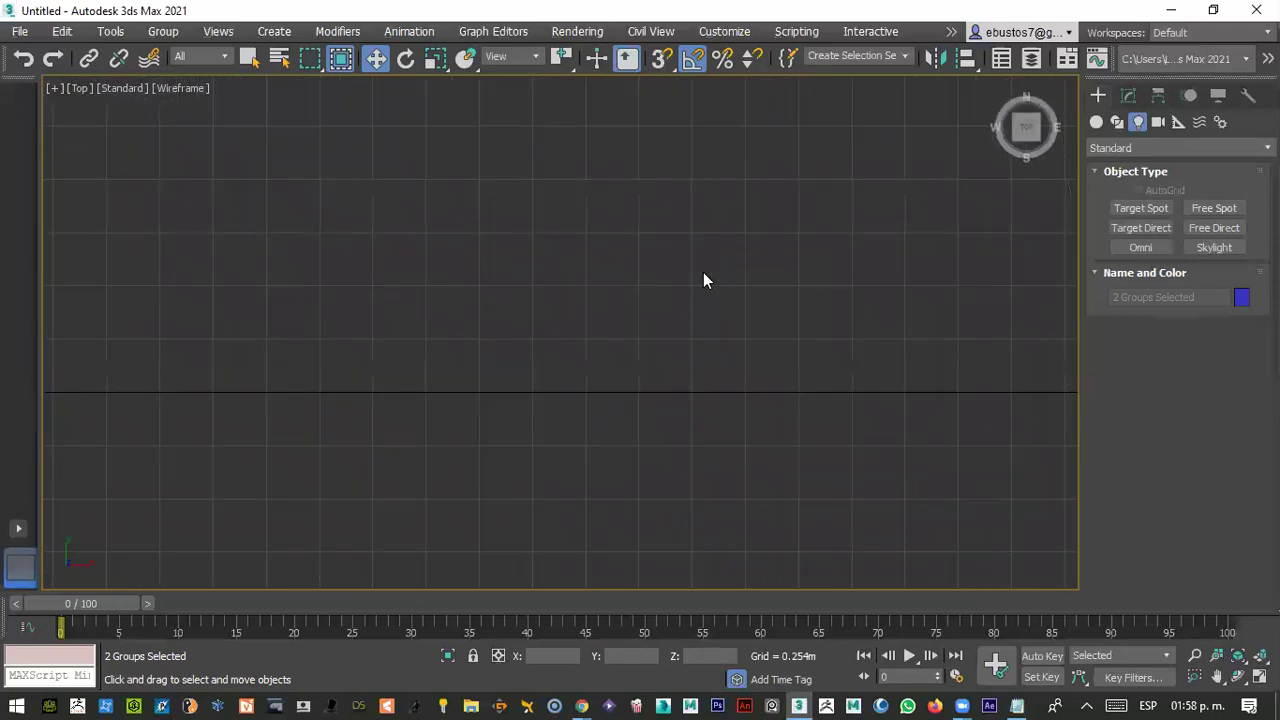
key(z)
scroll(714, 271, down, 3)
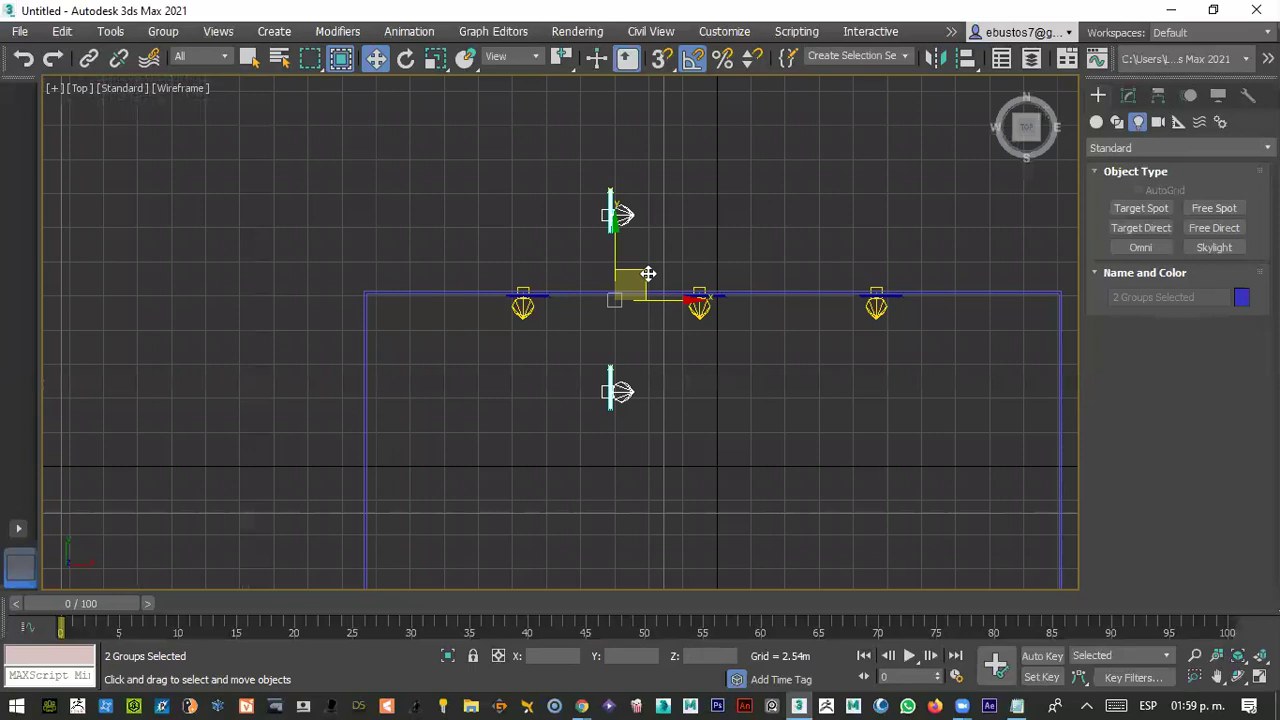
drag(640, 281, 404, 450)
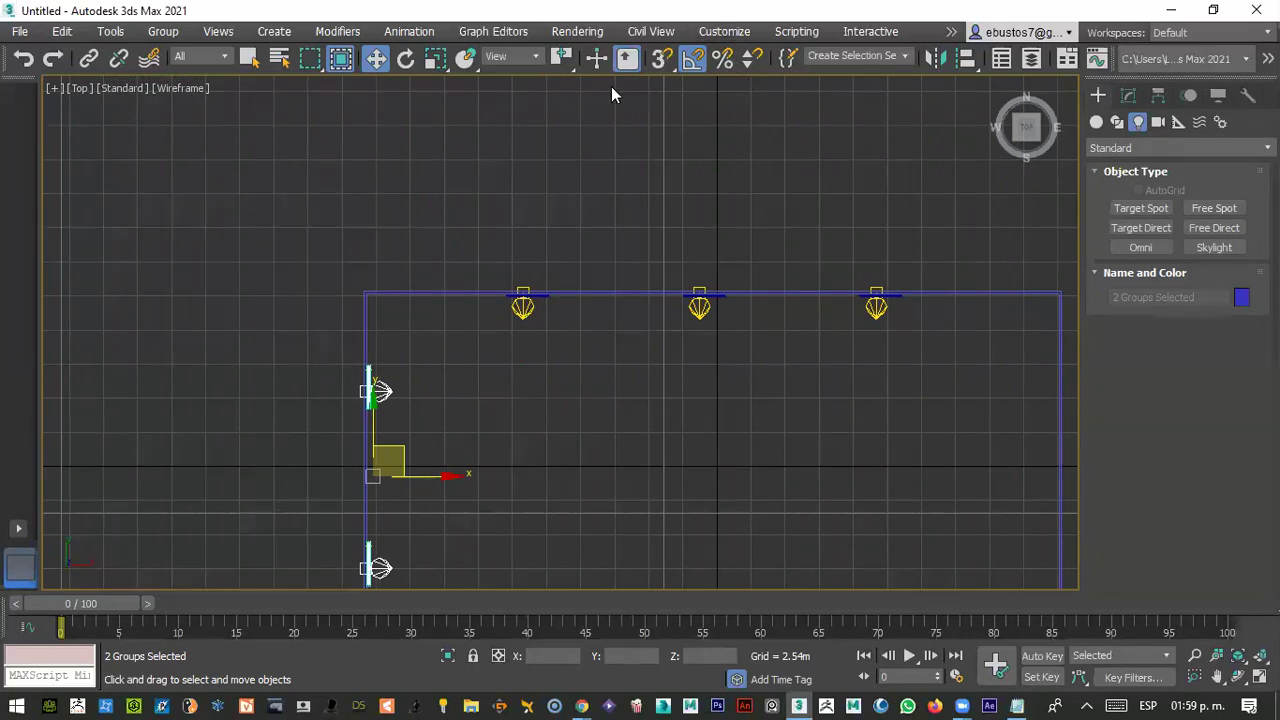
- Mirror the two west-wall picture groups across the X axis as copies with a 0.0 m offset
click(933, 56)
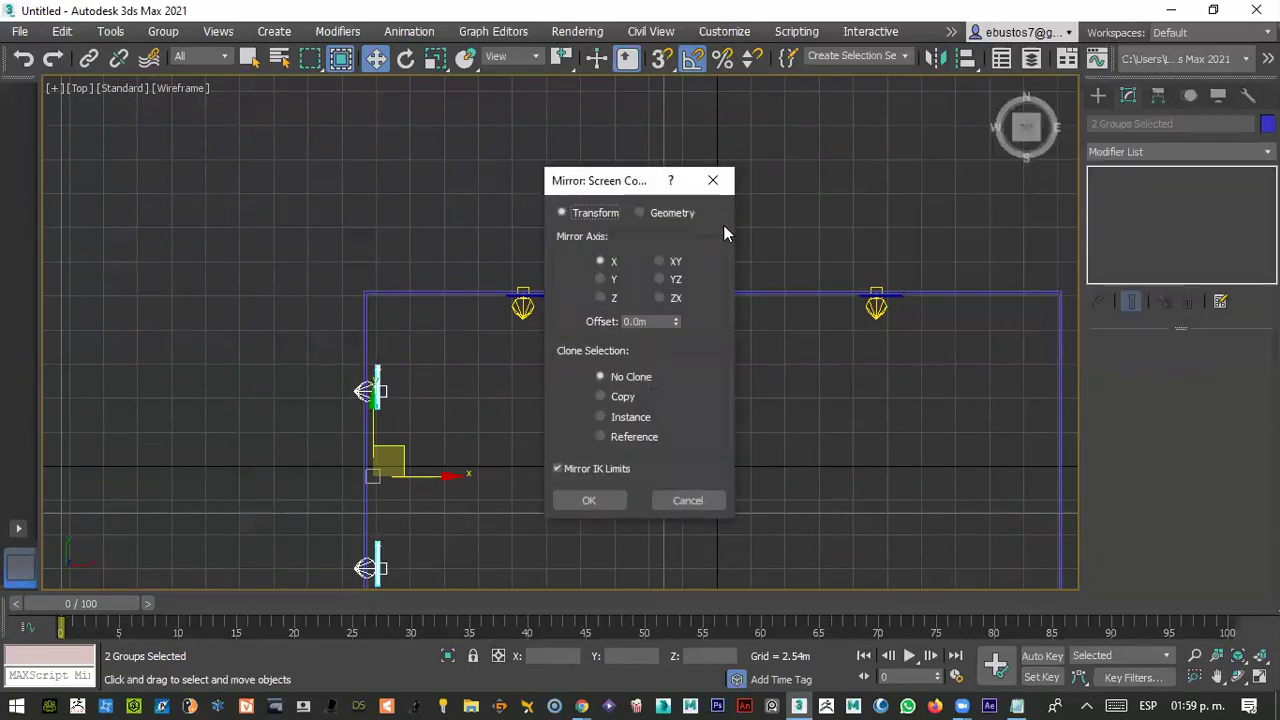
click(600, 396)
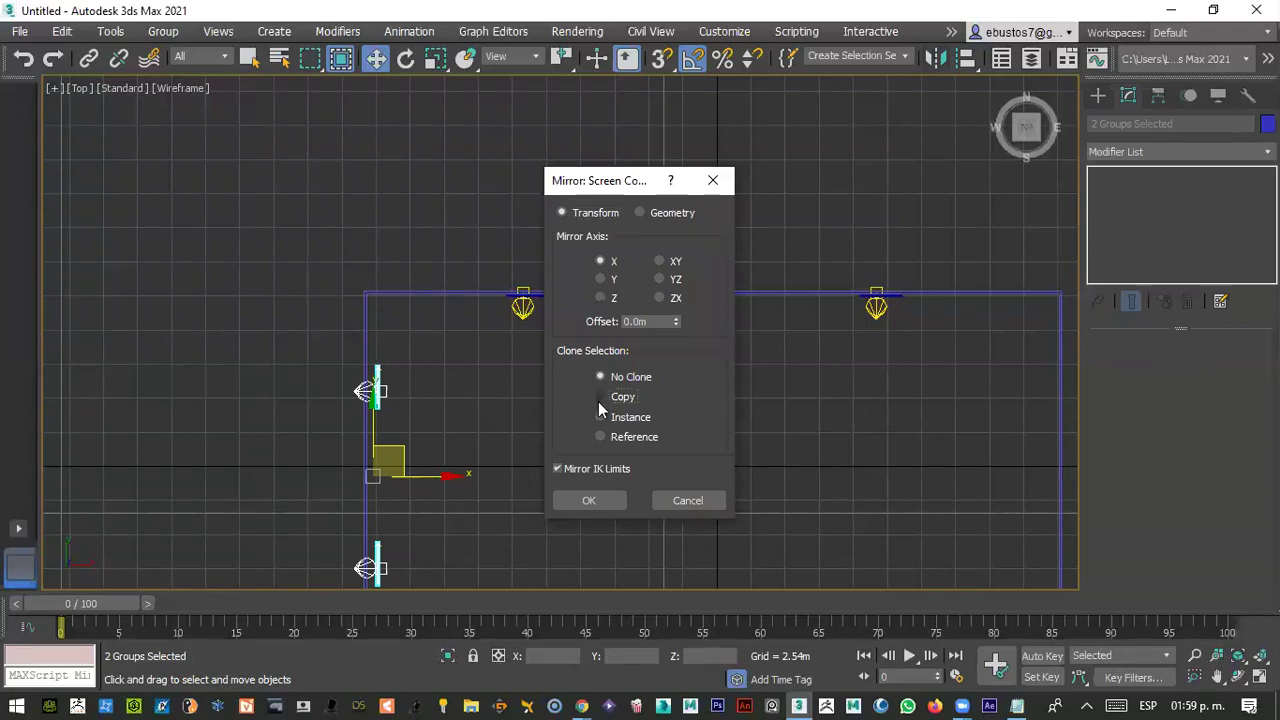
click(589, 500)
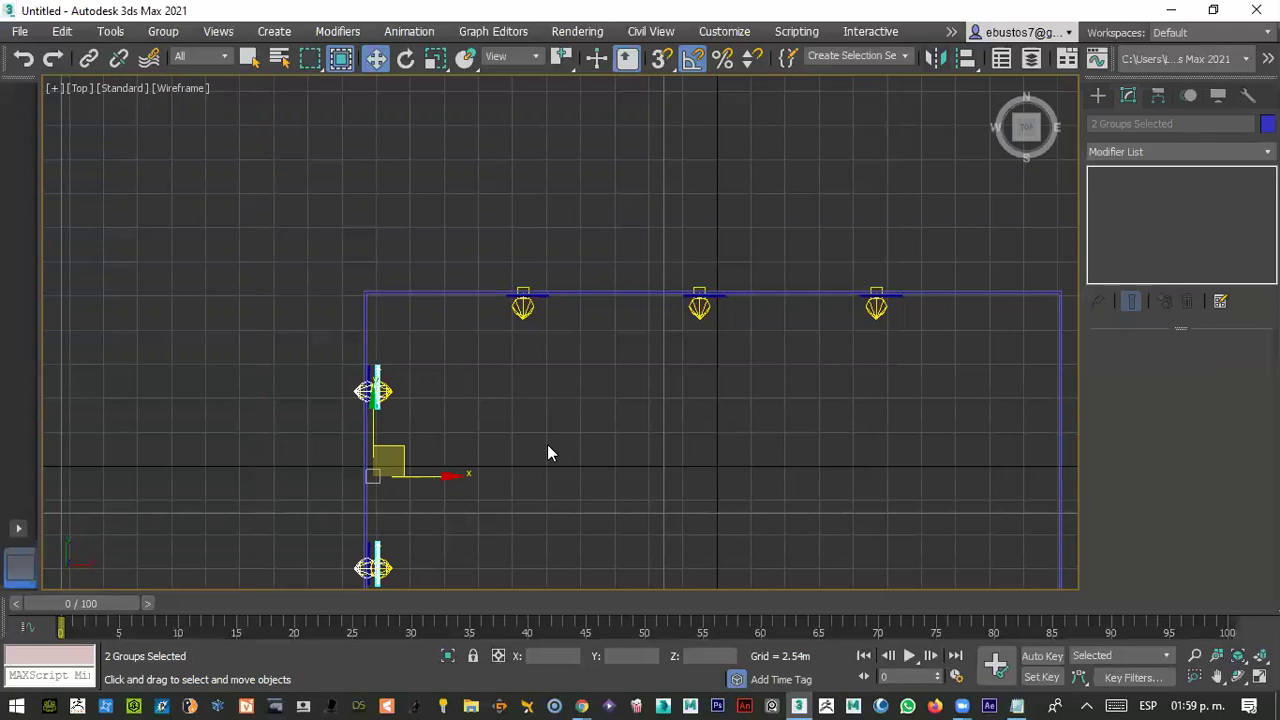
- Move the mirrored pair of picture groups along X until they sit against the inner face of the east wall
scroll(550, 460, down, 4)
drag(600, 458, 635, 458)
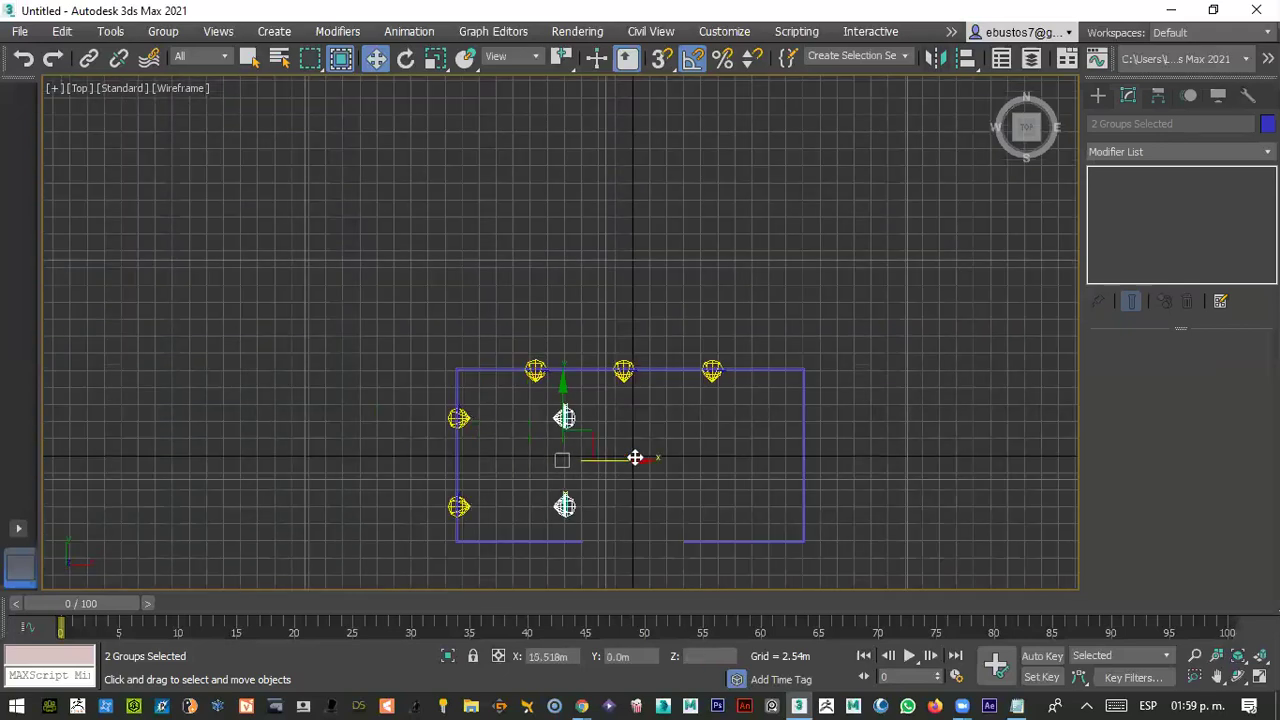
scroll(450, 433, up, 3)
scroll(450, 433, up, 4)
scroll(450, 440, down, 2)
scroll(980, 475, down, 2)
drag(845, 469, 1010, 466)
scroll(960, 460, up, 5)
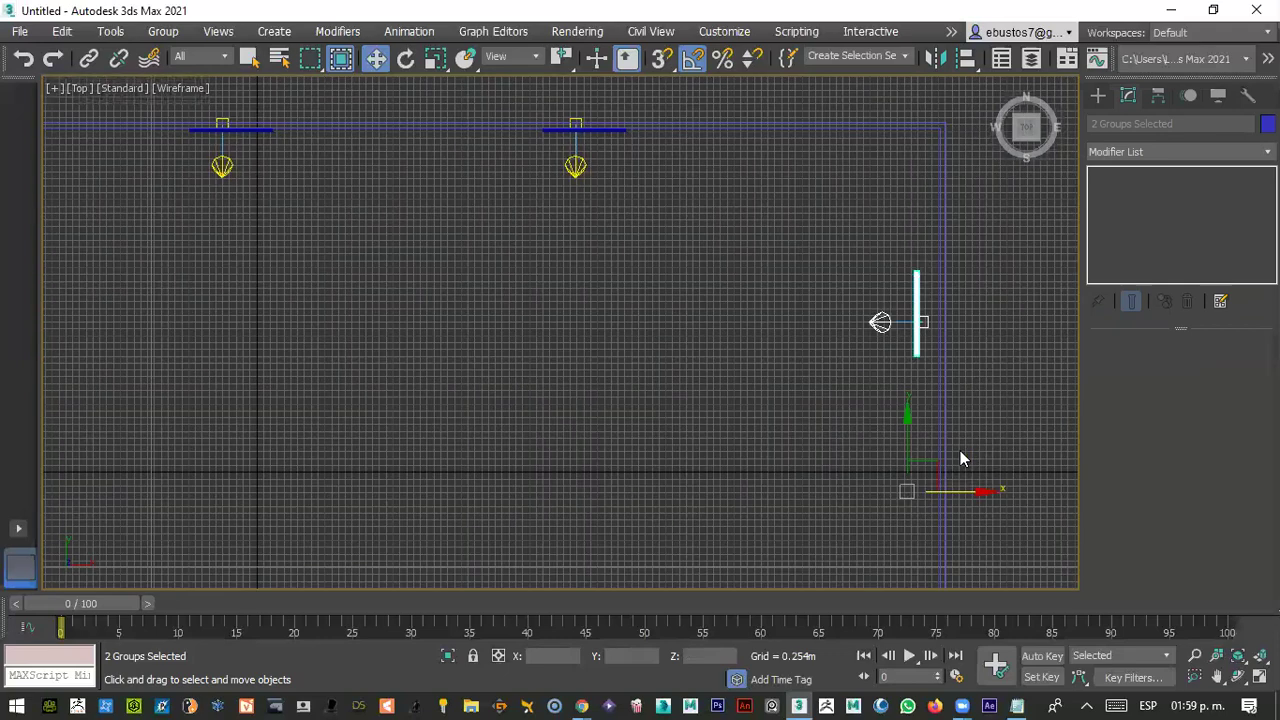
drag(933, 500, 959, 472)
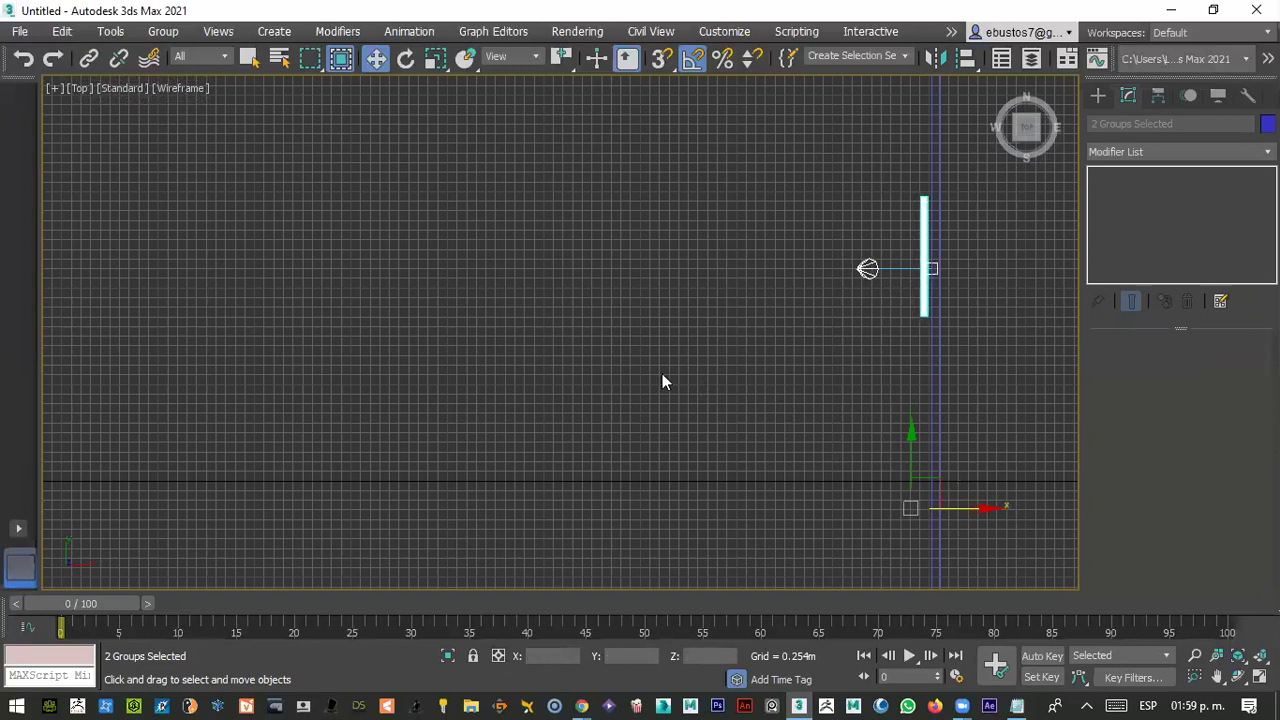
scroll(662, 373, down, 4)
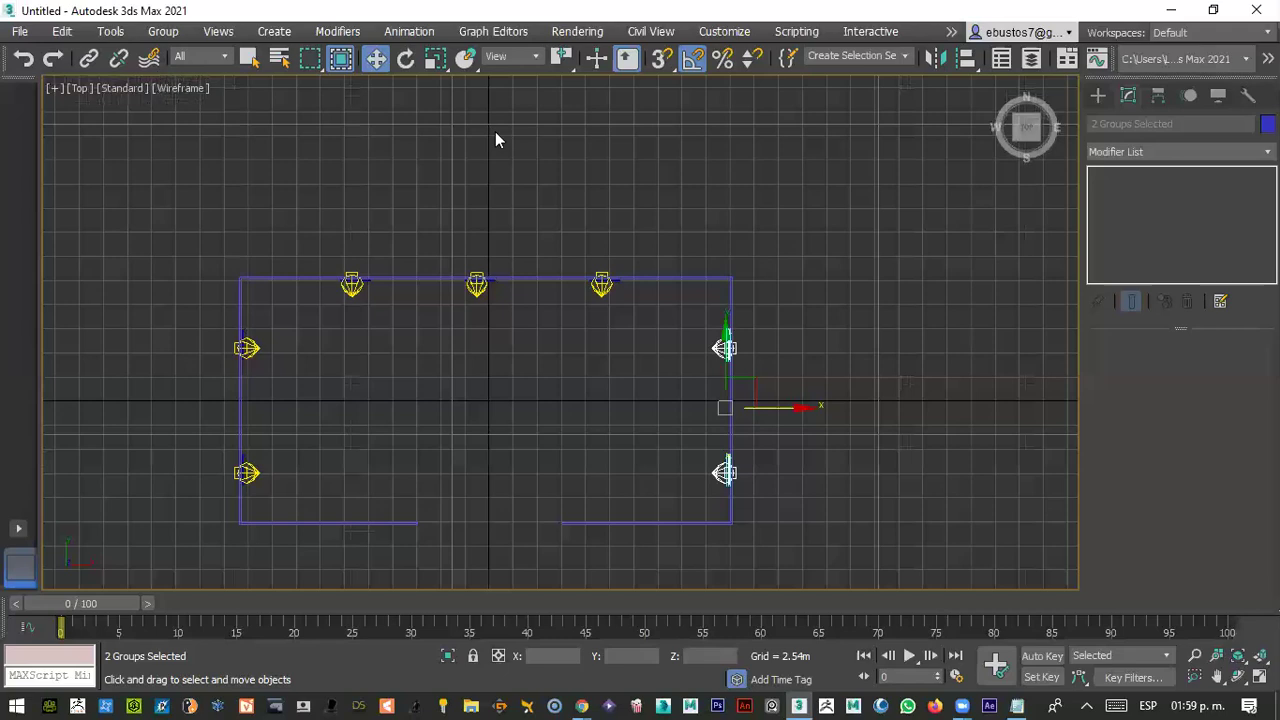
- Draw a box in the Top view just inside the room's front opening, about 21 m wide, 1.4 m long and 11 m high
click(1098, 95)
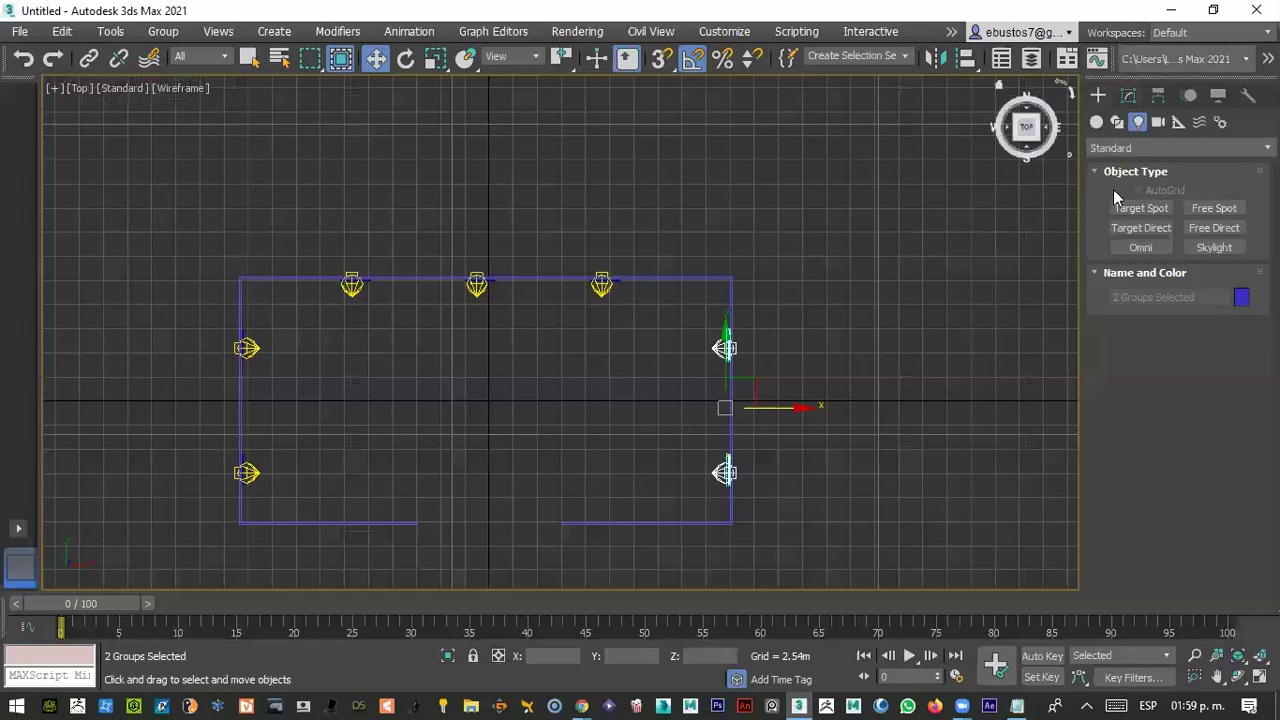
click(1097, 123)
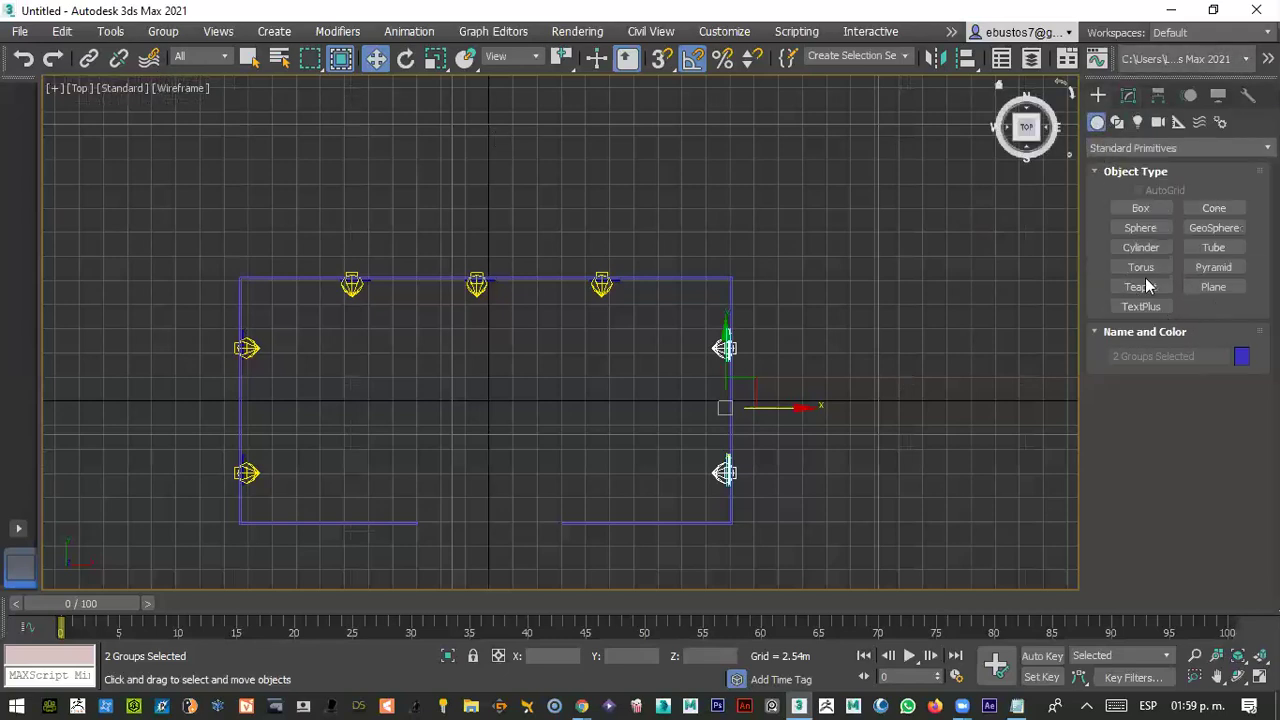
click(1138, 208)
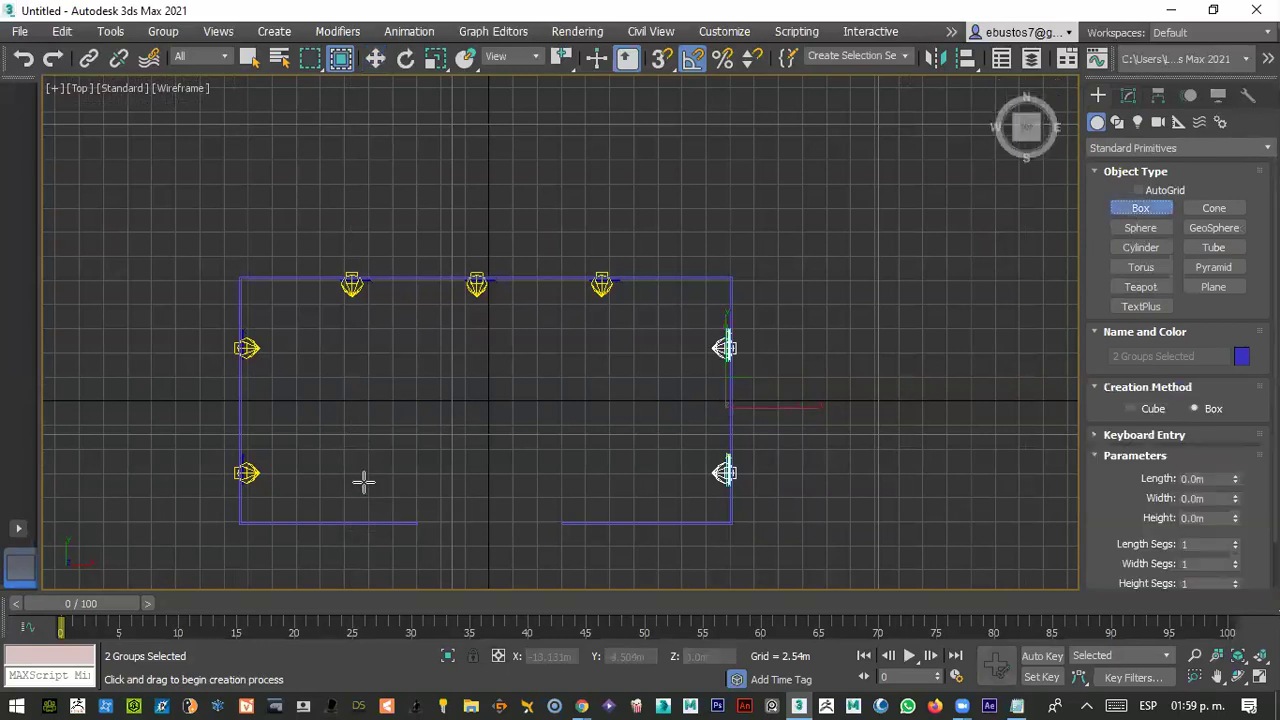
drag(381, 463, 583, 477)
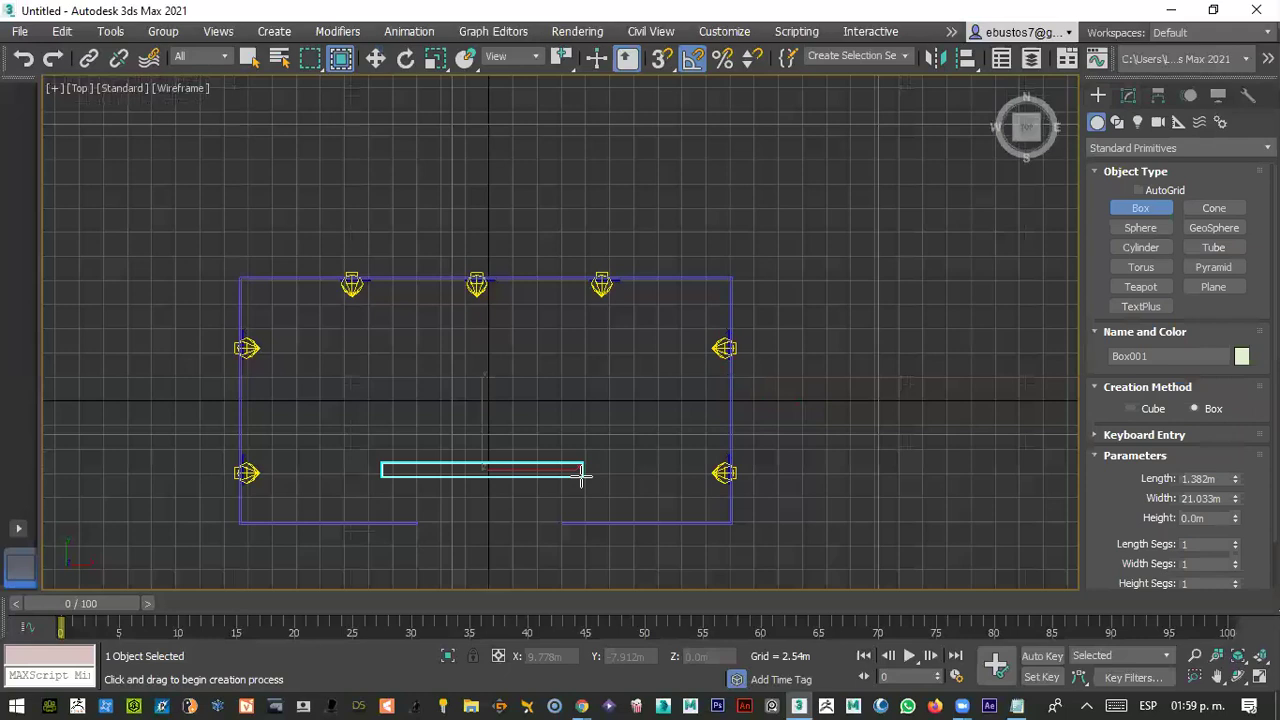
click(597, 378)
drag(597, 380, 587, 375)
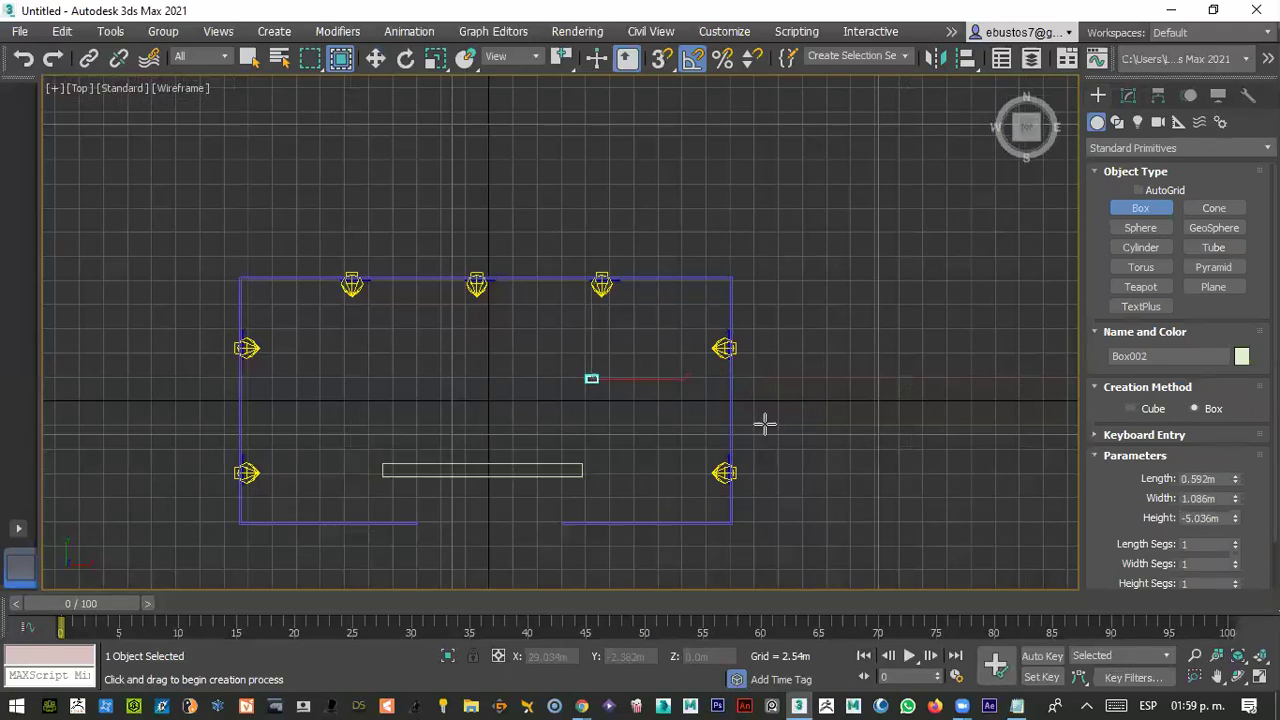
right_click(609, 373)
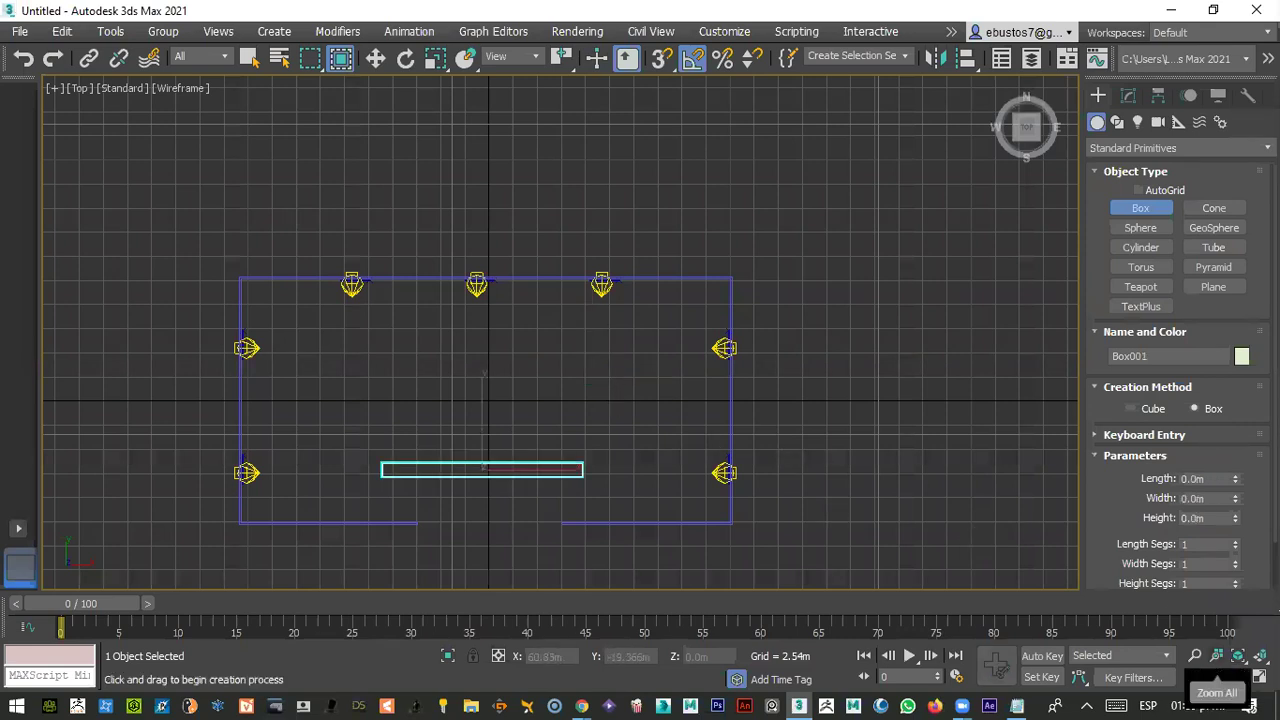
click(1259, 677)
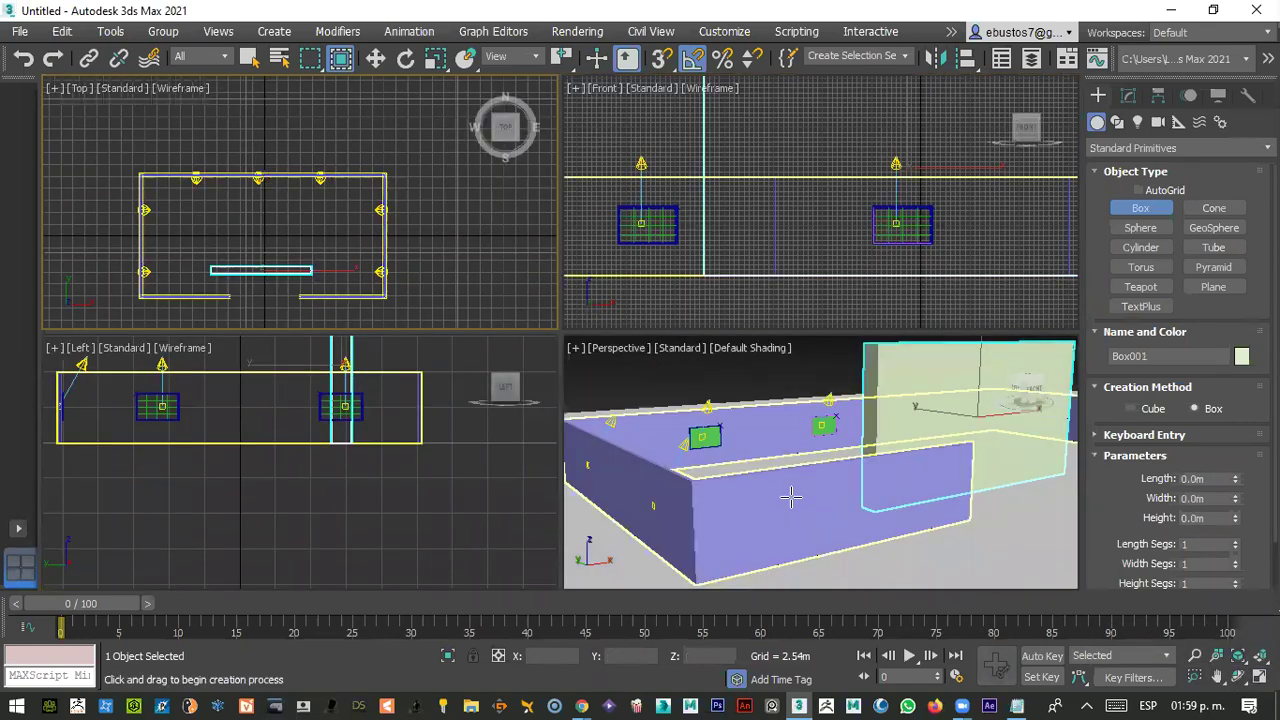
drag(789, 495, 850, 515)
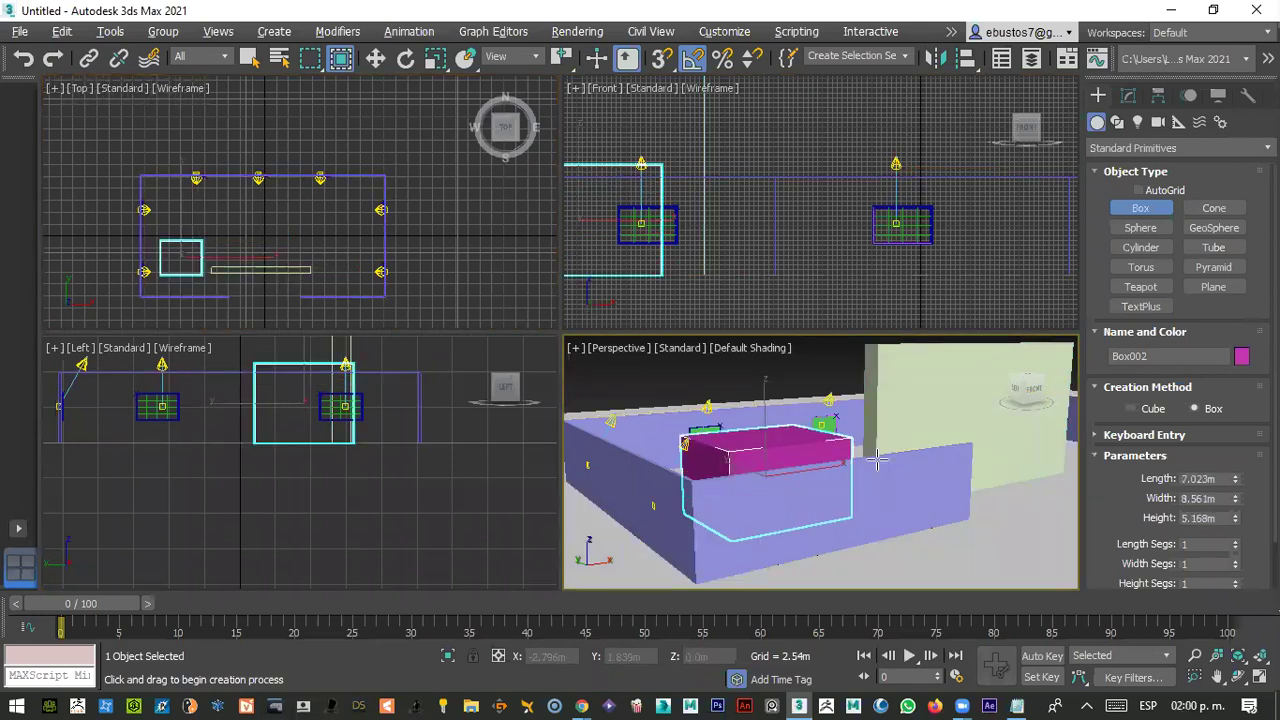
right_click(876, 458)
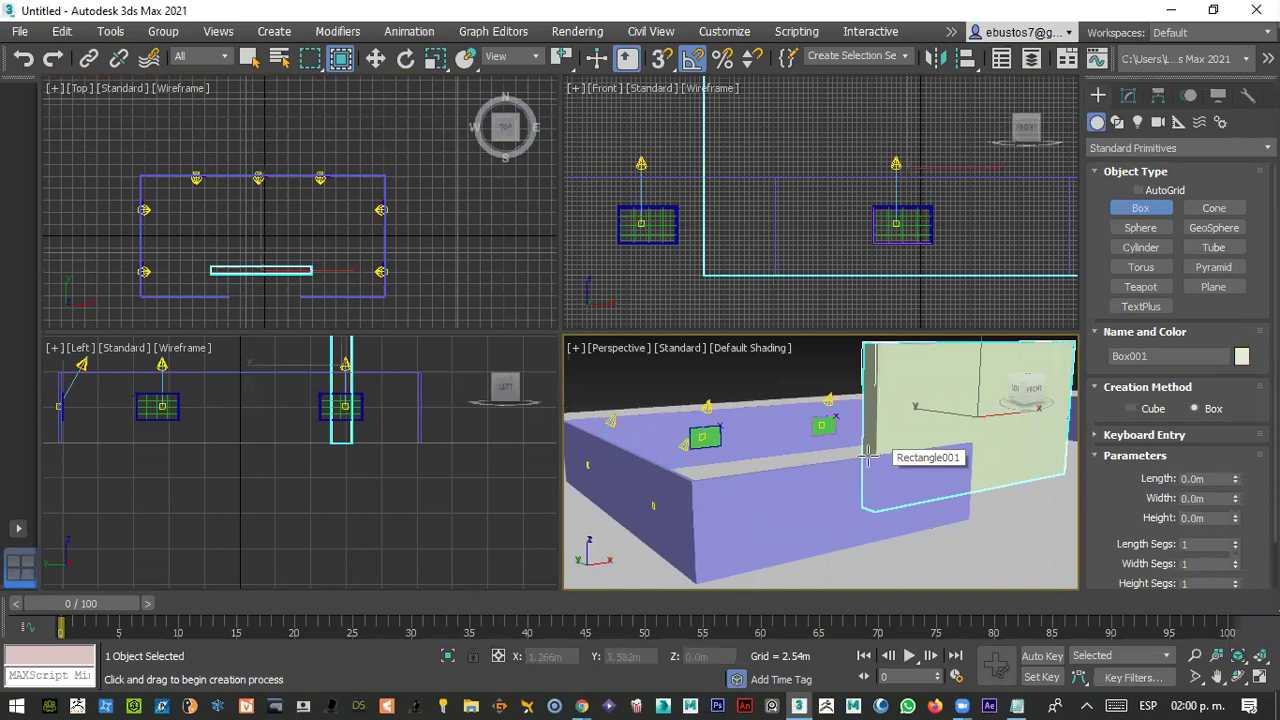
key(w)
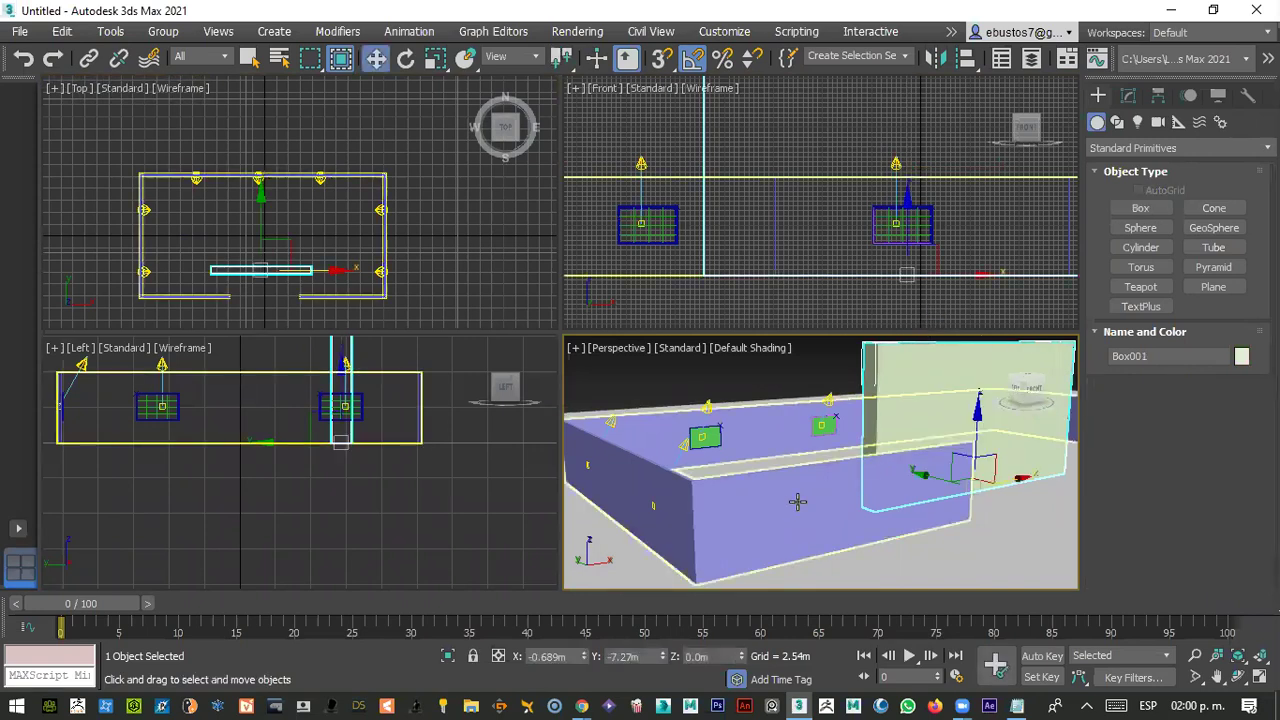
- Set the length of the box in front of the room's opening to 0.8 m
scroll(797, 502, down, 3)
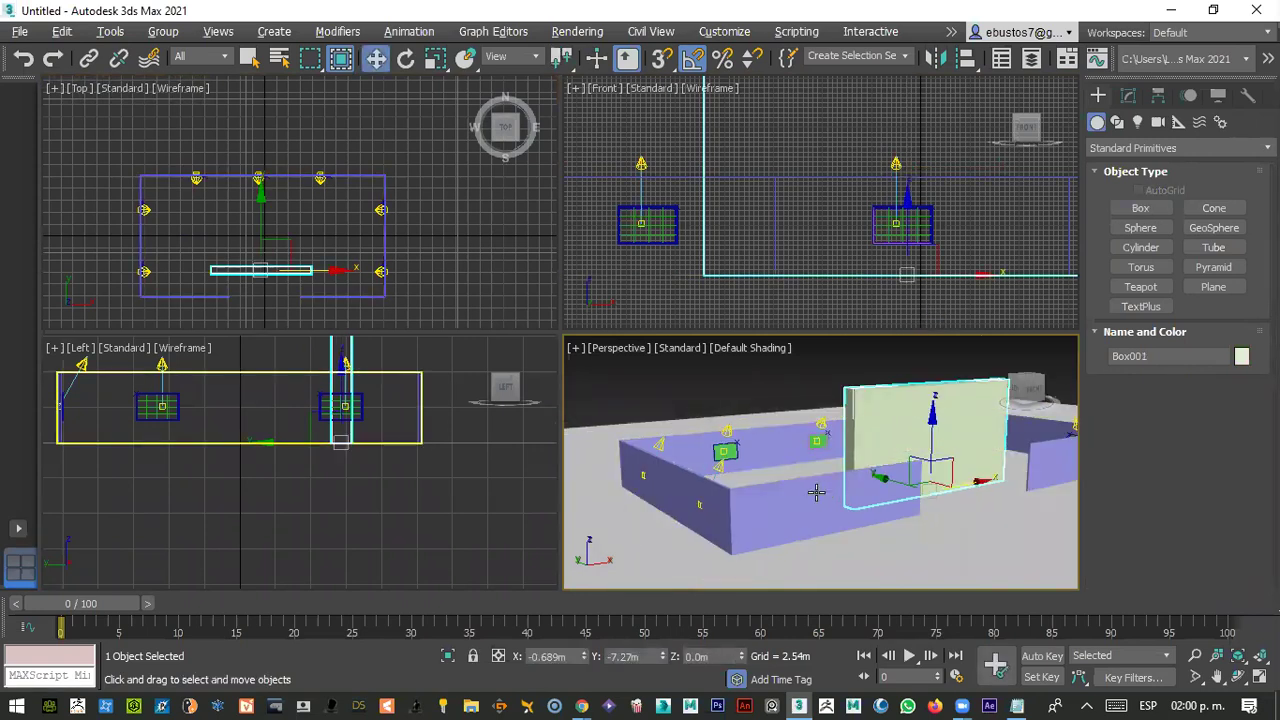
click(1026, 393)
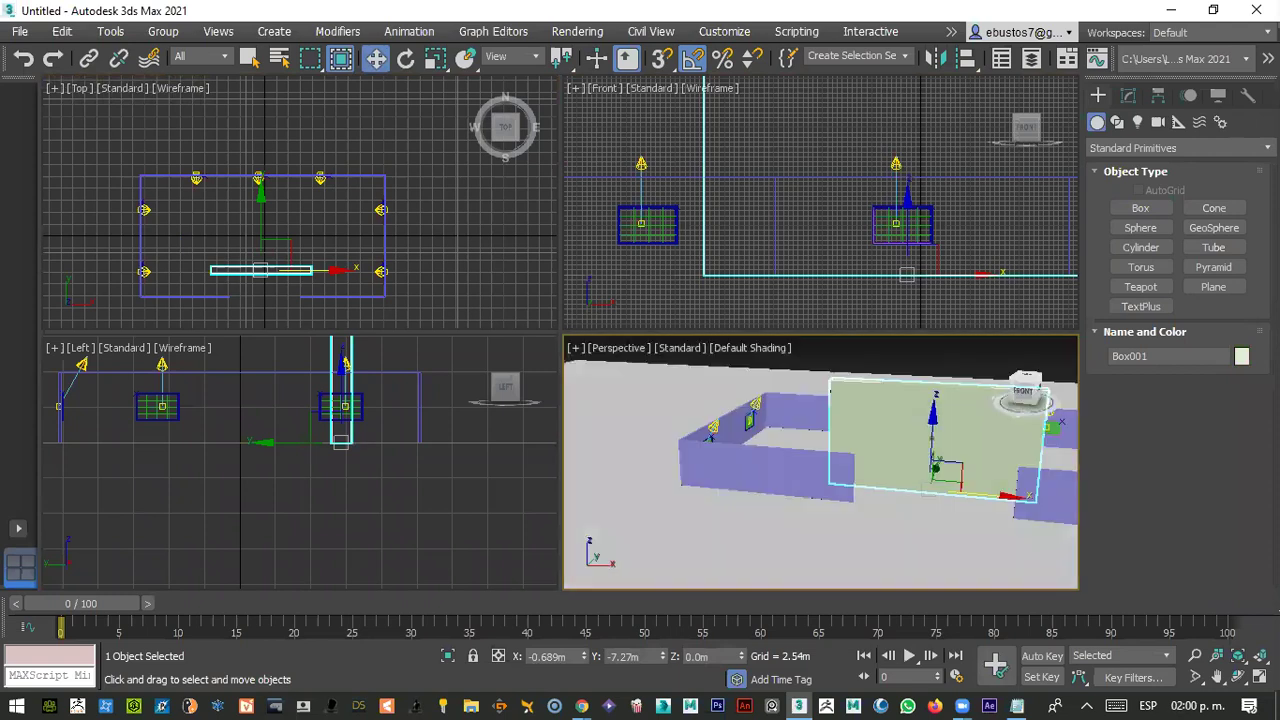
key(alt+w)
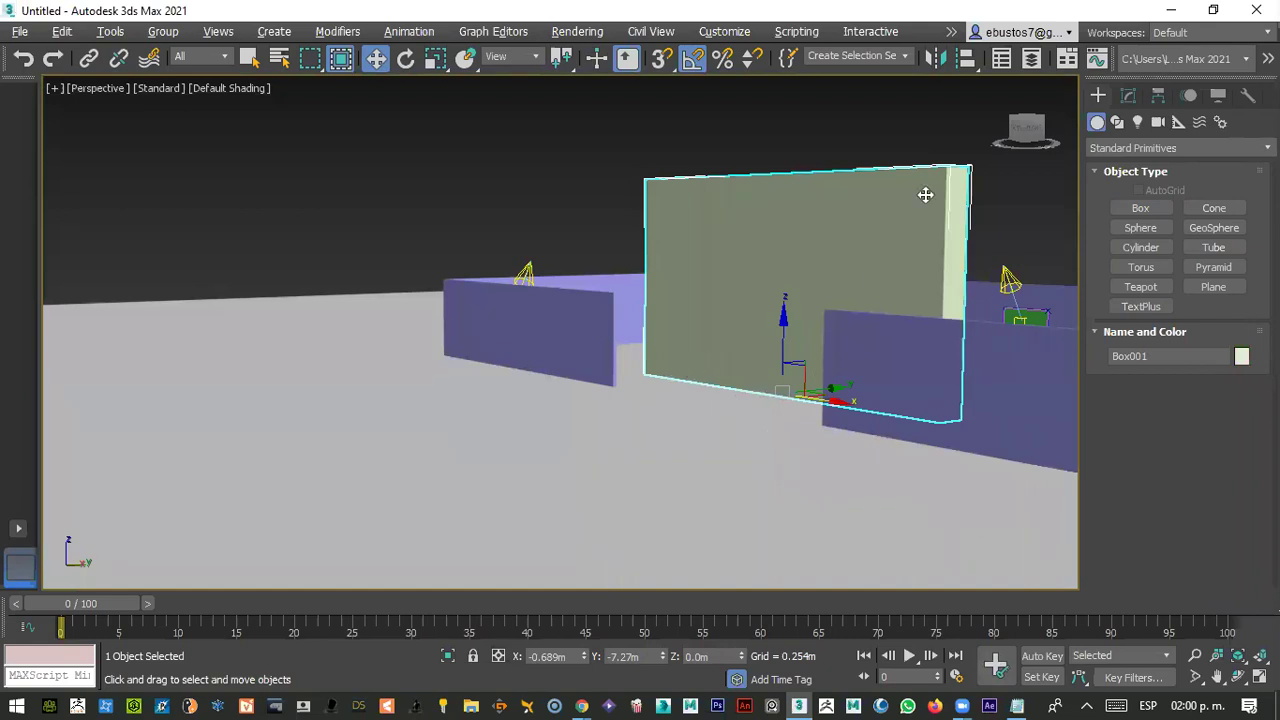
mouse_move(1025, 132)
mouse_down()
mouse_move(1022, 172)
mouse_move(1018, 138)
mouse_up()
click(1128, 95)
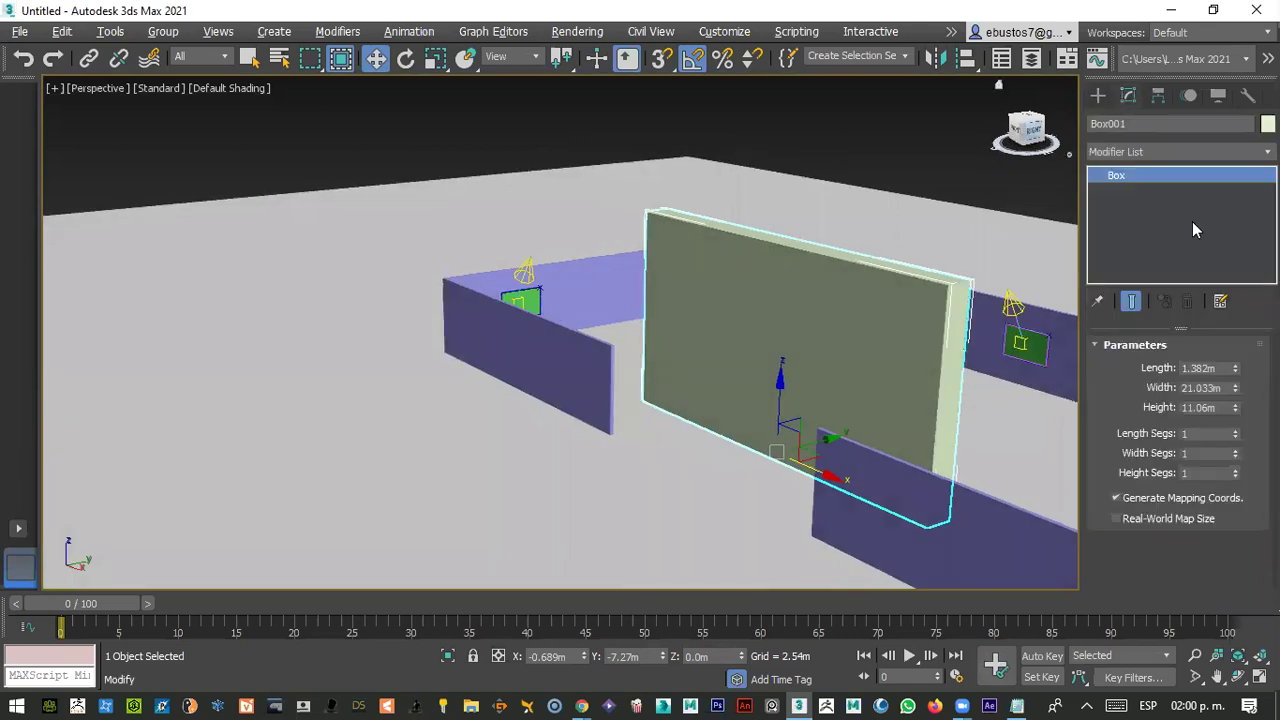
drag(1237, 374, 1232, 407)
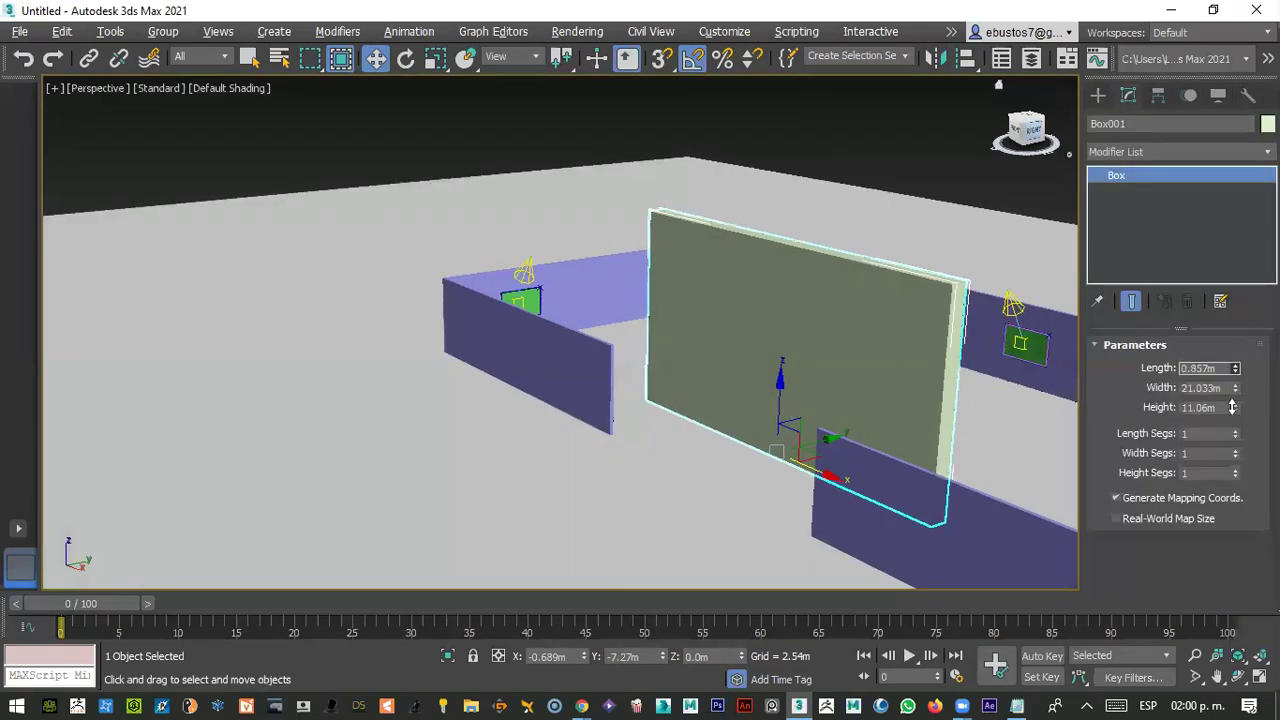
double_click(1198, 369)
text(0.8)
key(Return)
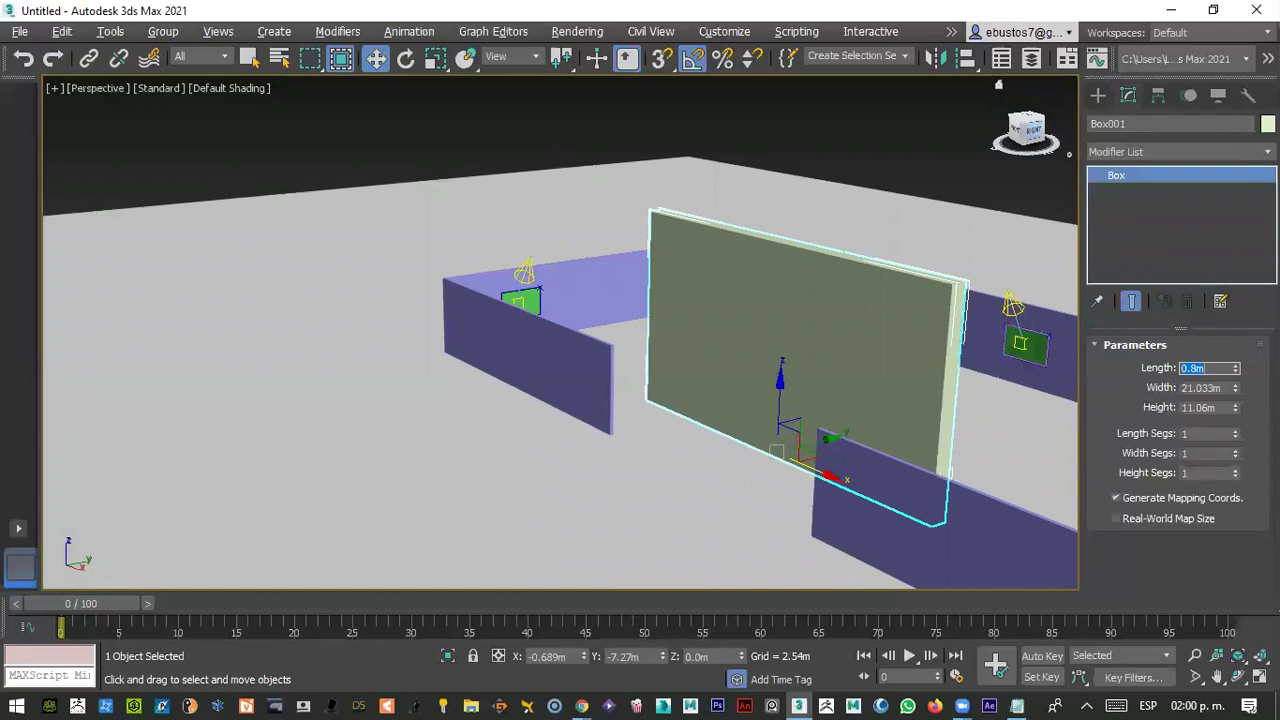
- Set the box's width to 20 m and its height to 8 m
double_click(1200, 389)
drag(1228, 400, 1158, 396)
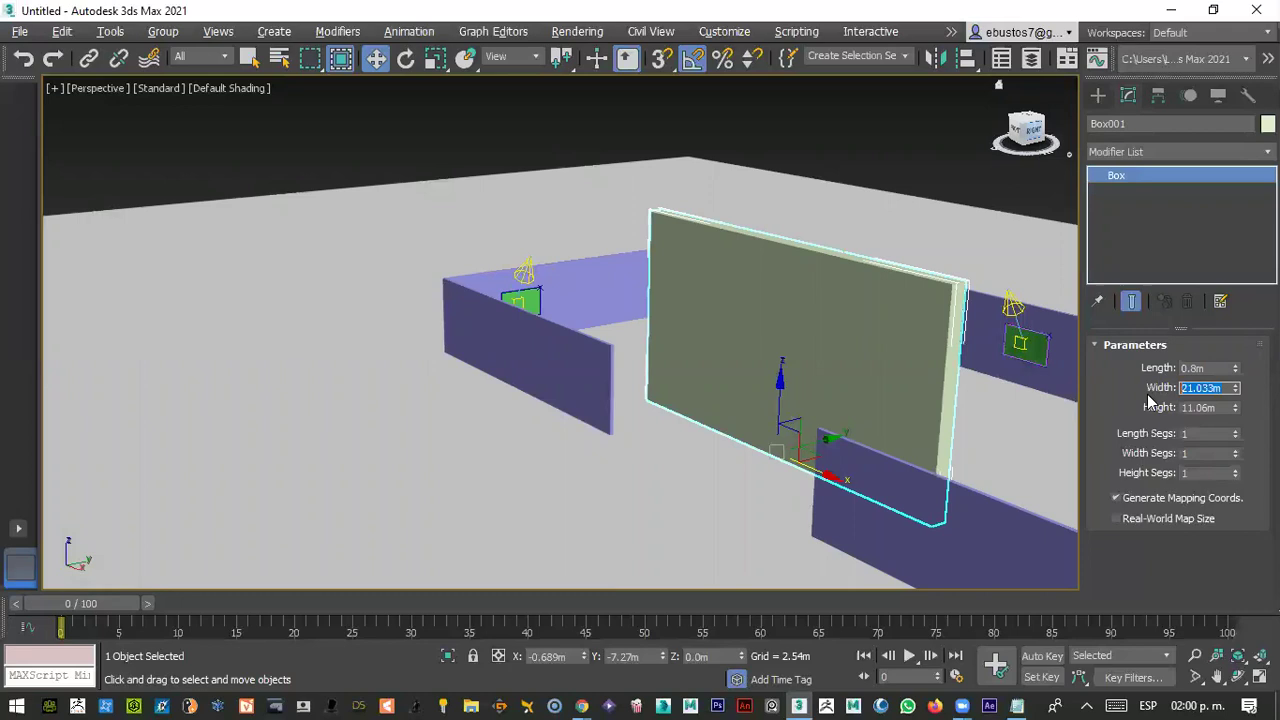
text(20)
key(Return)
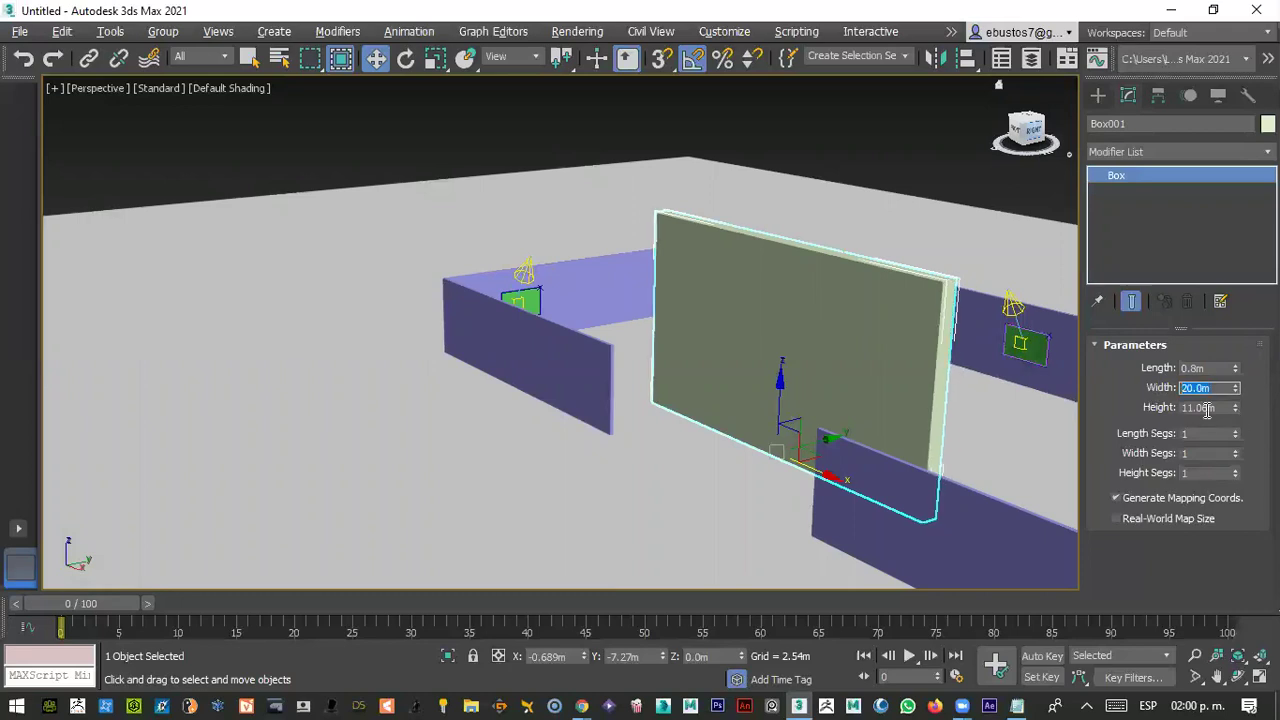
drag(1232, 409, 1146, 415)
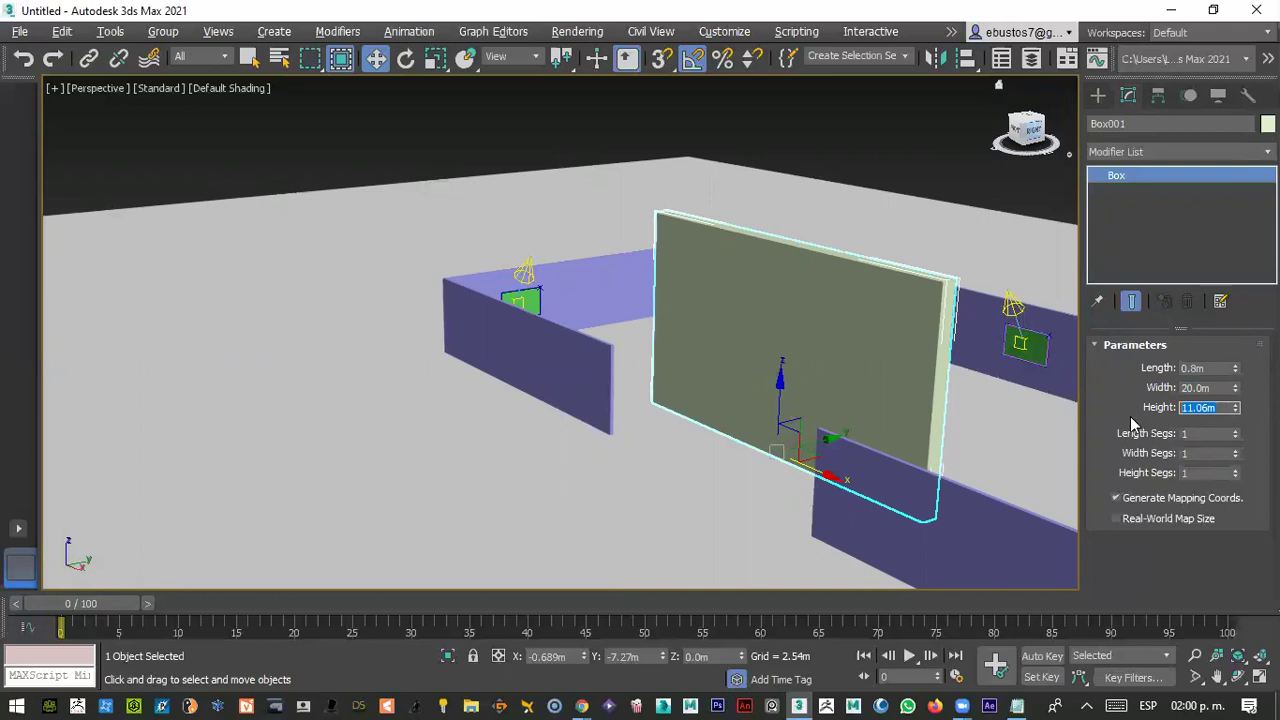
text(8)
key(Return)
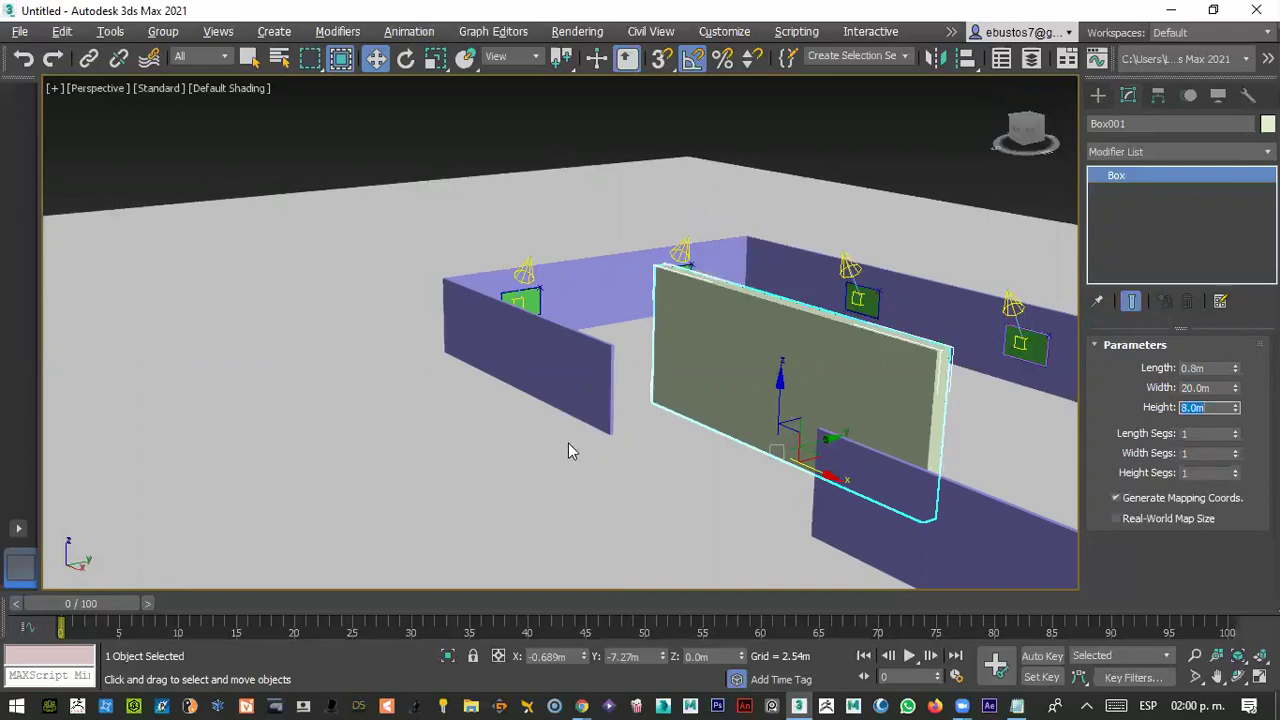
- Open the Material Editor for the room scene
click(1030, 125)
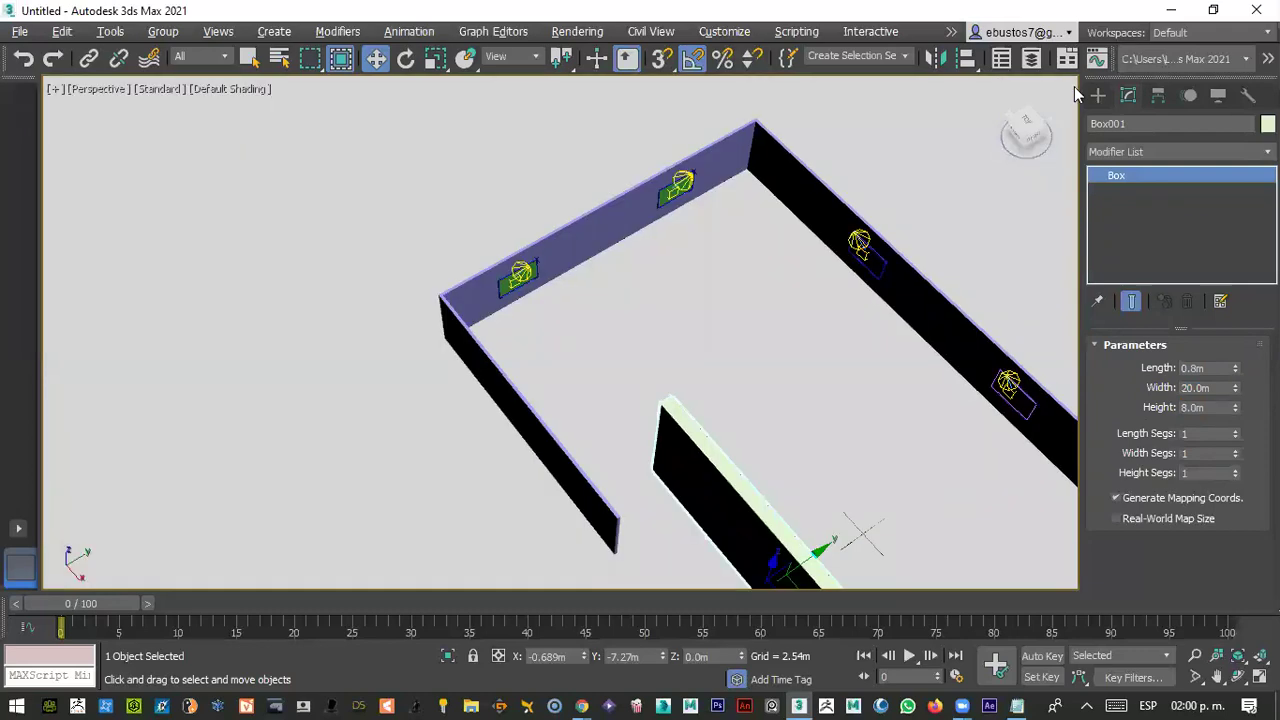
click(1038, 140)
mouse_move(1030, 135)
mouse_down()
mouse_move(1030, 150)
mouse_move(1030, 135)
mouse_up()
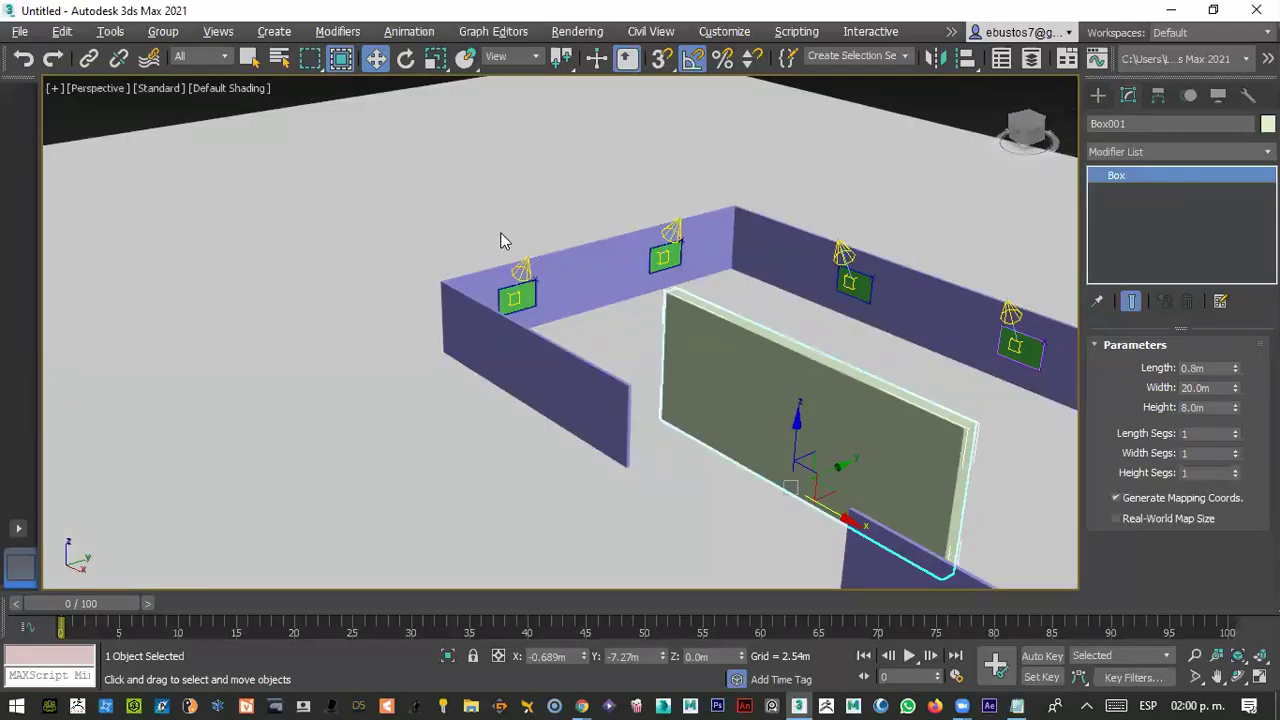
scroll(565, 256, up, 3)
scroll(556, 248, up, 2)
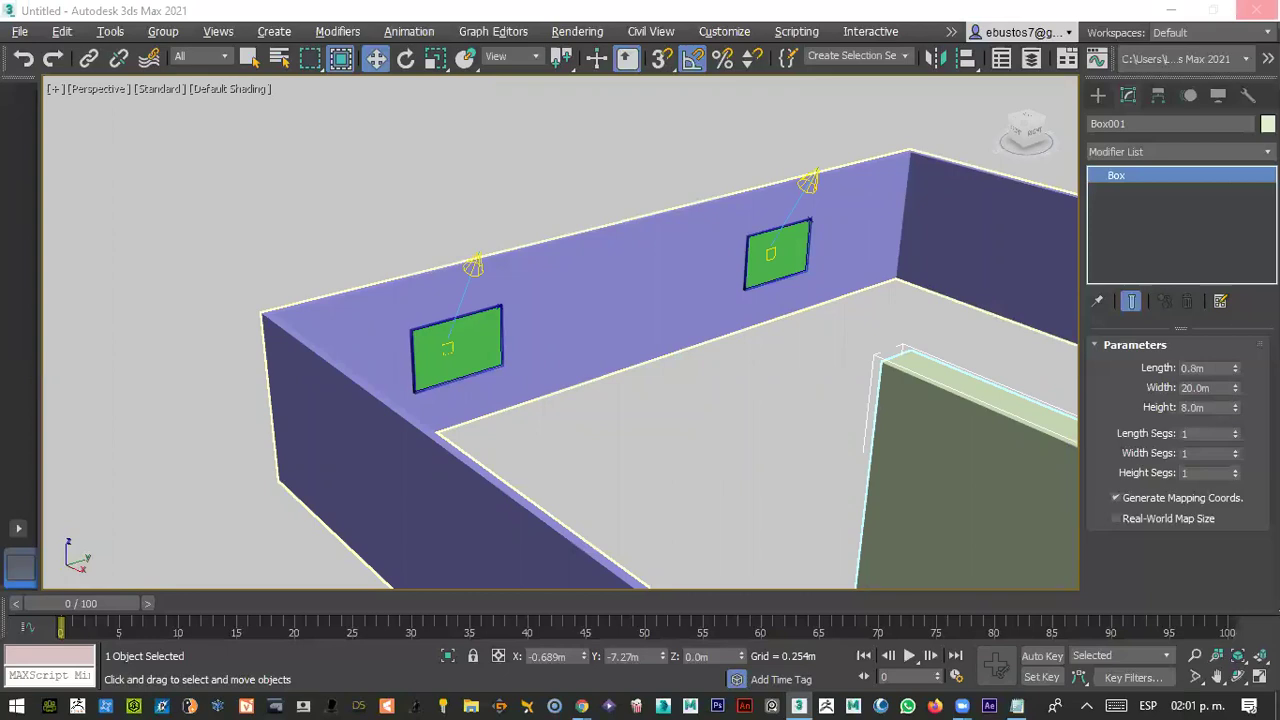
key(m)
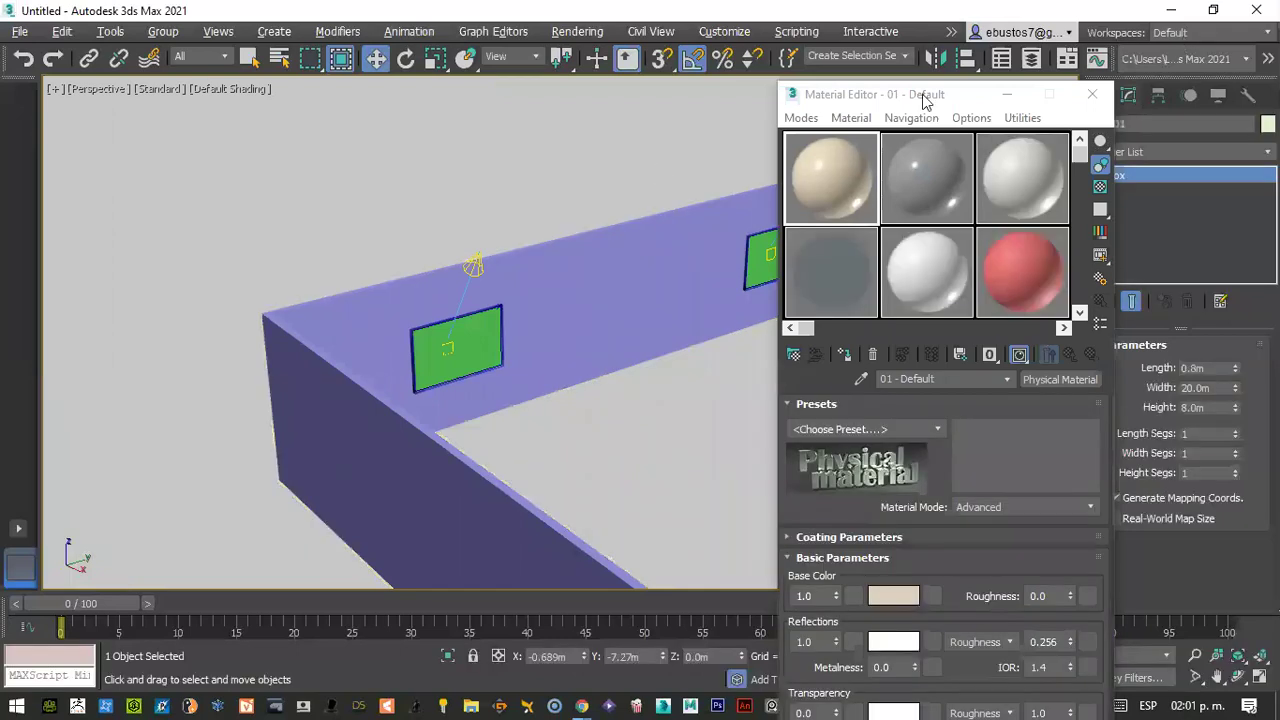
drag(924, 100, 563, 142)
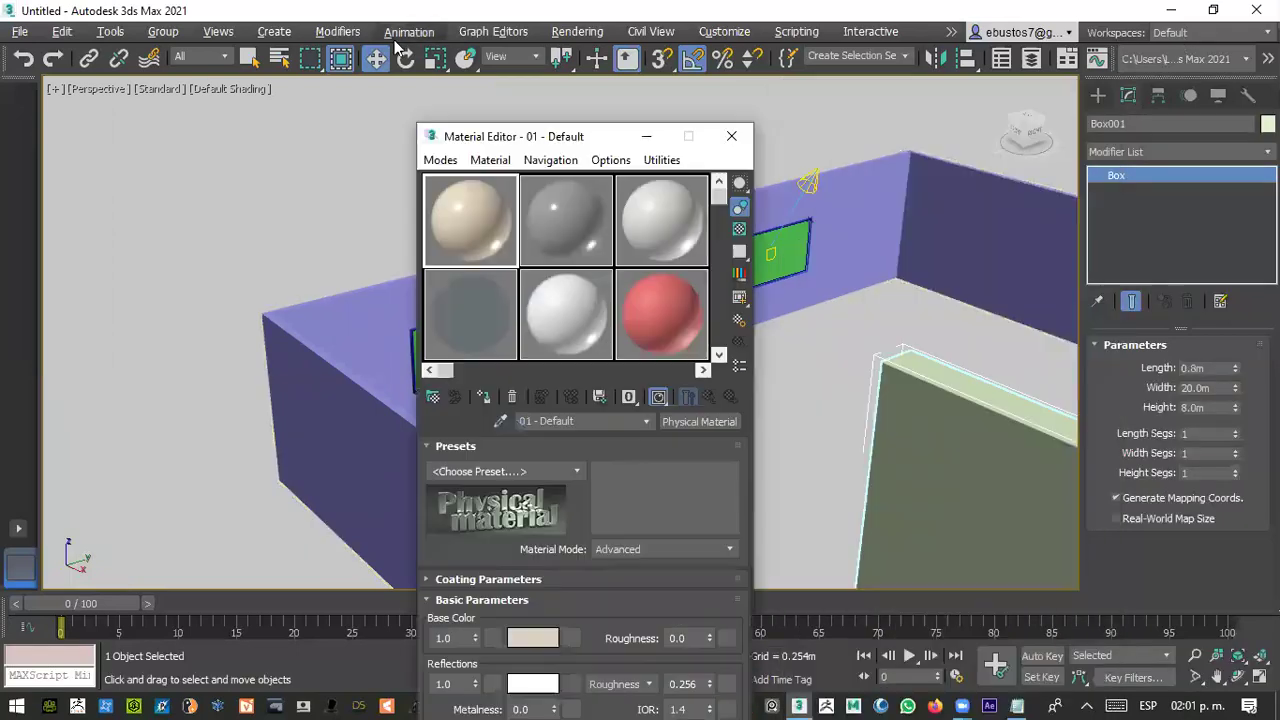
- Set the production renderer to Scanline Renderer in the render setup
click(579, 36)
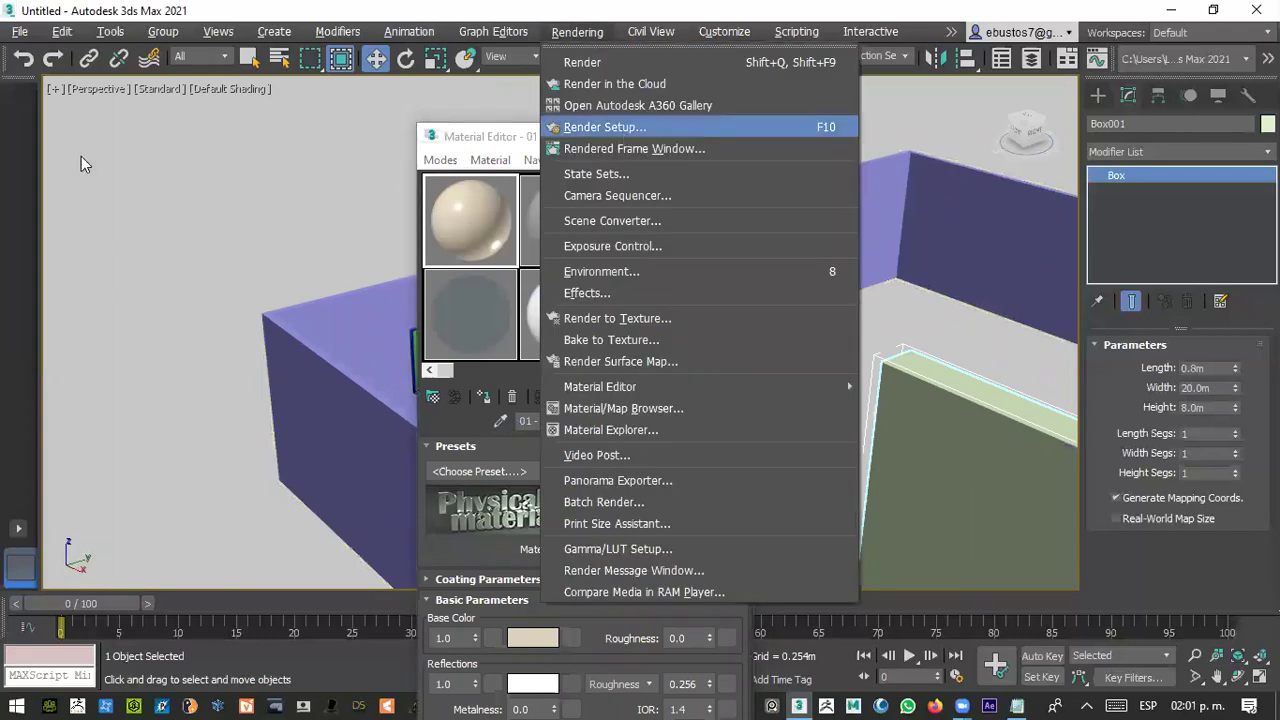
key(Escape)
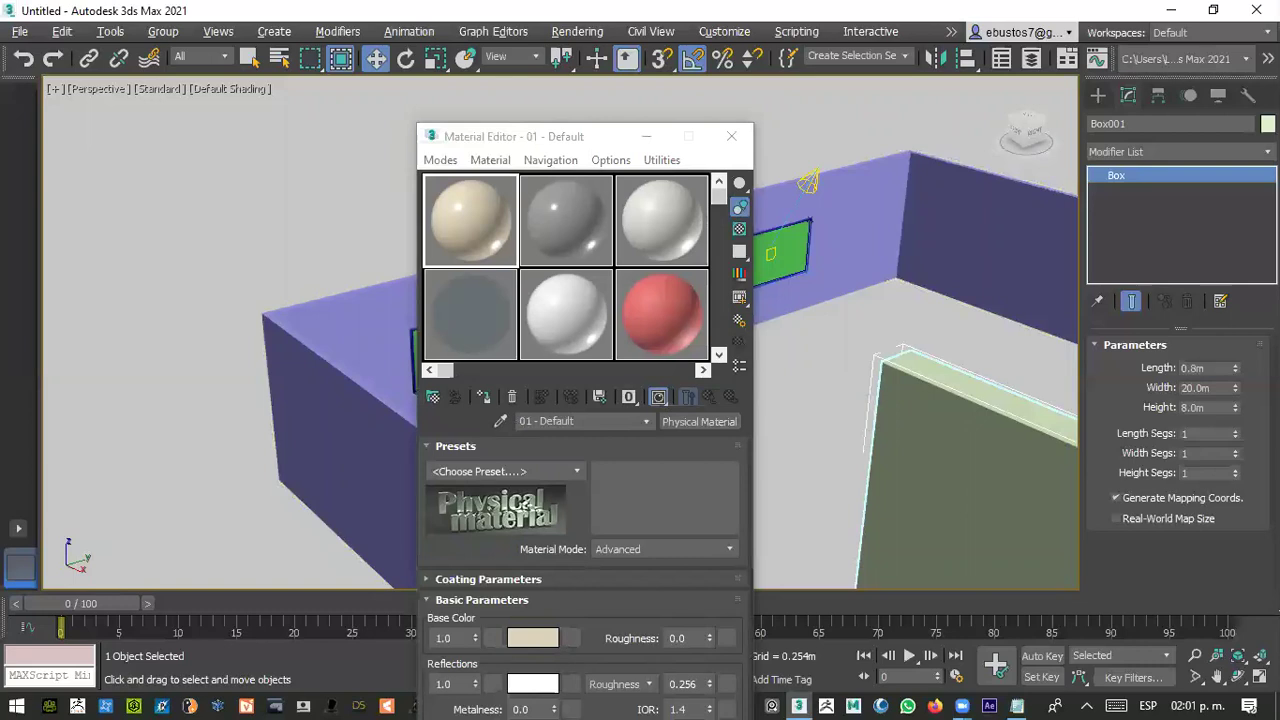
key(F10)
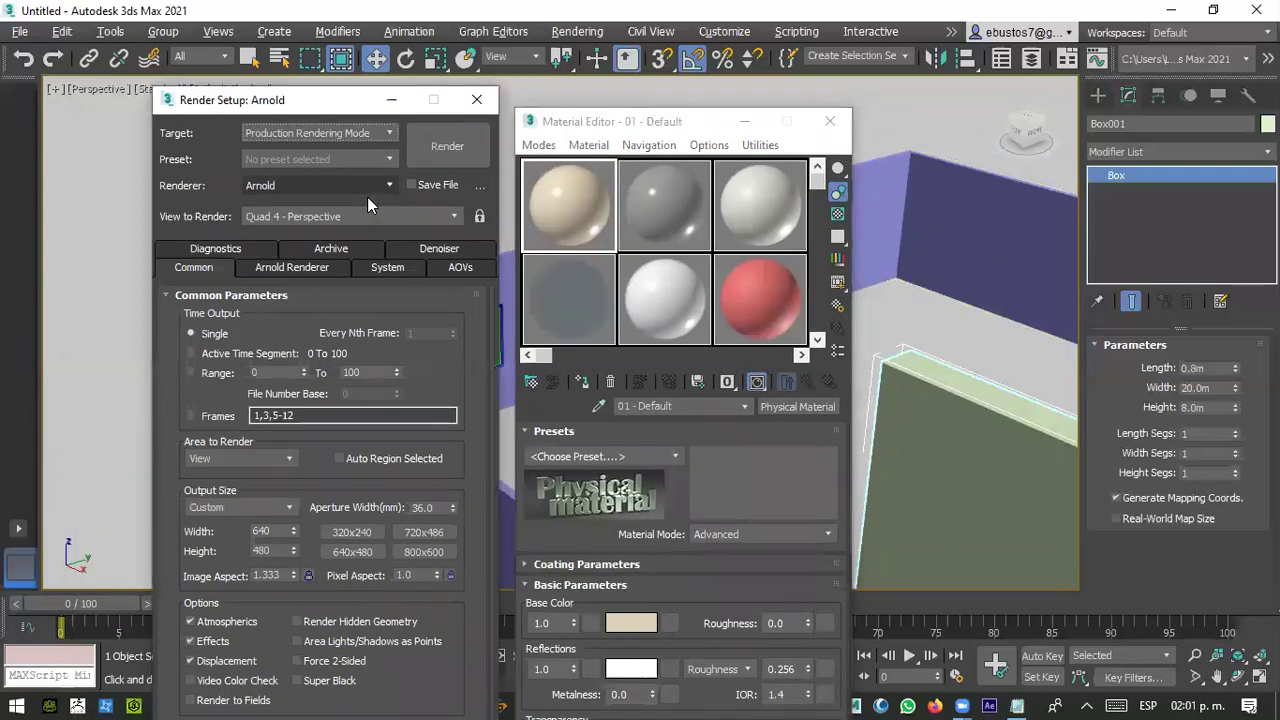
click(367, 189)
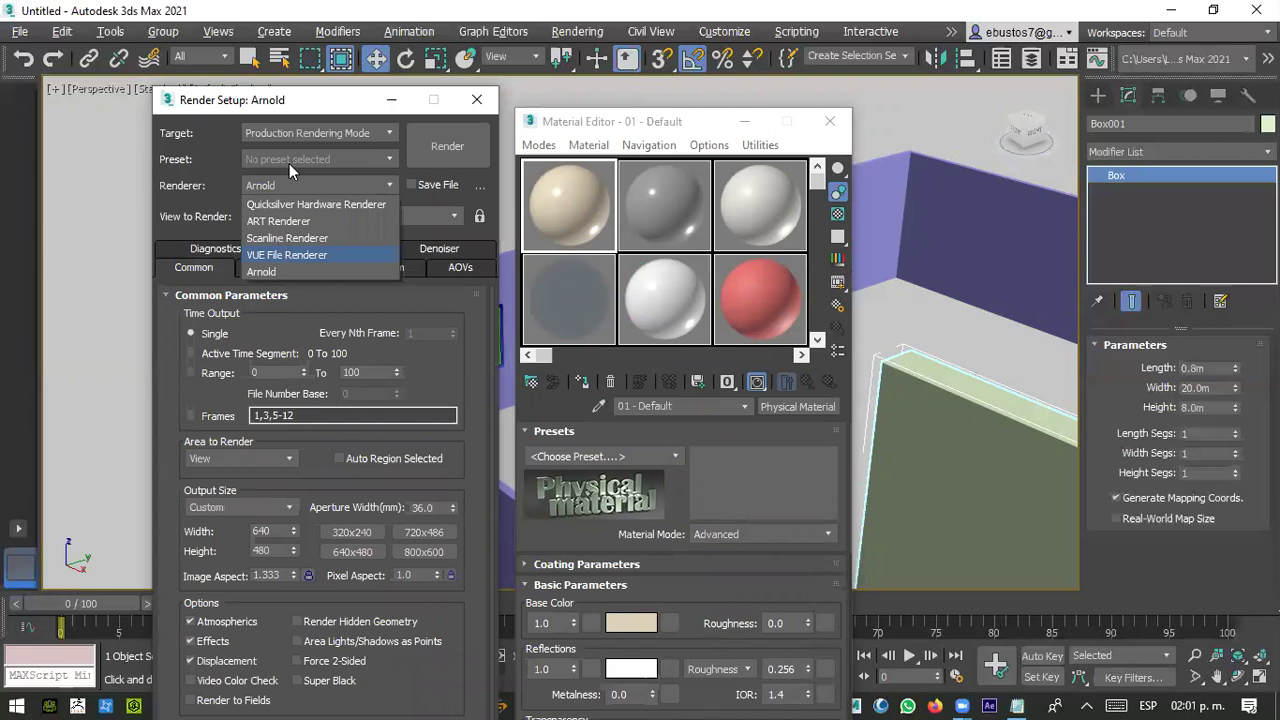
click(280, 238)
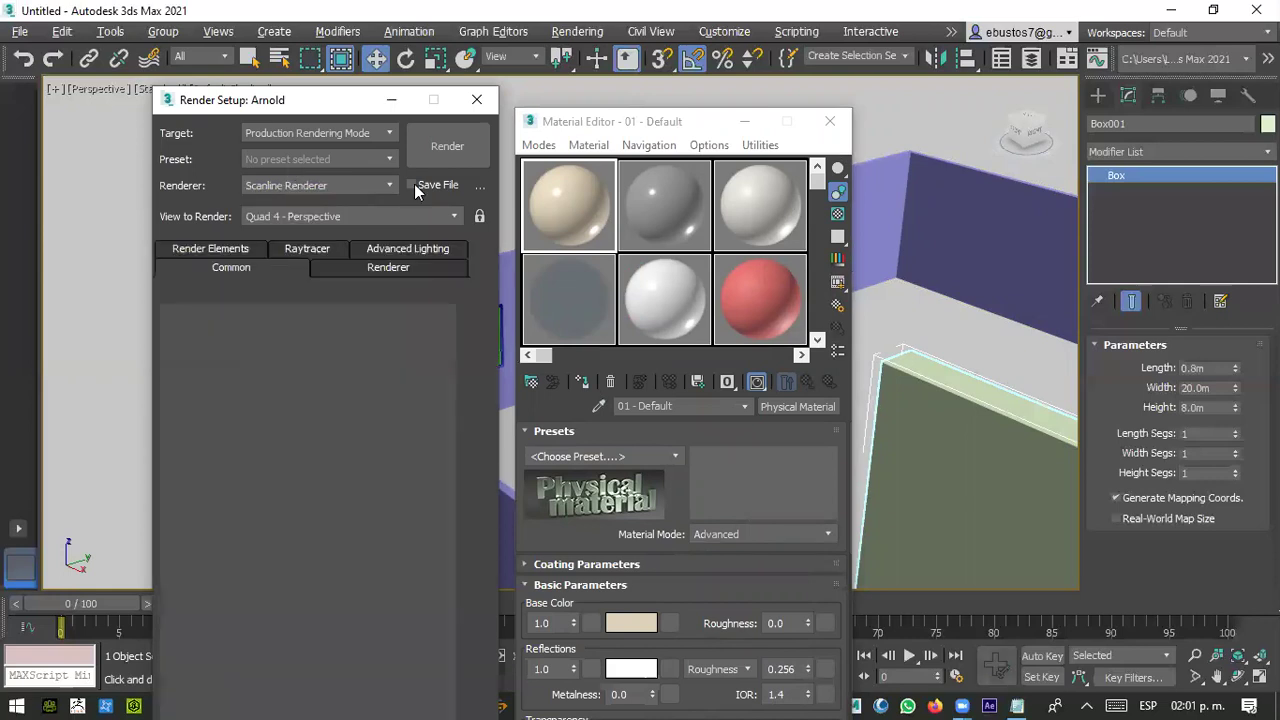
- Choose Light Tracer as the advanced lighting plug-in, close the render setup and return to the Material Editor
click(370, 250)
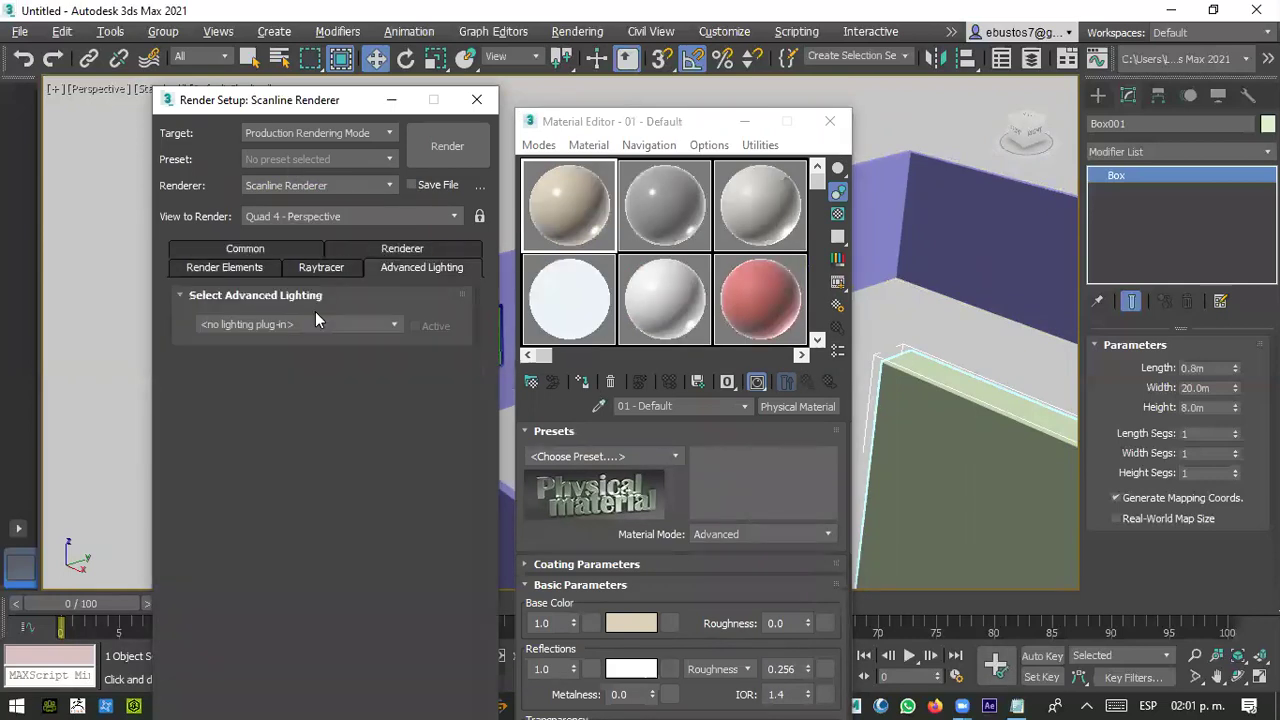
click(246, 326)
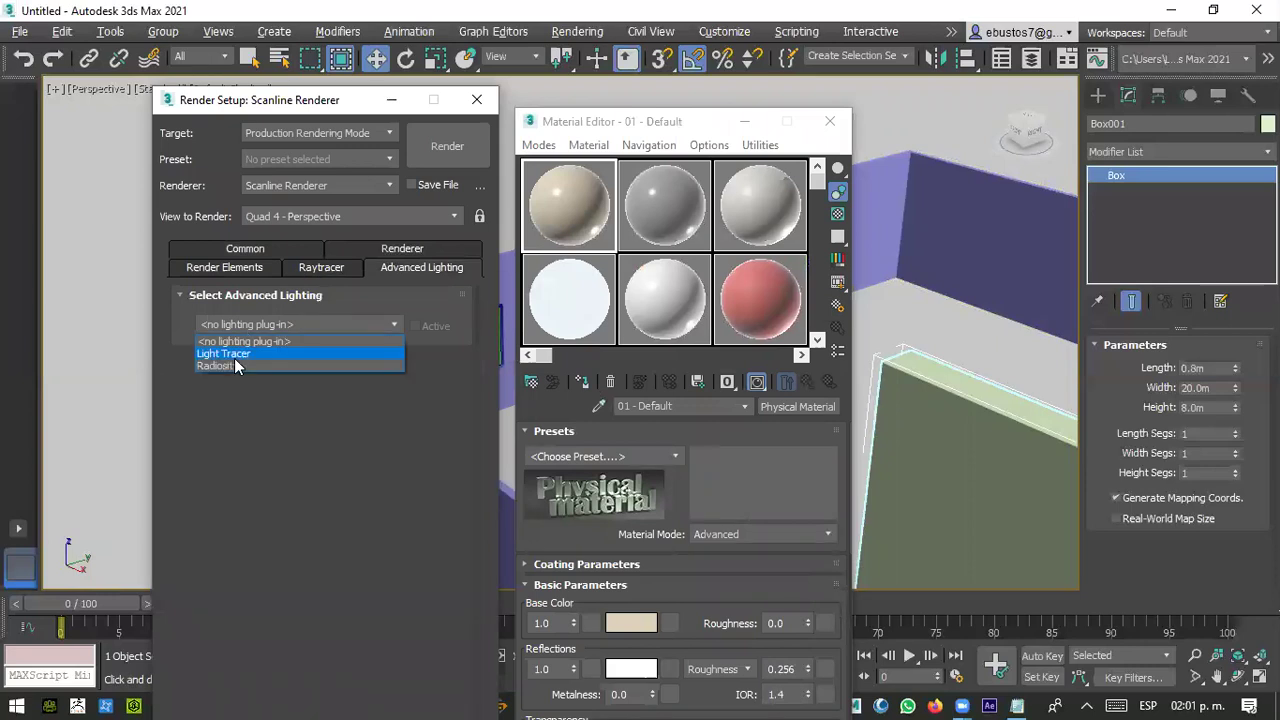
click(250, 353)
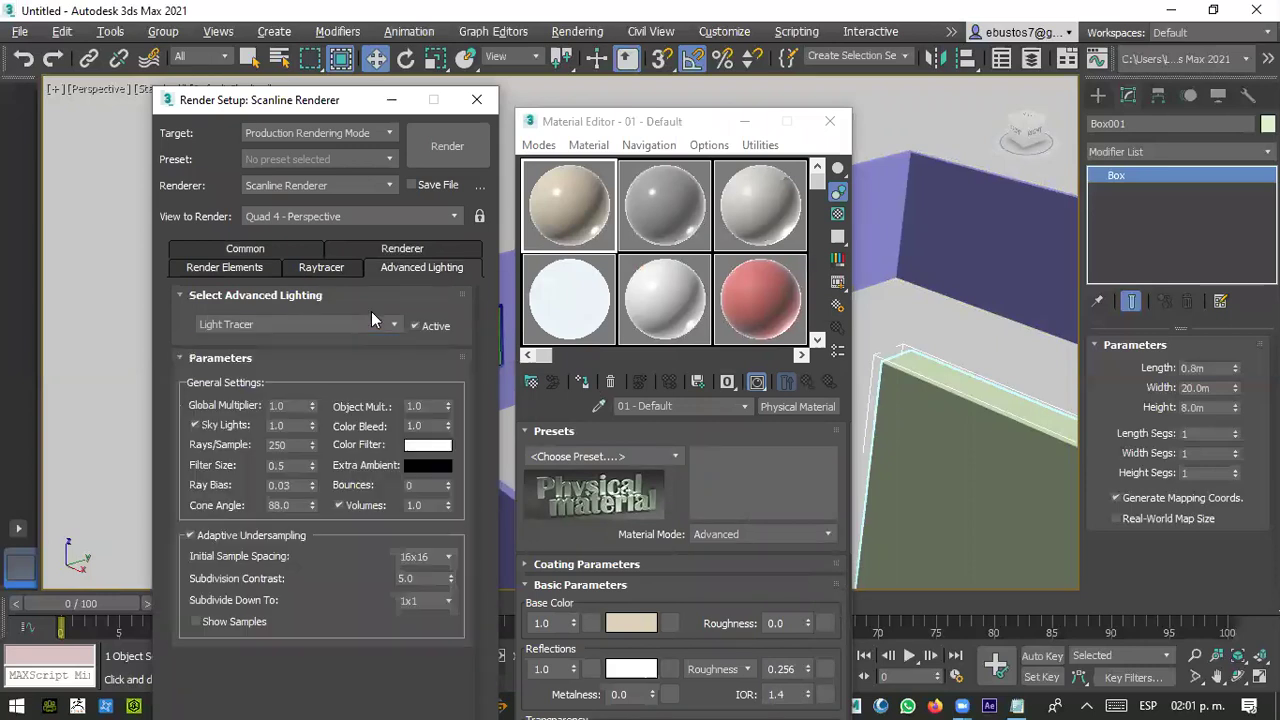
click(477, 100)
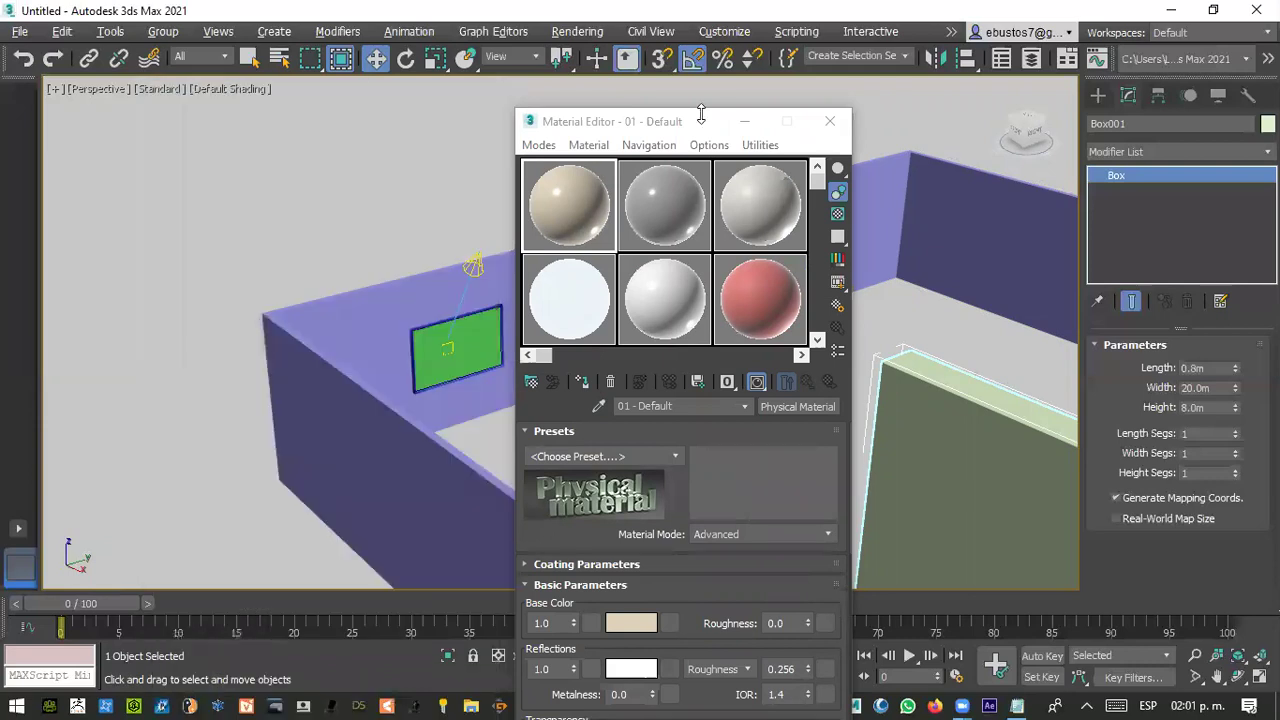
drag(701, 113, 609, 73)
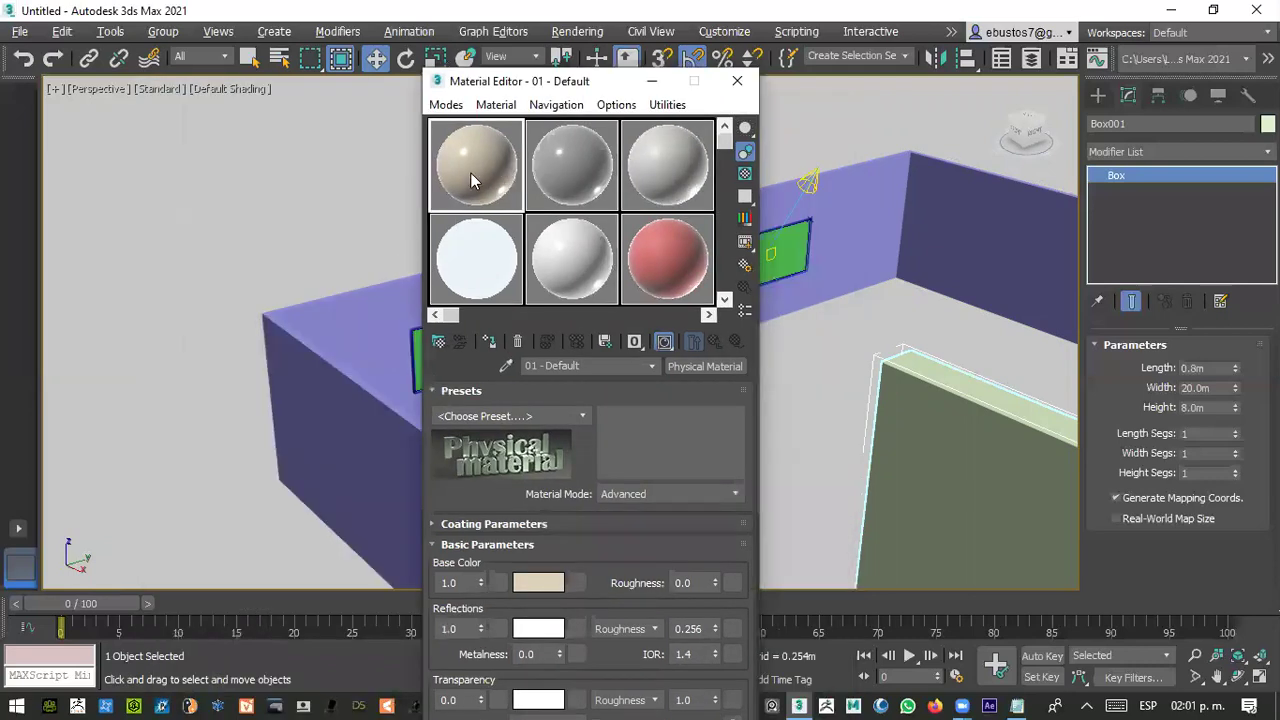
- Change the first sample material's type from Physical Material to the Scanline type Standard (Legacy)
click(697, 368)
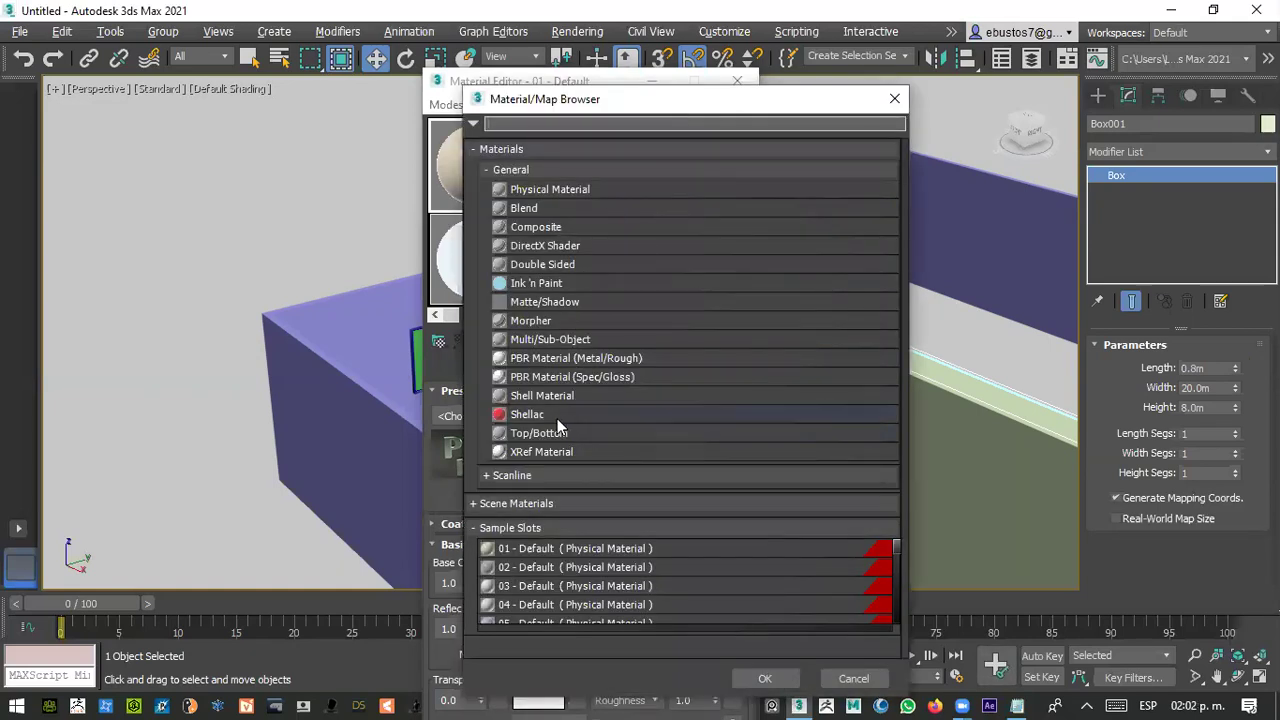
click(487, 171)
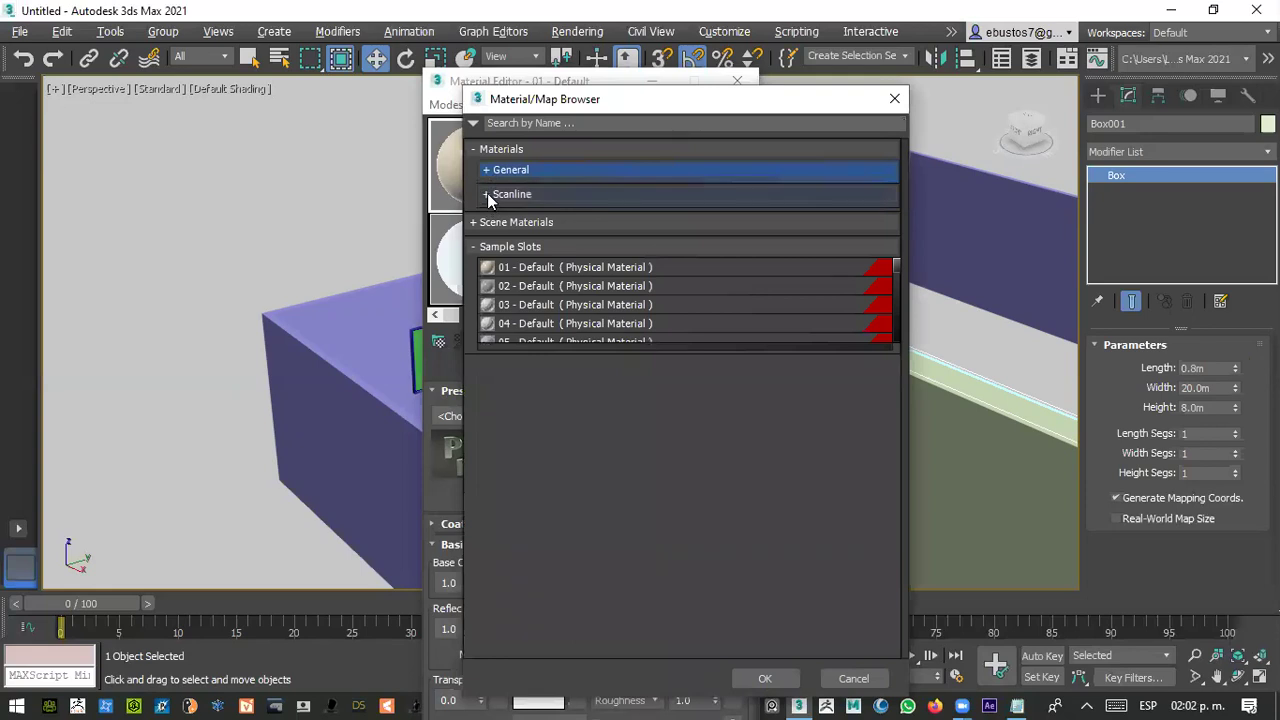
click(477, 224)
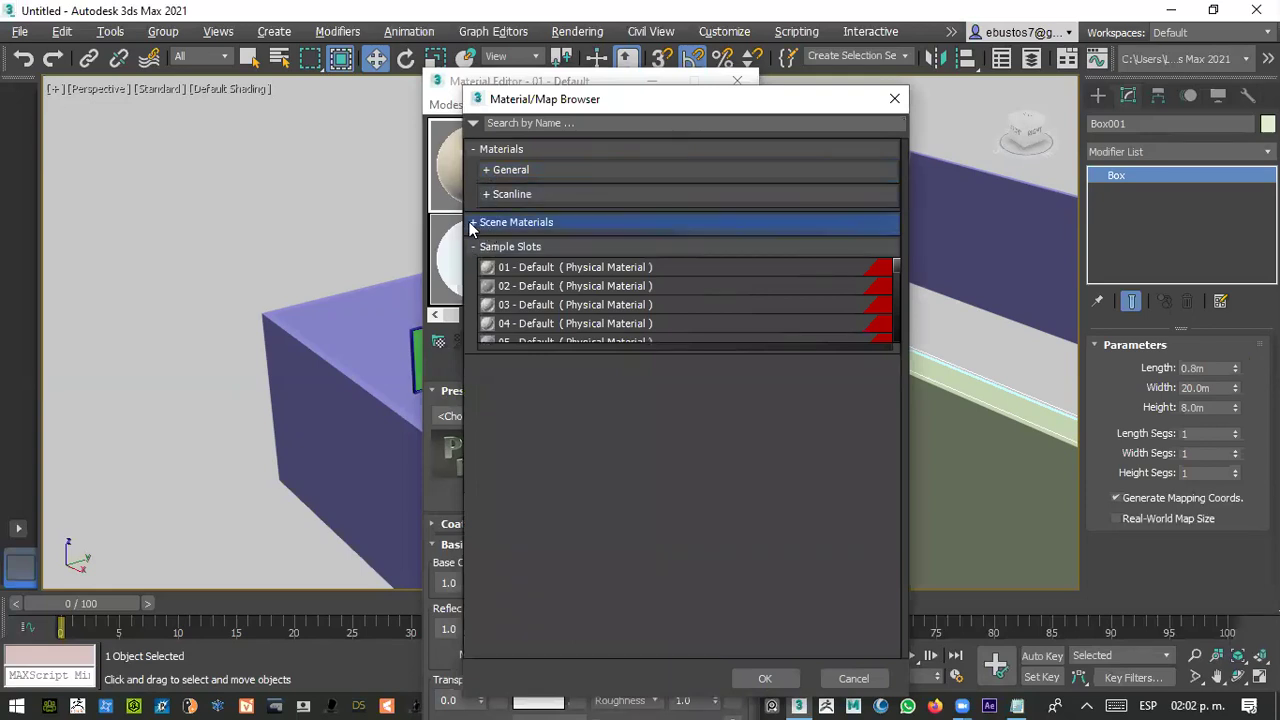
click(477, 224)
click(470, 245)
click(470, 245)
click(470, 245)
click(487, 169)
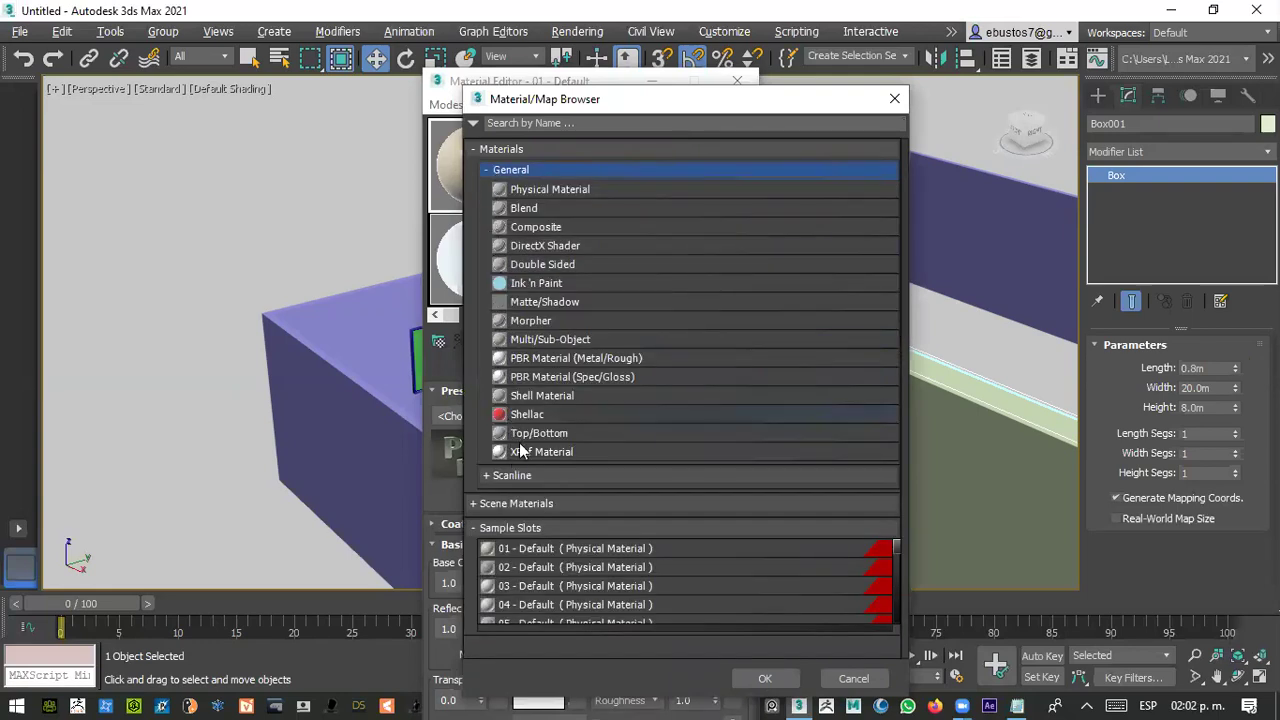
click(497, 477)
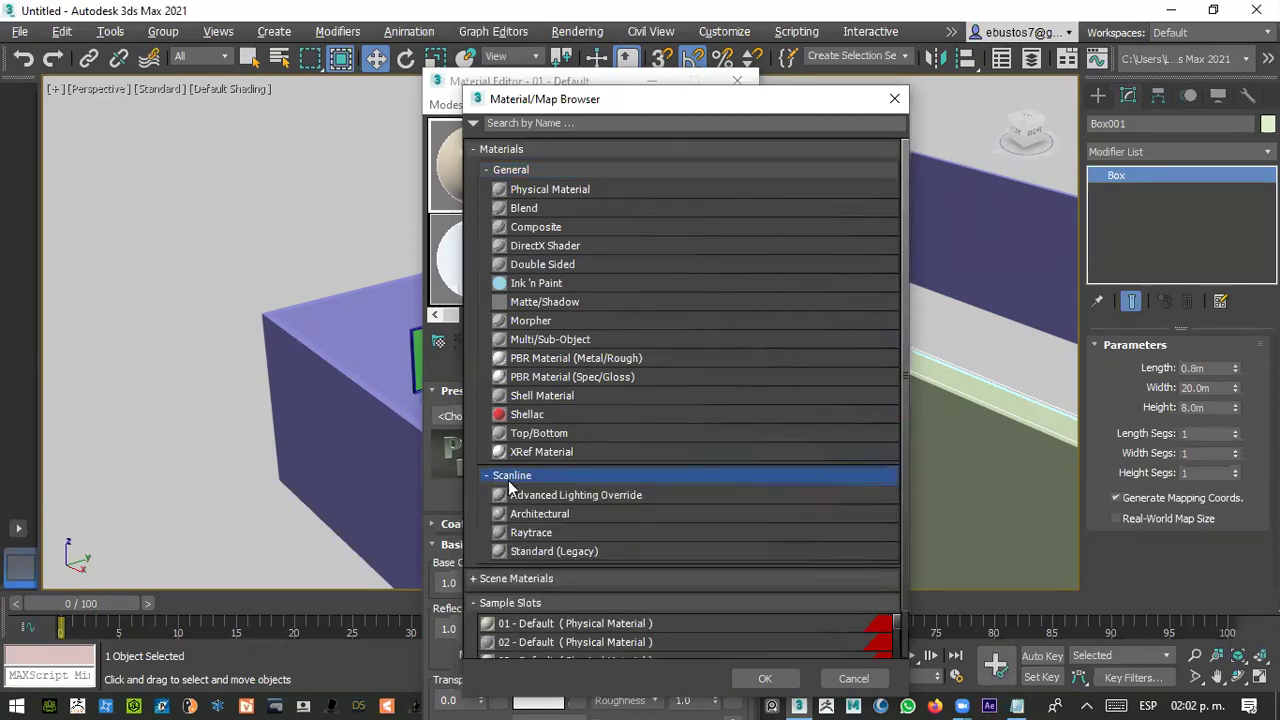
click(521, 555)
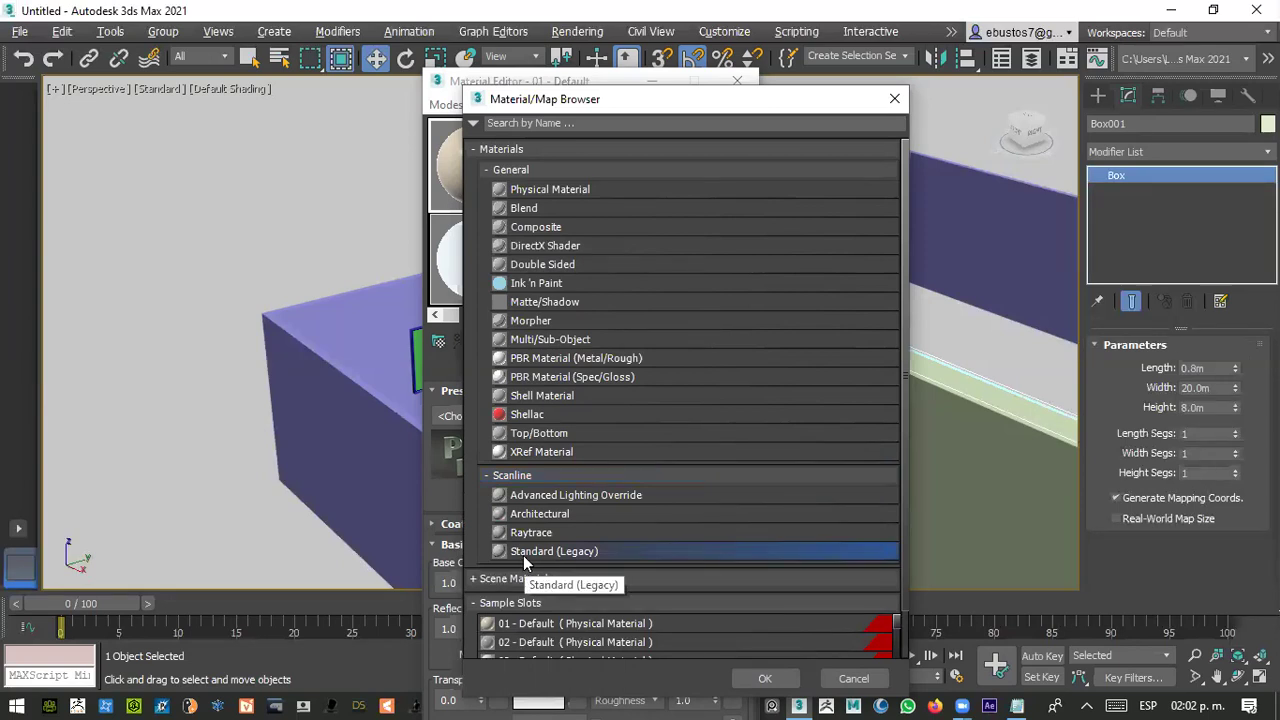
key(Escape)
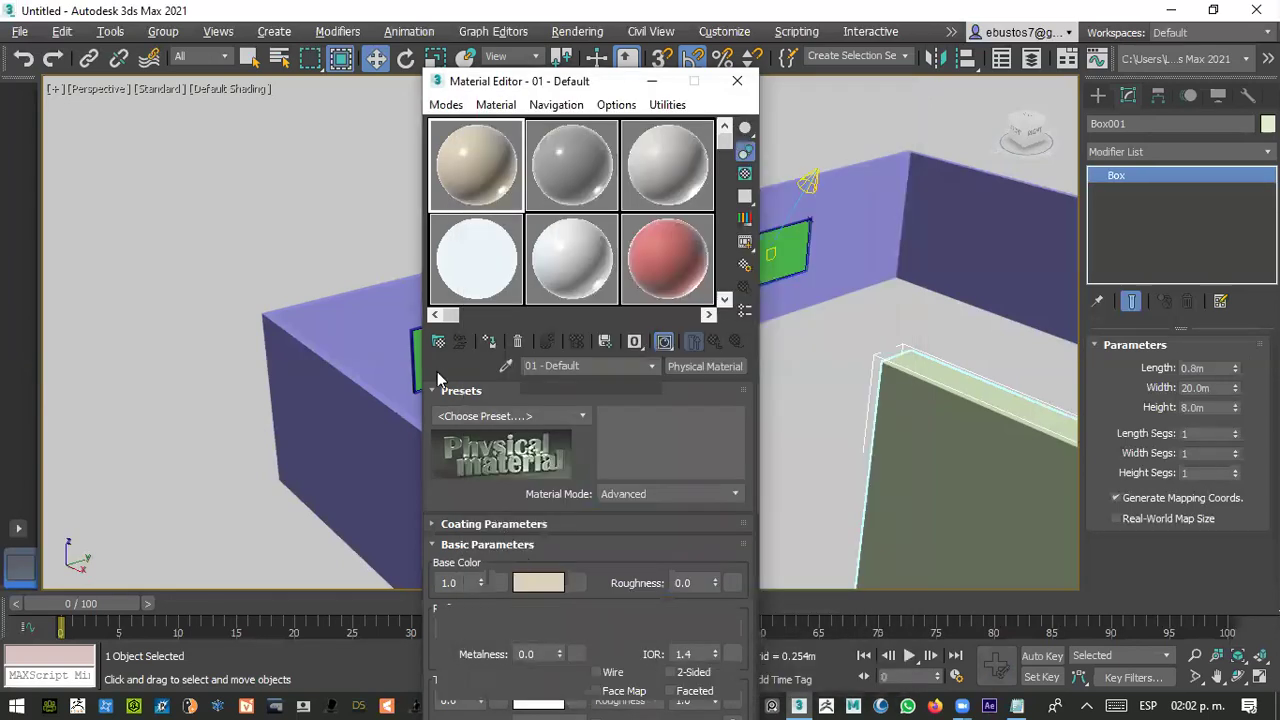
- Copy the first sample's Standard (Legacy) material onto the second and third sample slots
click(559, 164)
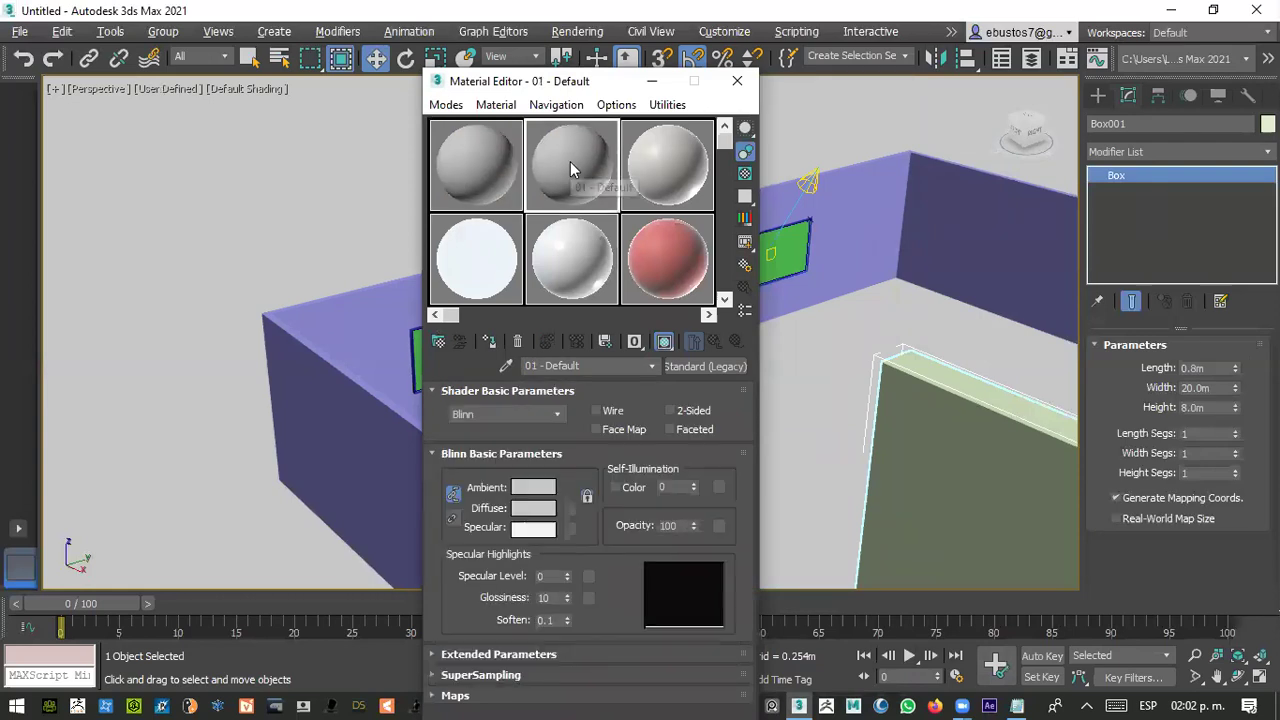
click(671, 172)
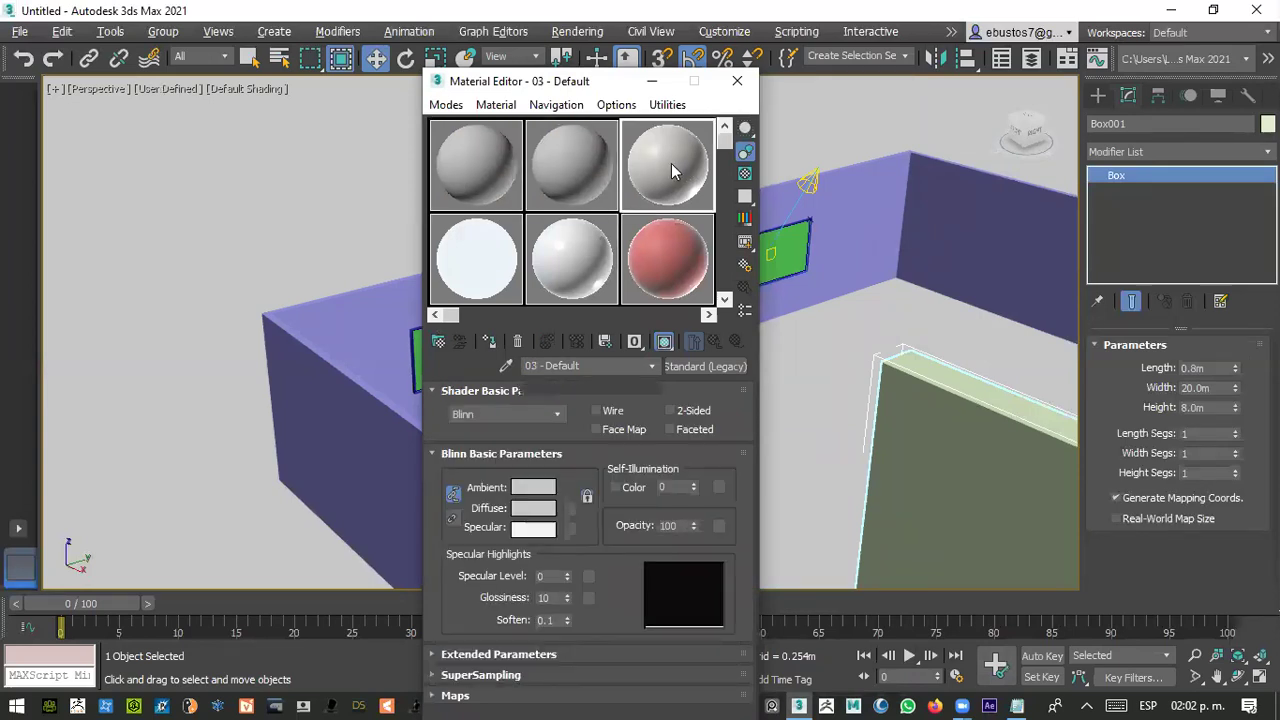
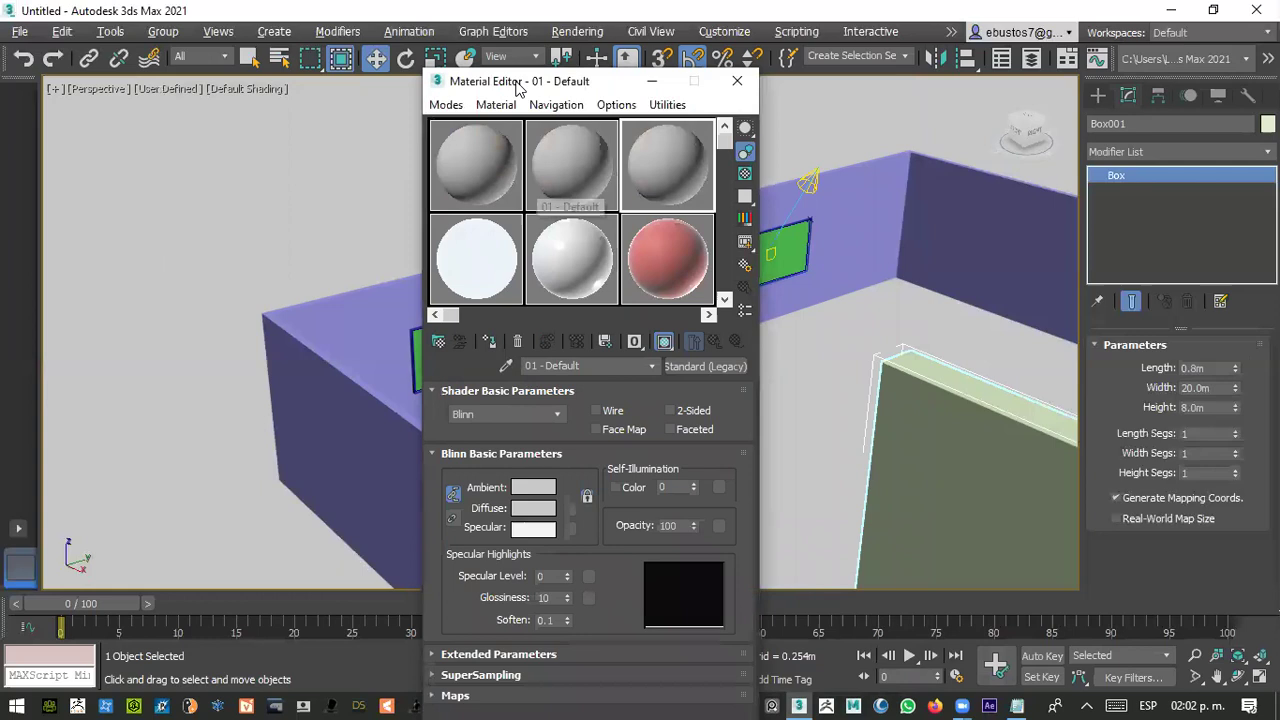
click(651, 258)
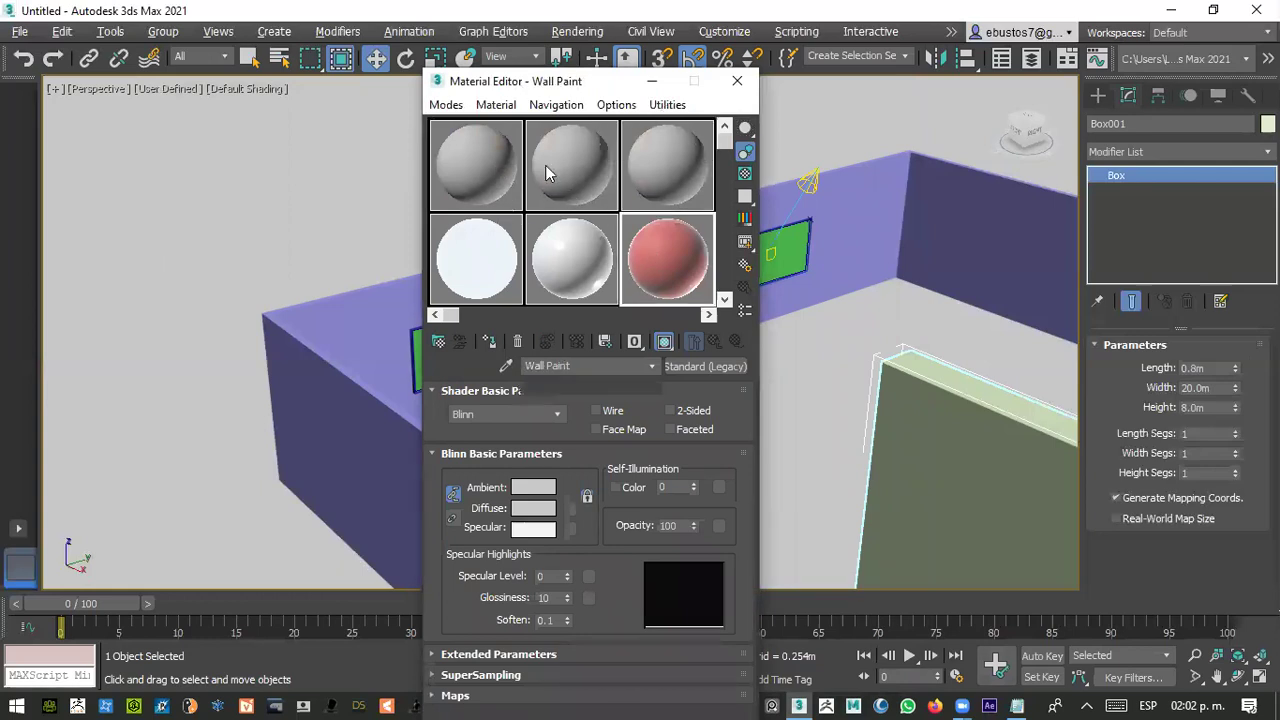
click(468, 250)
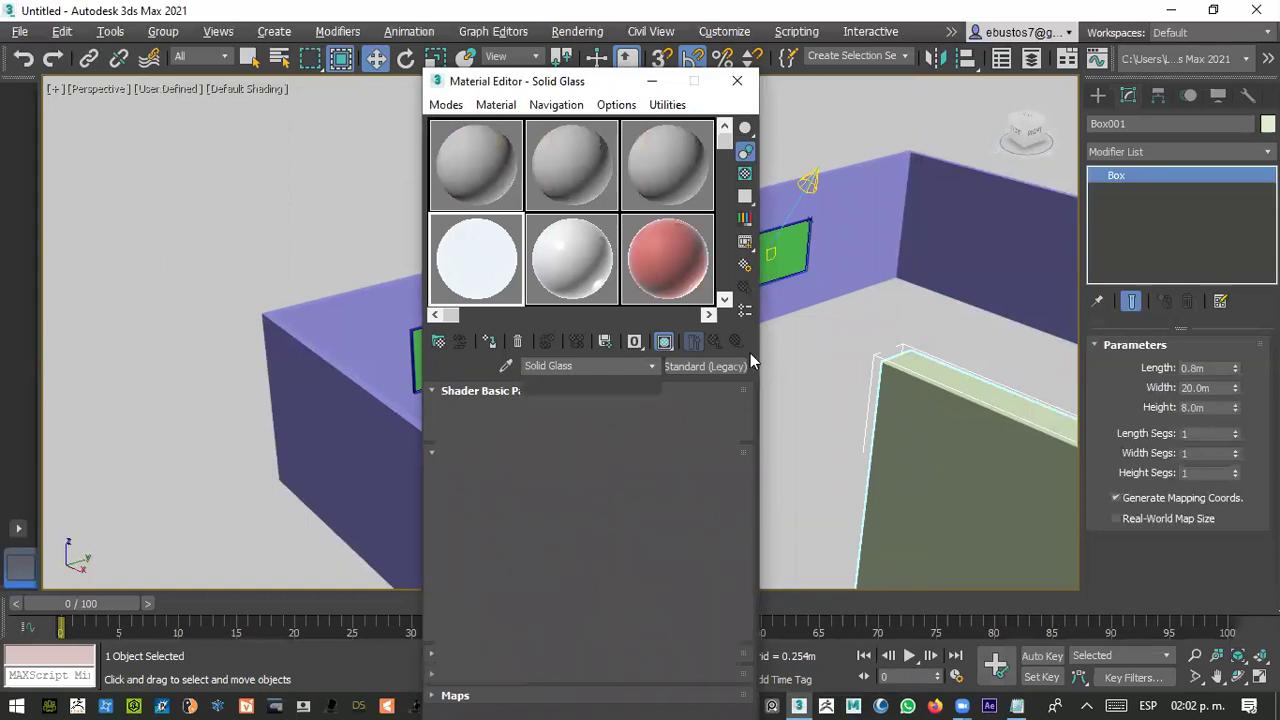
click(667, 259)
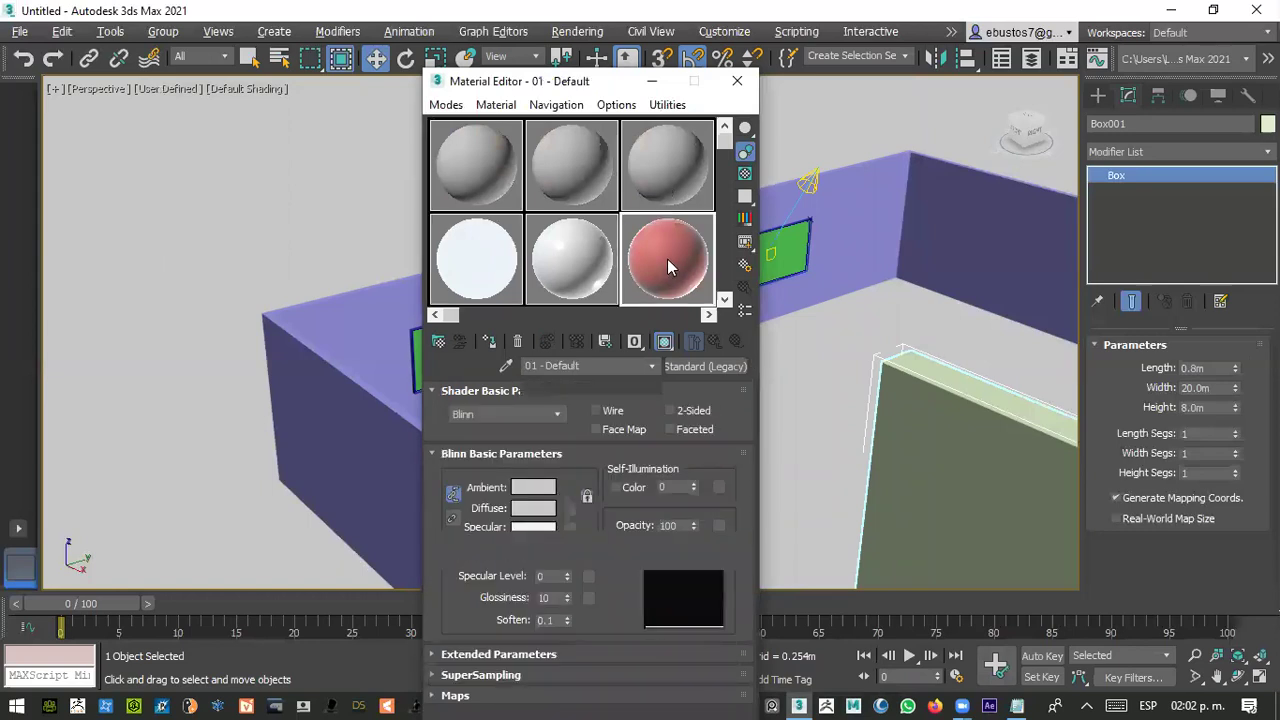
click(654, 150)
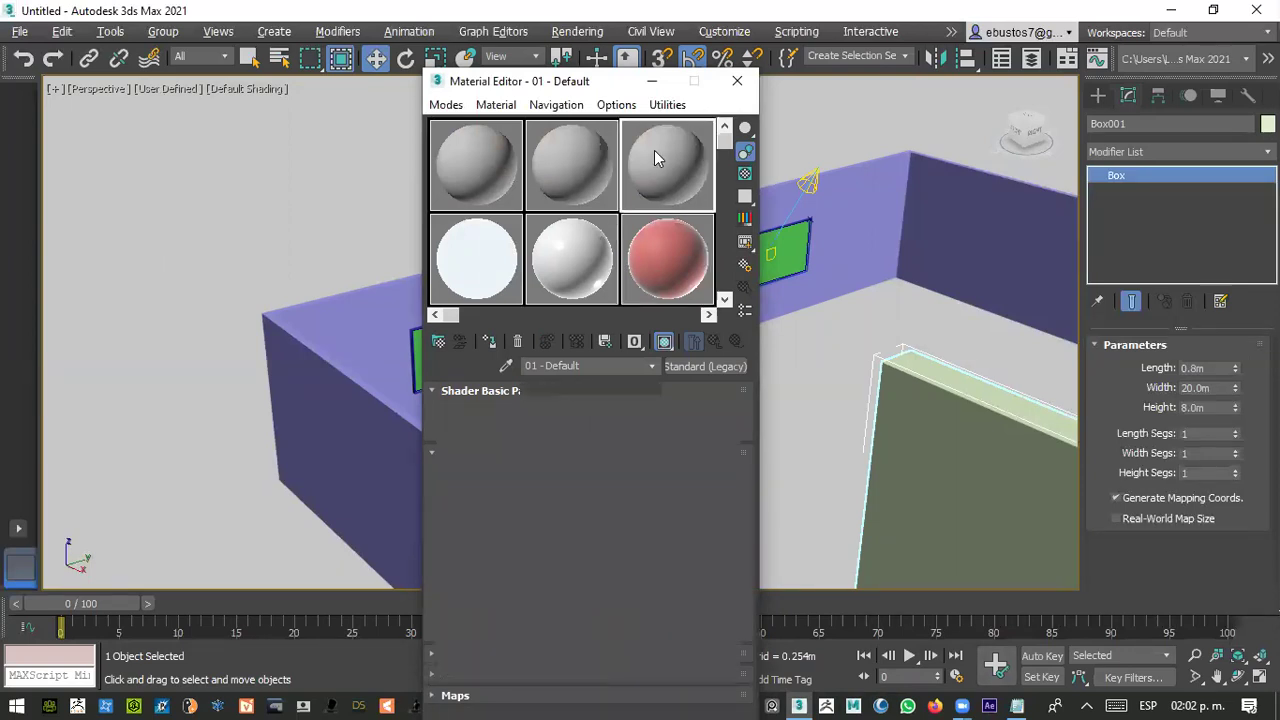
click(671, 253)
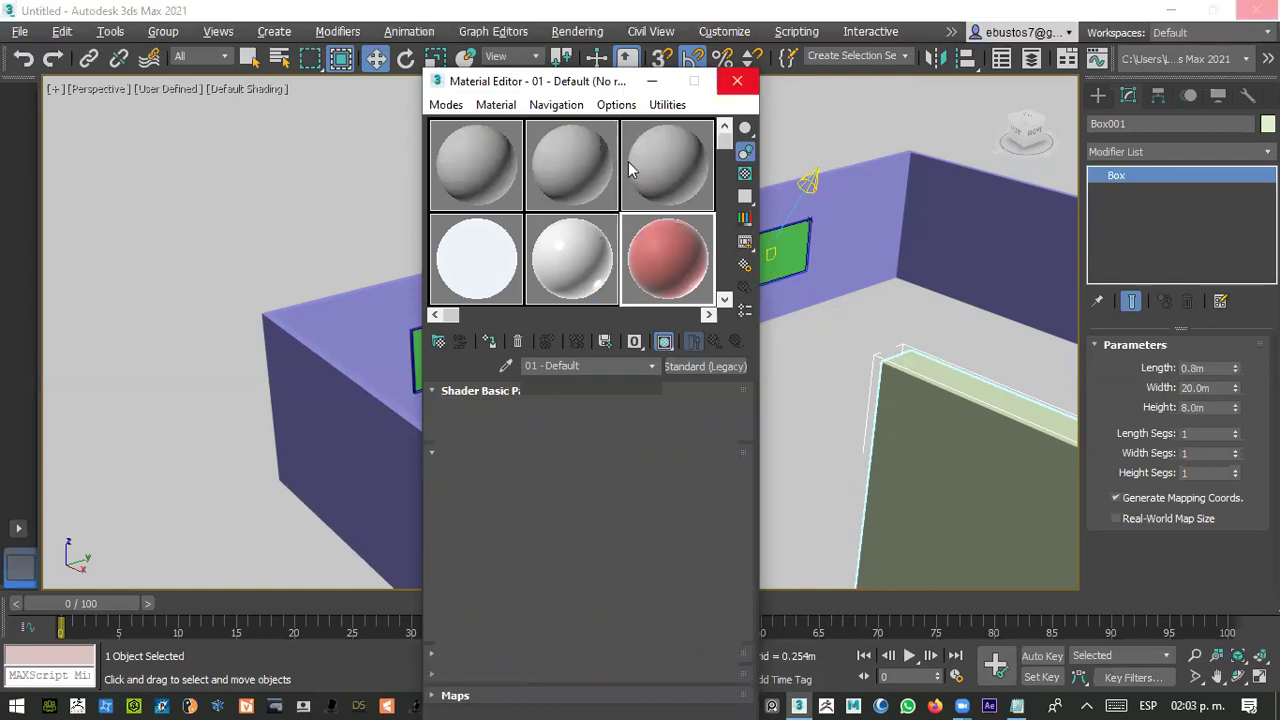
- Reopen the Material Editor and copy the Standard (Legacy) material onto the three lower-row sample slots
click(737, 80)
key(m)
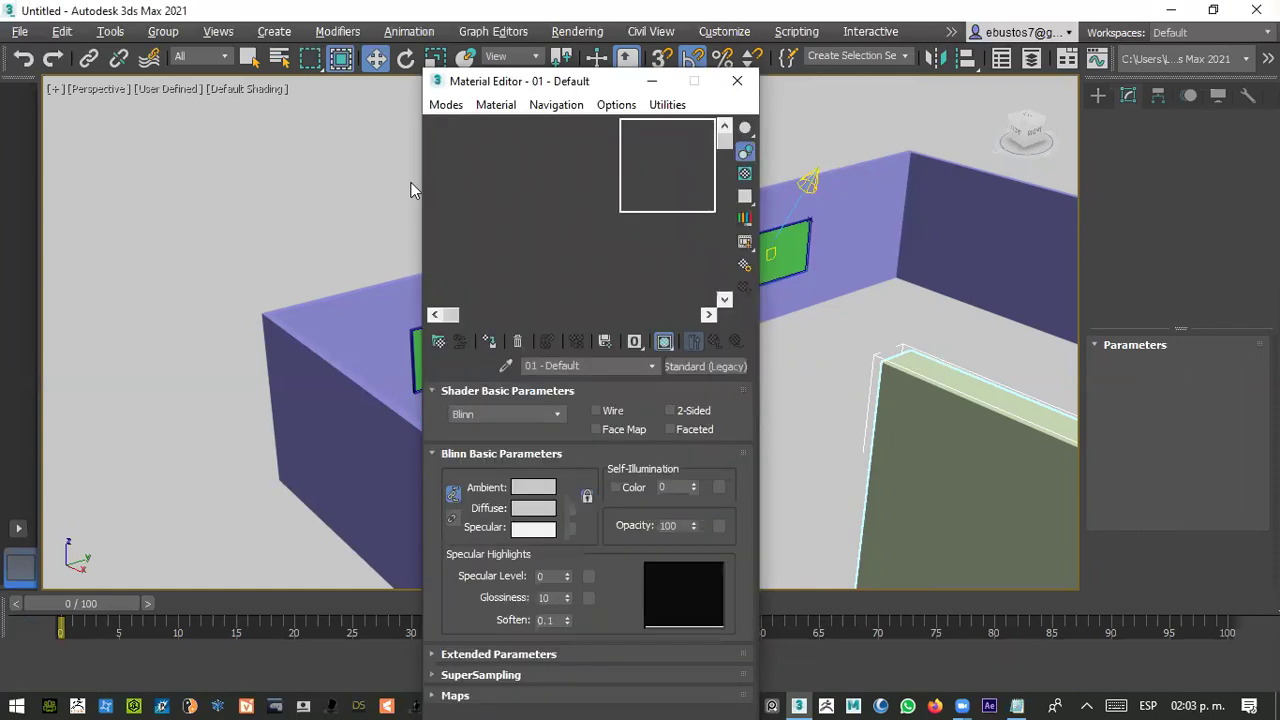
click(562, 252)
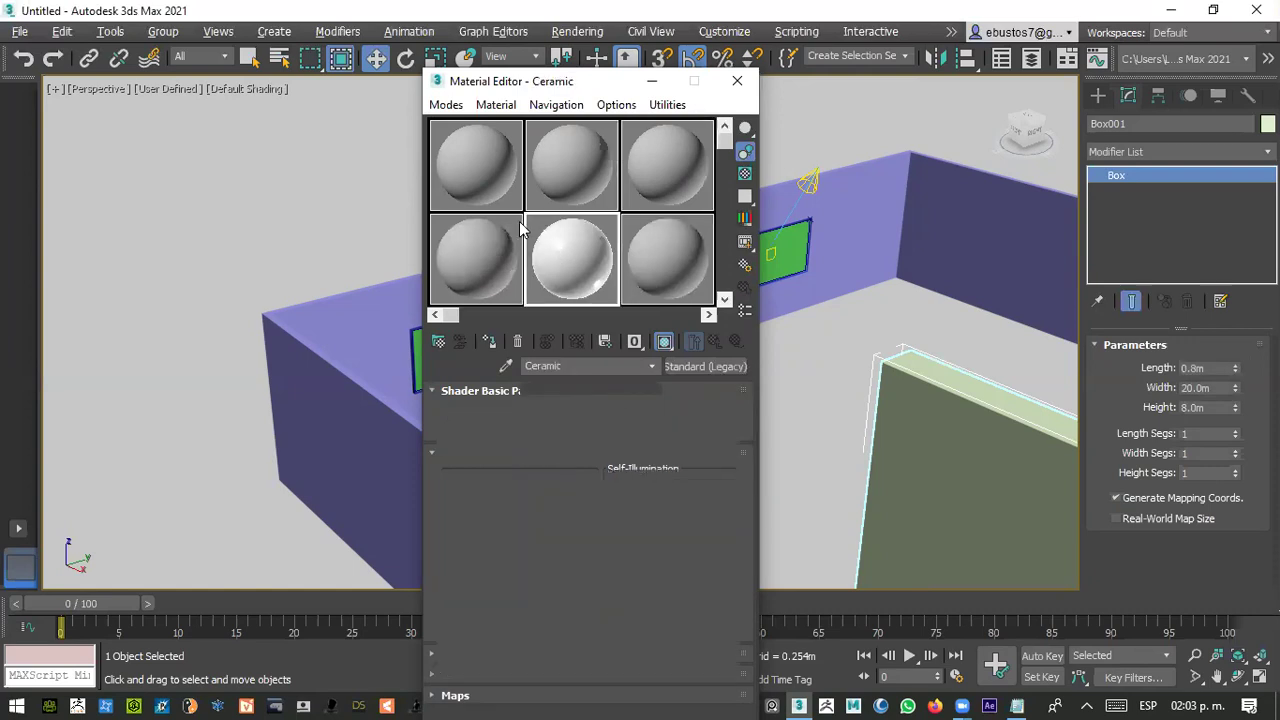
click(497, 188)
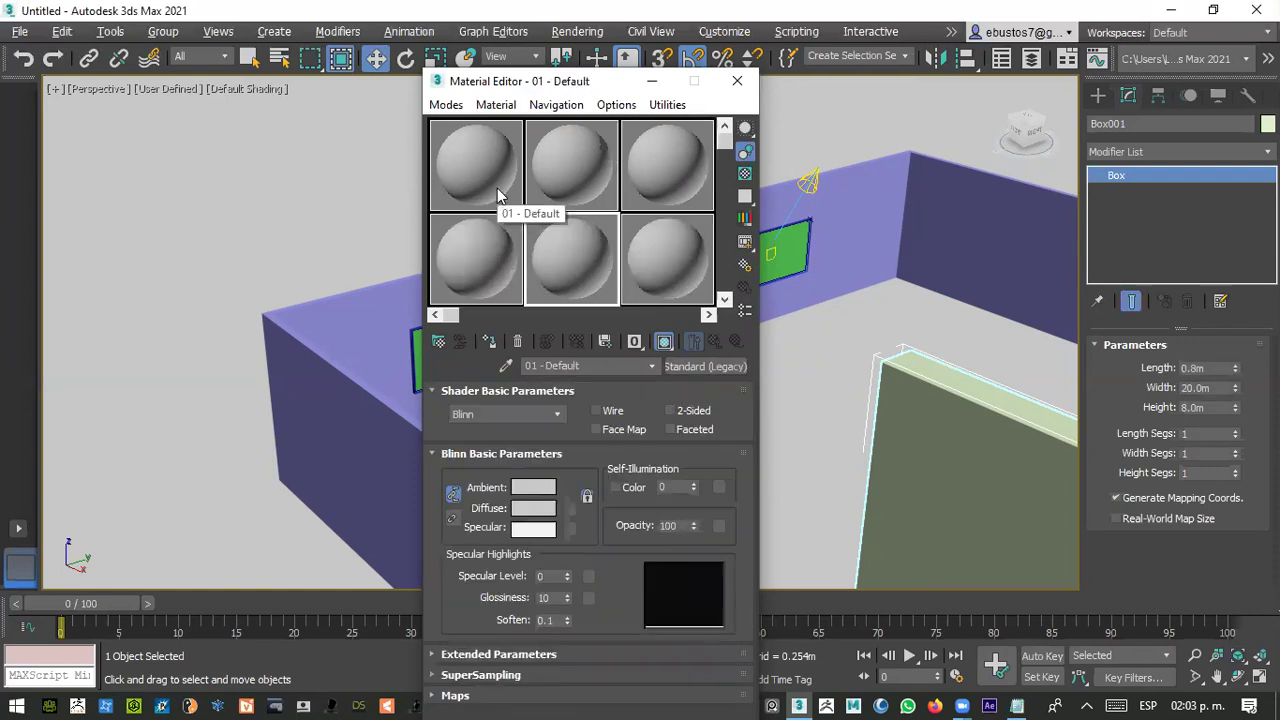
- Rename the second sample material 02 and the third 03
click(557, 186)
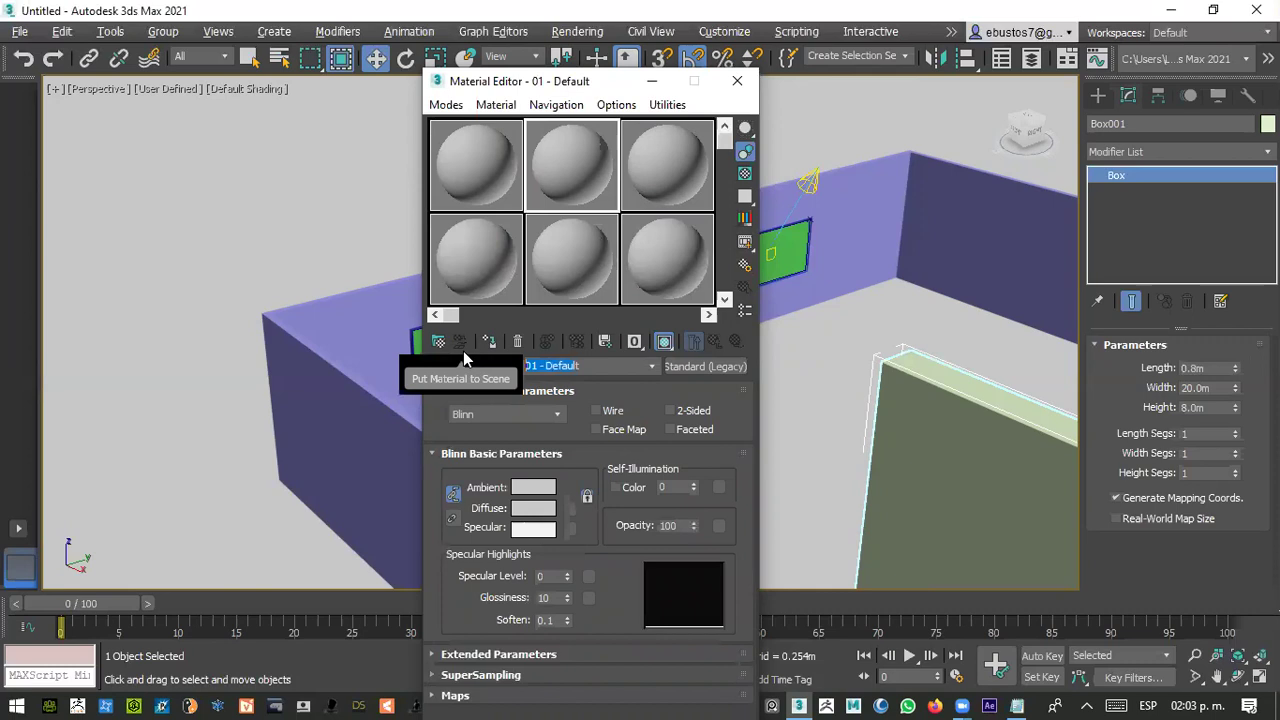
text(02t)
key(BackSpace)
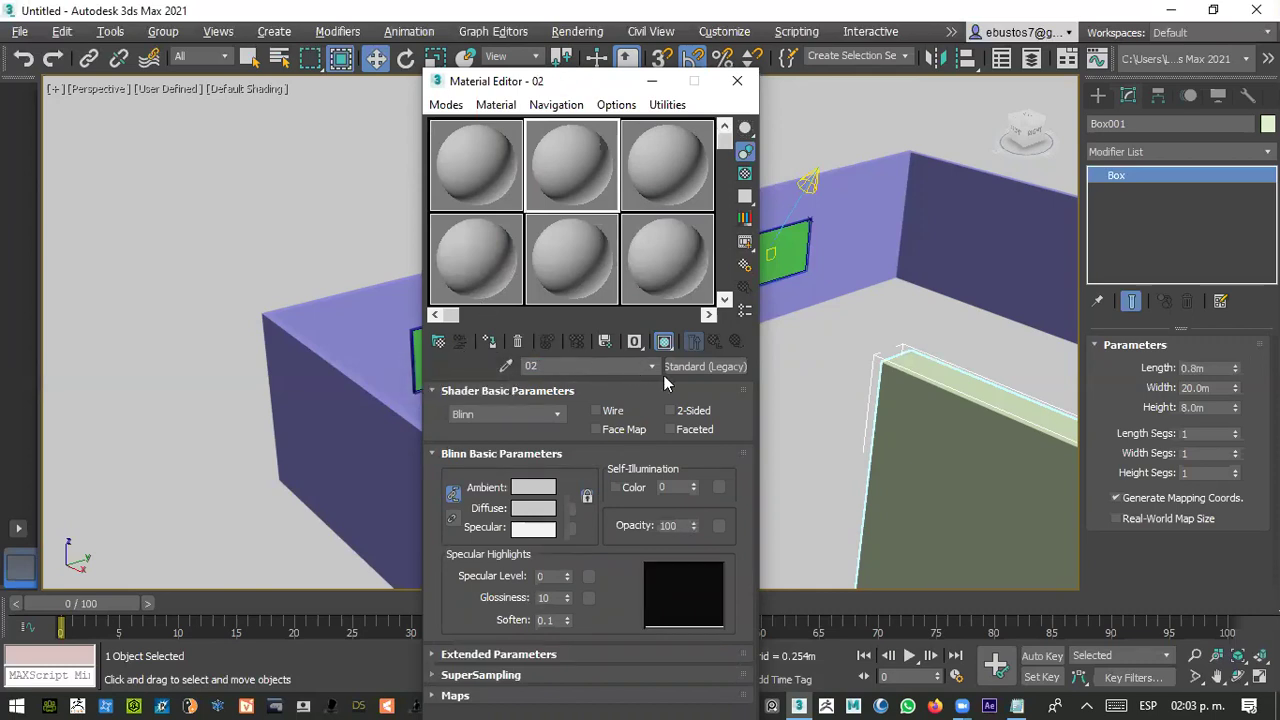
click(670, 206)
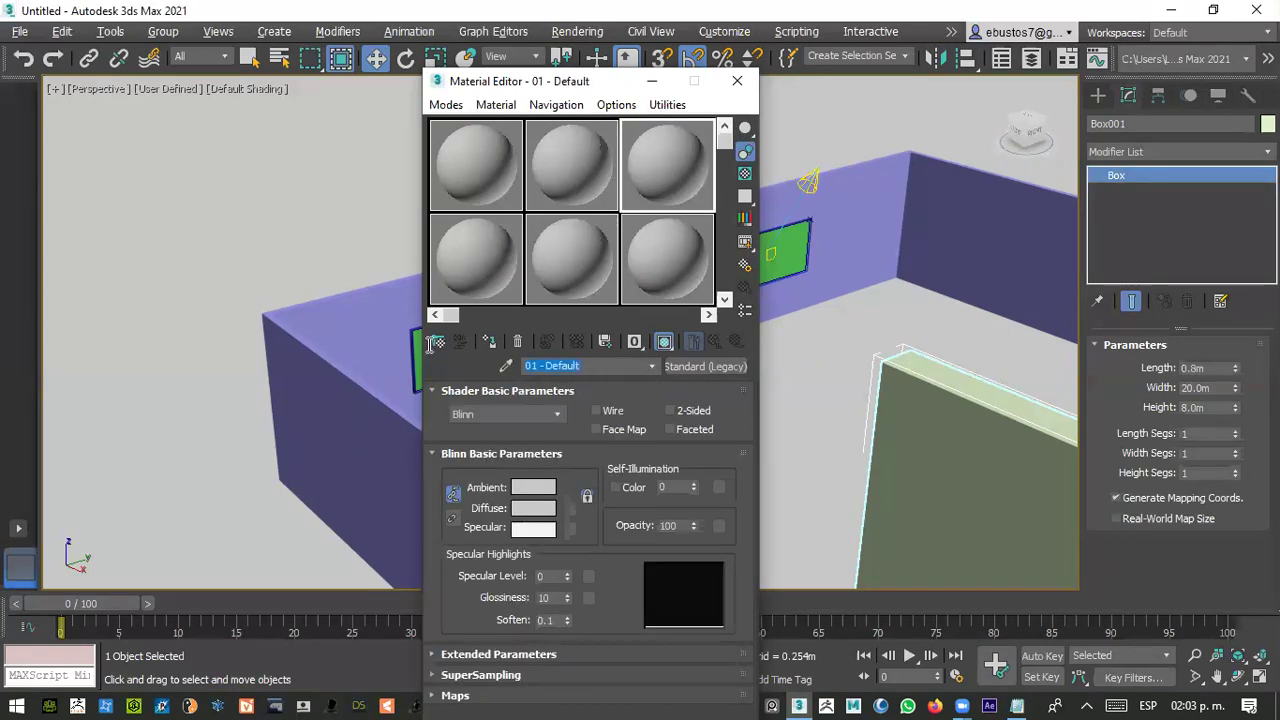
text(03)
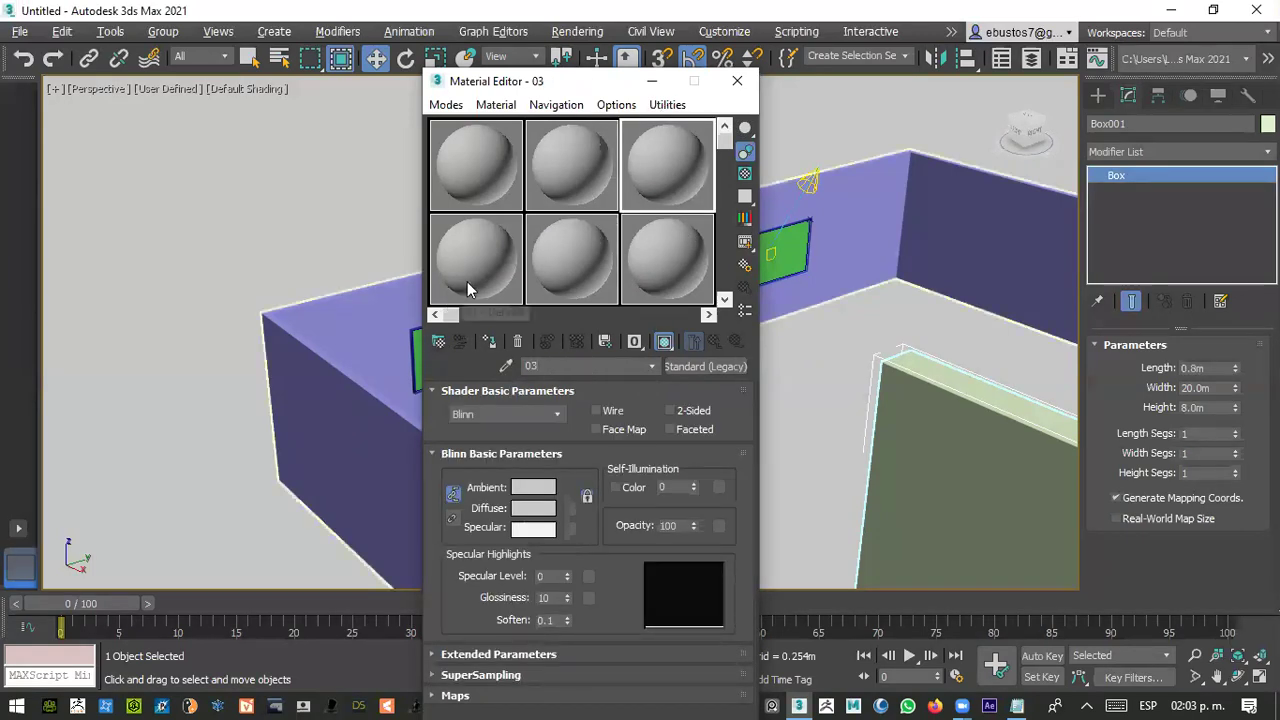
- Rename the three lower-row sample materials 04, 05 and 06 in order
click(467, 281)
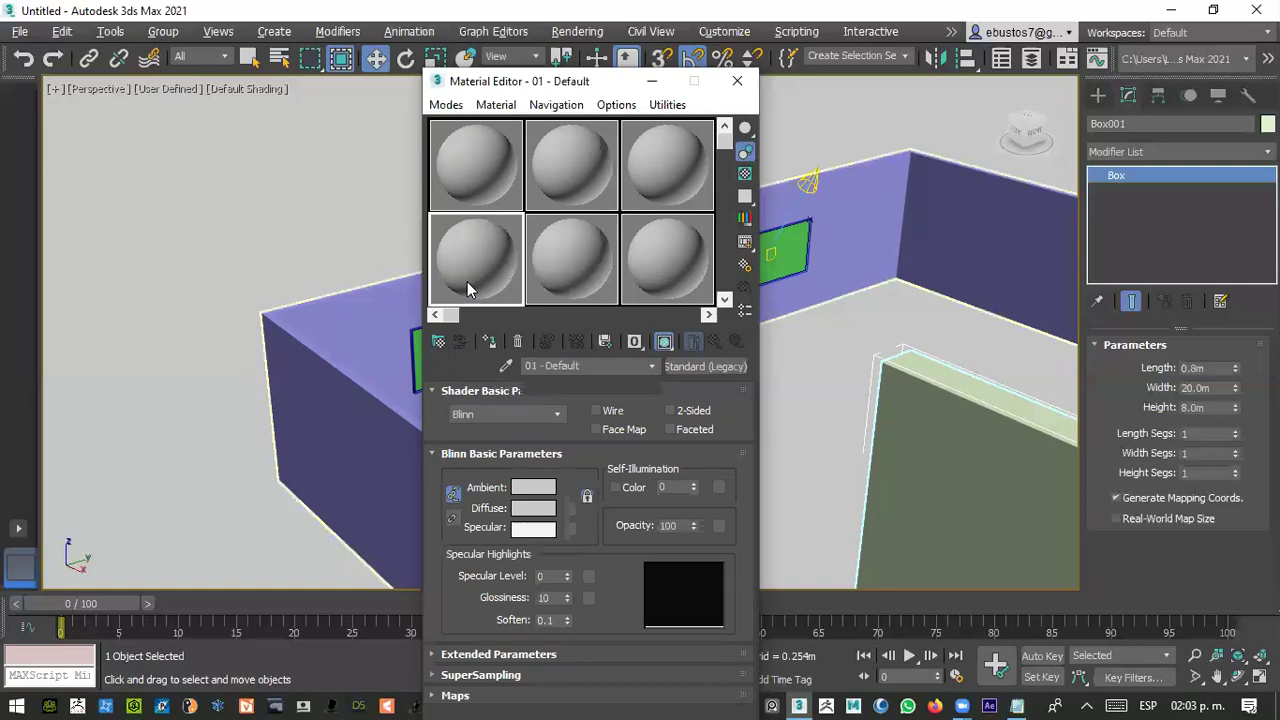
click(590, 365)
text(04)
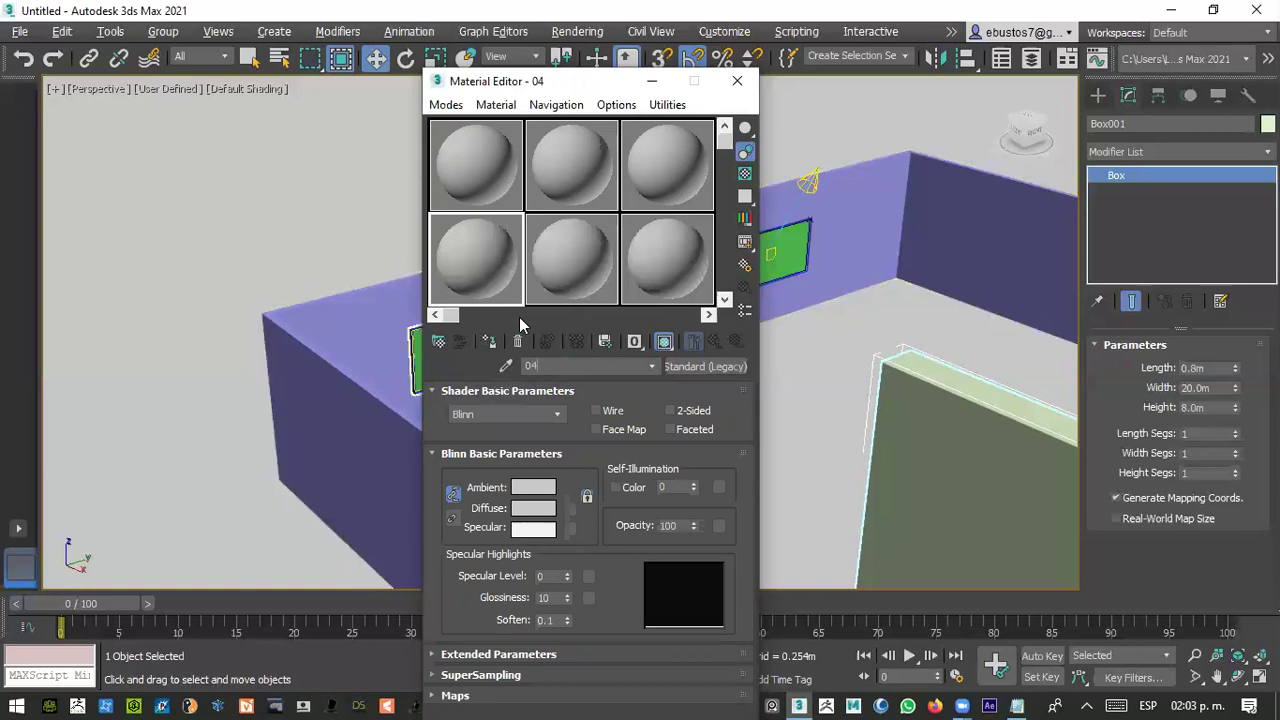
click(562, 287)
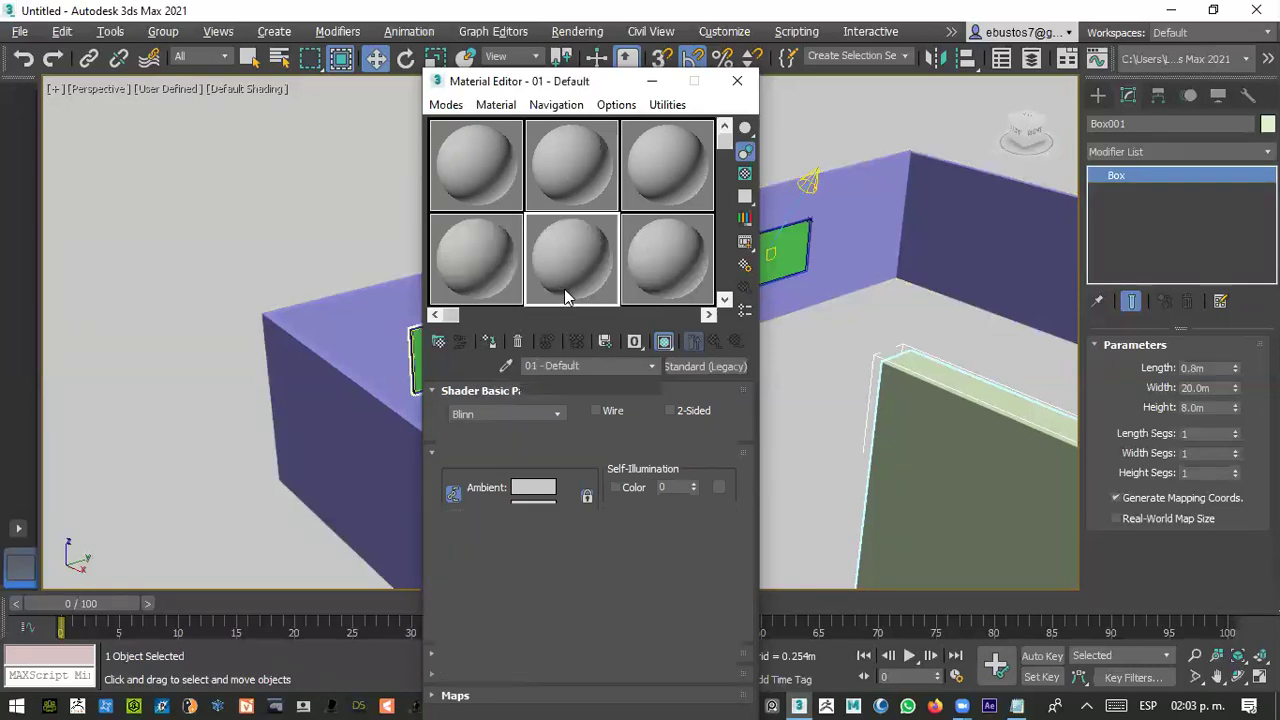
click(596, 367)
text(05)
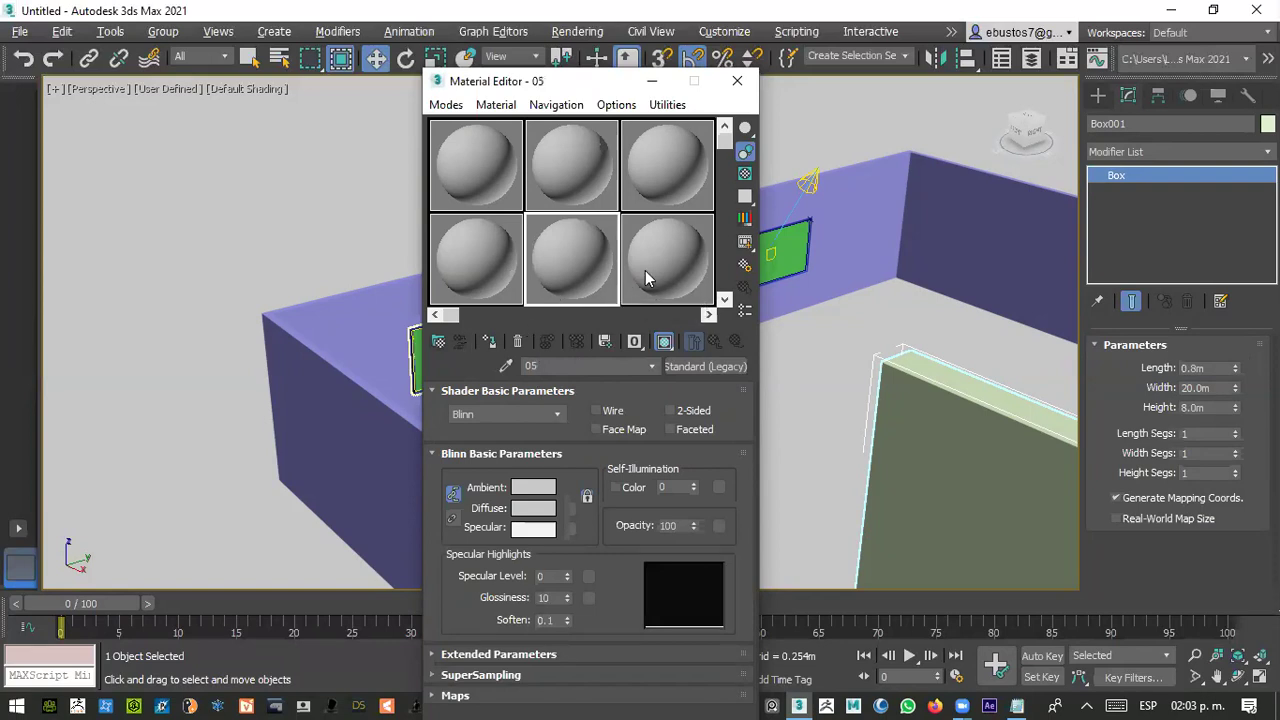
click(645, 270)
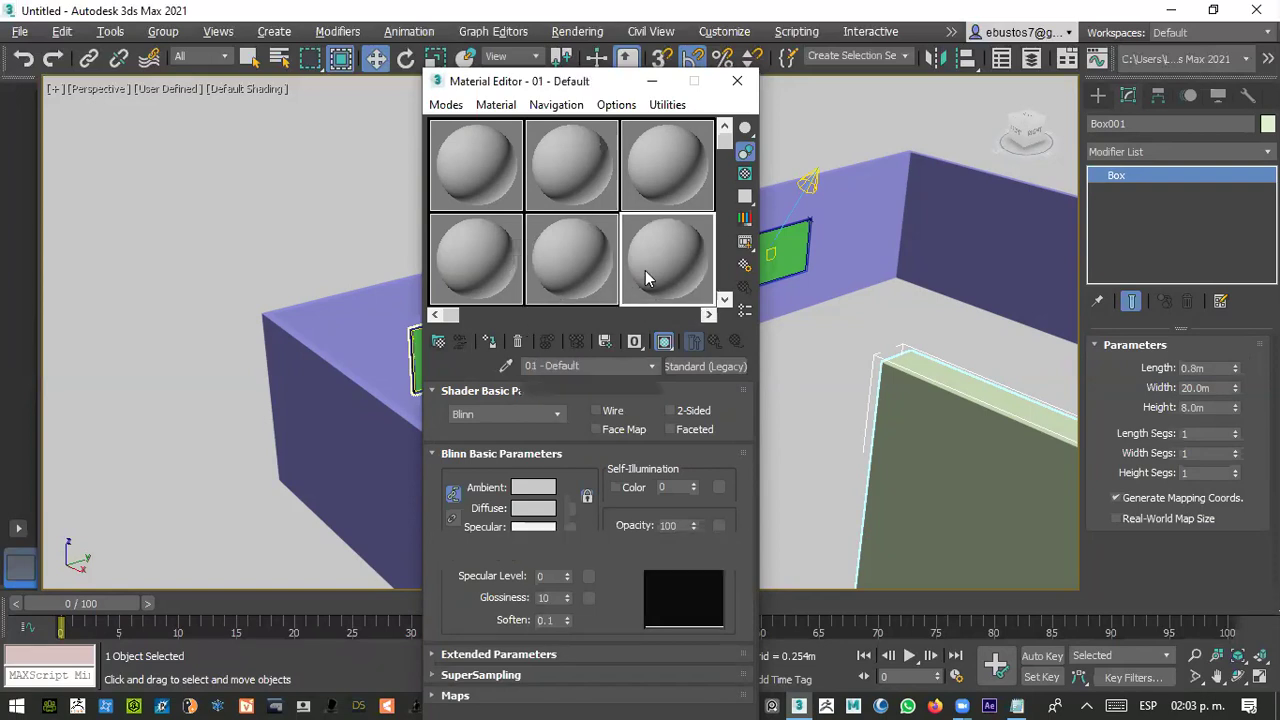
click(598, 366)
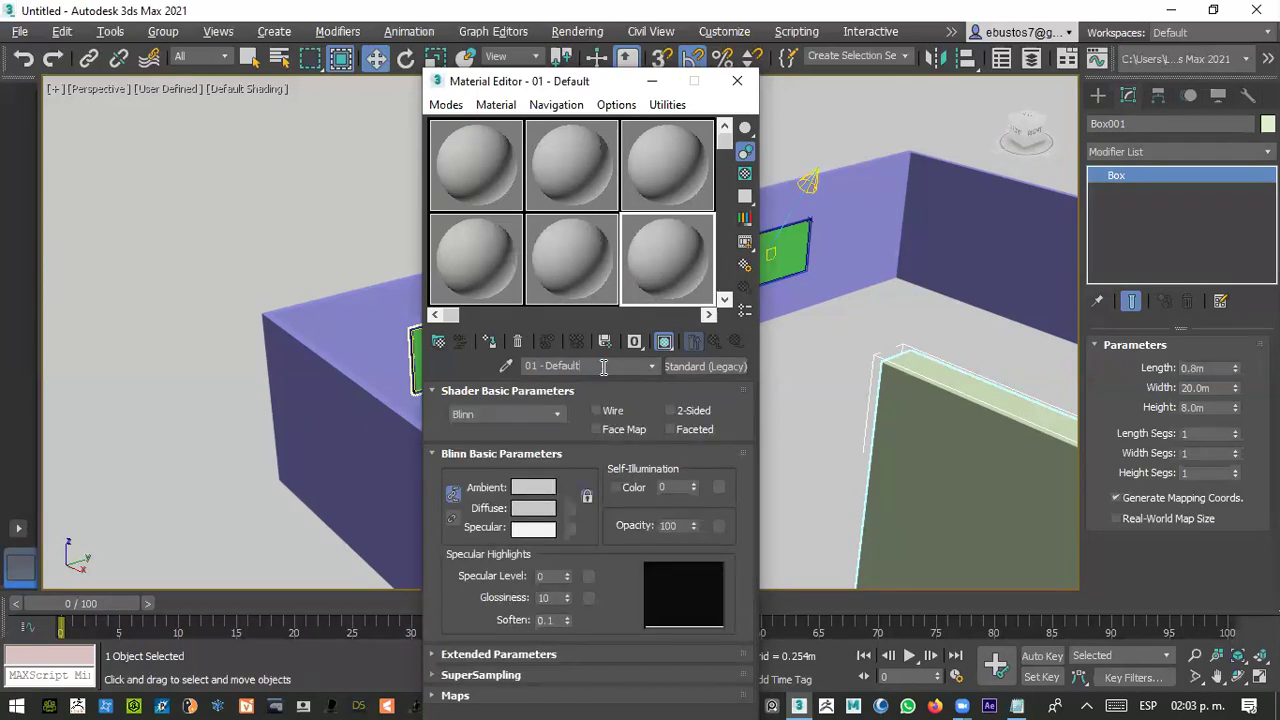
text(06)
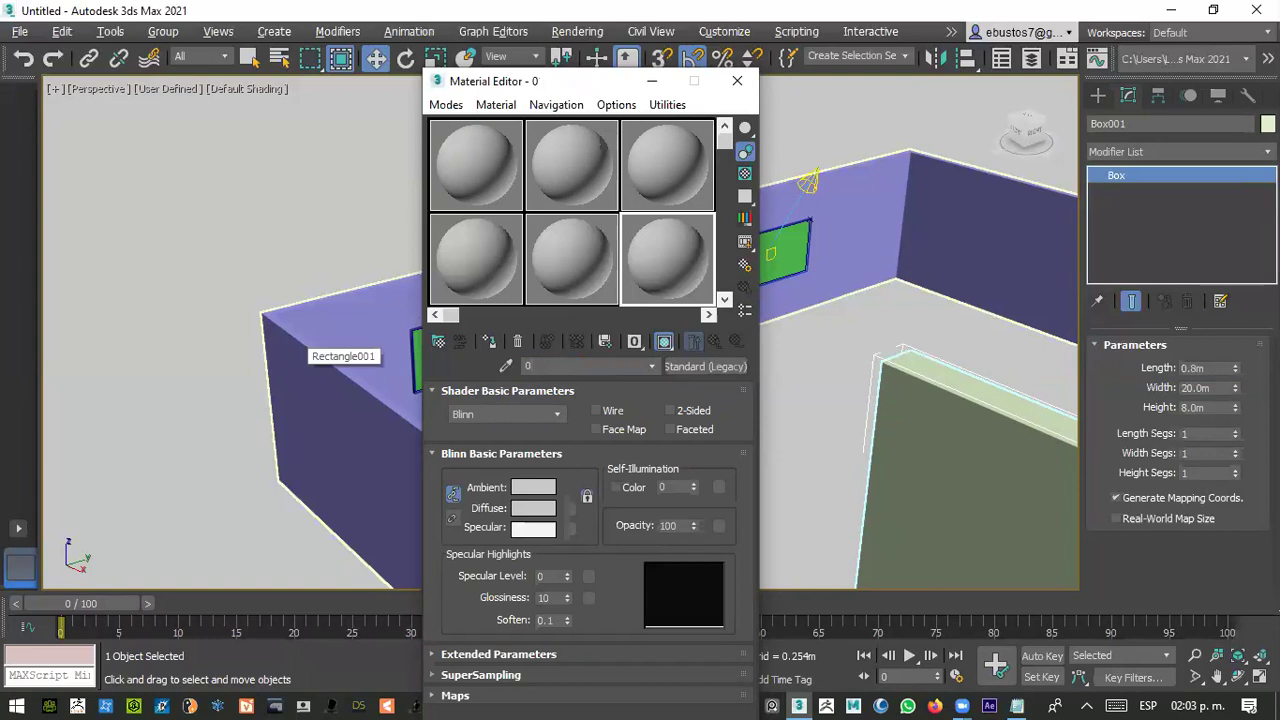
- Assign a Bitmap map to the diffuse colour of the first sample material, 01 - Default
click(499, 175)
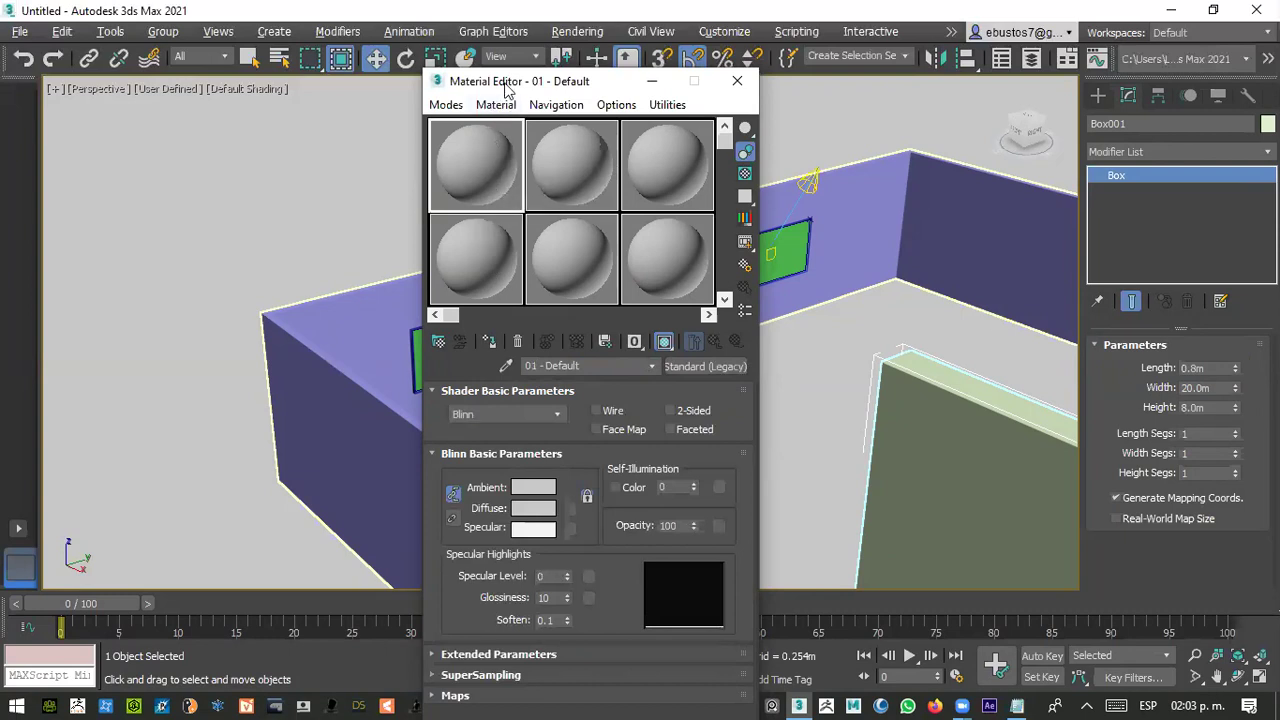
drag(508, 81, 449, 65)
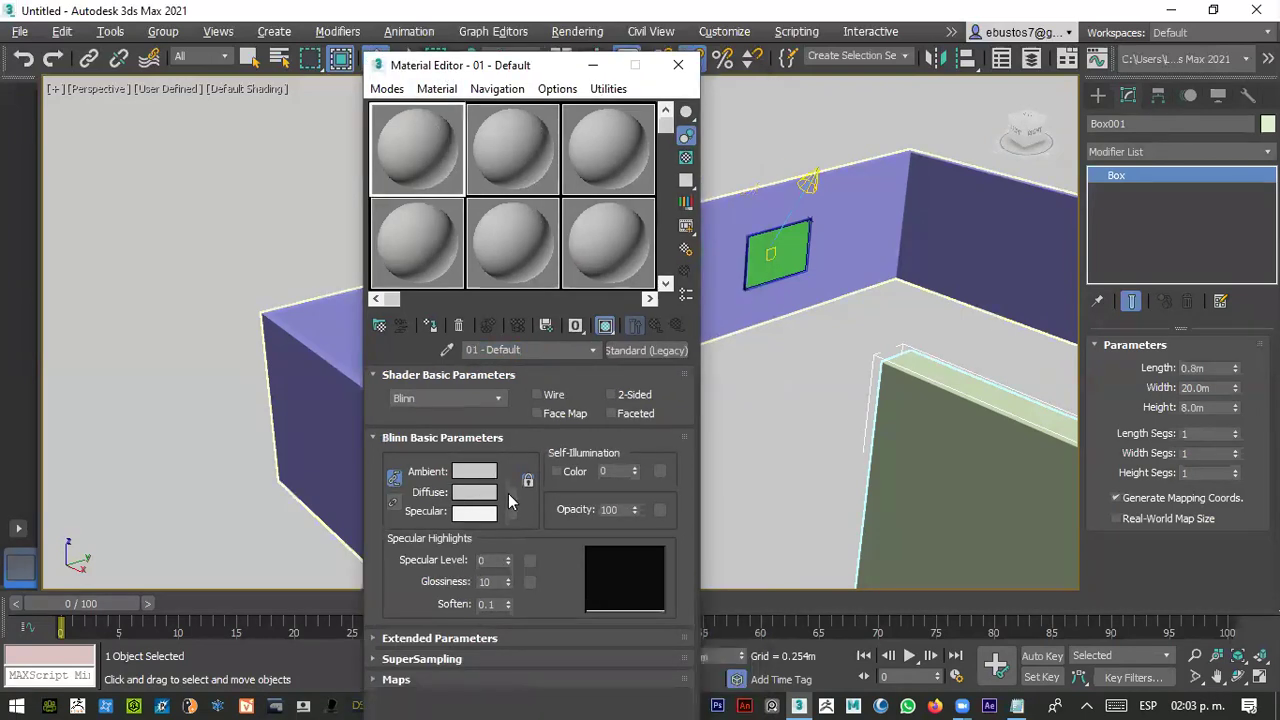
click(511, 494)
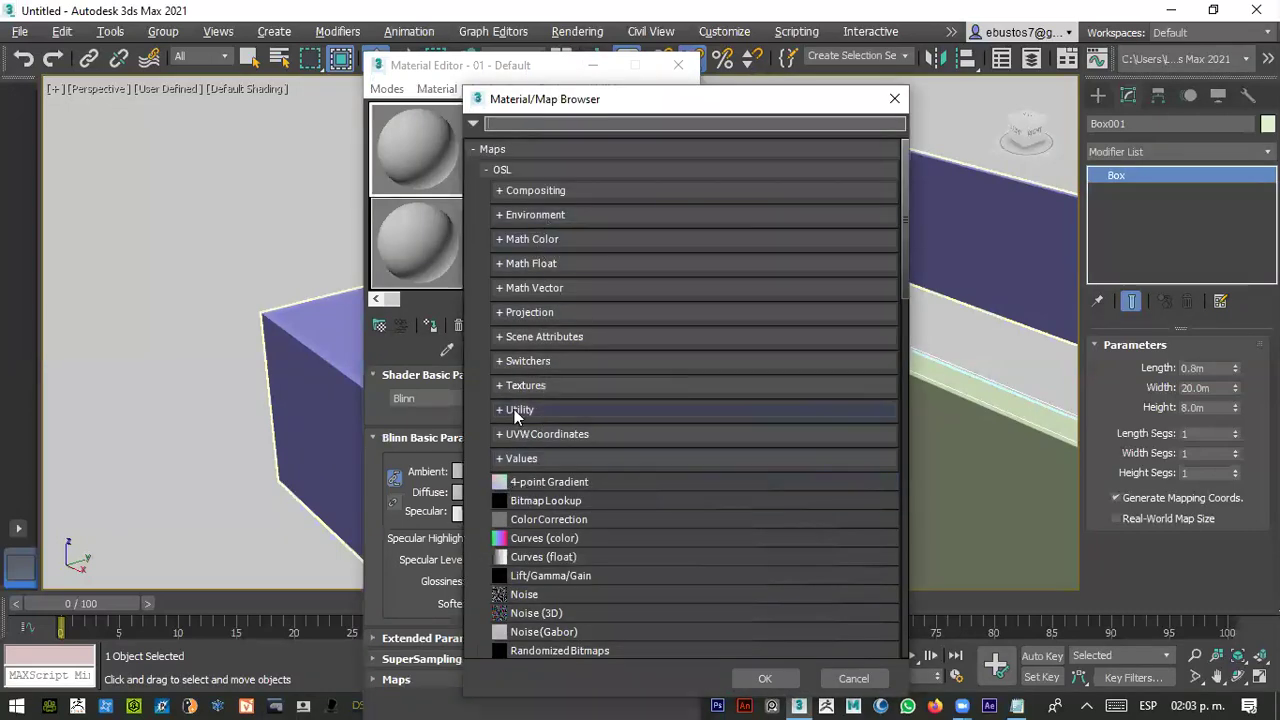
scroll(540, 430, down, 3)
scroll(559, 439, down, 6)
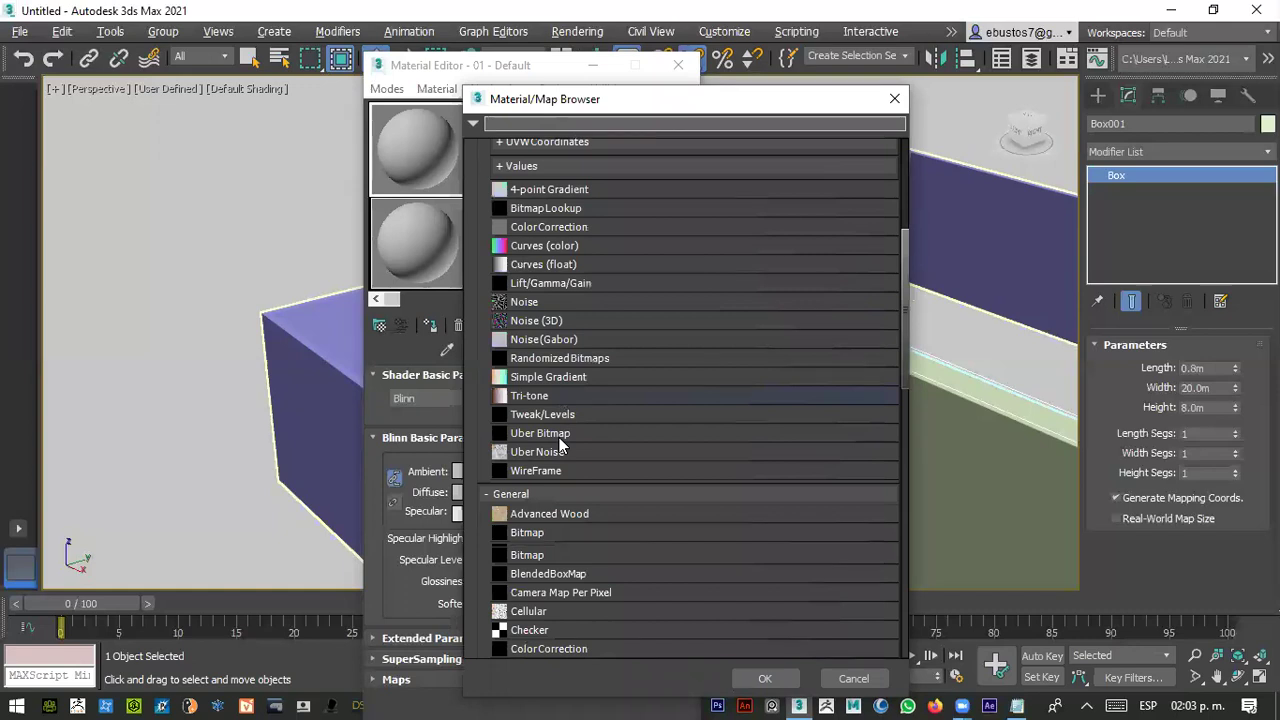
double_click(530, 514)
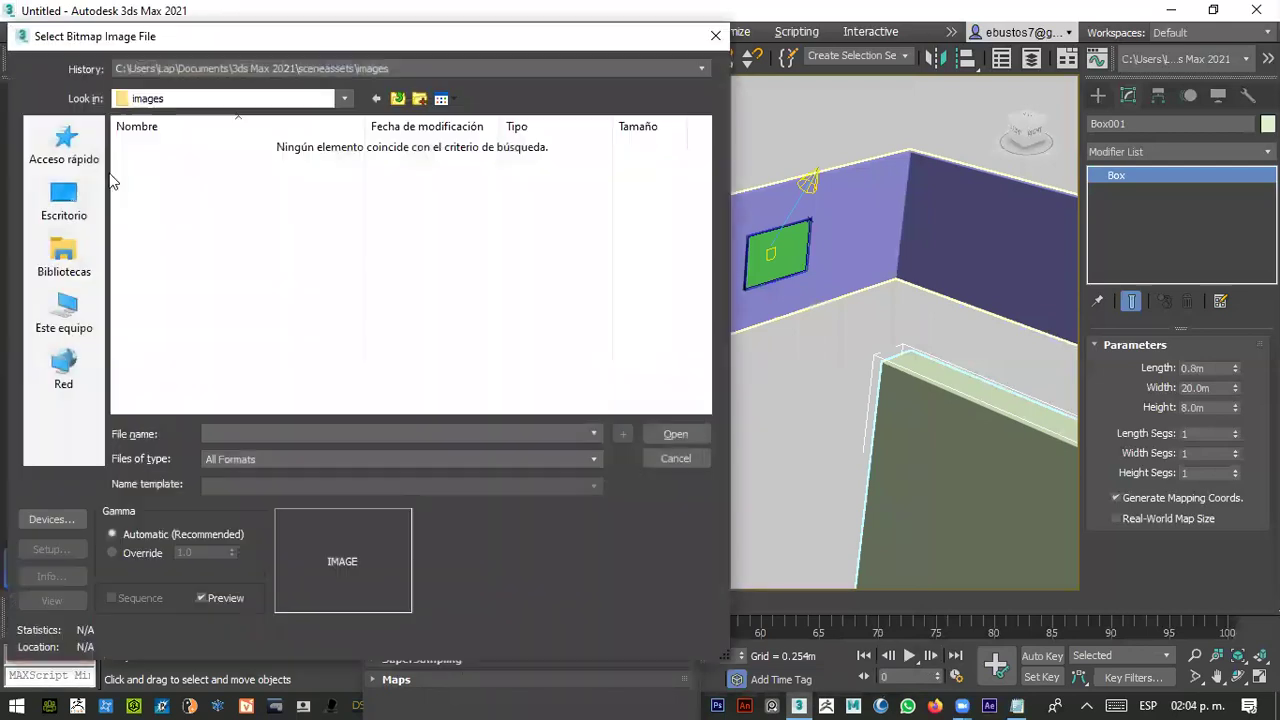
- Load the image of a chair and white tree against a brick wall from the desktop's mod3d folder as the bitmap
click(72, 199)
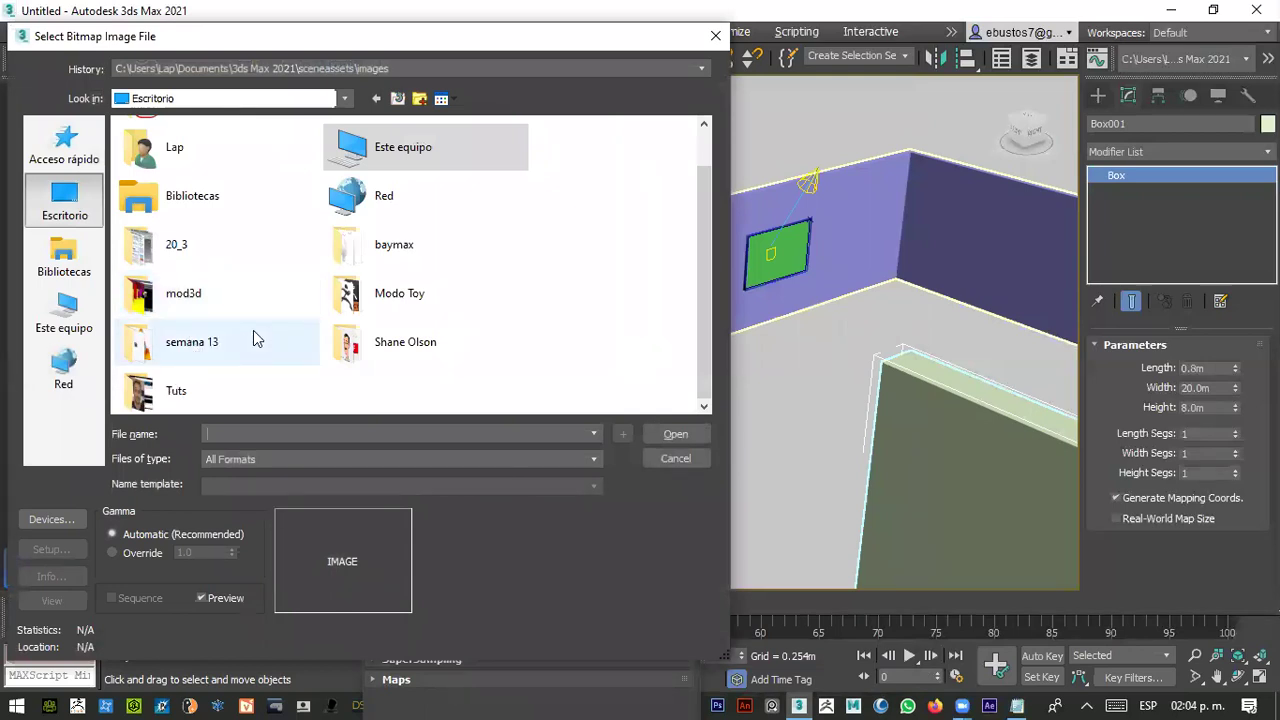
double_click(150, 292)
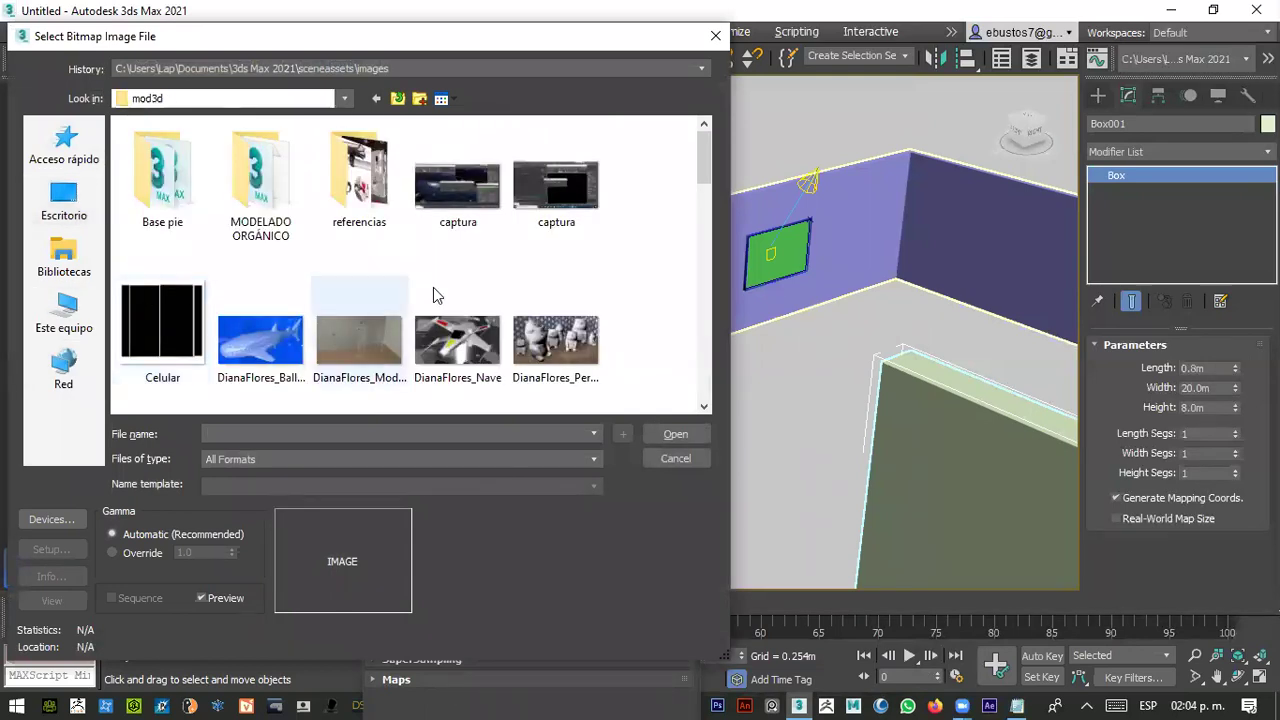
scroll(433, 287, down, 2)
scroll(433, 287, up, 1)
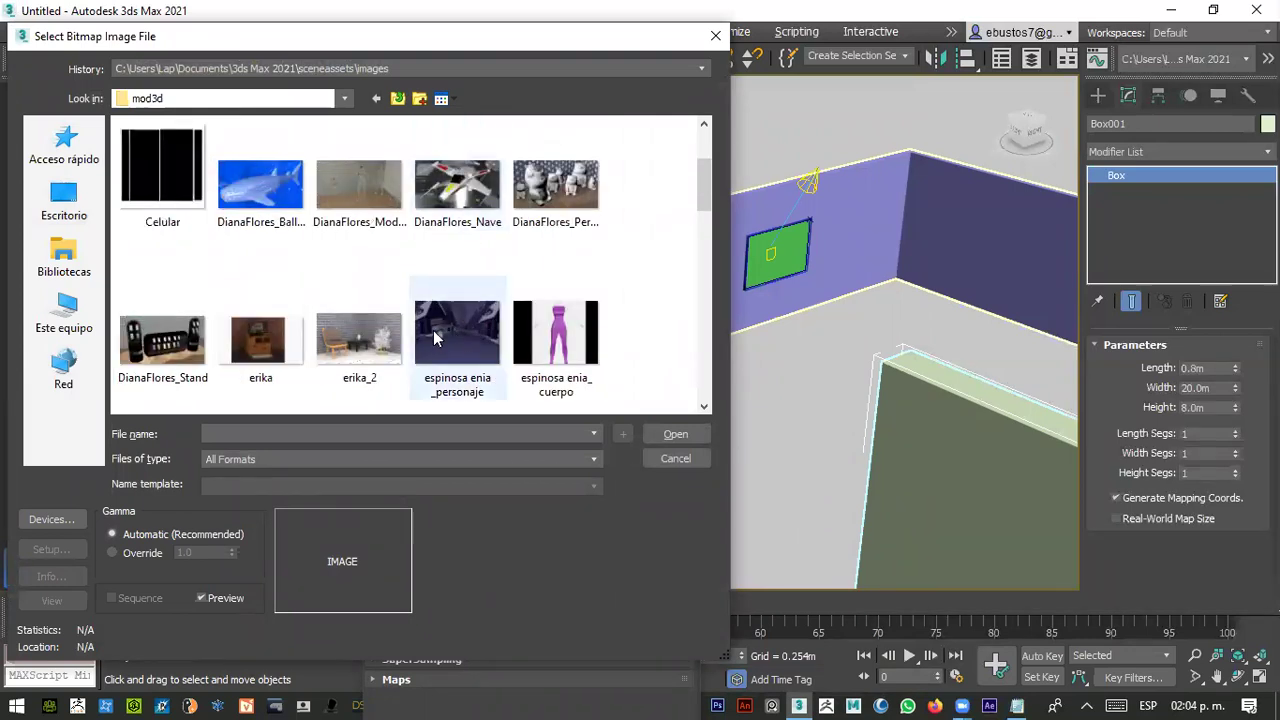
click(360, 342)
click(670, 434)
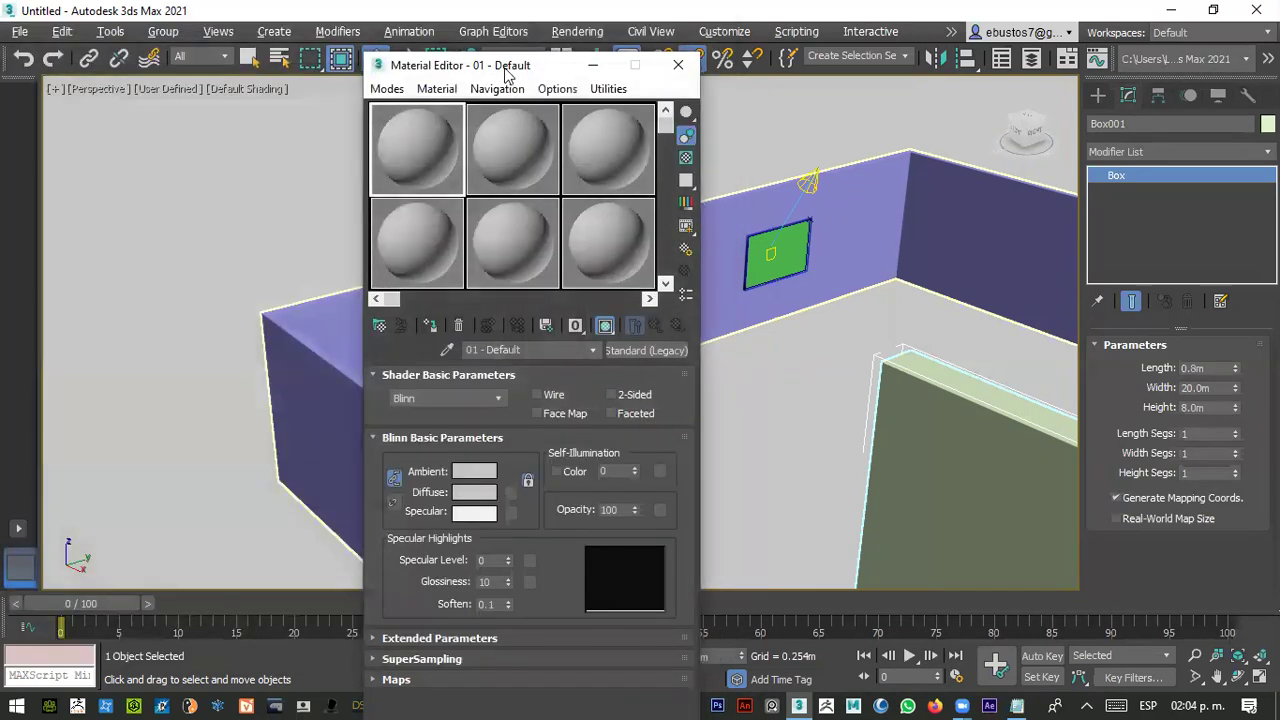
- Apply material 01 - Default to the nearer green picture on the long wall and show its map in the viewport
drag(508, 72, 187, 122)
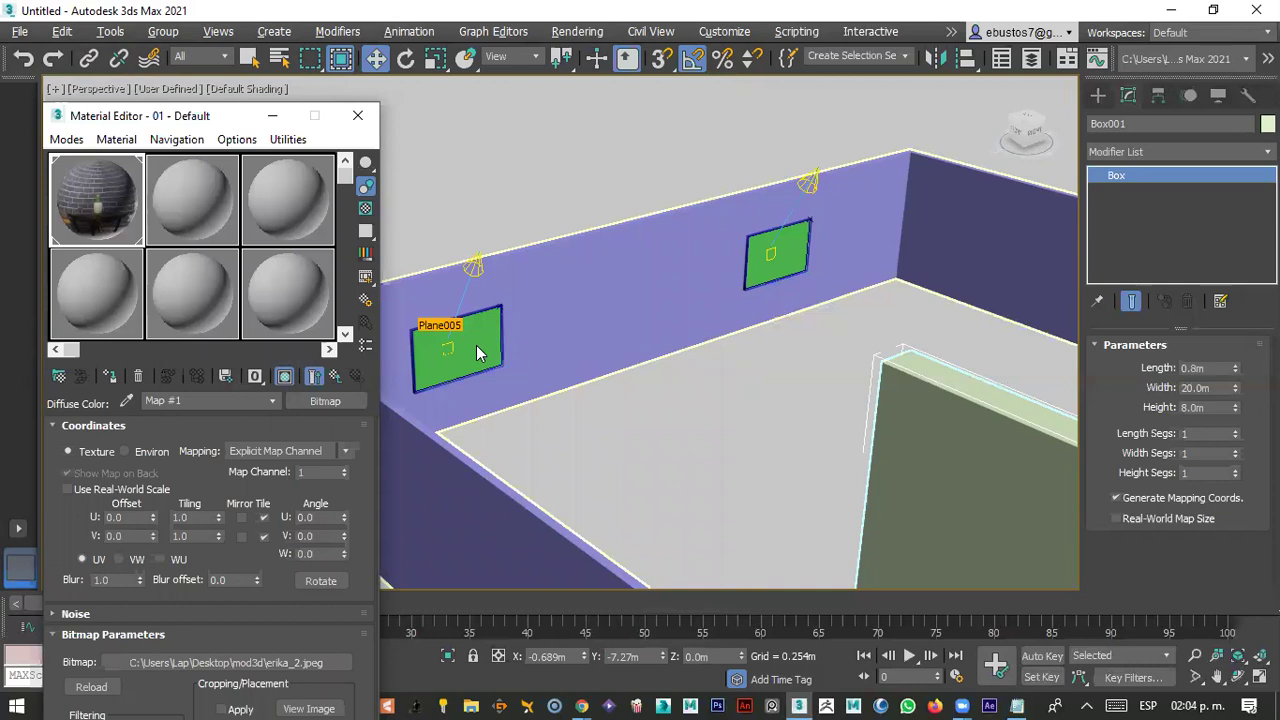
click(285, 380)
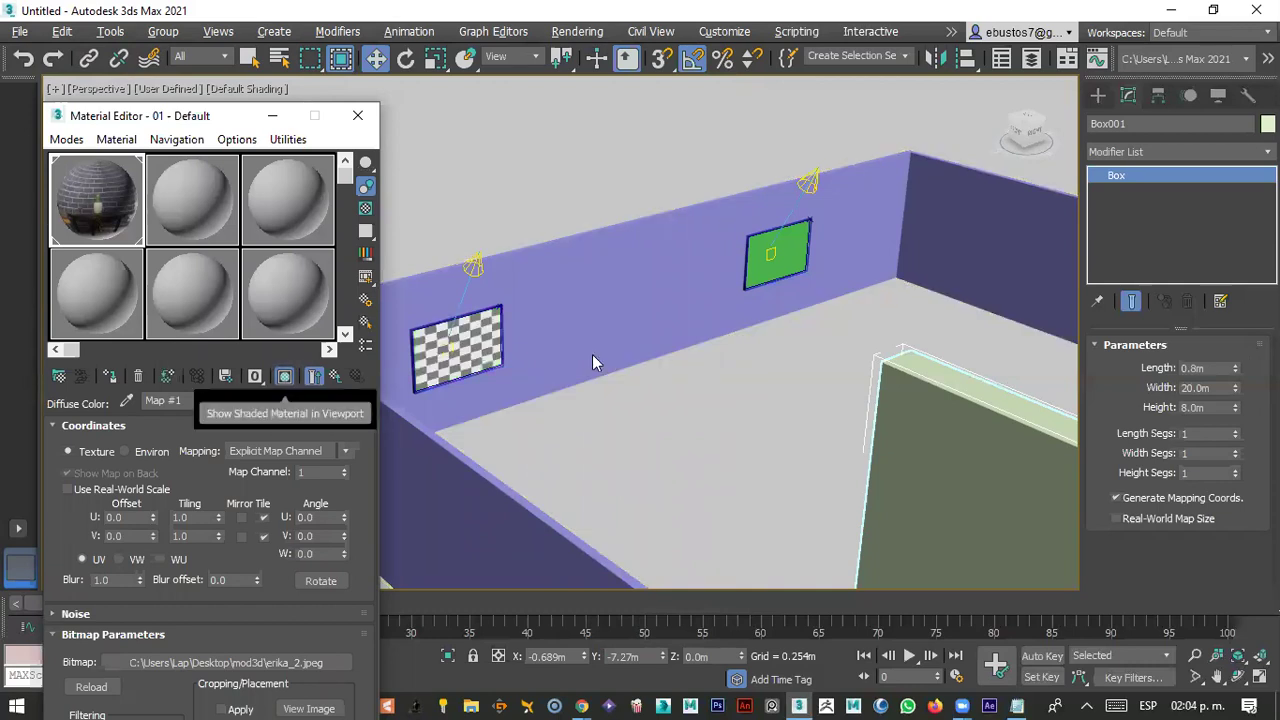
click(481, 336)
scroll(481, 336, up, 3)
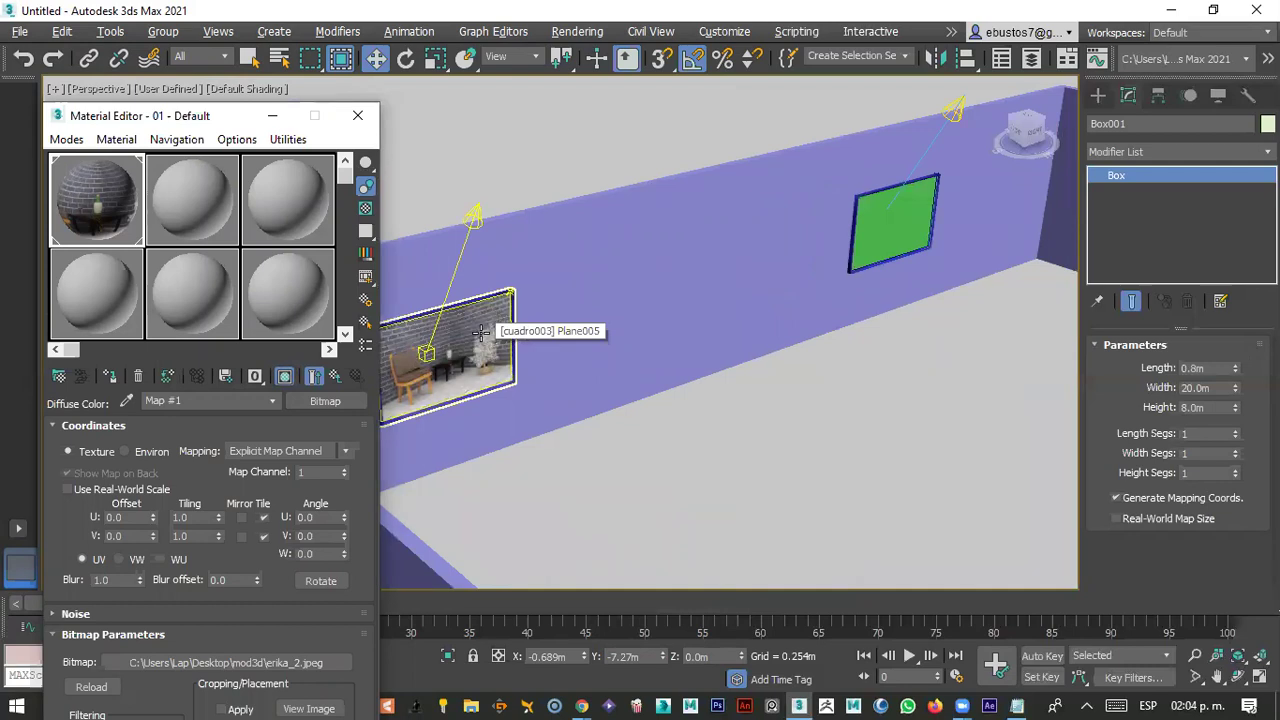
- Give material 02 a diffuse Bitmap map using the Personaje2 image of white characters from the mod3d folder
click(187, 191)
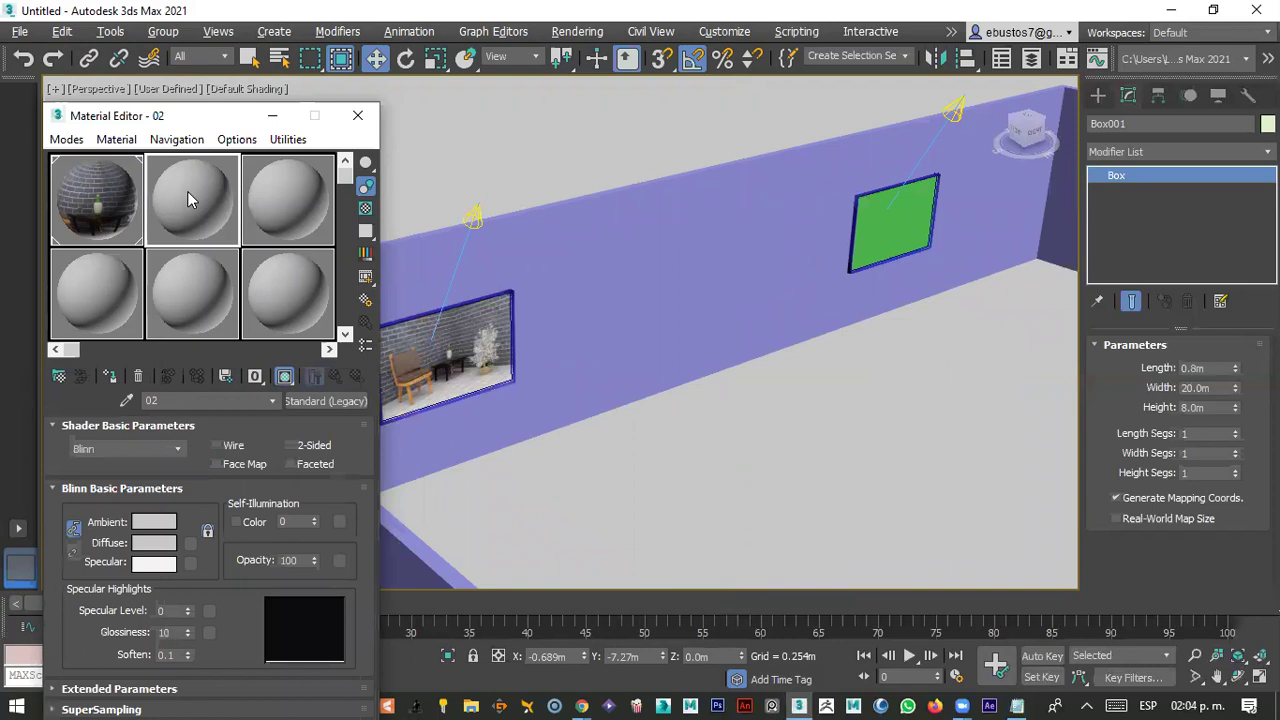
click(192, 542)
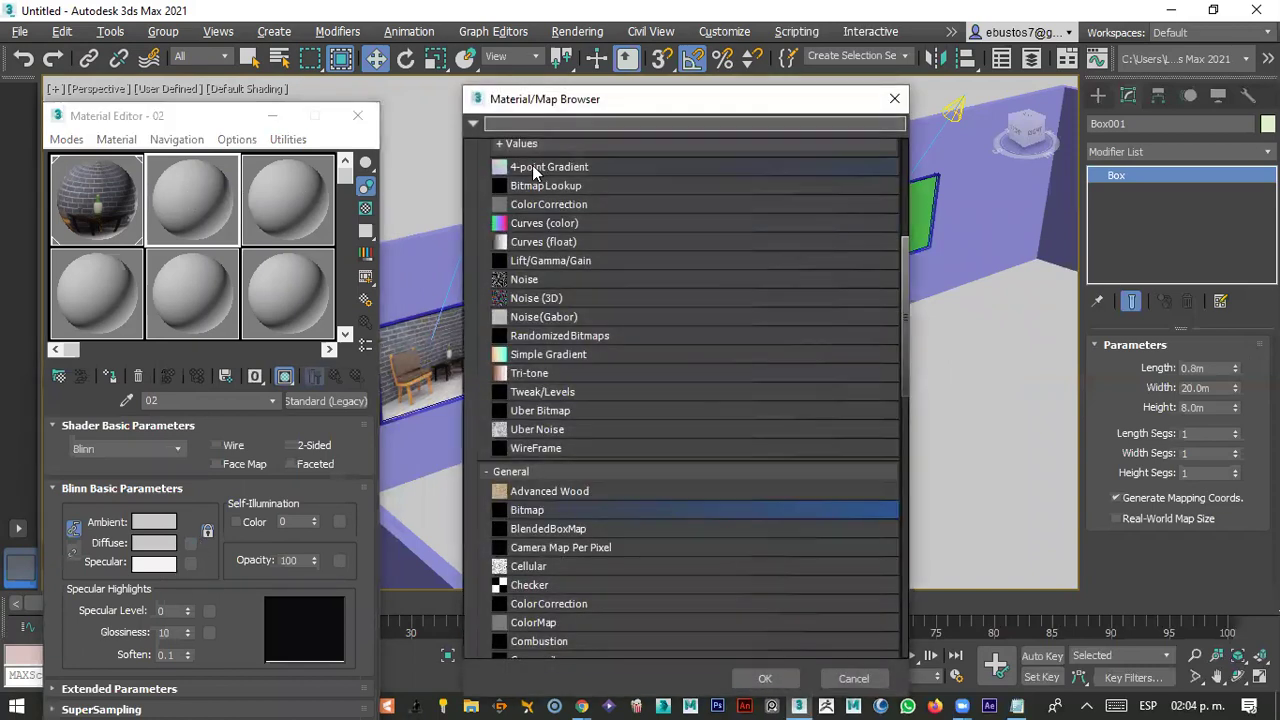
double_click(533, 510)
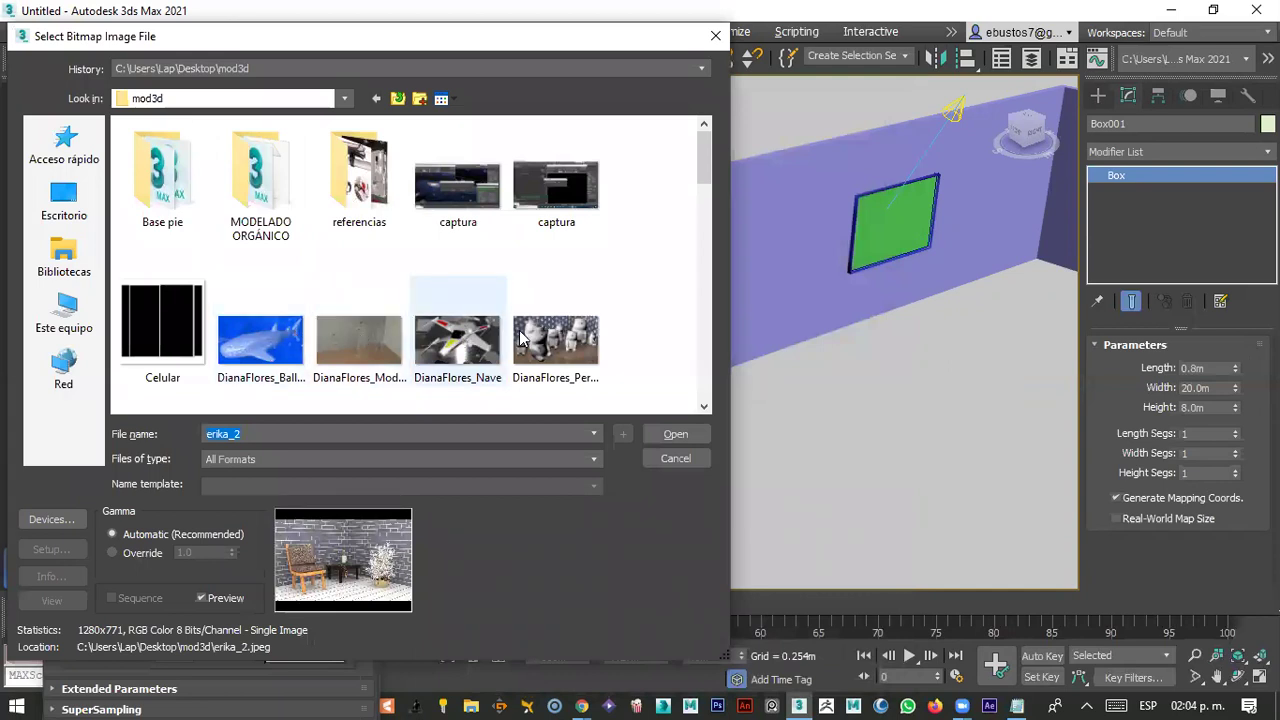
click(556, 340)
click(672, 436)
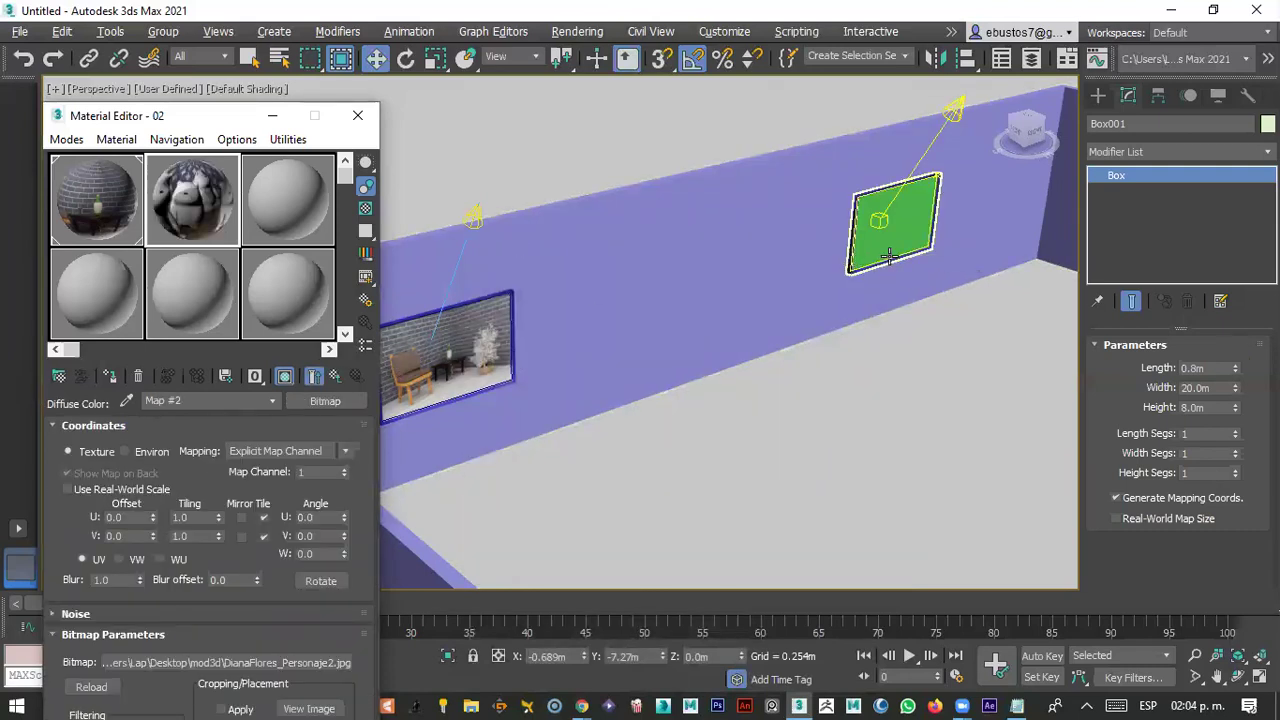
- Apply material 02 to the remaining green picture on the same wall
scroll(888, 257, up, 3)
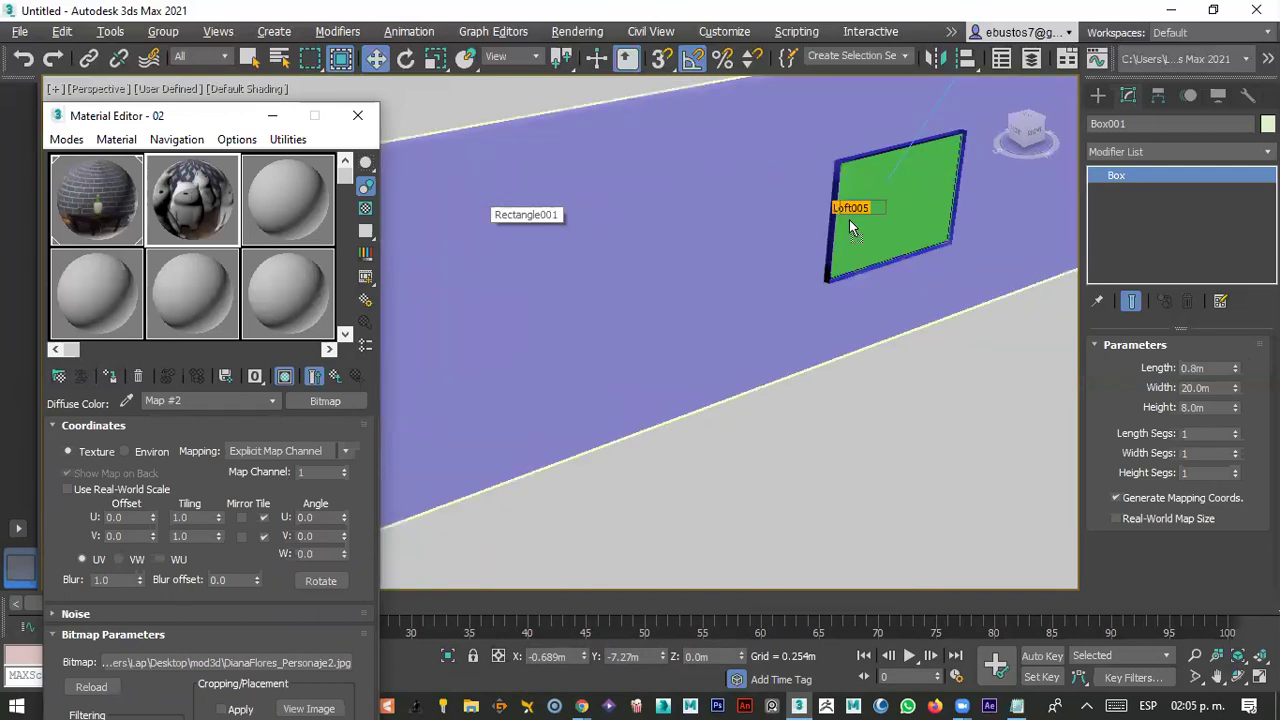
drag(815, 229, 888, 240)
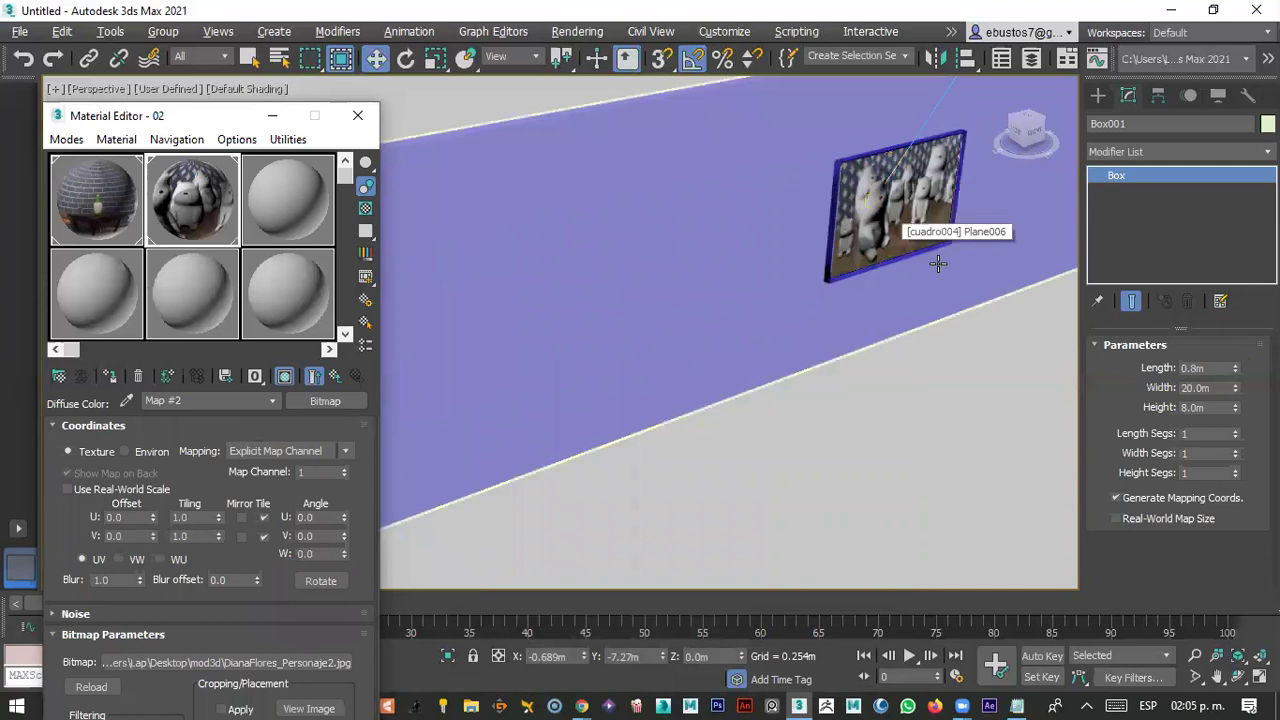
scroll(731, 457, down, 5)
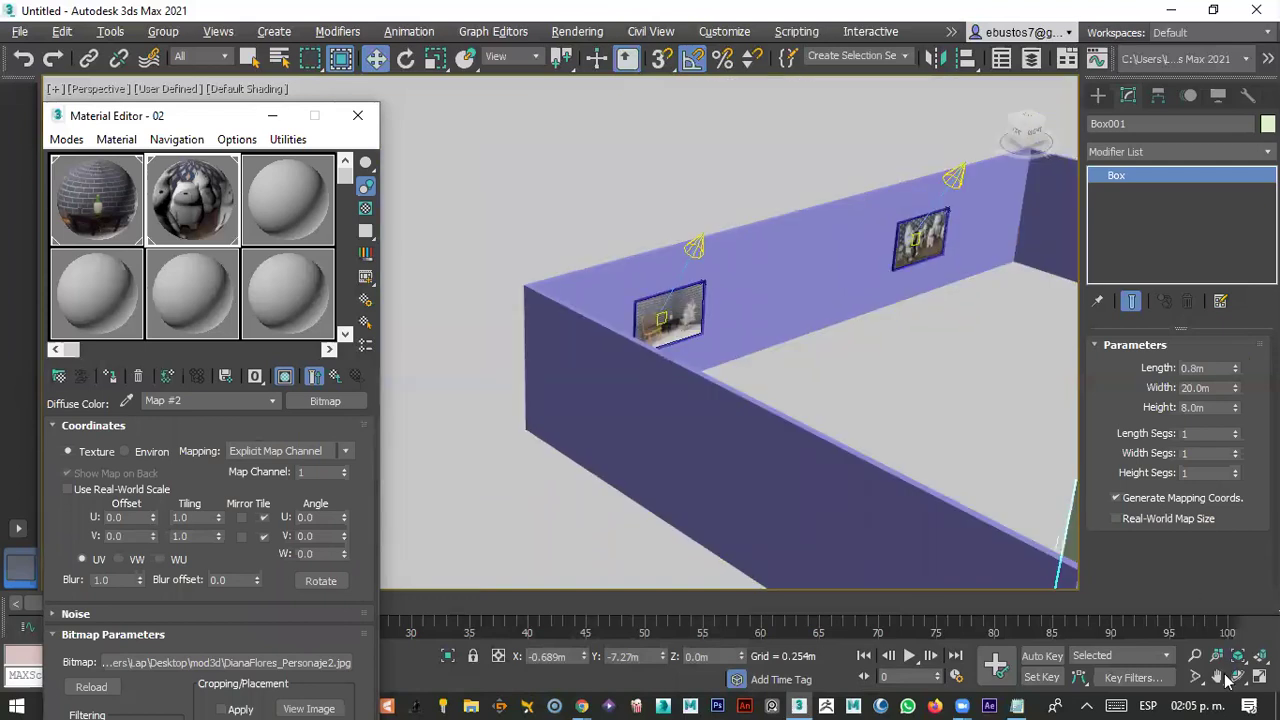
- Load the Ballena2 whale image as material 03's diffuse Bitmap and apply the material to the first green picture on the adjacent wall
click(1013, 140)
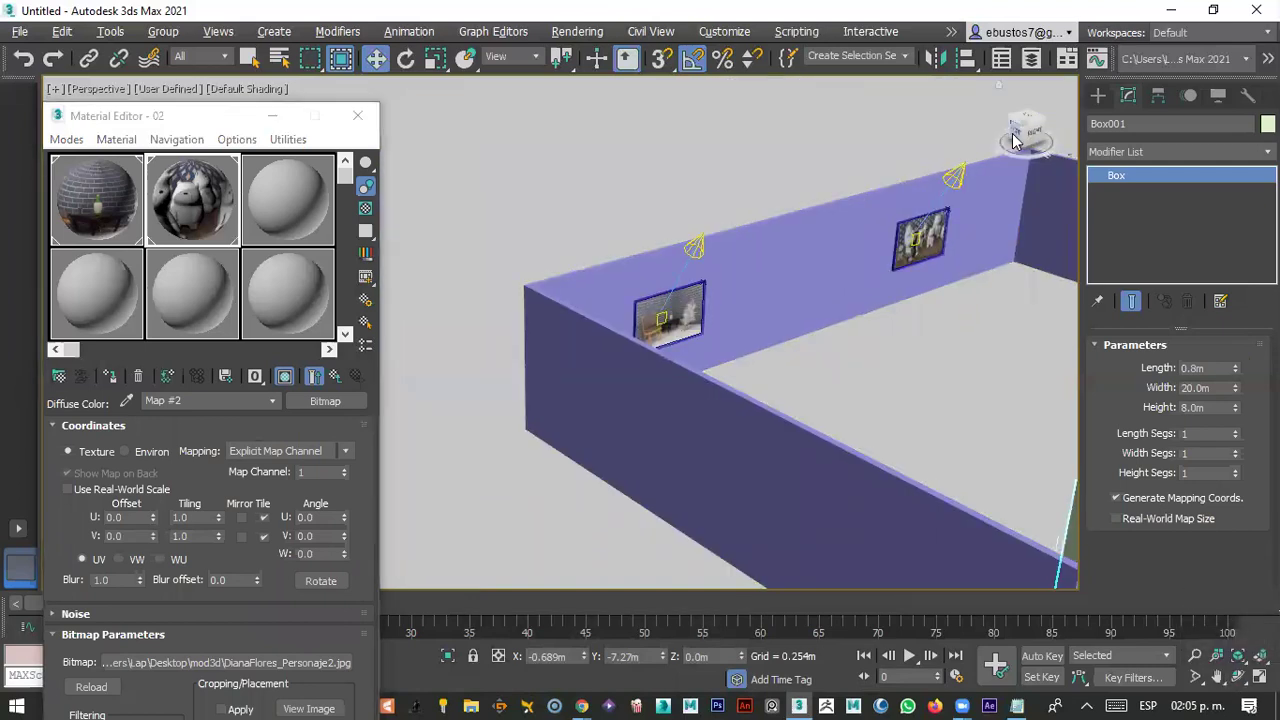
alt+middle_drag(640, 300, 510, 192)
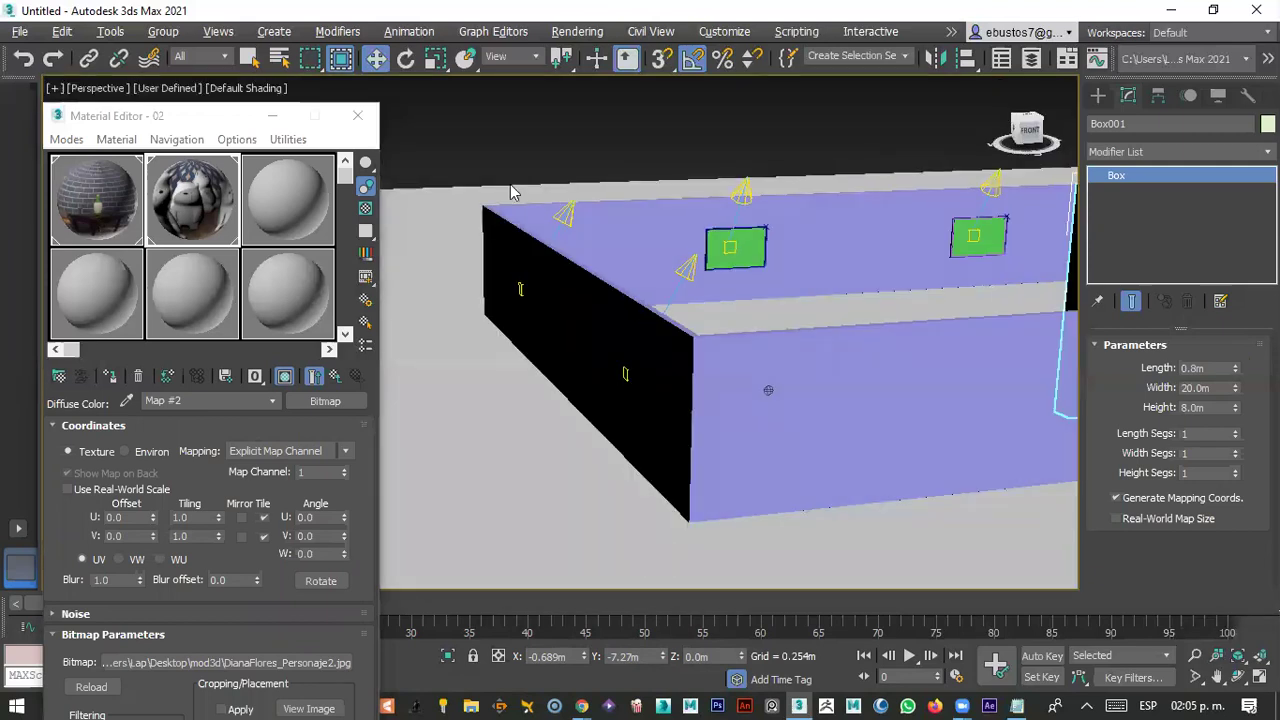
click(304, 190)
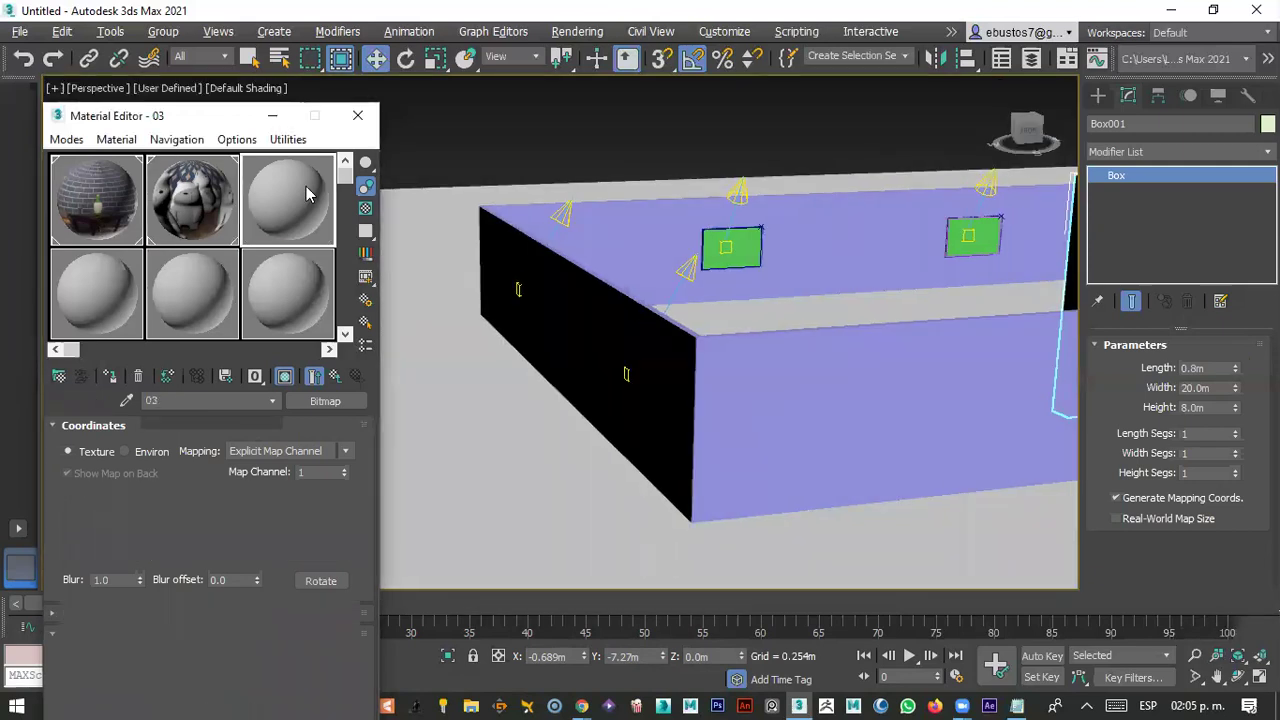
drag(224, 120, 300, 89)
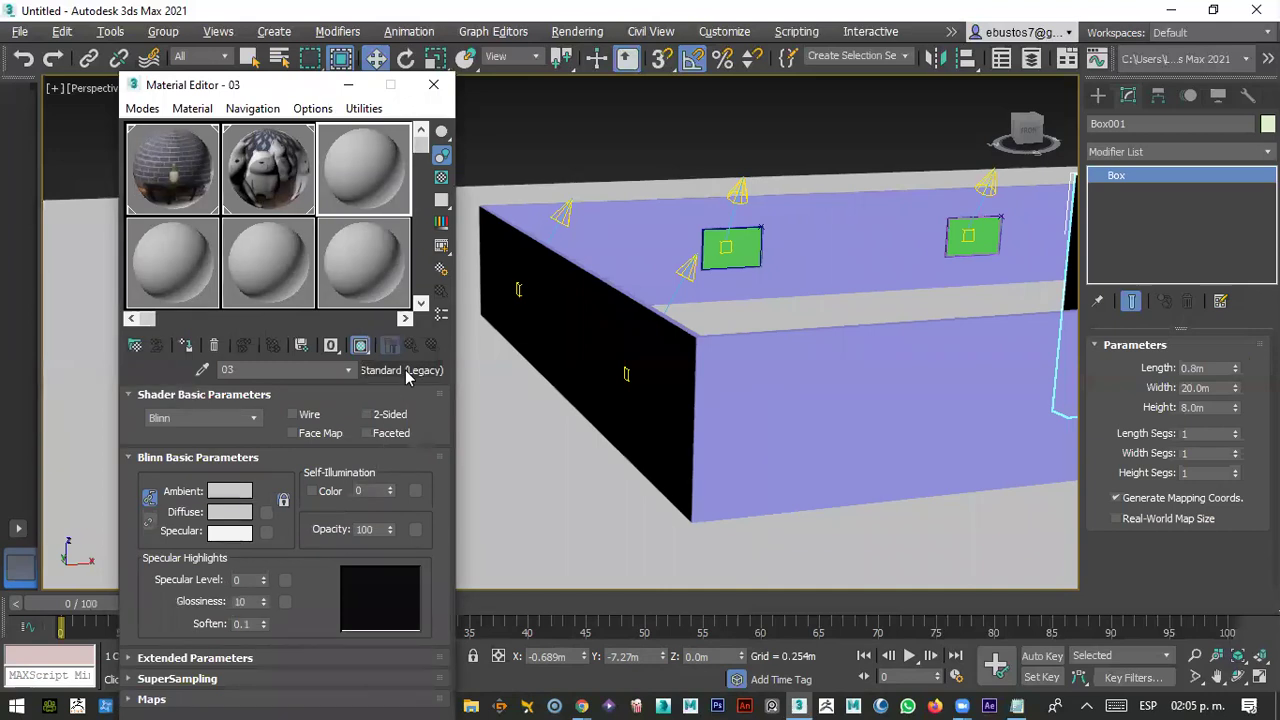
click(267, 512)
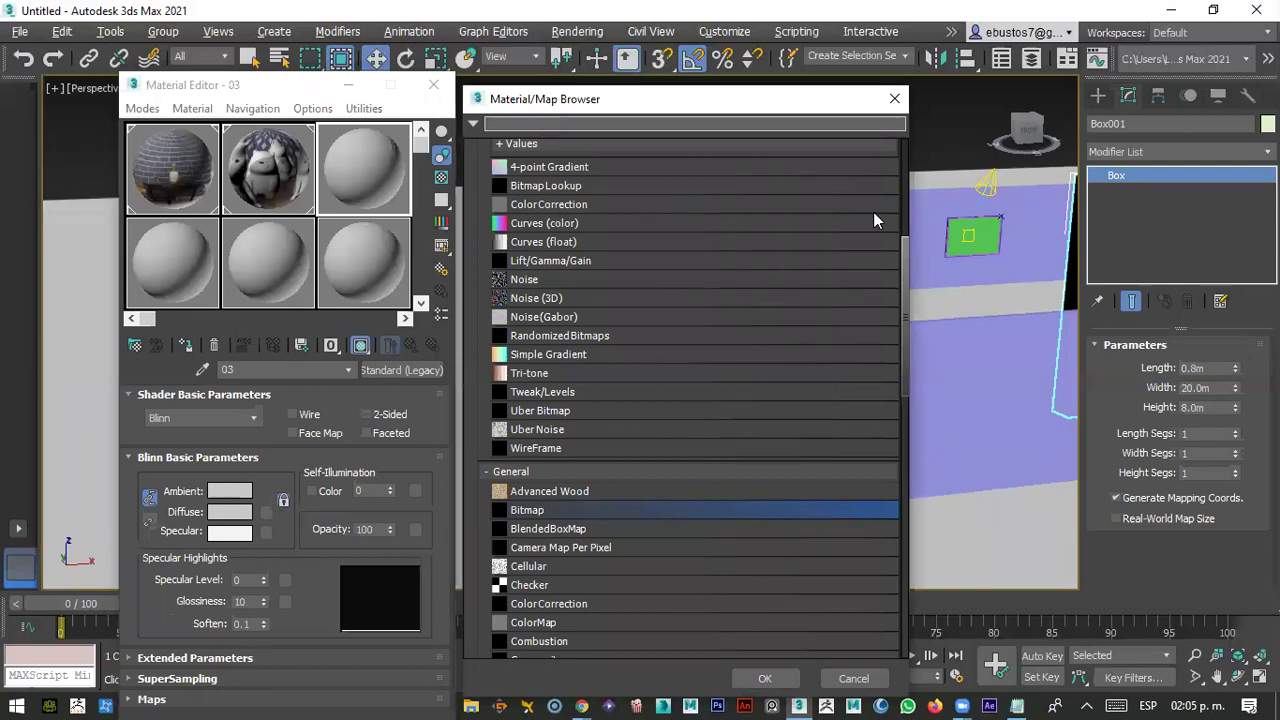
double_click(585, 510)
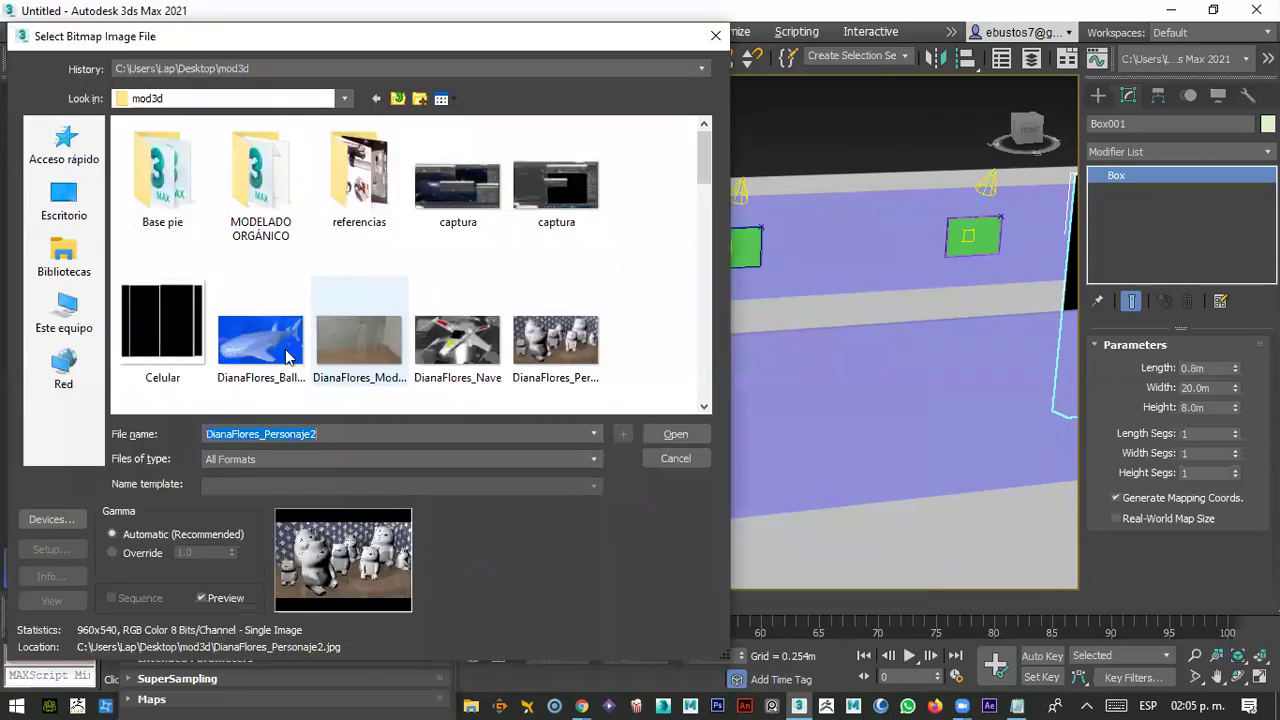
mouse_move(287, 356)
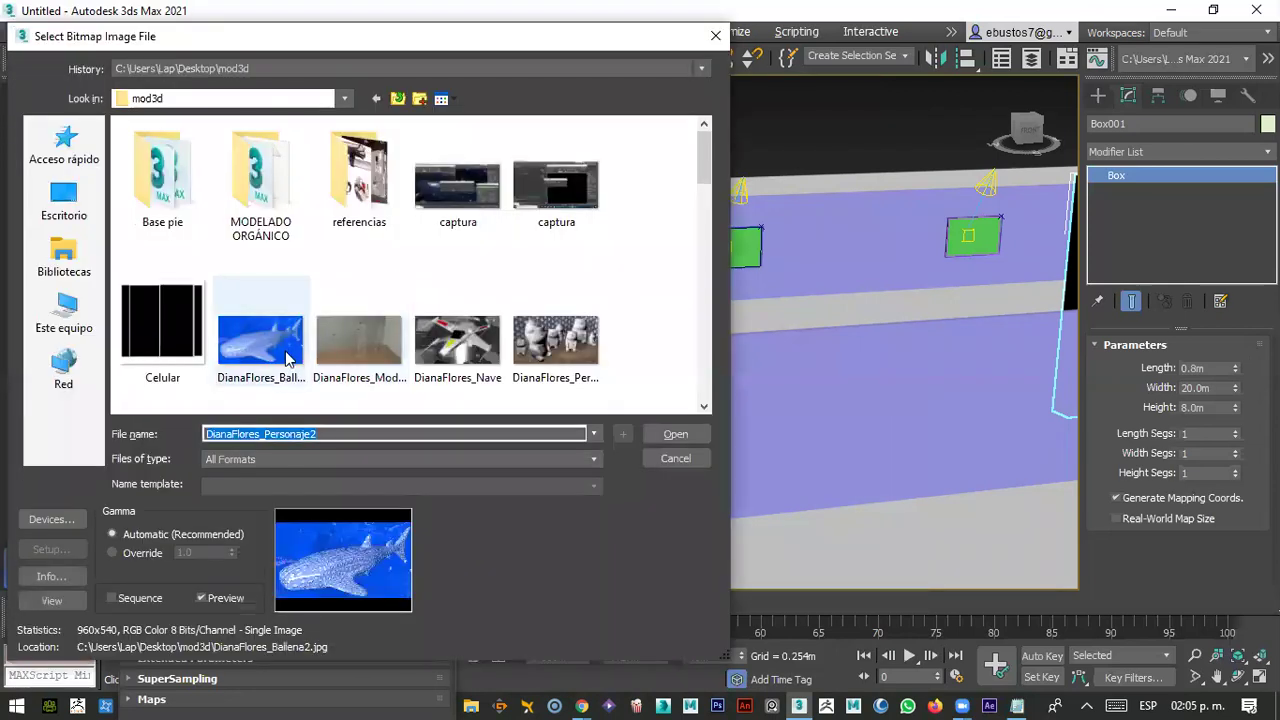
double_click(380, 332)
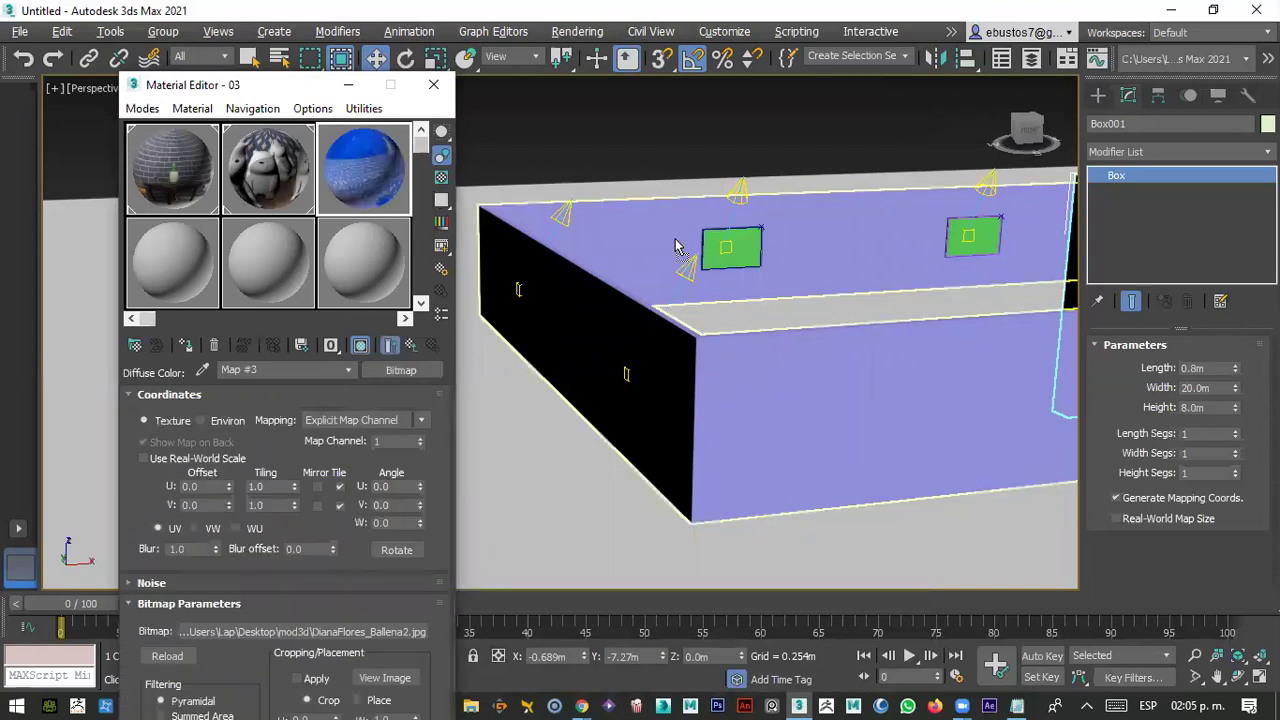
drag(336, 210, 730, 248)
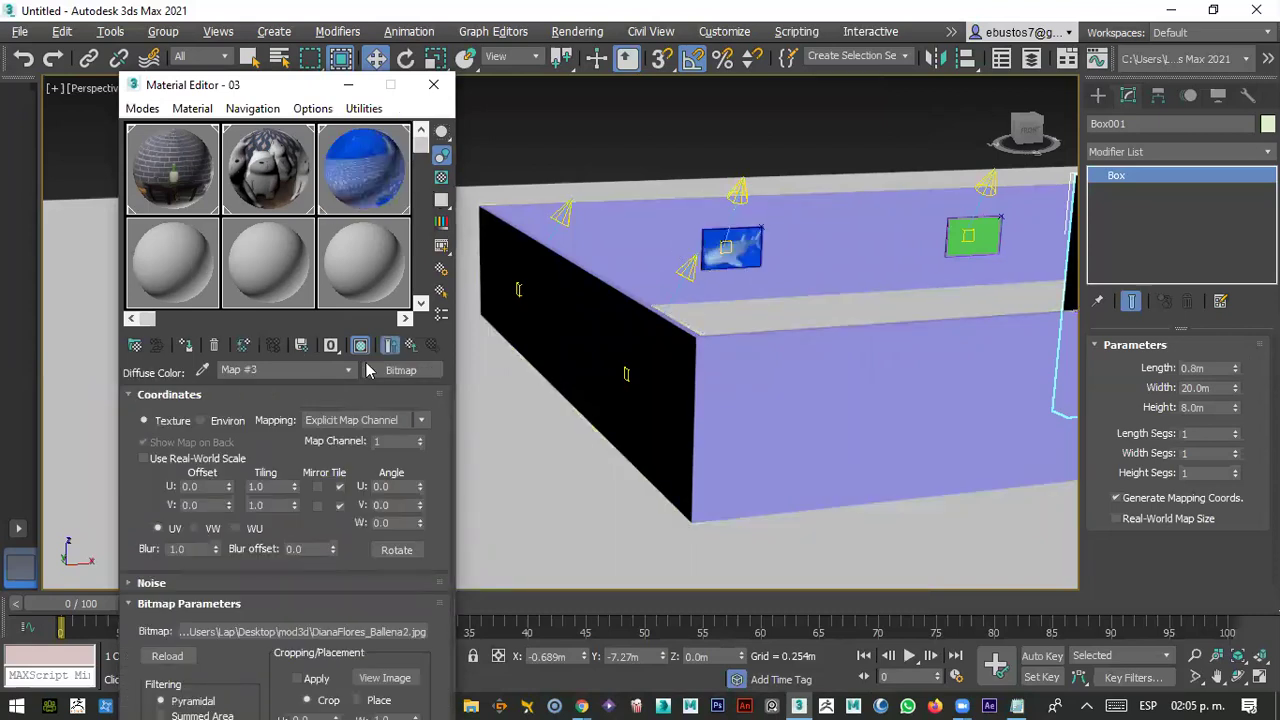
- Open the map selection for the diffuse colour of material 04
click(172, 260)
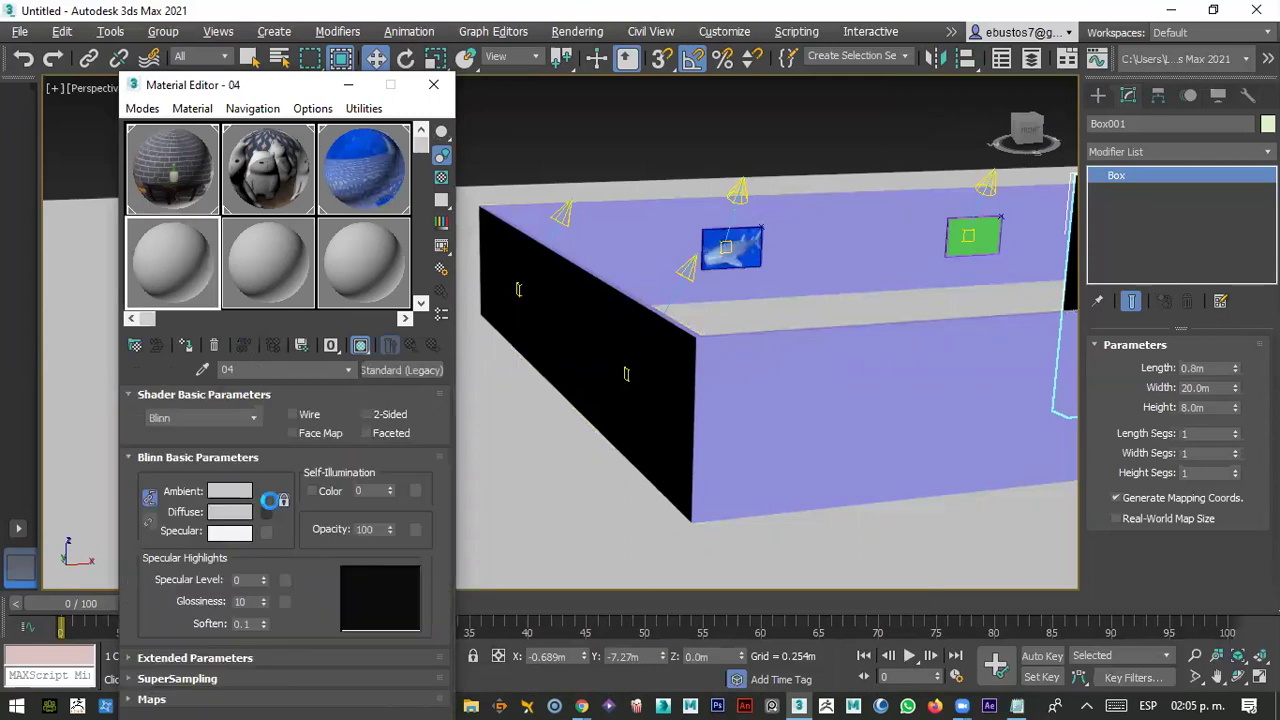
click(266, 512)
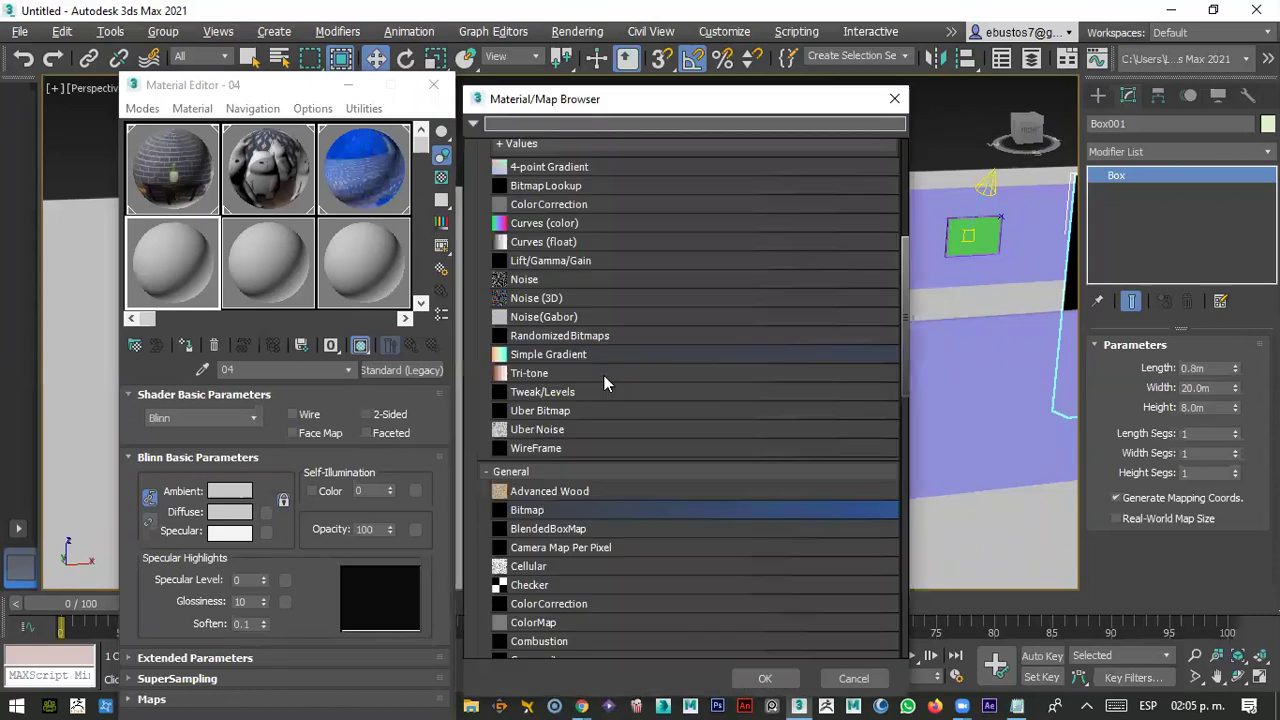
- Load the spaceship image ending in _Nave as material 04's diffuse bitmap and apply it to the green panel beside the whale picture
double_click(575, 497)
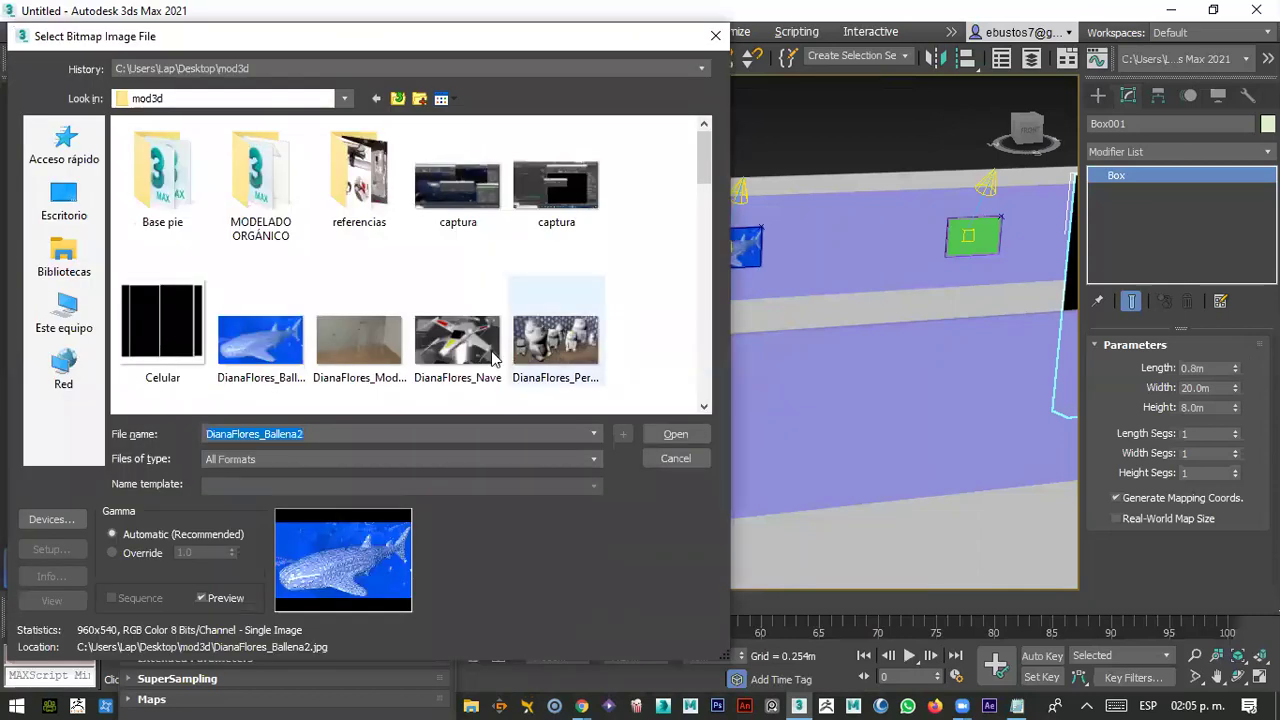
click(492, 358)
click(677, 437)
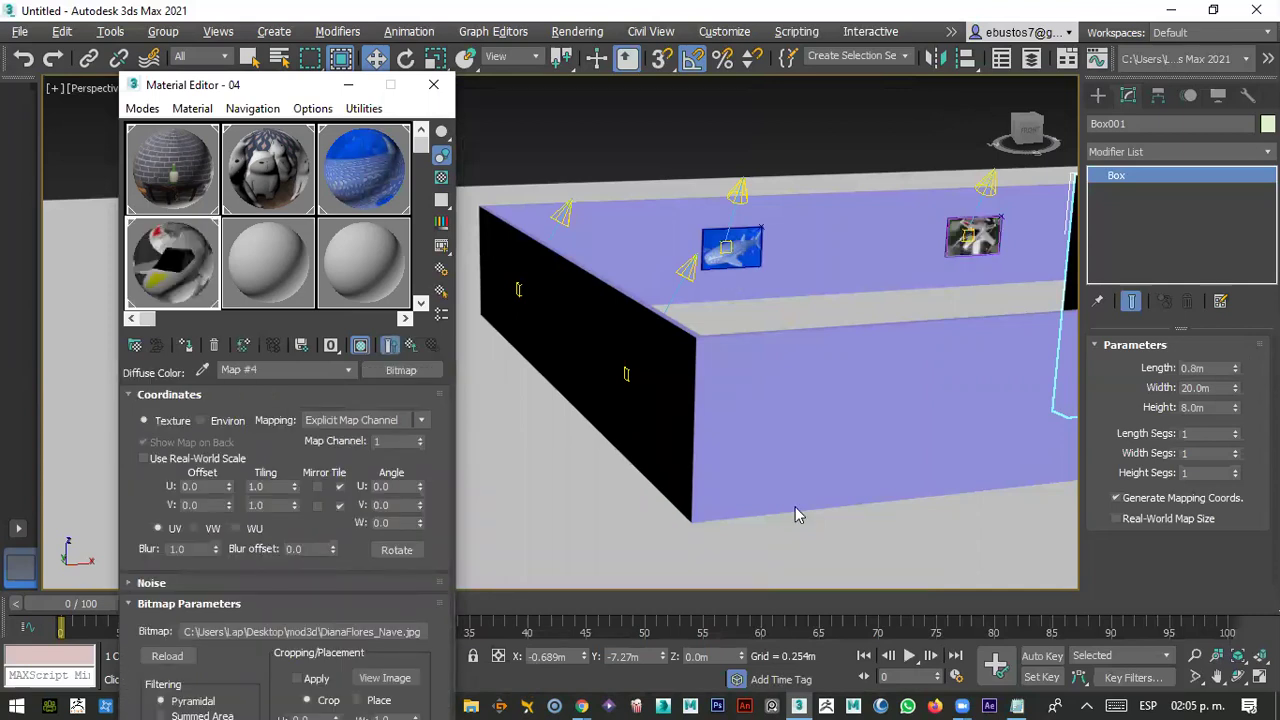
- Examine the gallery room's other walls for green picture panels that still have no image
scroll(876, 536, down, 3)
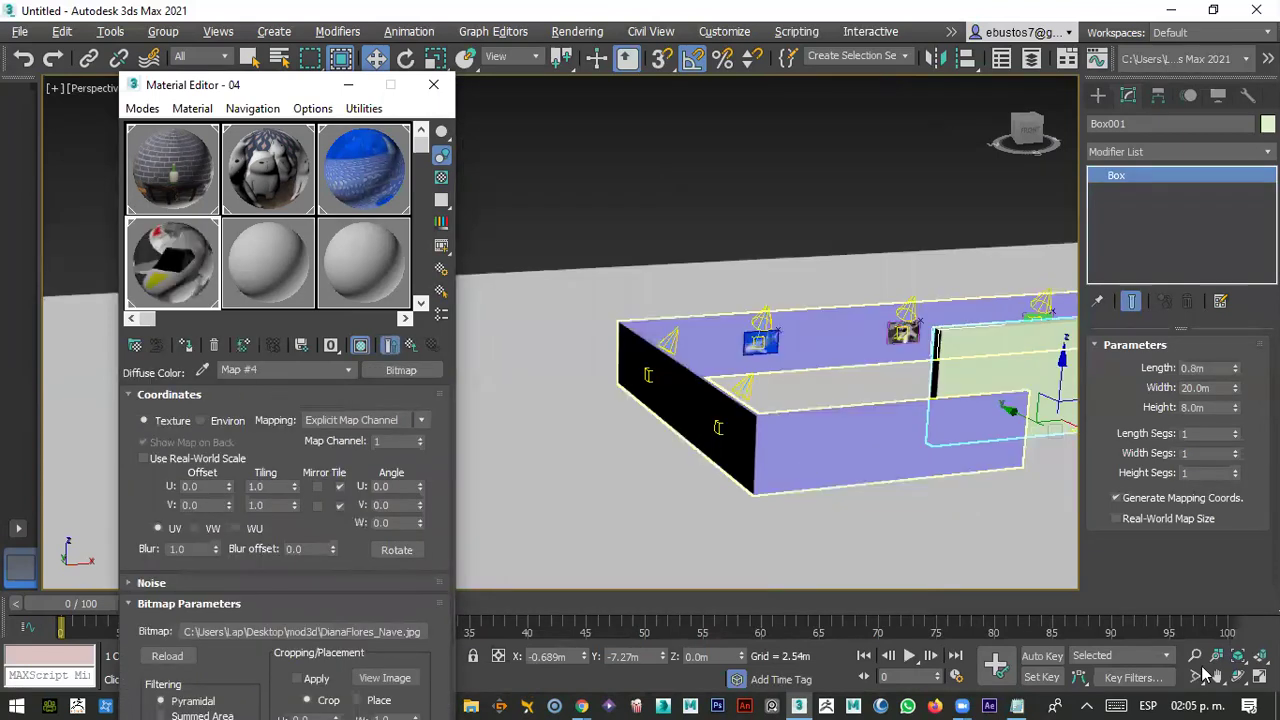
click(777, 497)
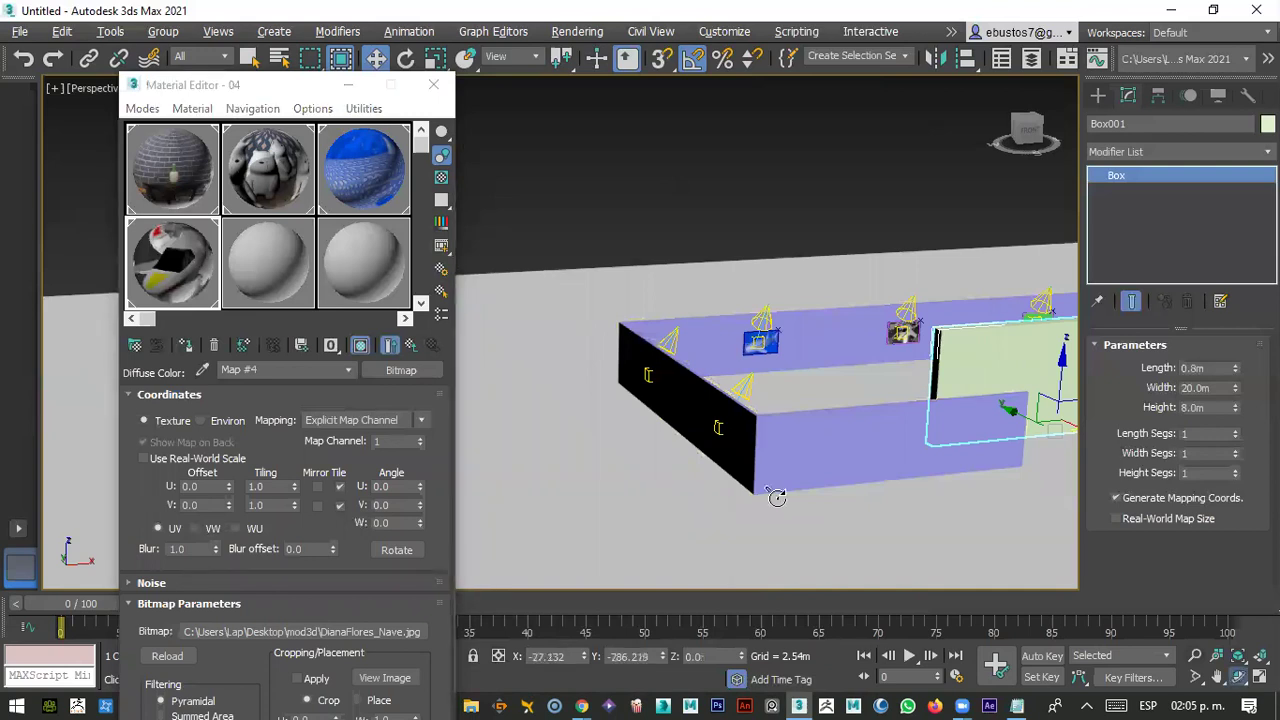
alt+middle_drag(803, 369, 651, 154)
key(shift+z)
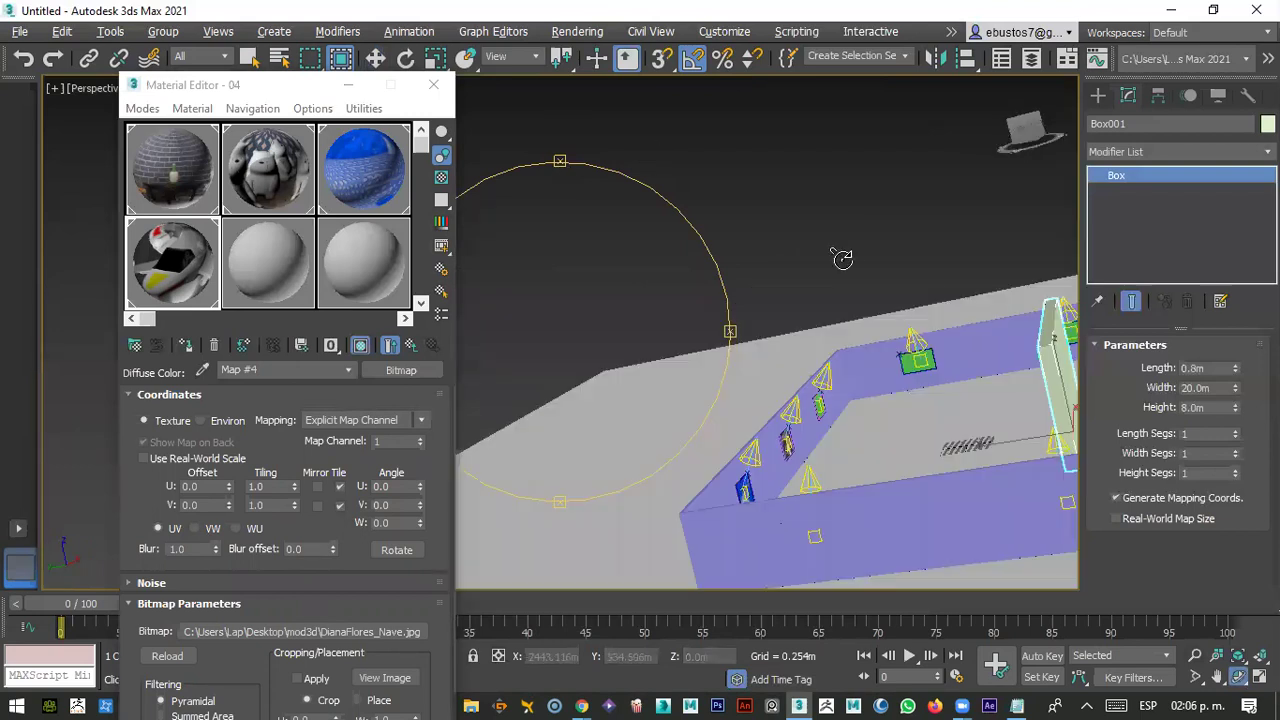
key(shift+z)
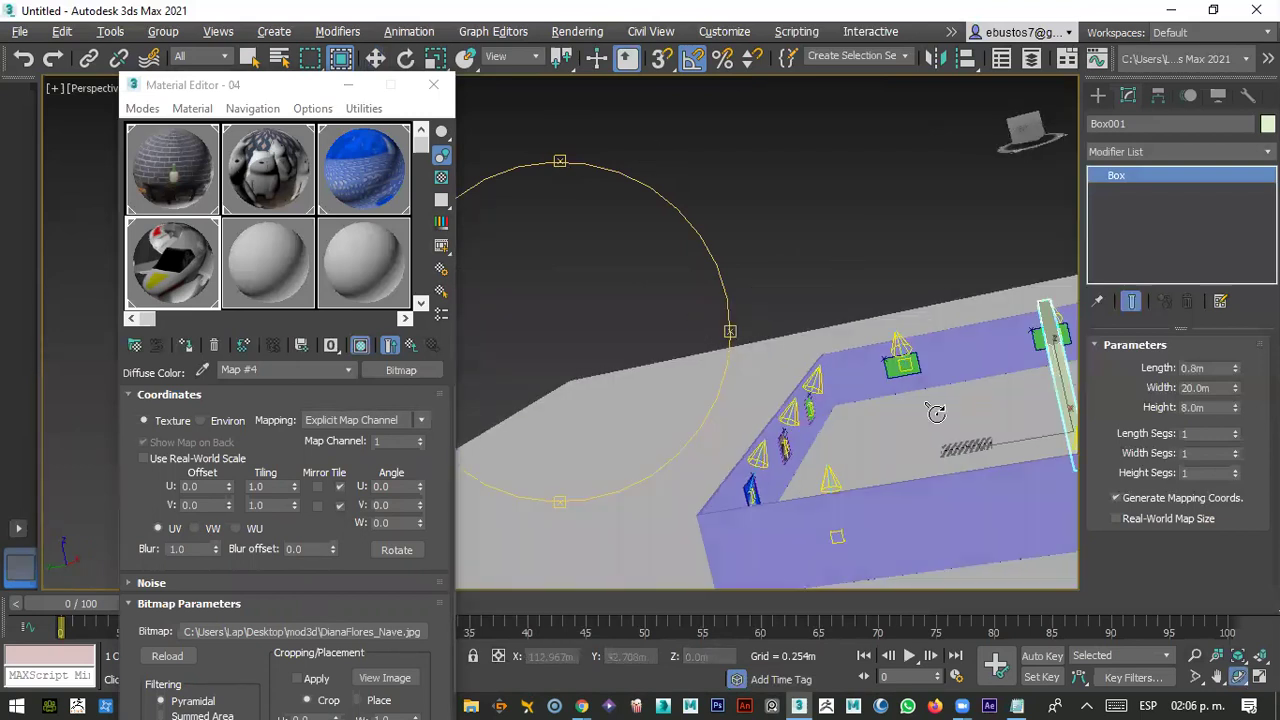
key(shift+z)
key(shift+z)
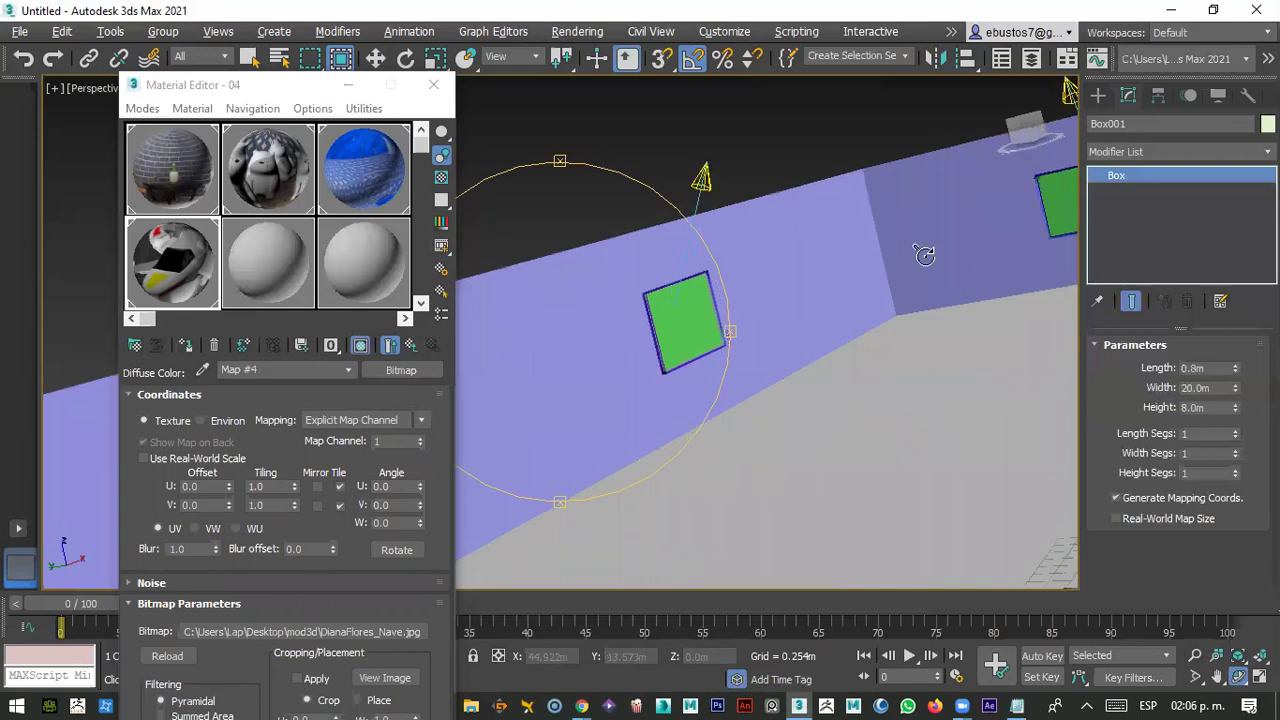
key(shift+z)
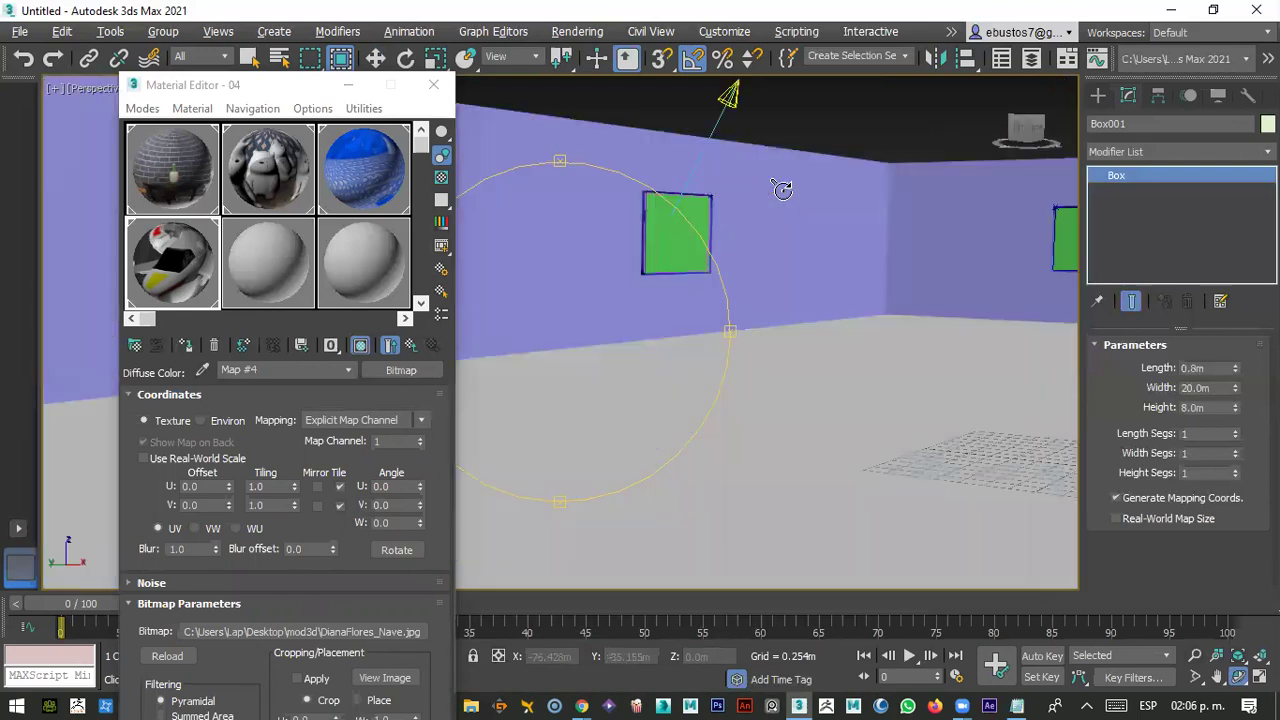
- Load the image ending in _display as material 05's diffuse bitmap and apply it to the green panel near the room's corner
click(246, 268)
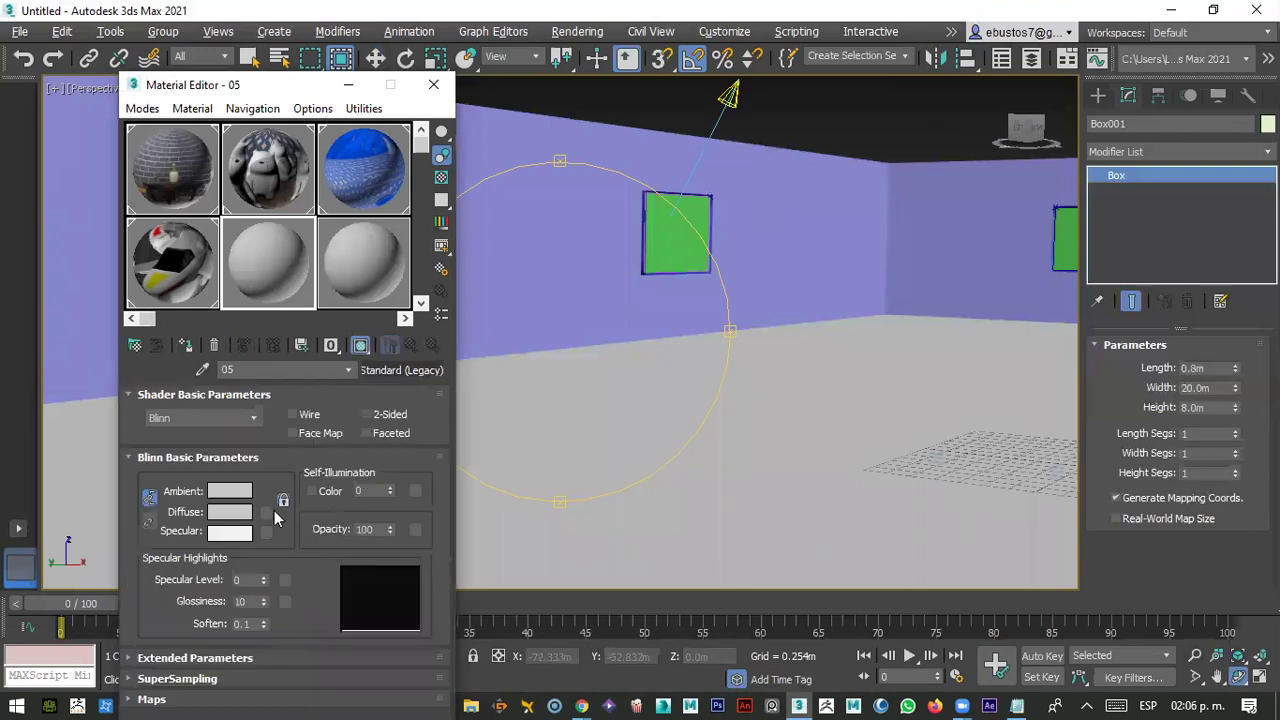
click(265, 514)
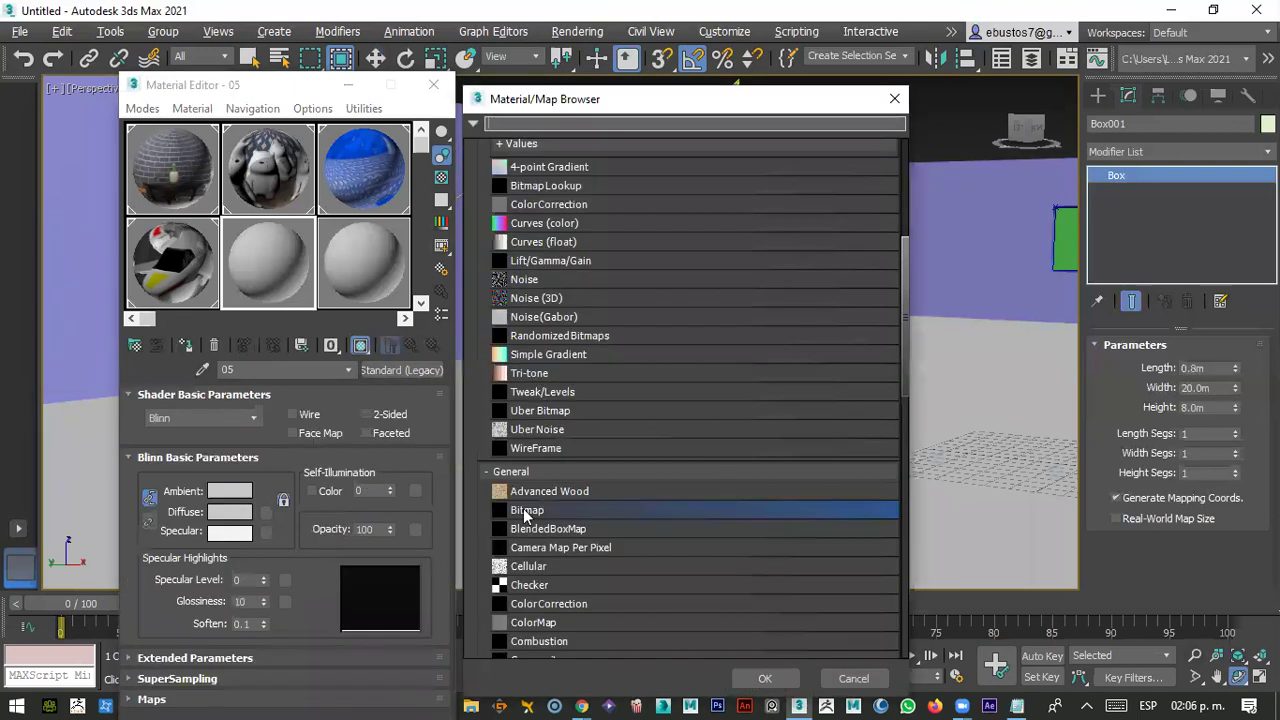
double_click(527, 512)
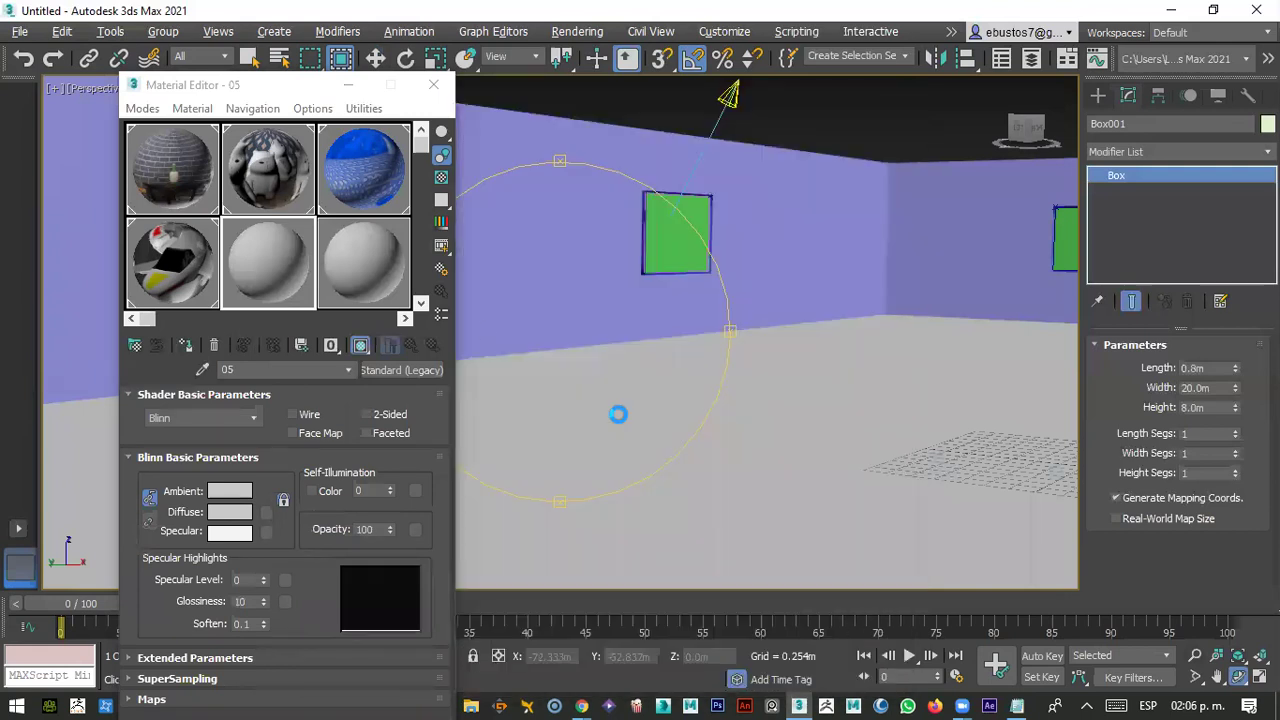
scroll(549, 305, down, 3)
scroll(613, 322, down, 2)
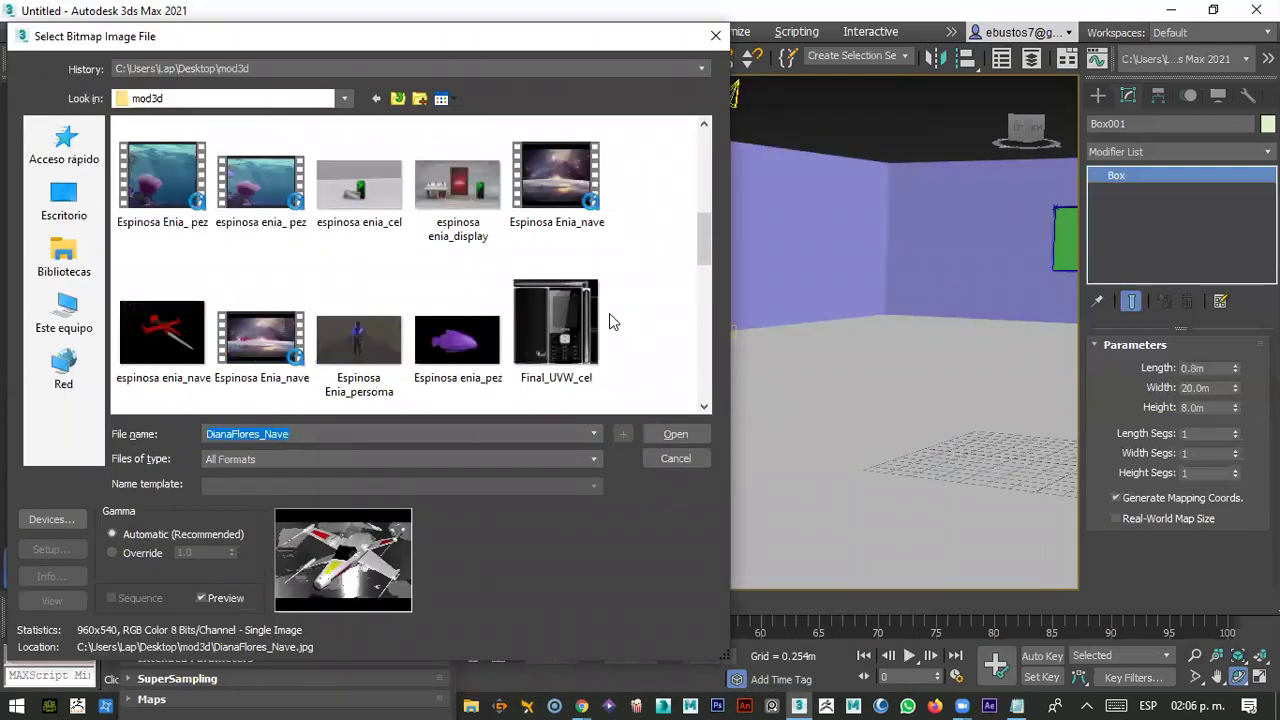
click(483, 205)
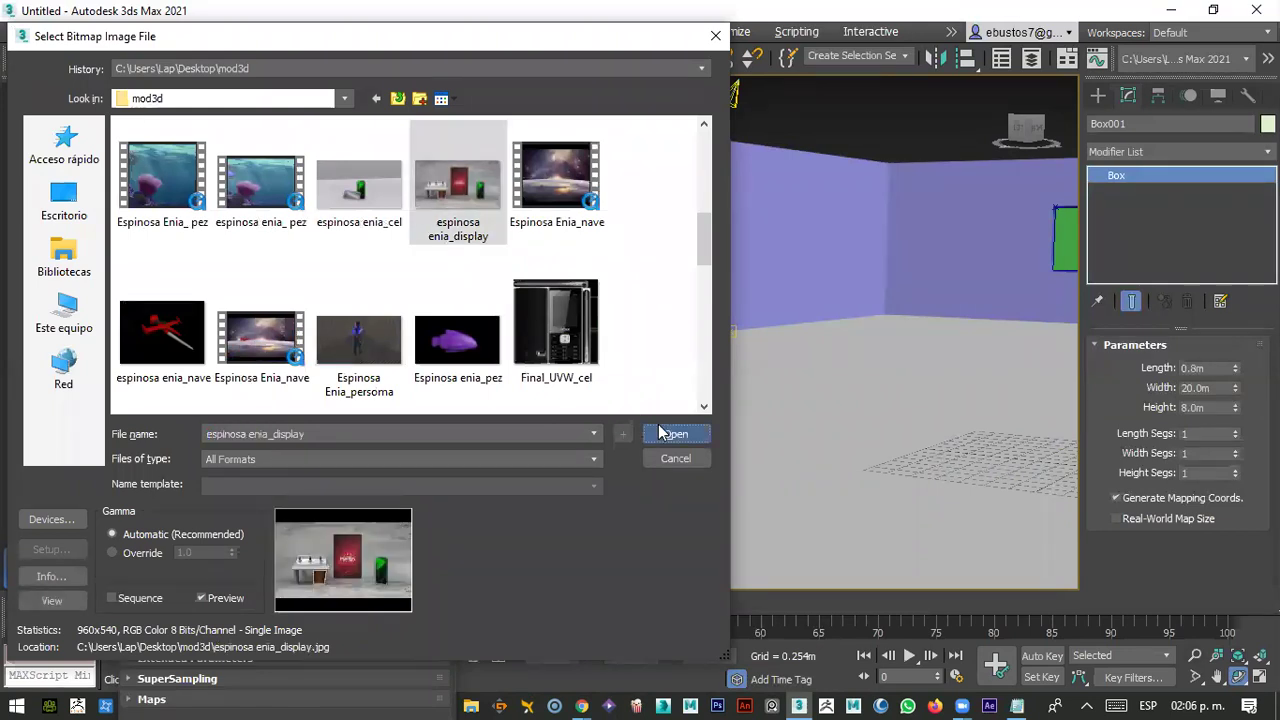
click(665, 433)
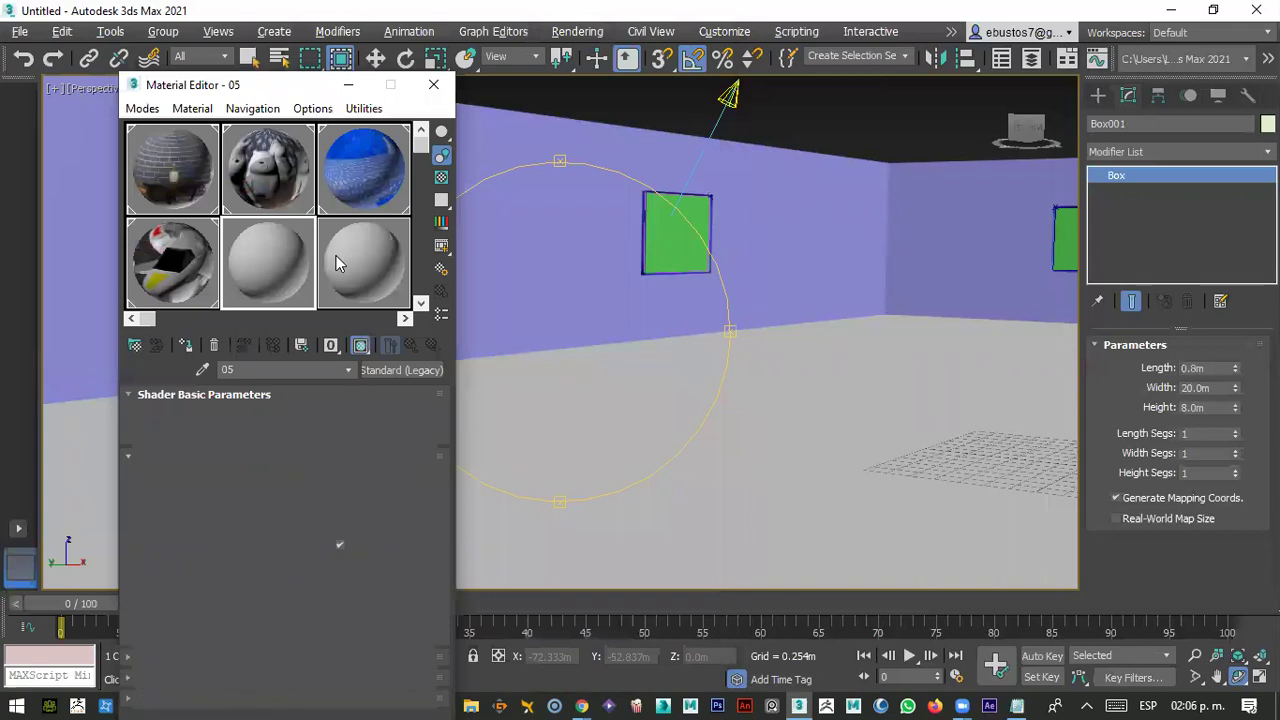
click(654, 252)
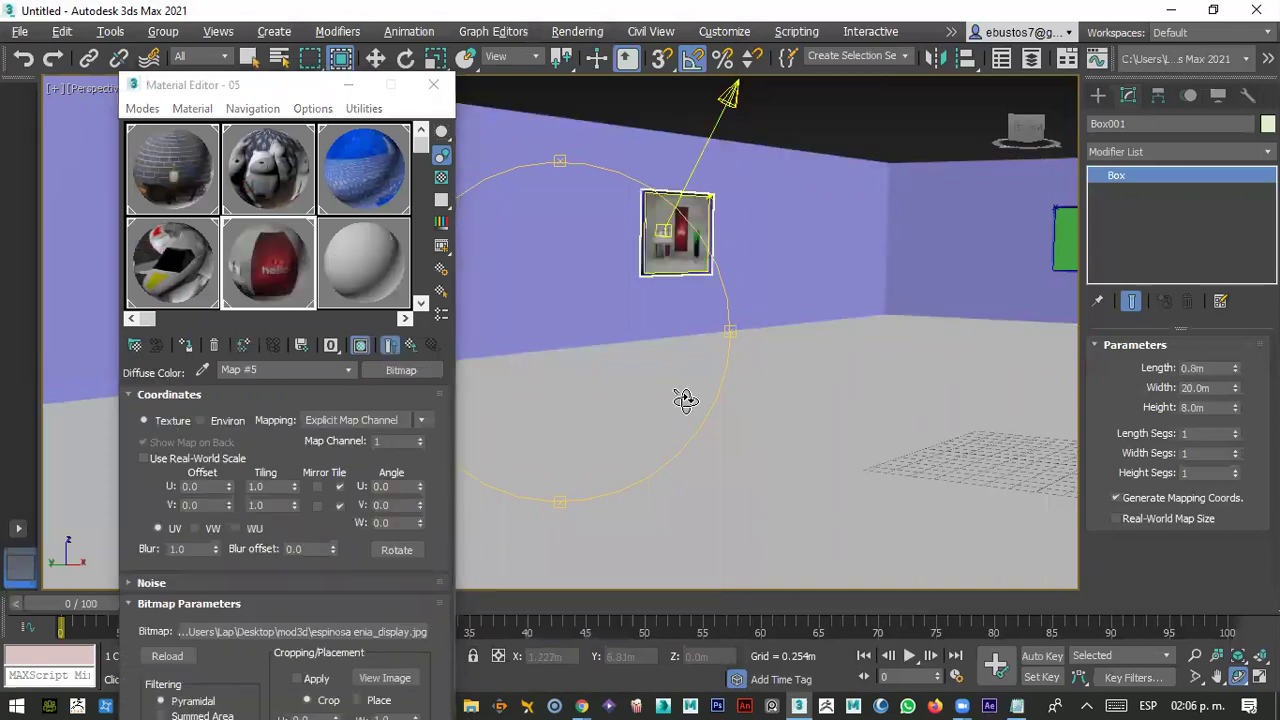
- Load the character image ending in _persoma as material 06's diffuse bitmap and apply it to the nearer green panel on the adjacent wall
alt+middle_drag(685, 400, 691, 394)
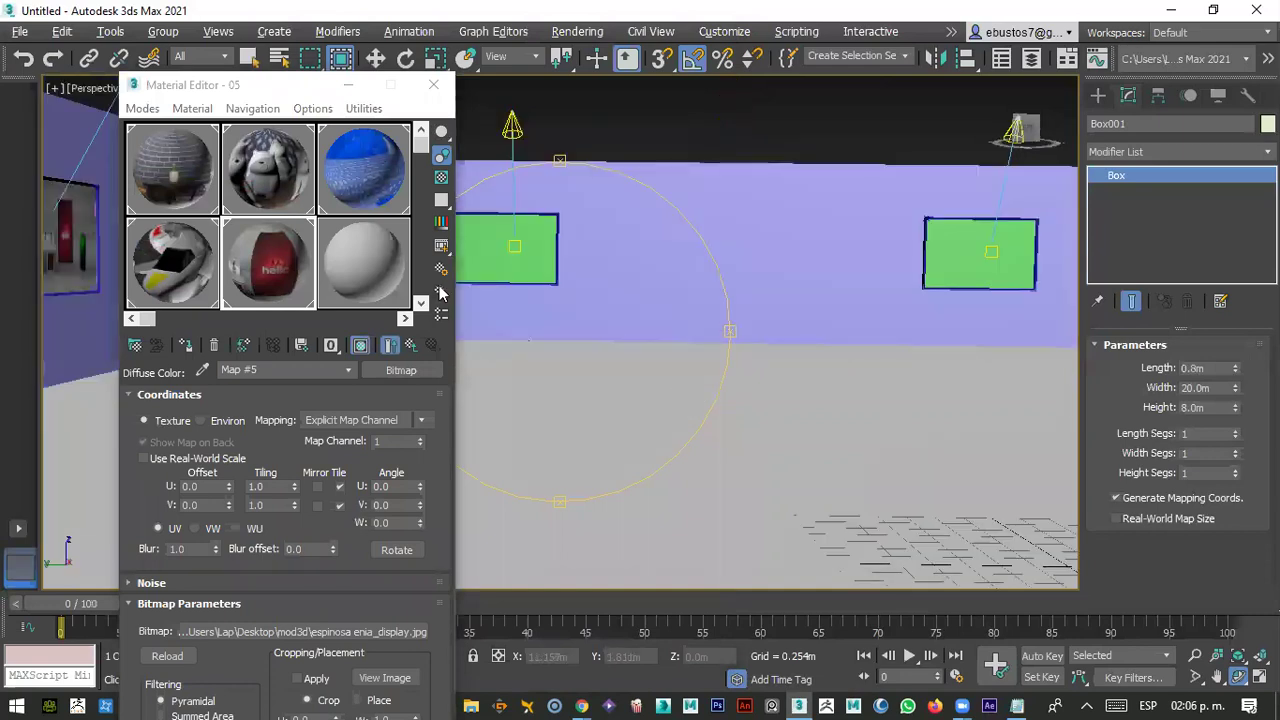
click(356, 266)
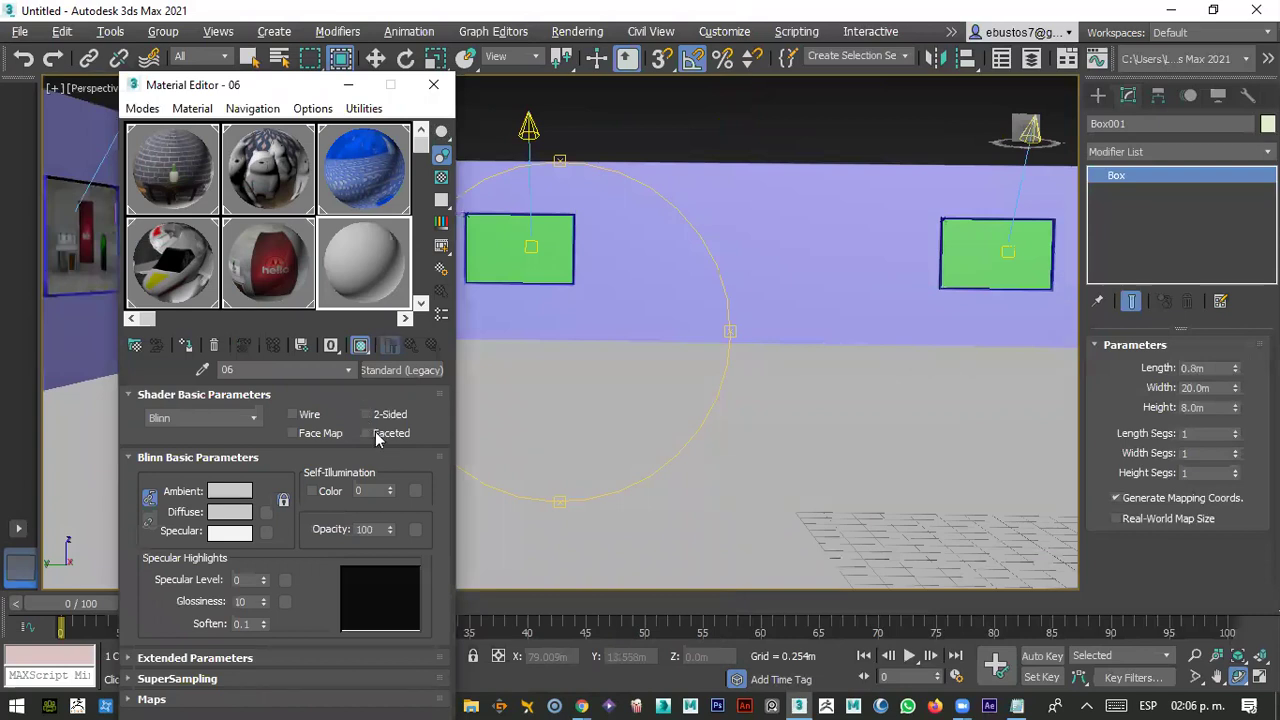
click(266, 511)
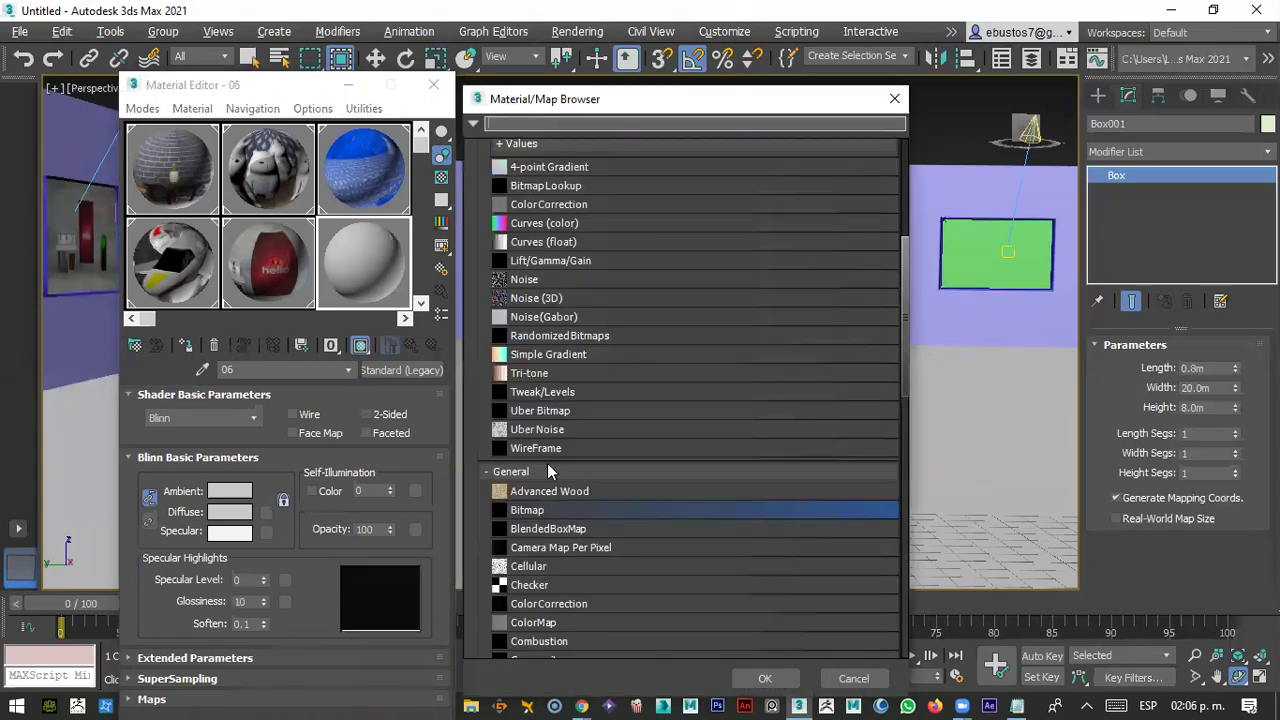
double_click(535, 516)
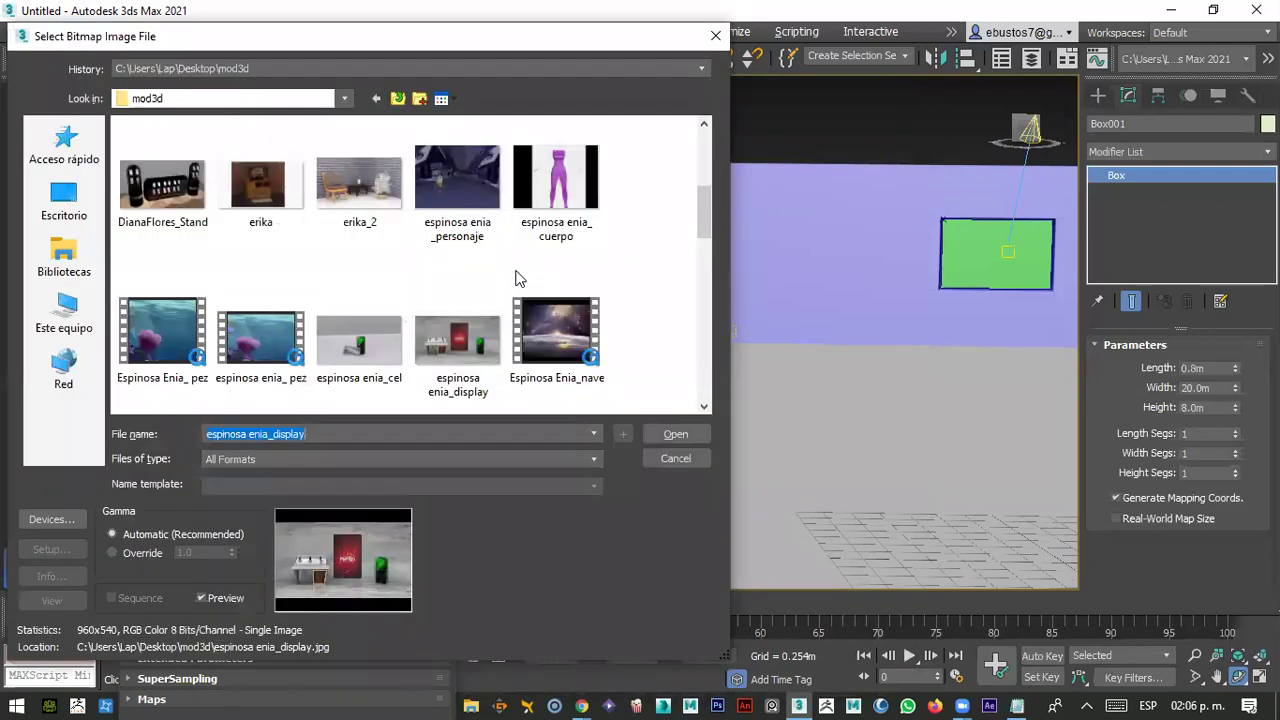
scroll(518, 278, down, 1)
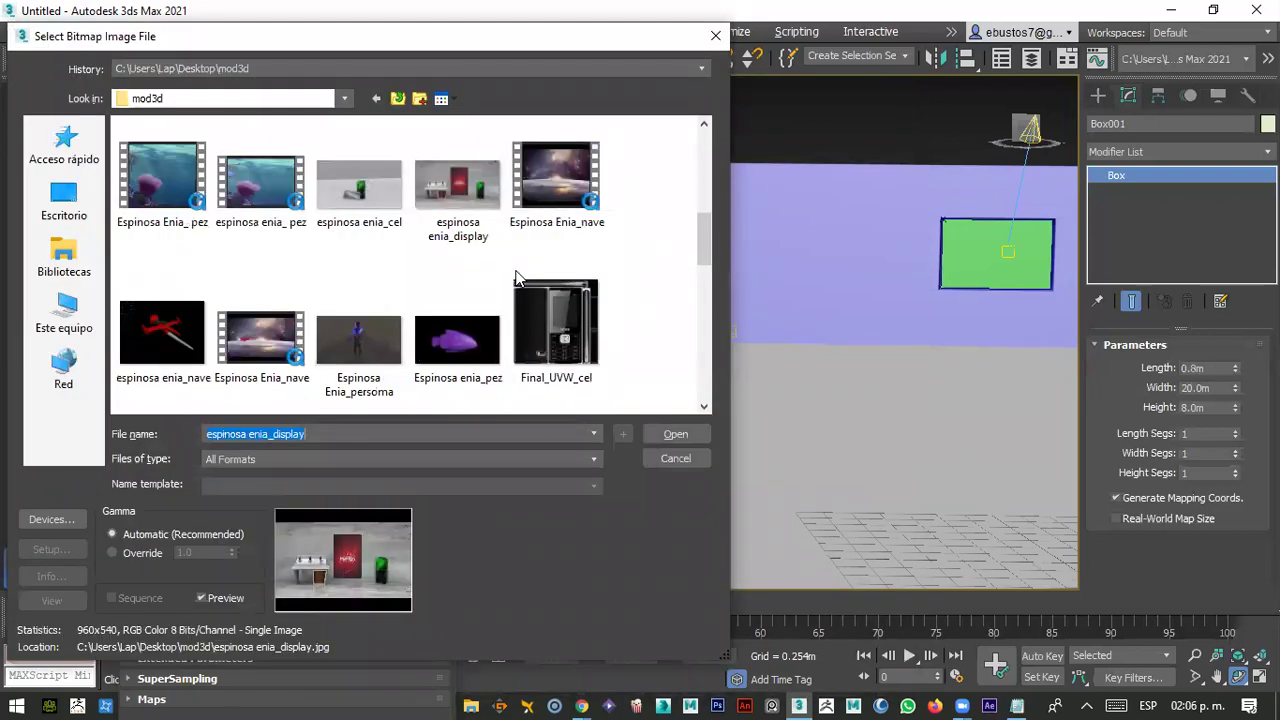
click(378, 352)
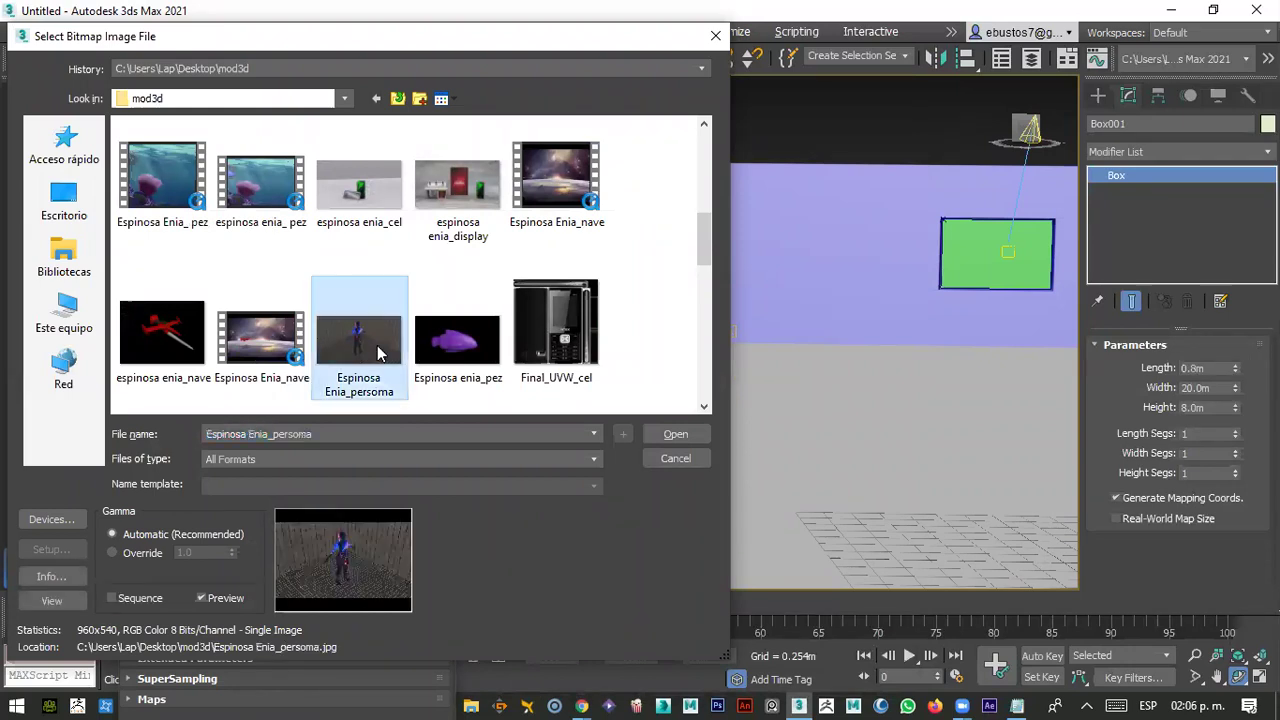
click(678, 433)
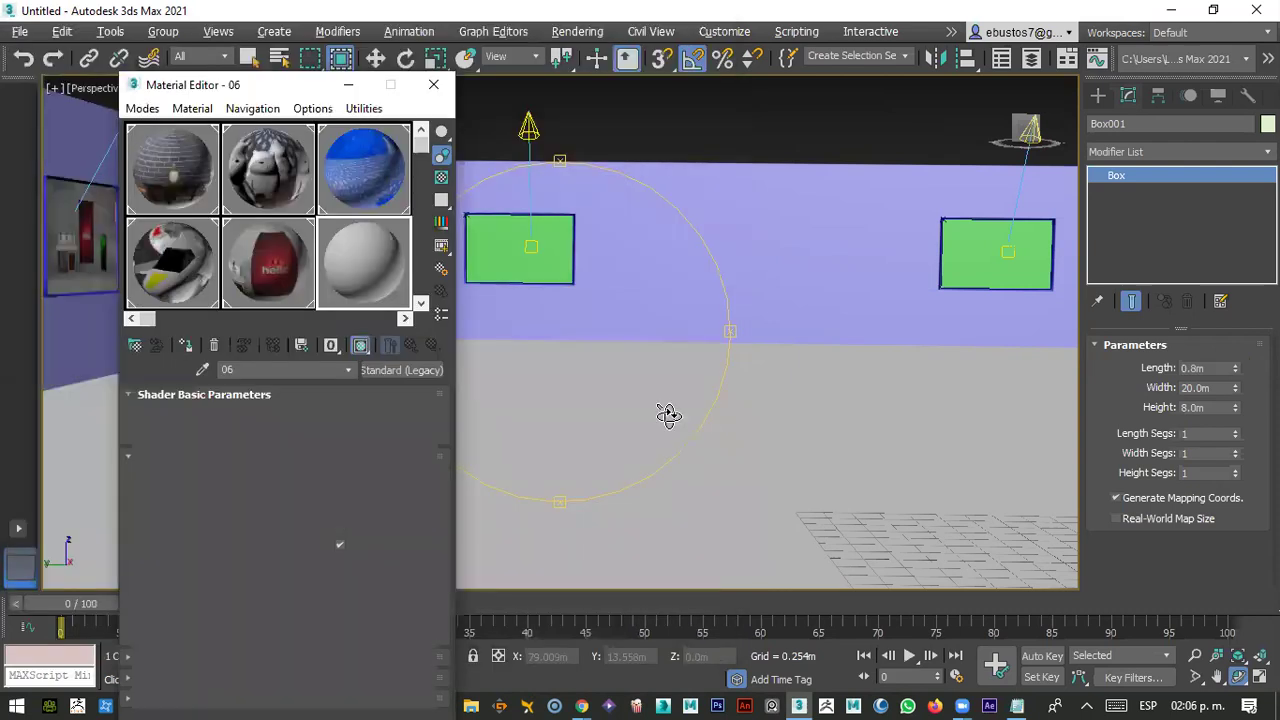
click(503, 266)
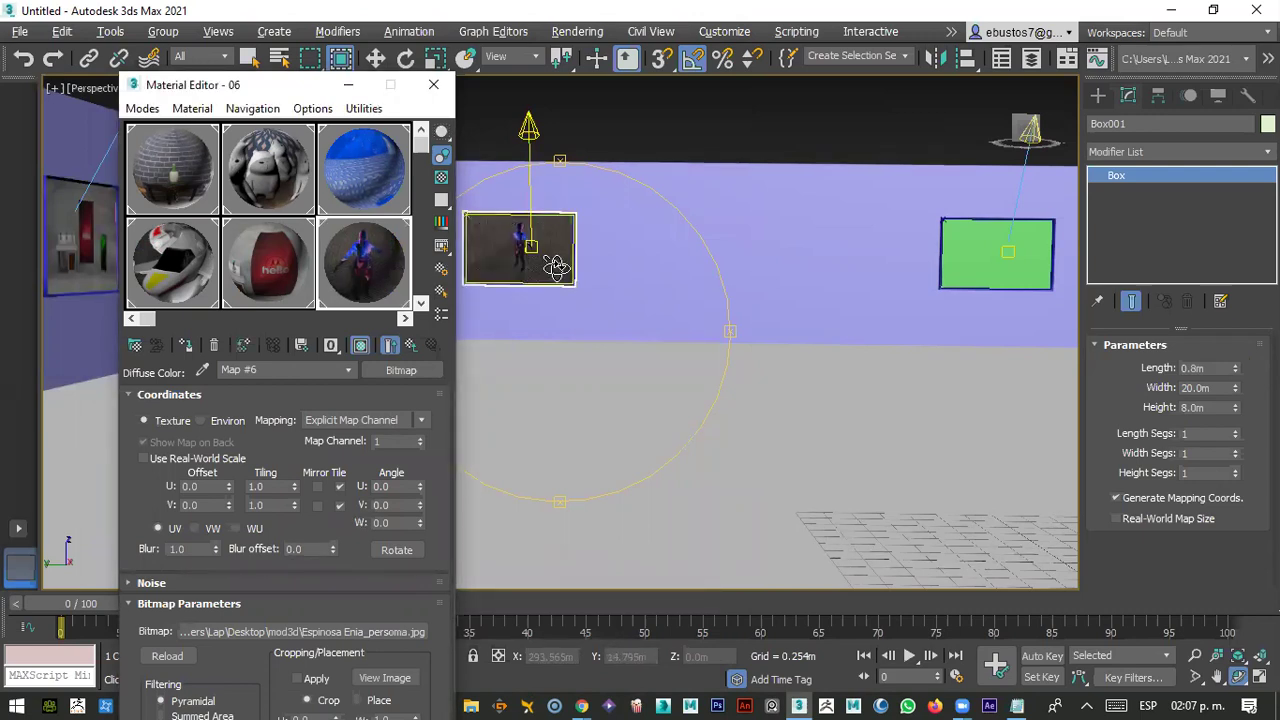
- Change the 13 - Brushed Metal #2 sample slot from Physical Material to Standard (Legacy)
key(l)
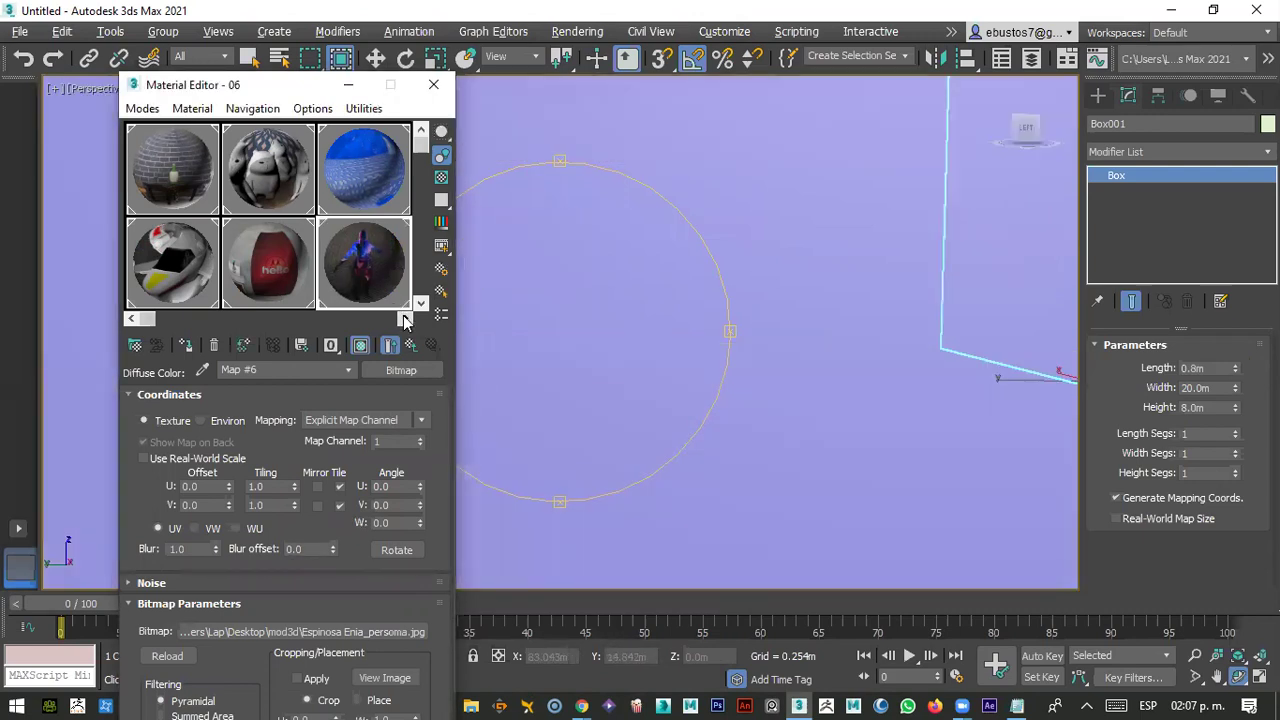
click(421, 302)
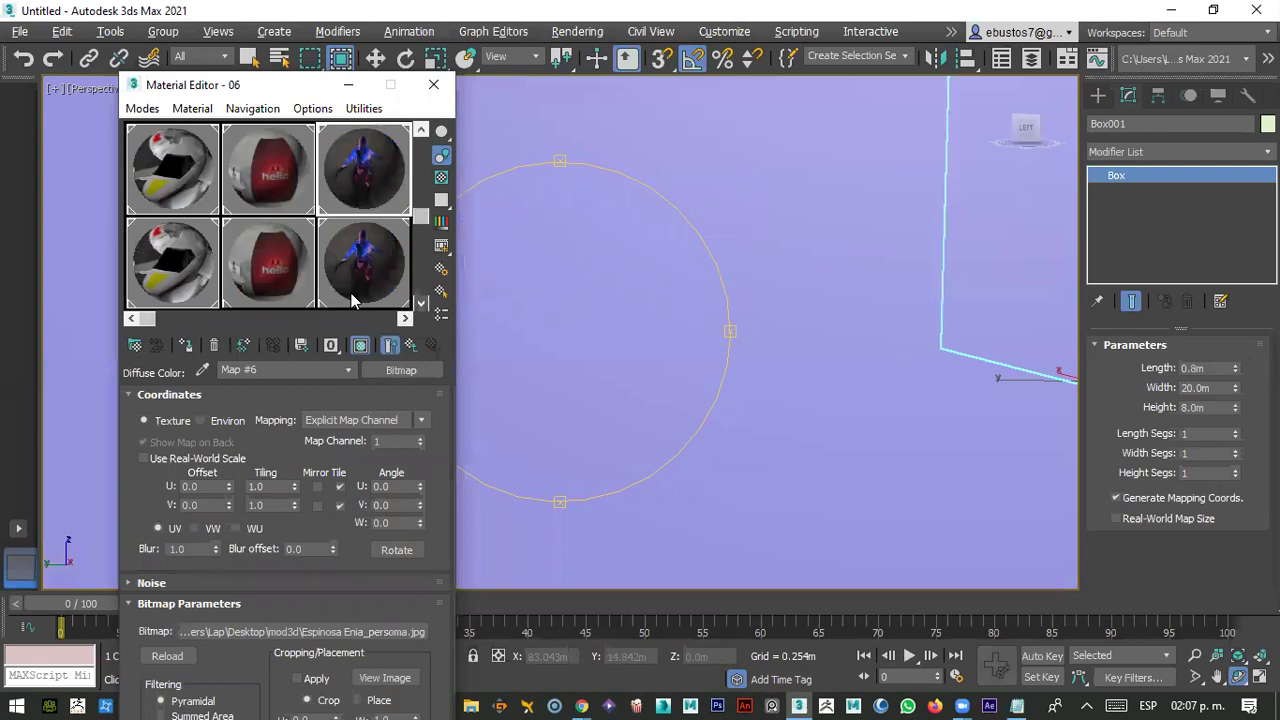
click(183, 257)
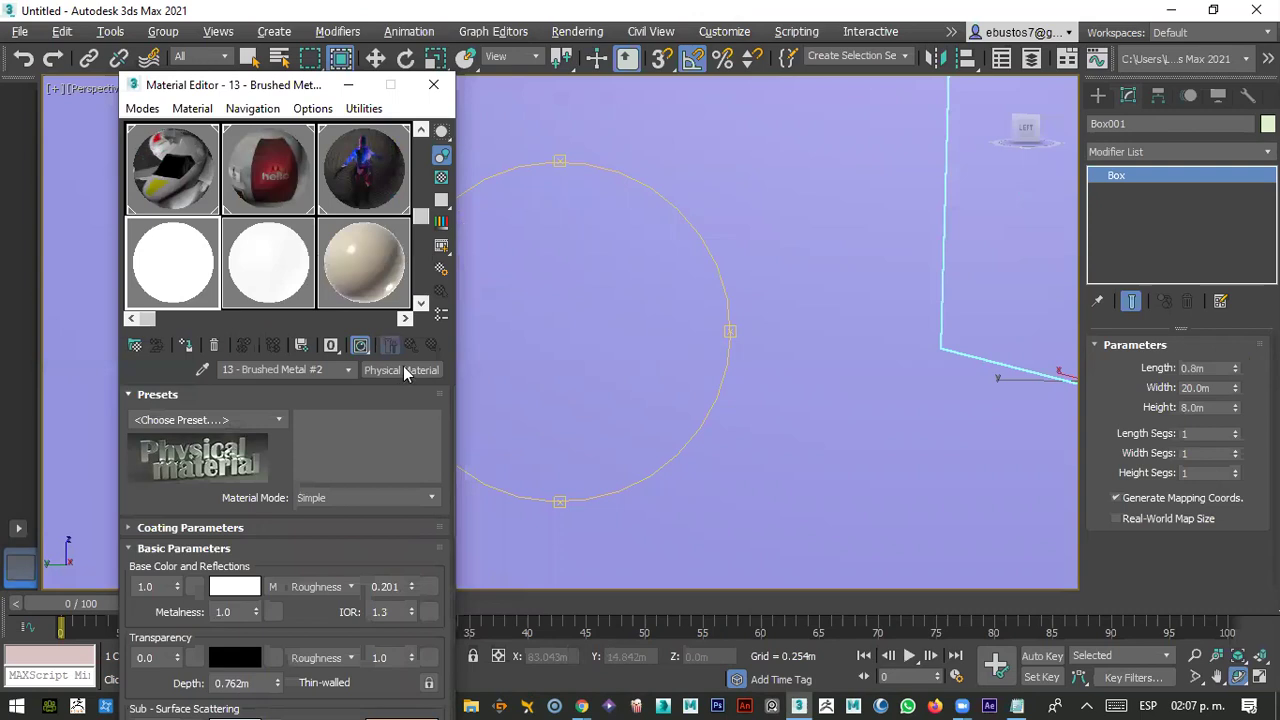
click(402, 369)
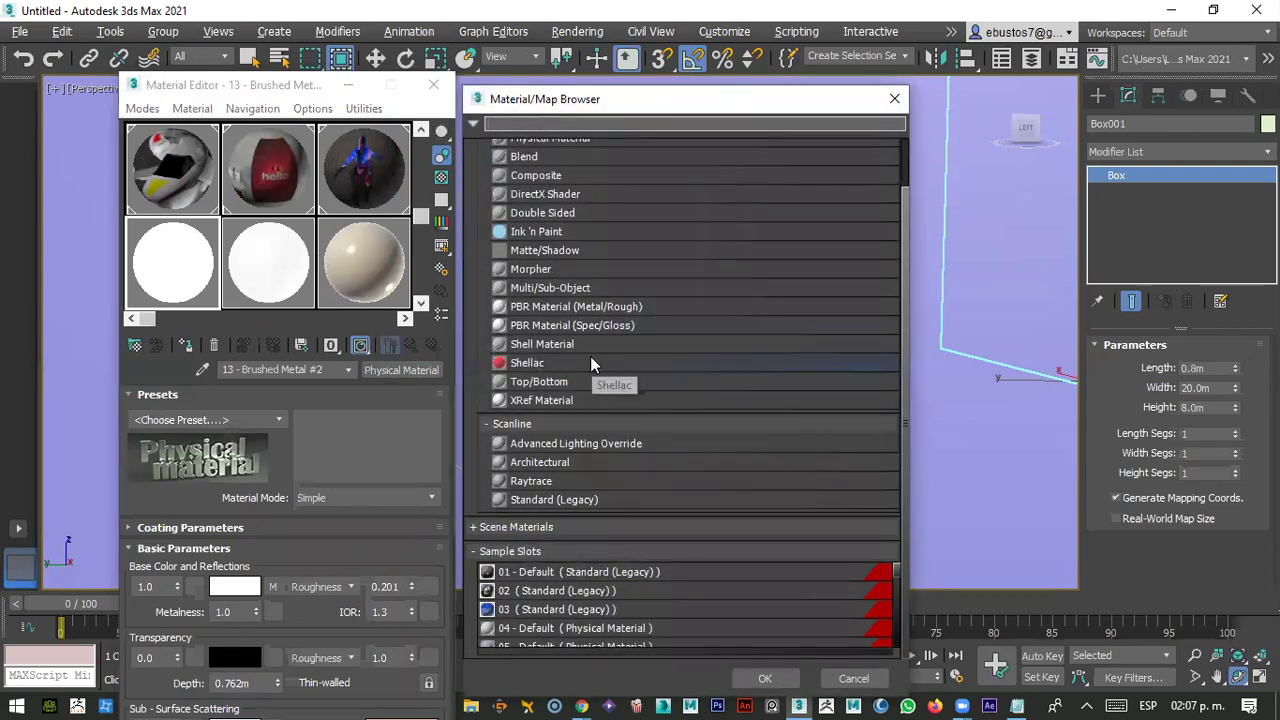
scroll(590, 363, up, 1)
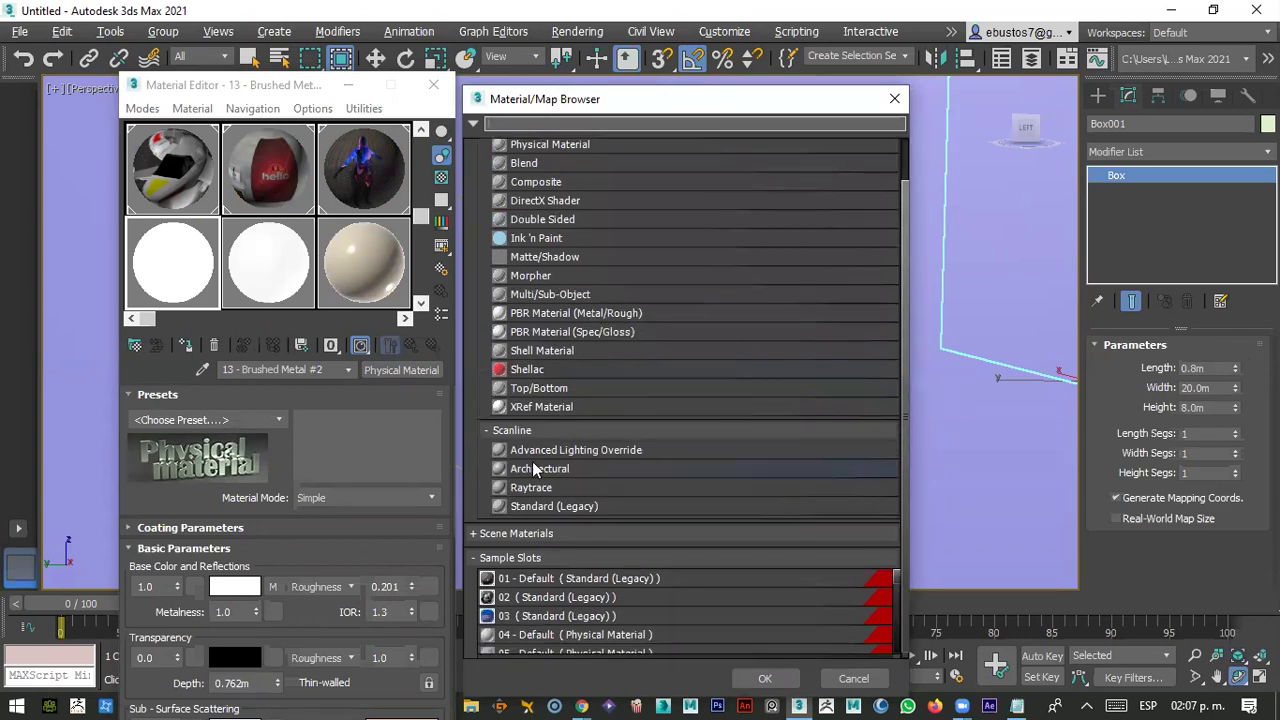
click(533, 508)
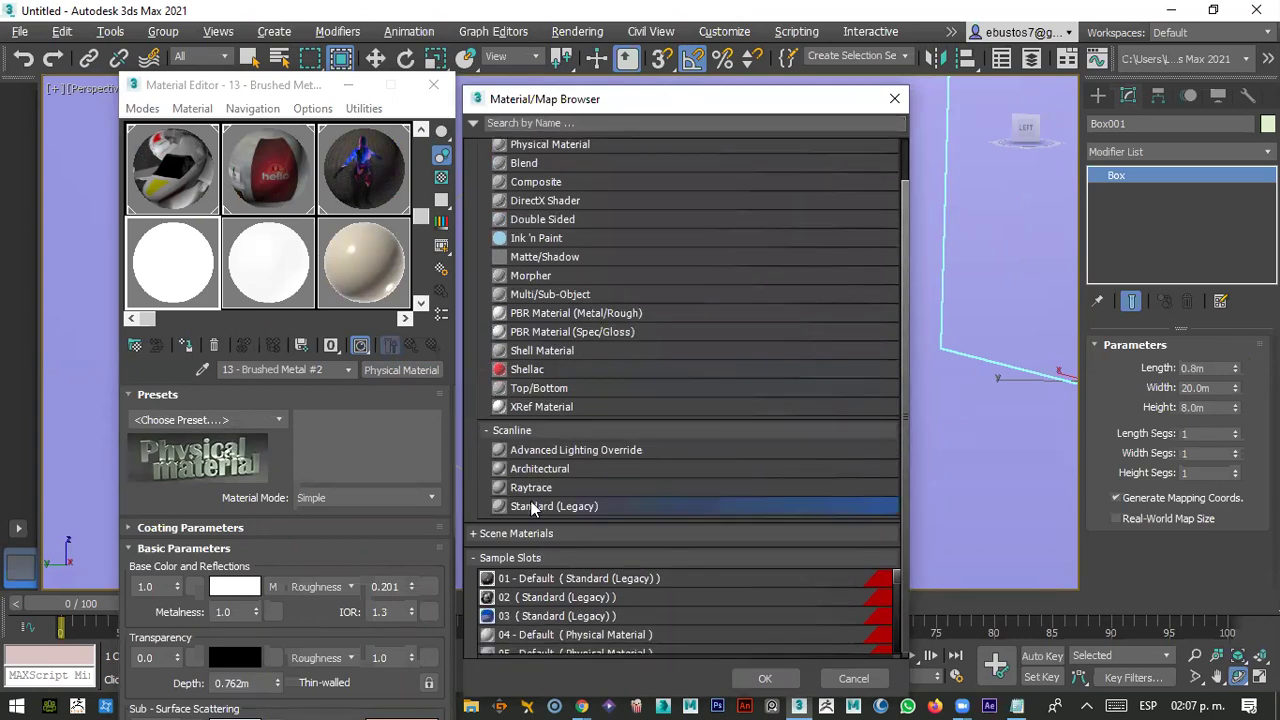
double_click(541, 505)
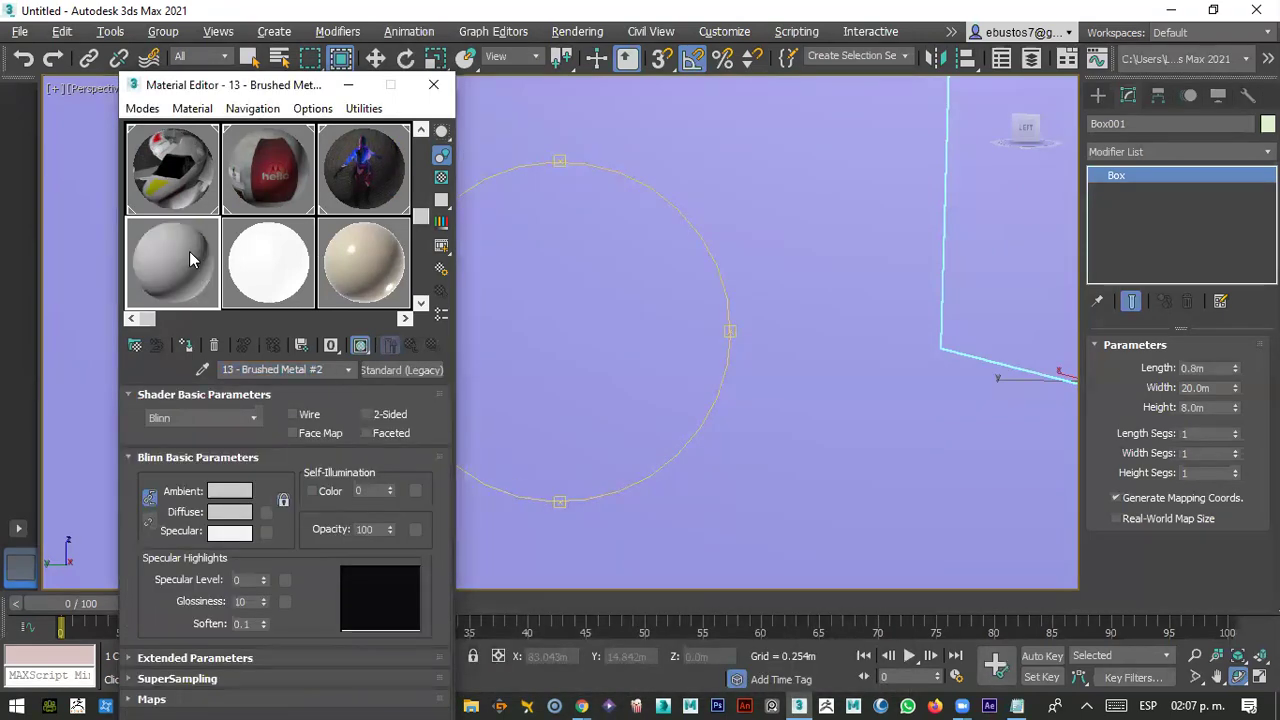
- Load the image ending in _ModeladoCuerpo as the diffuse bitmap of the 13 - Brushed Metal #2 material
click(267, 512)
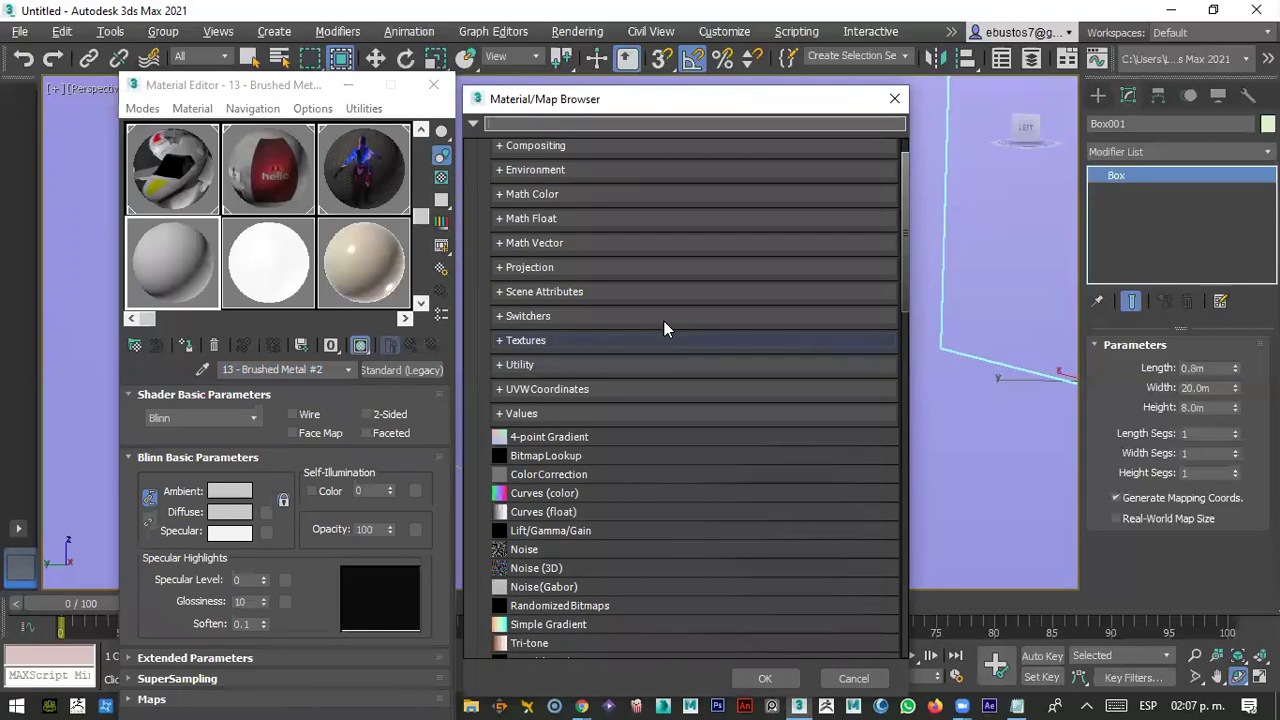
scroll(560, 474, down, 1)
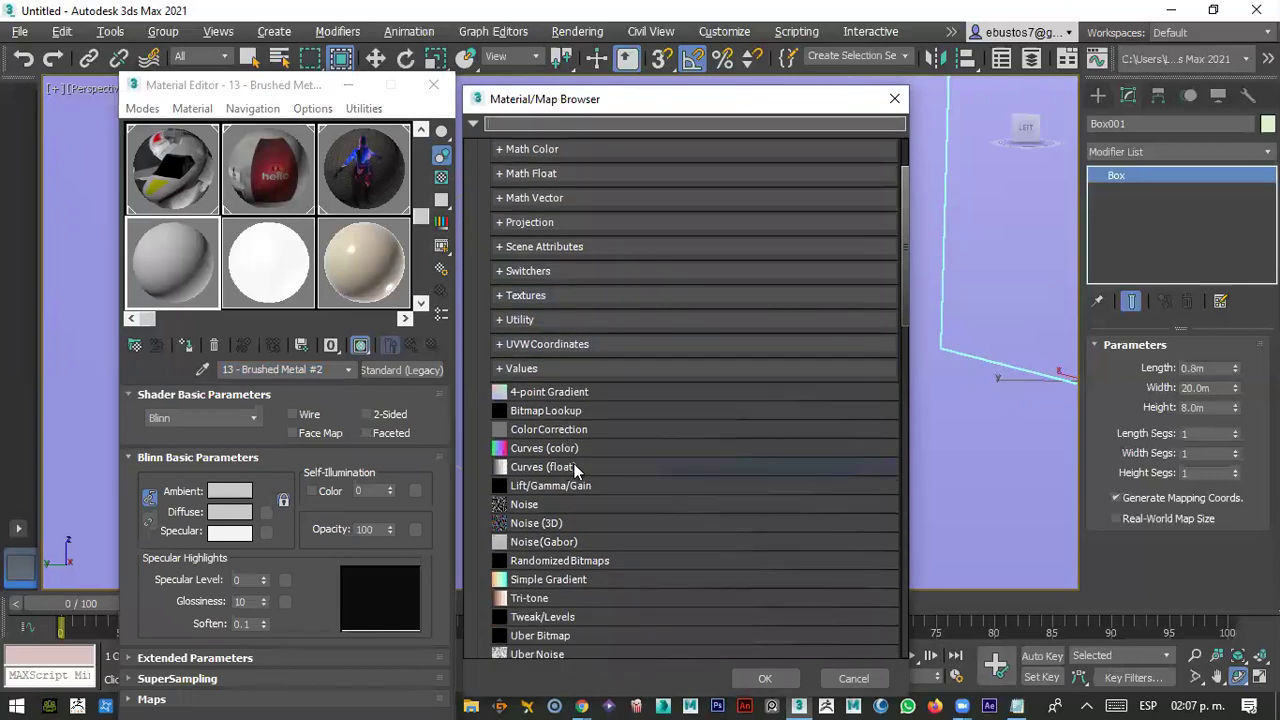
scroll(575, 467, down, 8)
double_click(524, 399)
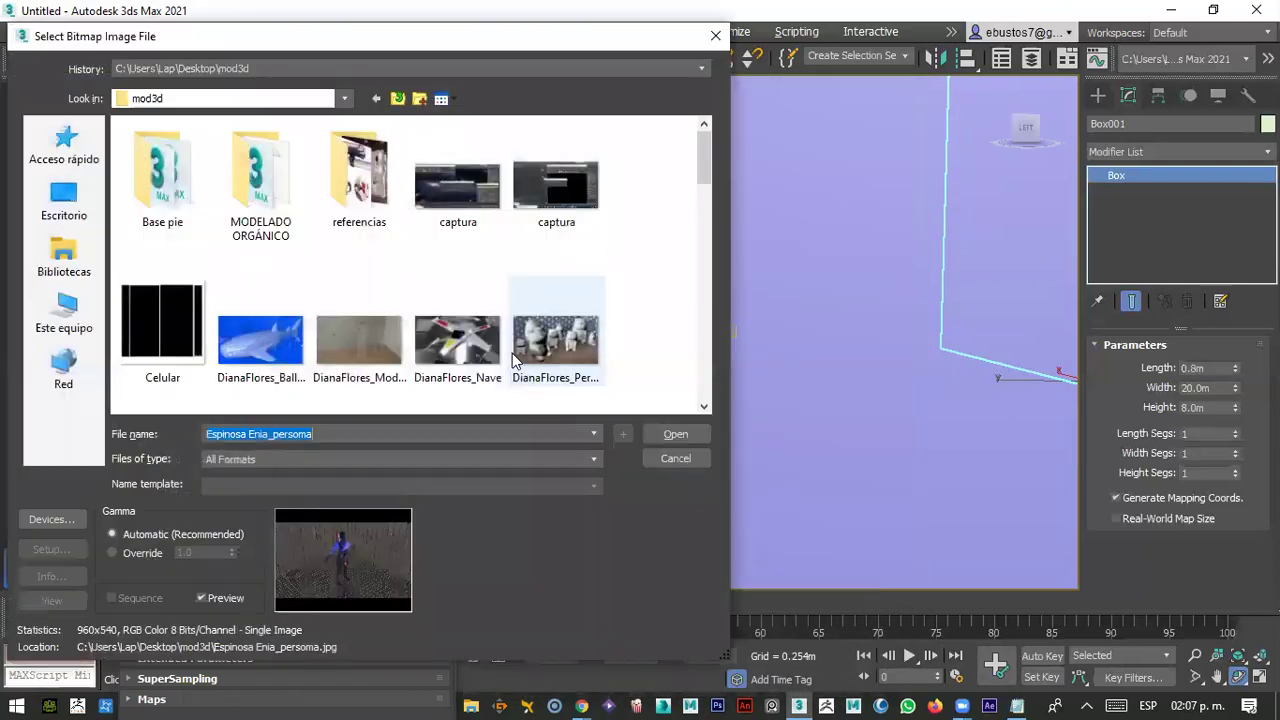
double_click(395, 360)
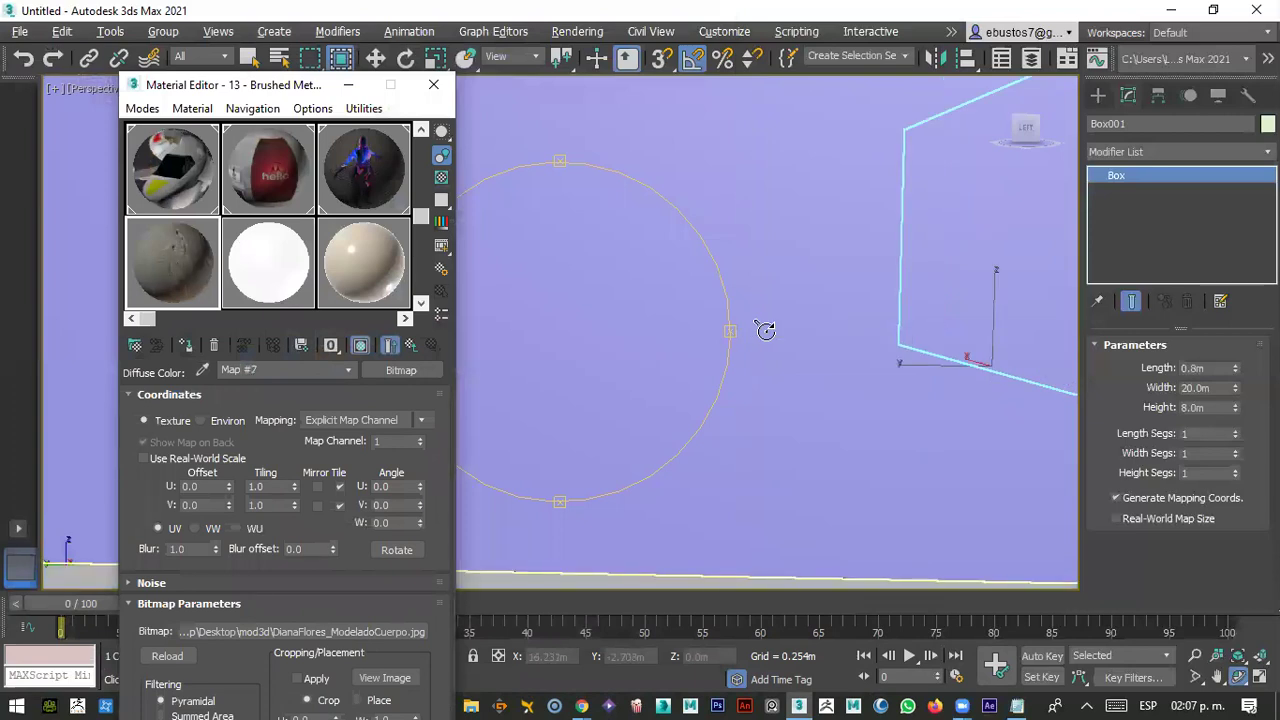
drag(765, 330, 757, 329)
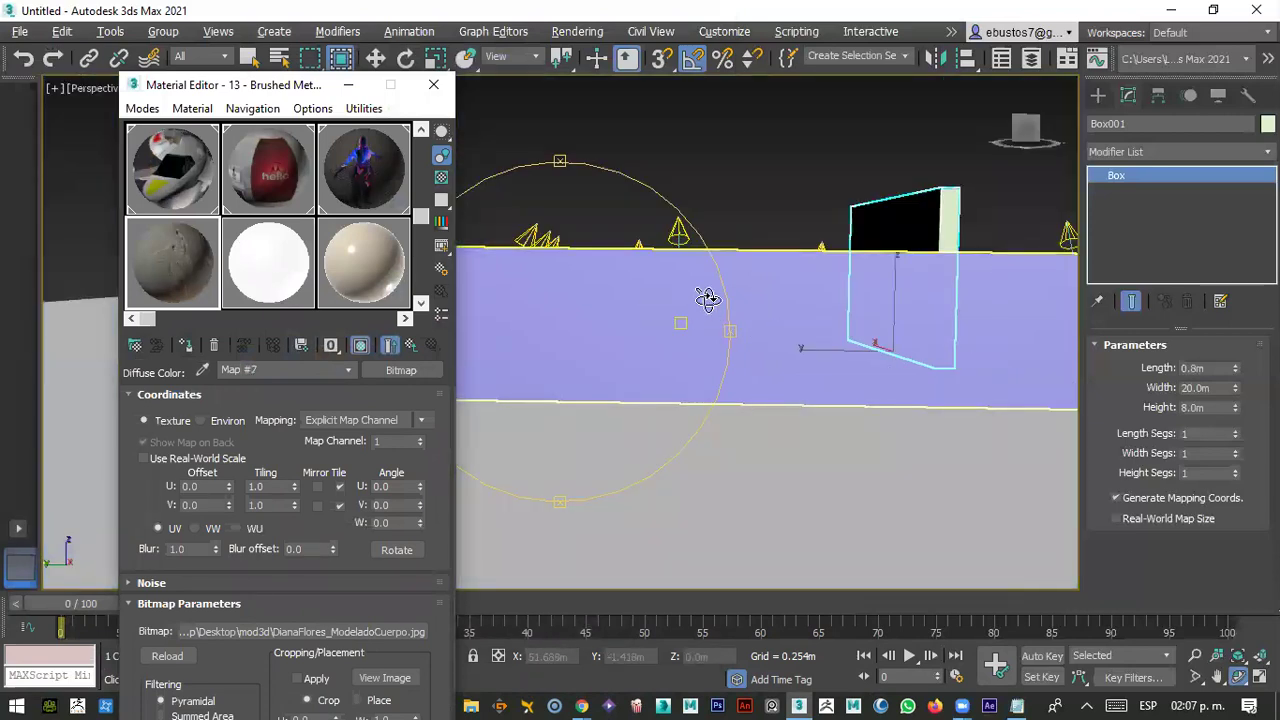
- Apply the 13 - Brushed Metal #2 material to the remaining green panel on the far wall and close the Material Editor
drag(806, 323, 771, 340)
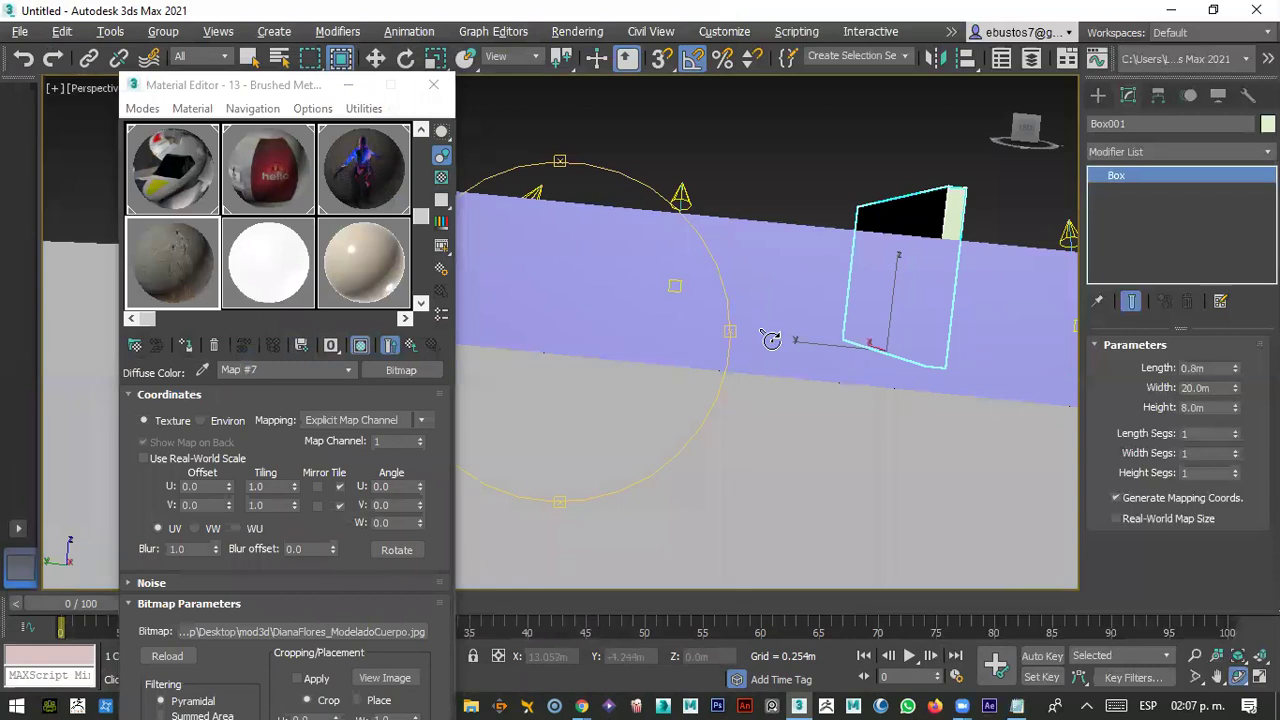
drag(689, 309, 690, 318)
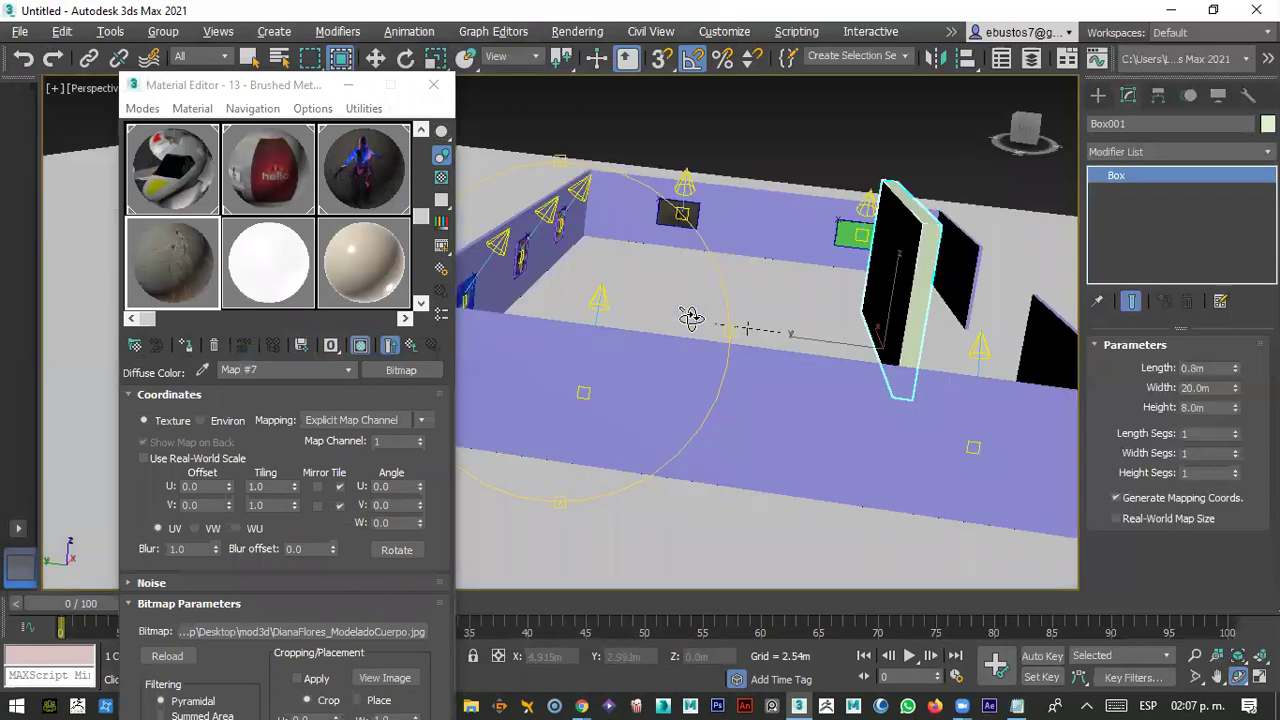
drag(248, 268, 815, 197)
scroll(815, 197, up, 5)
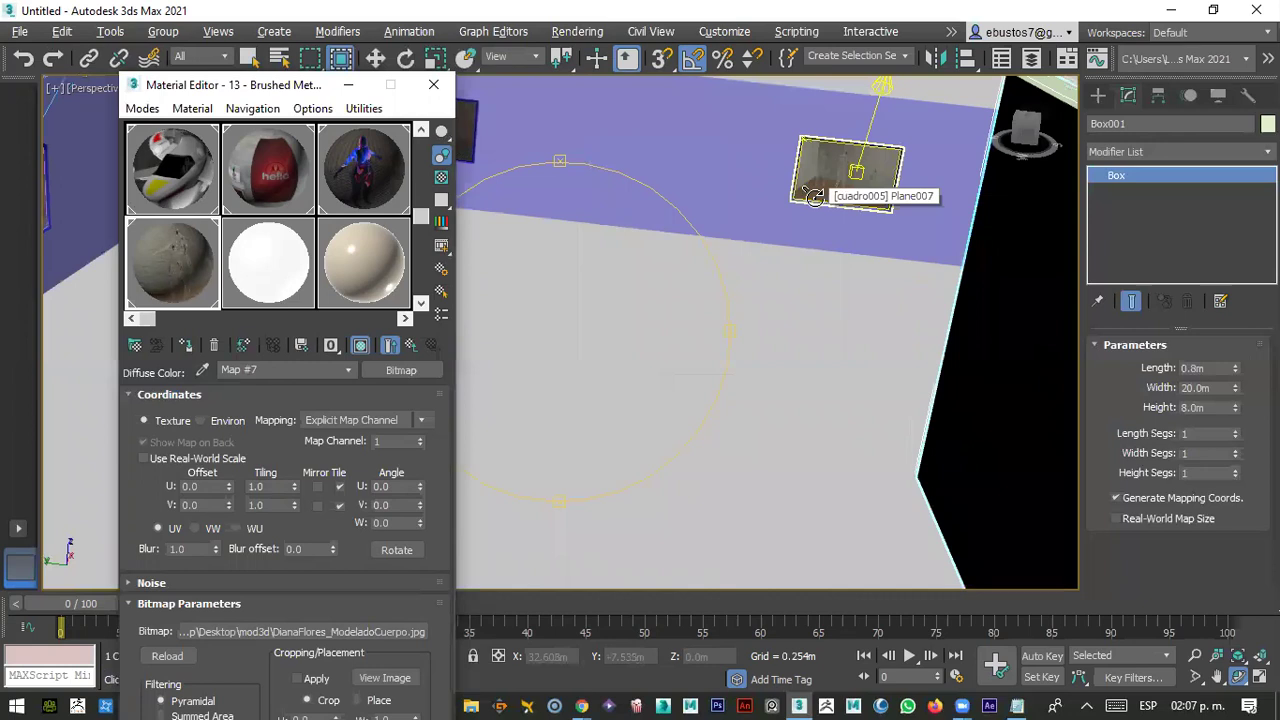
key(m)
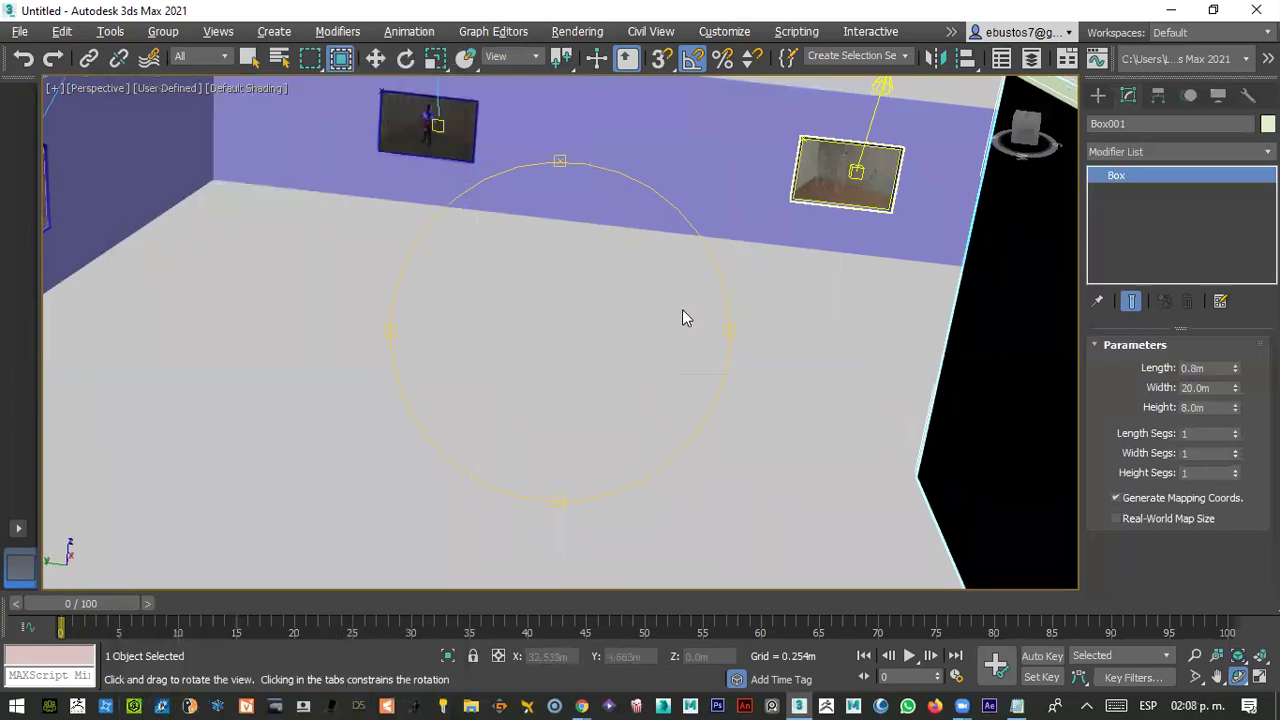
- Create a box about 6.4 by 6.6 m and 7 m high on the floor near the far picture wall
drag(682, 318, 614, 466)
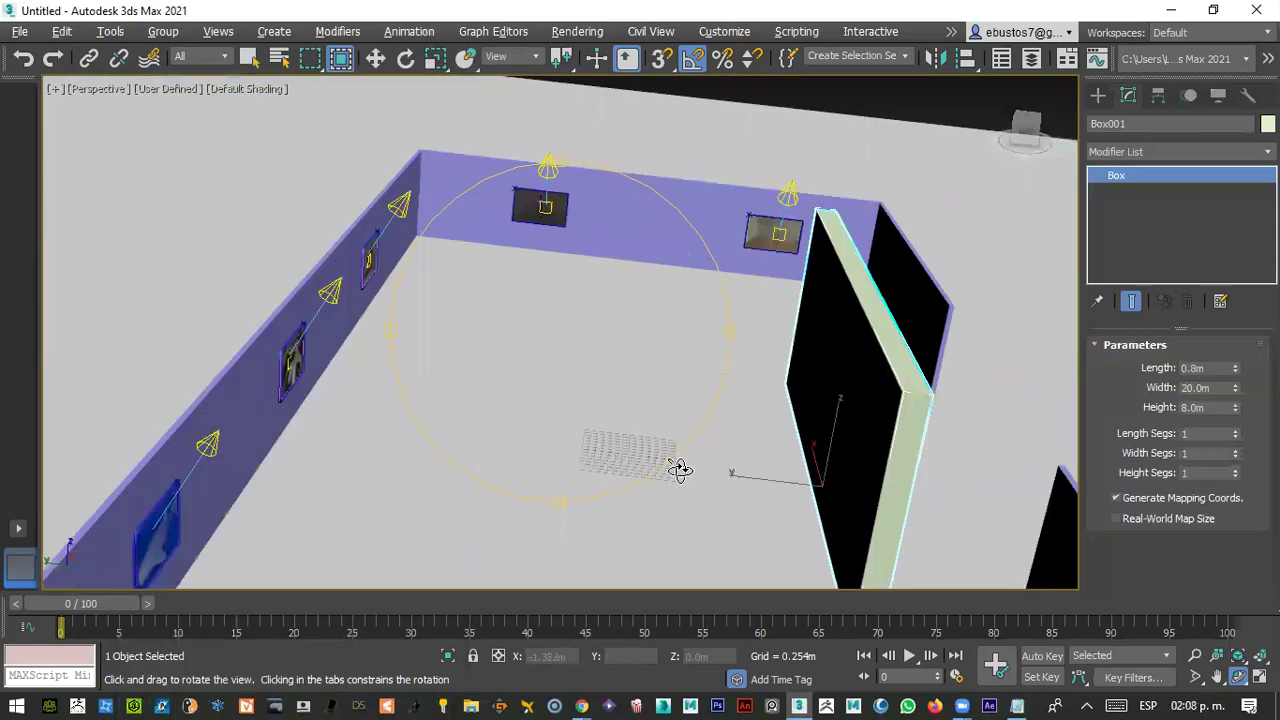
drag(695, 474, 603, 474)
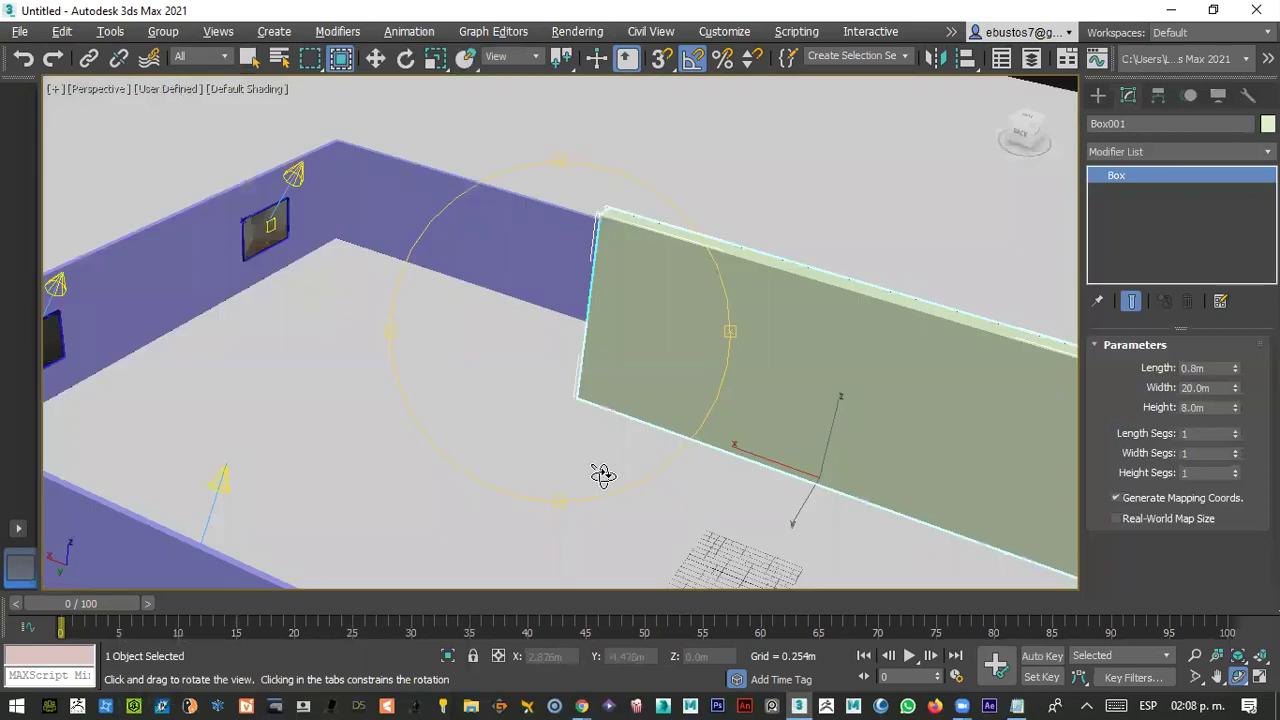
drag(946, 331, 1086, 170)
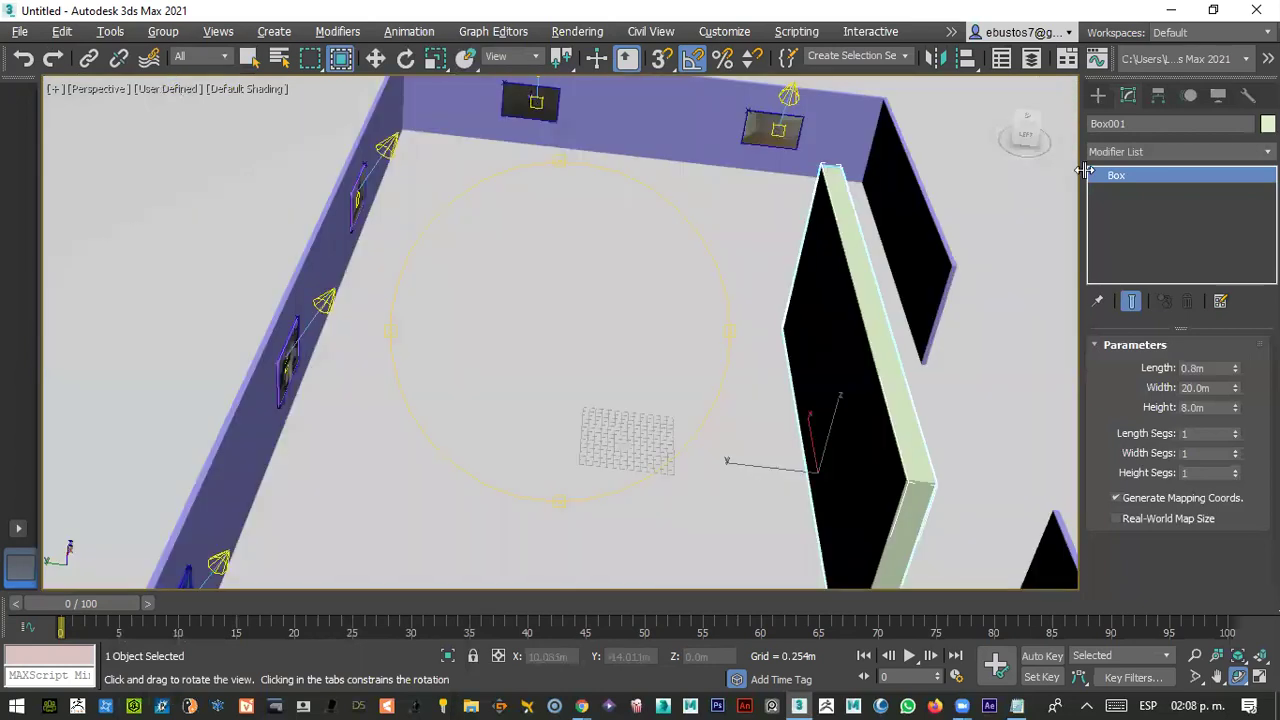
click(1097, 95)
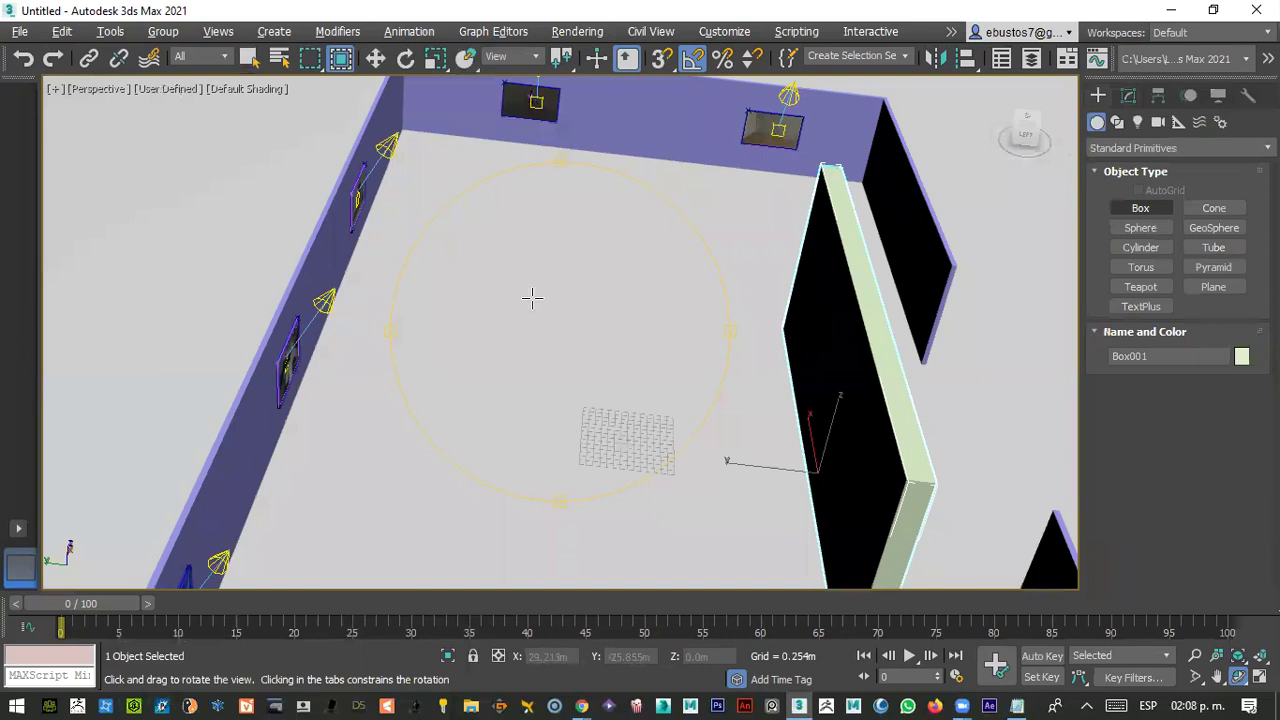
click(1140, 207)
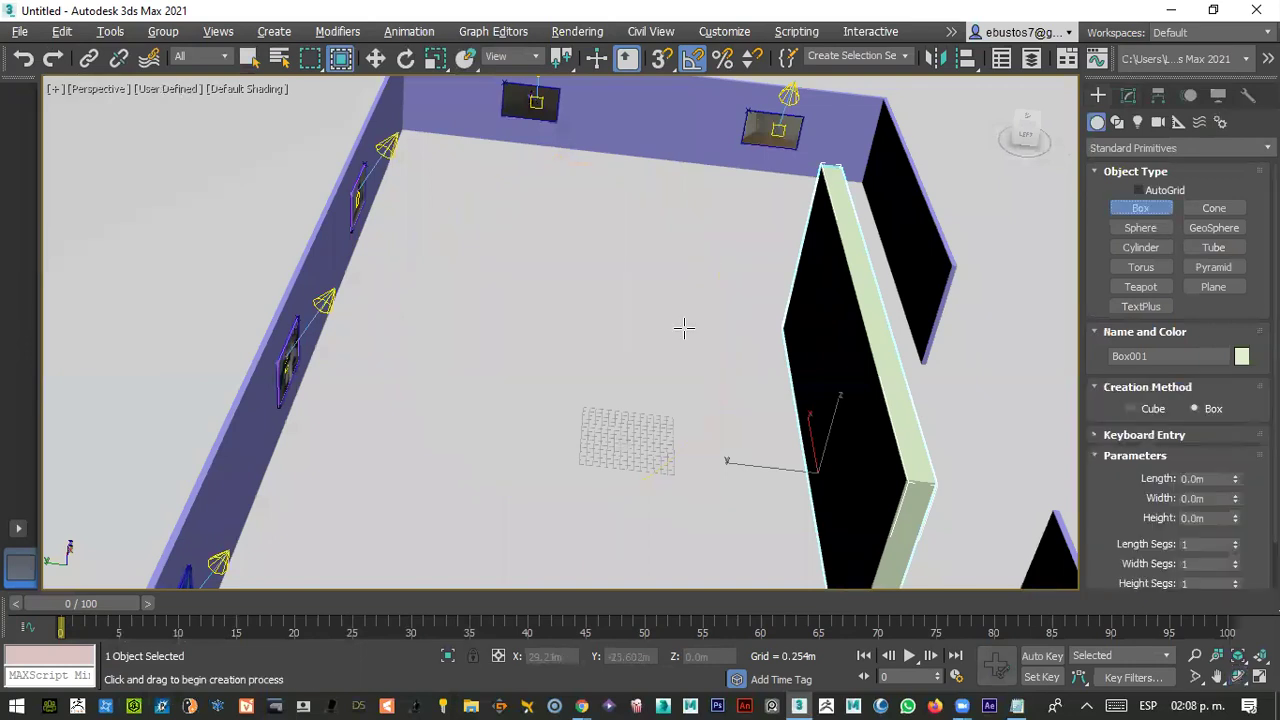
key(alt)
drag(550, 235, 684, 332)
click(657, 252)
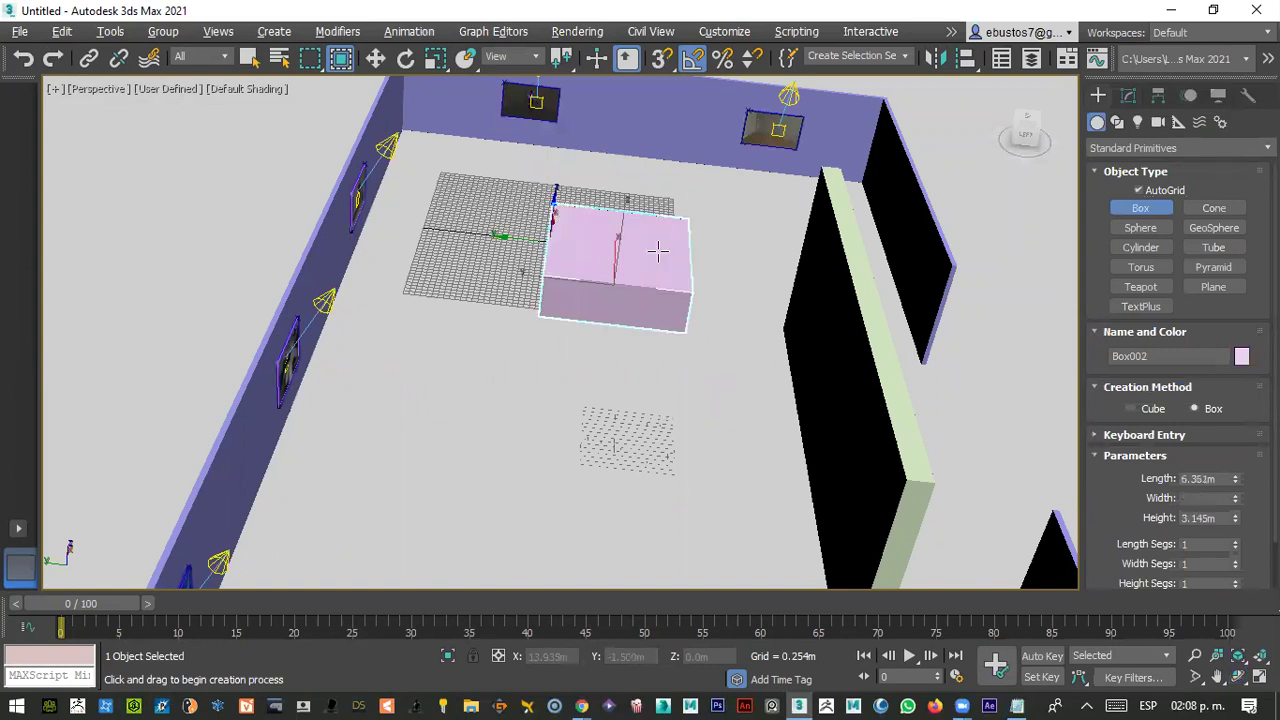
click(960, 310)
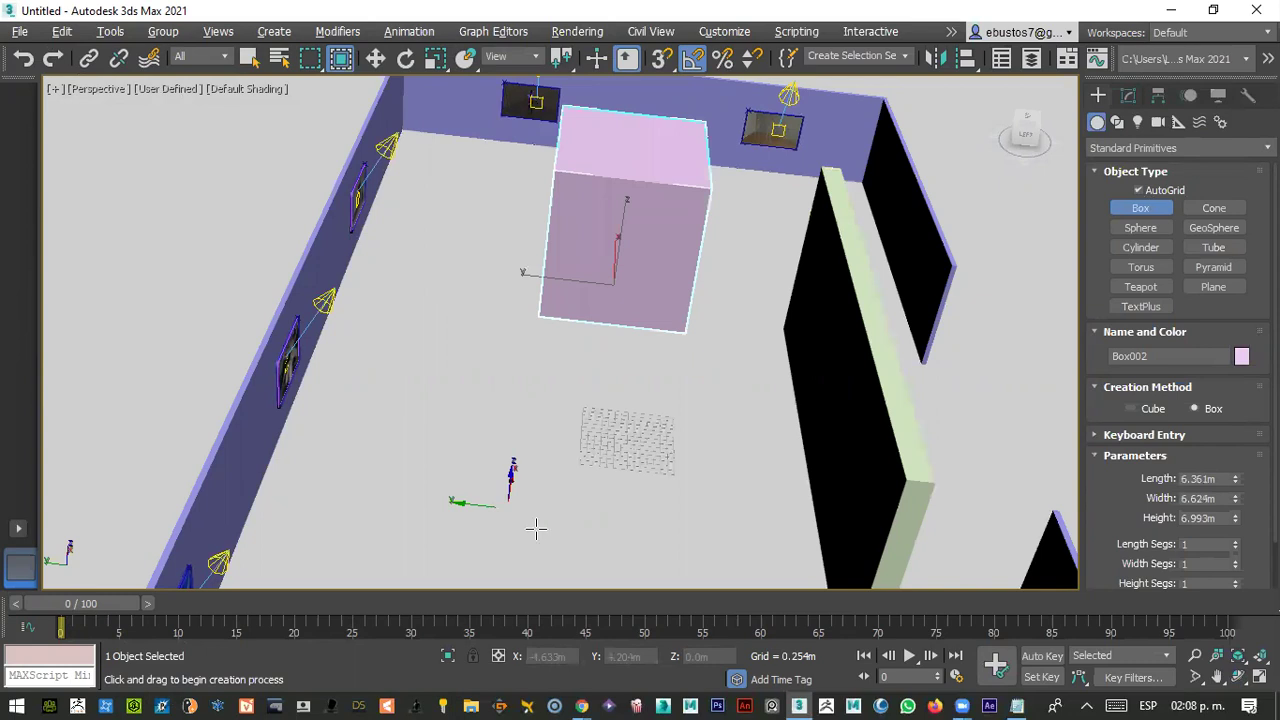
- Create a smaller box about 2.5 by 2.5 m and 5.1 m high on the floor in front of the first box
drag(557, 562, 536, 456)
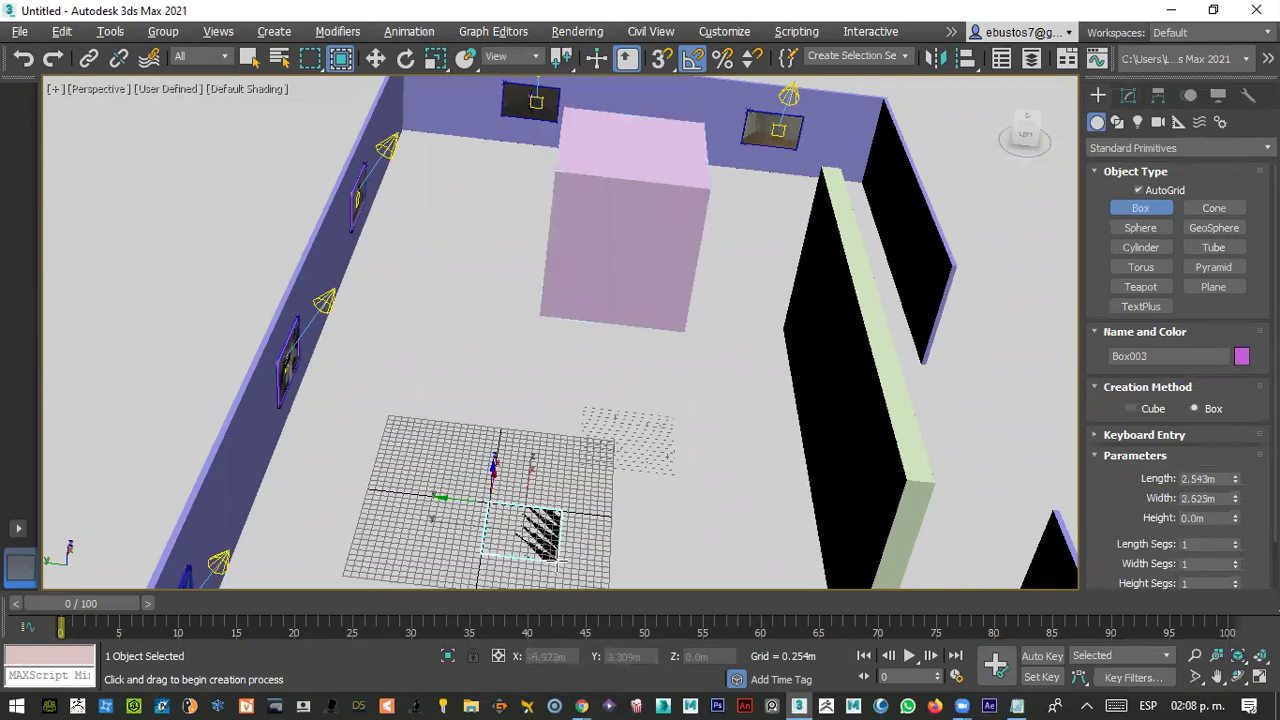
click(544, 412)
click(1060, 338)
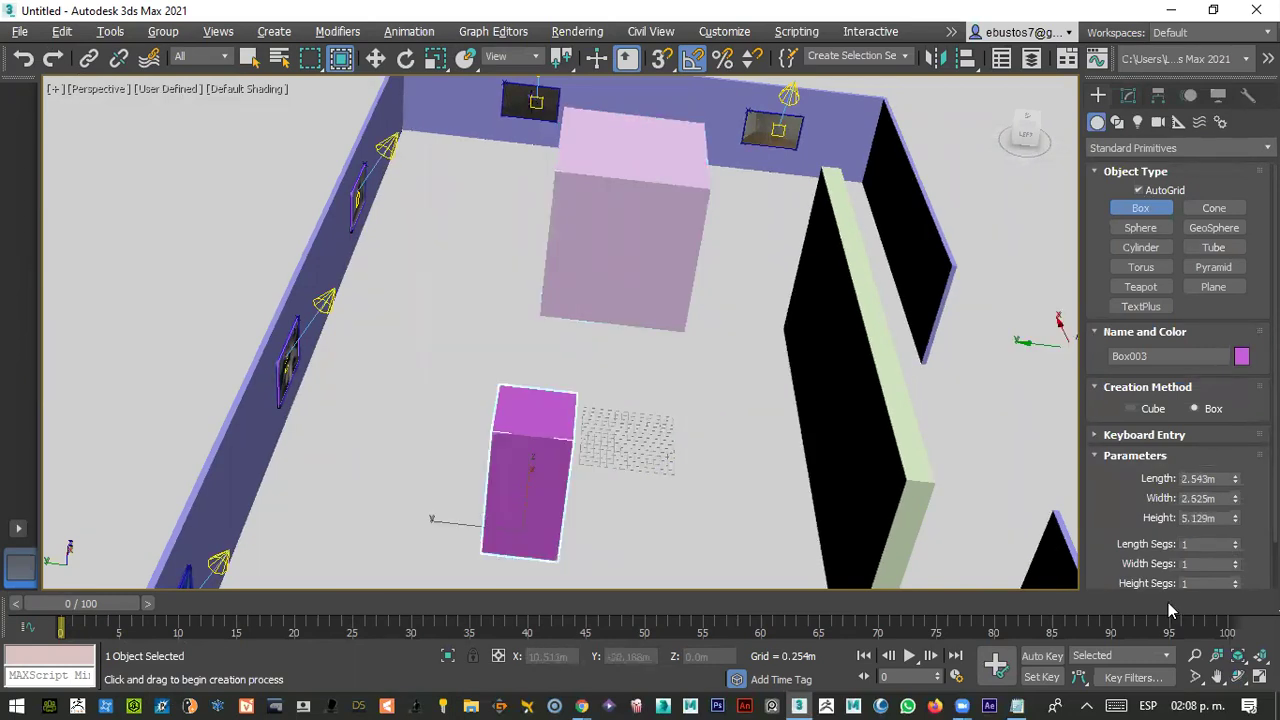
click(1238, 679)
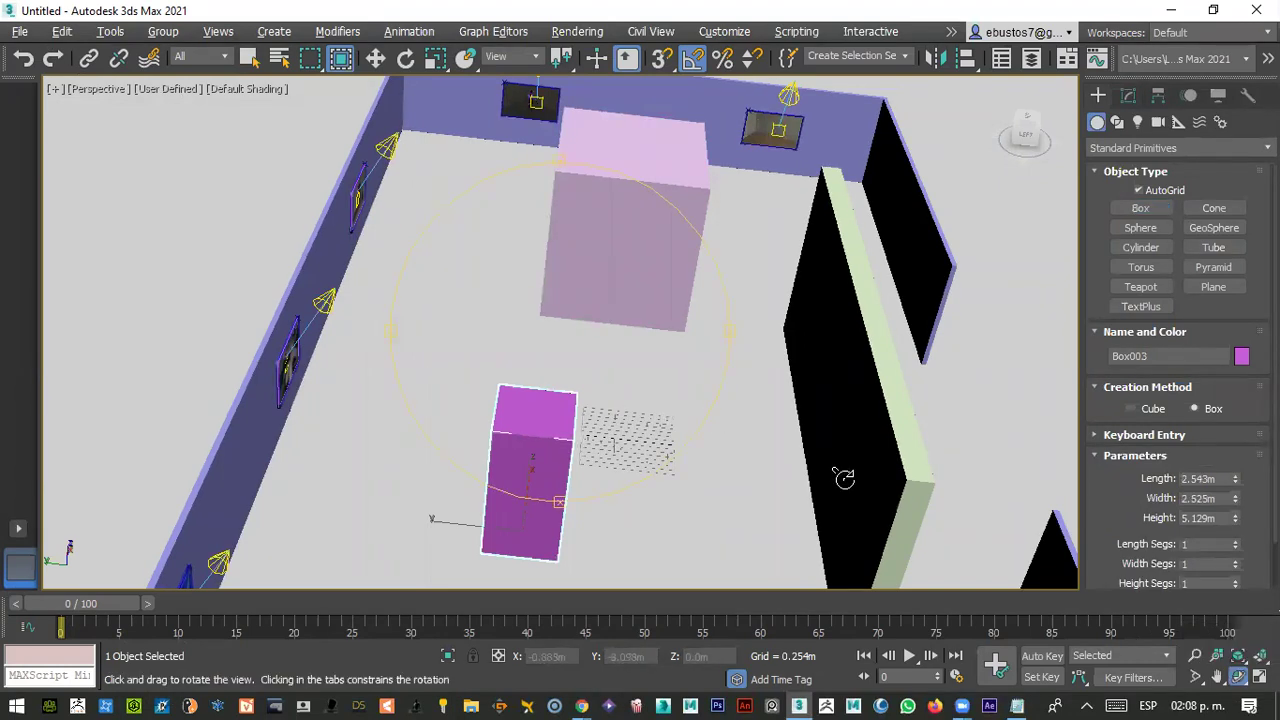
drag(1040, 470, 983, 463)
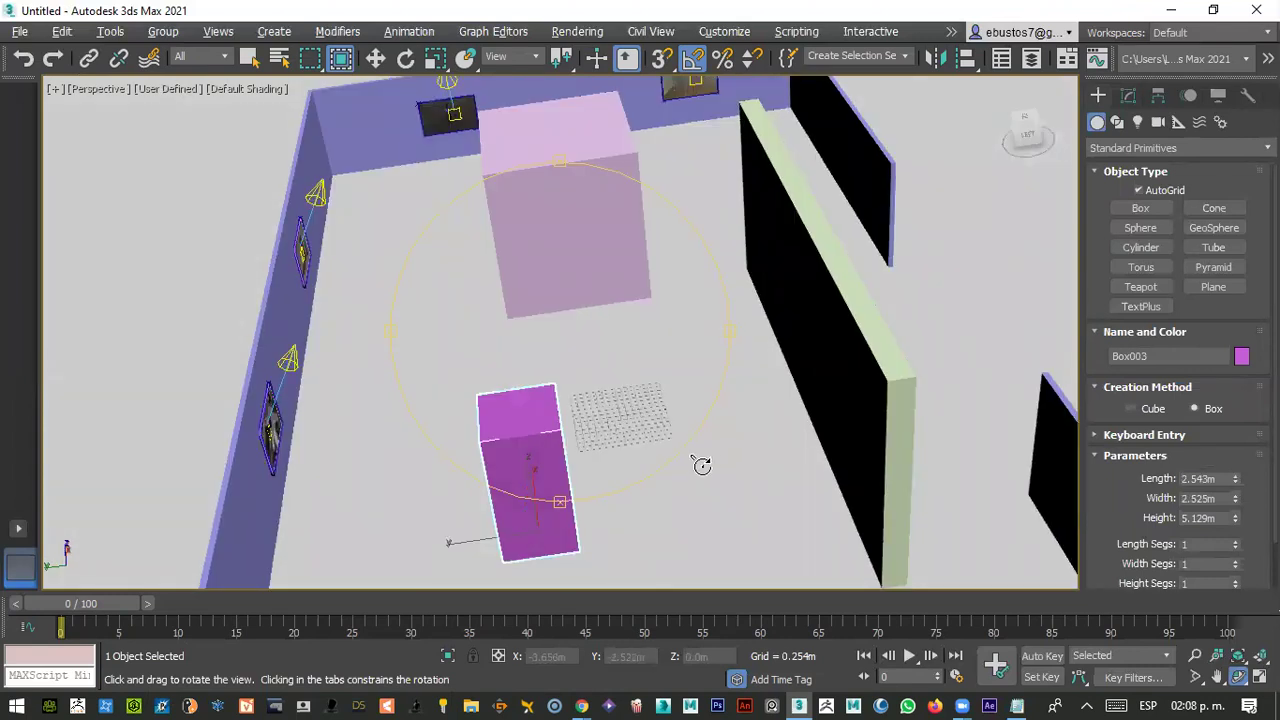
- Delete both the small purple box and the large pink box from the room's floor
key(Delete)
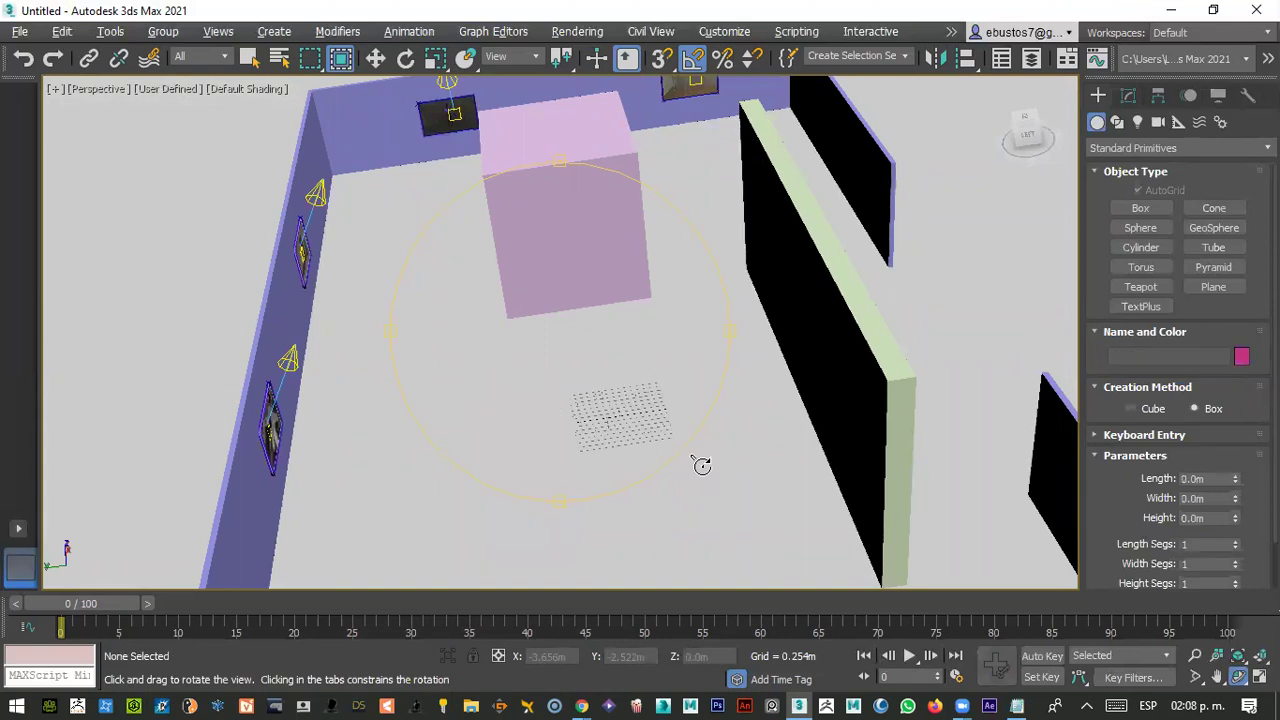
key(w)
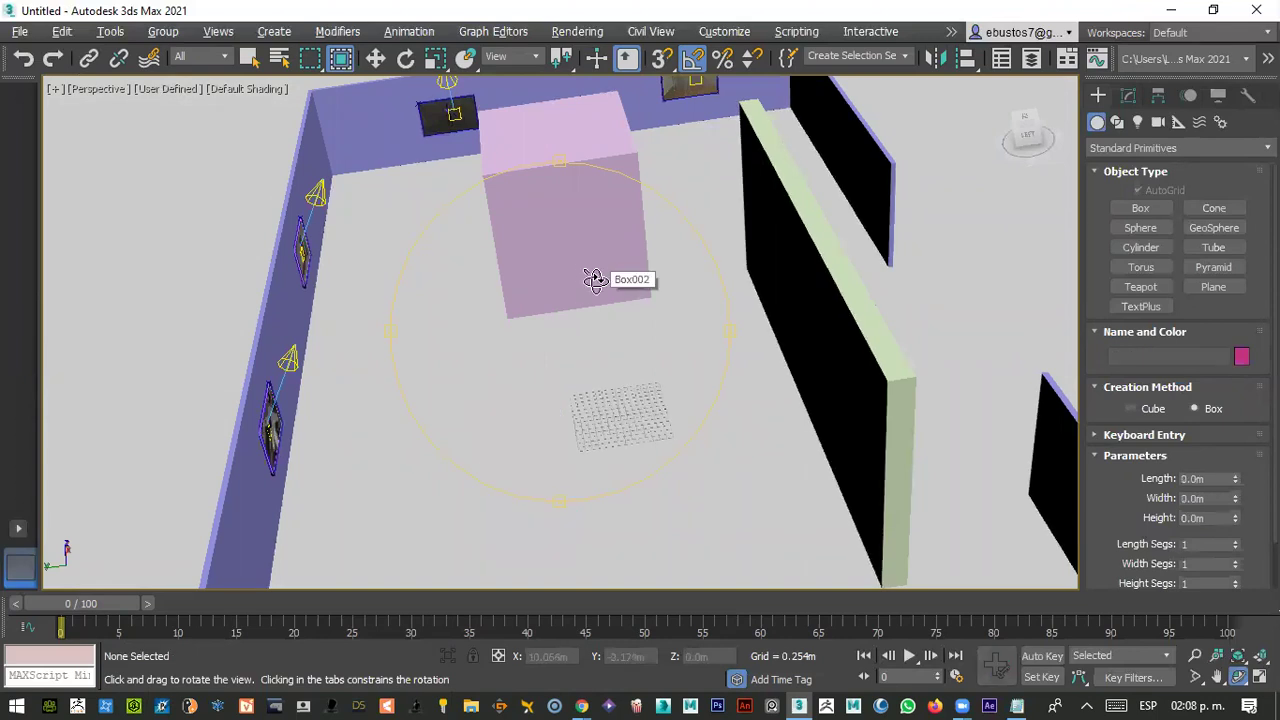
click(560, 240)
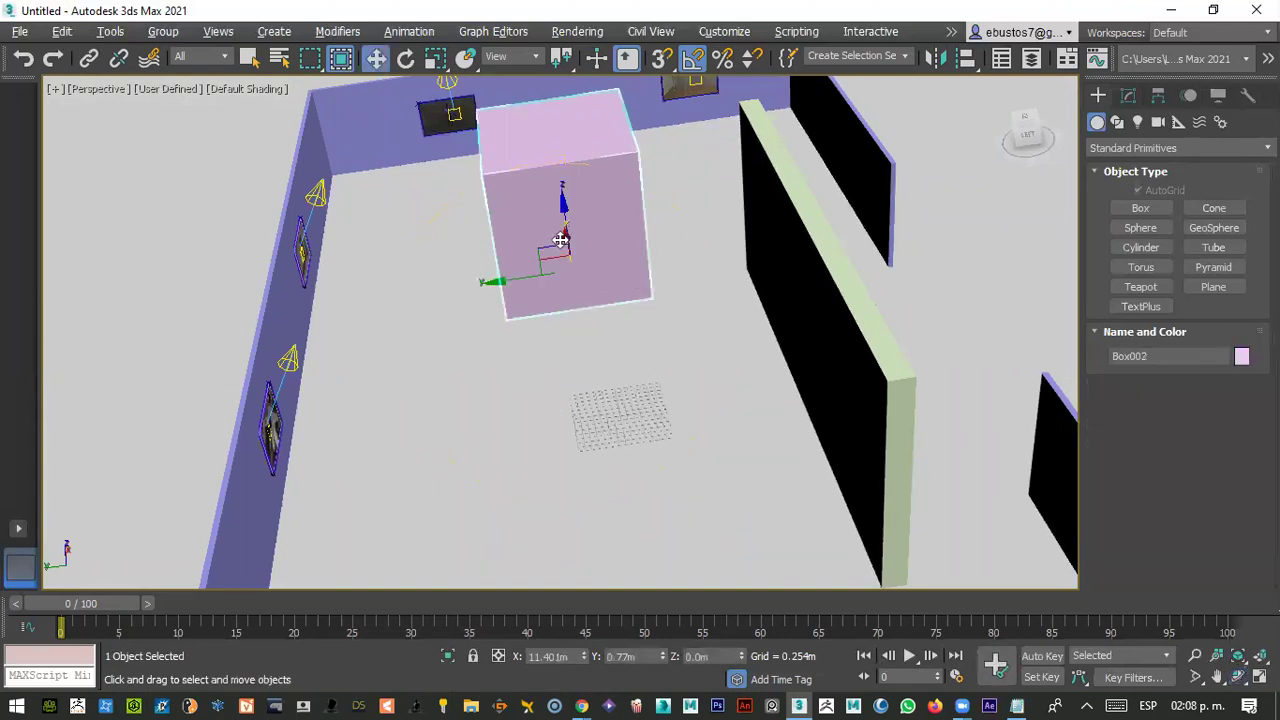
key(Delete)
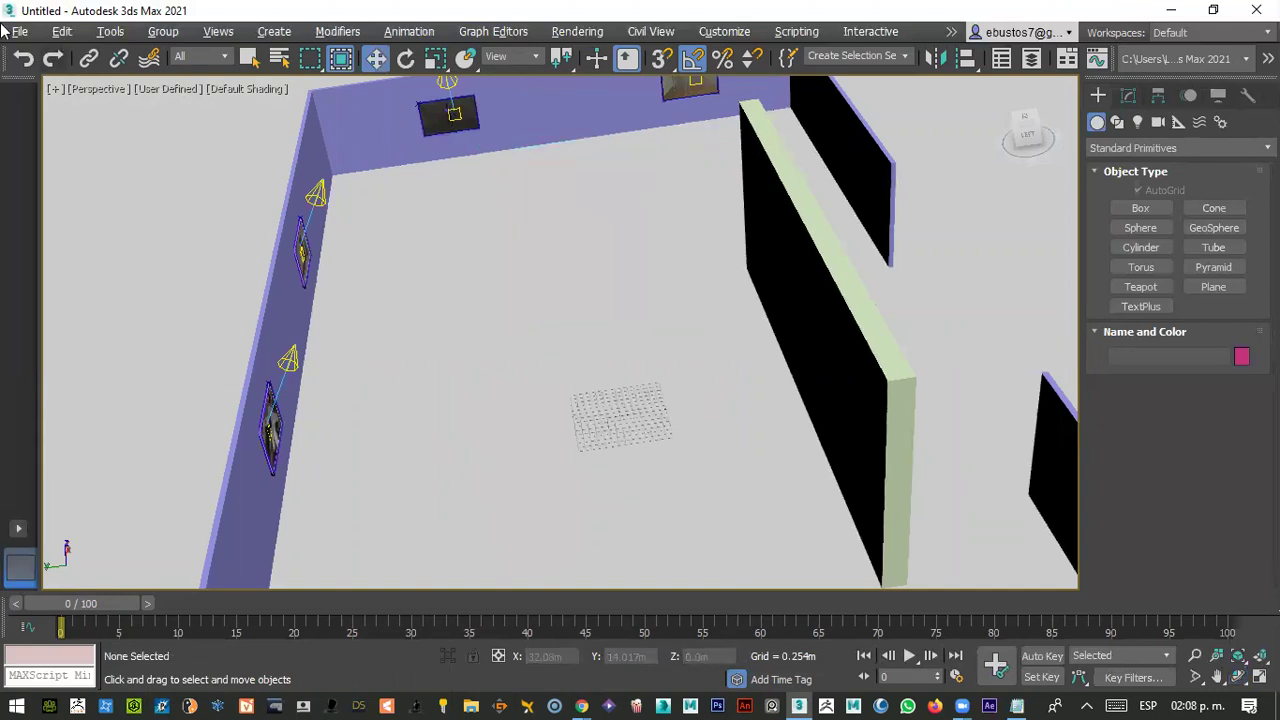
- Save the scene as Museo in the desktop's mod3d folder
click(19, 34)
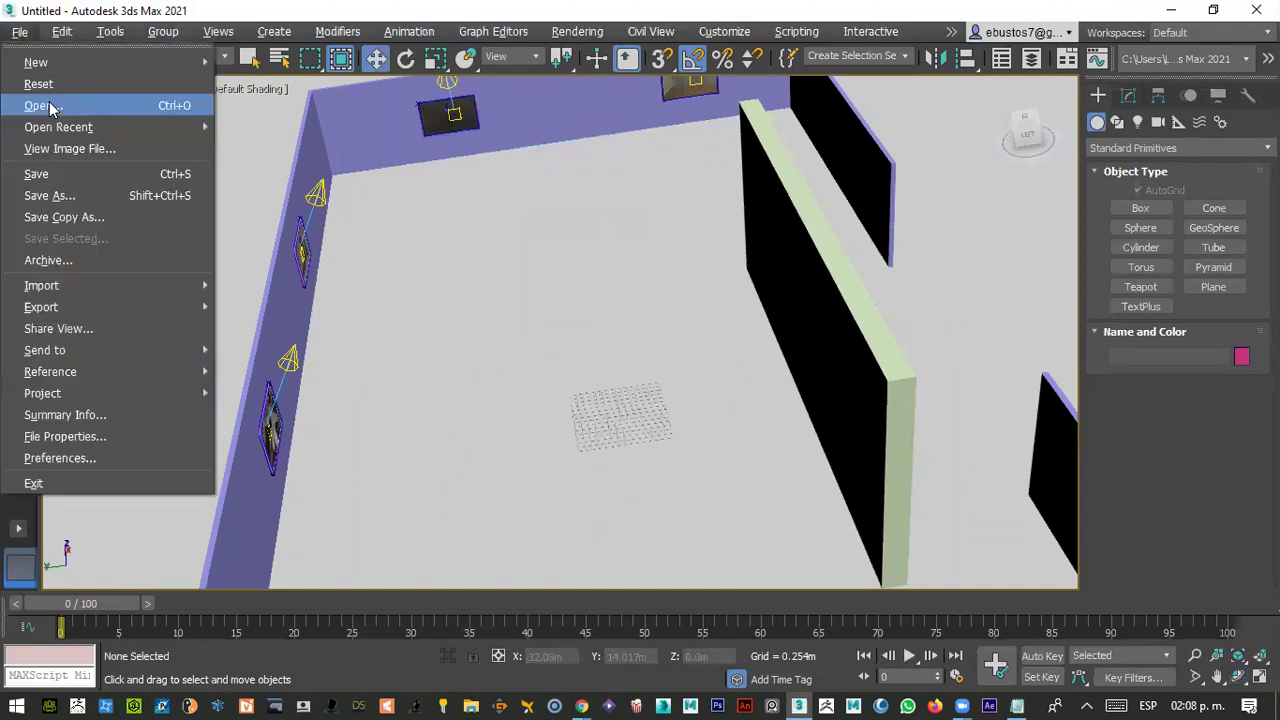
click(54, 204)
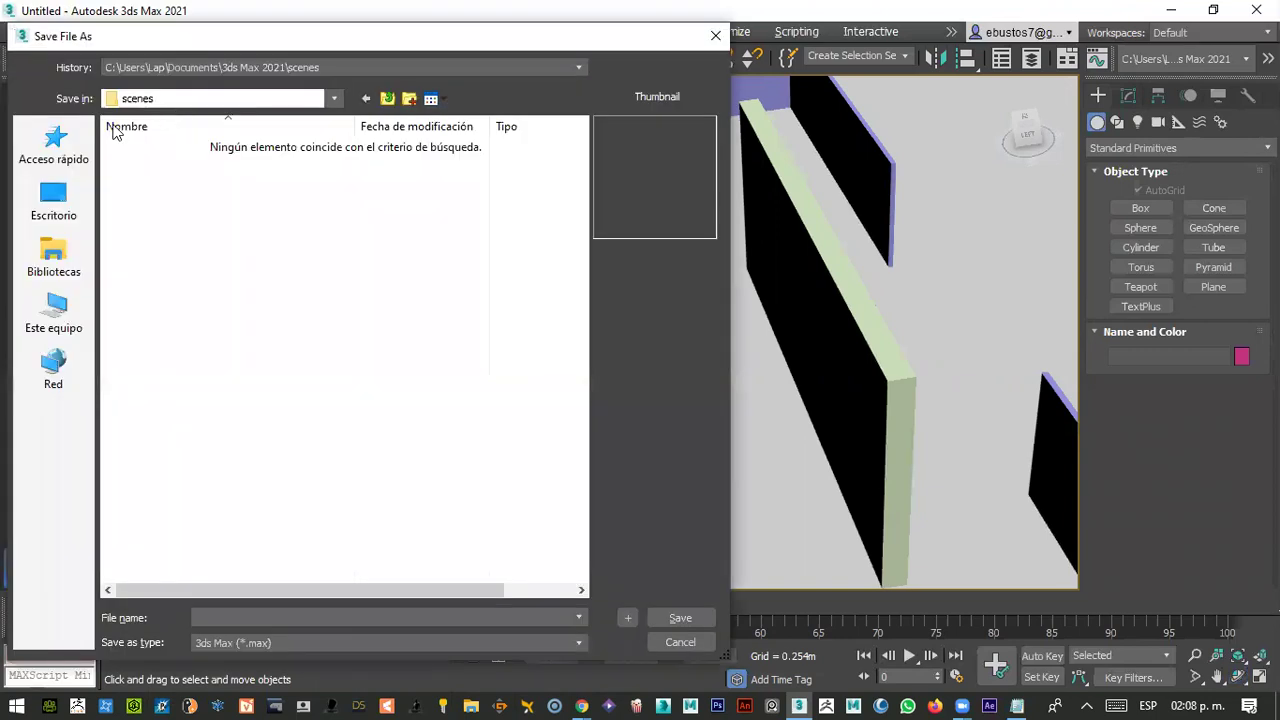
click(68, 188)
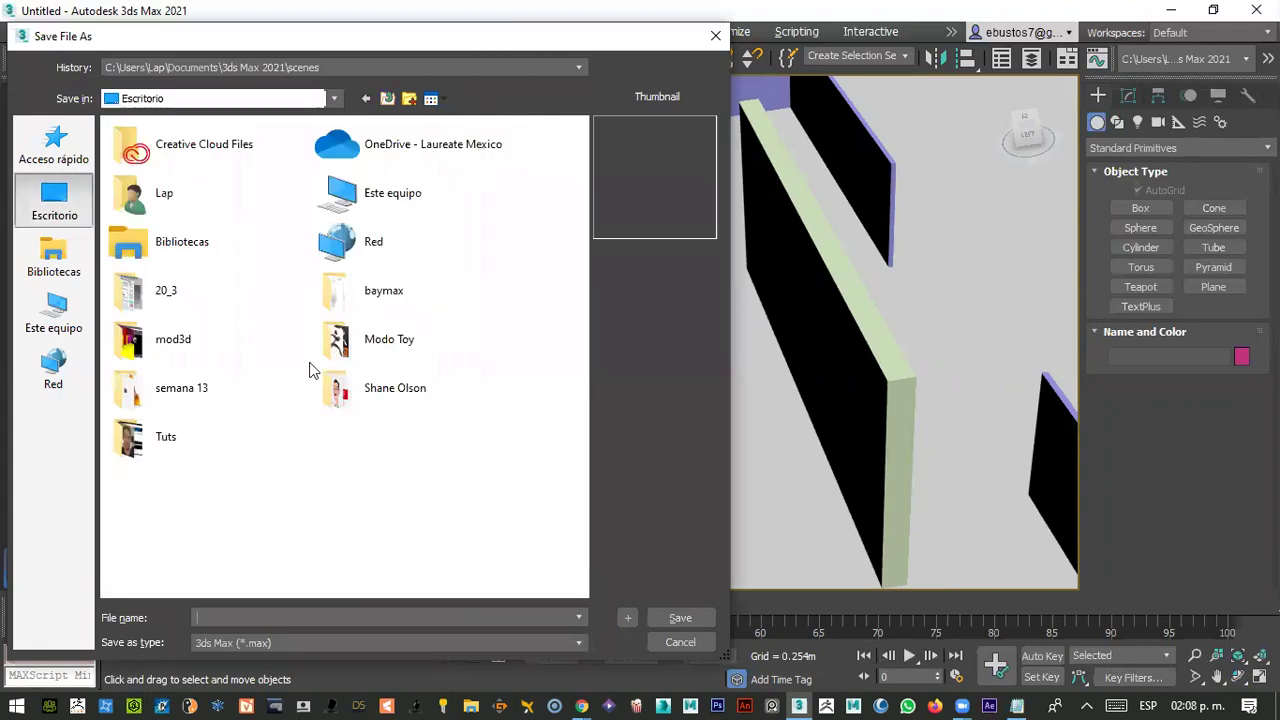
click(166, 388)
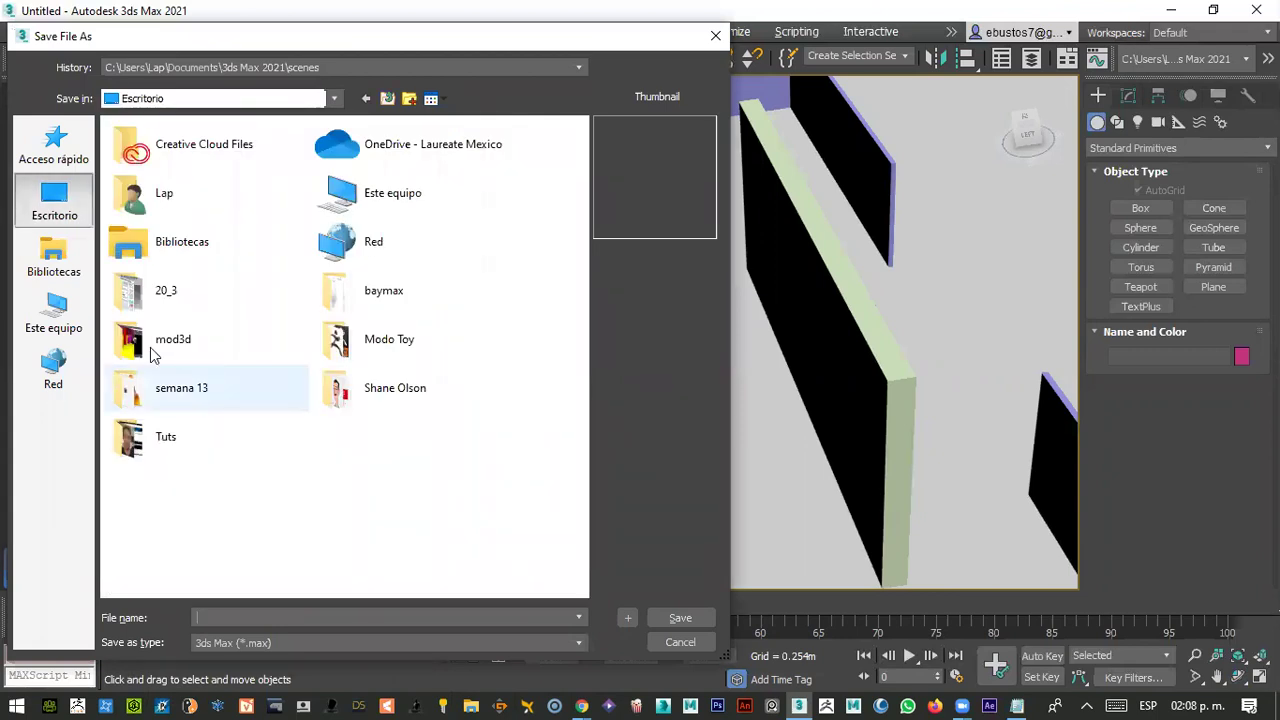
double_click(152, 345)
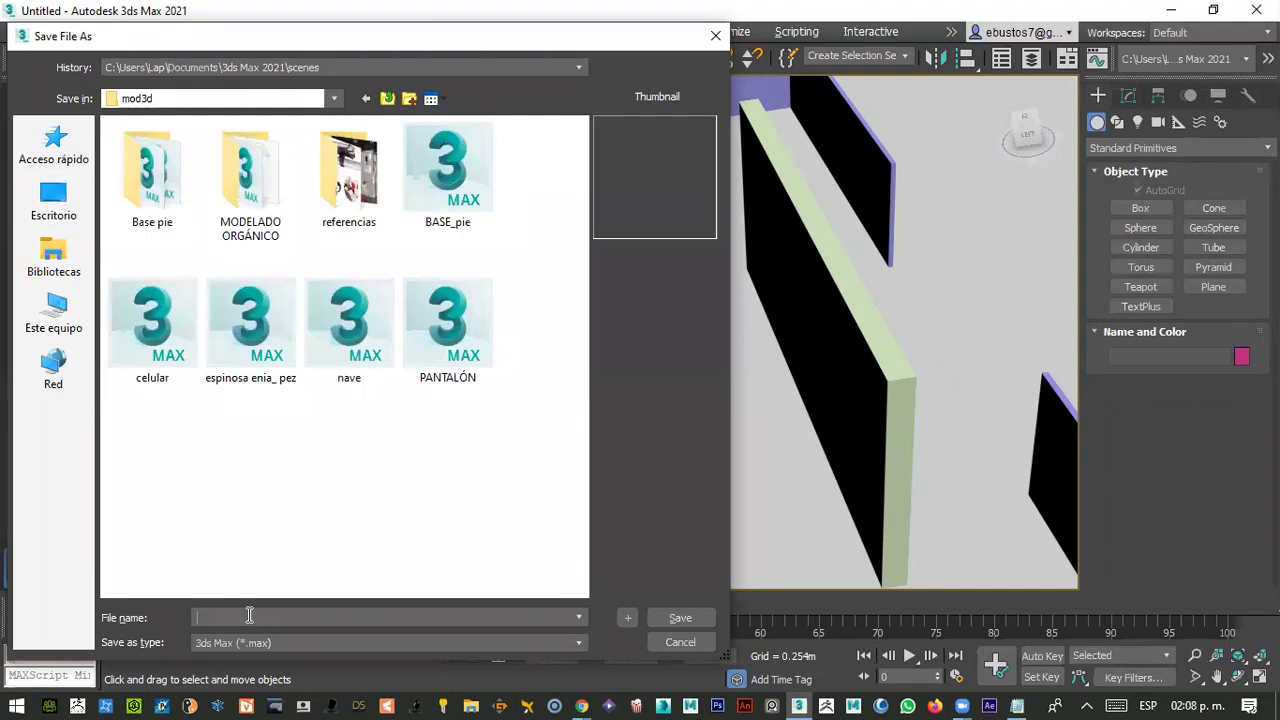
text(Museo)
click(667, 612)
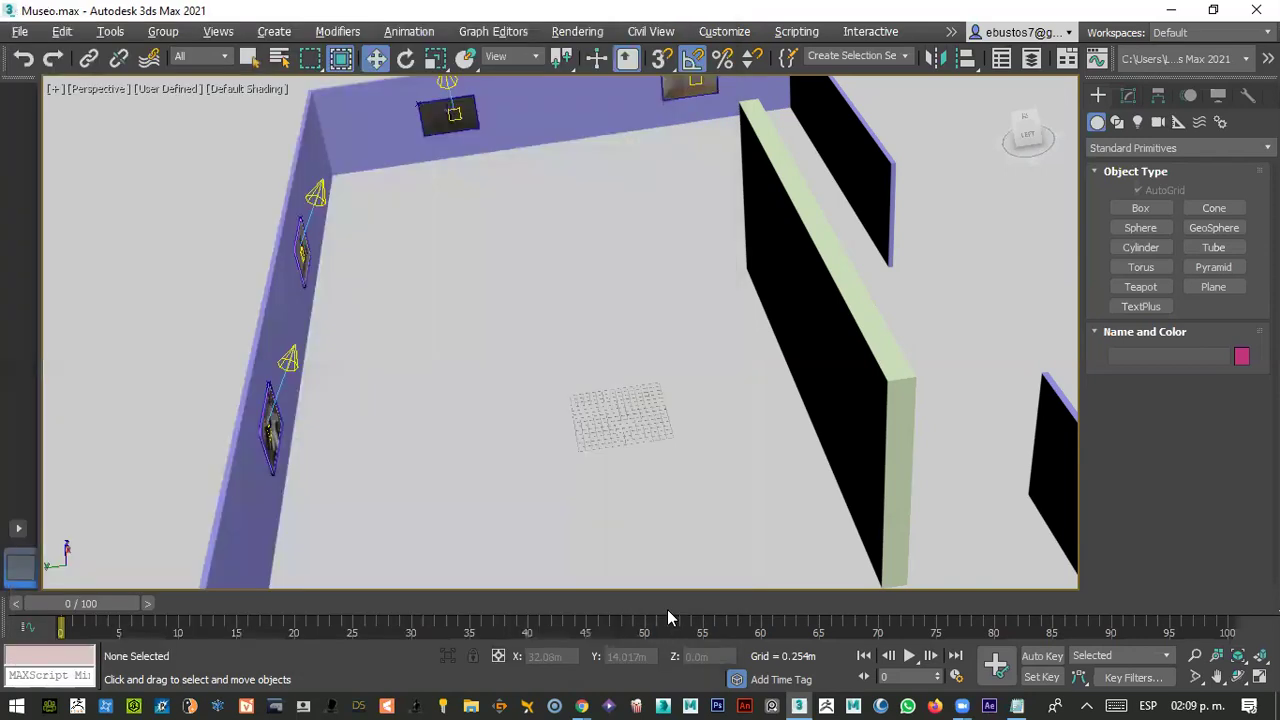
- Open celular from the desktop's mod3d folder as the file to merge into the museum scene
scroll(489, 281, down, 4)
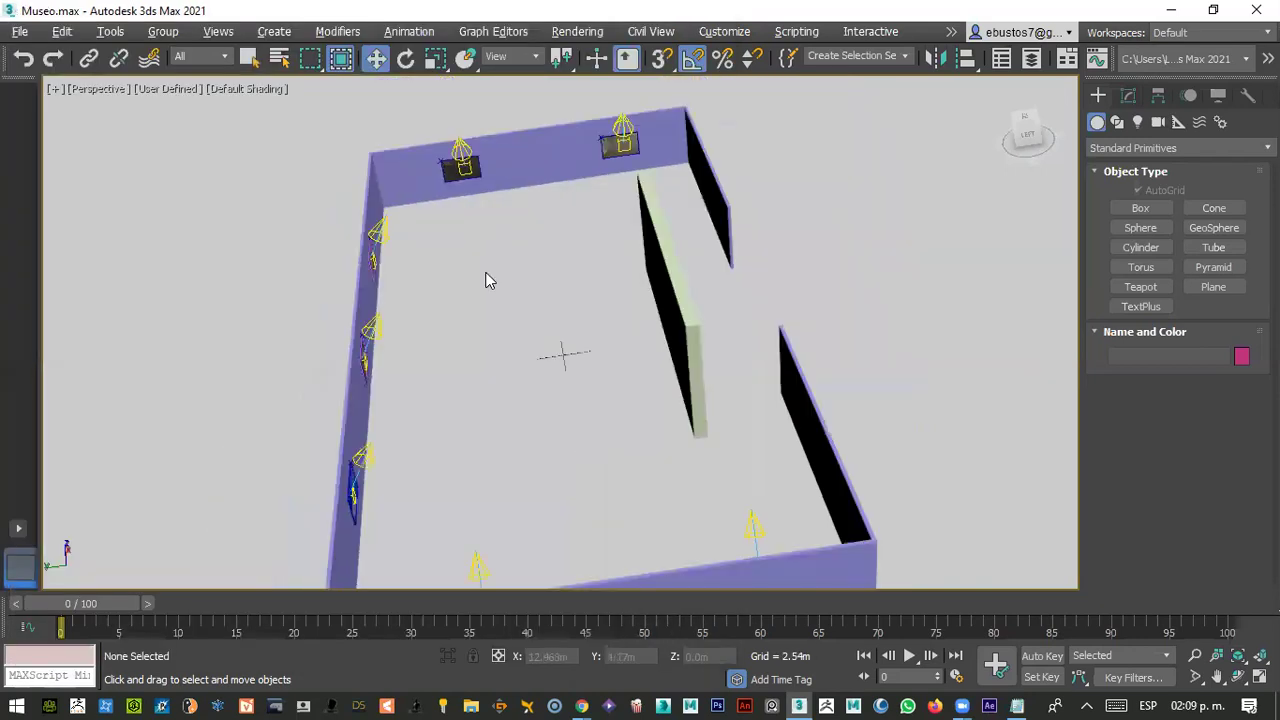
click(19, 31)
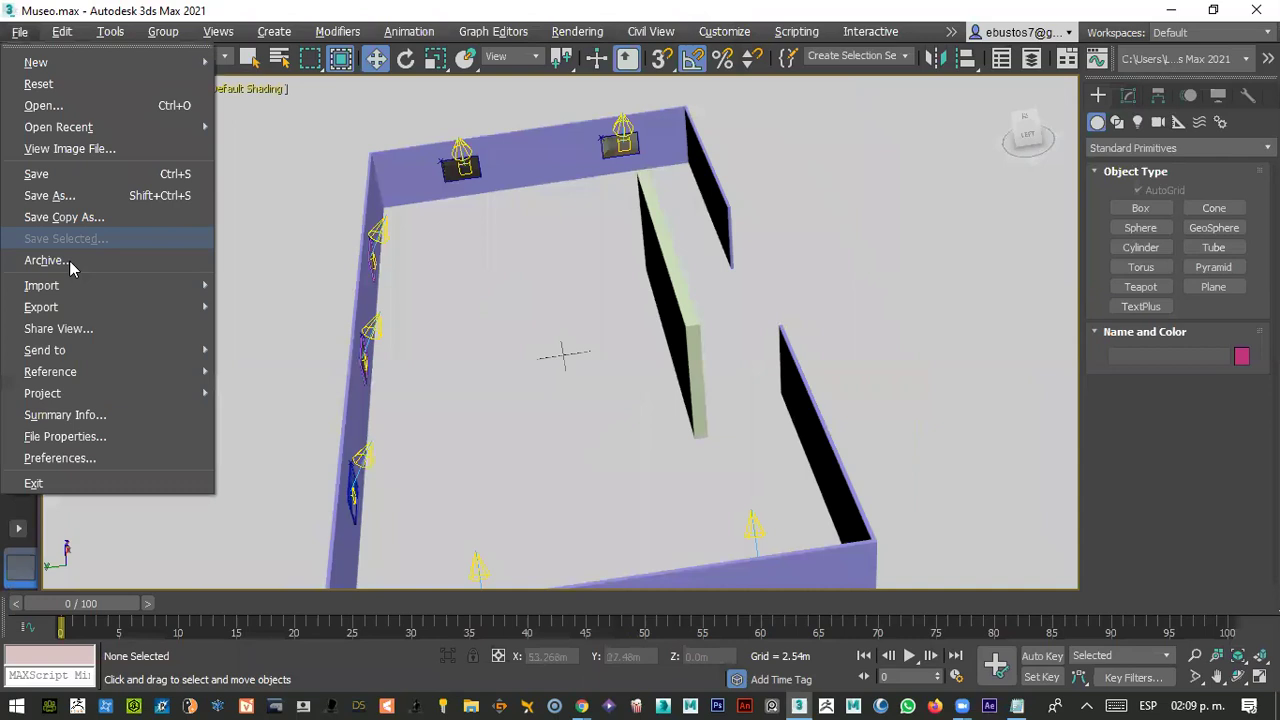
mouse_move(70, 286)
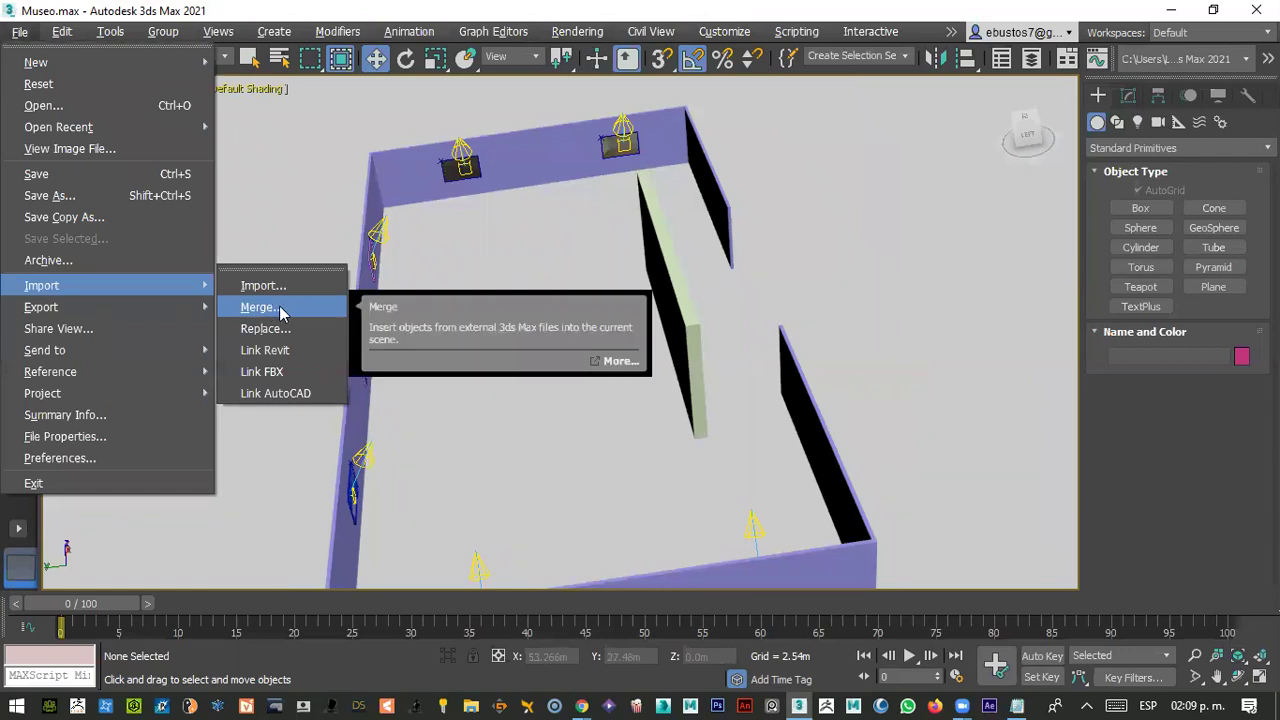
click(280, 309)
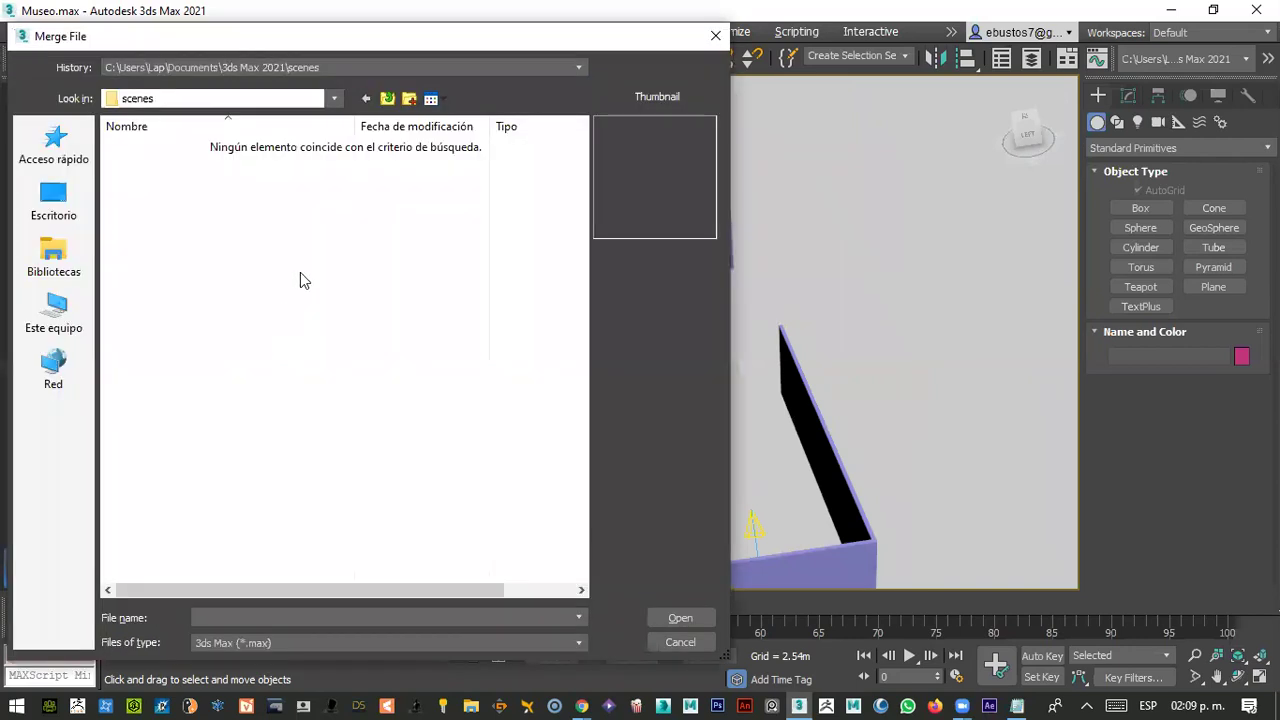
click(53, 192)
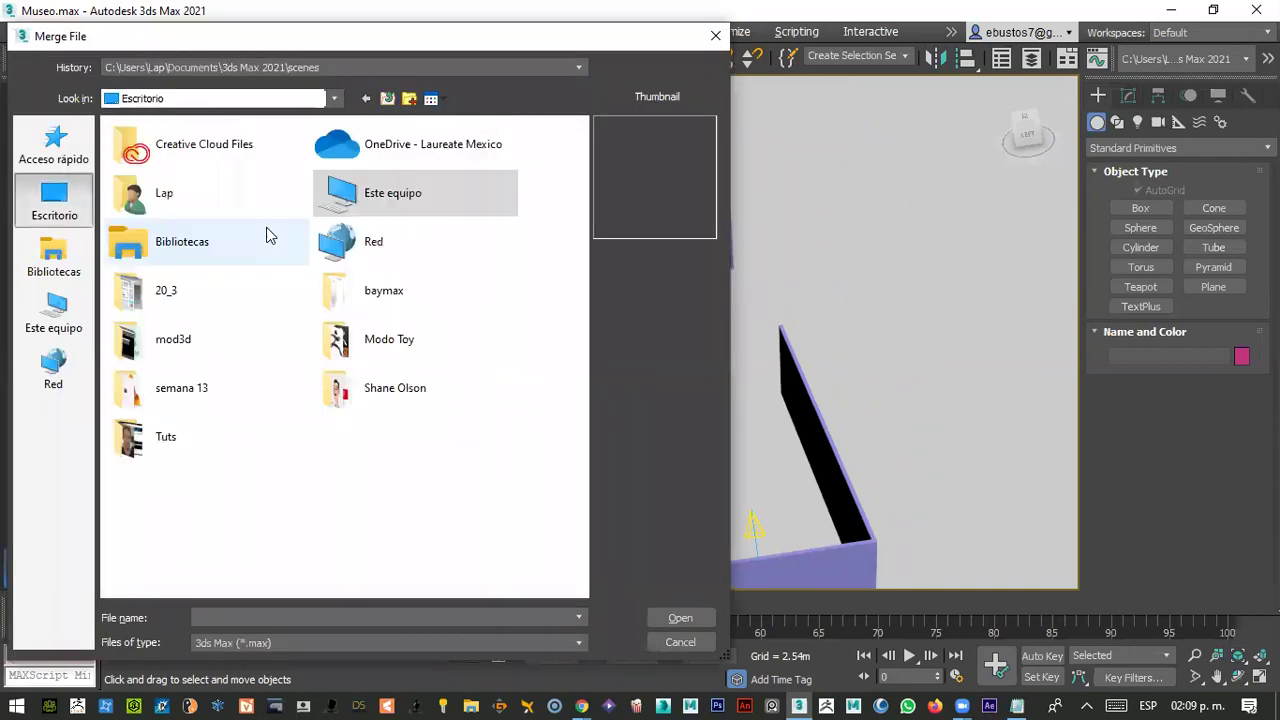
double_click(194, 350)
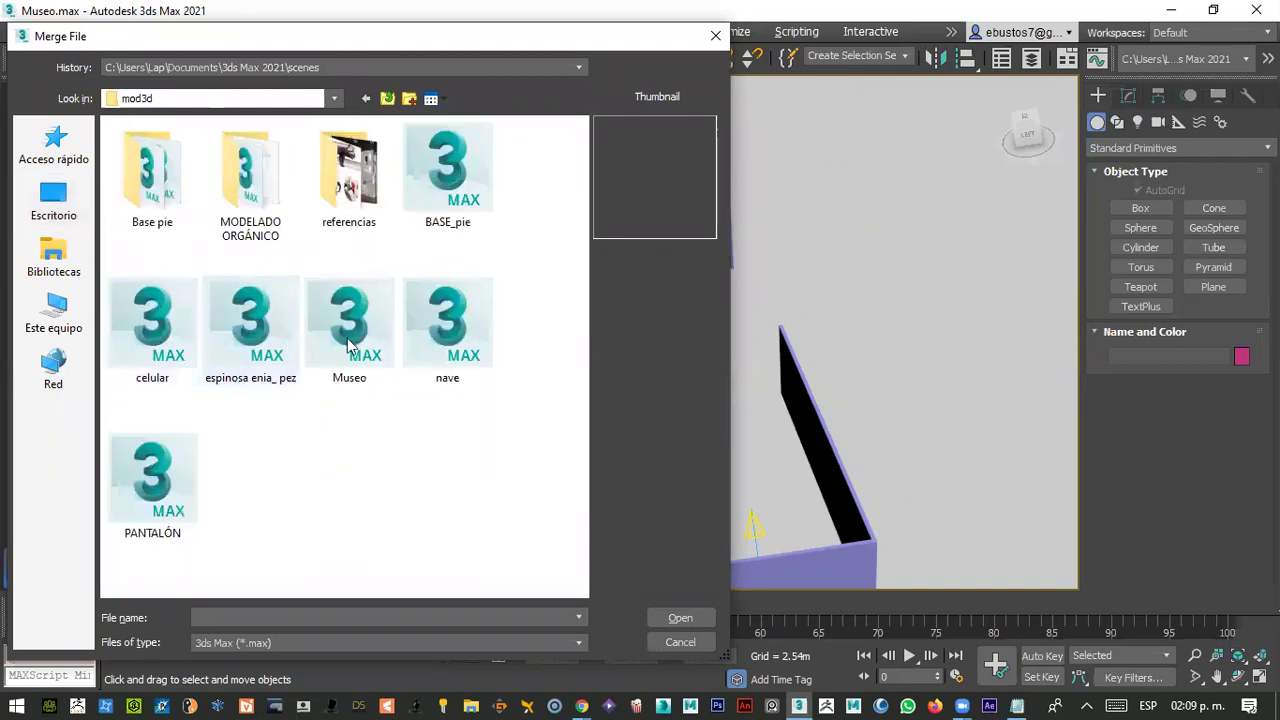
click(447, 330)
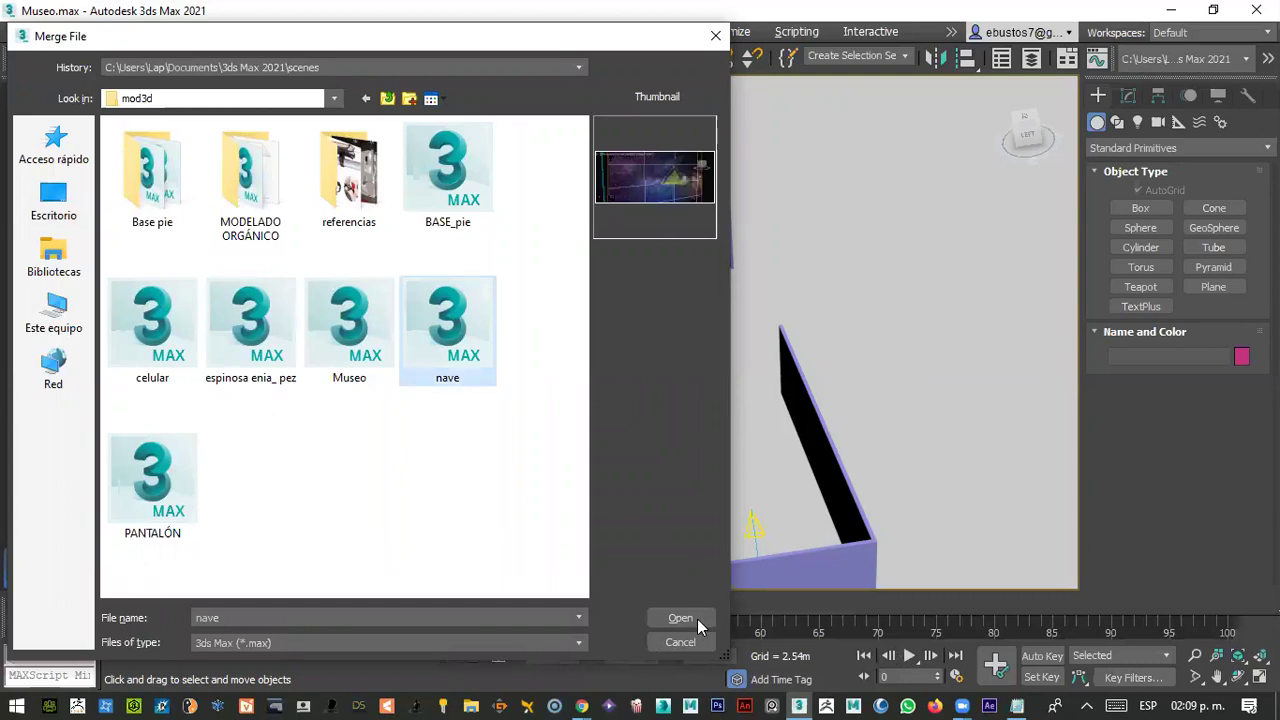
click(155, 335)
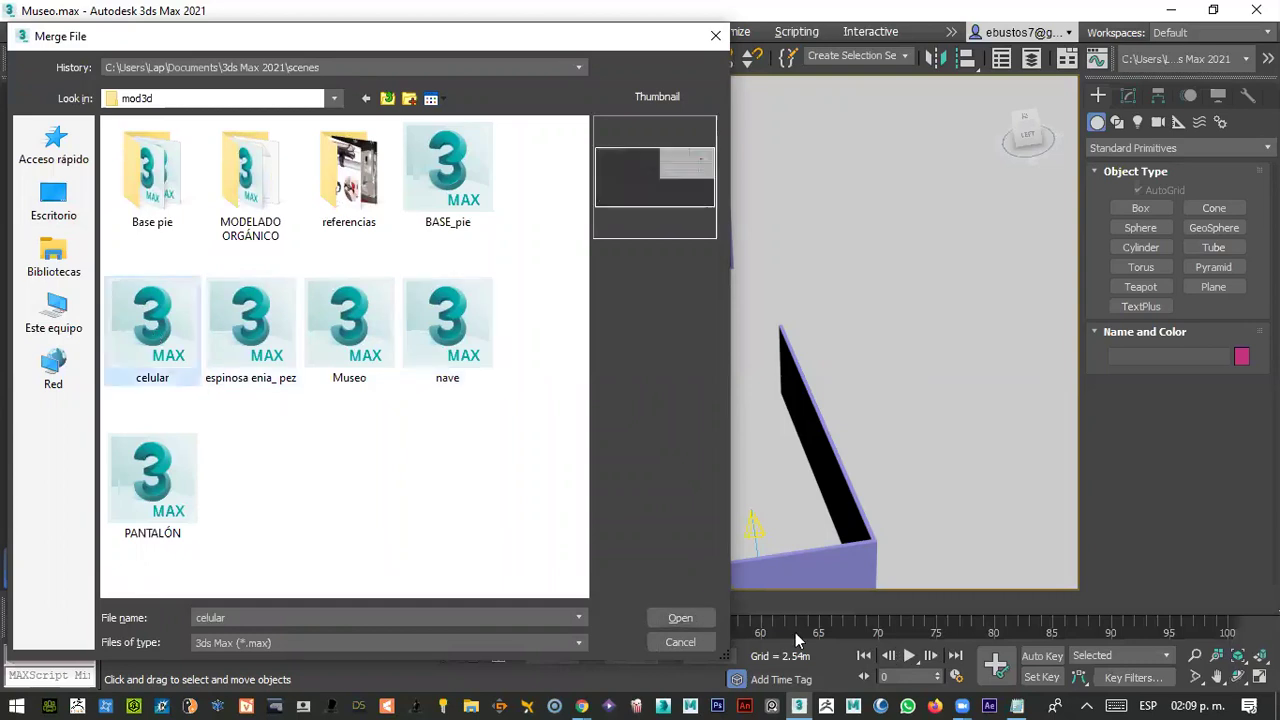
click(704, 620)
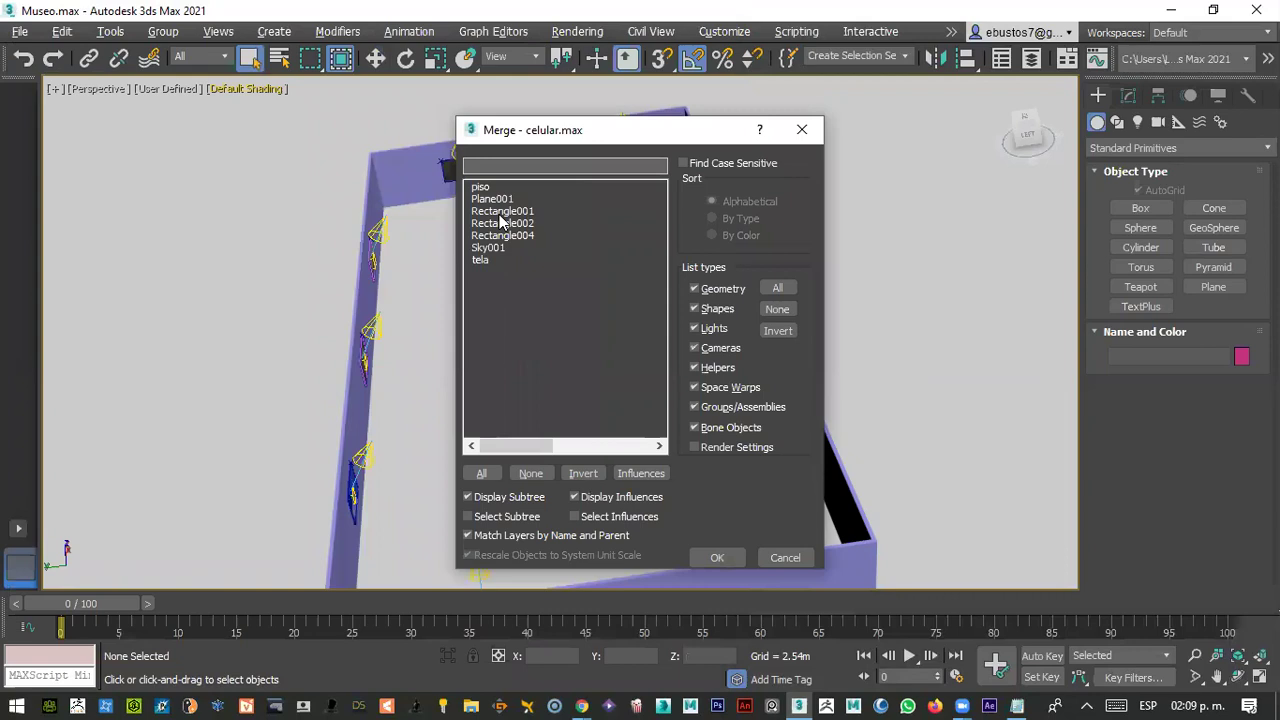
- Merge all objects of celular.max into the scene, auto-renaming the duplicate Rectangle001
click(481, 473)
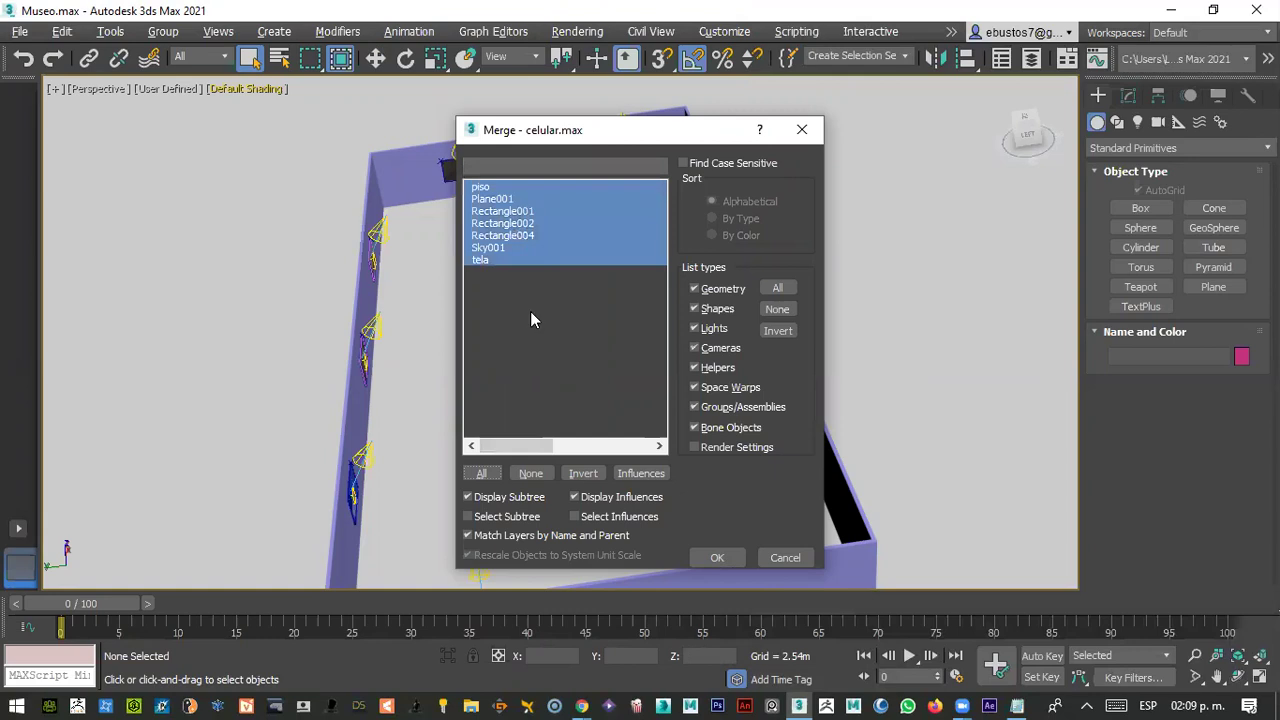
click(716, 559)
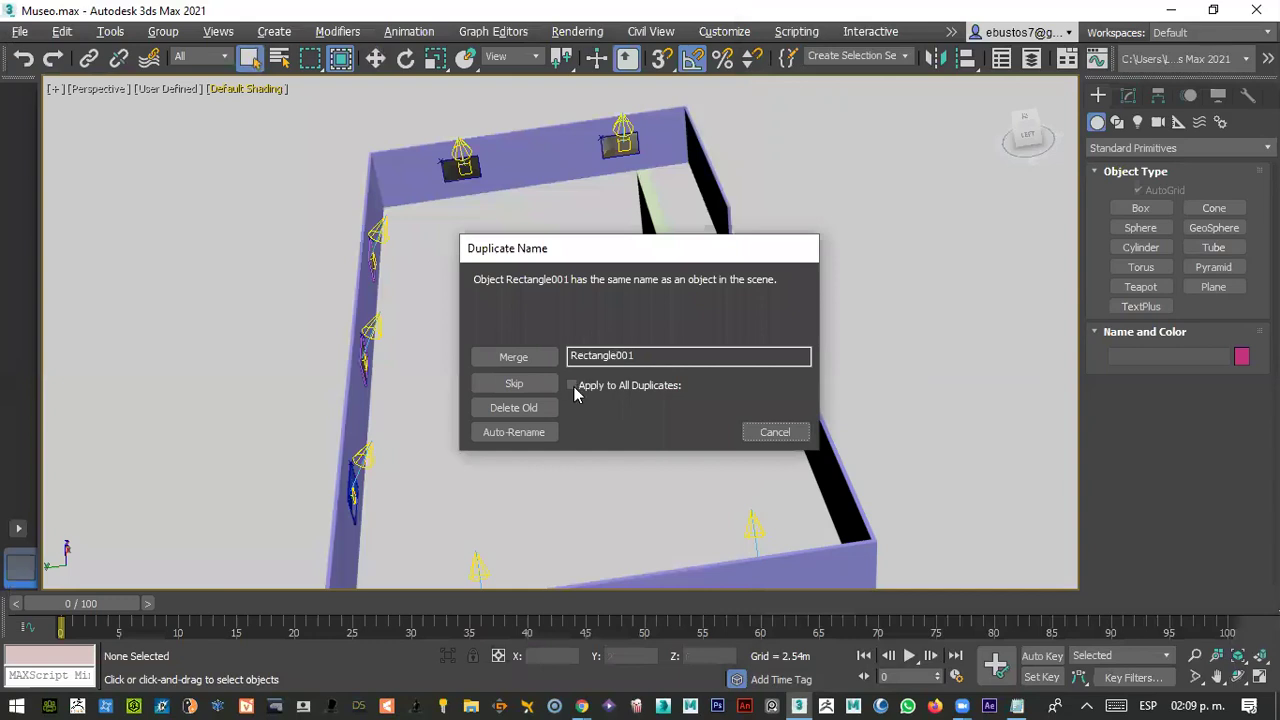
click(515, 433)
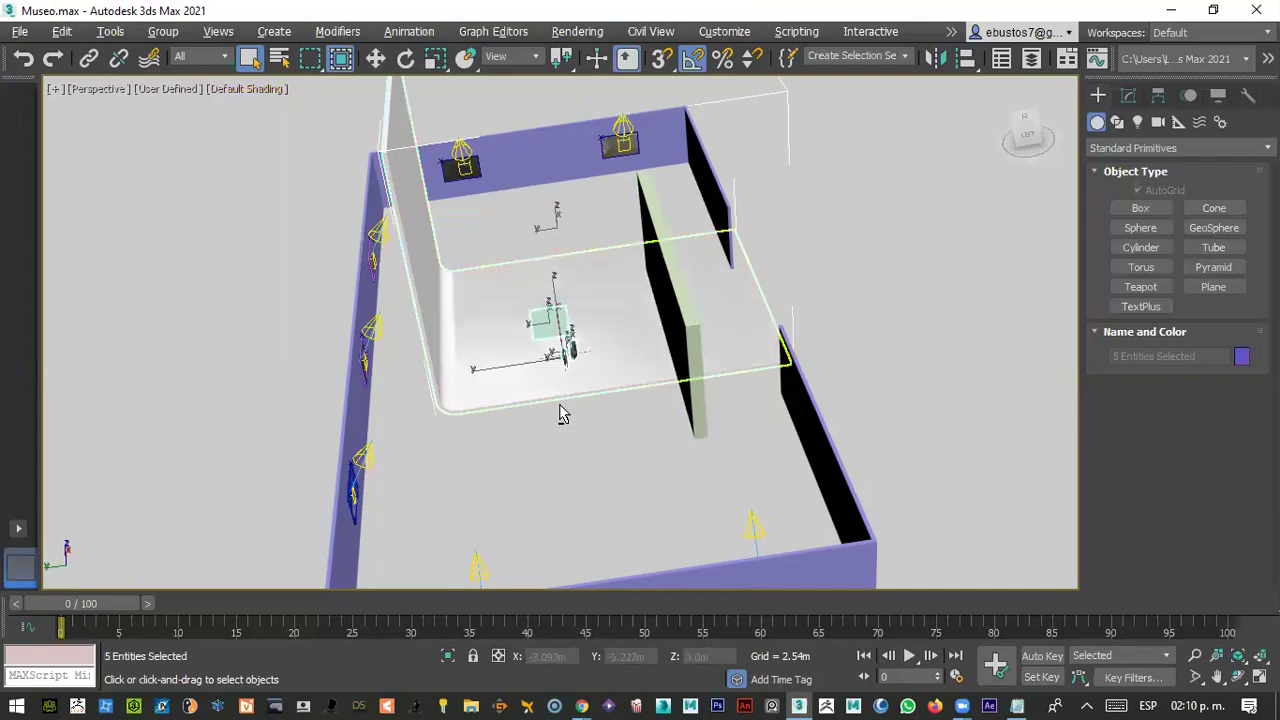
- Delete the merged piso backdrop and the tela plane above the phone
key(ctrl+z)
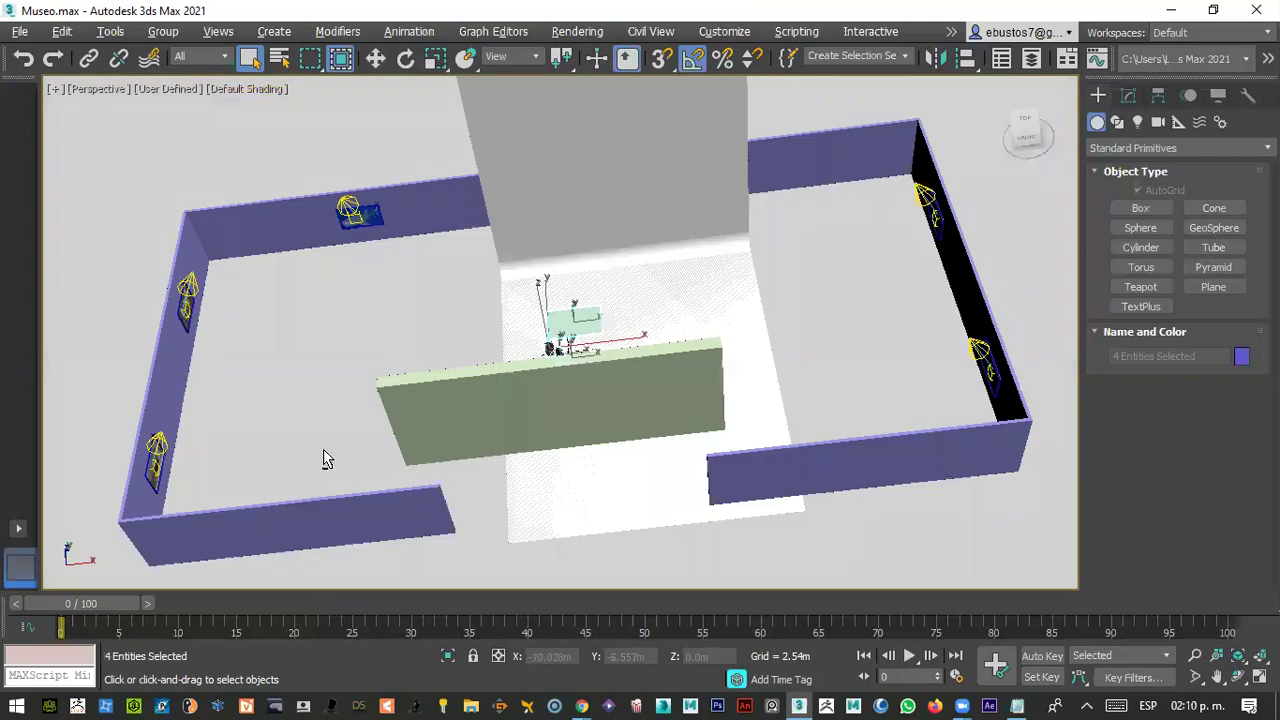
key(shift+z)
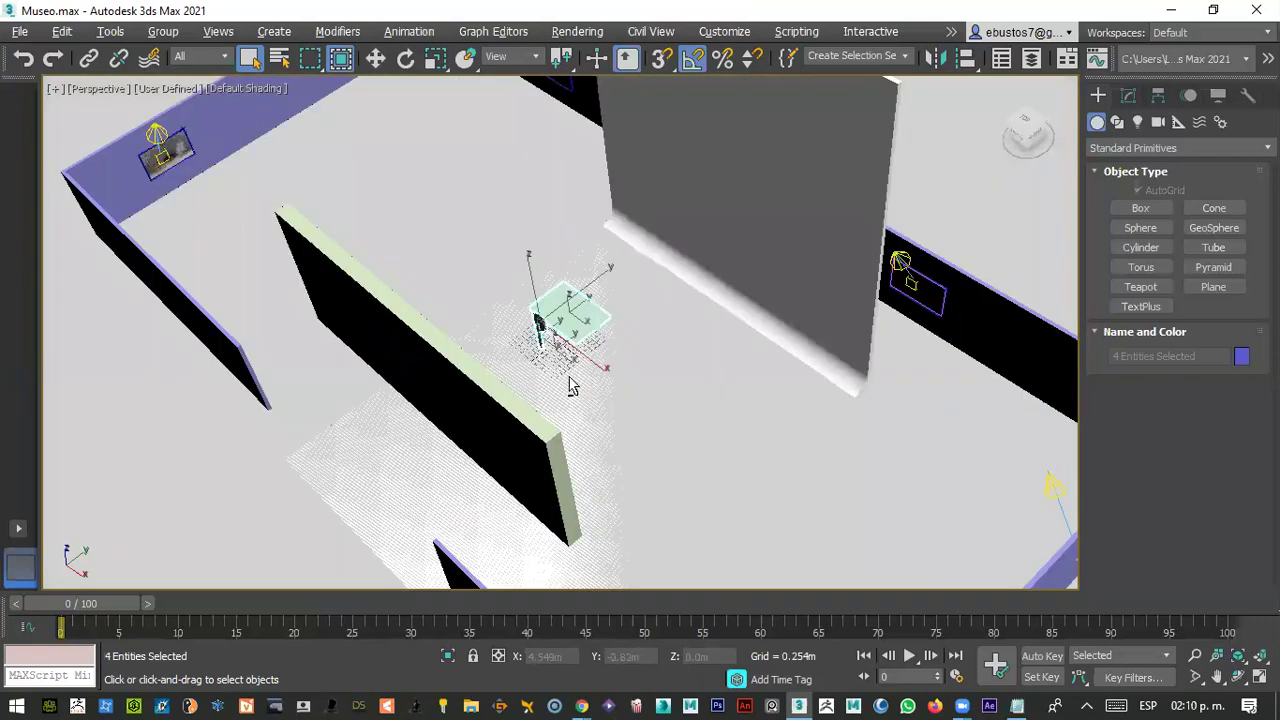
scroll(651, 354, up, 3)
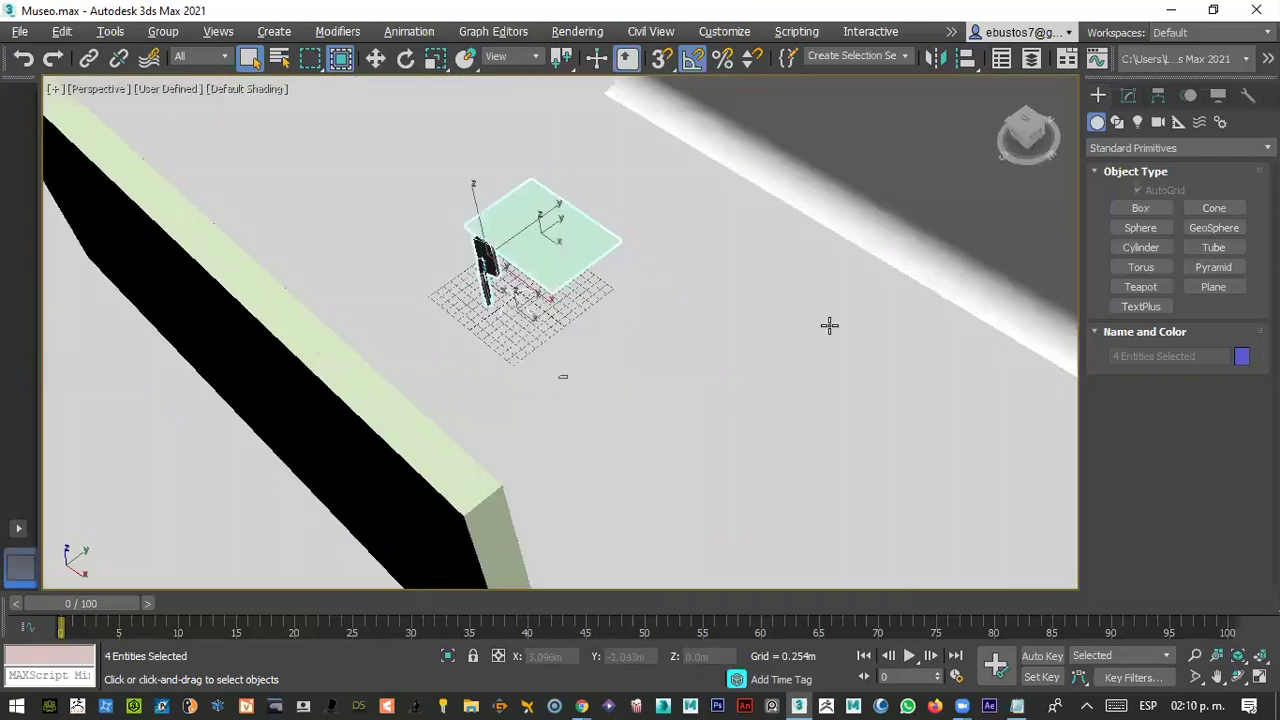
key(shift+z)
key(shift+z)
key(shift+z)
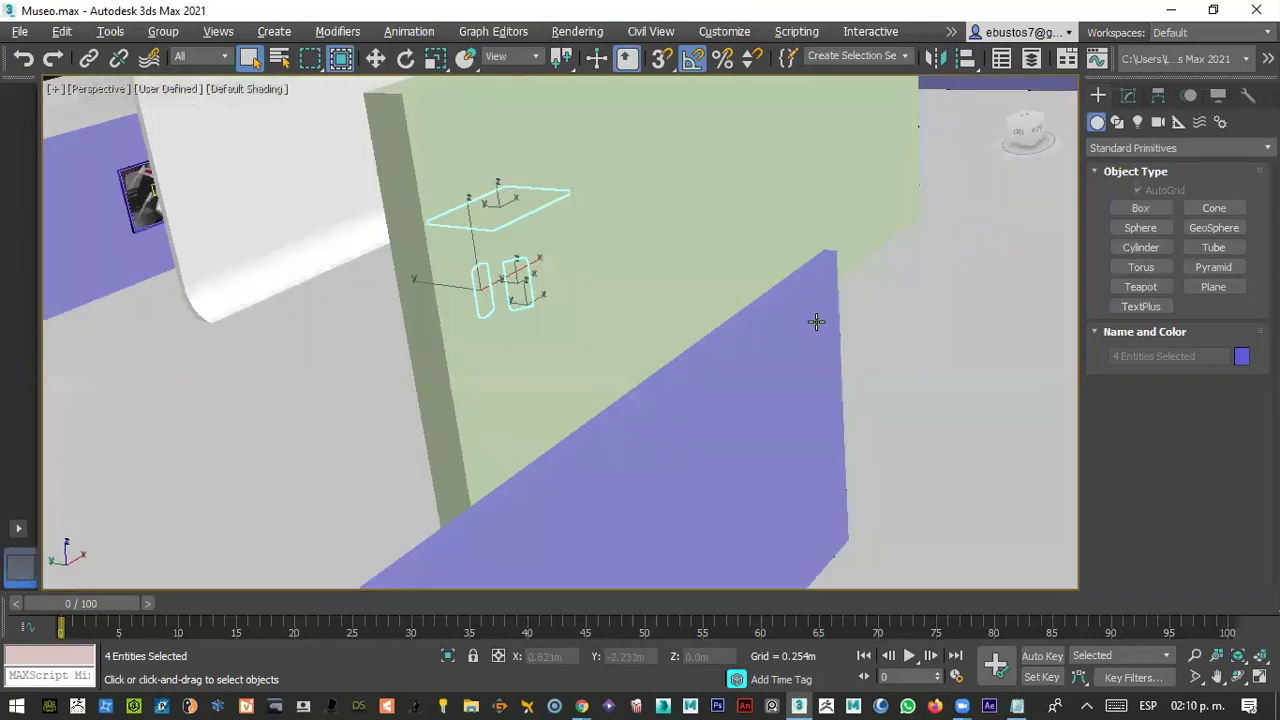
key(shift+z)
click(397, 293)
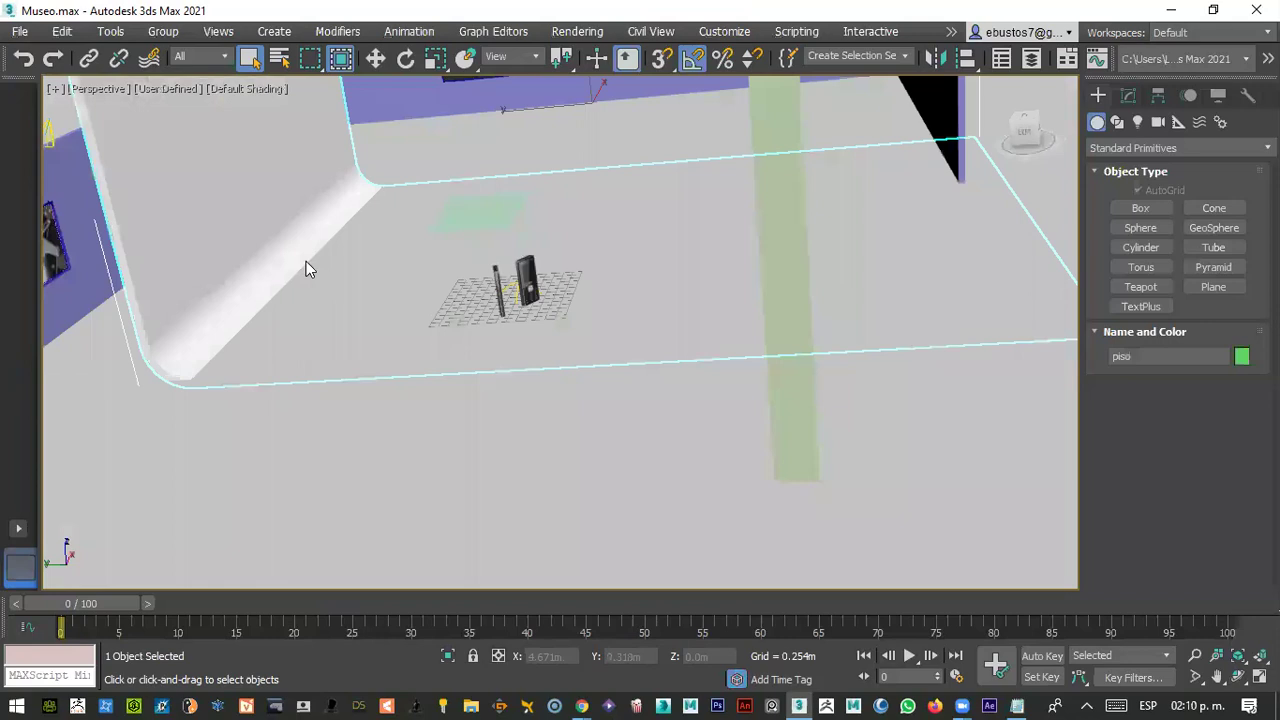
click(443, 231)
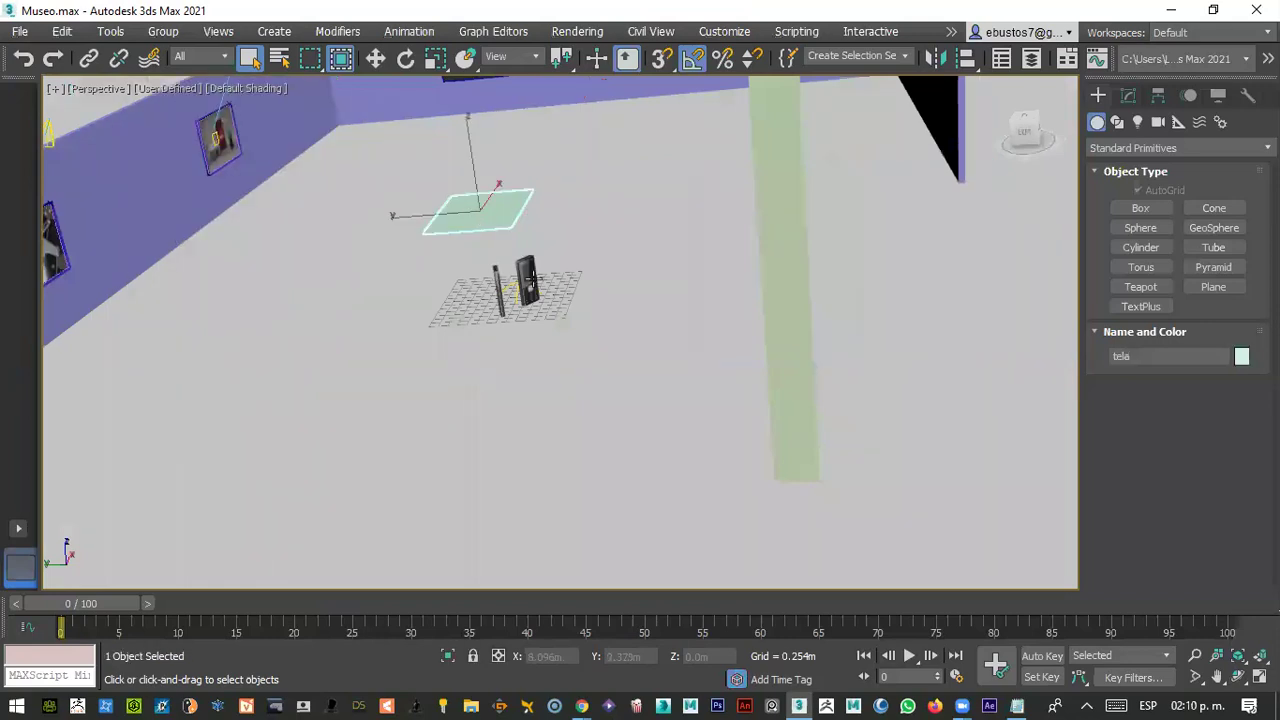
key(shift+z)
key(shift+z)
key(shift+z)
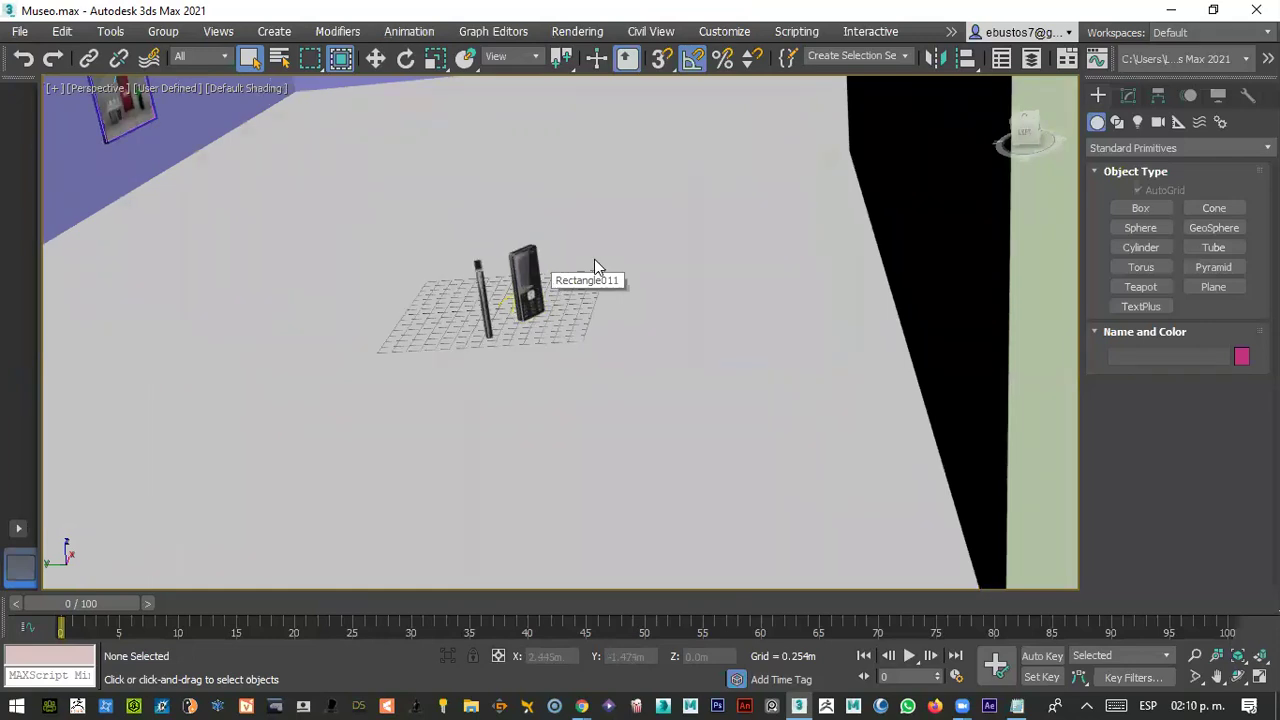
- Try to create a flat box about 2.2 by 5.3 m and 0.3 m high on the floor beside the phone
click(1140, 208)
drag(668, 272, 794, 396)
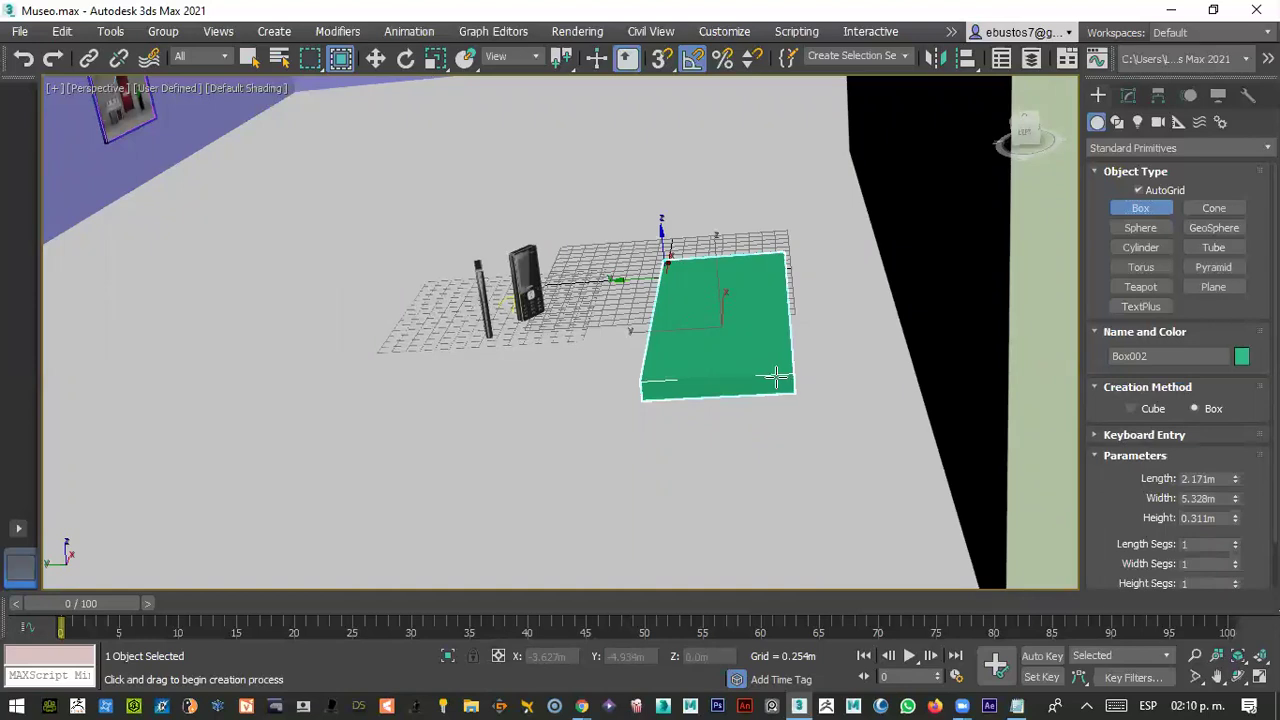
right_click(778, 377)
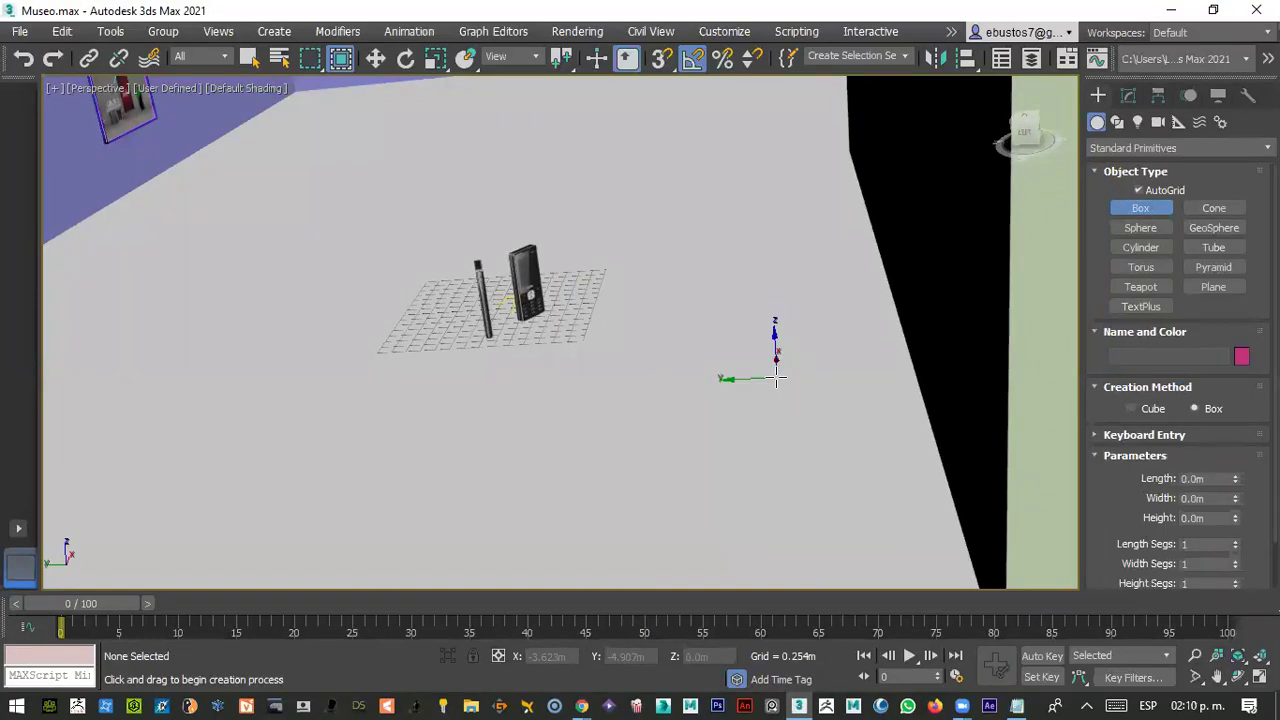
- Turn off AutoGrid and undo the deletions of the tela plane and the piso backdrop
click(1139, 191)
key(ctrl+z)
key(ctrl+z)
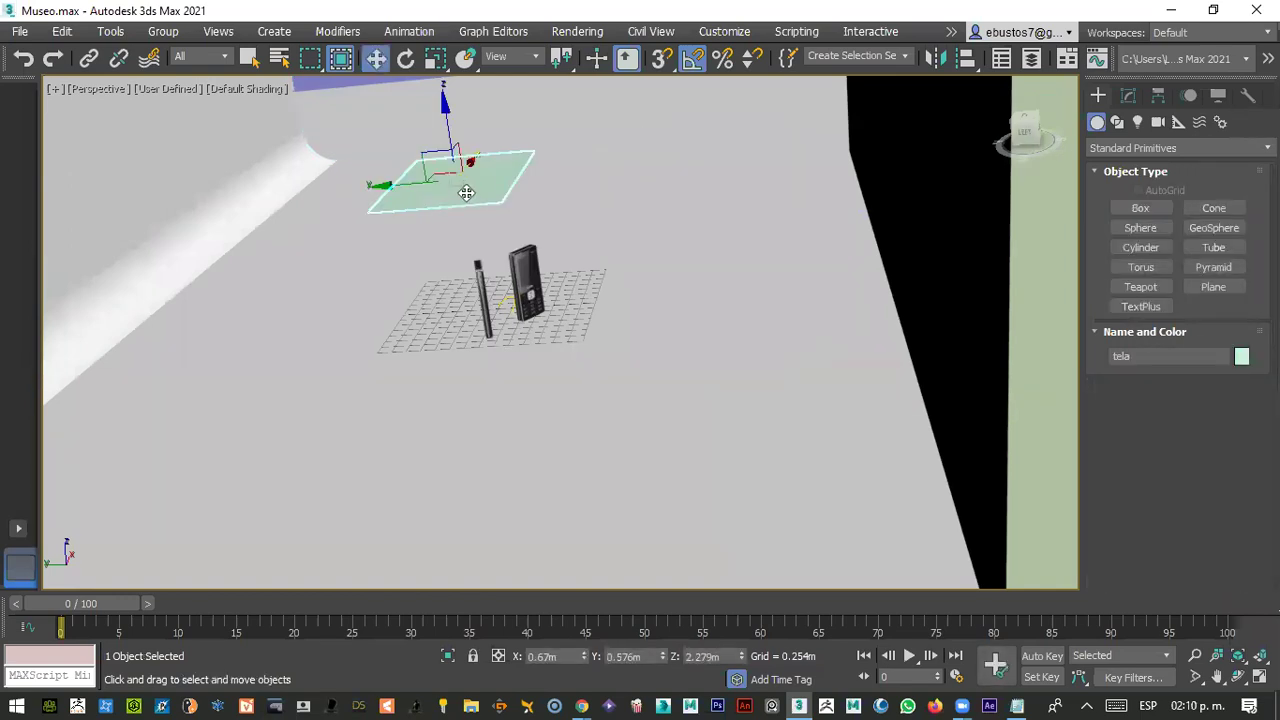
- Scale the piso backdrop down uniformly to about 30 percent so it fits inside the room
scroll(462, 198, down, 5)
key(ctrl+d)
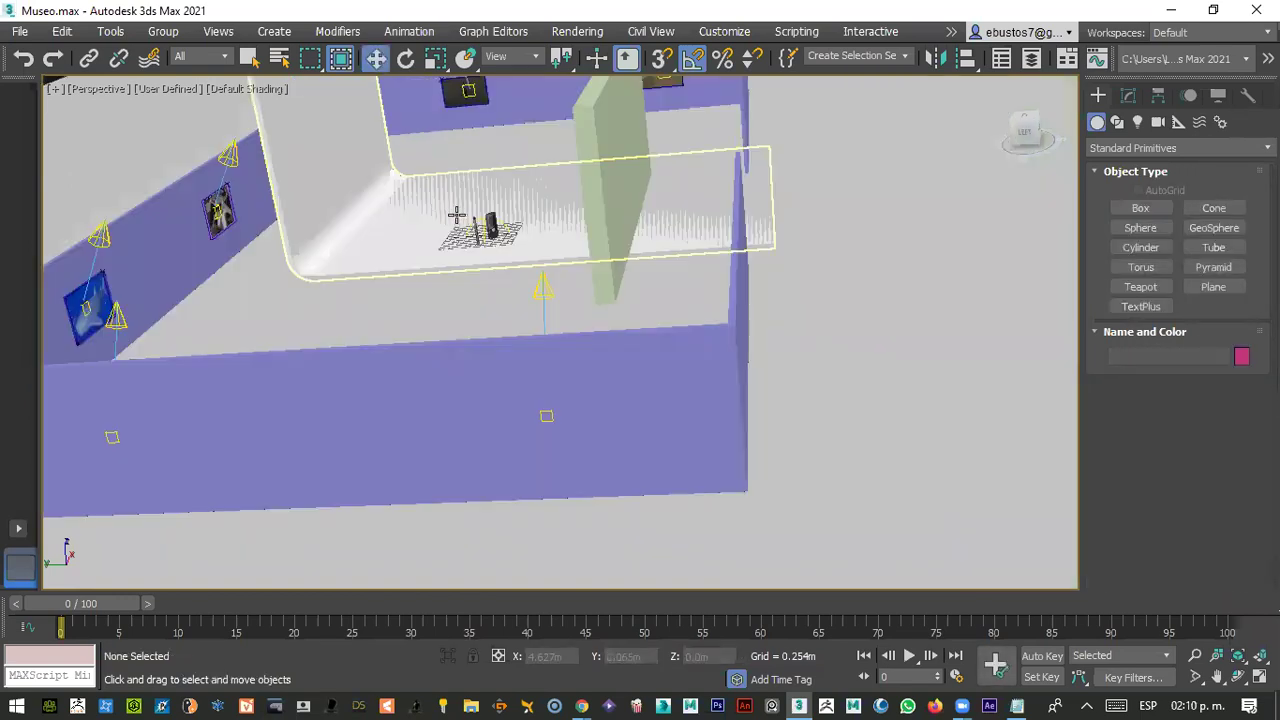
scroll(426, 215, down, 4)
click(483, 171)
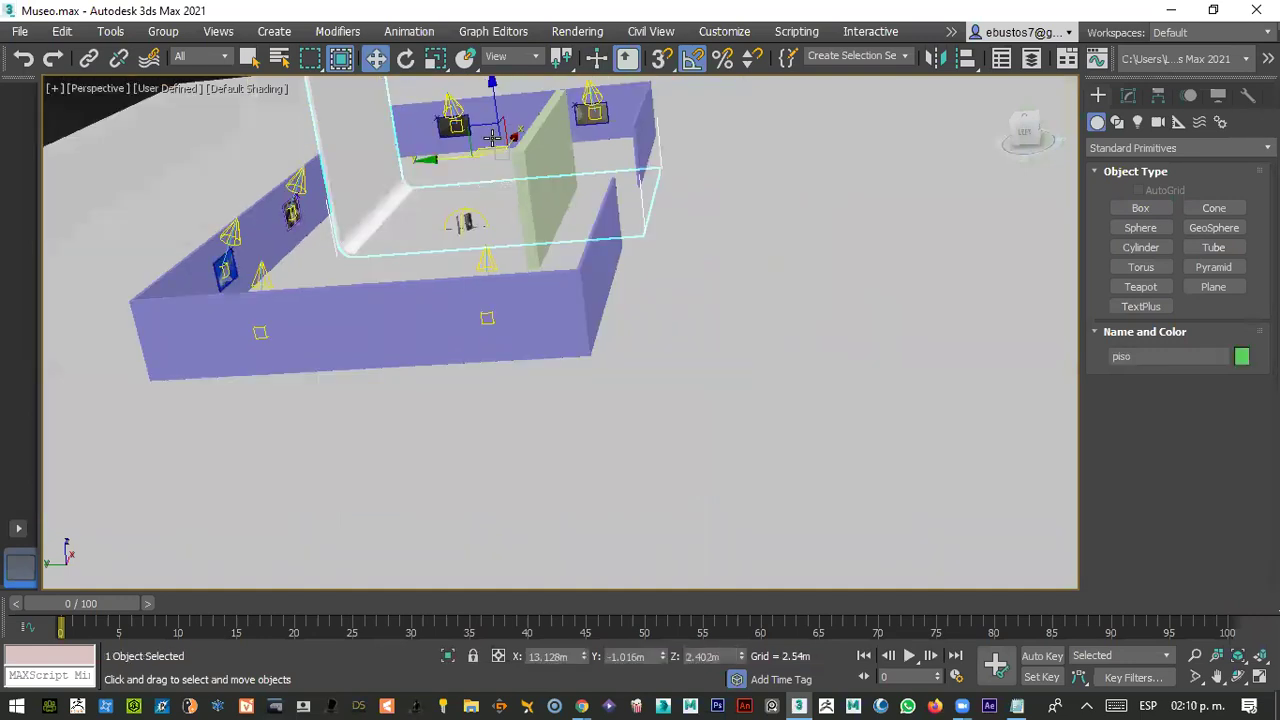
key(r)
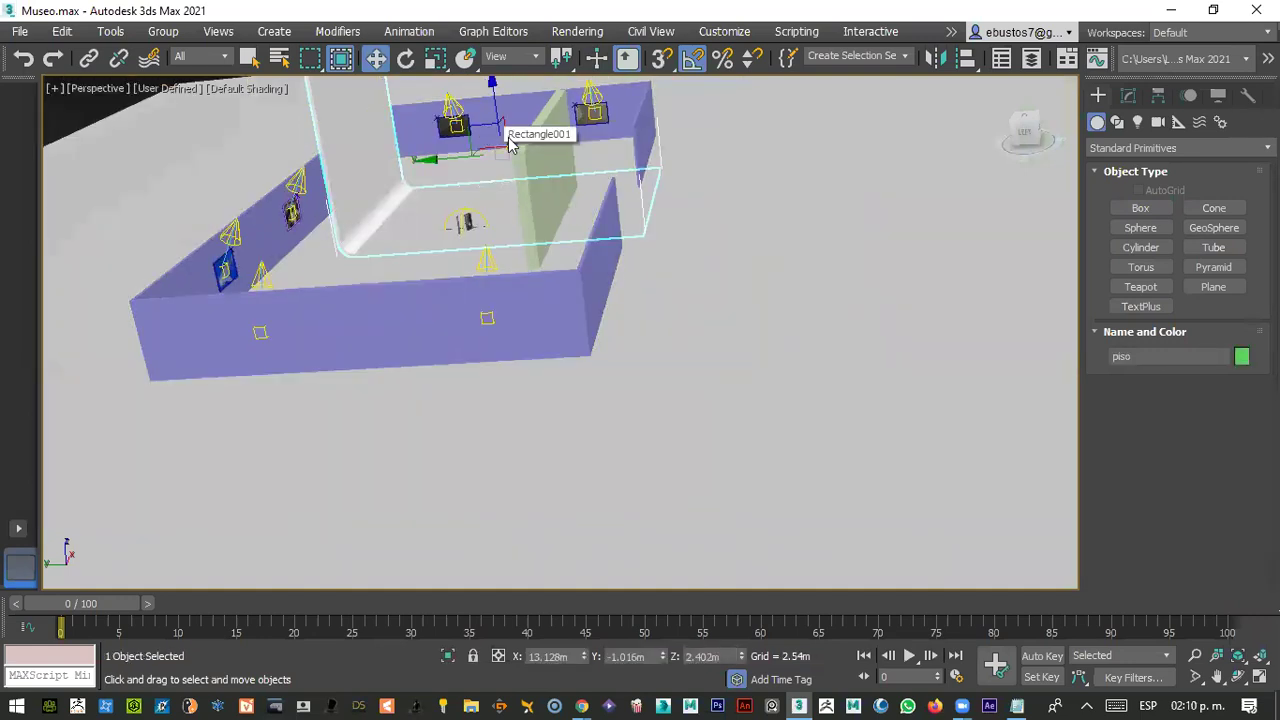
drag(499, 143, 490, 298)
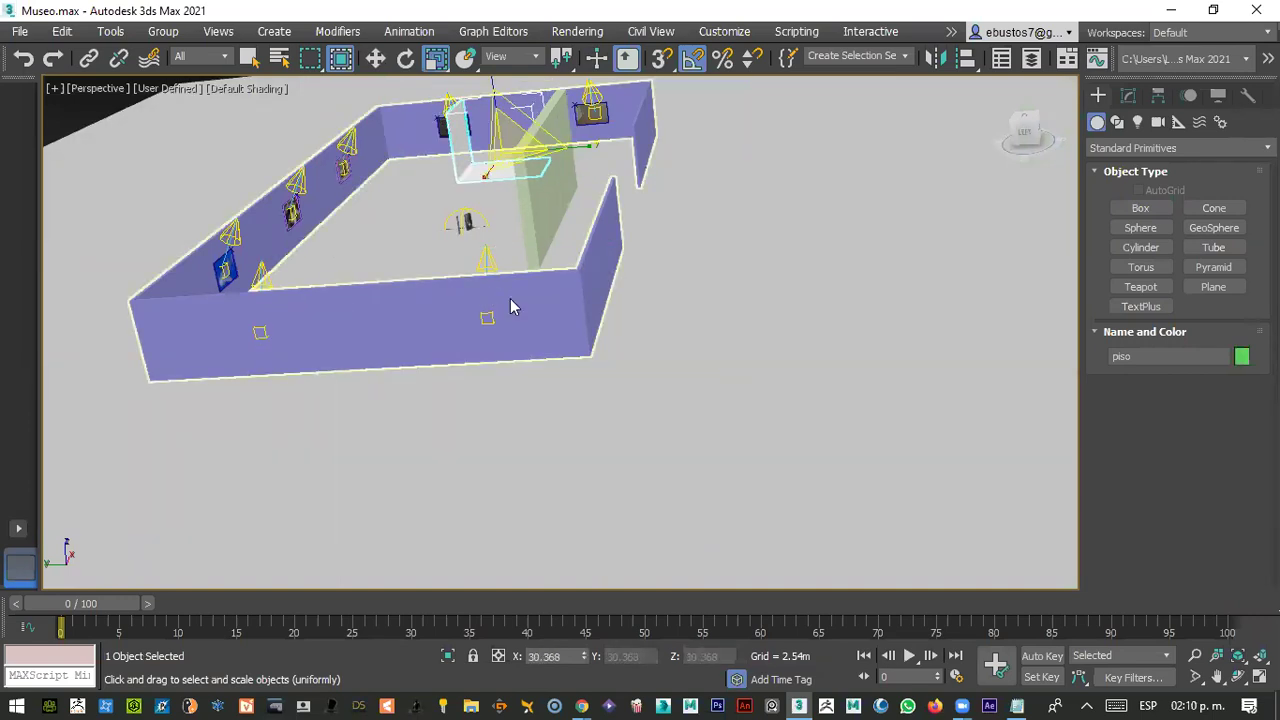
right_click(500, 298)
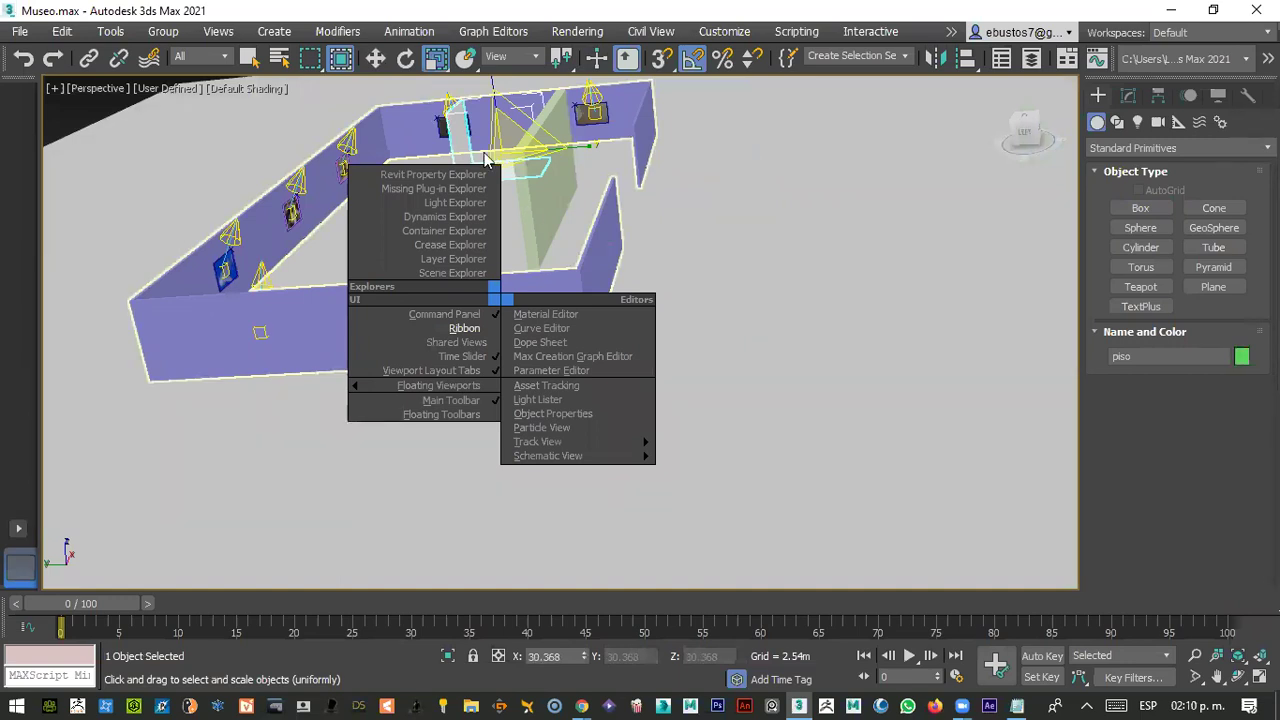
- Move the piso backdrop along the X axis to about -1.59 m, to where the phone stands
scroll(488, 160, up, 3)
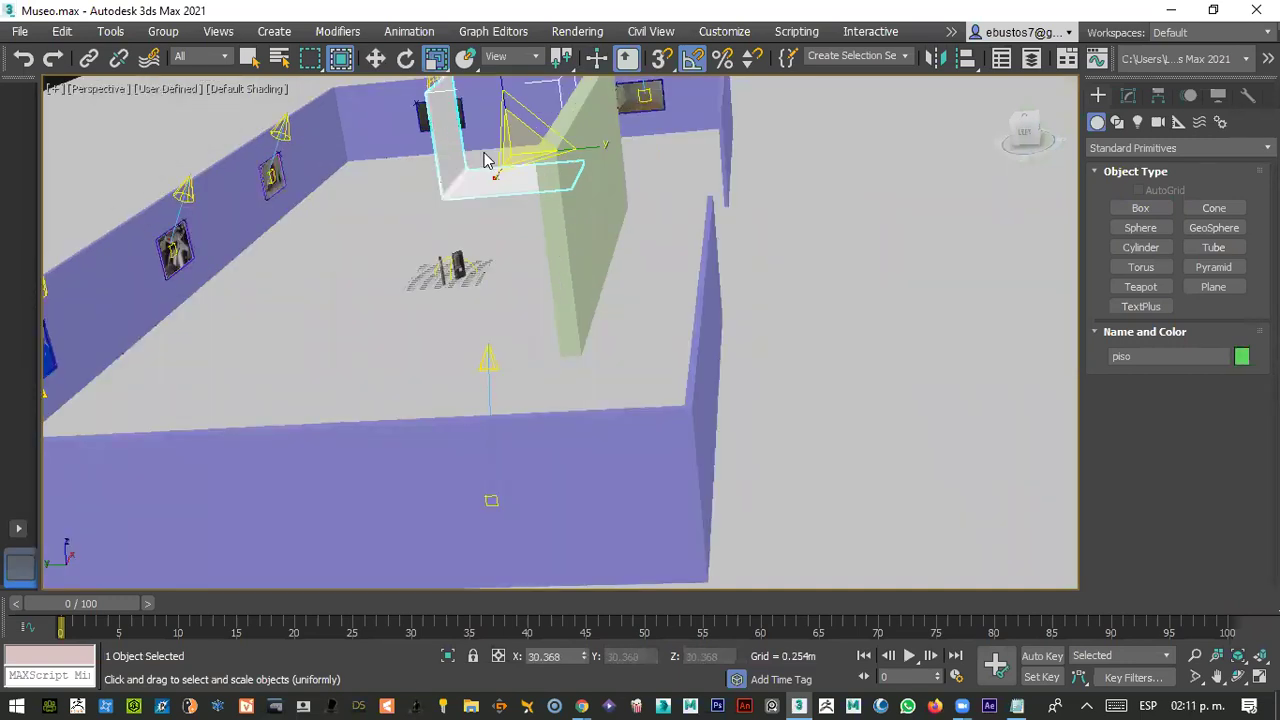
scroll(488, 160, down, 3)
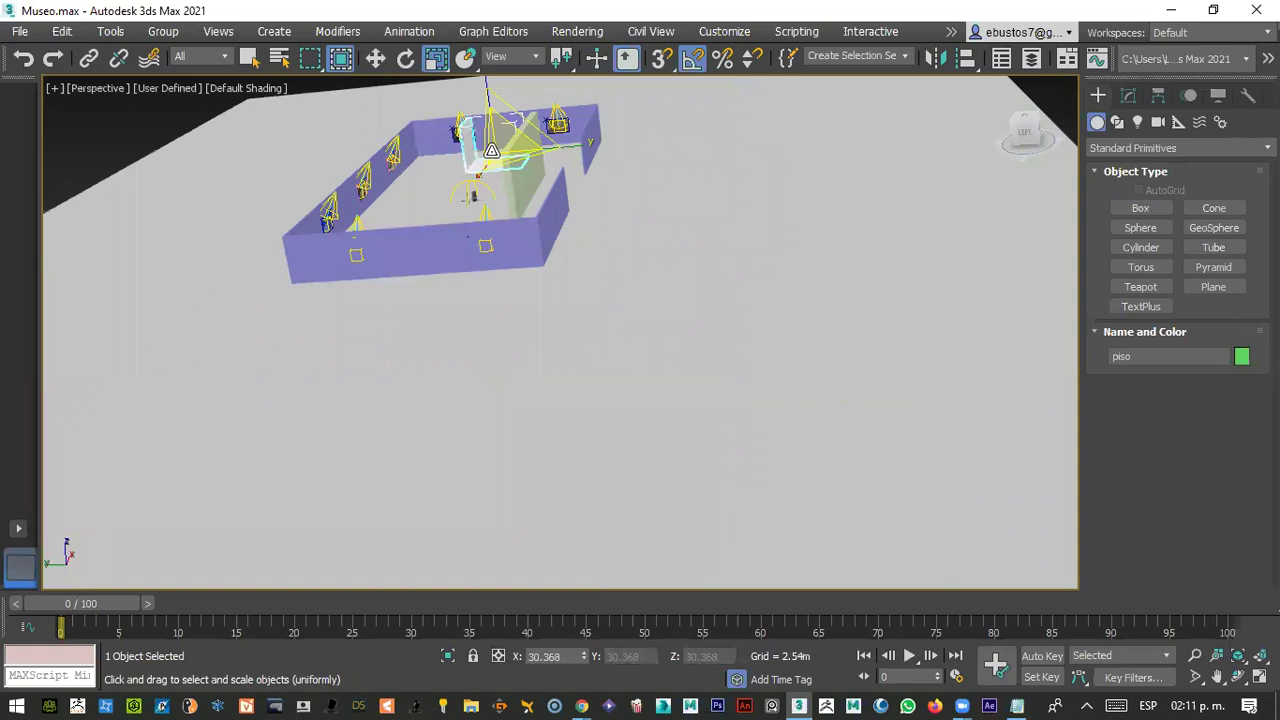
right_click(490, 157)
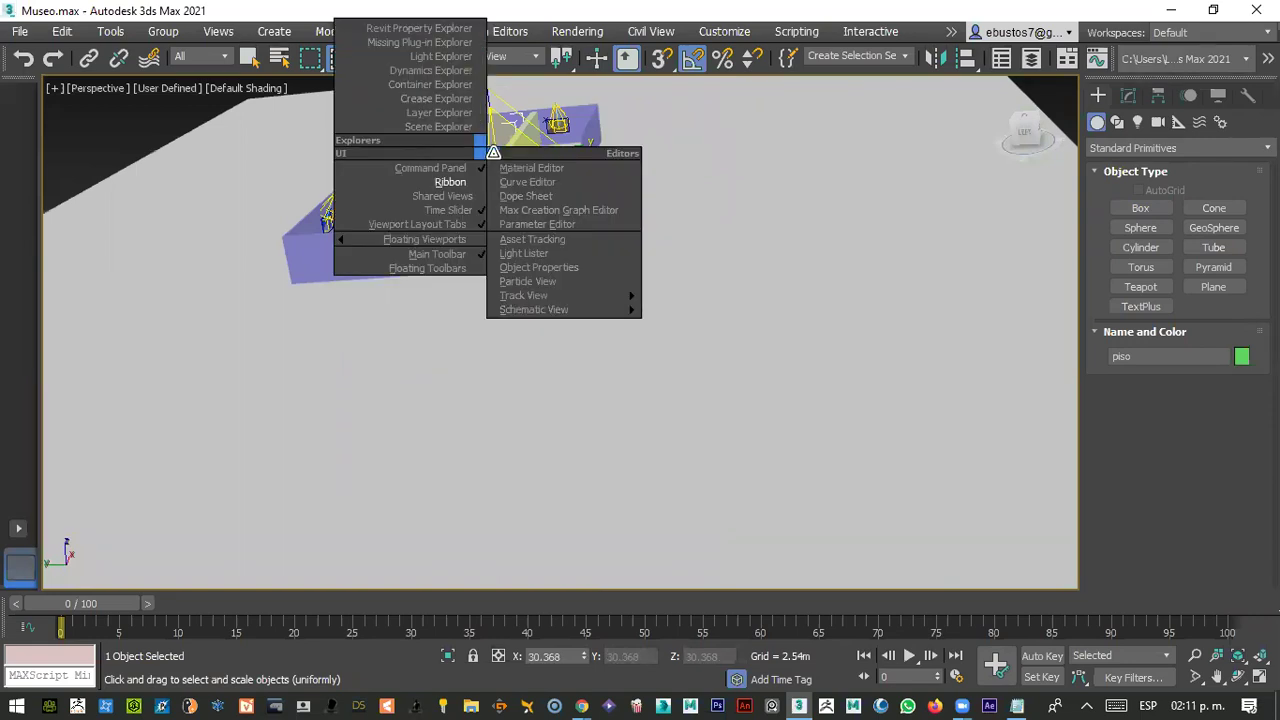
click(491, 158)
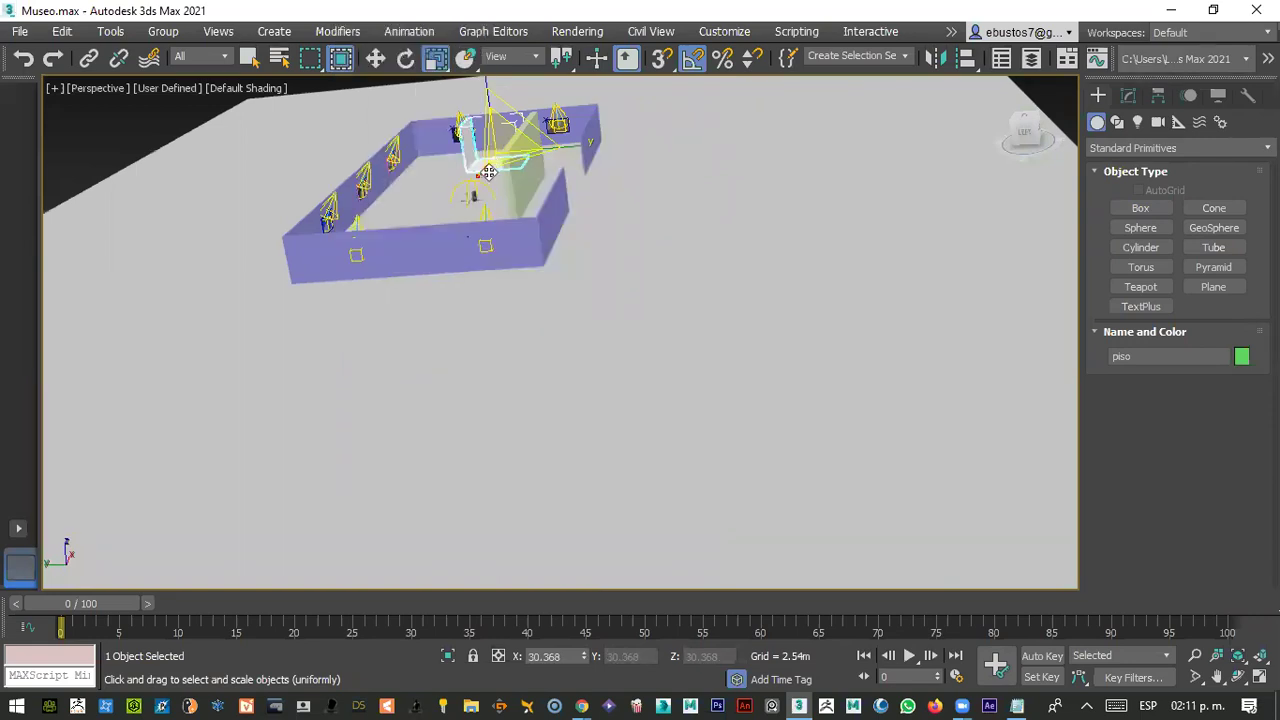
key(w)
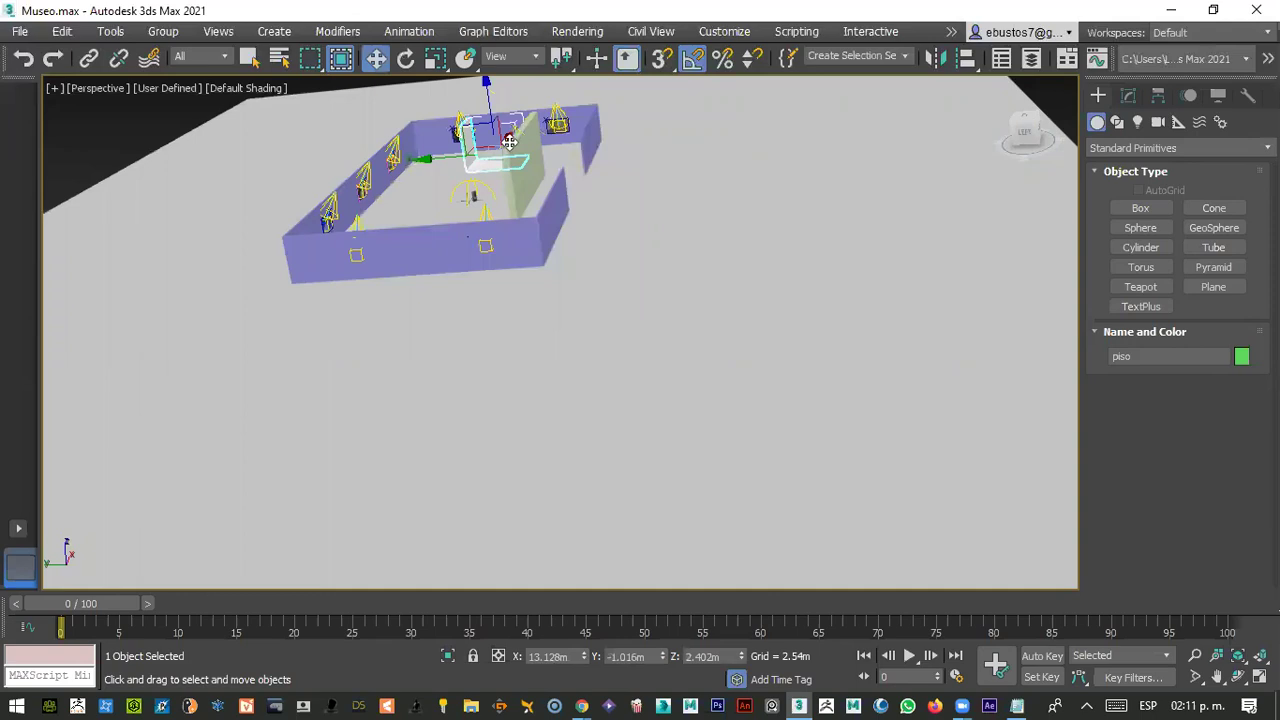
drag(510, 142, 459, 180)
scroll(459, 180, up, 4)
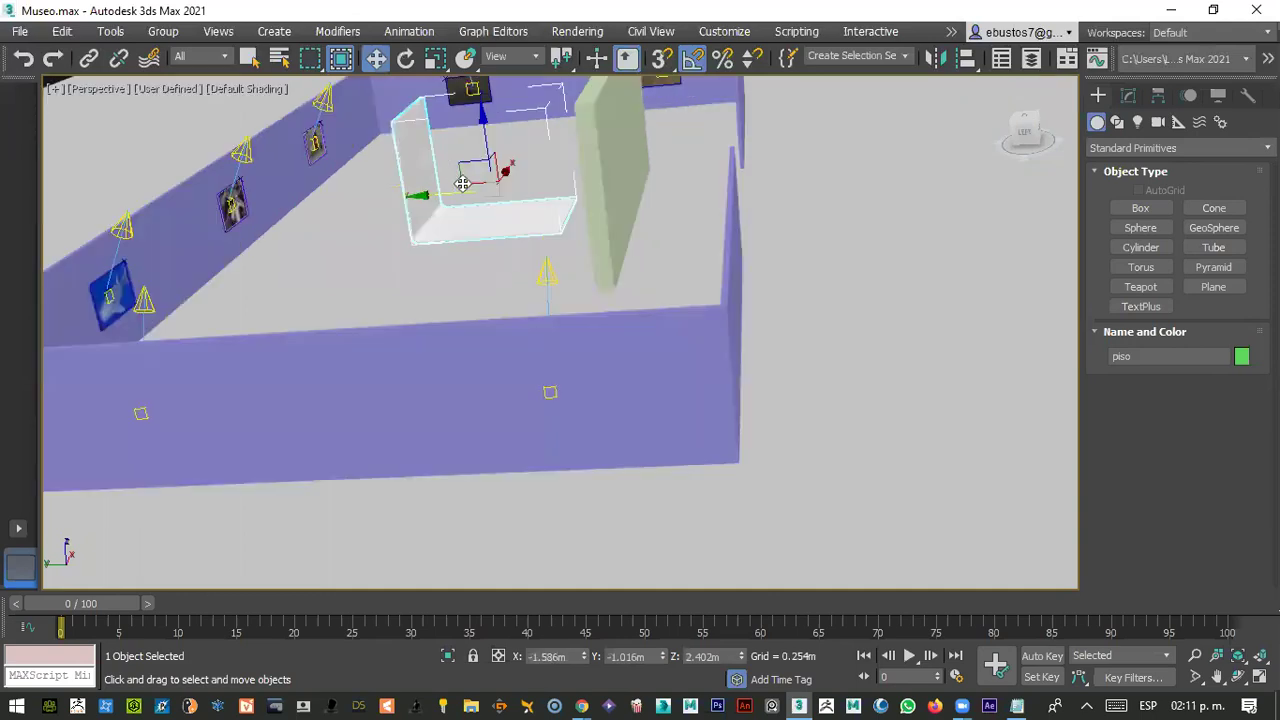
scroll(510, 190, up, 5)
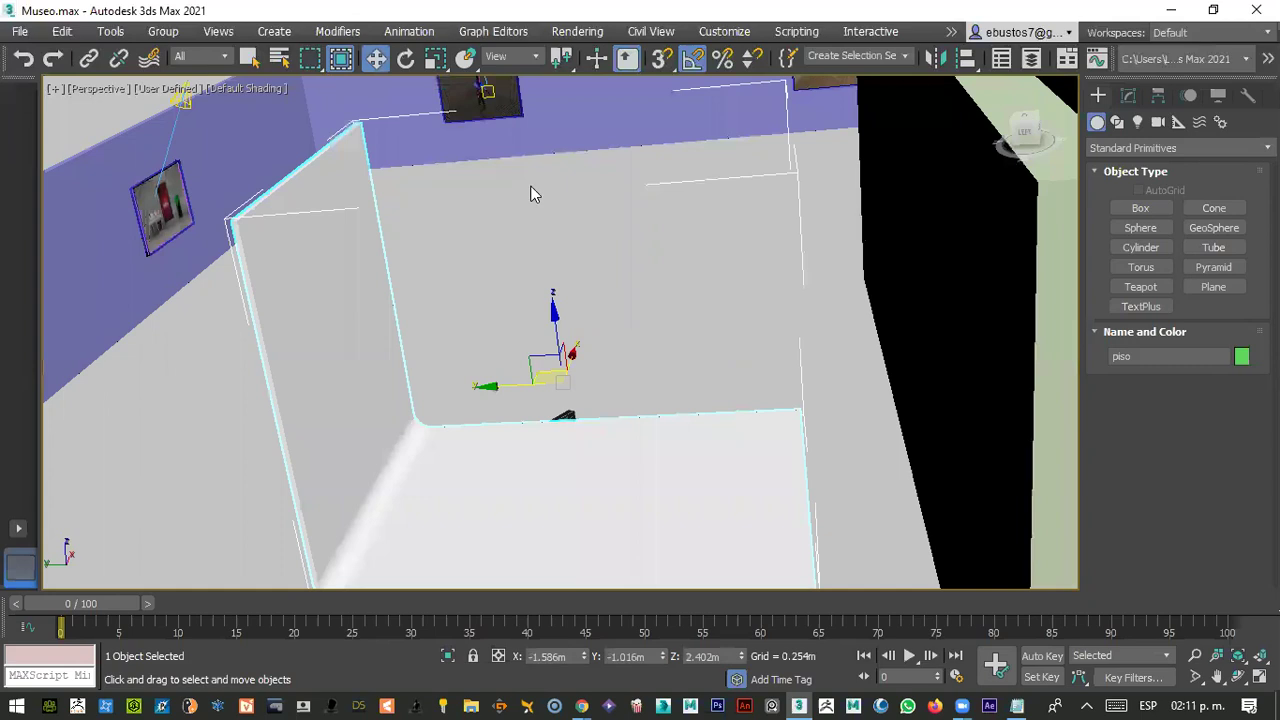
scroll(830, 200, down, 4)
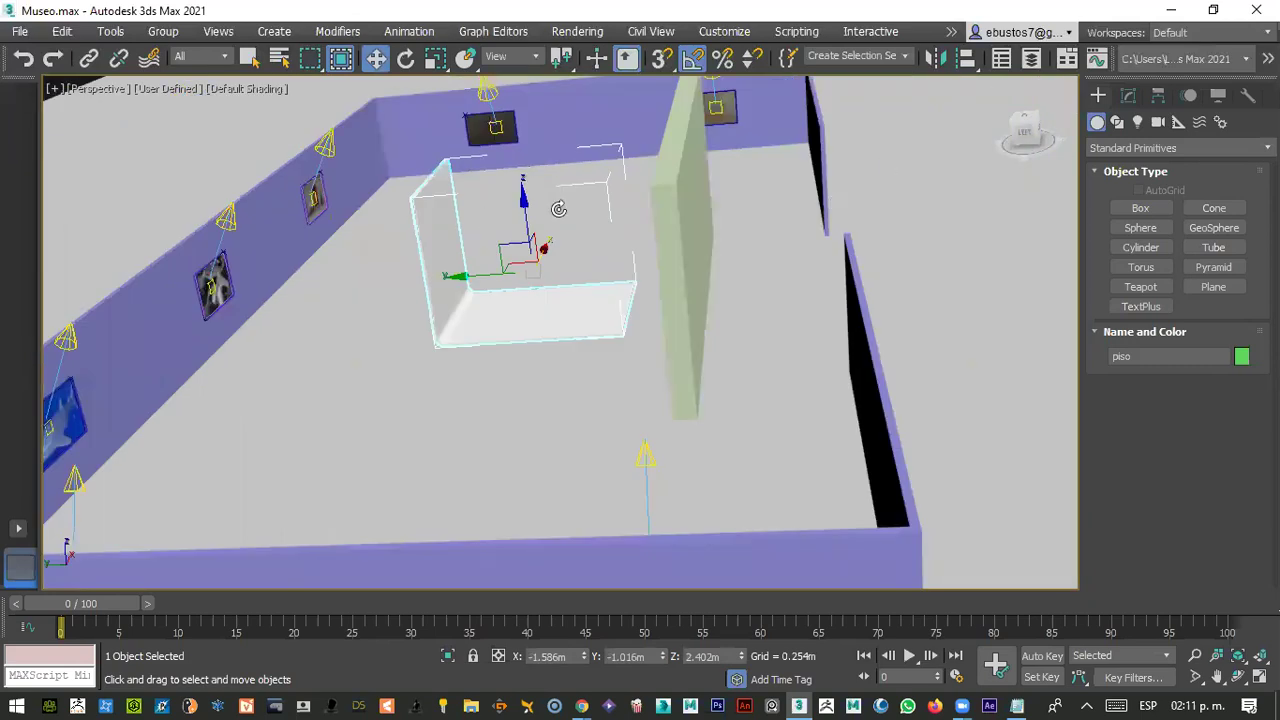
- Rotate the piso backdrop to X -90, Y 0, Z 90 degrees and scale it along Y to about 10.8 percent, shortening its downturned side
key(e)
drag(571, 215, 640, 295)
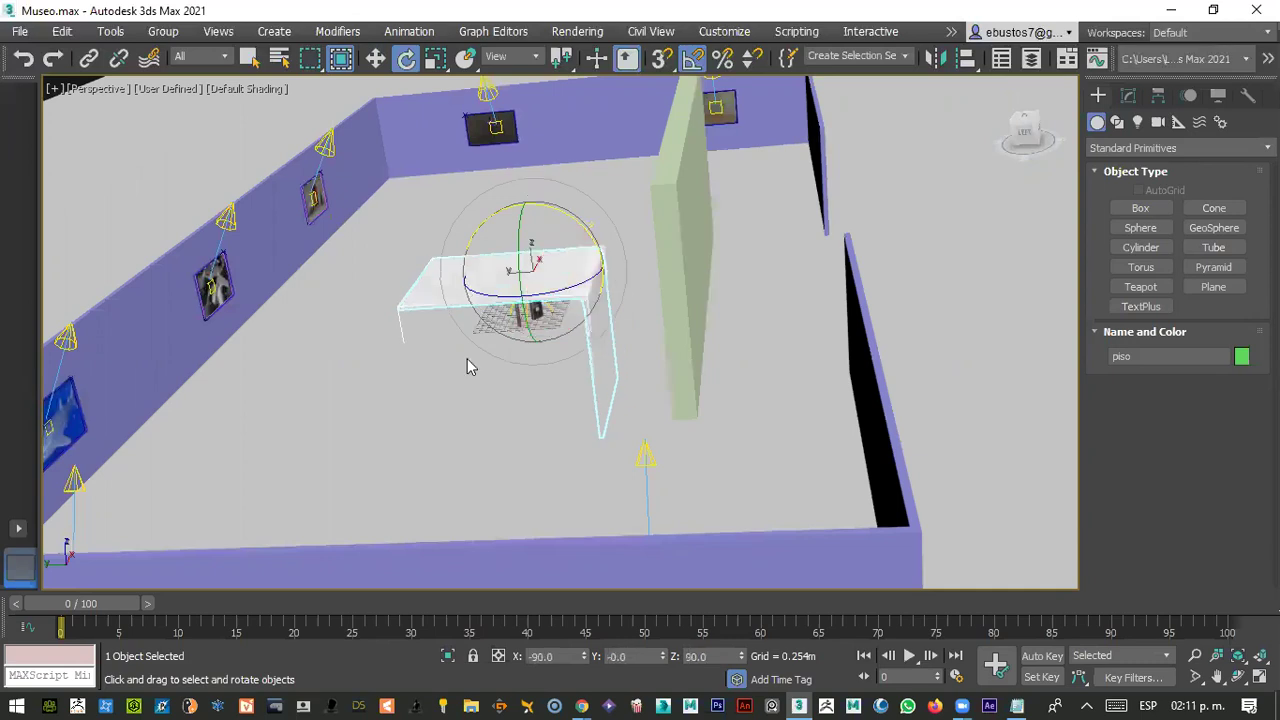
scroll(470, 356, down, 5)
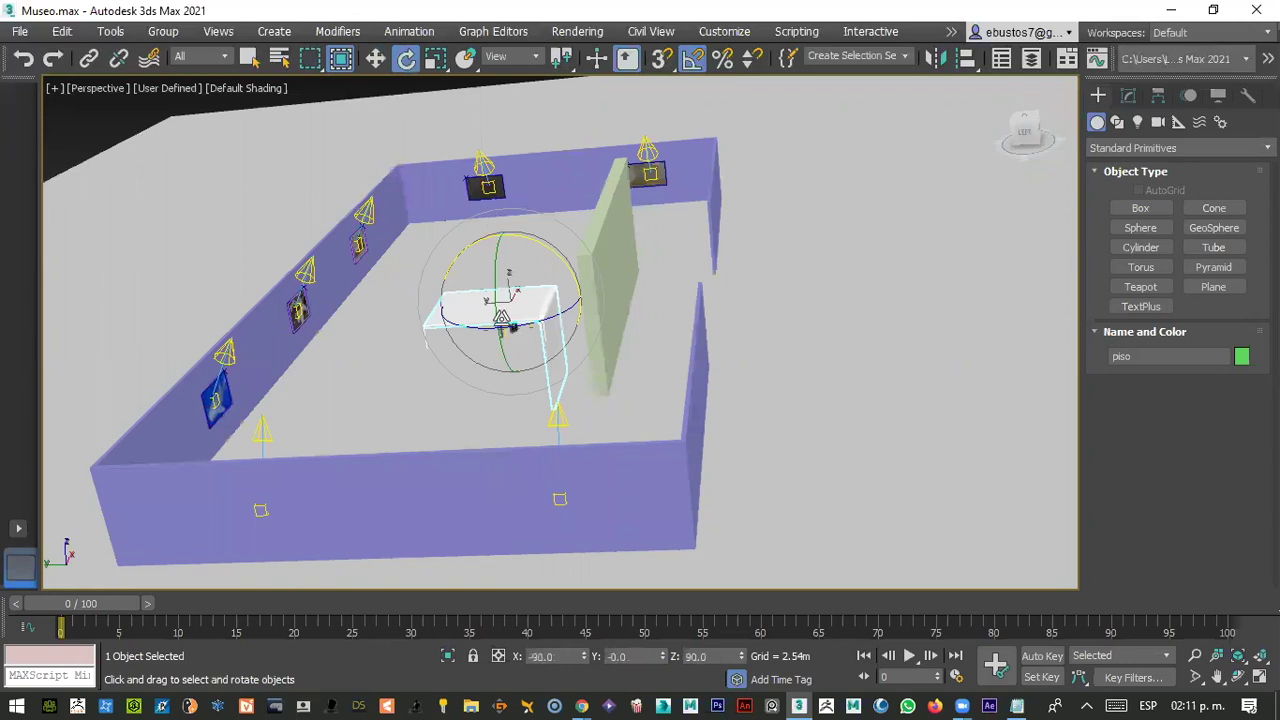
key(r)
drag(503, 337, 508, 337)
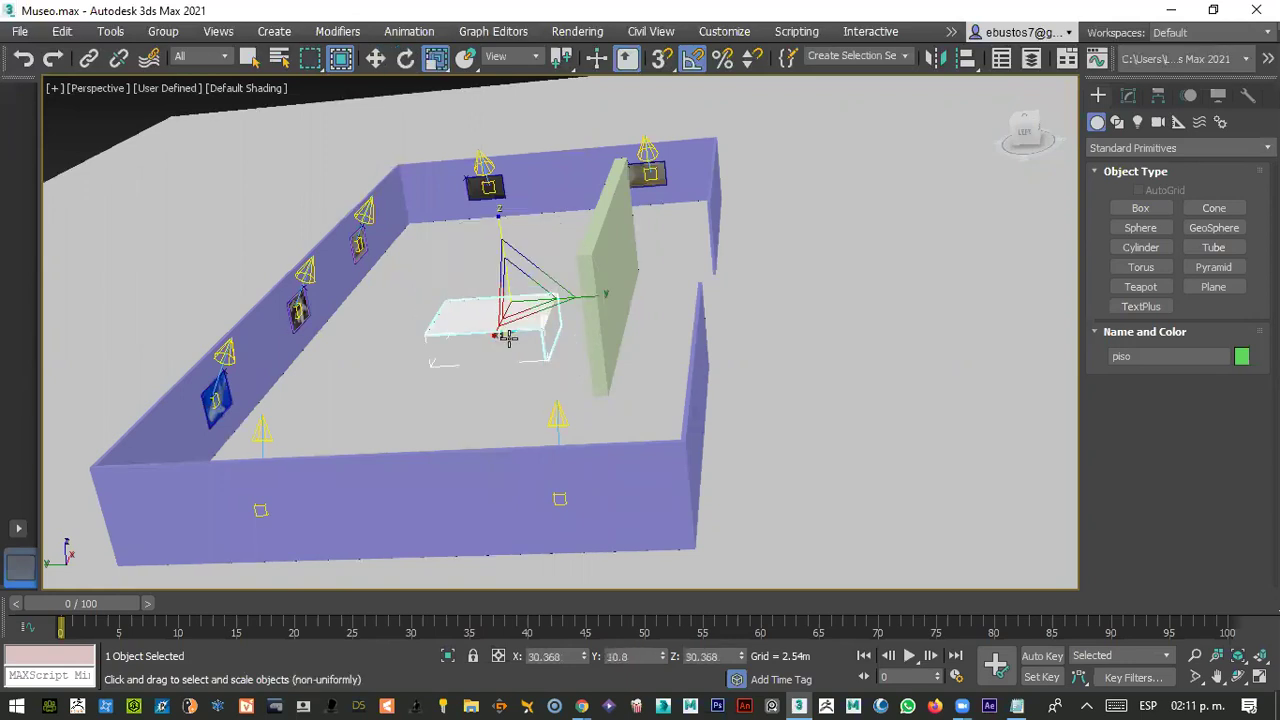
- Lower the piso table shape to a Z height of about 0.36 m
key(w)
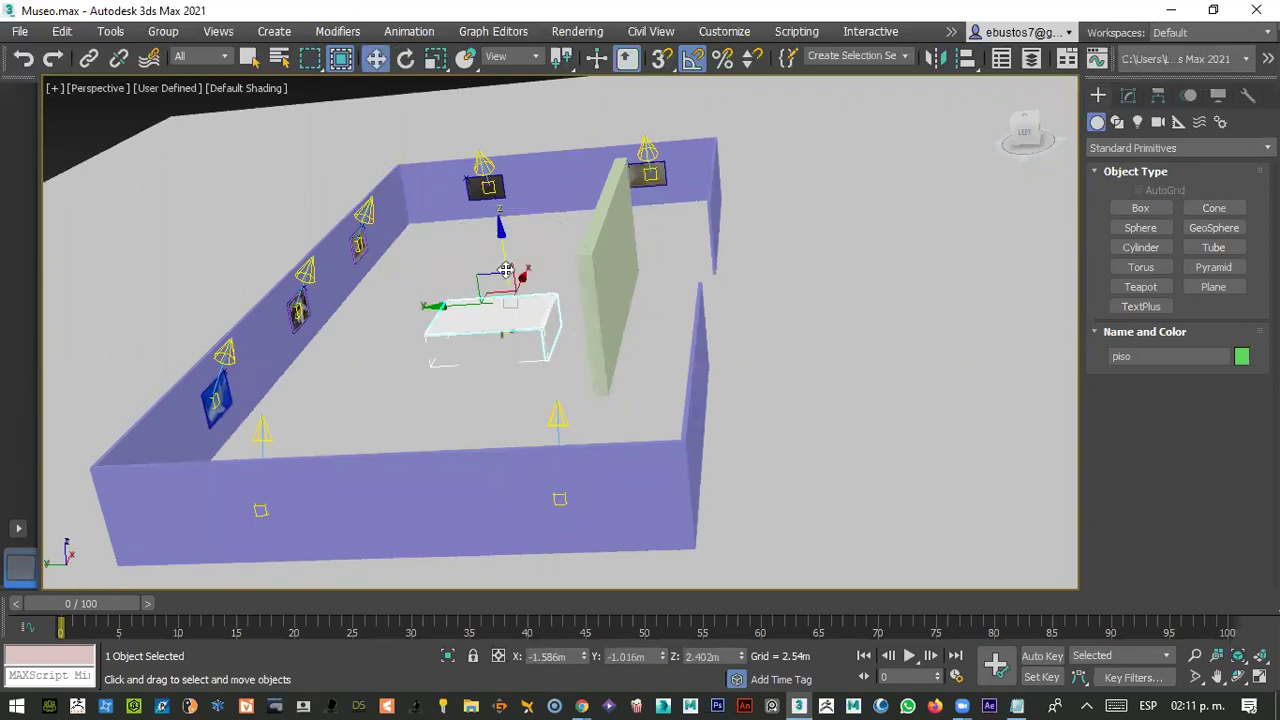
drag(506, 270, 527, 430)
key(alt+w)
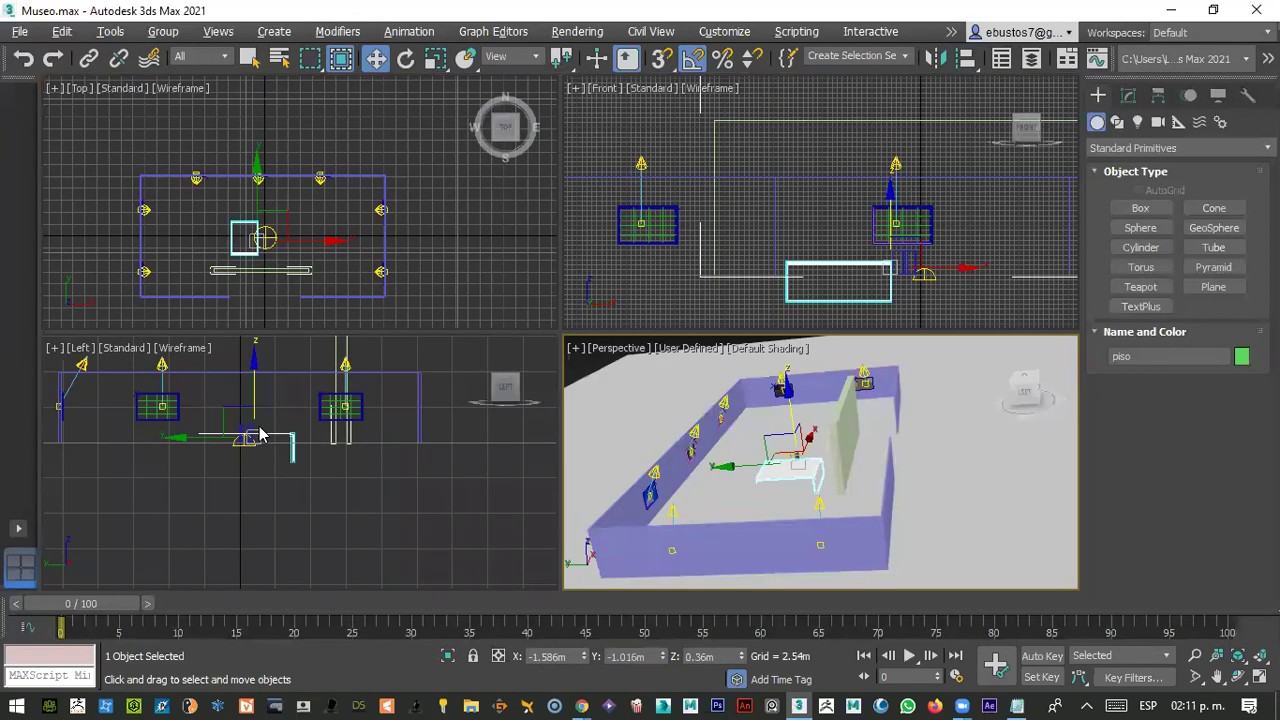
- Select both phone models and raise them in the Left view until they stand on the top surface of the piso
click(259, 434)
key(z)
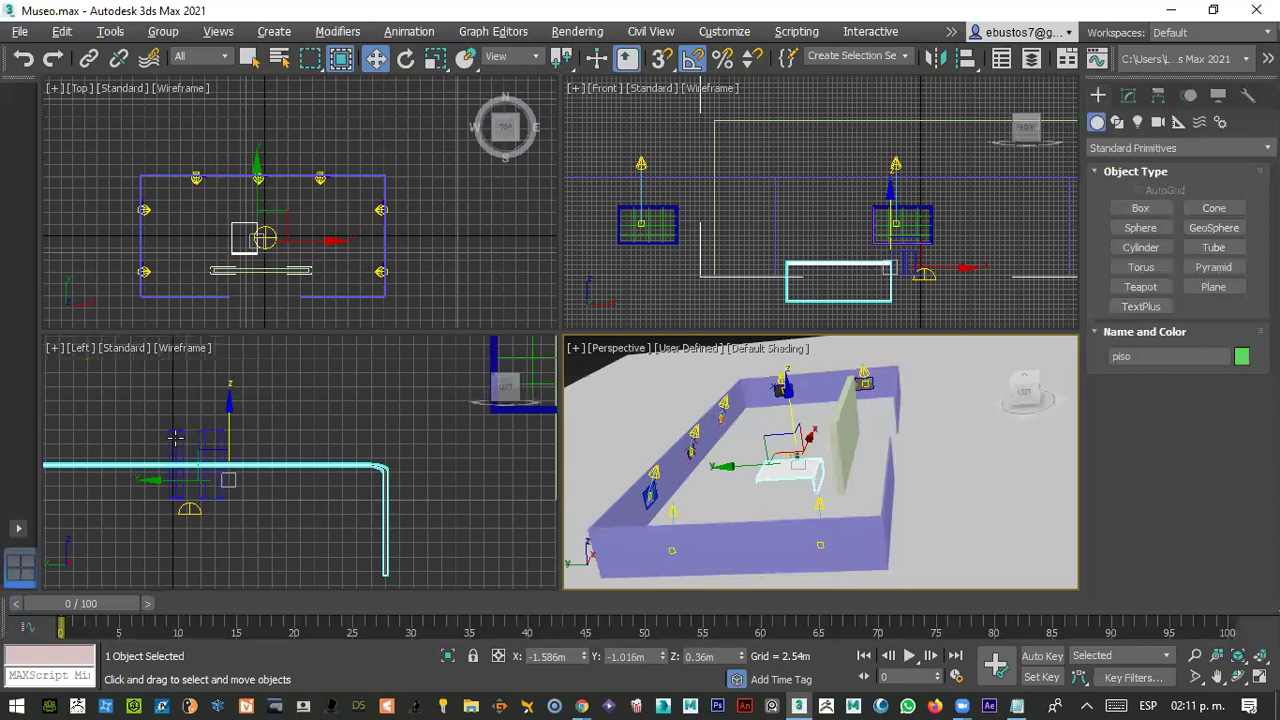
click(175, 437)
scroll(214, 443, up, 2)
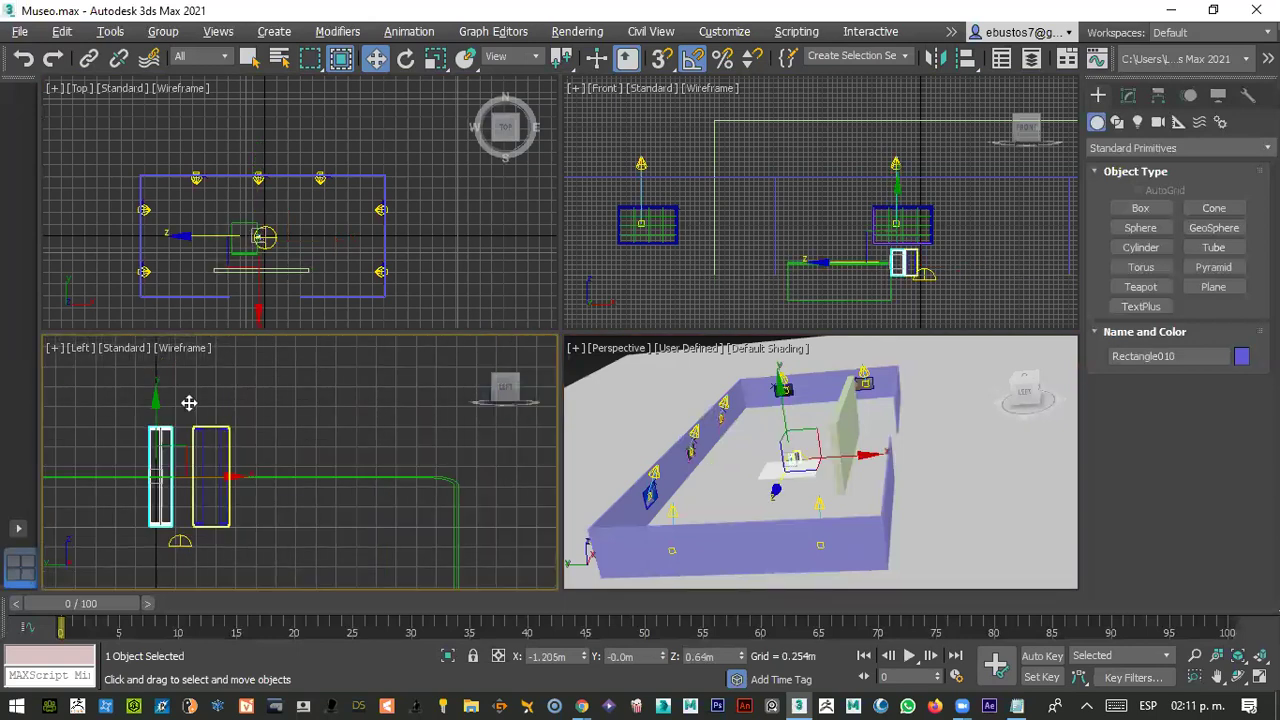
ctrl+click(189, 403)
drag(189, 403, 213, 389)
scroll(379, 497, down, 2)
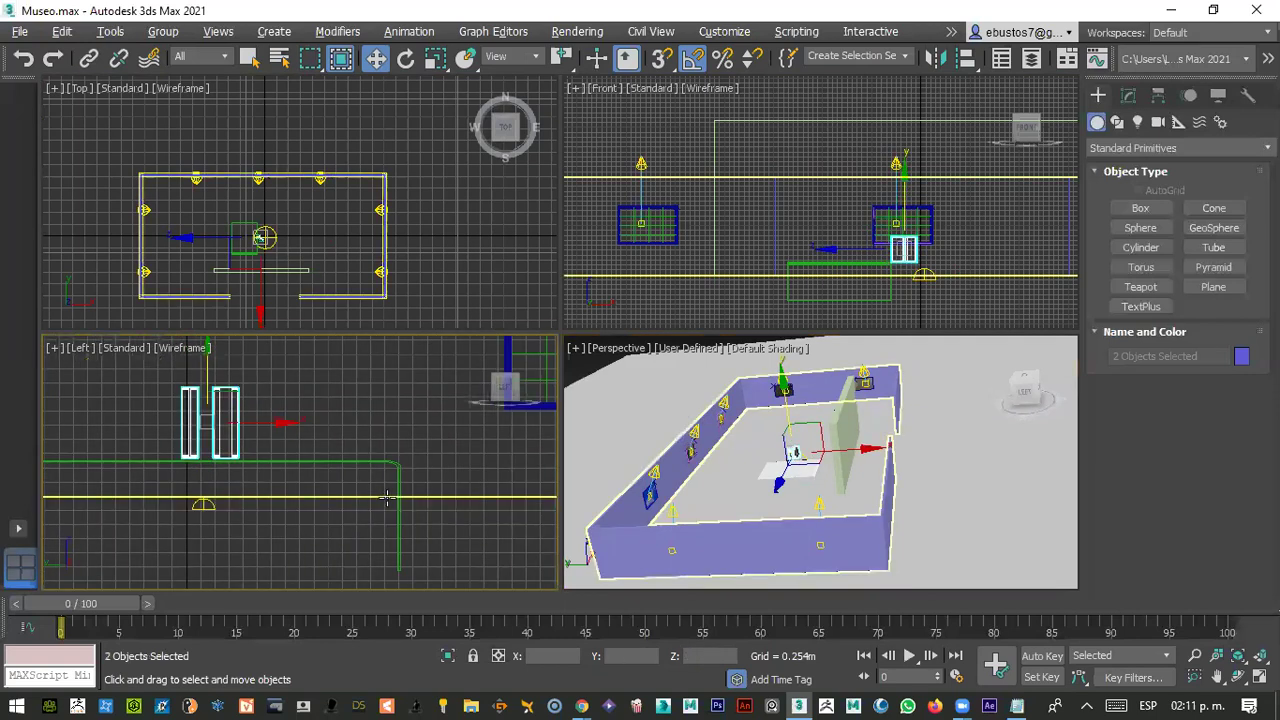
- Add the piso to the phone selection and raise all three objects together about 1.3 m, bringing the table's leg up to floor level
ctrl+click(752, 272)
scroll(245, 250, up, 8)
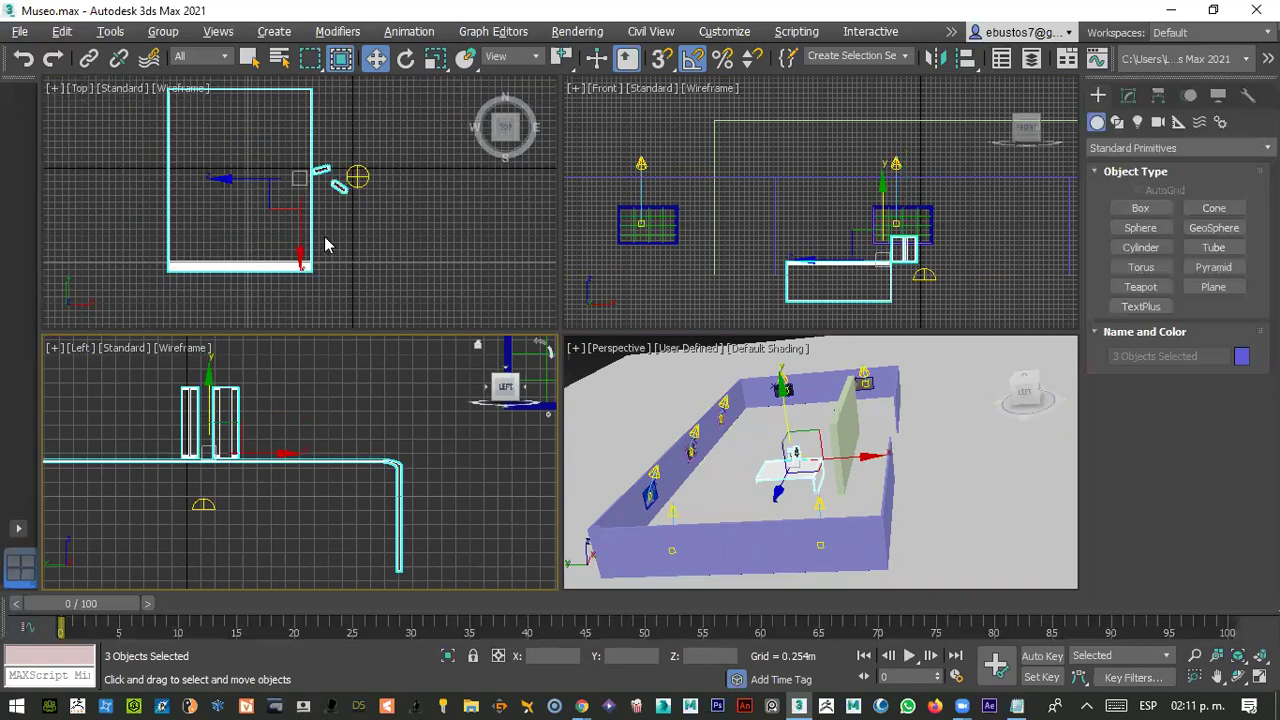
scroll(285, 455, down, 4)
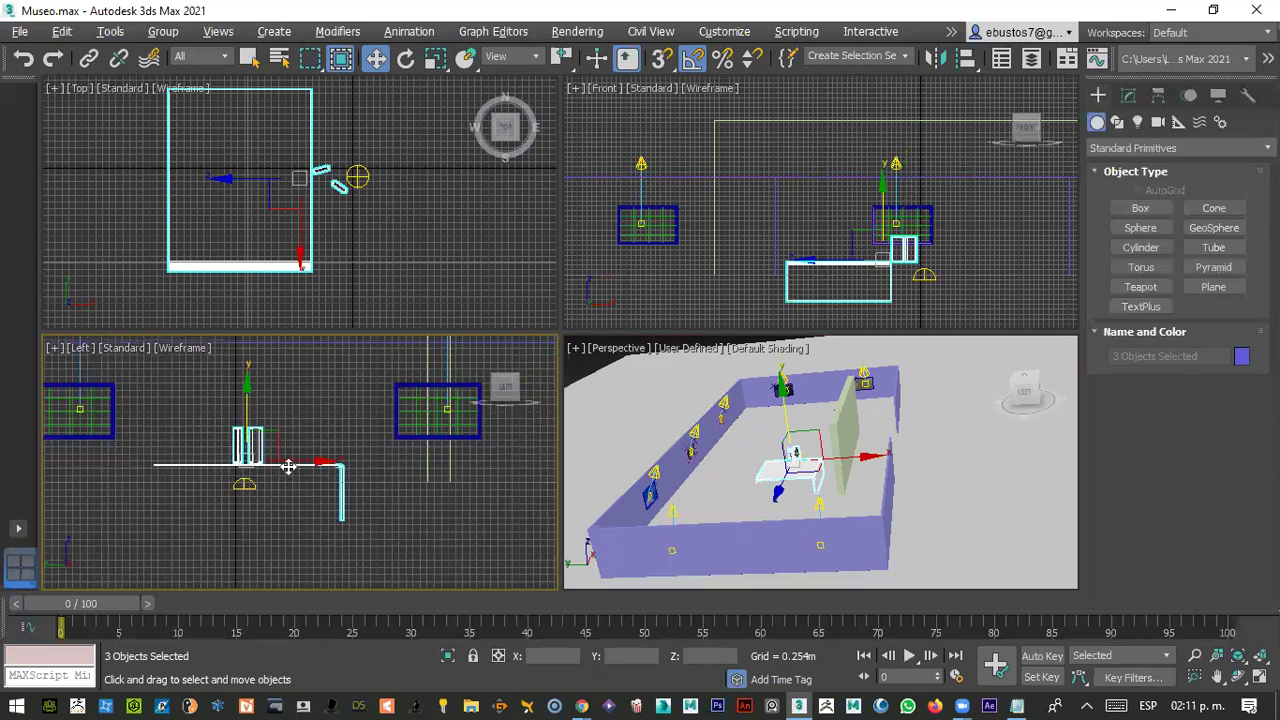
scroll(236, 462, down, 2)
scroll(238, 462, up, 2)
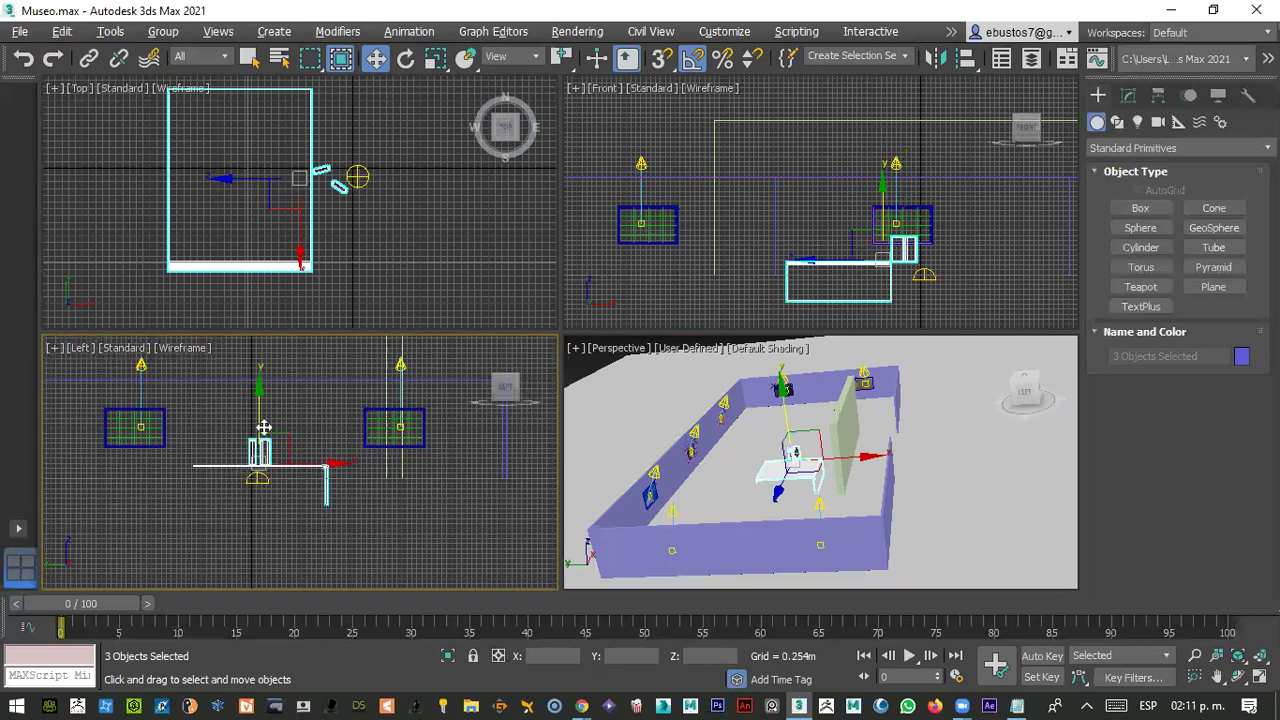
drag(255, 416, 258, 386)
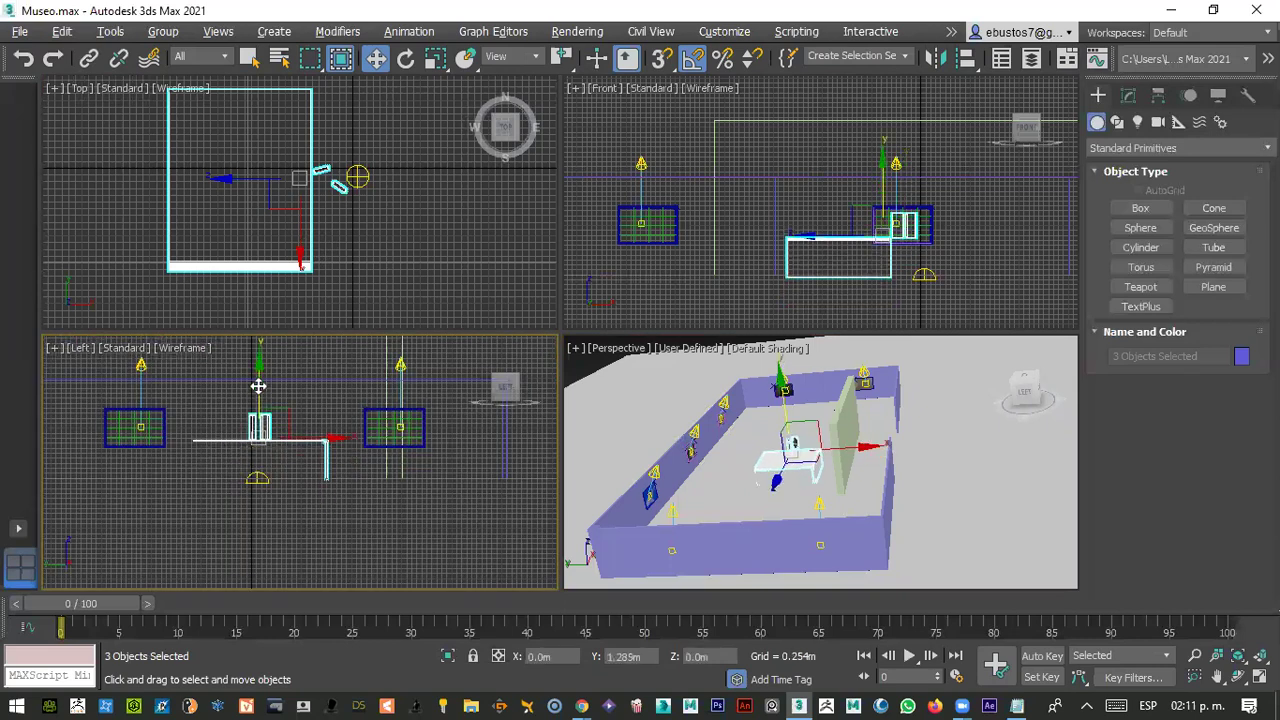
scroll(357, 494, up, 3)
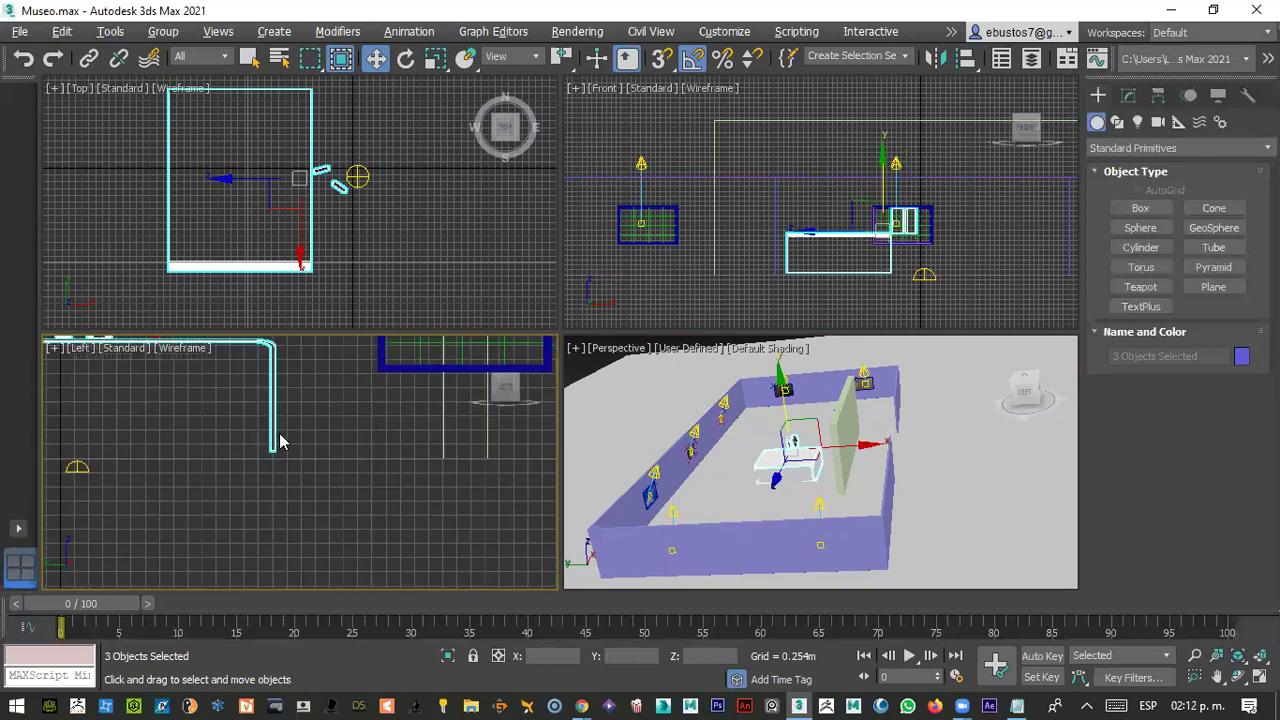
scroll(277, 443, down, 2)
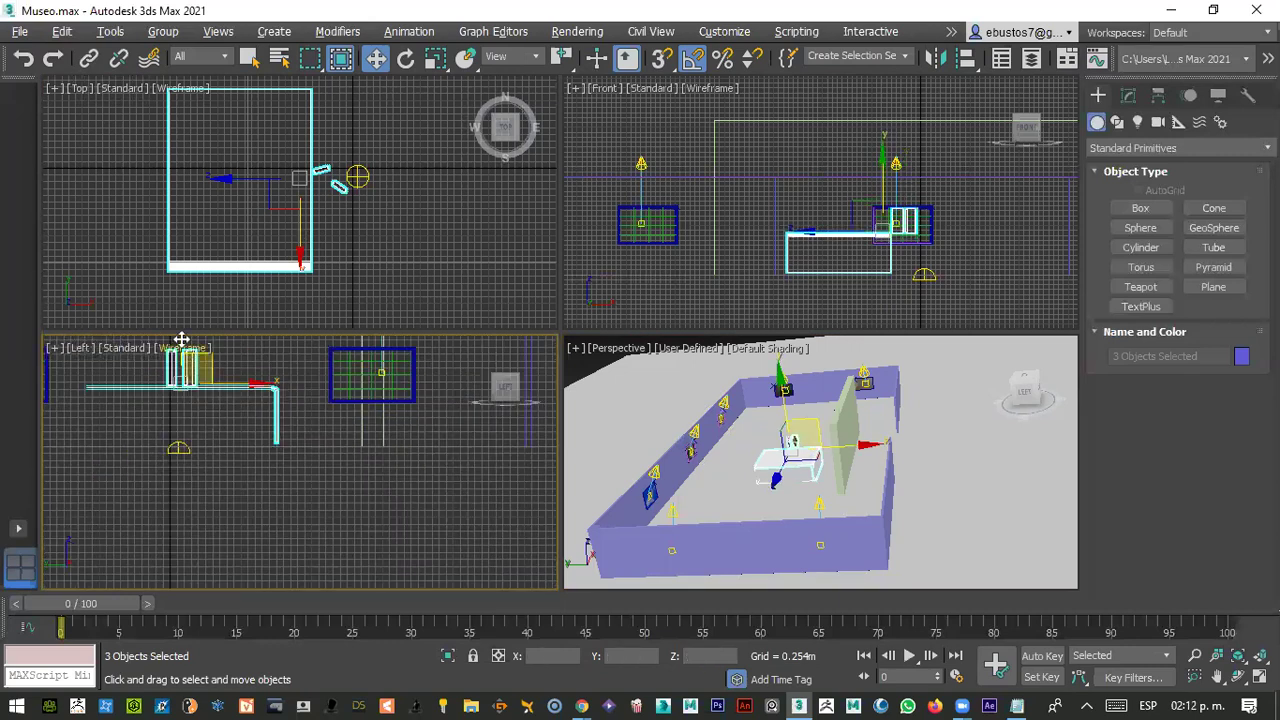
- Fine-tune the height of the table and phones together, lowering them about 0.085 m so the leg meets the floor
drag(181, 342, 206, 357)
scroll(257, 414, up, 4)
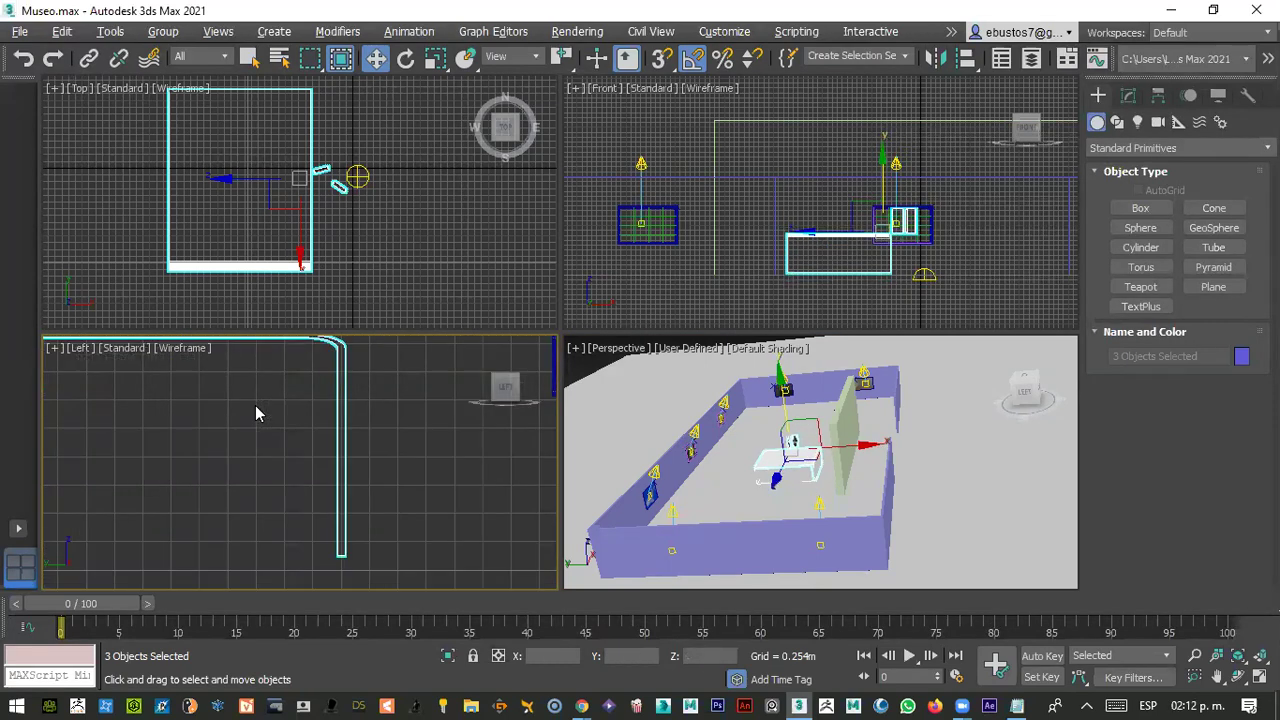
scroll(885, 184, up, 5)
scroll(888, 183, up, 1)
scroll(881, 214, down, 1)
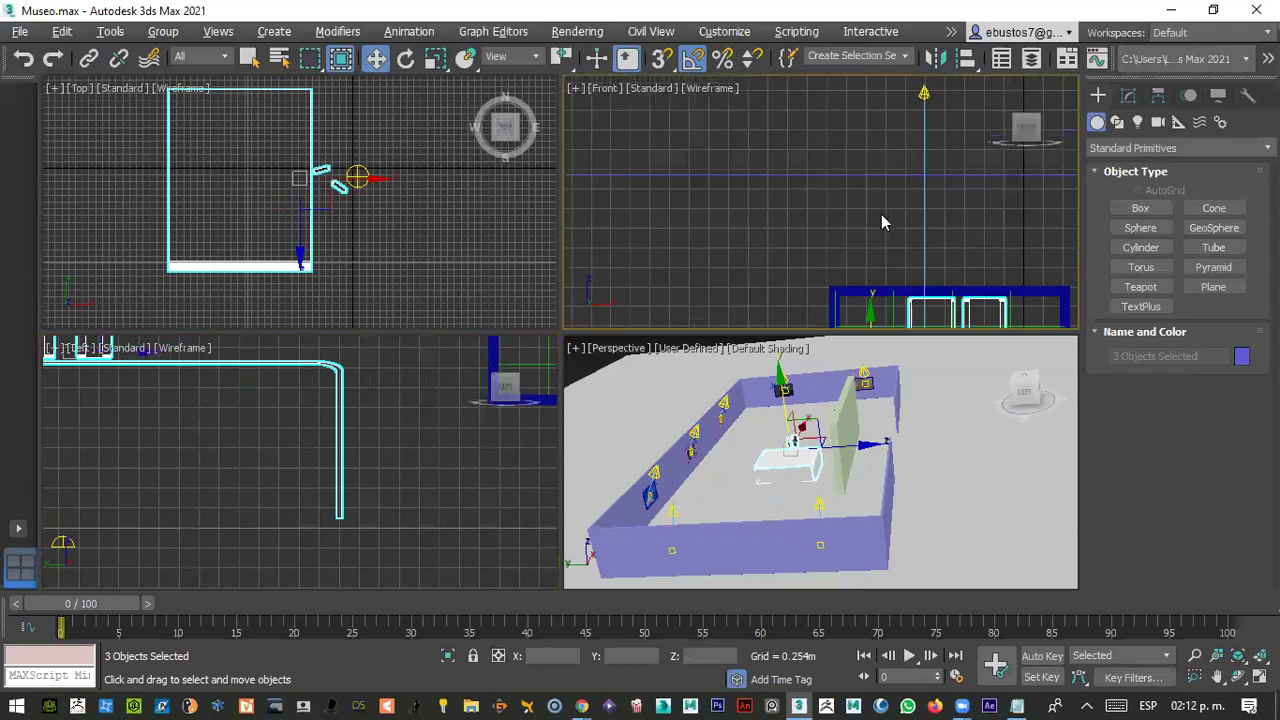
scroll(918, 245, down, 3)
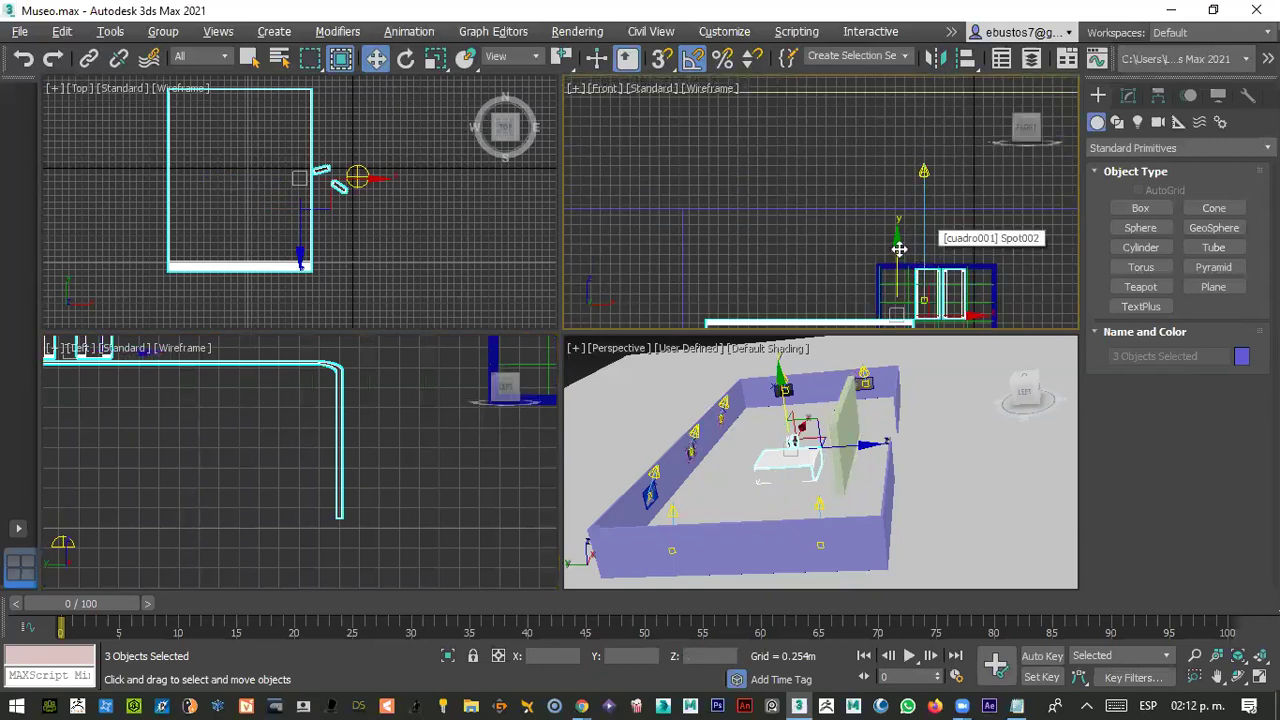
drag(899, 249, 902, 254)
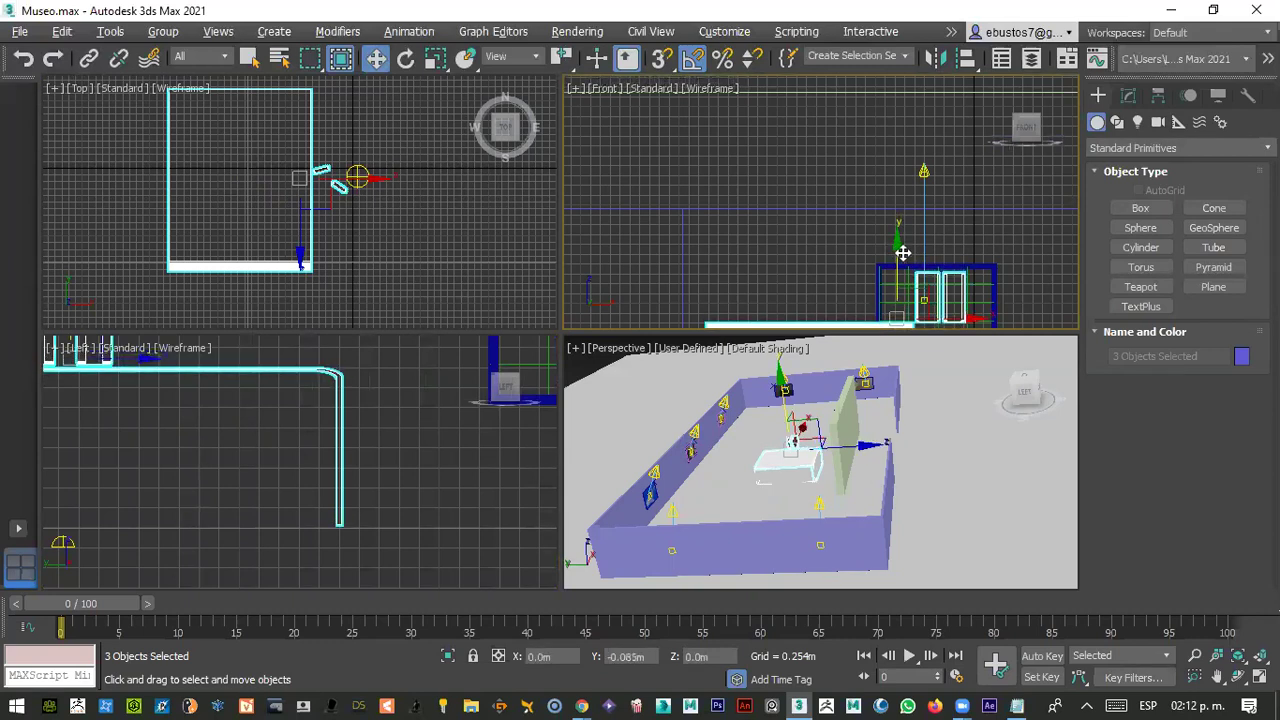
scroll(437, 463, down, 3)
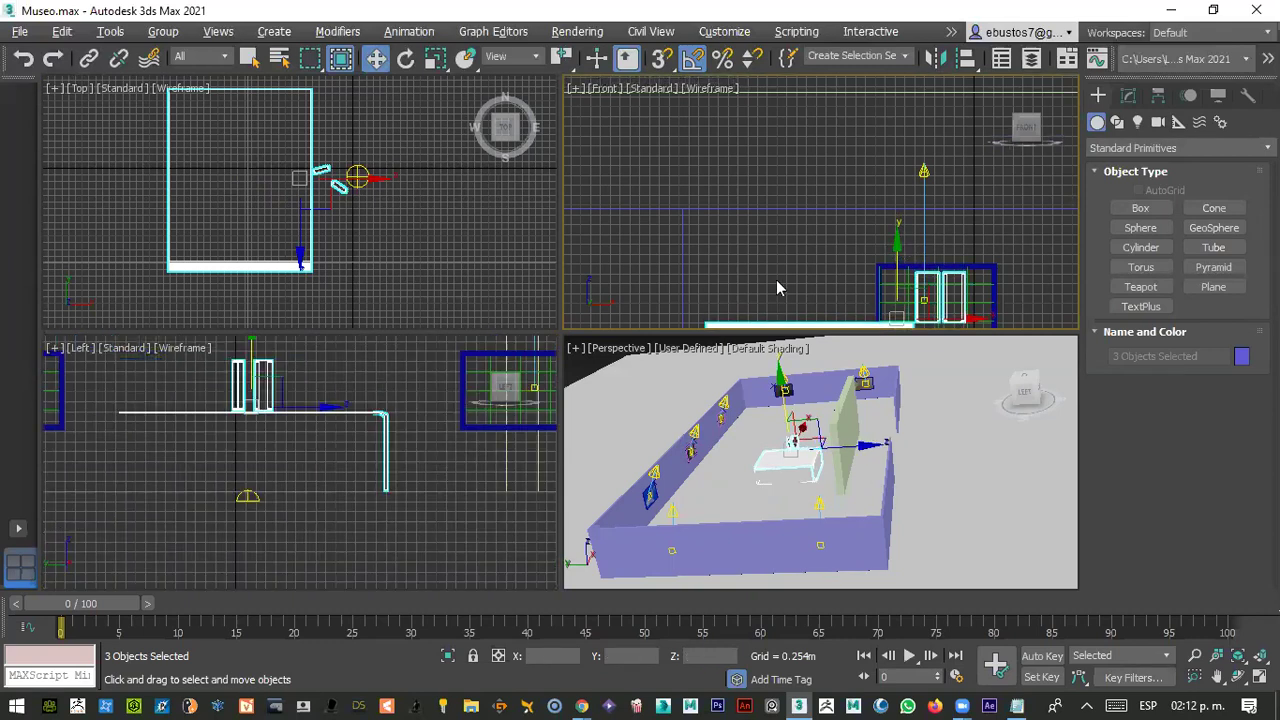
scroll(778, 288, down, 3)
scroll(832, 445, up, 6)
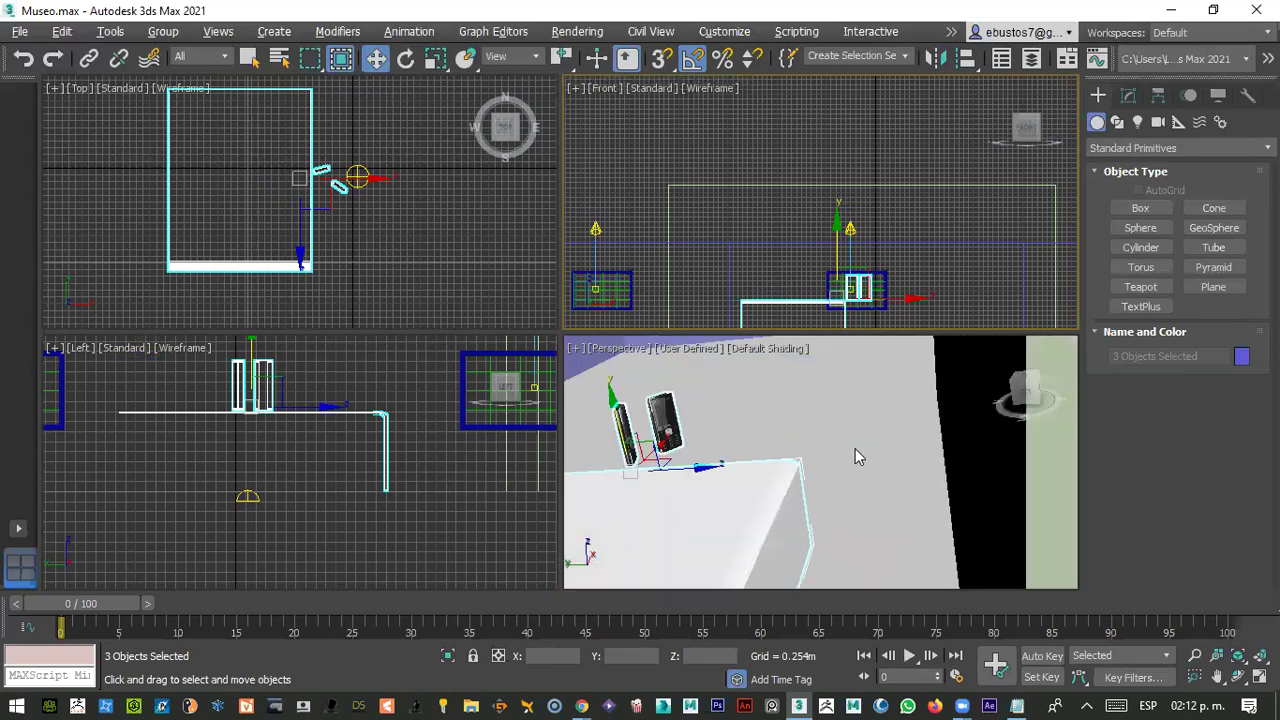
- Select only the two phones and move them about 3.8 m in the negative X direction, onto the middle of the table
click(342, 176)
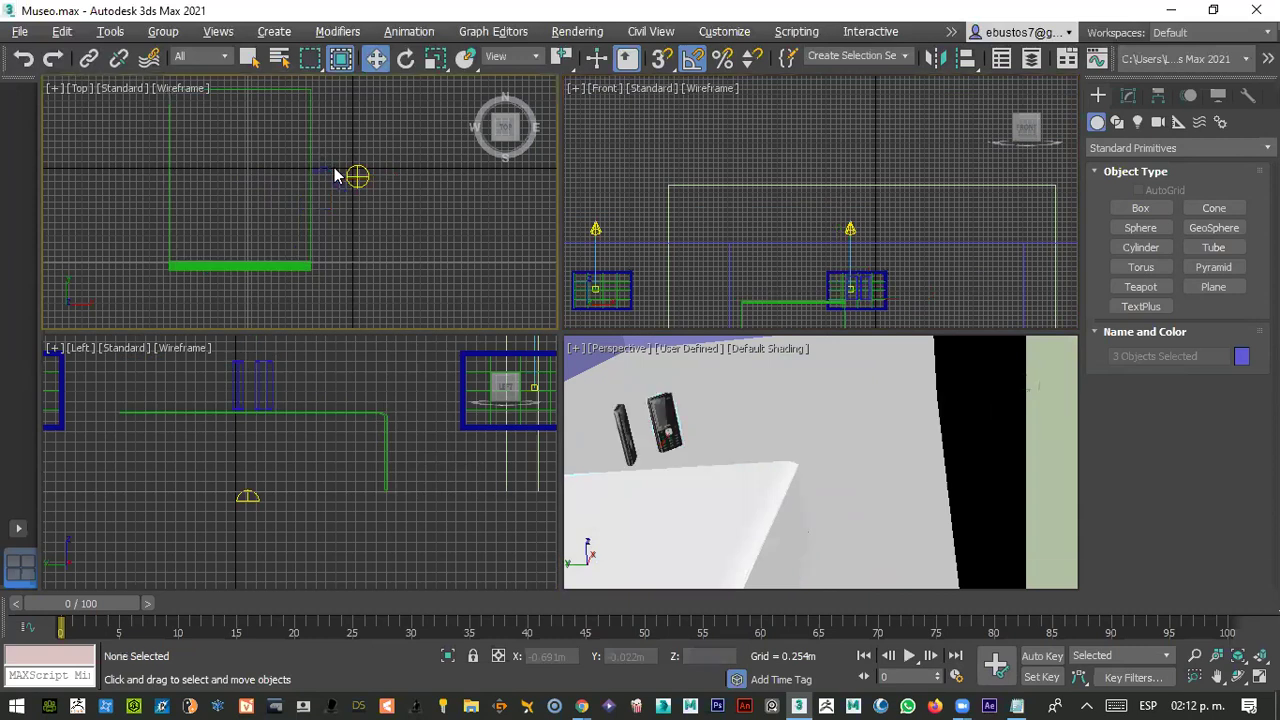
click(315, 168)
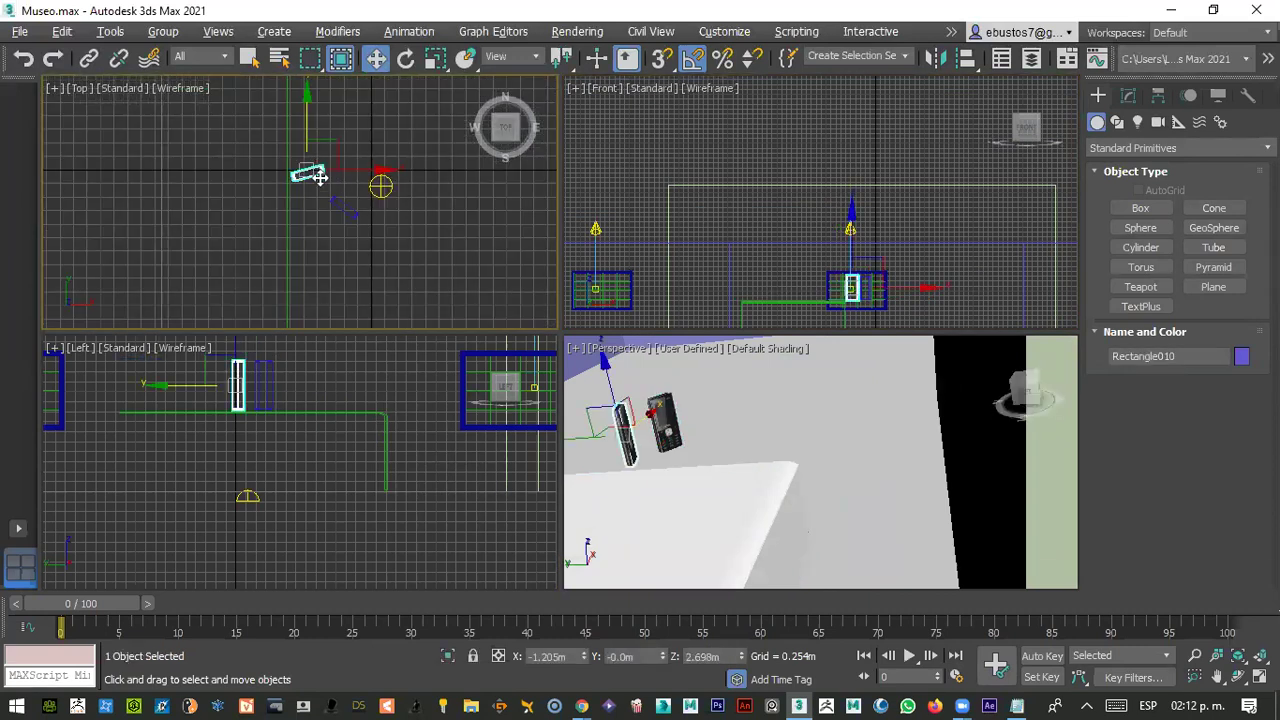
ctrl+click(343, 206)
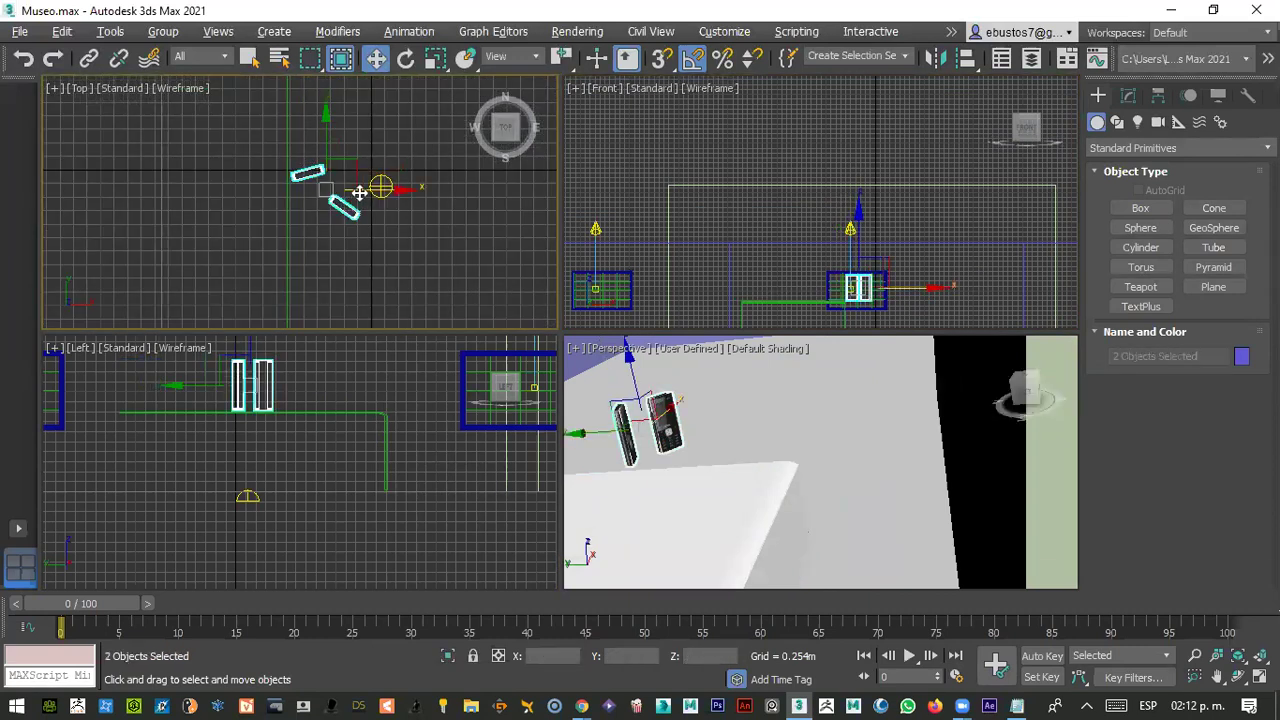
drag(330, 193, 119, 192)
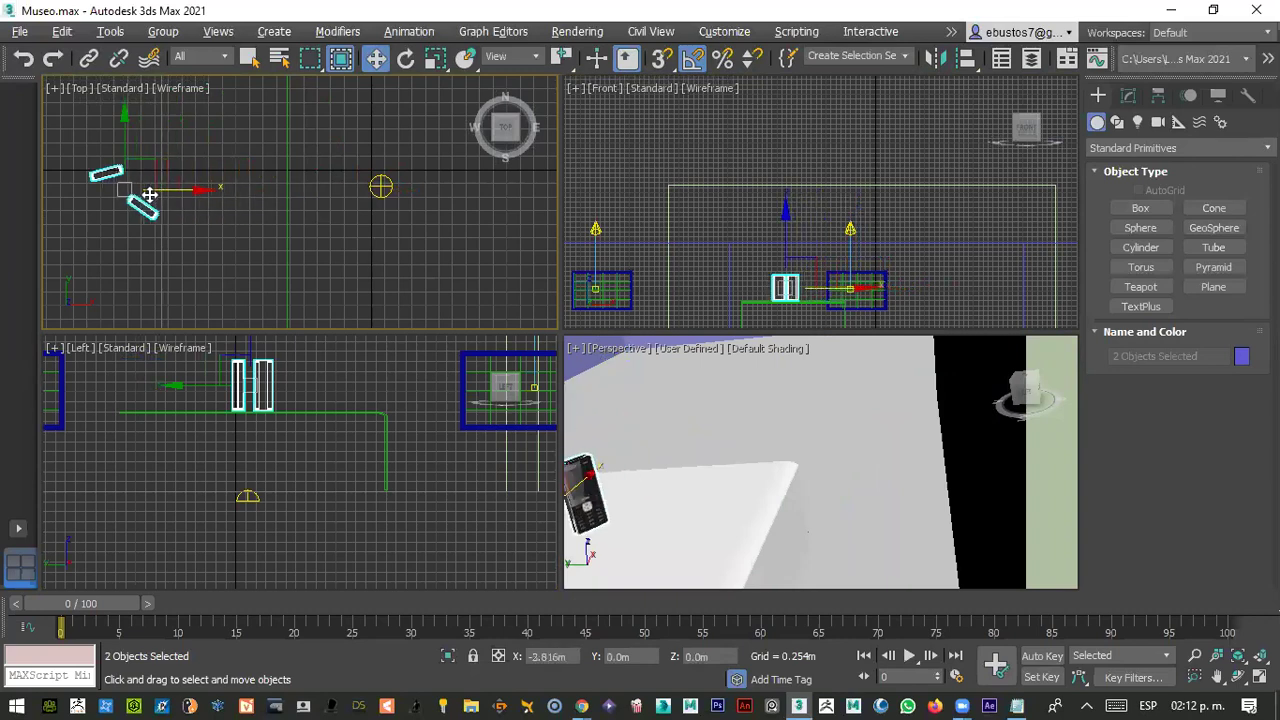
- Adjust the two phones in the Front view, shifting them slightly along X and lowering them closer to the tabletop
scroll(780, 268, up, 3)
scroll(800, 285, down, 2)
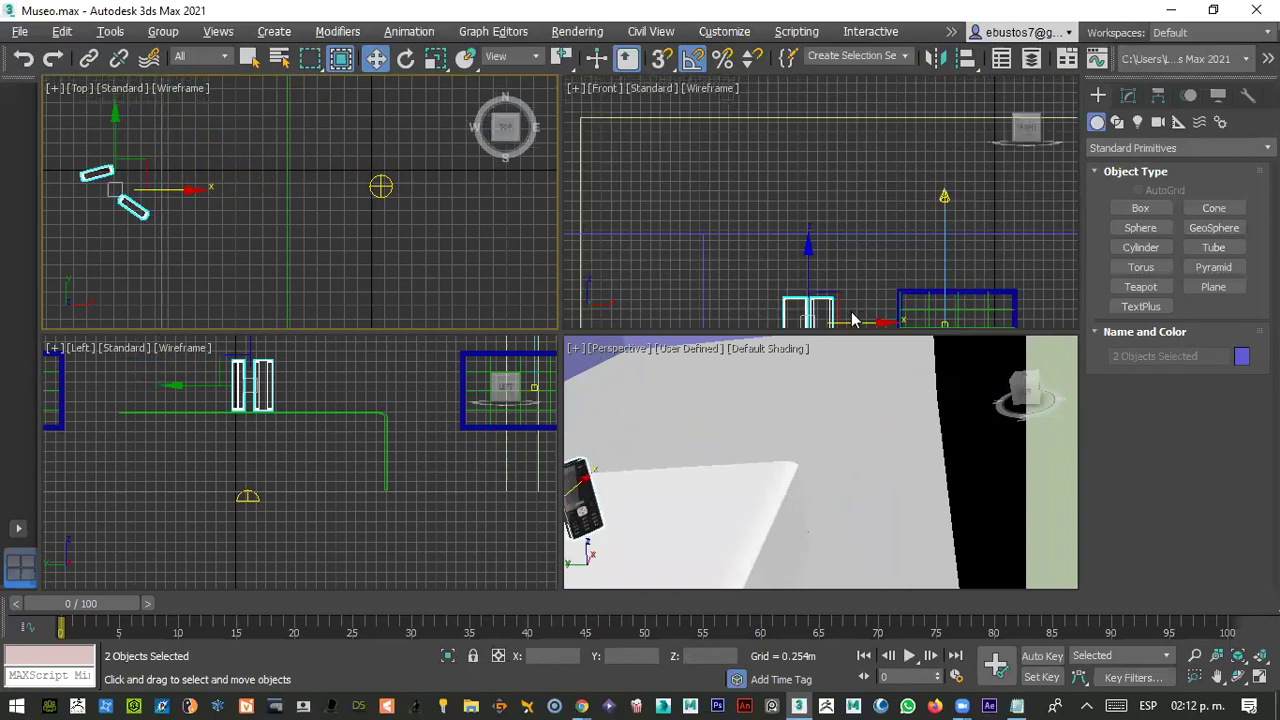
scroll(850, 312, down, 2)
click(843, 307)
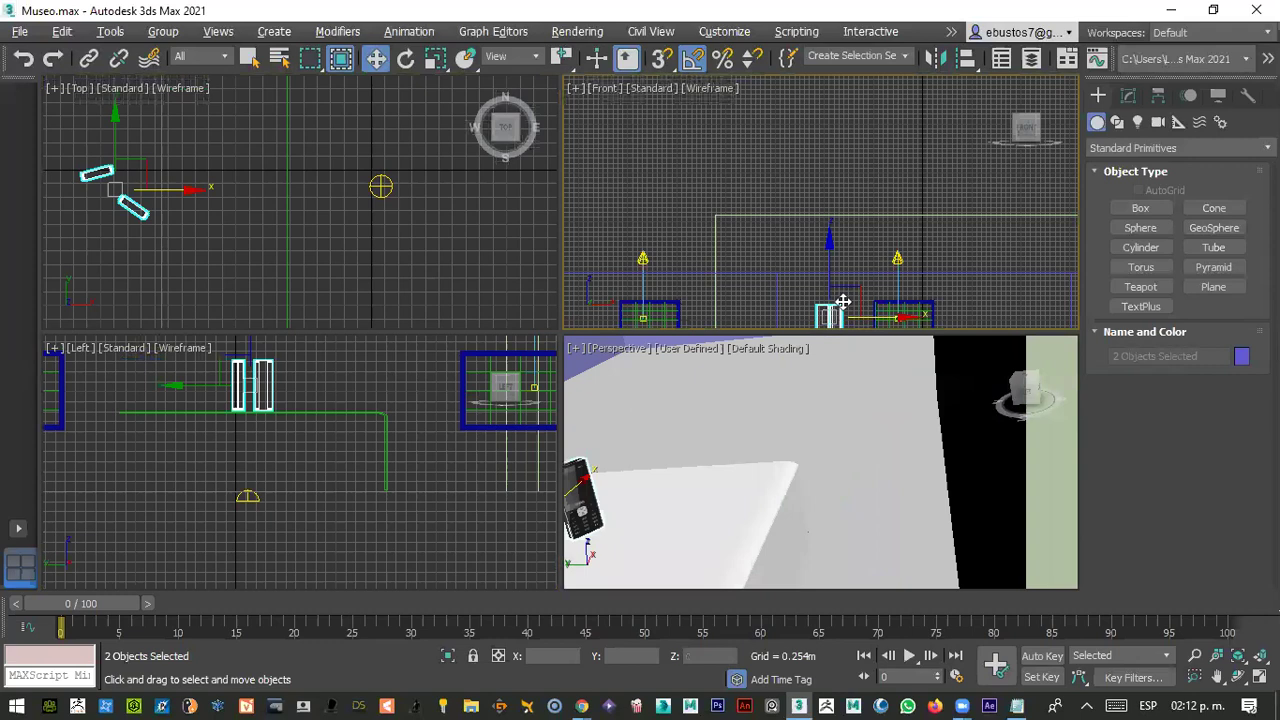
key(z)
scroll(830, 240, down, 2)
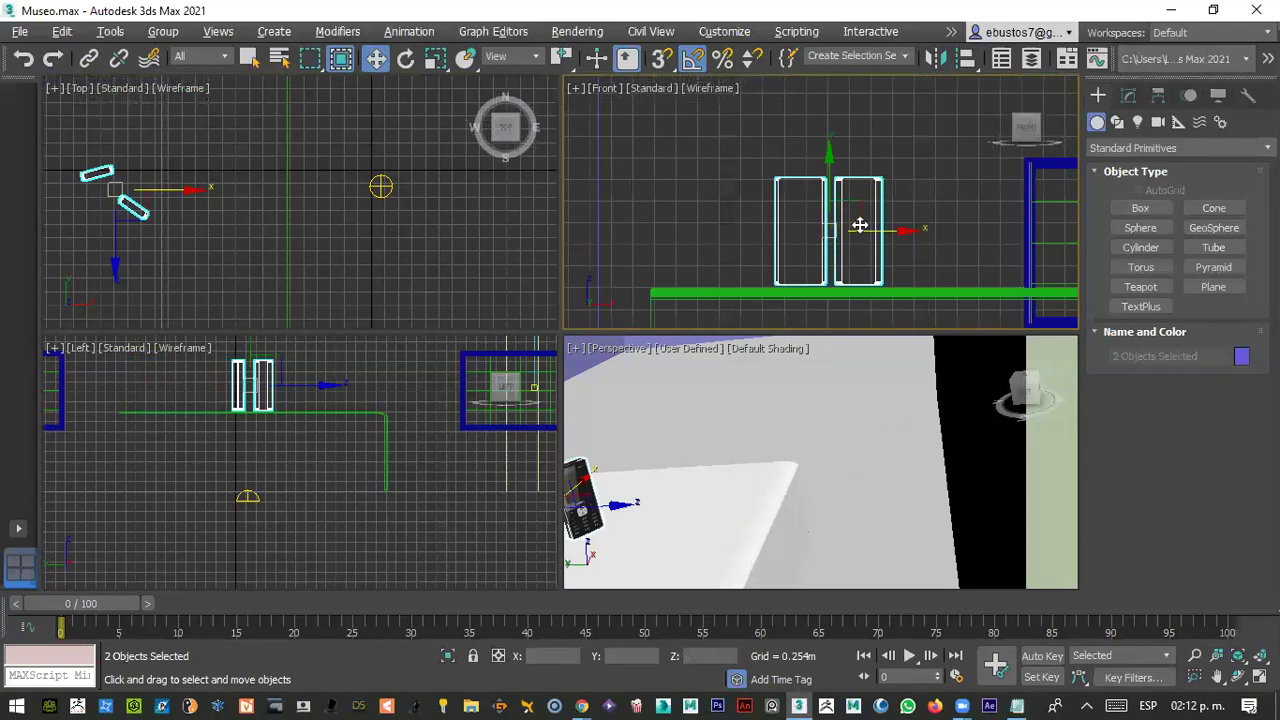
drag(857, 226, 841, 205)
scroll(760, 458, down, 4)
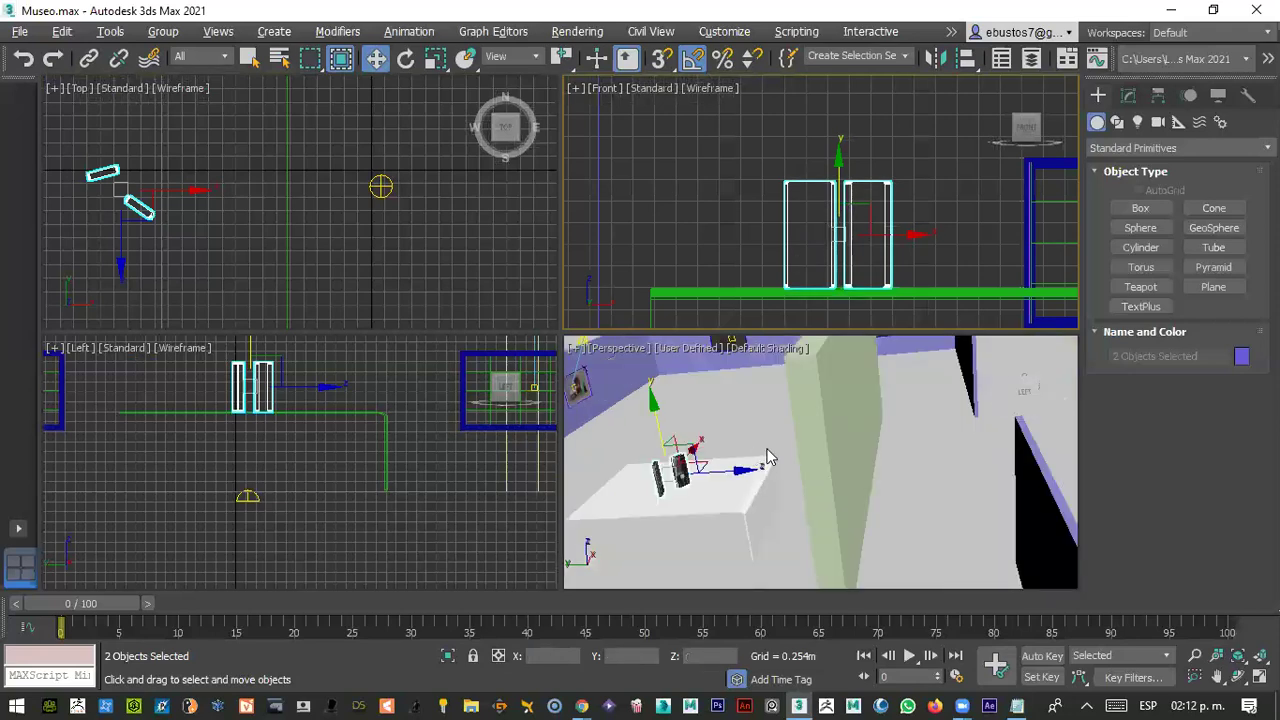
scroll(768, 458, down, 2)
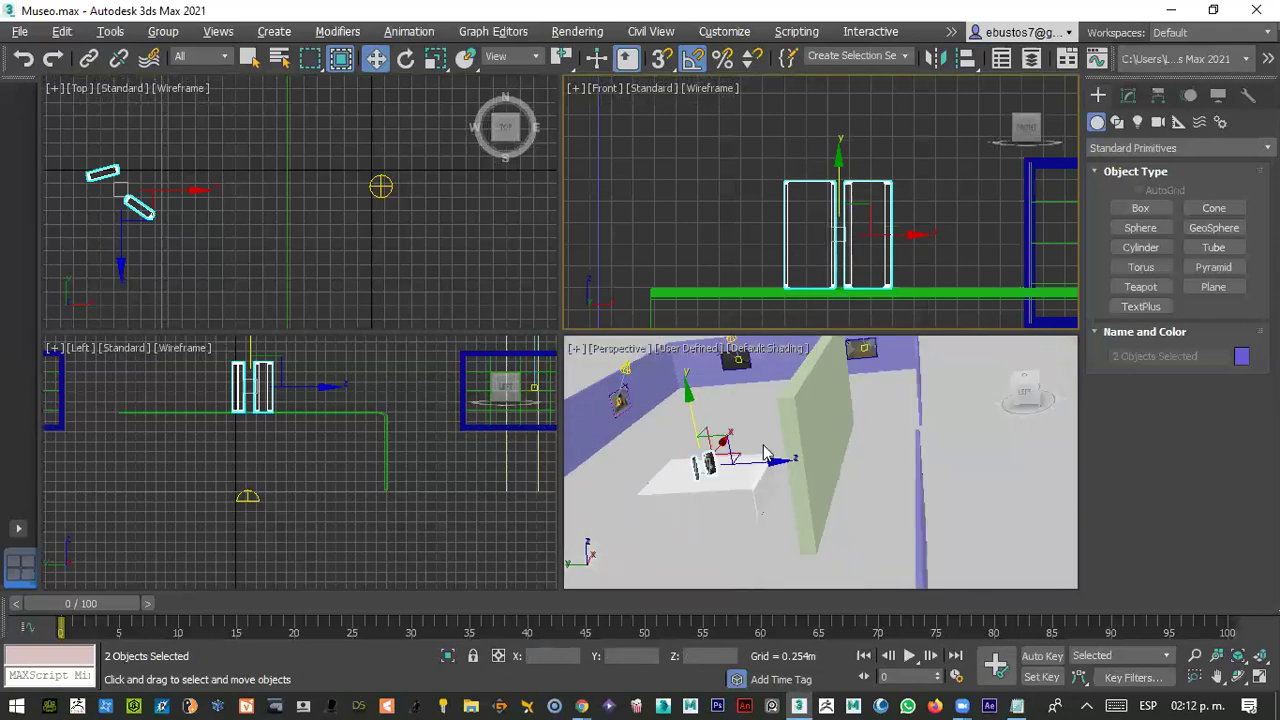
scroll(824, 443, down, 3)
alt+middle_drag(840, 443, 647, 473)
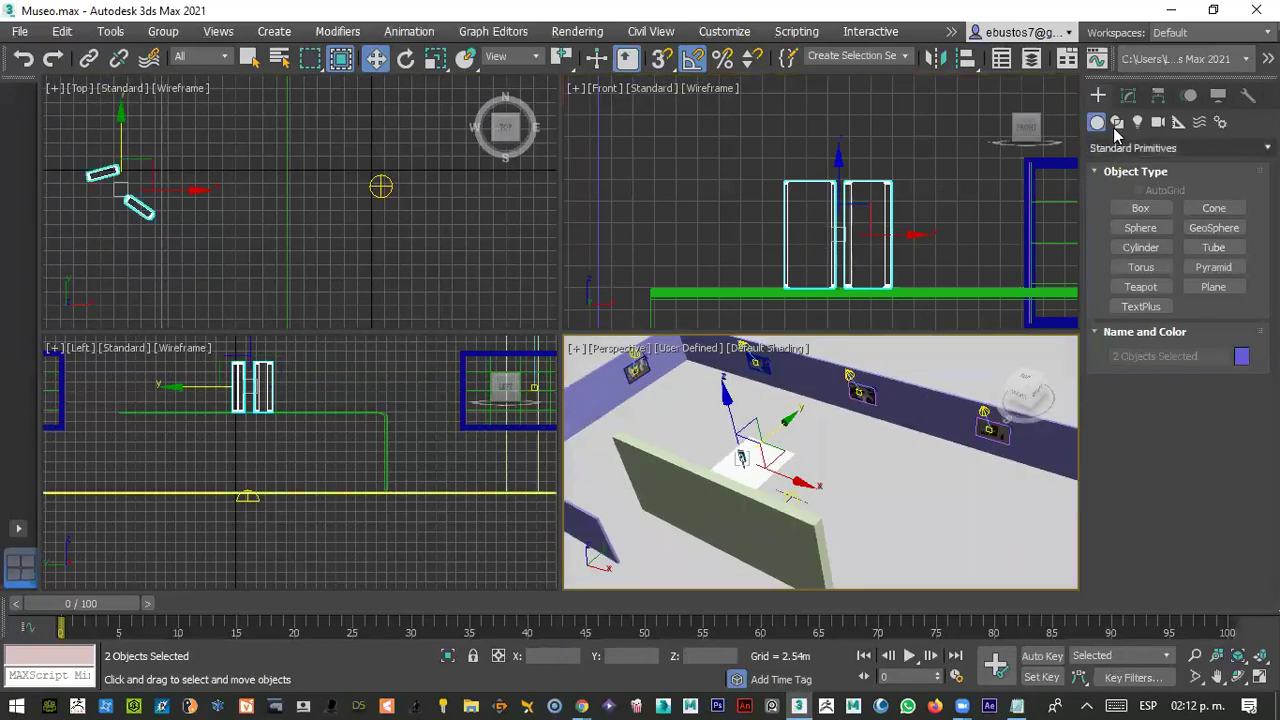
- Create a standard free camera in the Front view, at the display table
click(1158, 123)
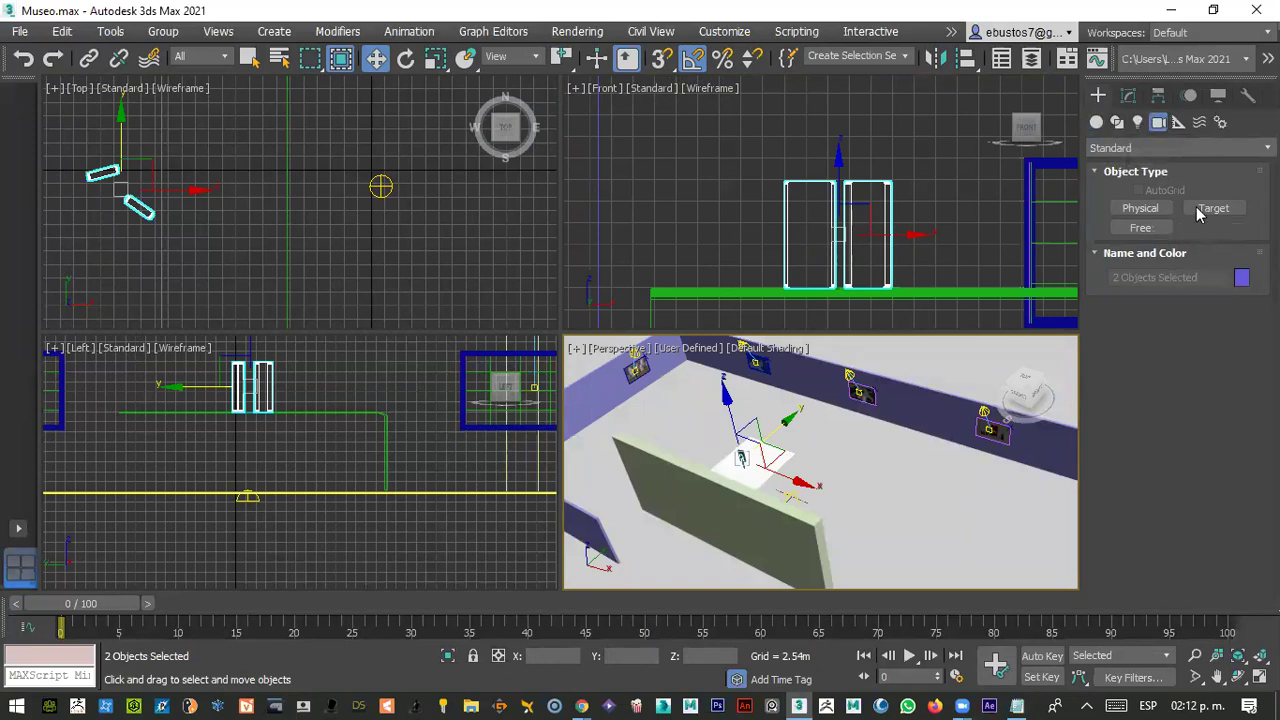
click(1145, 229)
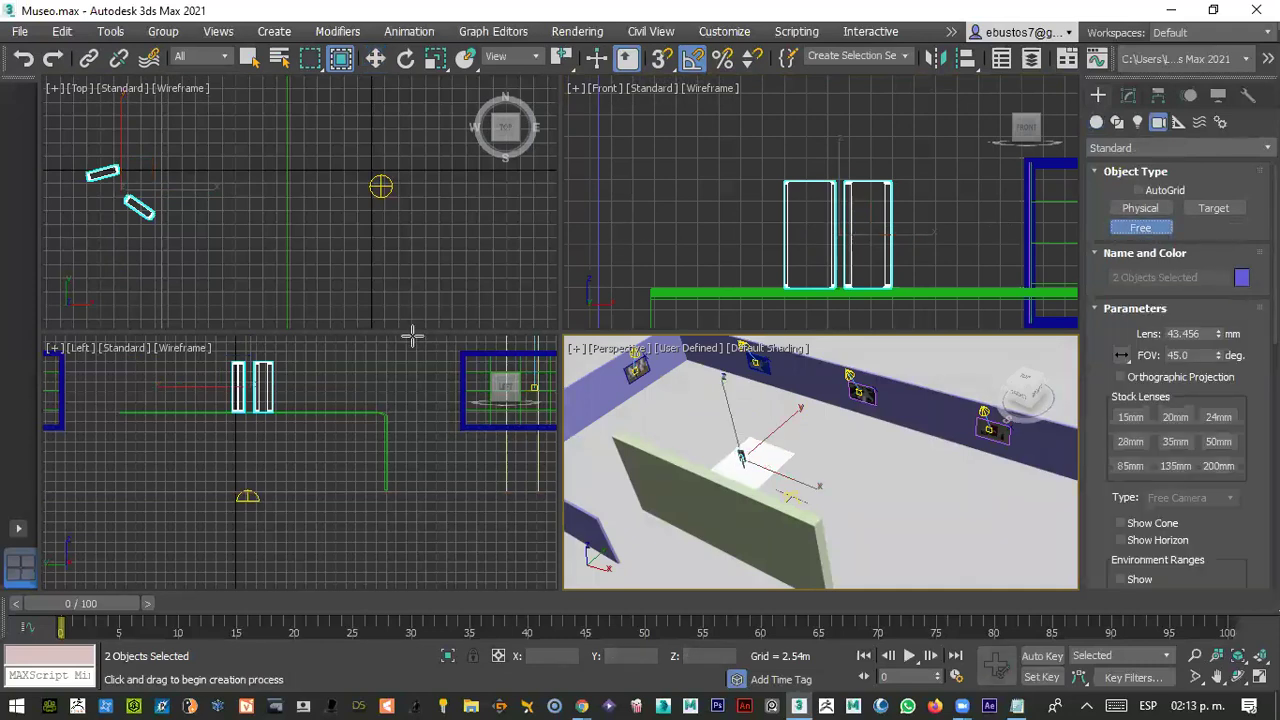
scroll(780, 266, down, 8)
scroll(334, 316, down, 5)
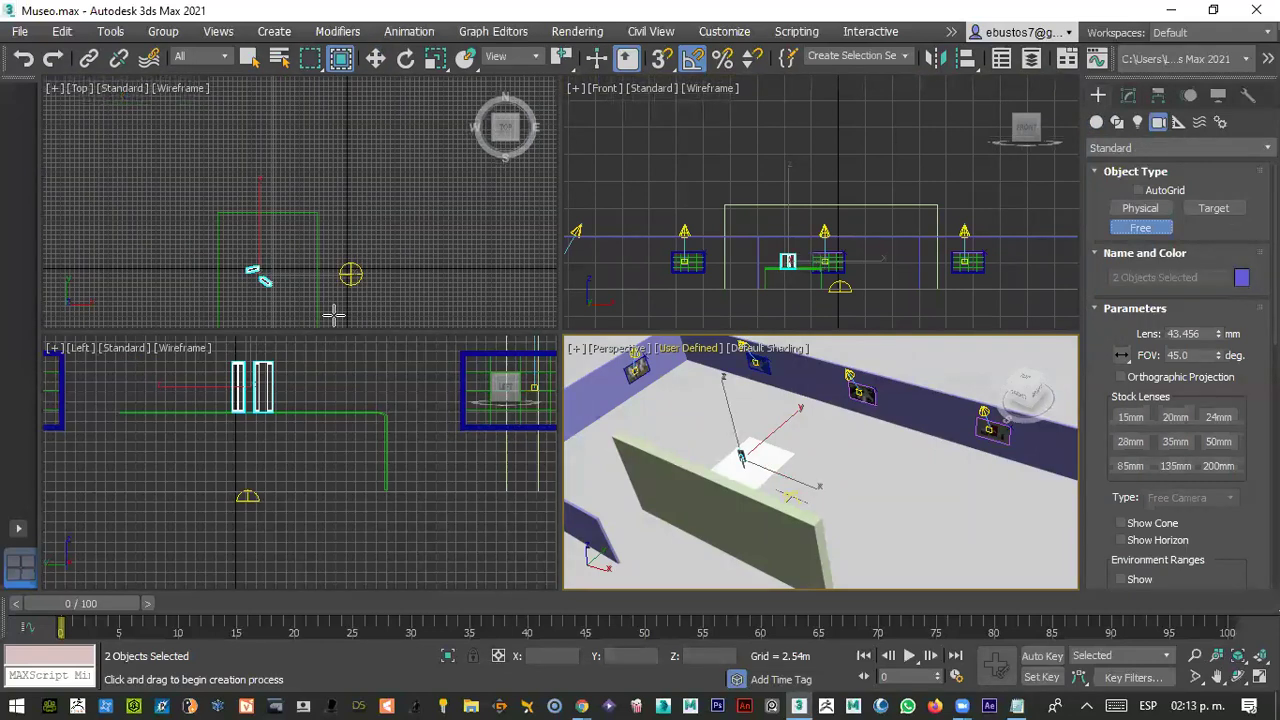
scroll(334, 316, down, 4)
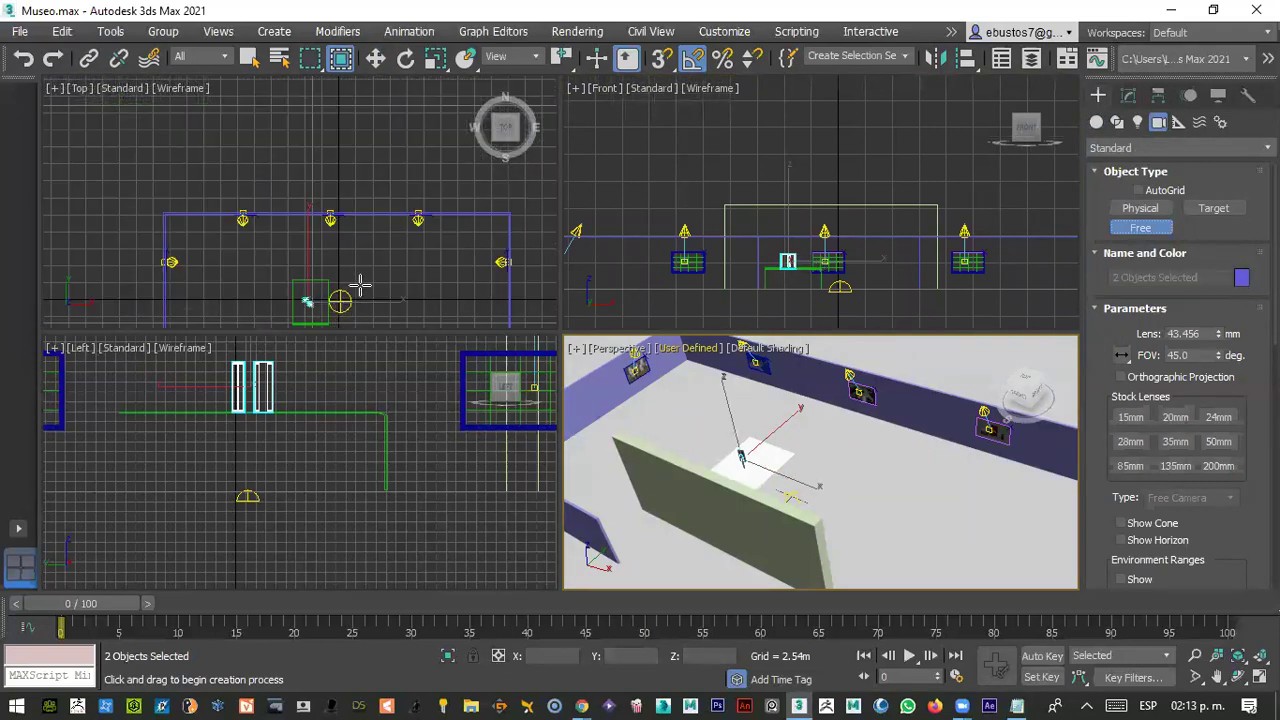
middle_drag(360, 285, 366, 211)
scroll(366, 211, down, 4)
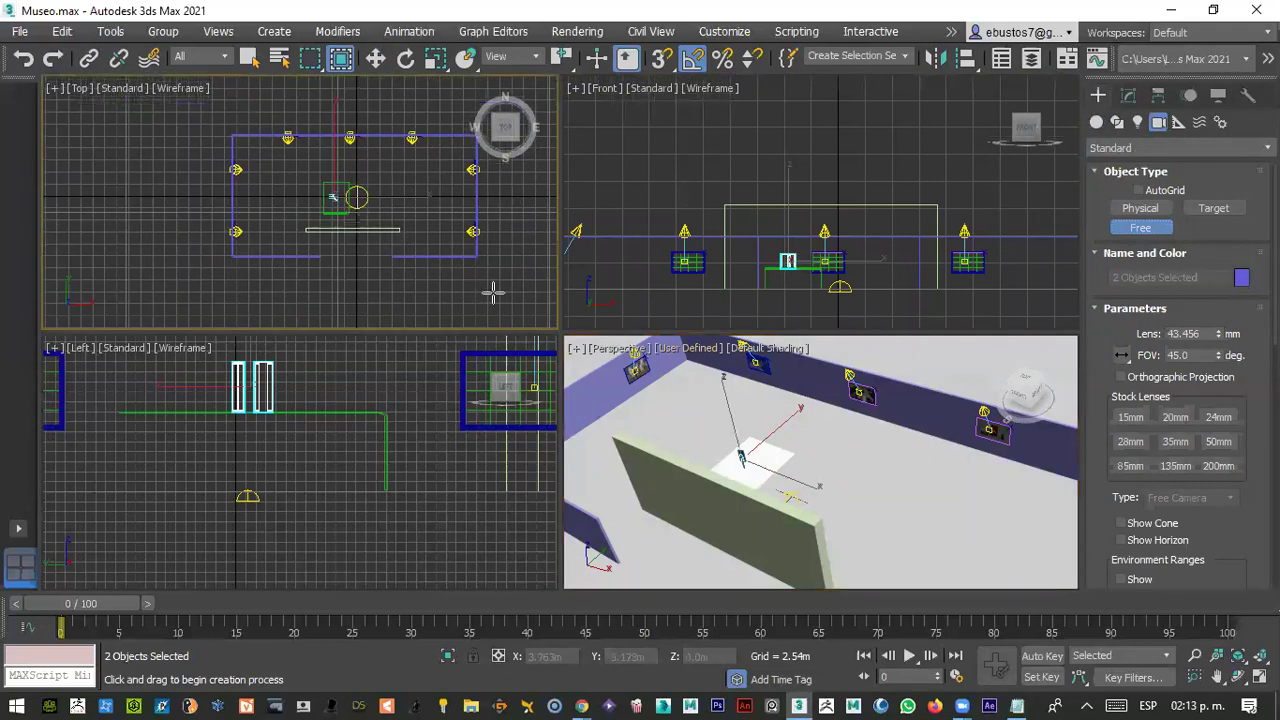
click(791, 277)
- Move the camera about 14.7 m in the negative Y direction in the Top view, out through the room's entrance
scroll(358, 265, down, 3)
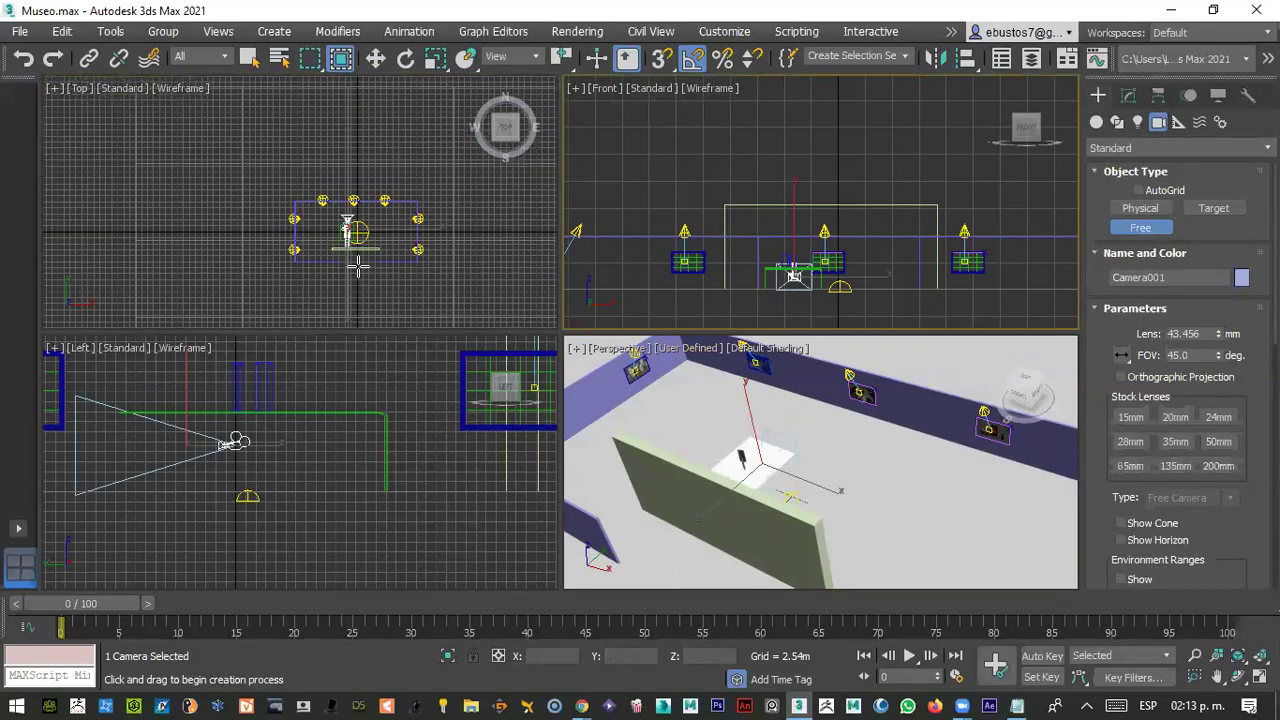
key(w)
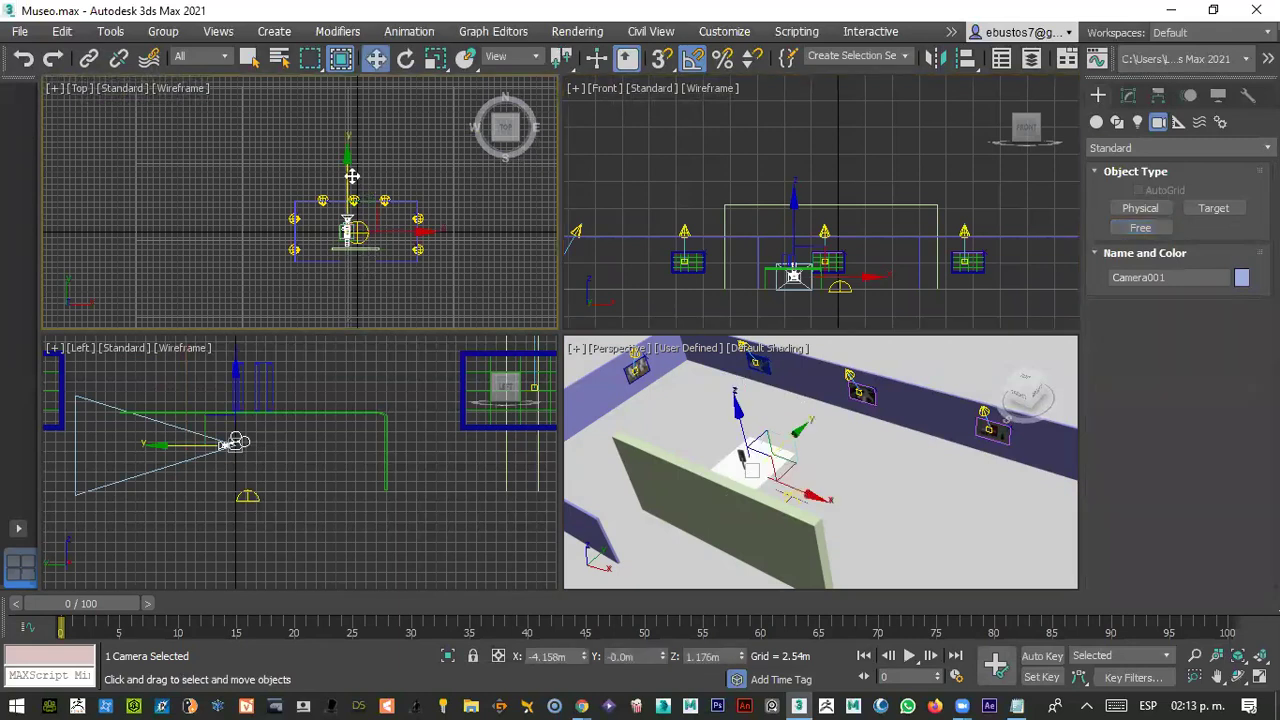
drag(352, 176, 352, 211)
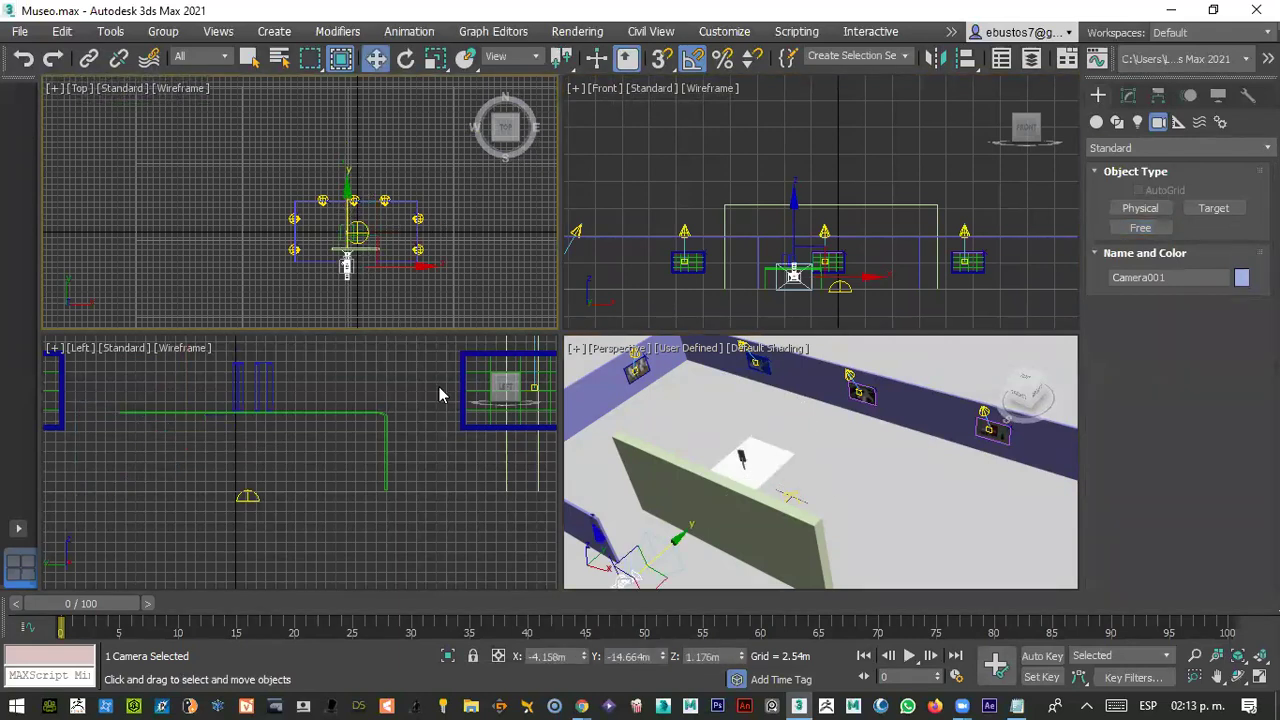
- Lock the selection so that only the camera stays selected
right_click(440, 394)
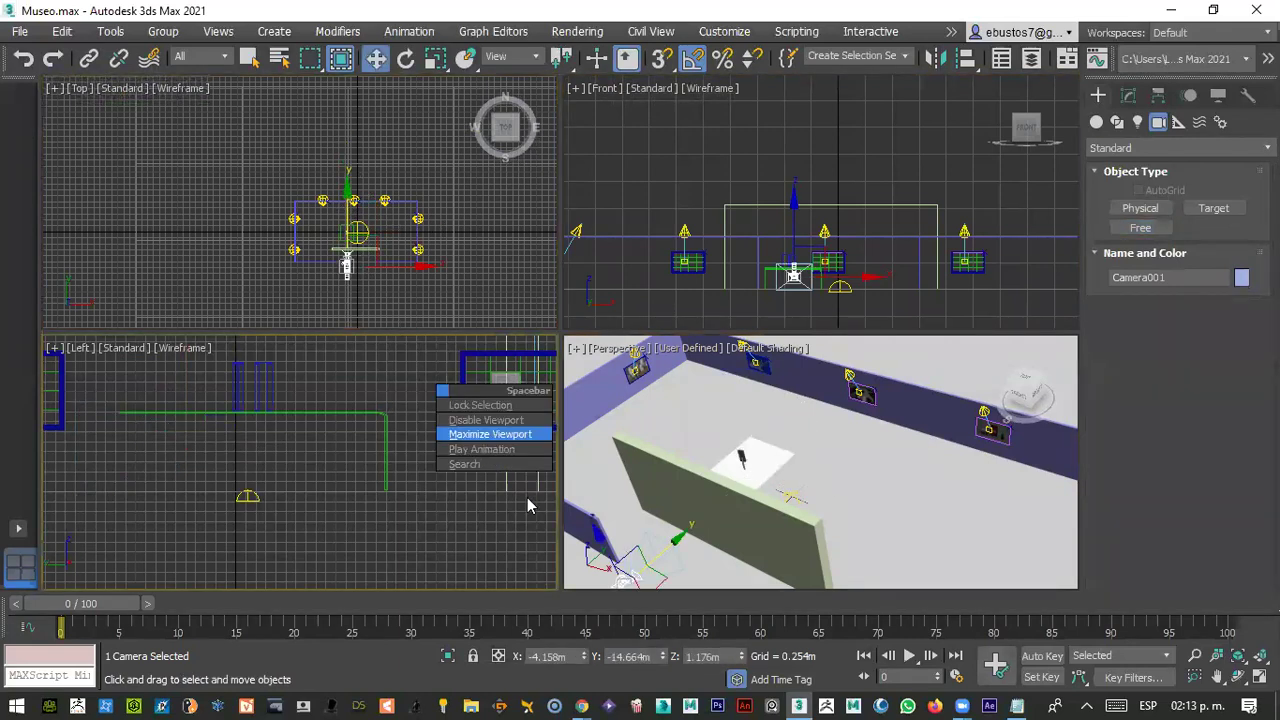
click(474, 658)
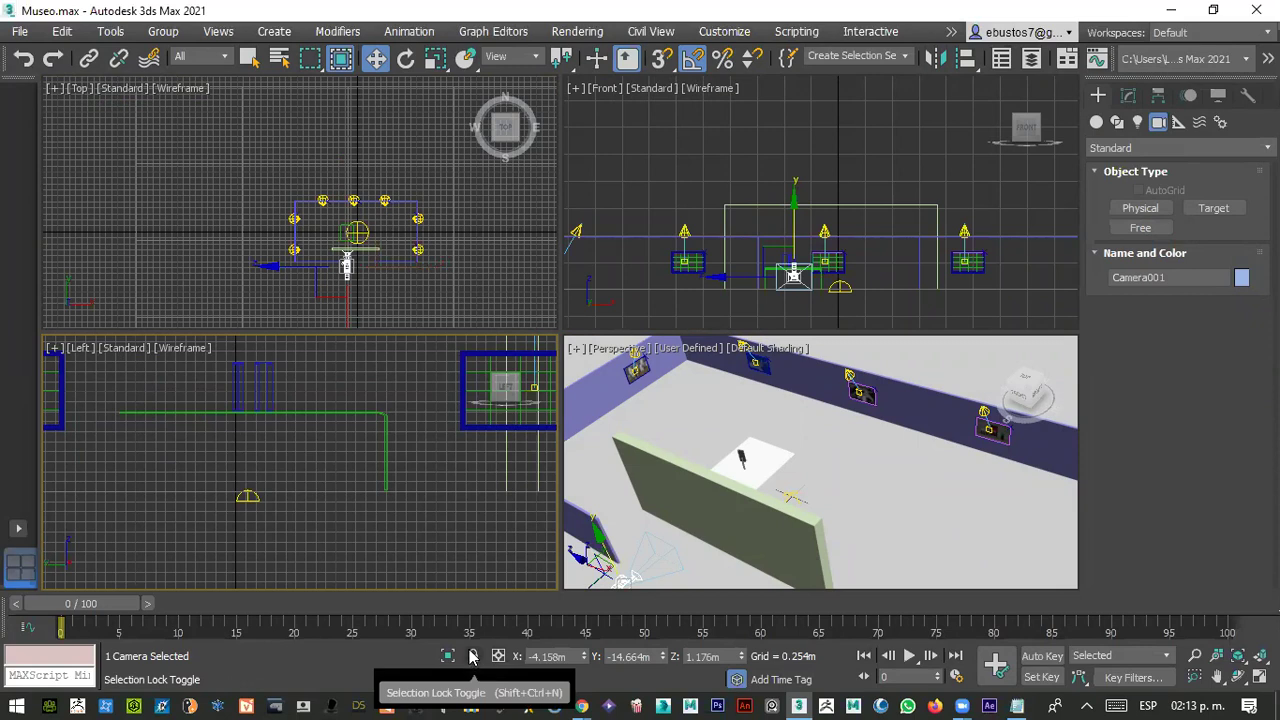
click(533, 608)
key(w)
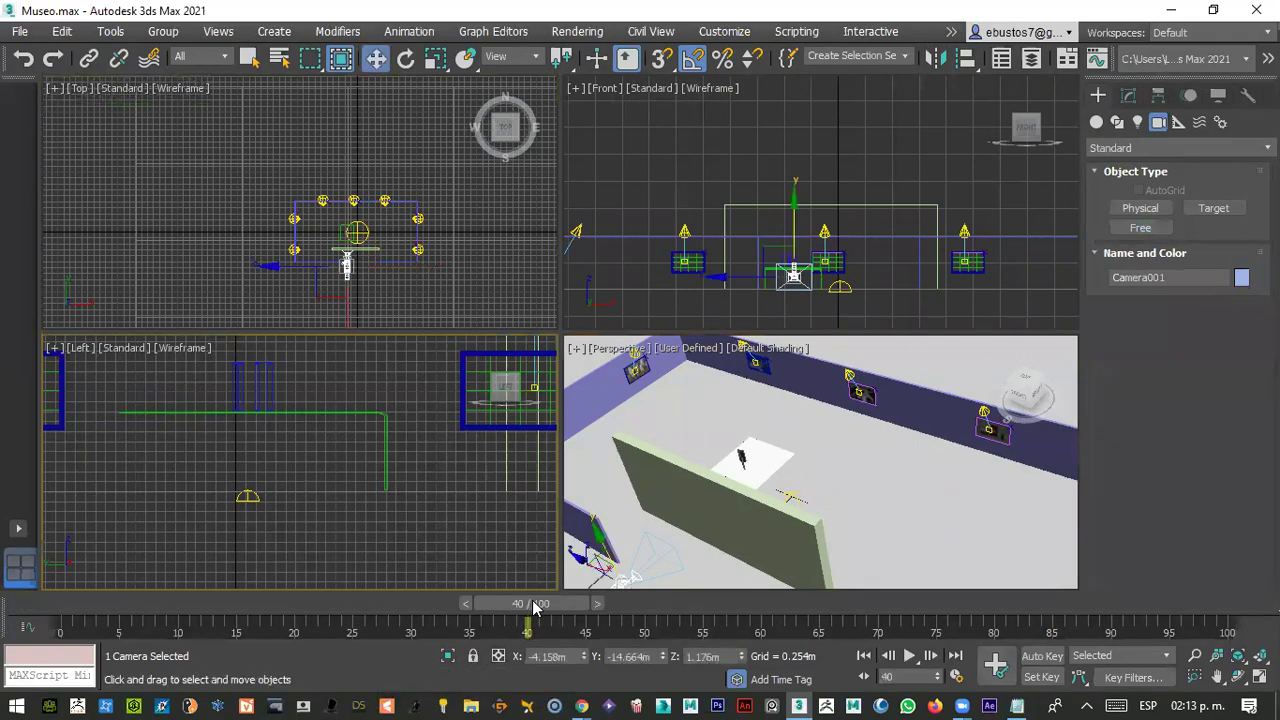
key(space)
scroll(312, 493, down, 2)
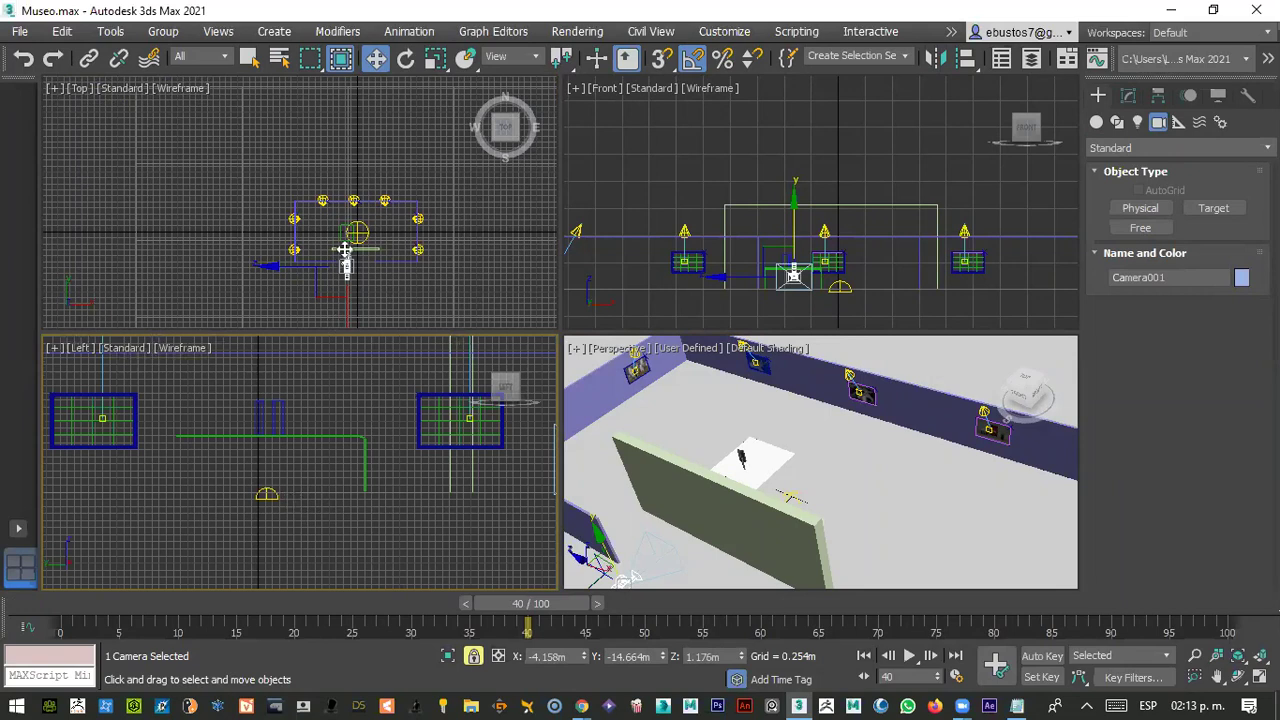
- Pull the camera farther away from the building in the Top view, to about Y -58.8 m
scroll(348, 263, down, 2)
scroll(344, 257, up, 4)
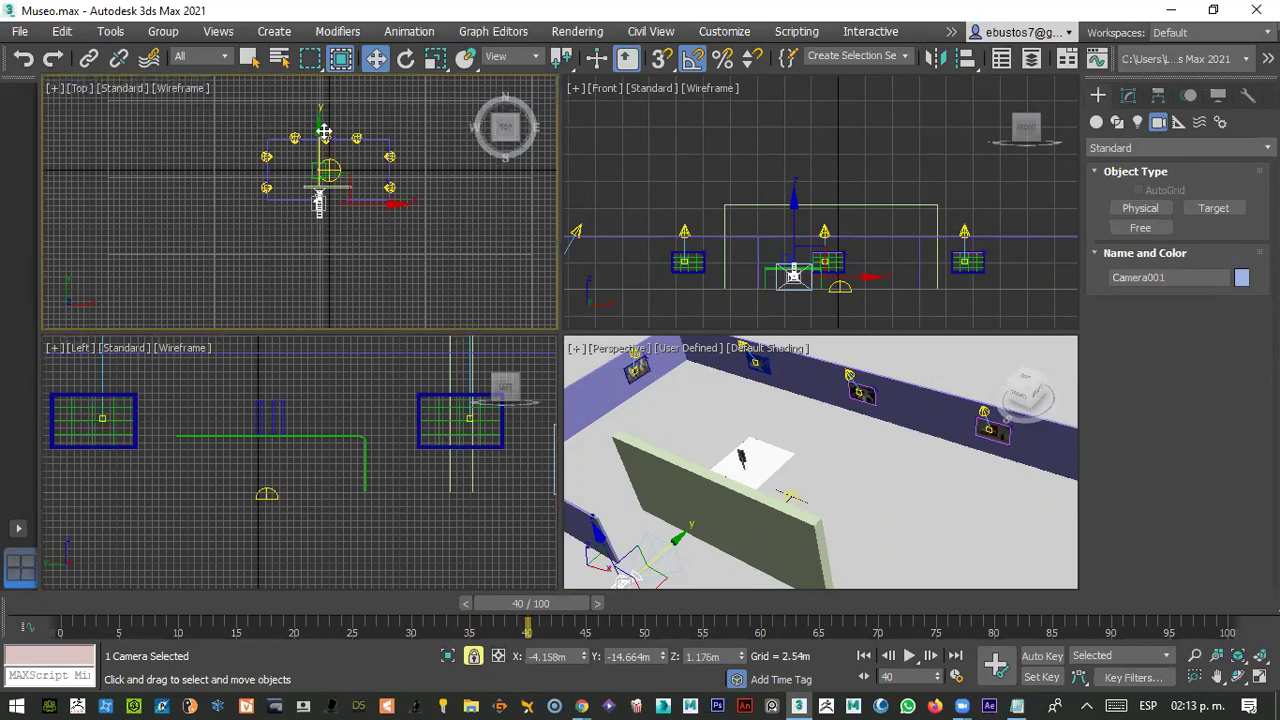
drag(322, 160, 274, 383)
- Switch the Left viewport to the Camera001 view and display it with Default Shading
middle_click(274, 383)
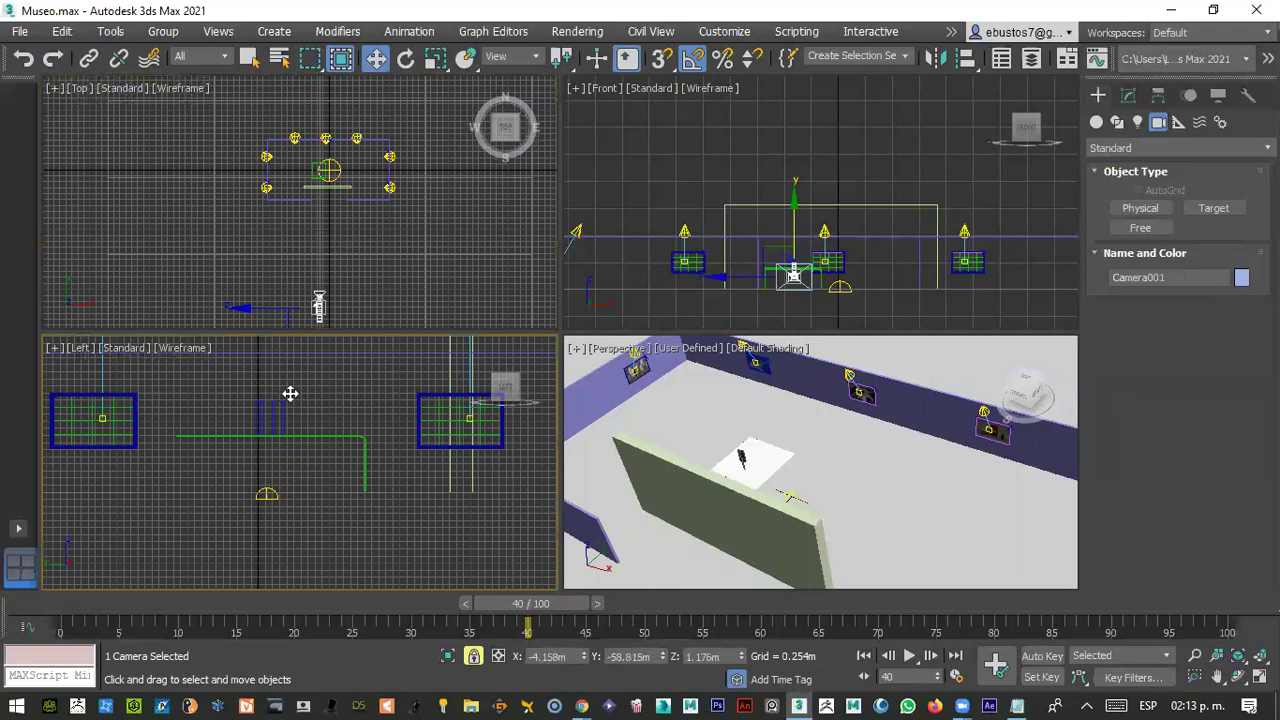
key(c)
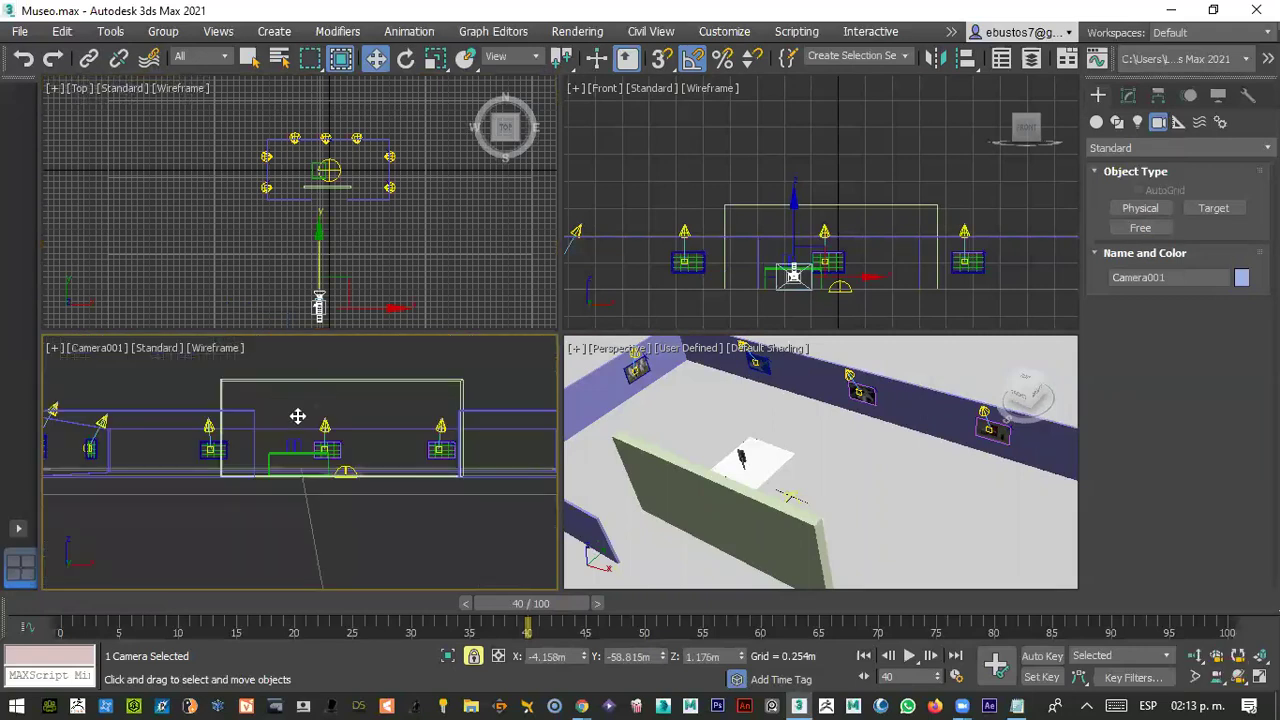
click(211, 349)
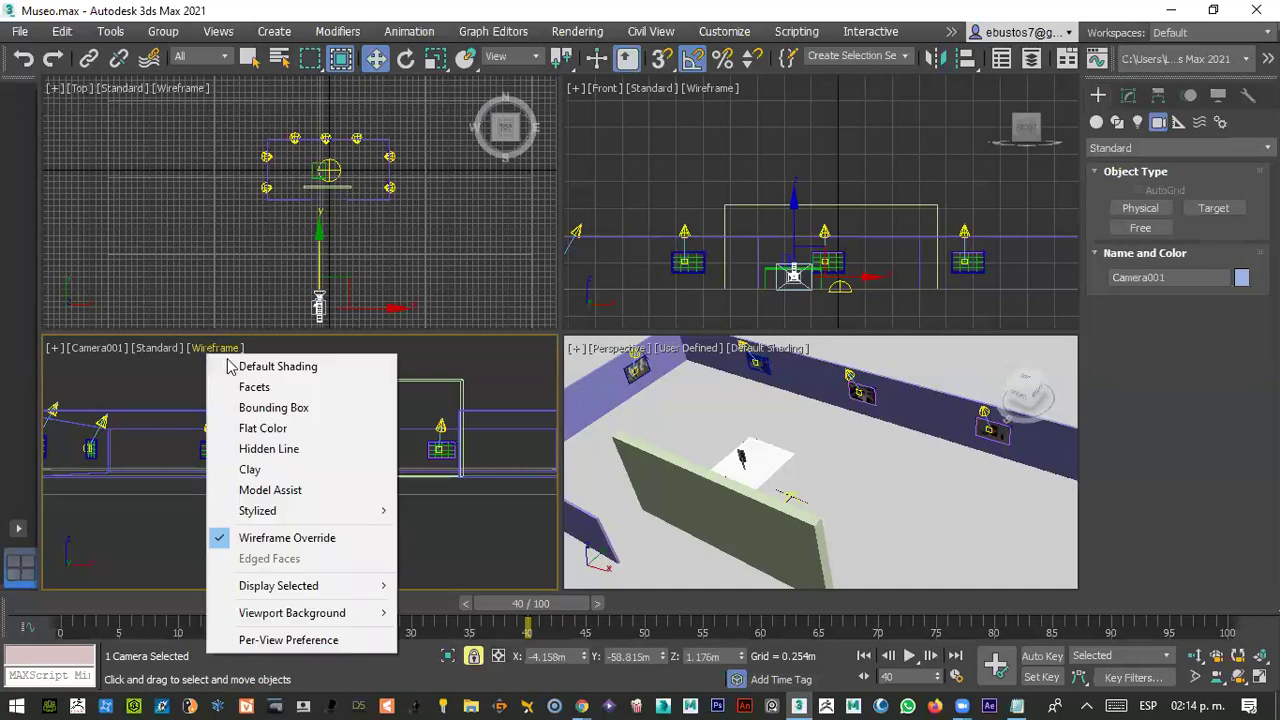
click(278, 367)
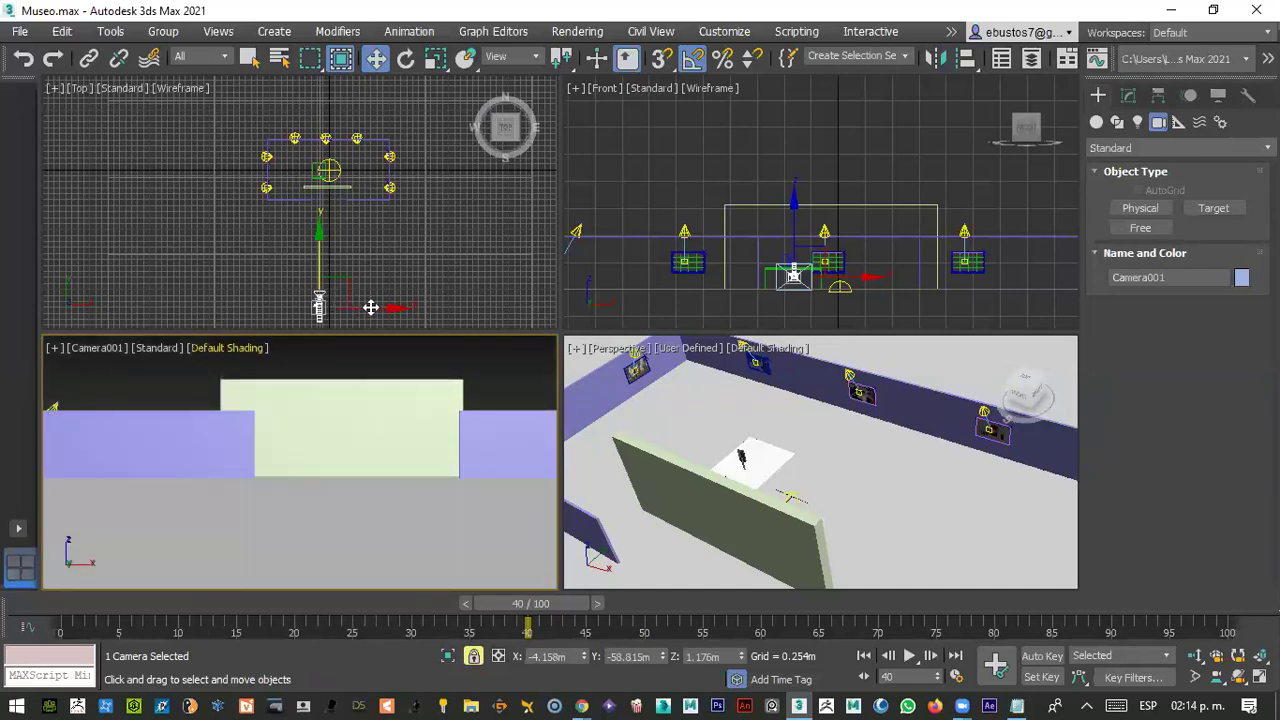
- Center the camera on the entrance at about X 0.21 m and pull it back to about Y -82.5 m
drag(384, 307, 393, 306)
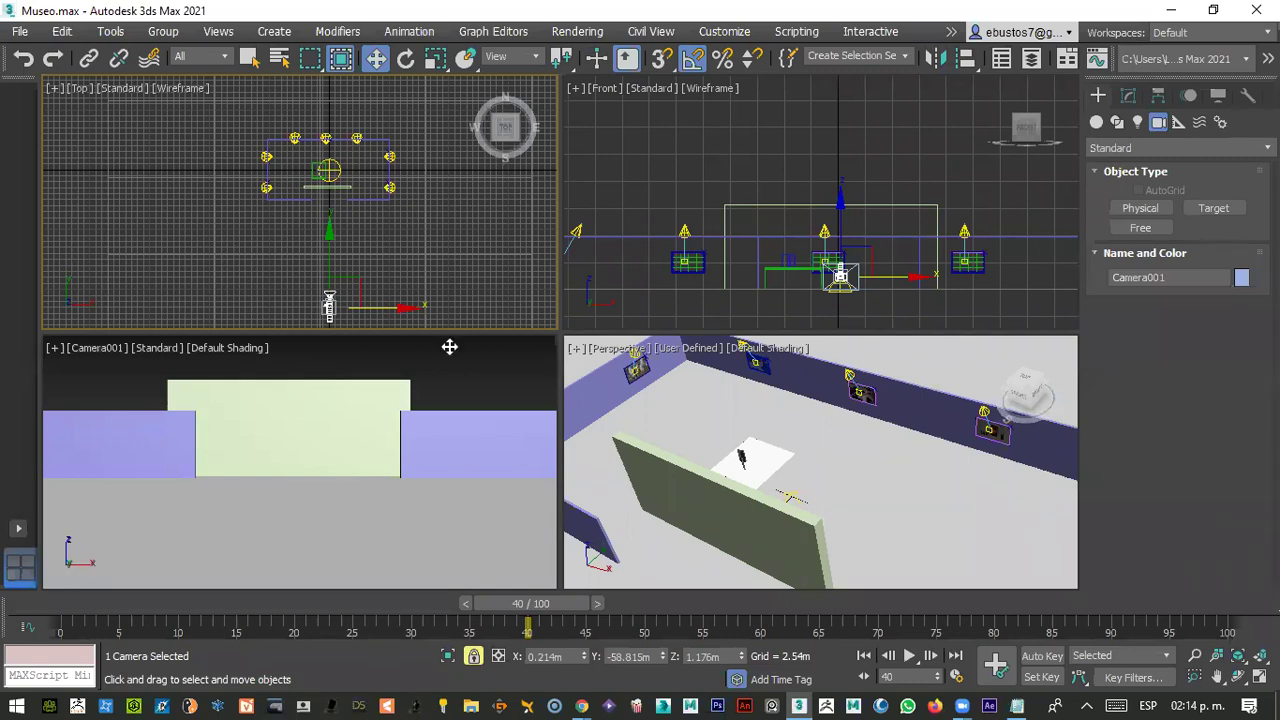
drag(331, 234, 329, 294)
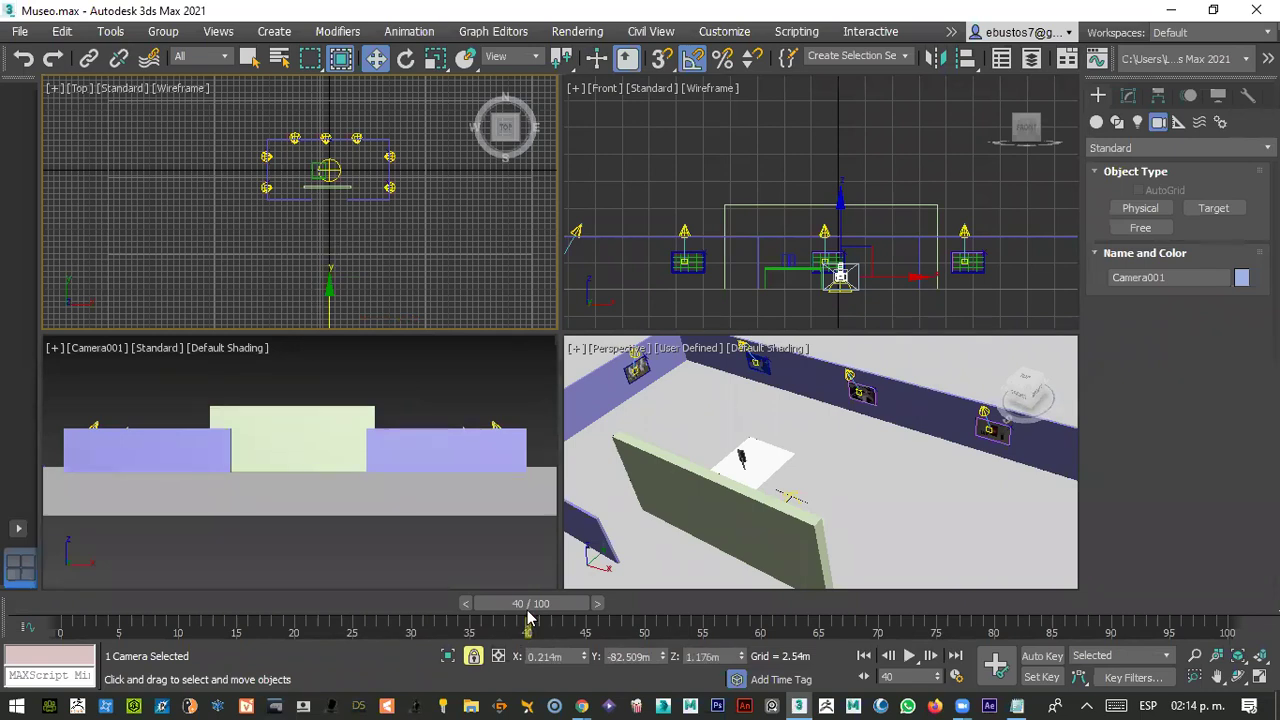
- Turn on Auto Key with the timeline at frame 0, and at frame 10 move the camera forward to about Y -13.9 m
drag(528, 610, 60, 603)
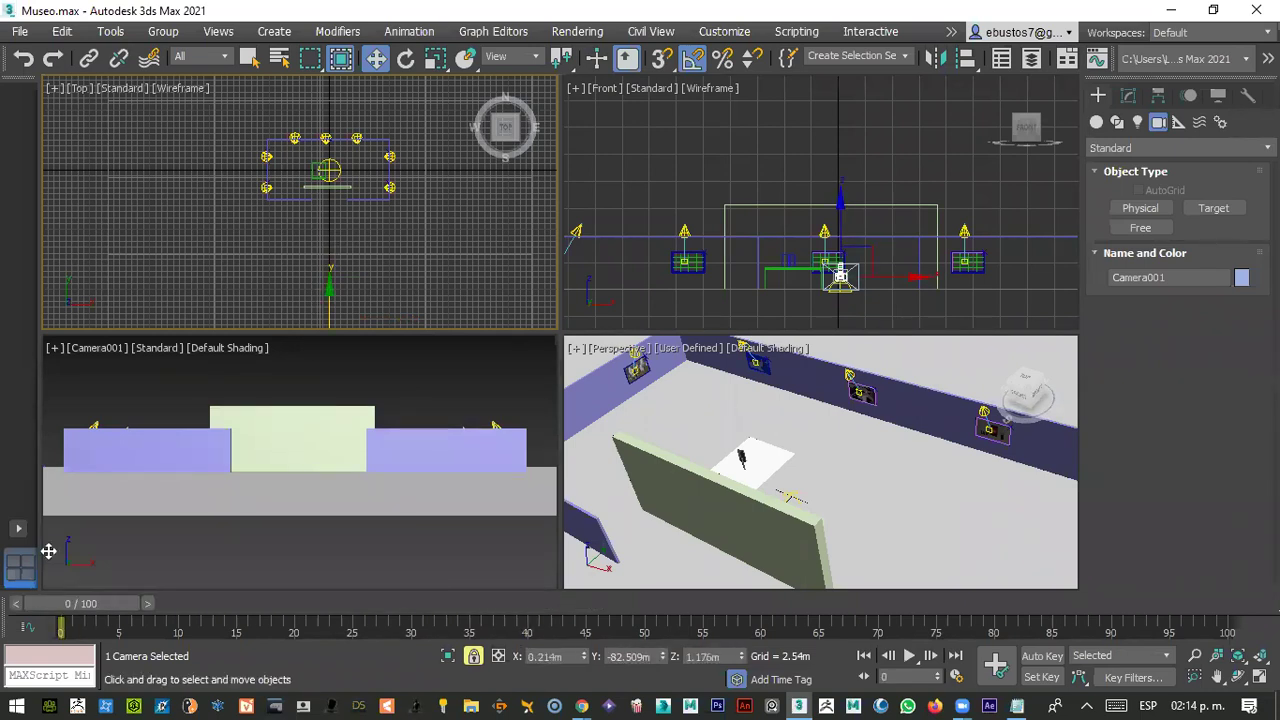
key(n)
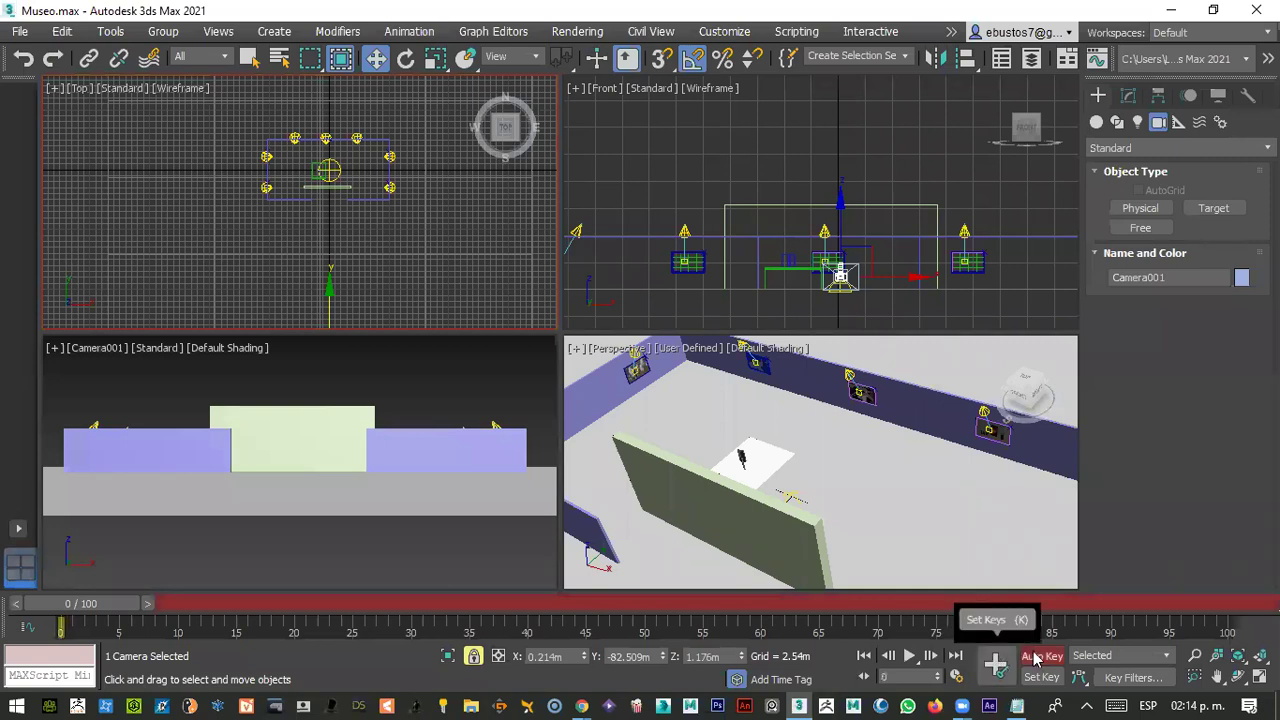
drag(115, 607, 200, 608)
scroll(316, 291, down, 2)
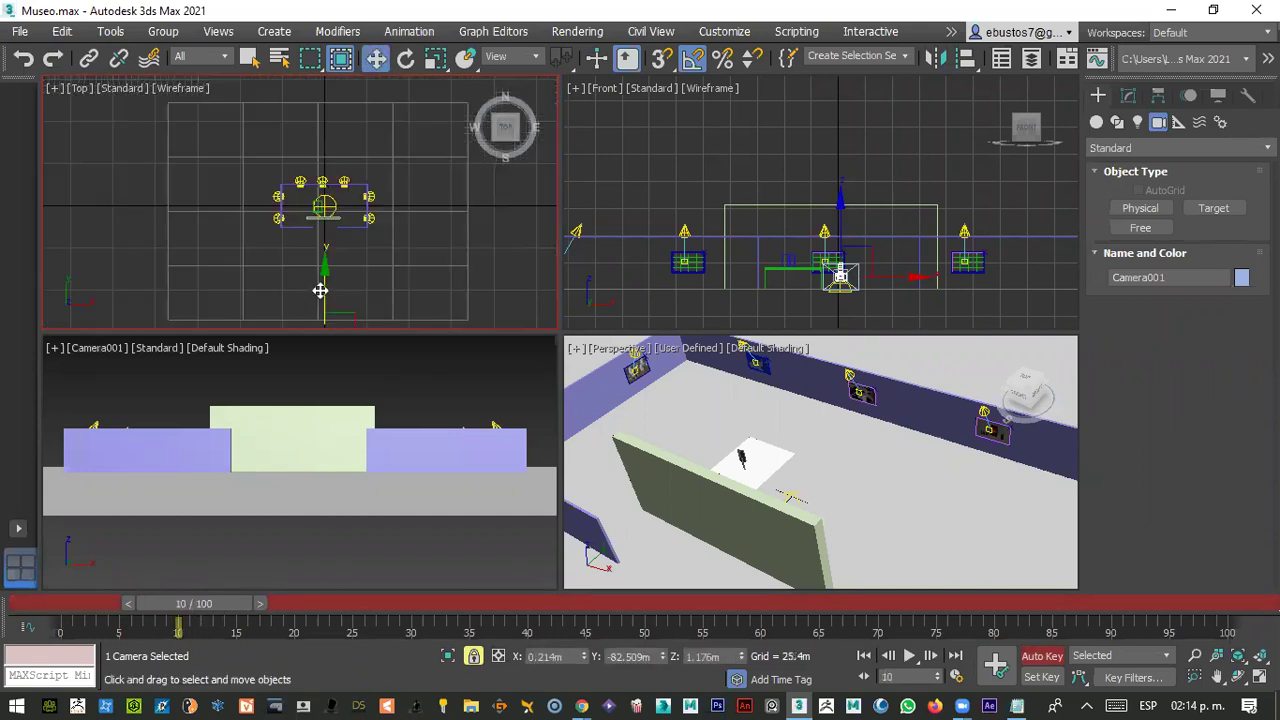
drag(318, 255, 300, 177)
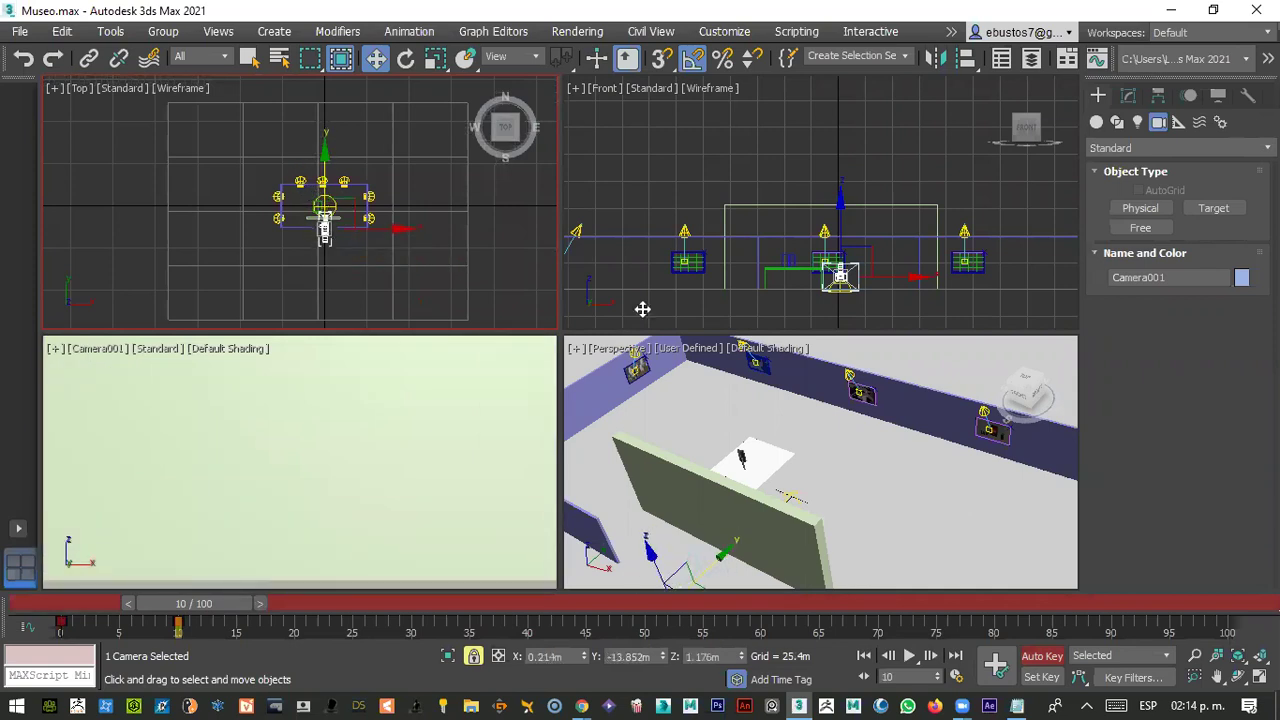
- Change the Front viewport to the Left view, framed closely on the camera at the entrance
scroll(753, 268, down, 2)
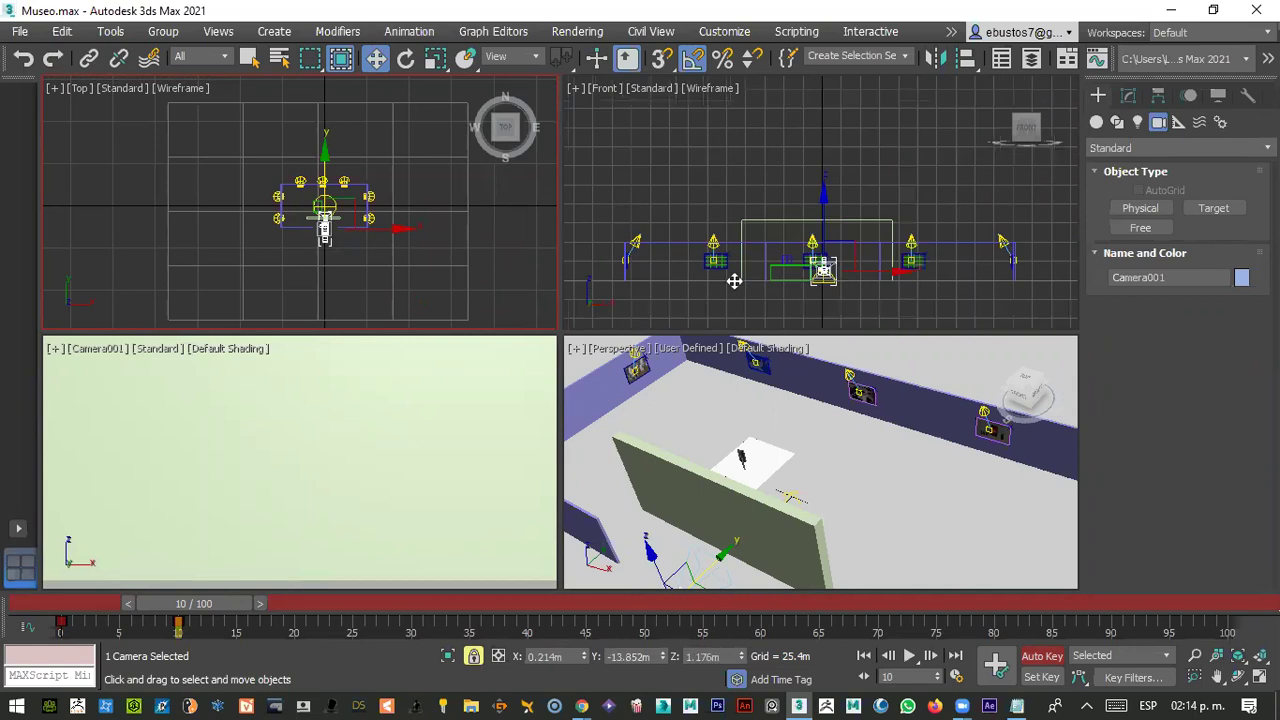
right_click(719, 164)
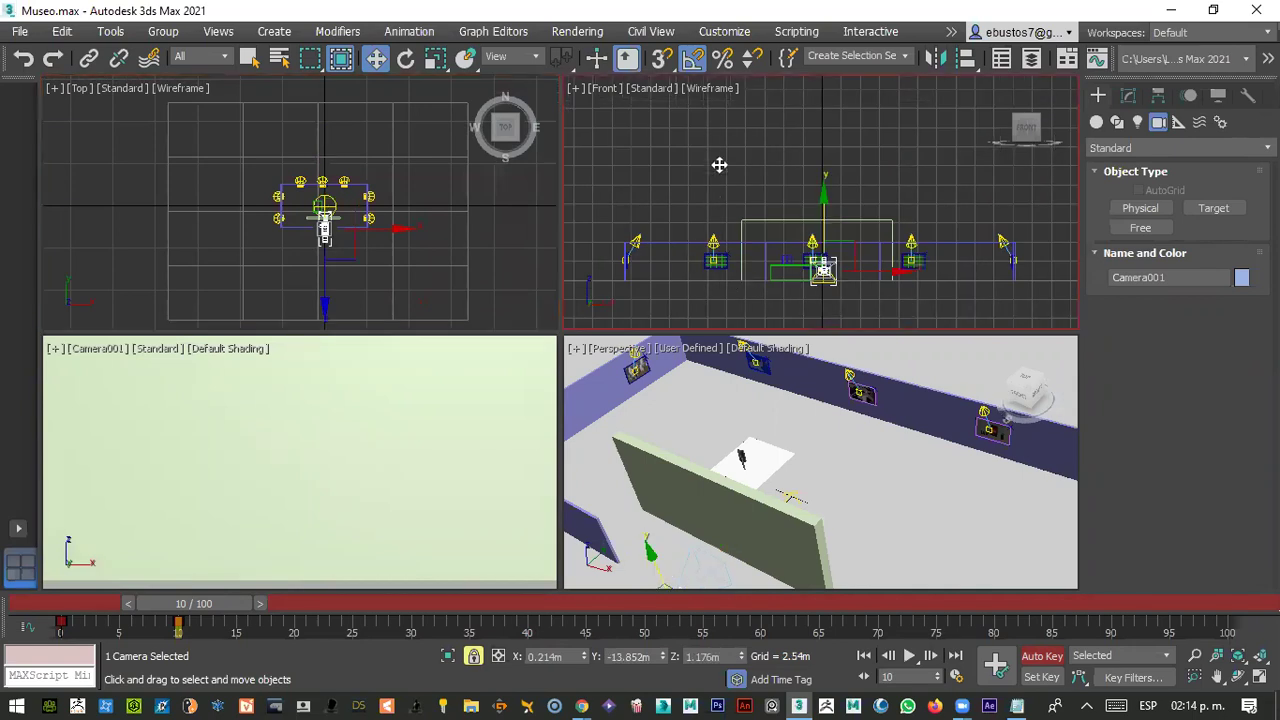
key(l)
scroll(750, 175, up, 5)
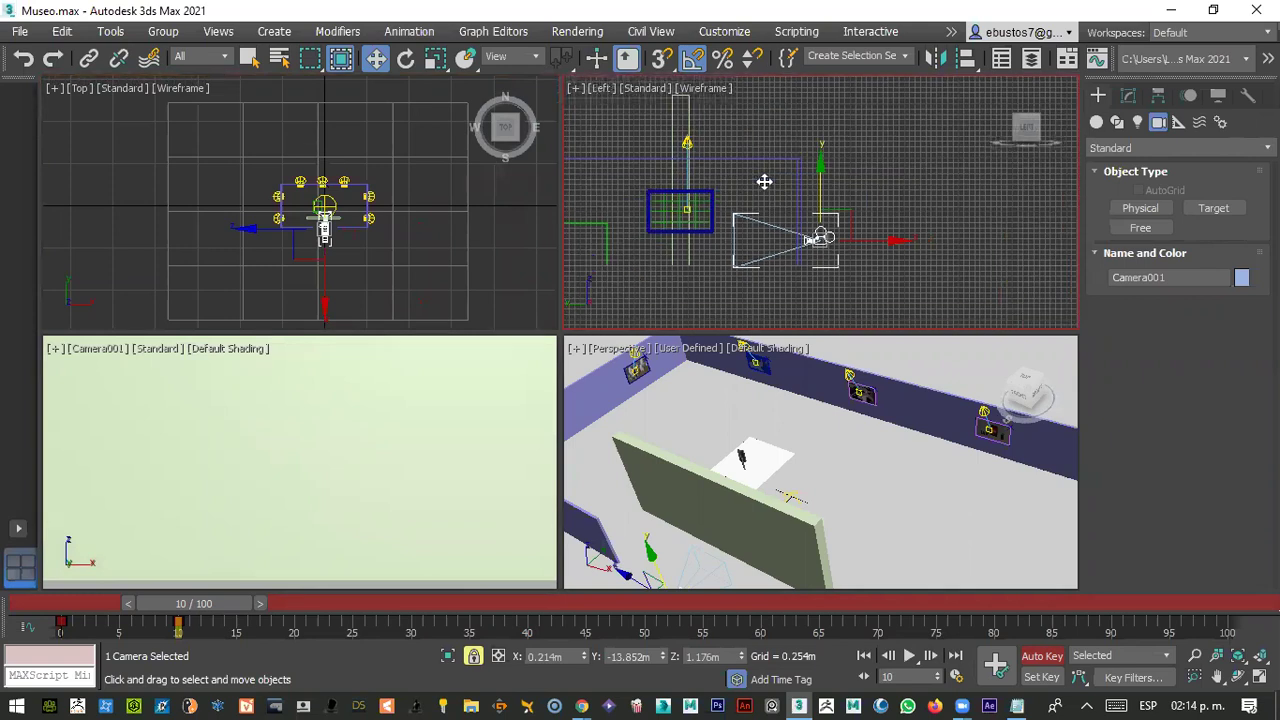
scroll(766, 180, up, 3)
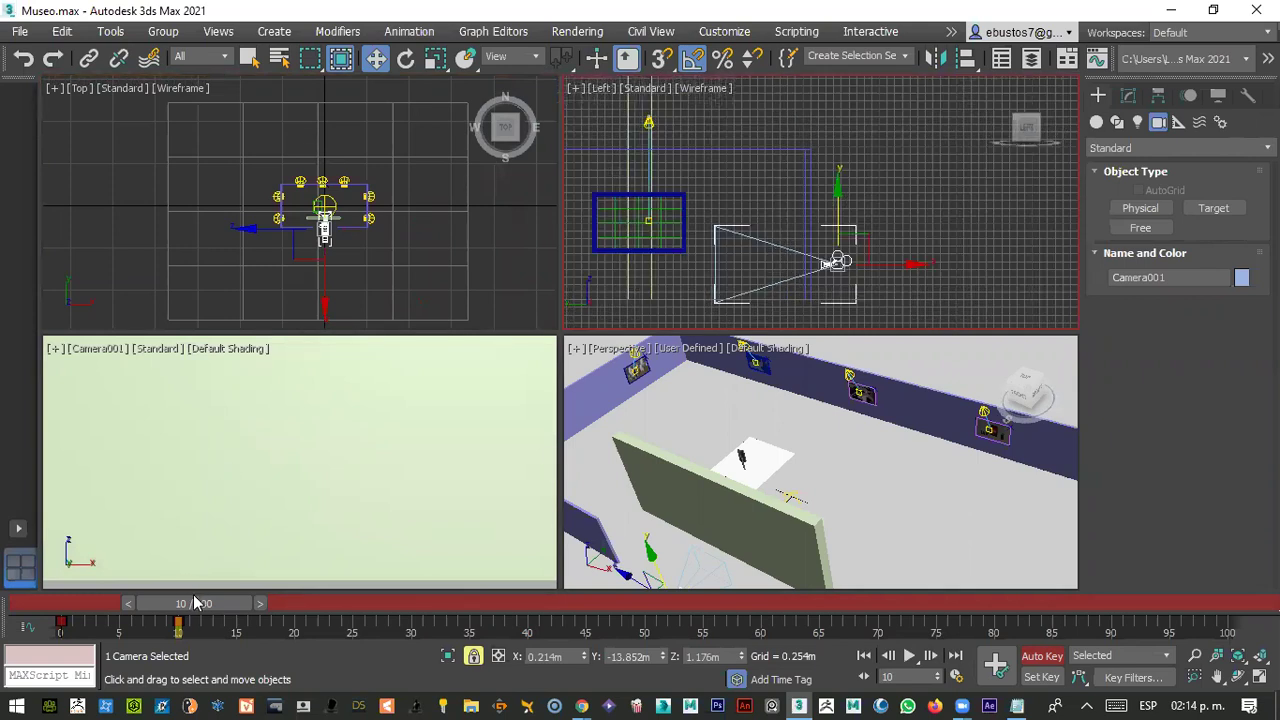
- Scrub the timeline from frame 0 past frame 10 to review the camera's approach to the museum
key(Home)
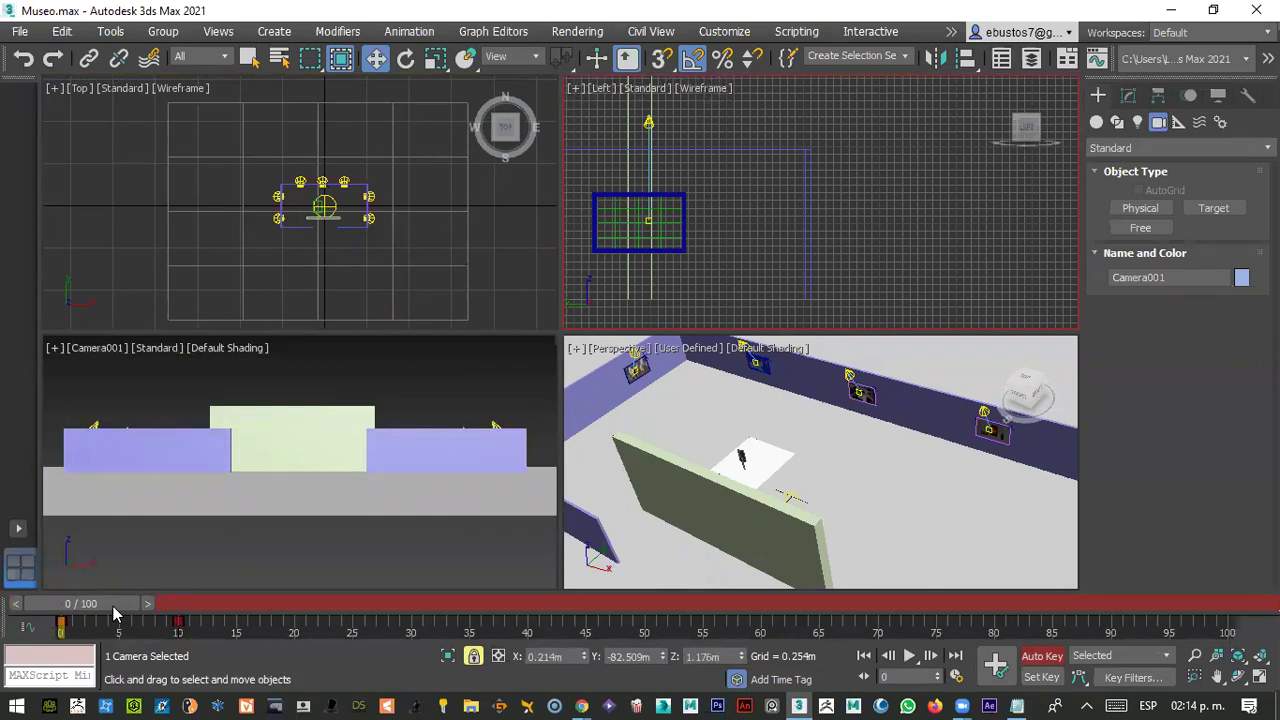
drag(113, 606, 268, 612)
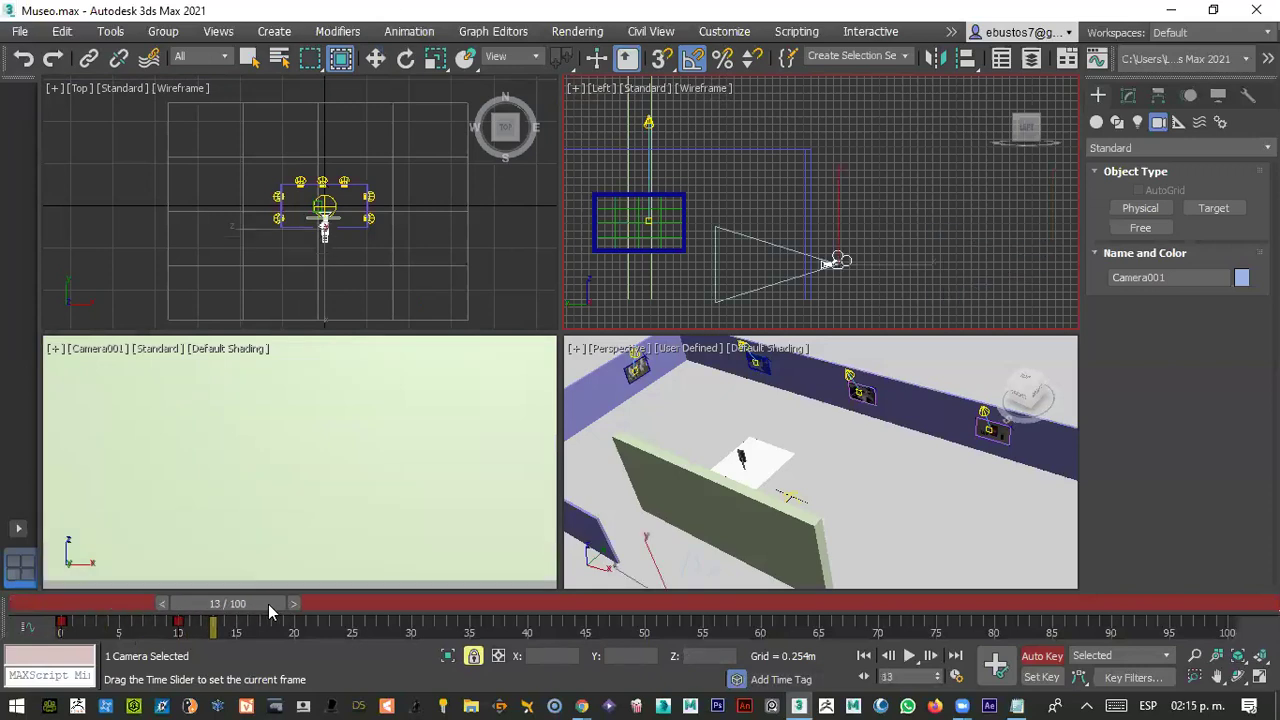
key(period)
key(comma)
key(comma)
key(comma)
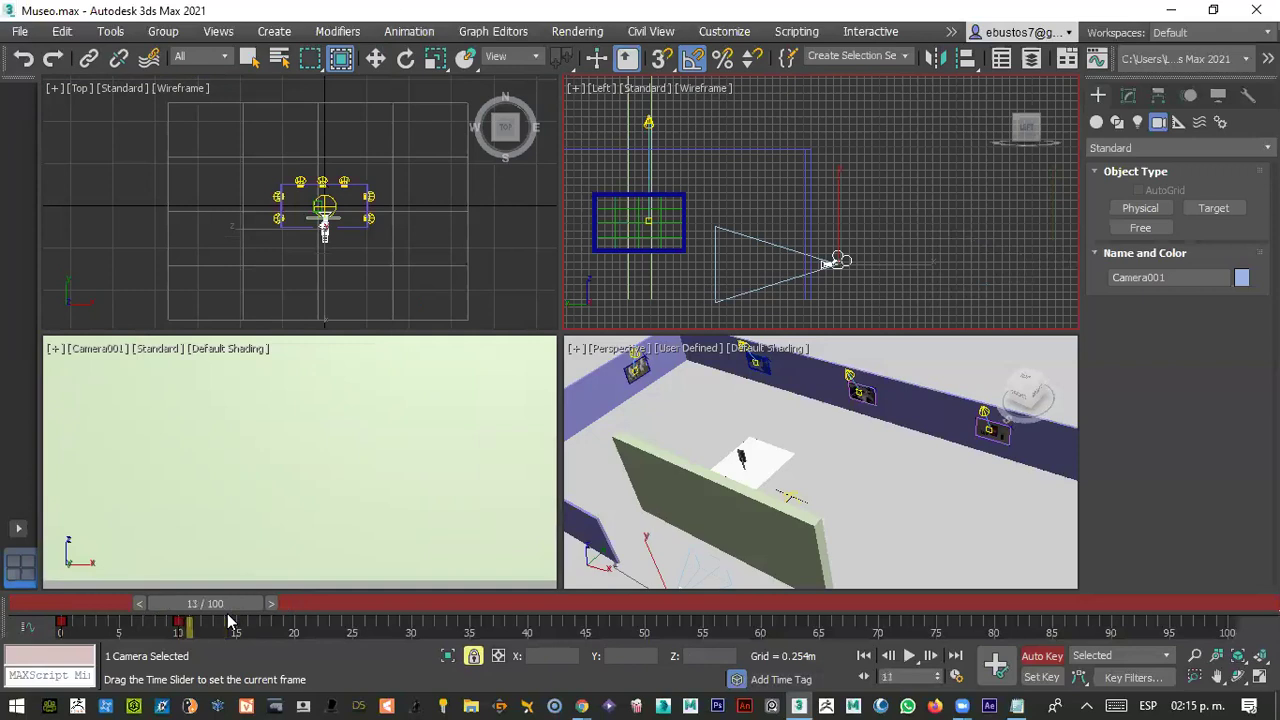
- Set a key for the camera at frame 20, holding its position at the entrance
key(w)
click(322, 632)
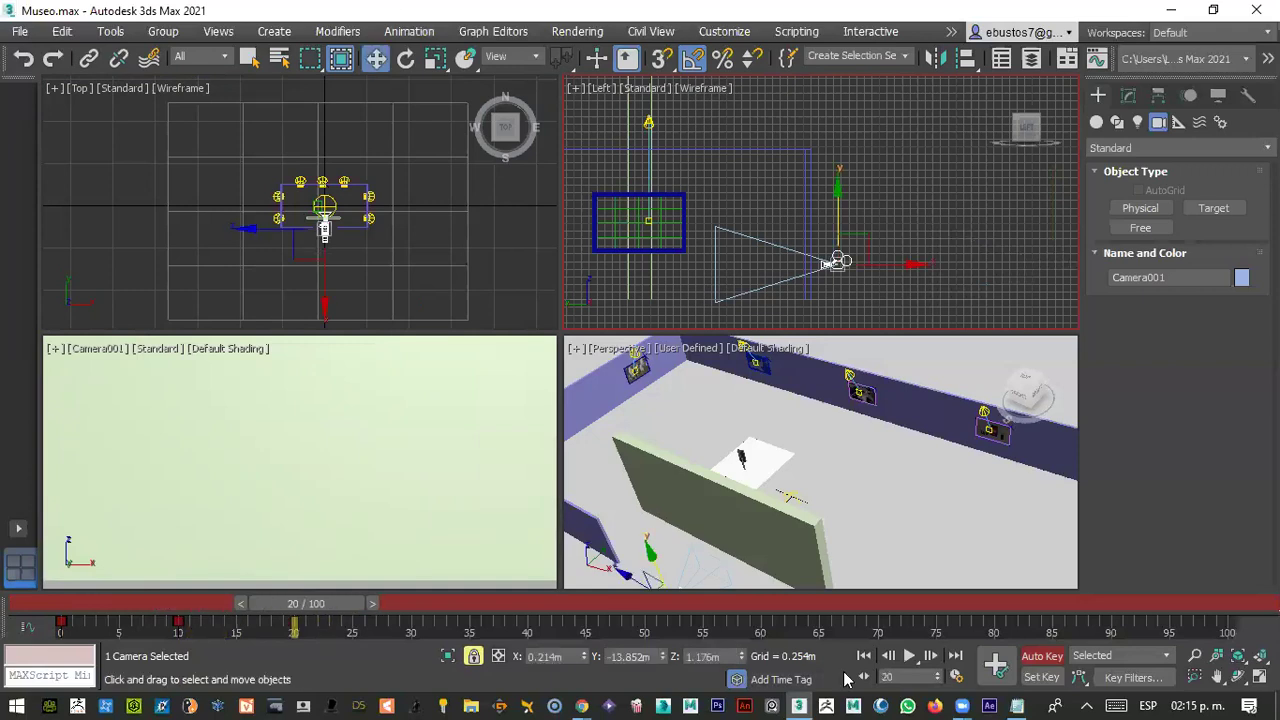
click(994, 667)
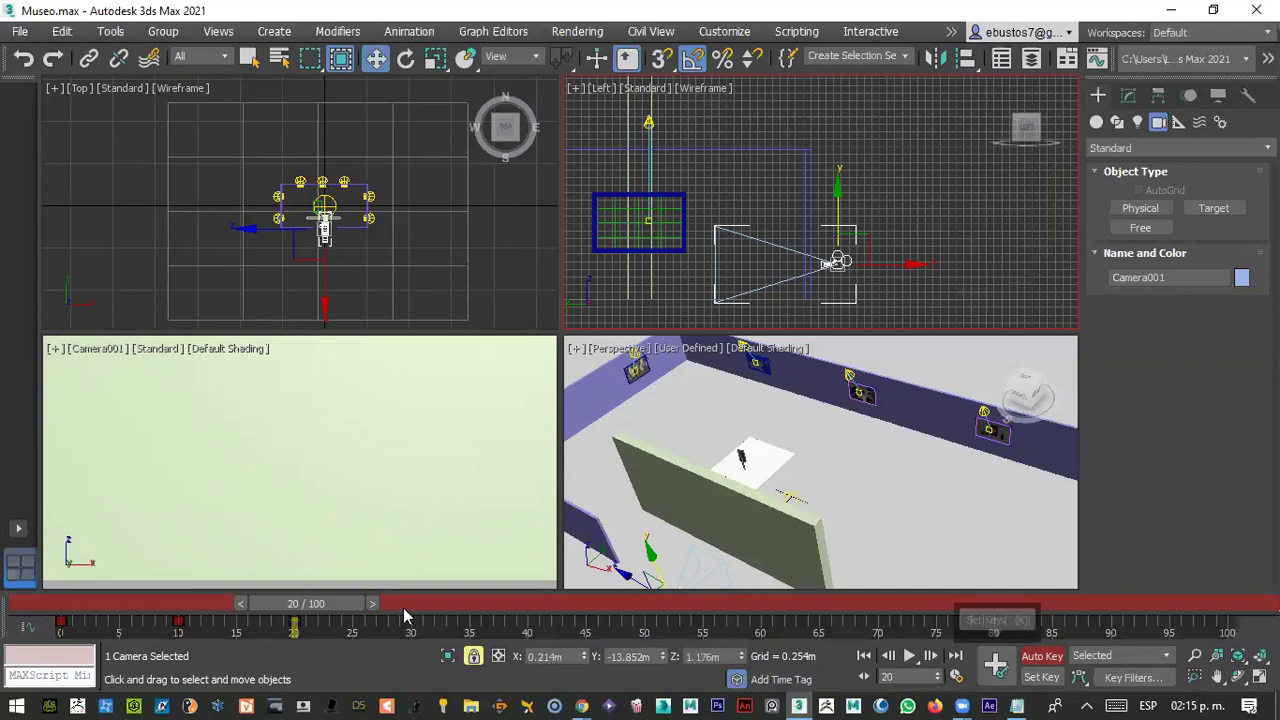
- Scrub the timeline between frames 20 and 30 to review the camera's hold at the entrance
key(/)
key(/)
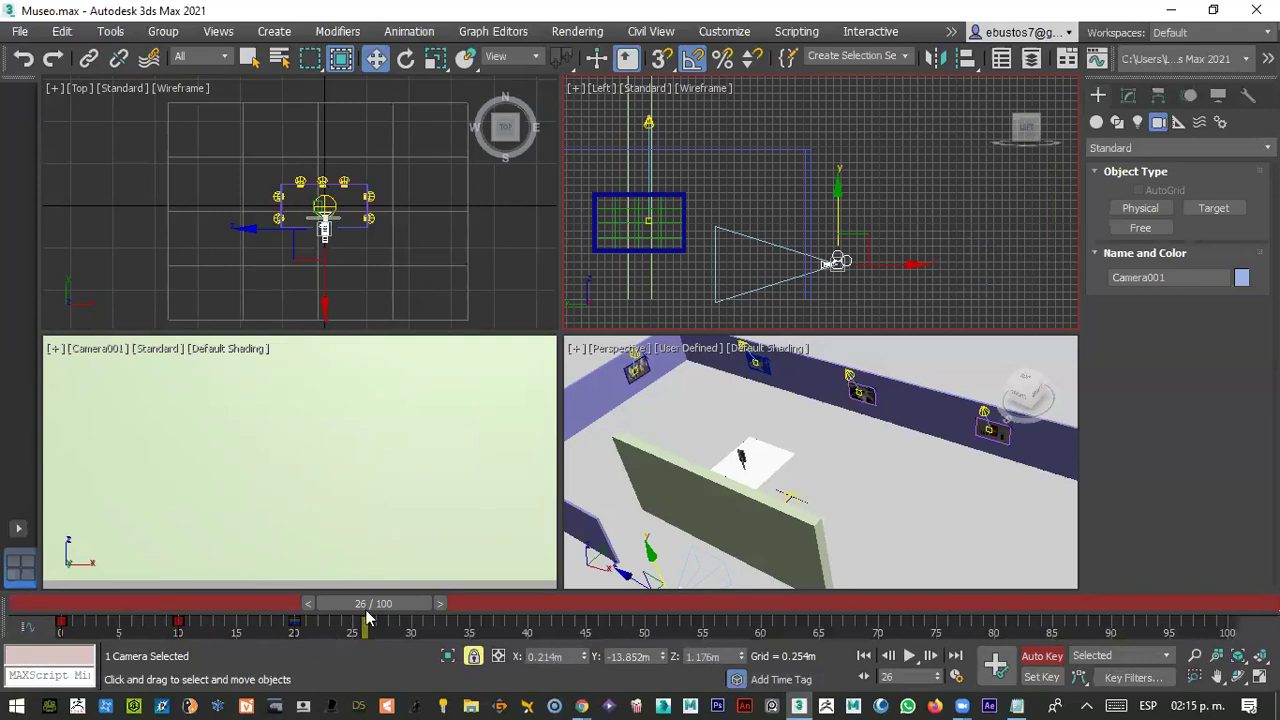
drag(372, 611, 320, 610)
drag(147, 599, 412, 628)
key(w)
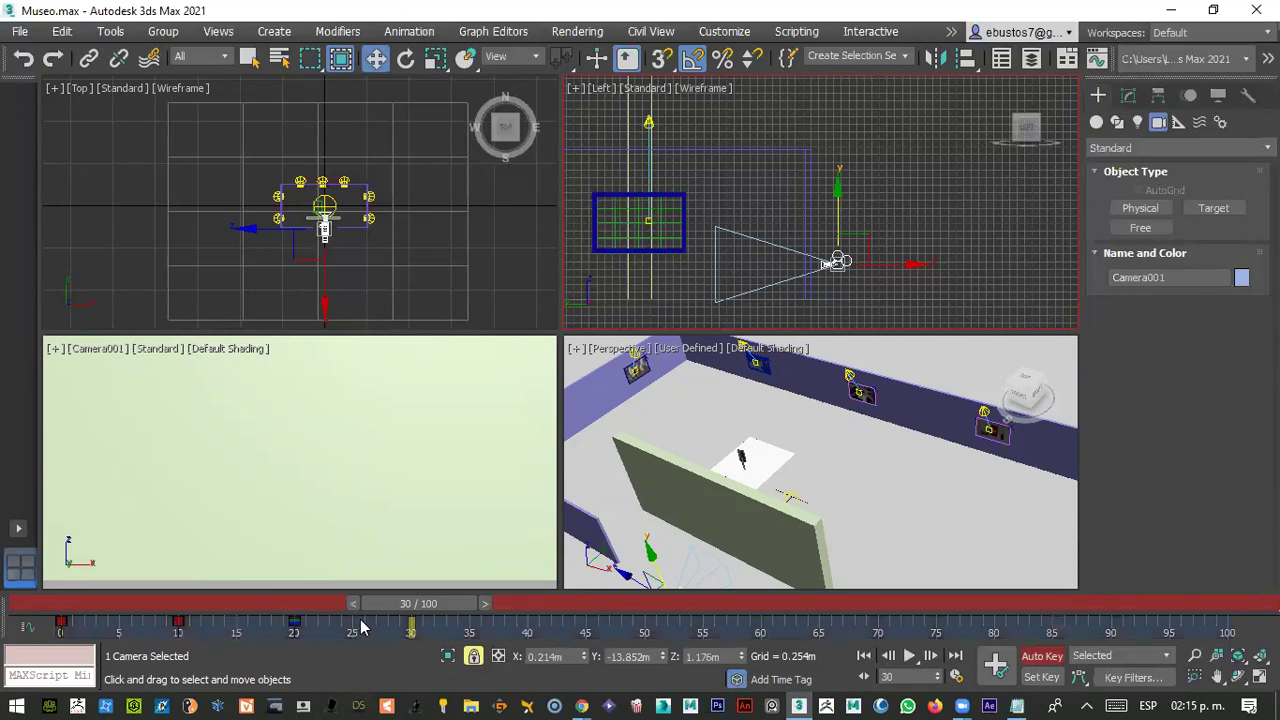
- At frame 25, move the camera forward through the entrance to about Y -12.4 m
drag(366, 606, 330, 606)
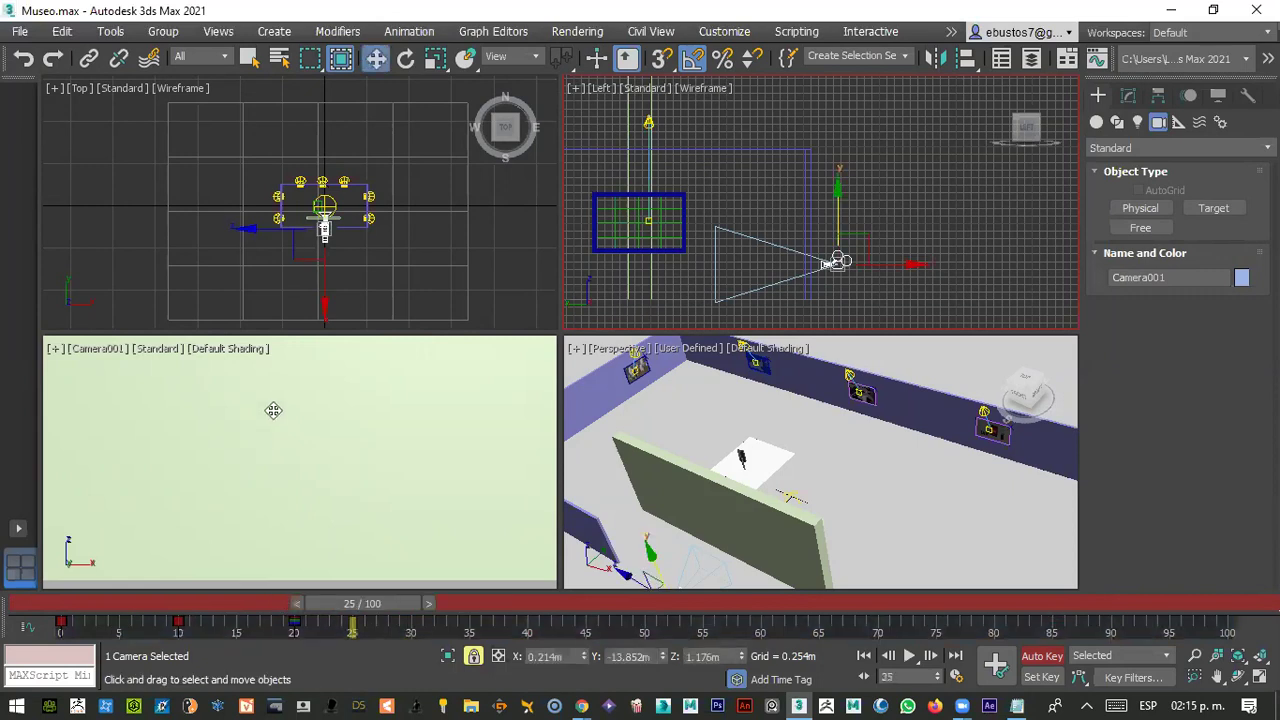
scroll(320, 230, up, 5)
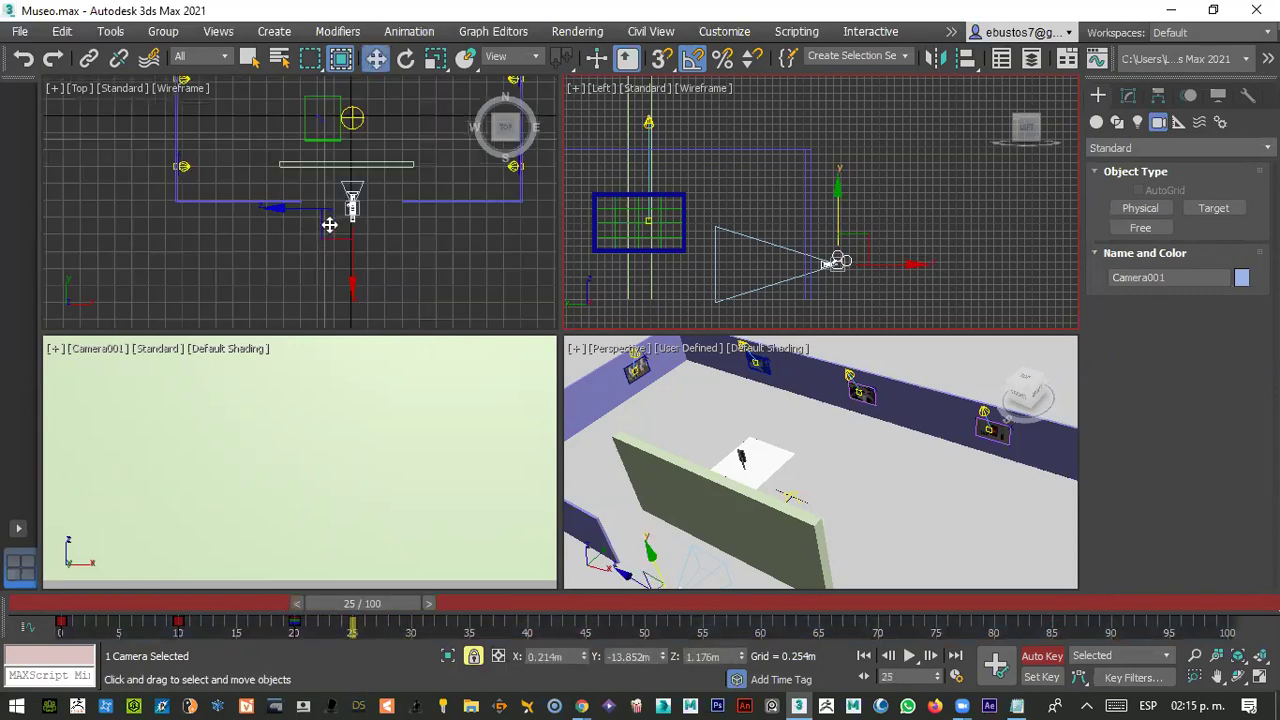
middle_drag(334, 220, 325, 242)
scroll(325, 207, up, 2)
drag(341, 201, 346, 173)
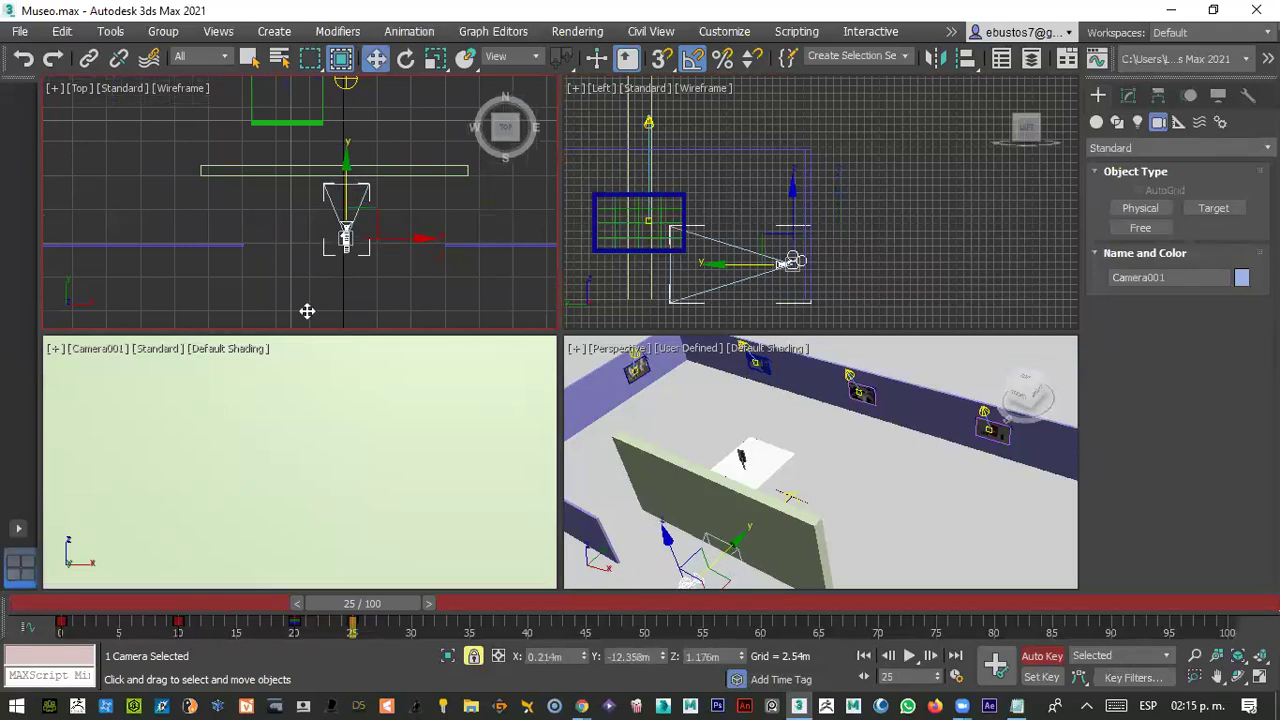
- At frame 25, rotate the camera to face the room's west wall and move it forward to about Y -10.5 m
key(e)
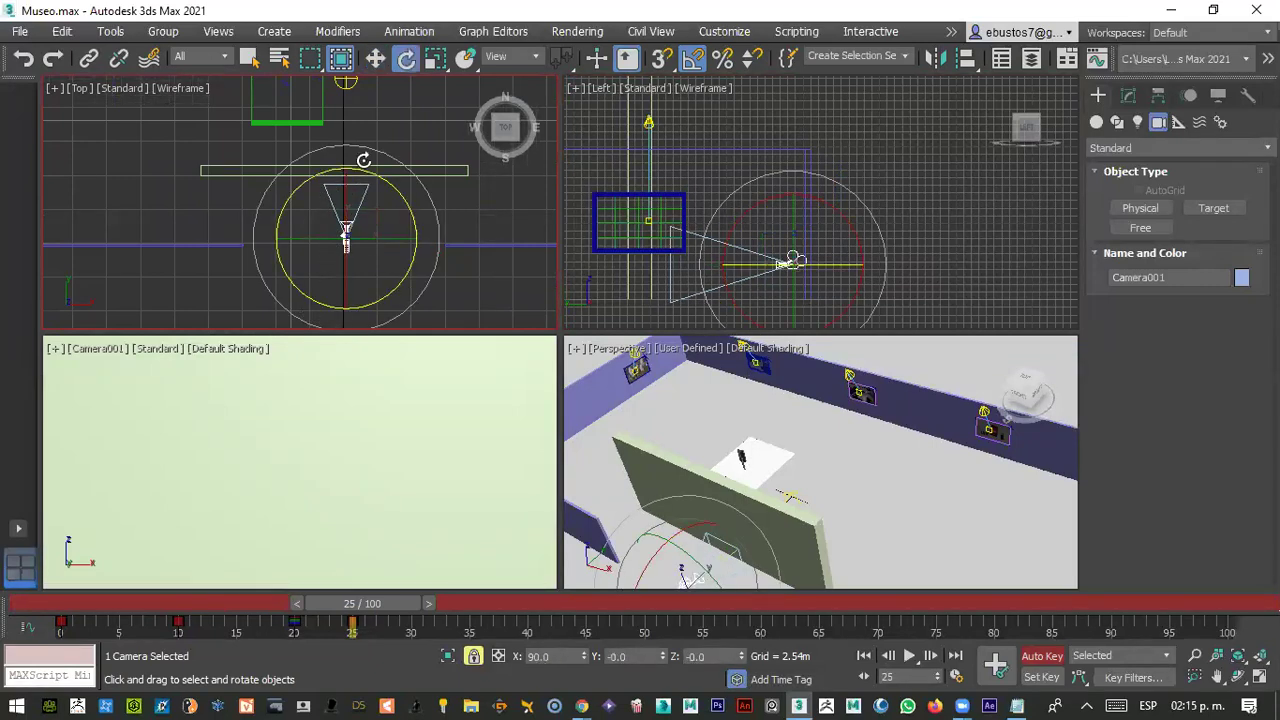
drag(363, 160, 345, 158)
key(w)
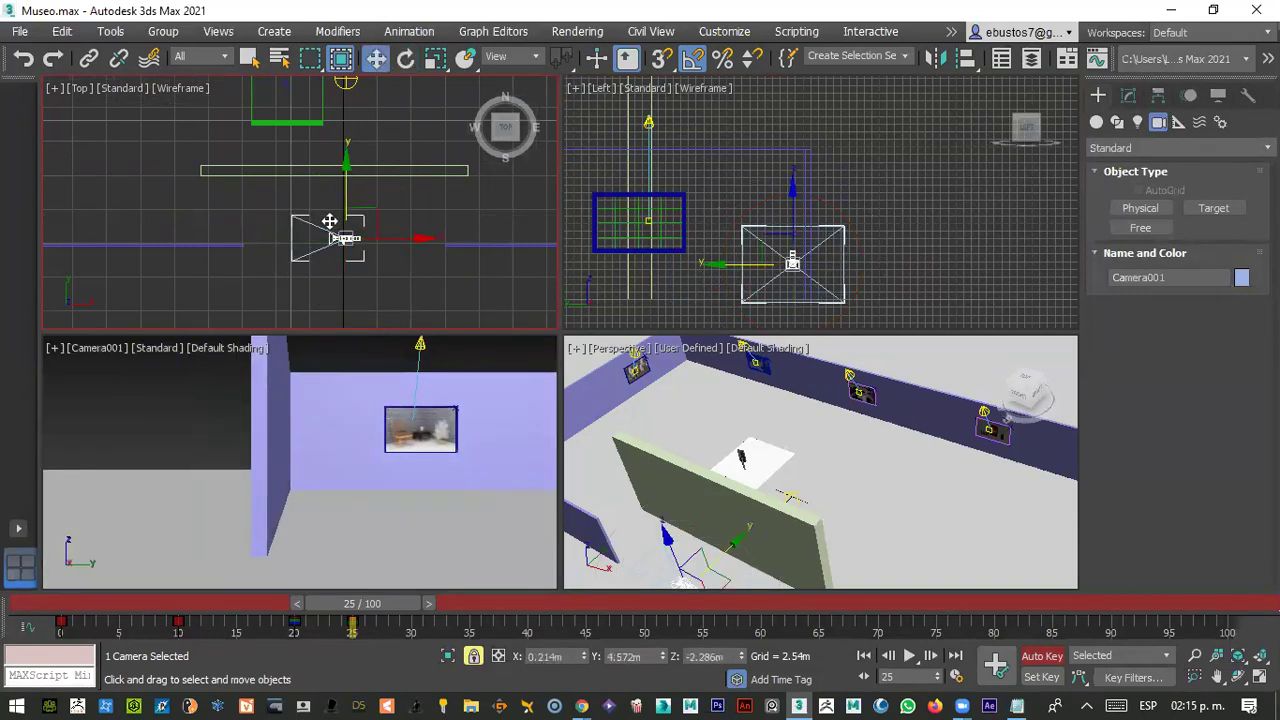
drag(346, 191, 346, 166)
- At frame 30, move the camera in front of the chair picture, at about X -14.8 m and Y -6.5 m
drag(385, 612, 435, 604)
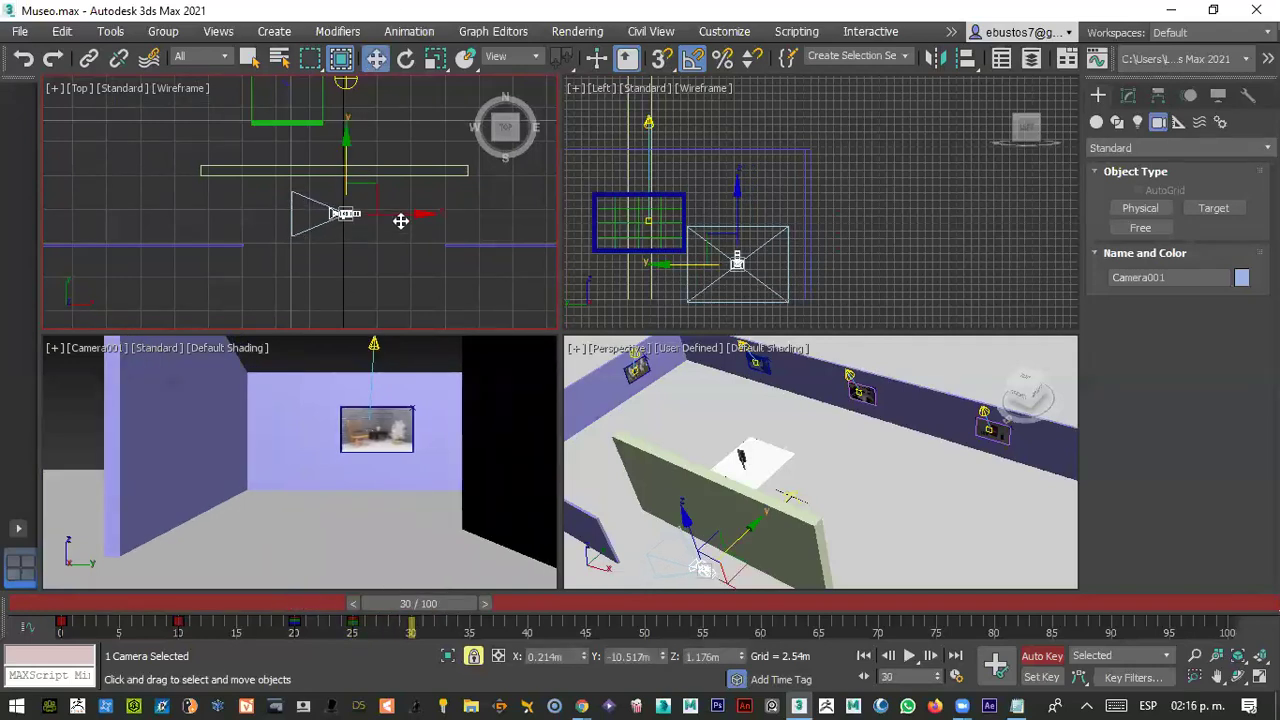
drag(400, 214, 179, 124)
scroll(195, 205, down, 3)
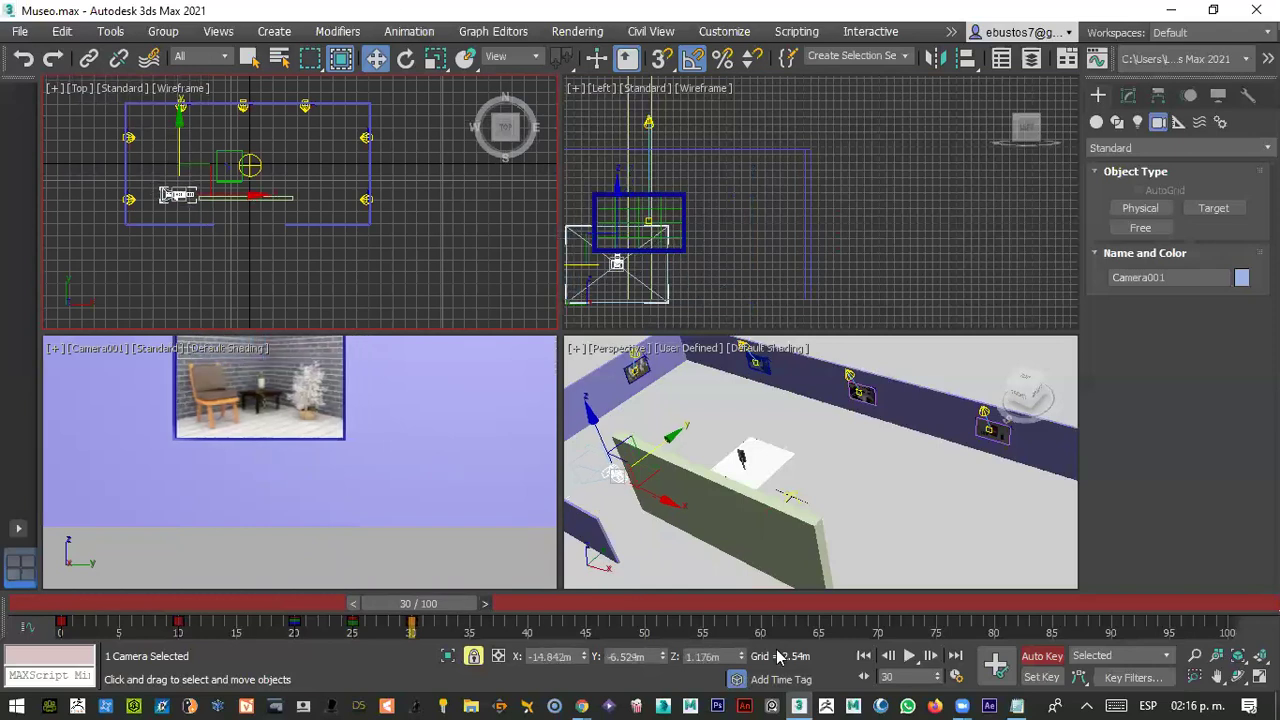
- Turn off Auto Key and raise the camera to about Z 2.3 m so the chair picture is vertically centred
click(1043, 664)
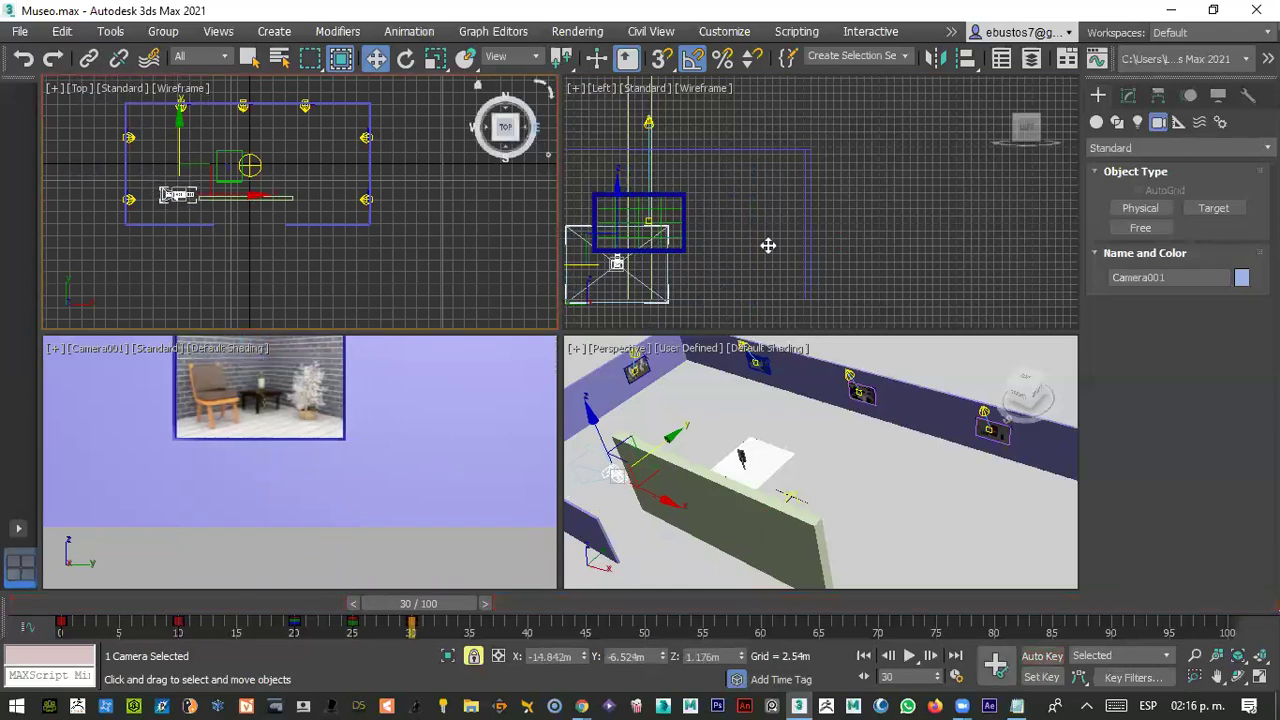
scroll(662, 276, down, 2)
drag(645, 194, 638, 162)
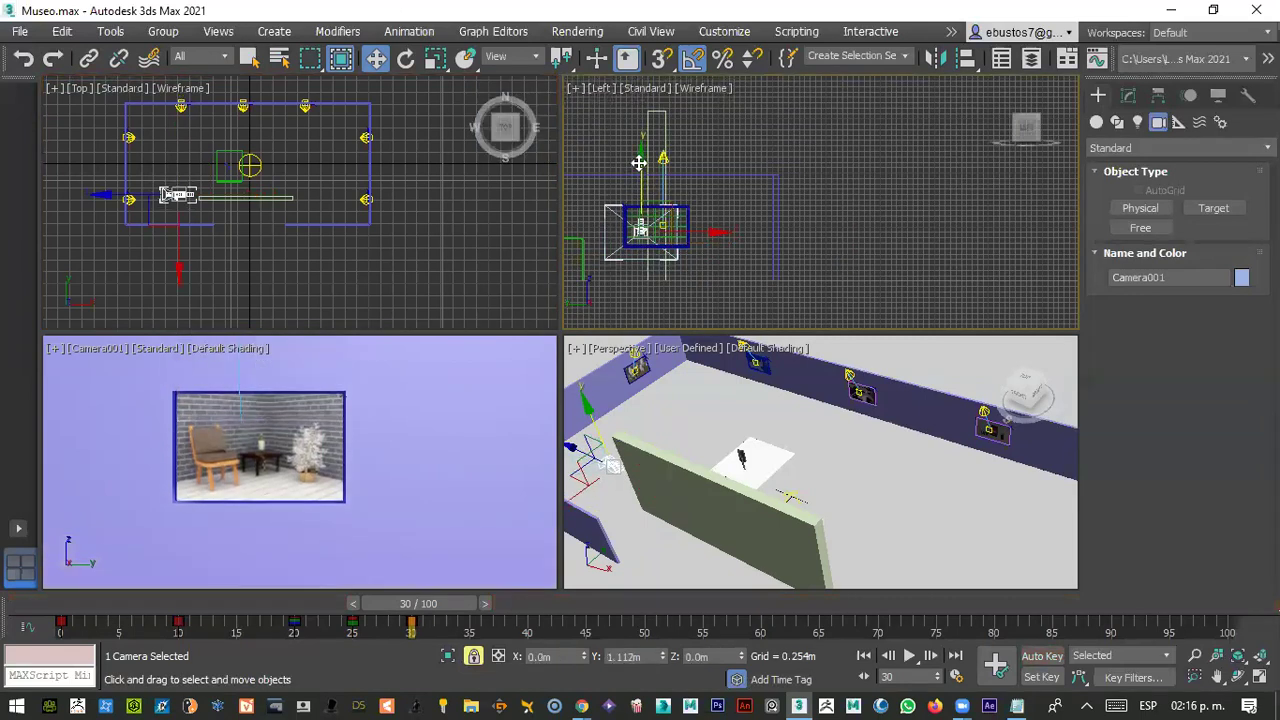
- Scrub the timeline from frame 0 to frame 35 to review the camera's path at its raised height
drag(418, 604, 30, 578)
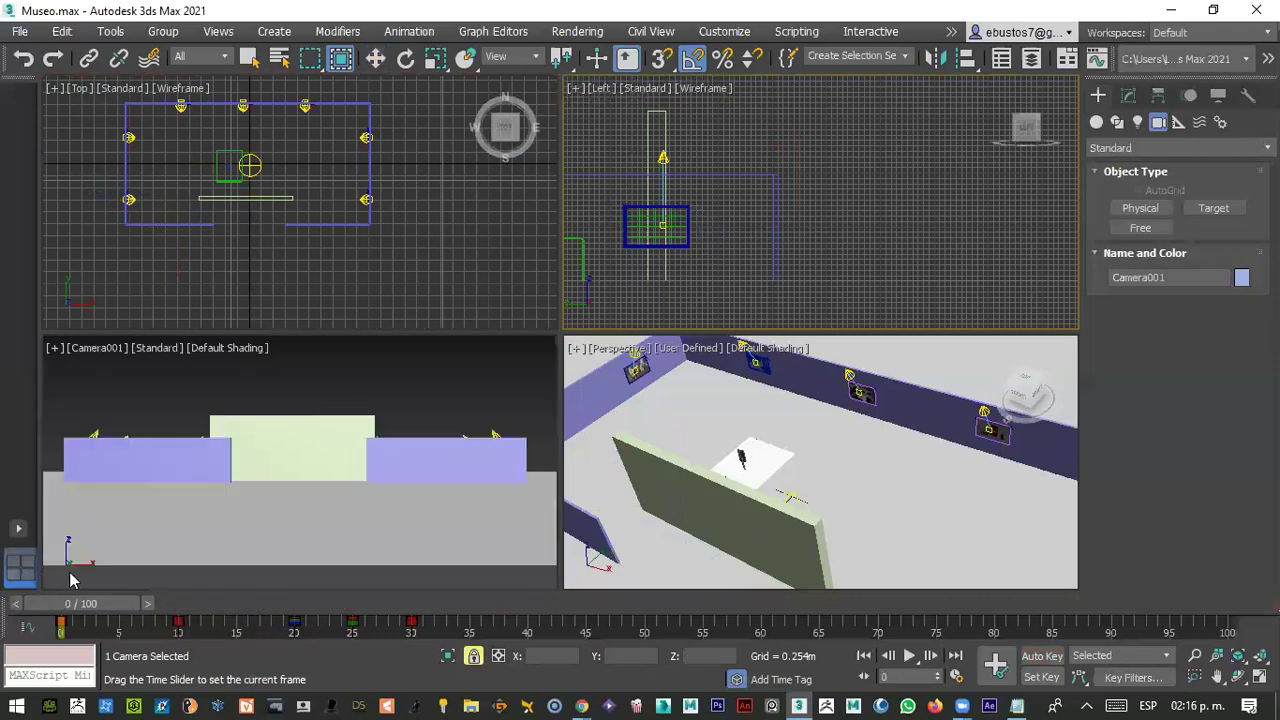
drag(142, 584, 541, 605)
key(w)
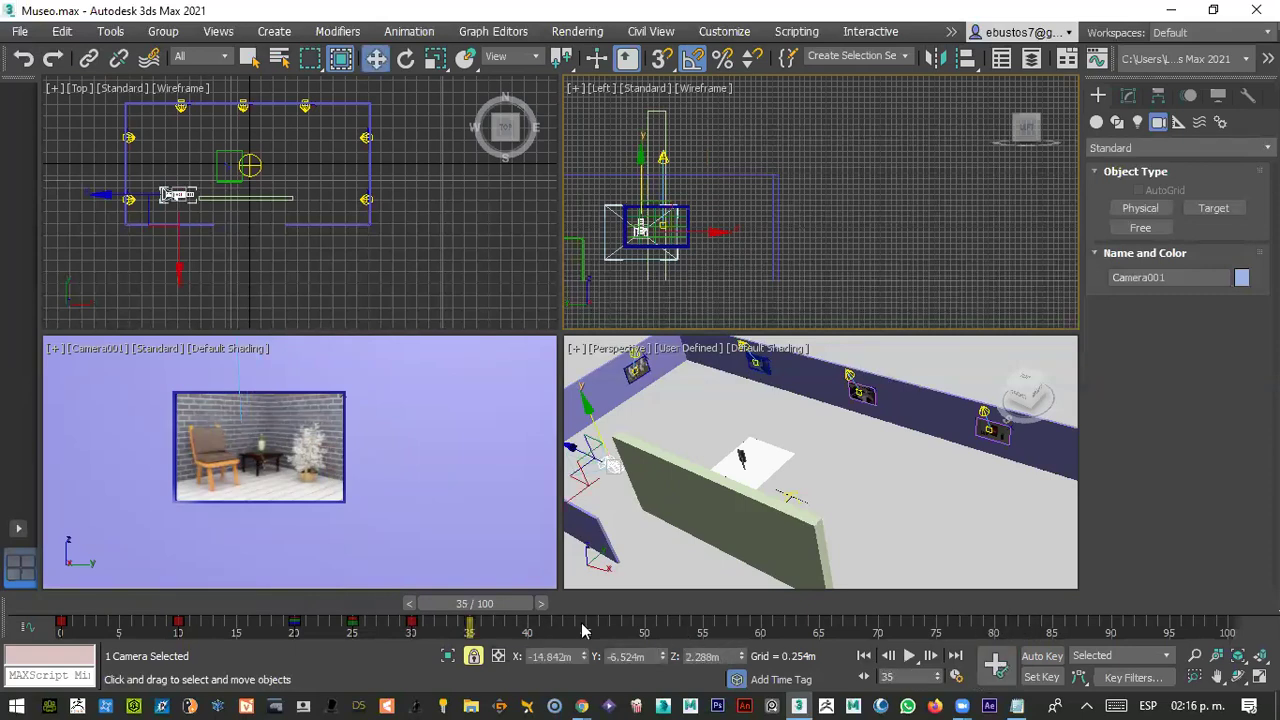
- At frame 40 with Auto Key off, move the camera to about Y 5.2 m by the white bears picture, and review earlier frames
drag(498, 604, 555, 605)
drag(177, 257, 177, 200)
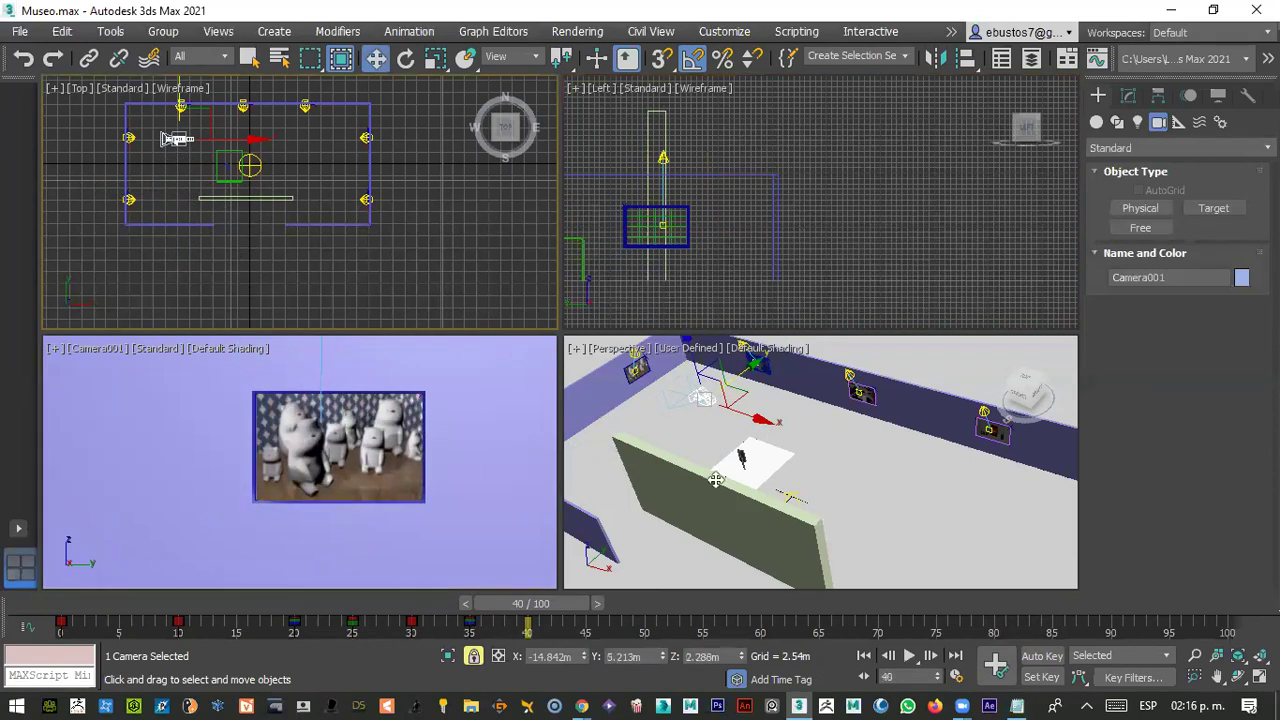
drag(548, 608, 322, 572)
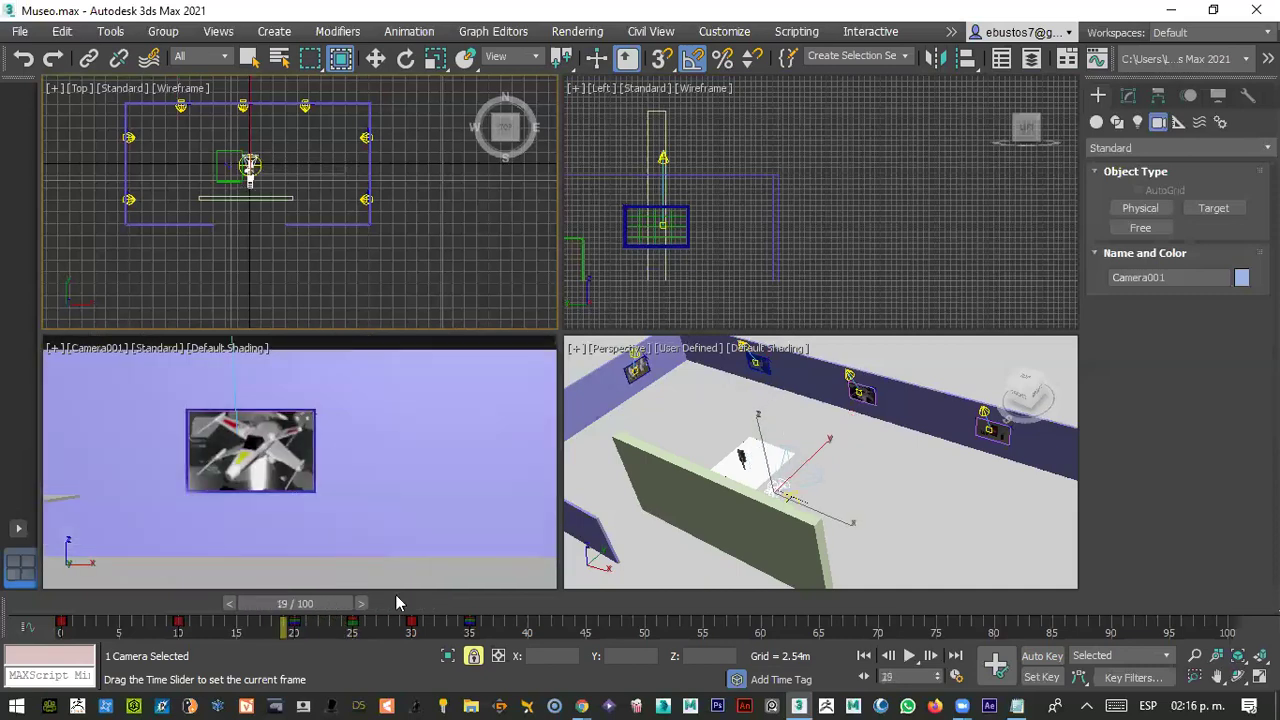
- Delete the camera's keys at frames 25, 30 and 35
key(w)
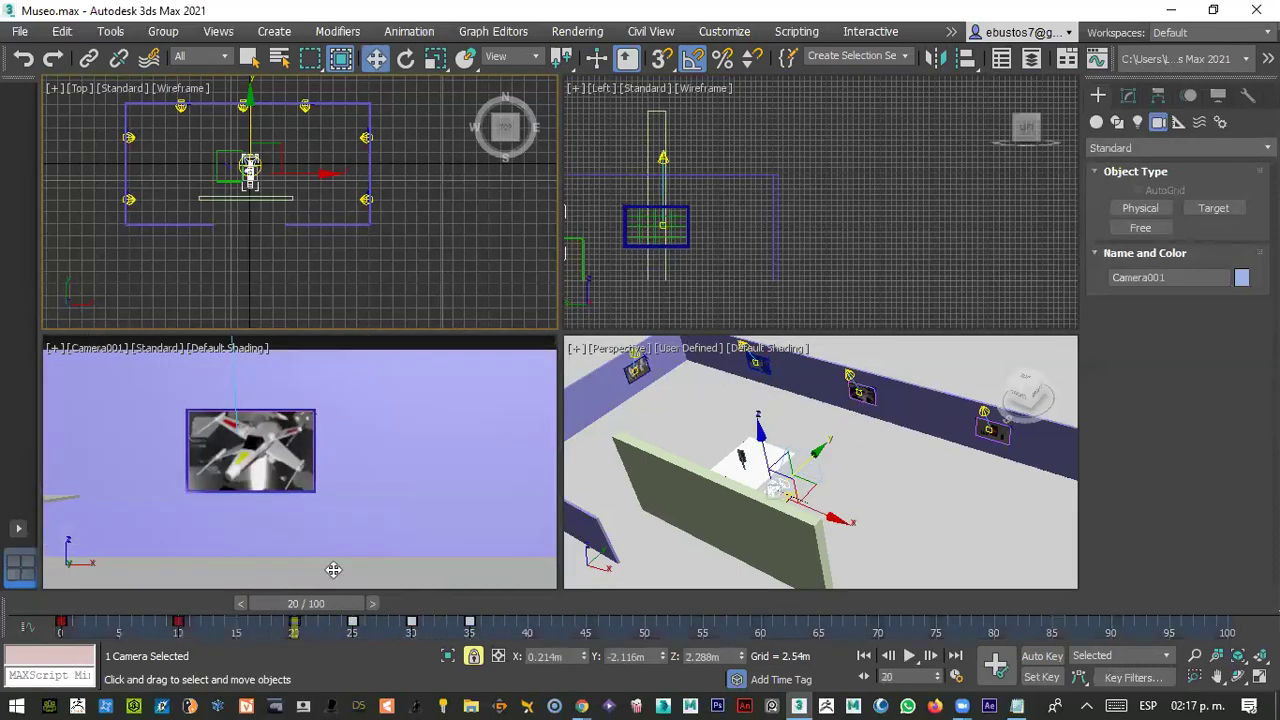
click(337, 560)
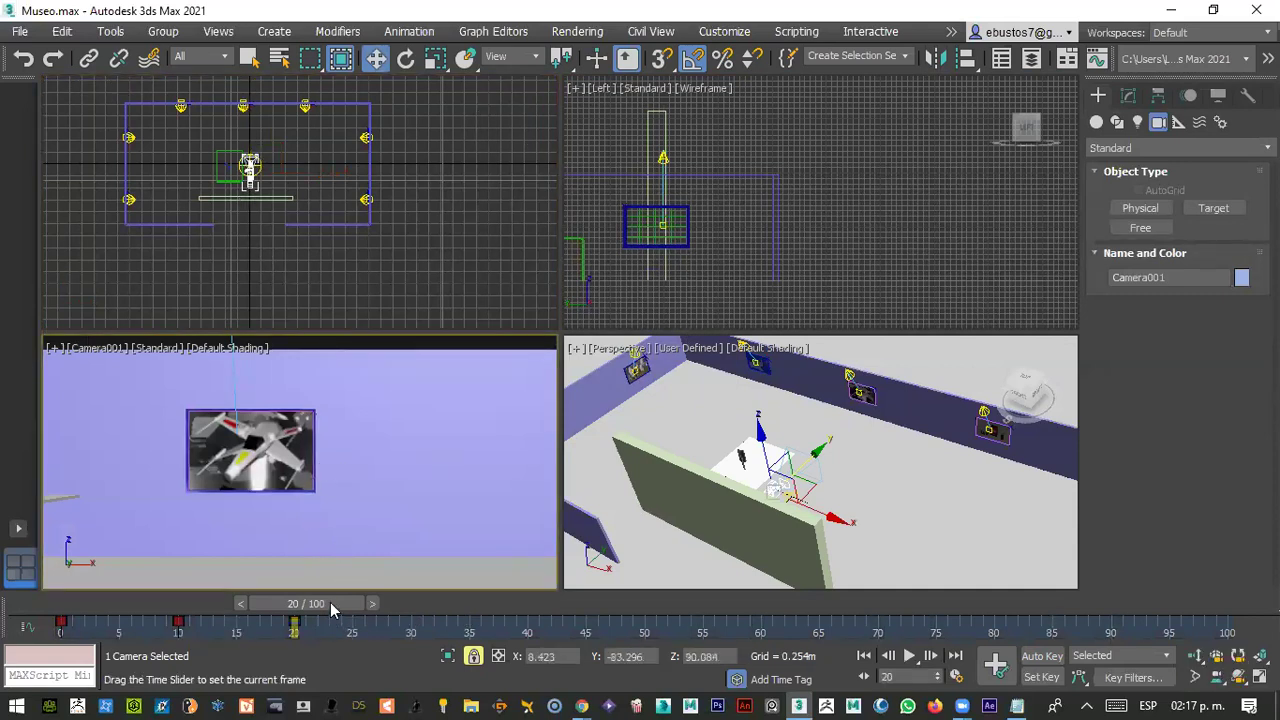
- At frame 10, turn on Auto Key and move the camera back outside the entrance to about Y -18.6 m
drag(331, 609, 220, 606)
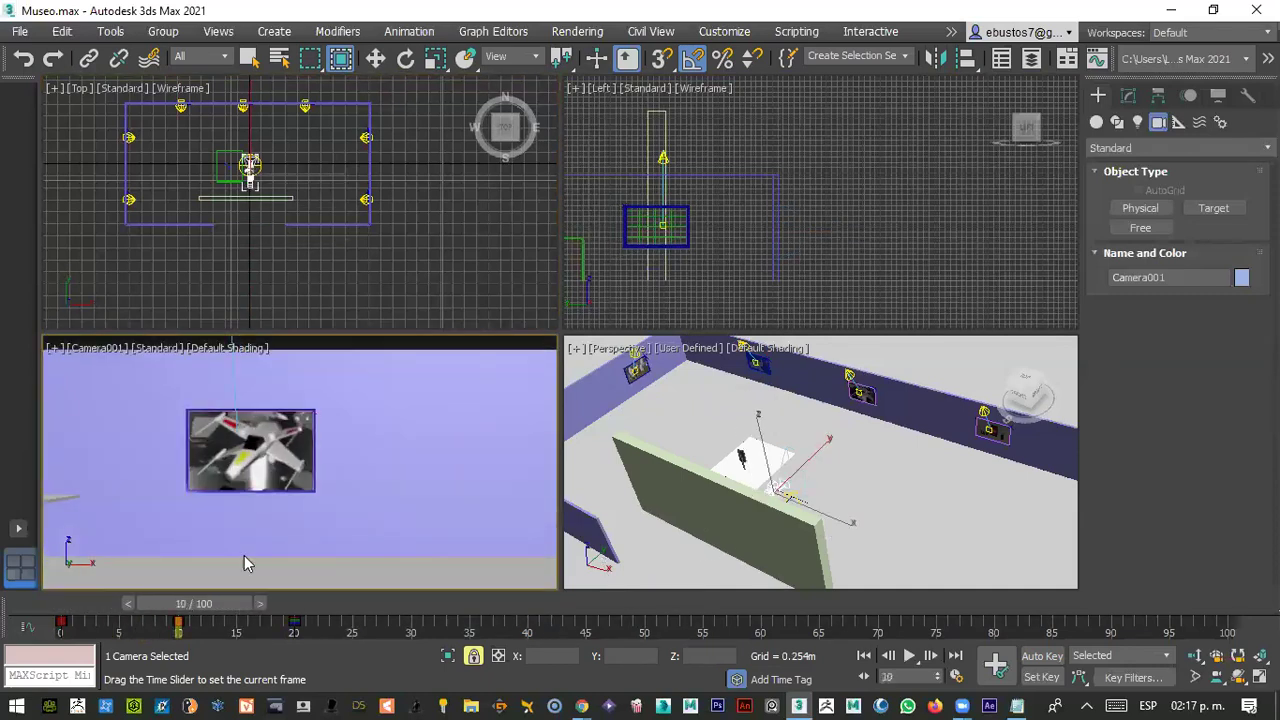
key(w)
right_click(254, 228)
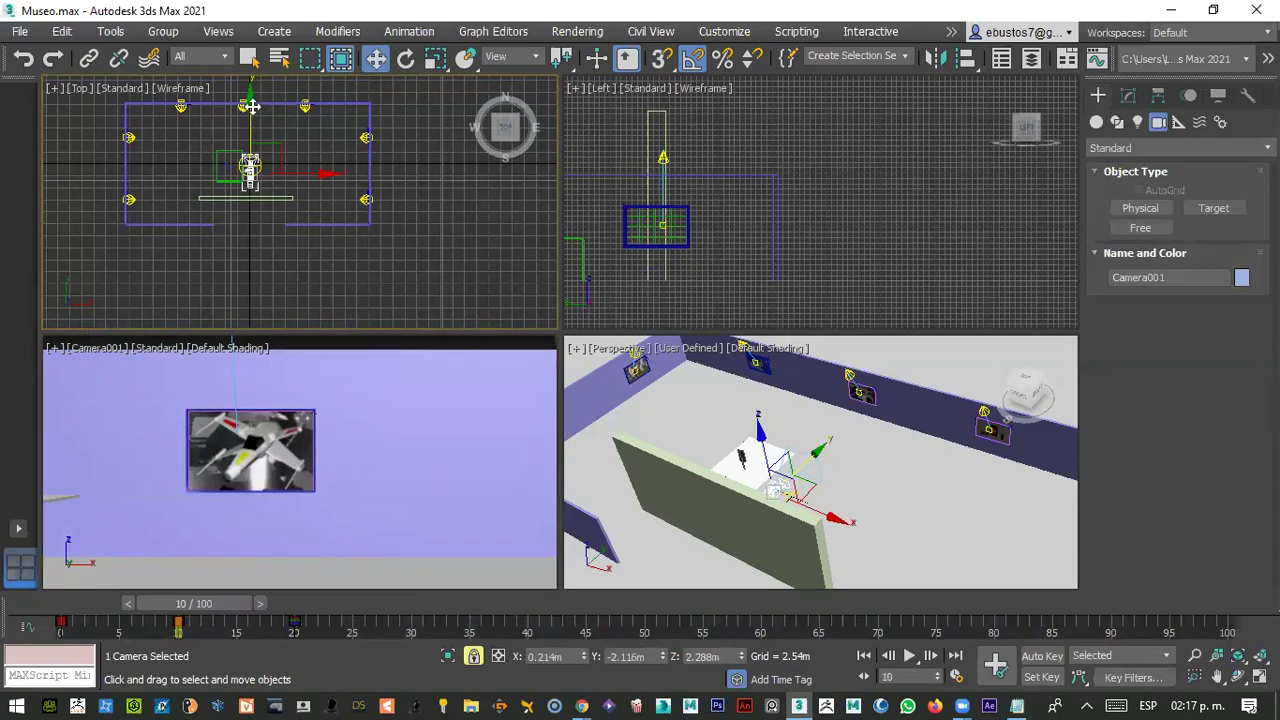
right_click(695, 543)
key(n)
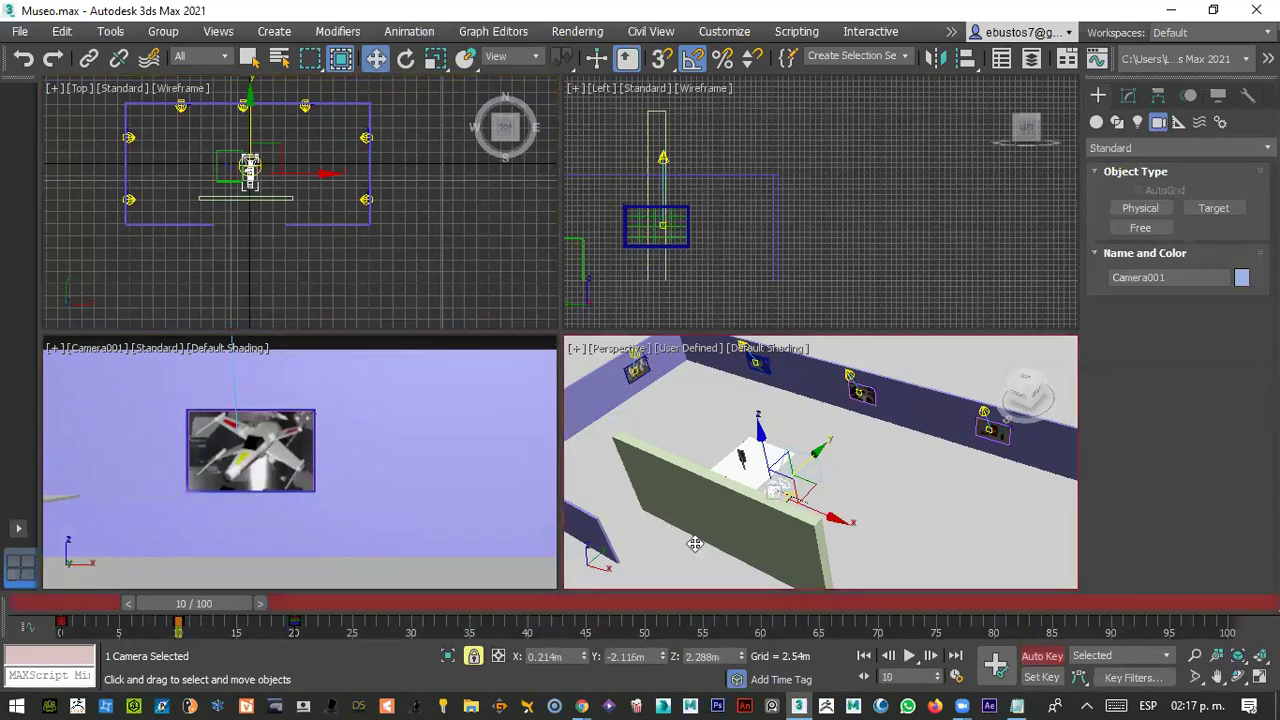
drag(254, 103, 252, 177)
- Replace the camera's key at frame 20 with one that holds its frame 10 position outside the entrance
drag(229, 610, 349, 613)
key(w)
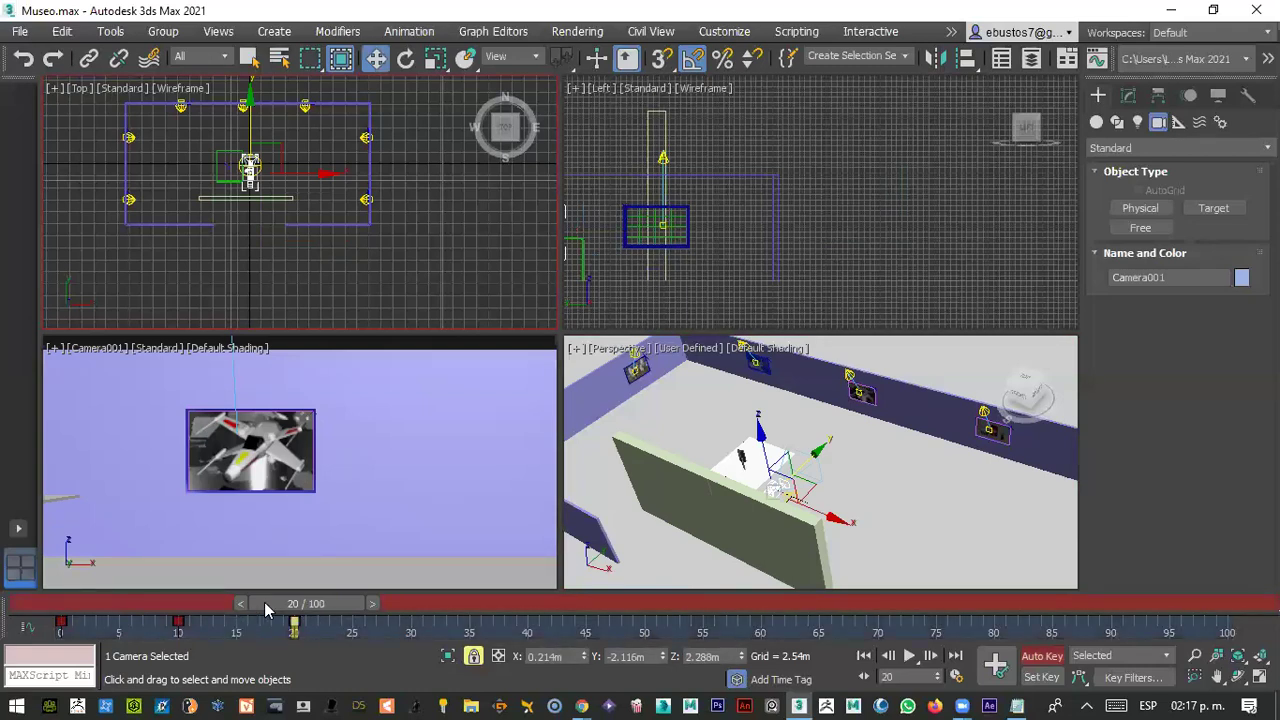
key(ctrl+z)
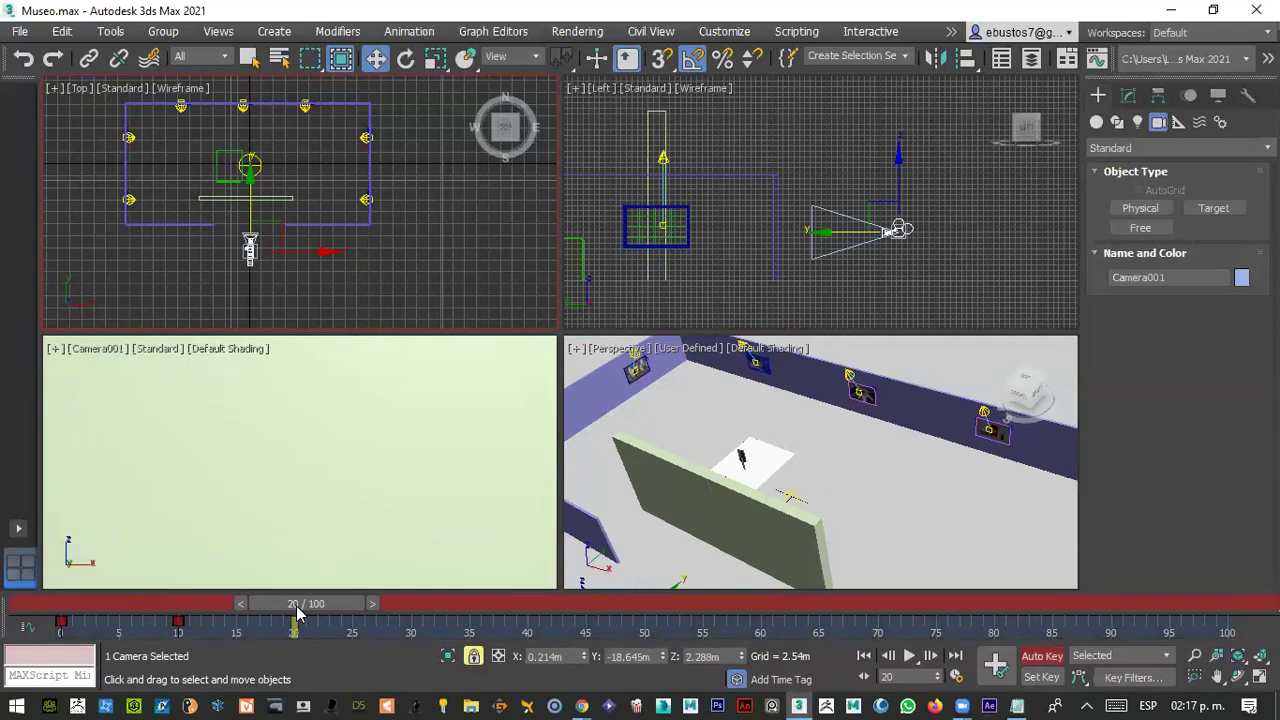
- At frame 25, move the camera forward into the entrance to about Y -12.6 m
drag(309, 604, 364, 604)
key(w)
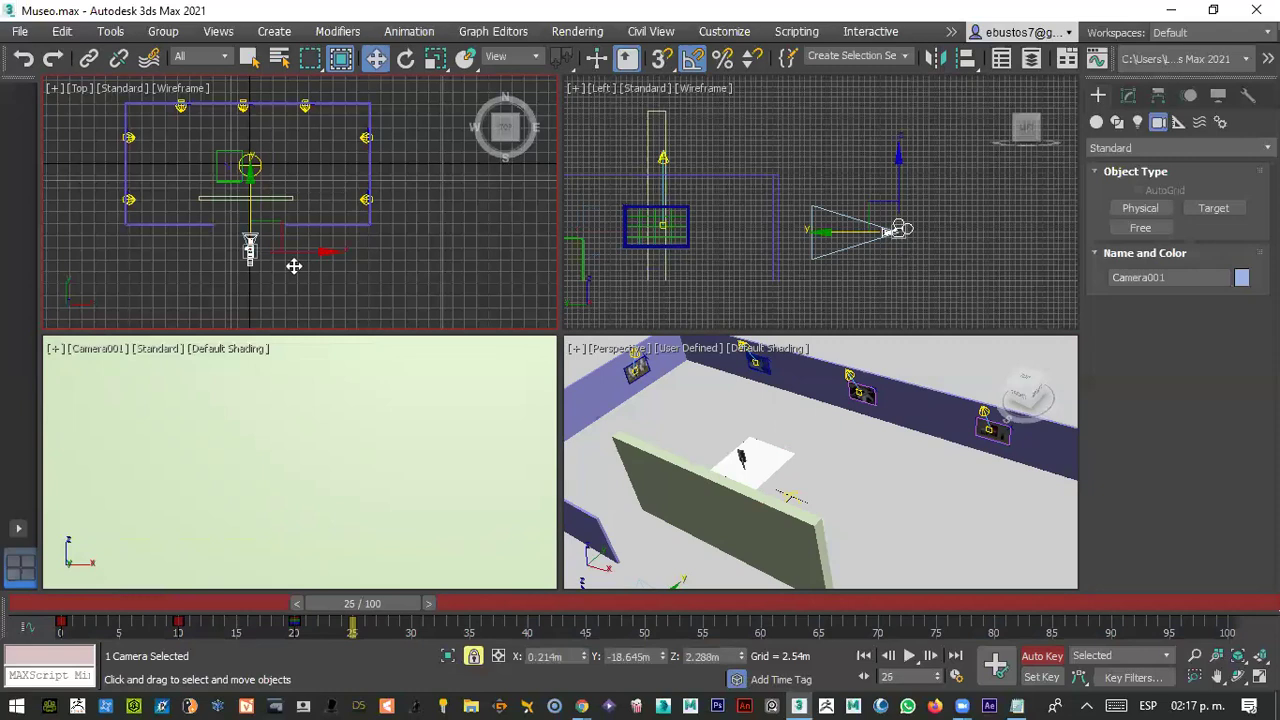
drag(266, 217, 249, 170)
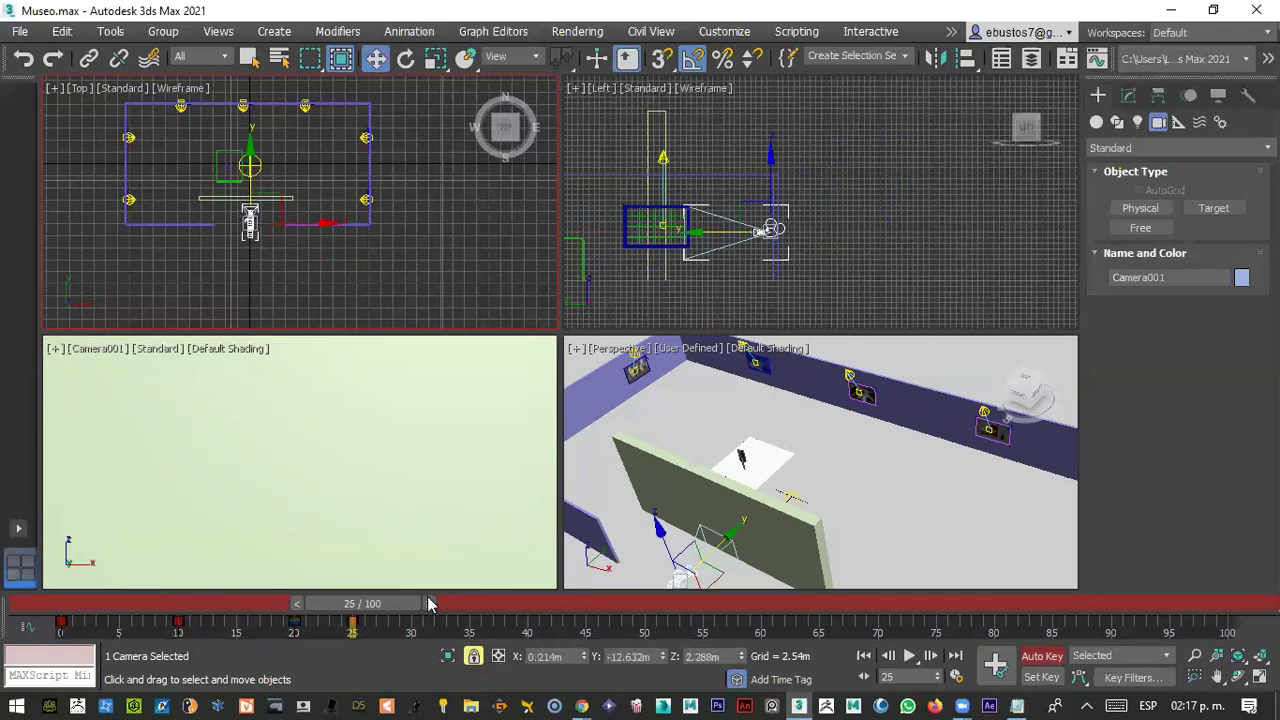
- At frame 30, rotate the camera toward the west wall and move it to about Y -10.2 m
drag(413, 603, 468, 604)
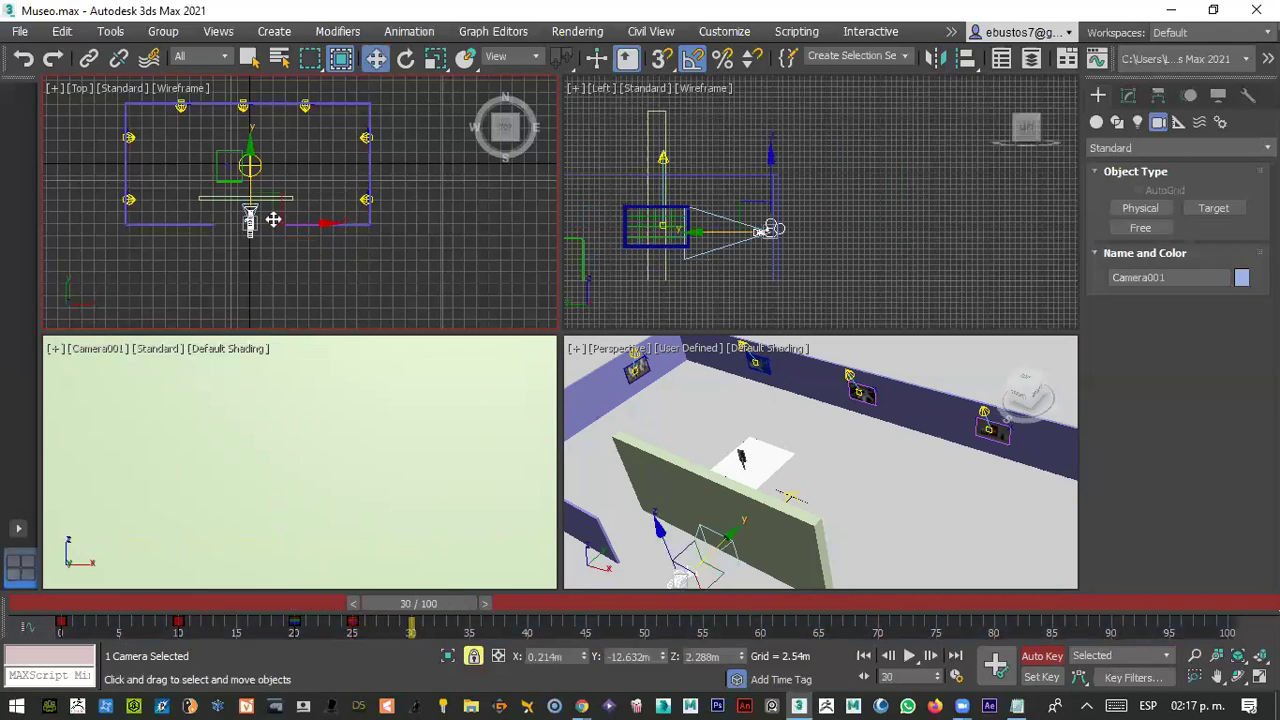
key(e)
drag(294, 180, 255, 185)
key(w)
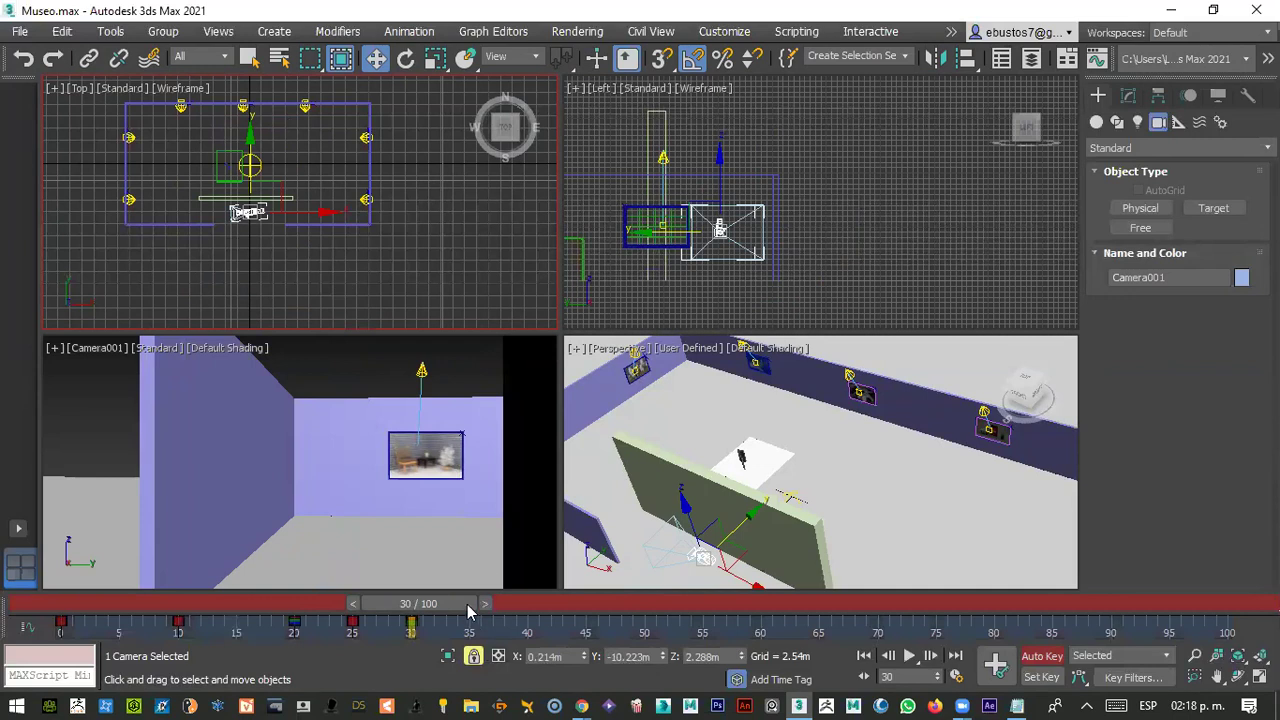
- Move the camera to about X -15.1 m at frame 35, and to about X -18.8 m, Y -6.4 m by the chair picture at frame 40
drag(455, 612, 503, 600)
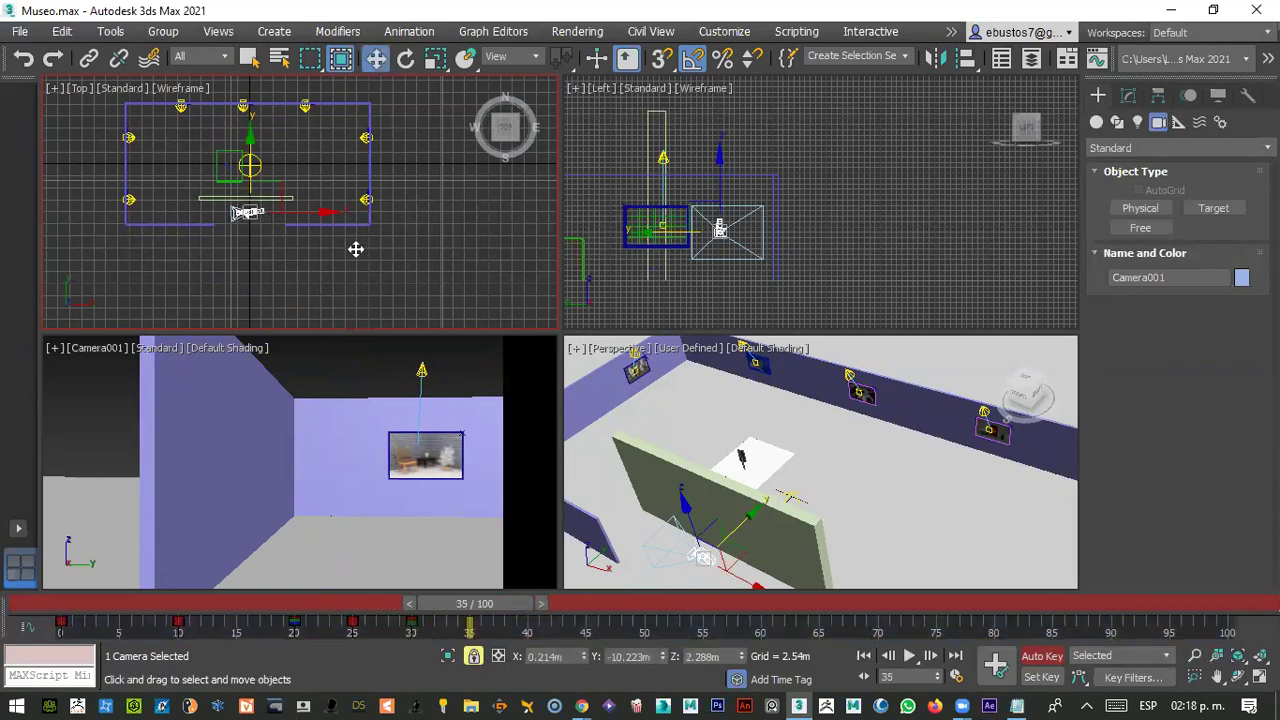
drag(322, 218, 263, 220)
drag(500, 609, 537, 607)
key(w)
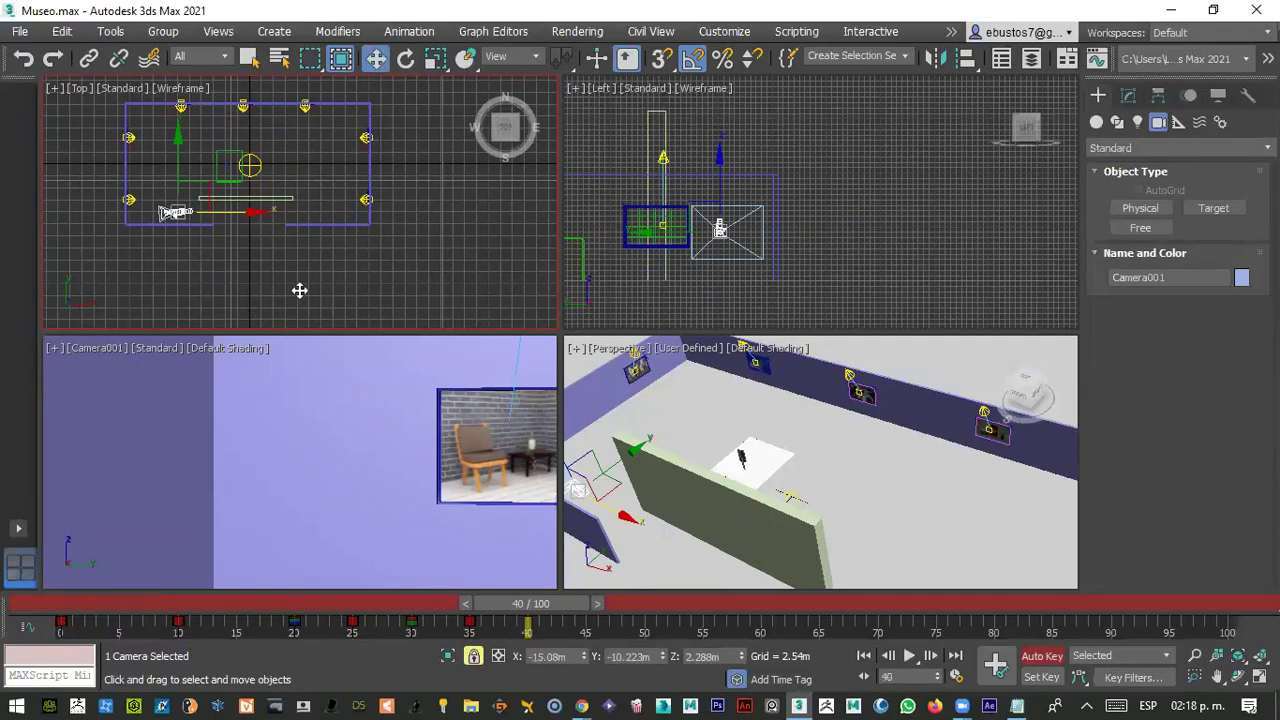
drag(177, 167, 215, 185)
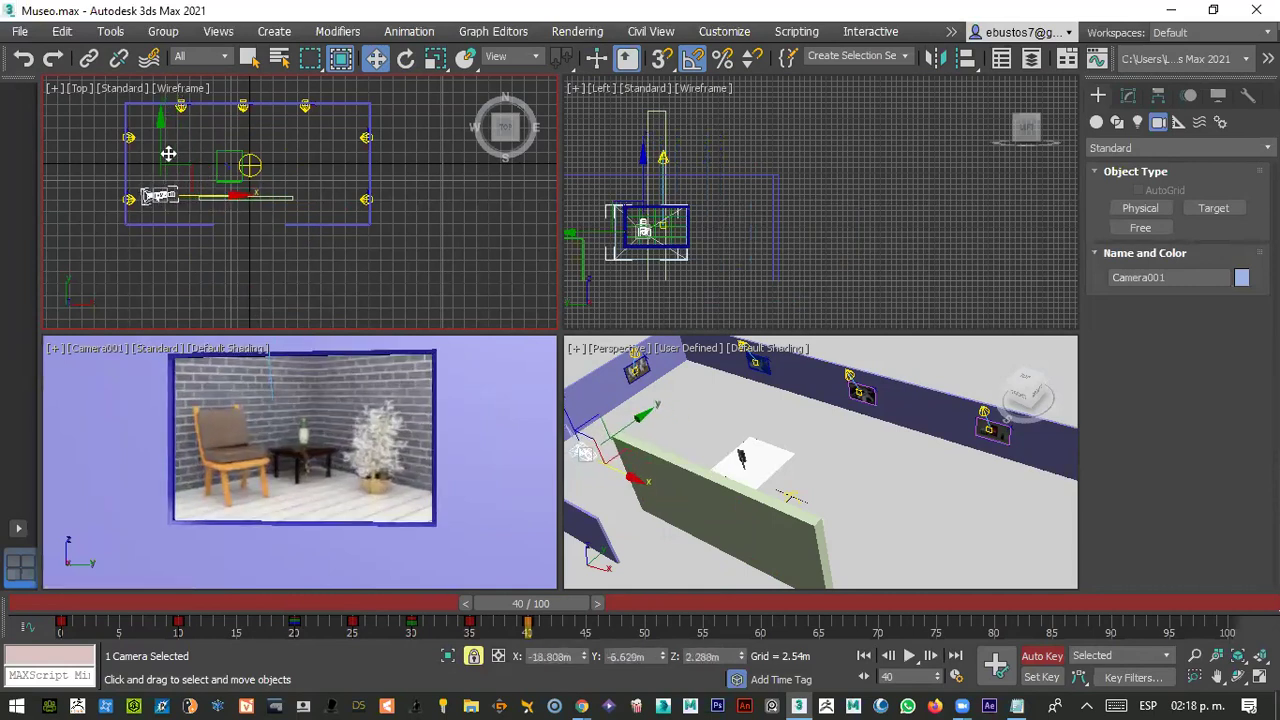
drag(163, 151, 163, 151)
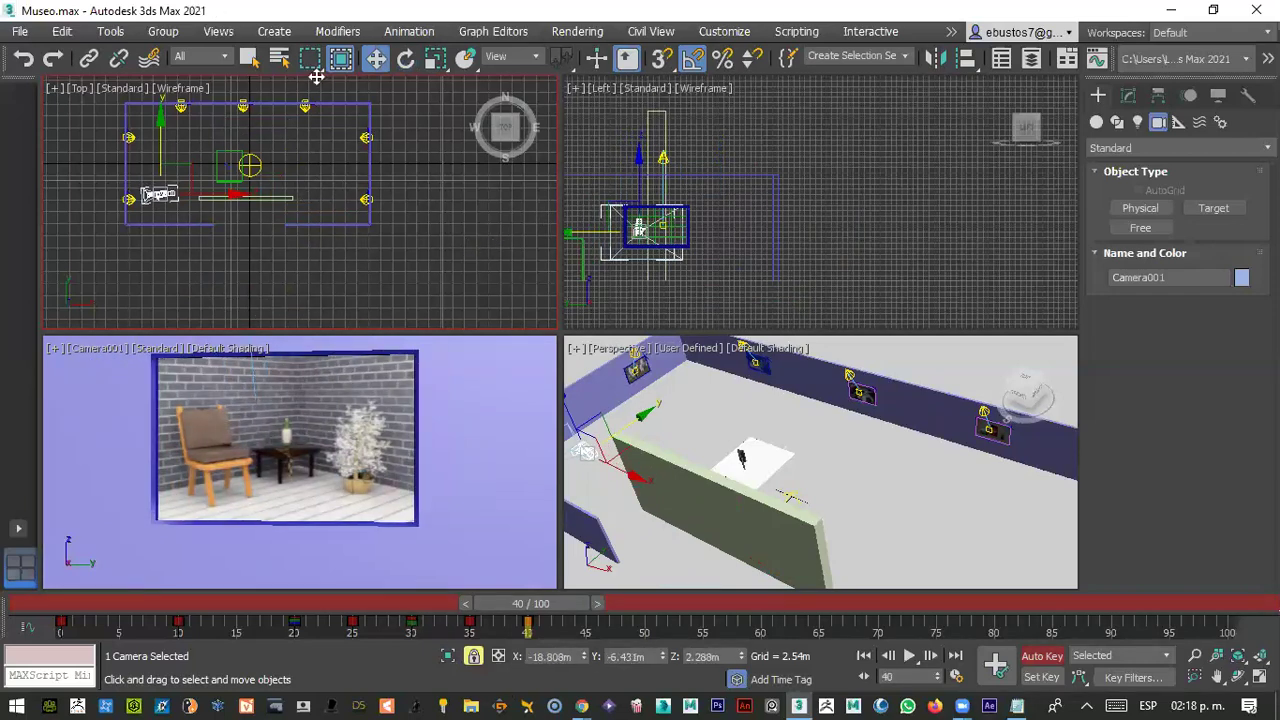
- Set the camera's Z rotation to -90 at frame 40 so it faces the chair picture squarely
click(405, 58)
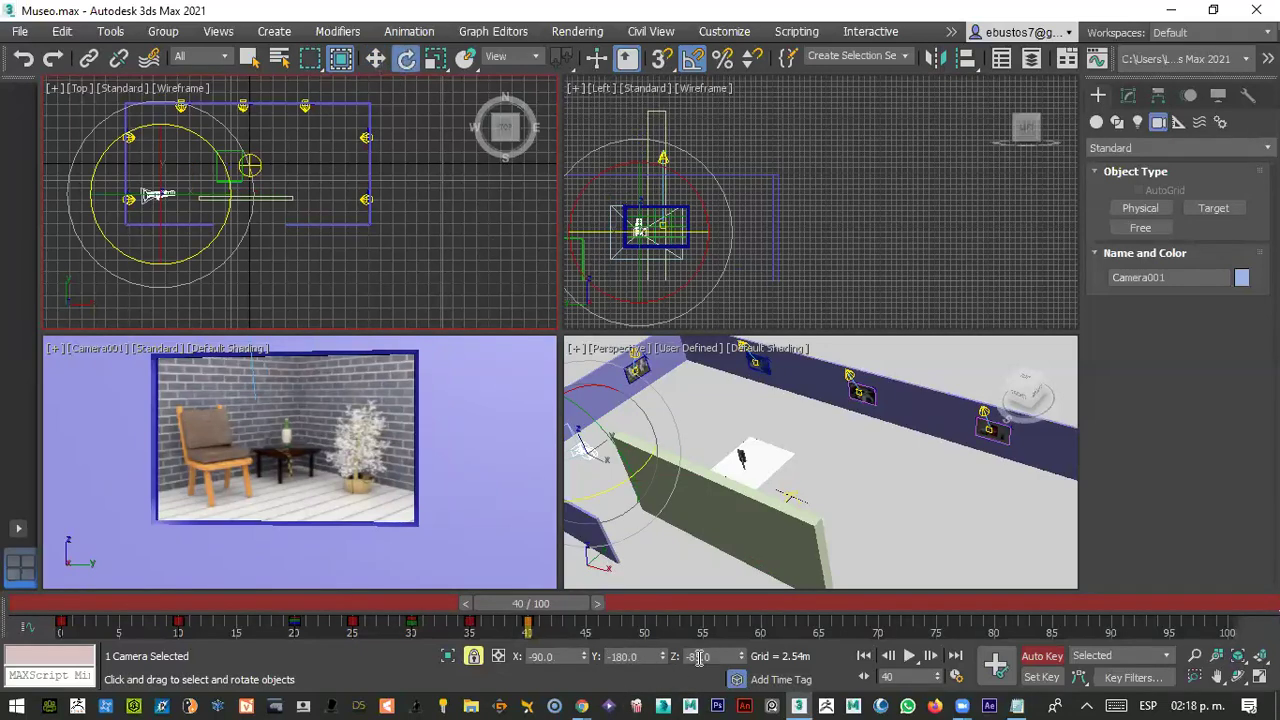
drag(688, 657, 755, 657)
text(-9)
key(Return)
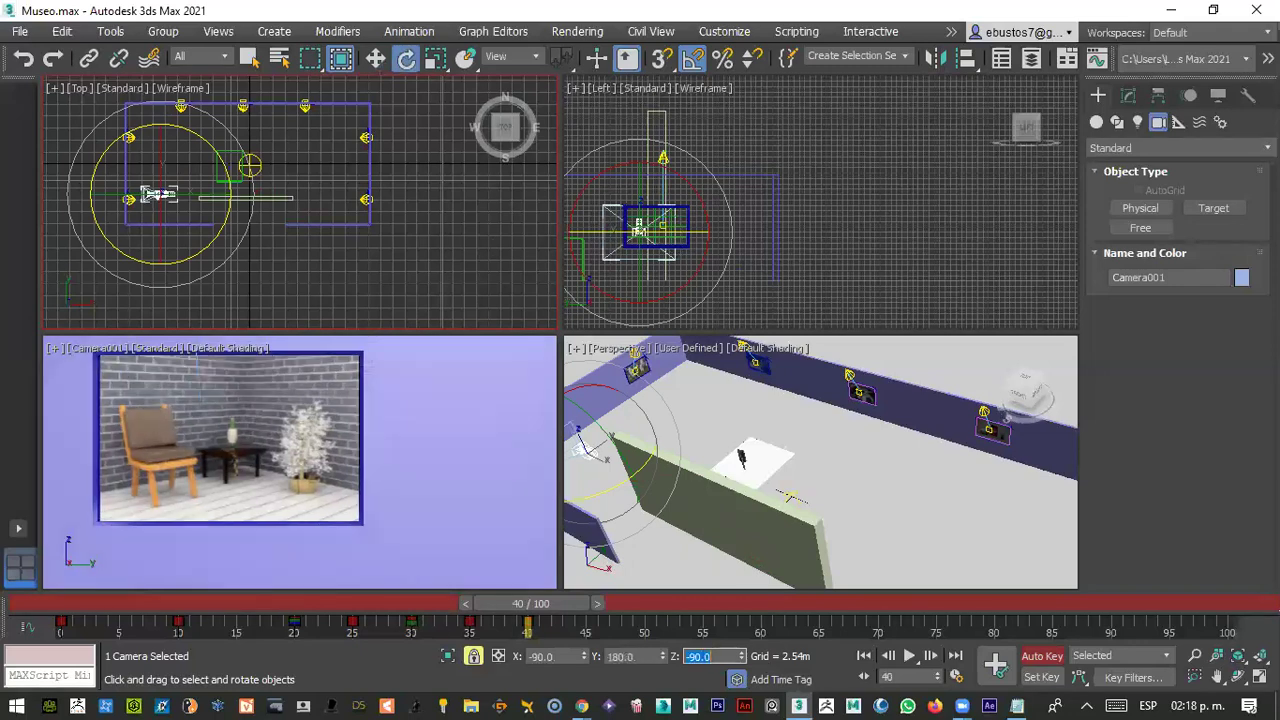
- Set the camera's Z rotation to -90 at frame 35
drag(528, 604, 478, 617)
key(e)
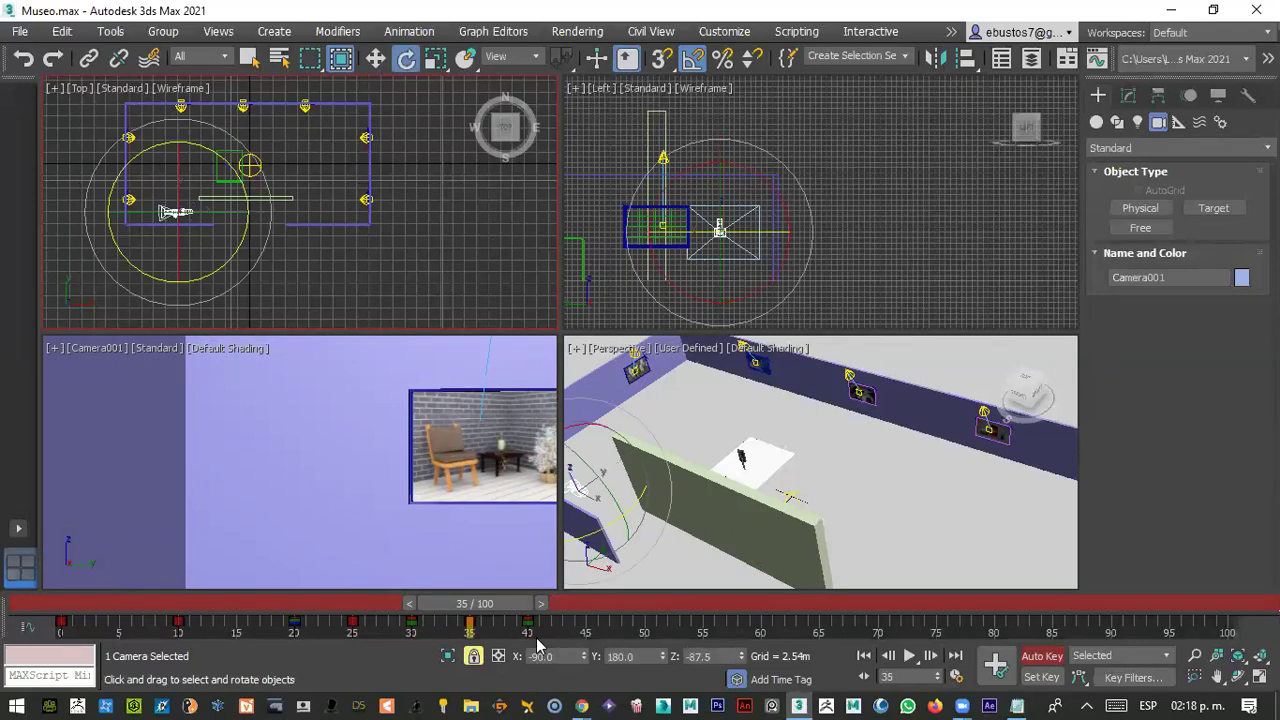
drag(714, 656, 690, 656)
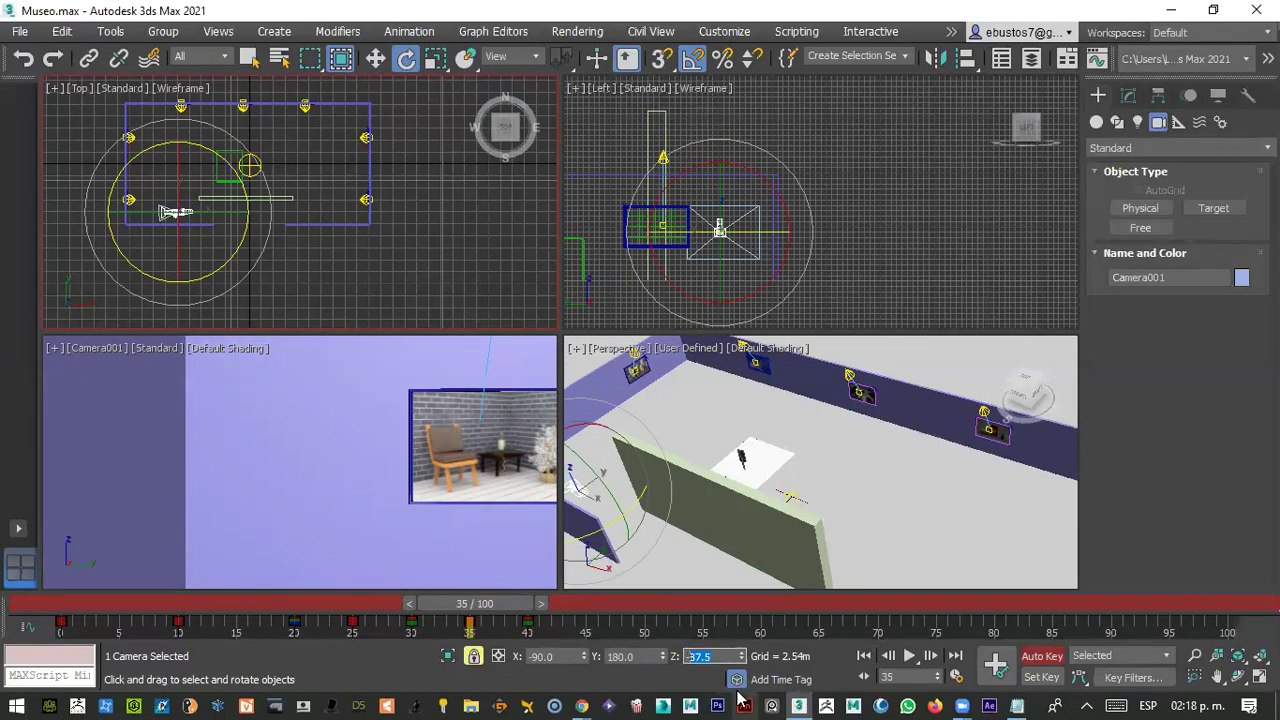
text(-90)
key(Return)
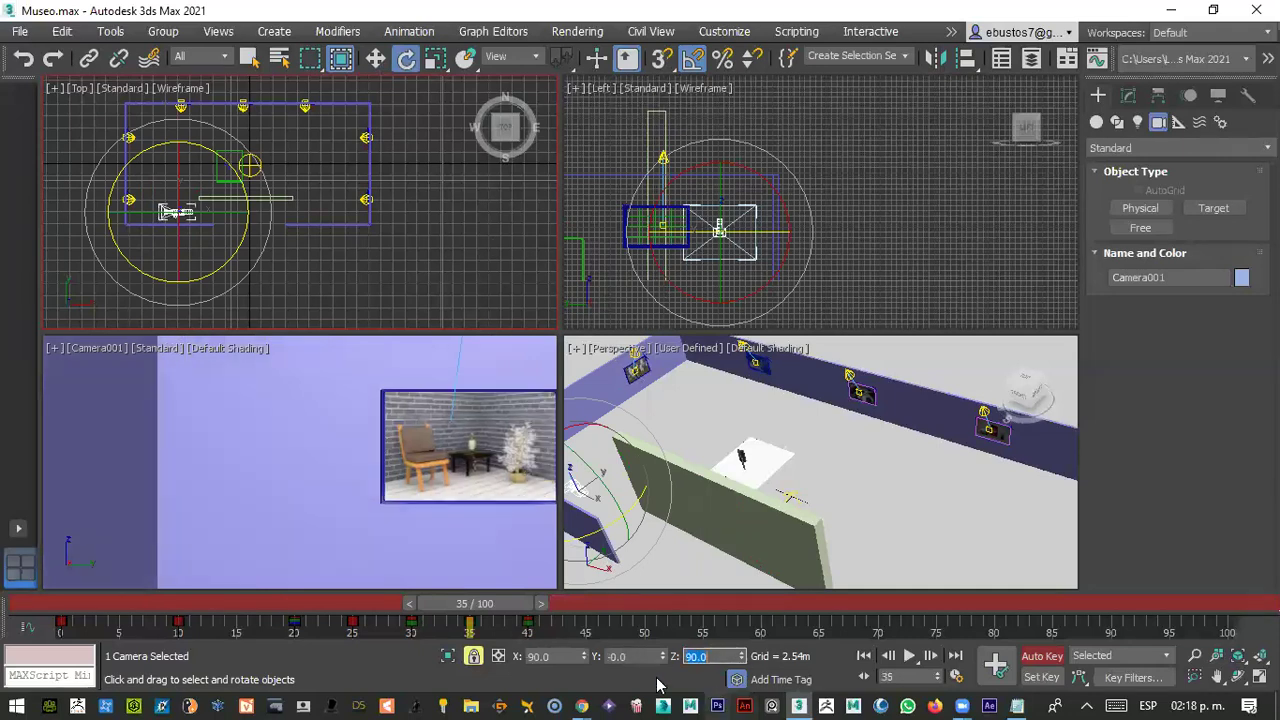
- Set the camera's Z rotation to -90 at frame 30
key(q)
drag(478, 610, 425, 614)
key(e)
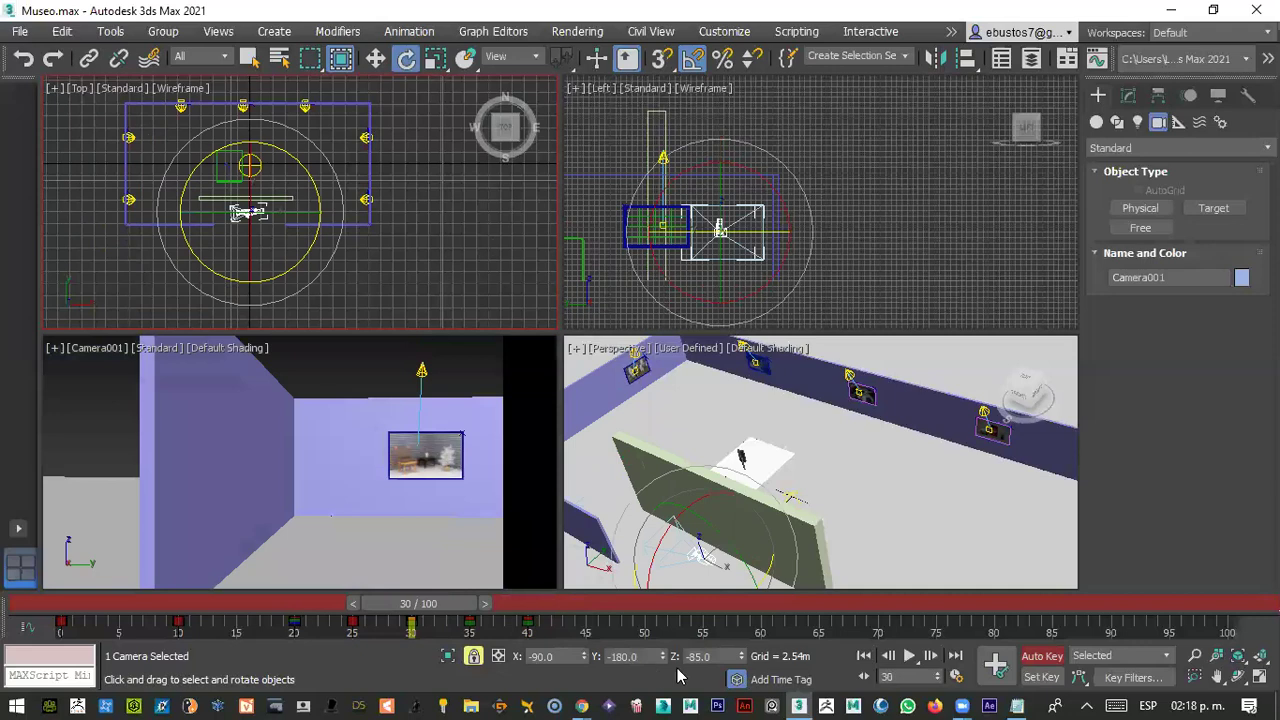
click(708, 656)
drag(708, 656, 693, 657)
text(3)
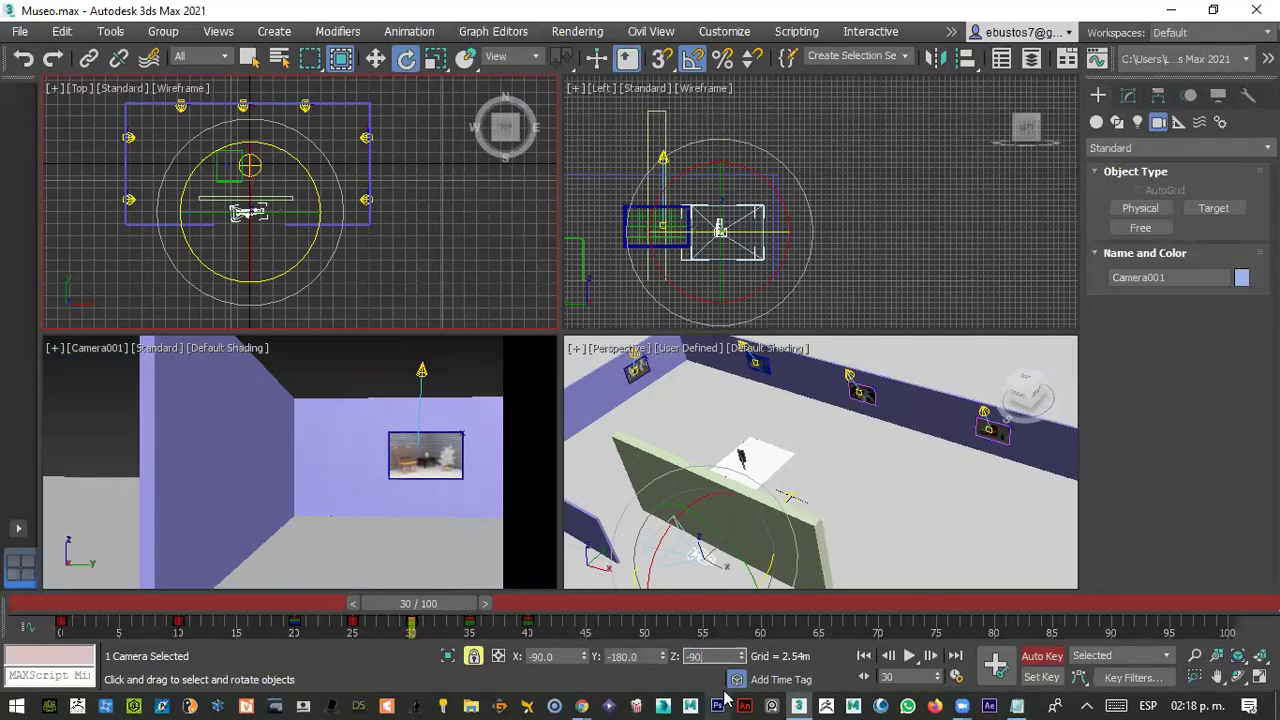
key(Return)
- Add a hold key for the camera at frame 45, and move it to about Y 6.3 m at frame 50, facing the bears picture
drag(428, 606, 591, 618)
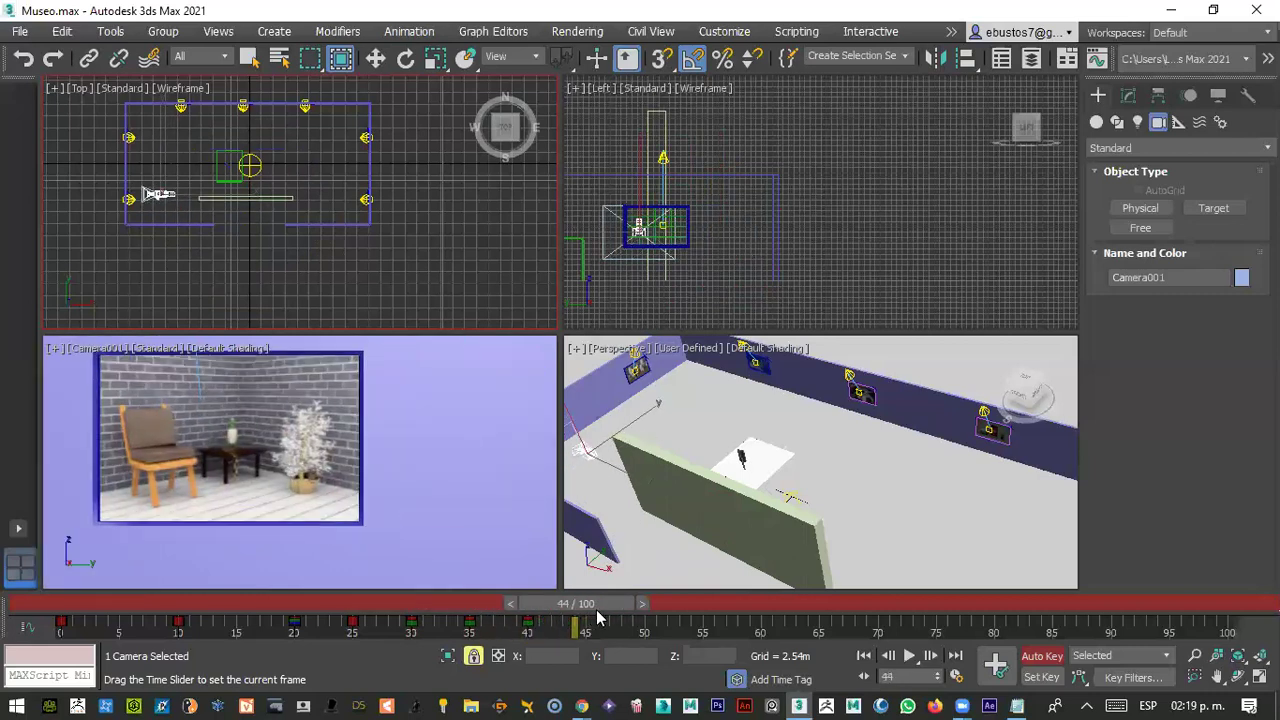
key(e)
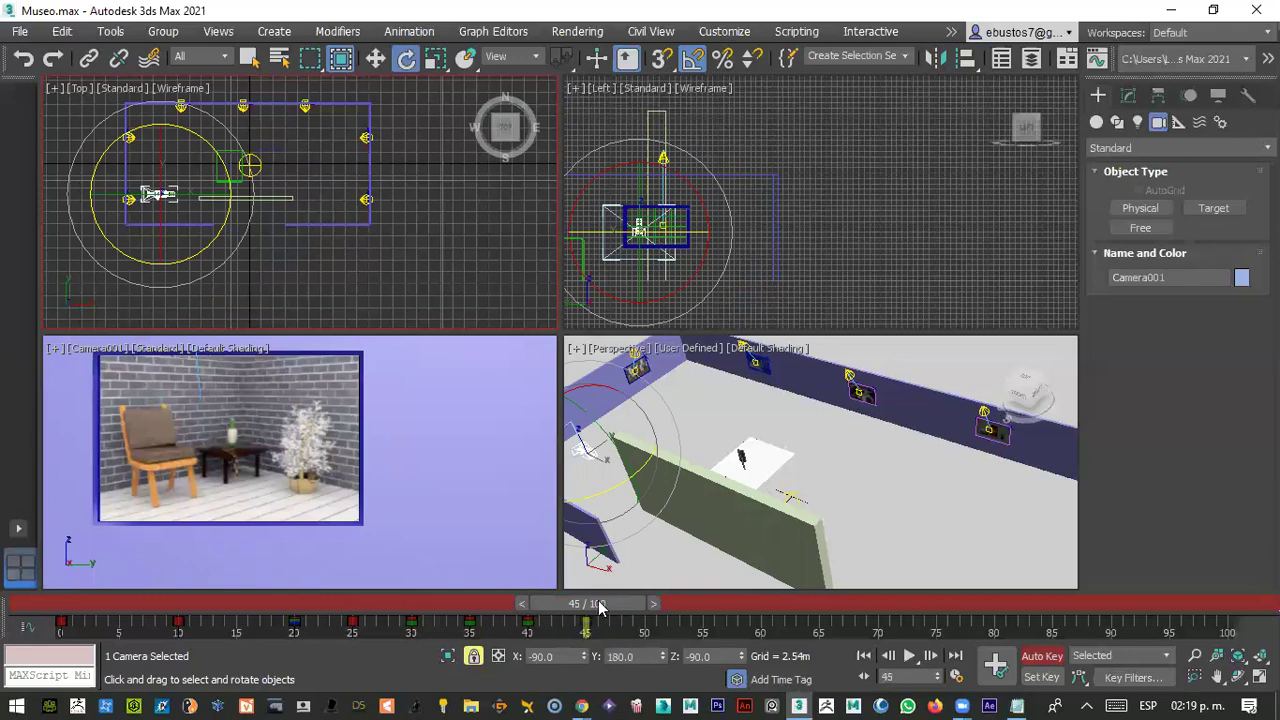
drag(591, 603, 645, 605)
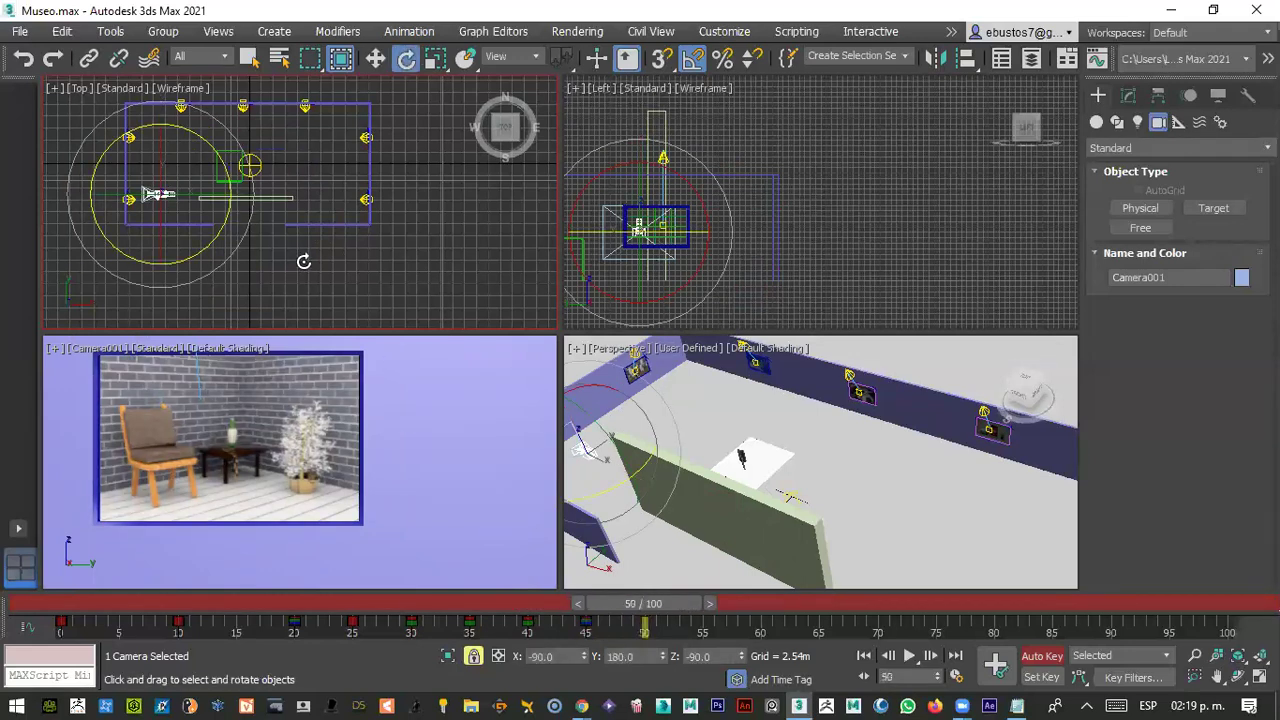
key(w)
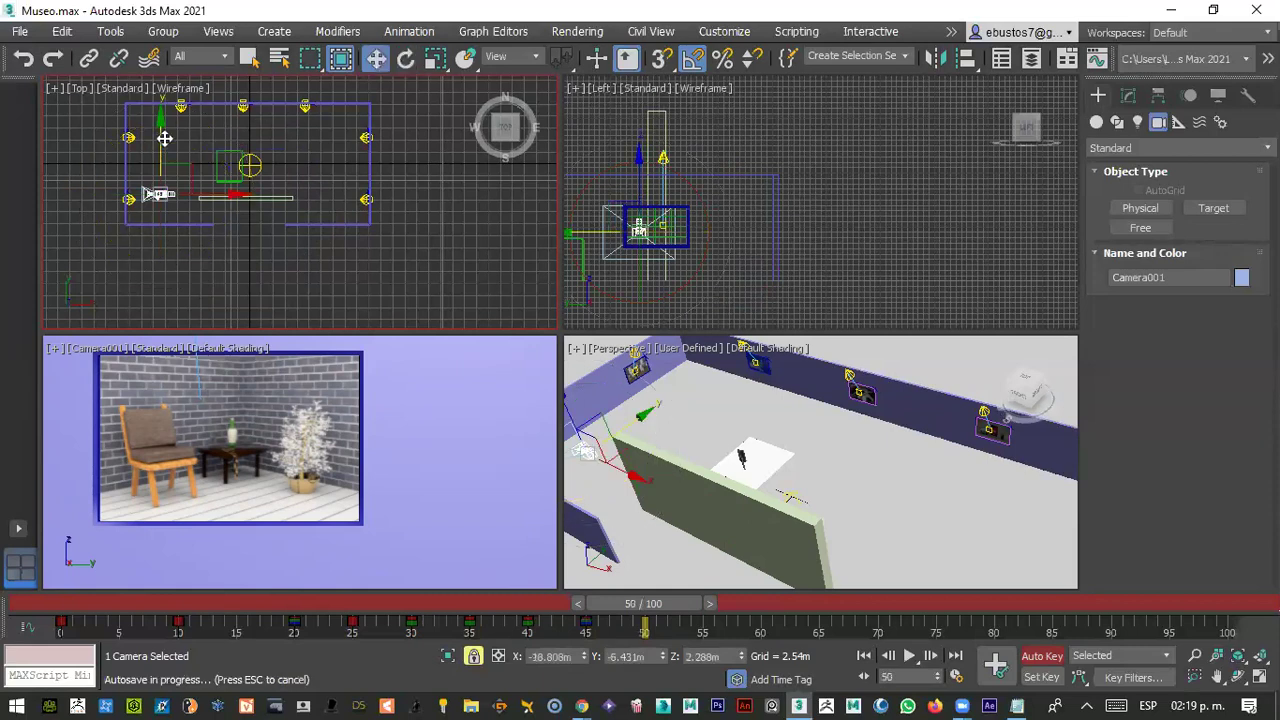
drag(162, 140, 160, 107)
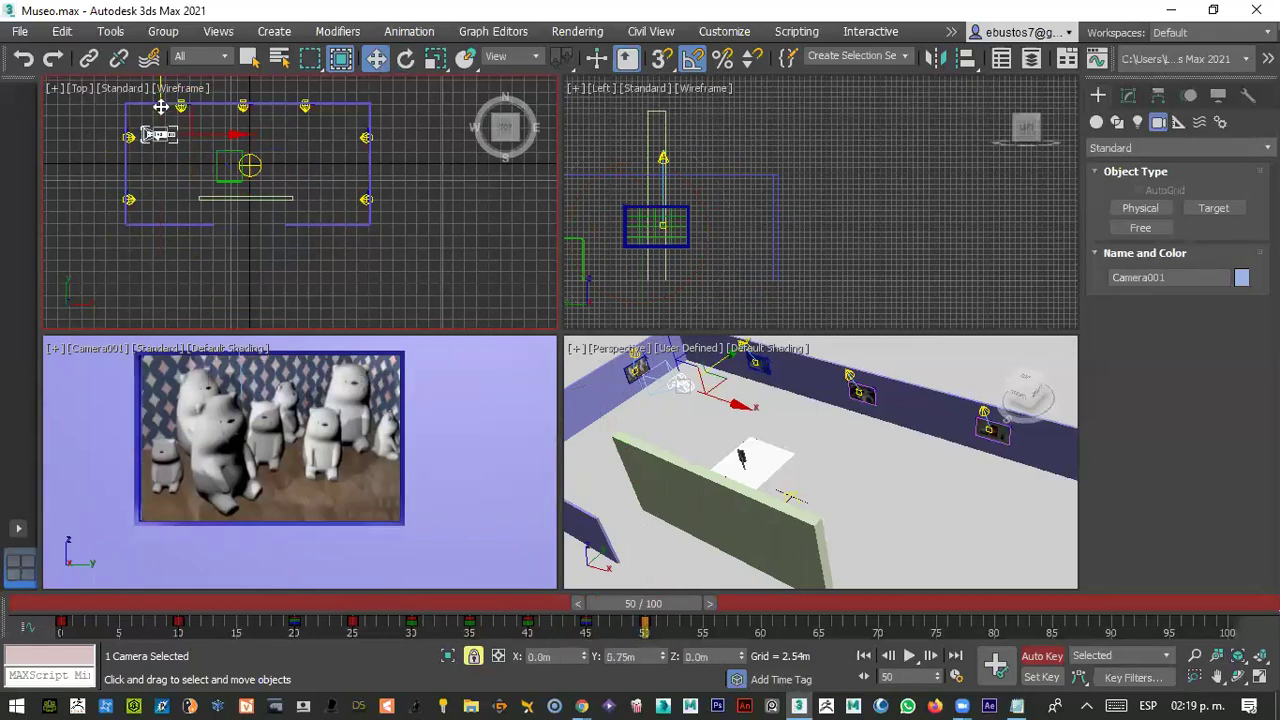
- Hold the camera at frame 55, and at frame 60 rotate it -90° and move it to about X -13.6 m, facing the whale shark picture
drag(670, 606, 727, 608)
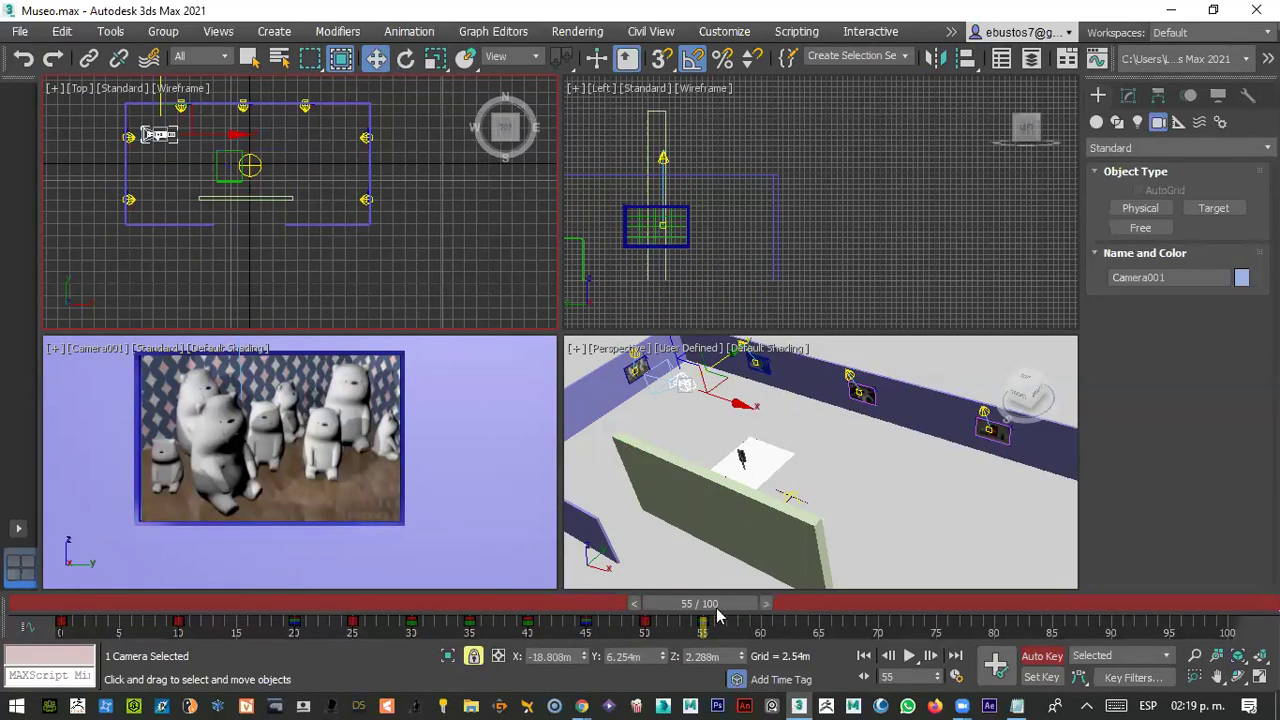
mouse_move(766, 612)
mouse_down()
mouse_move(806, 612)
mouse_move(791, 610)
mouse_up()
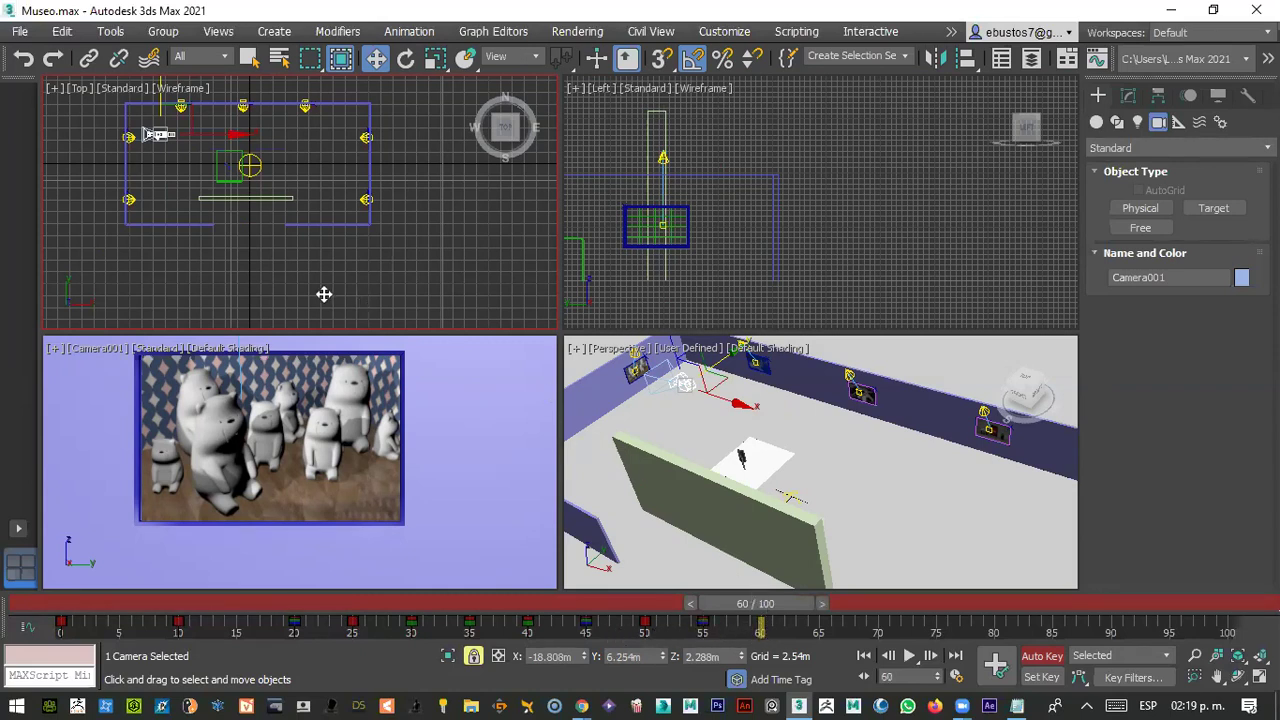
key(e)
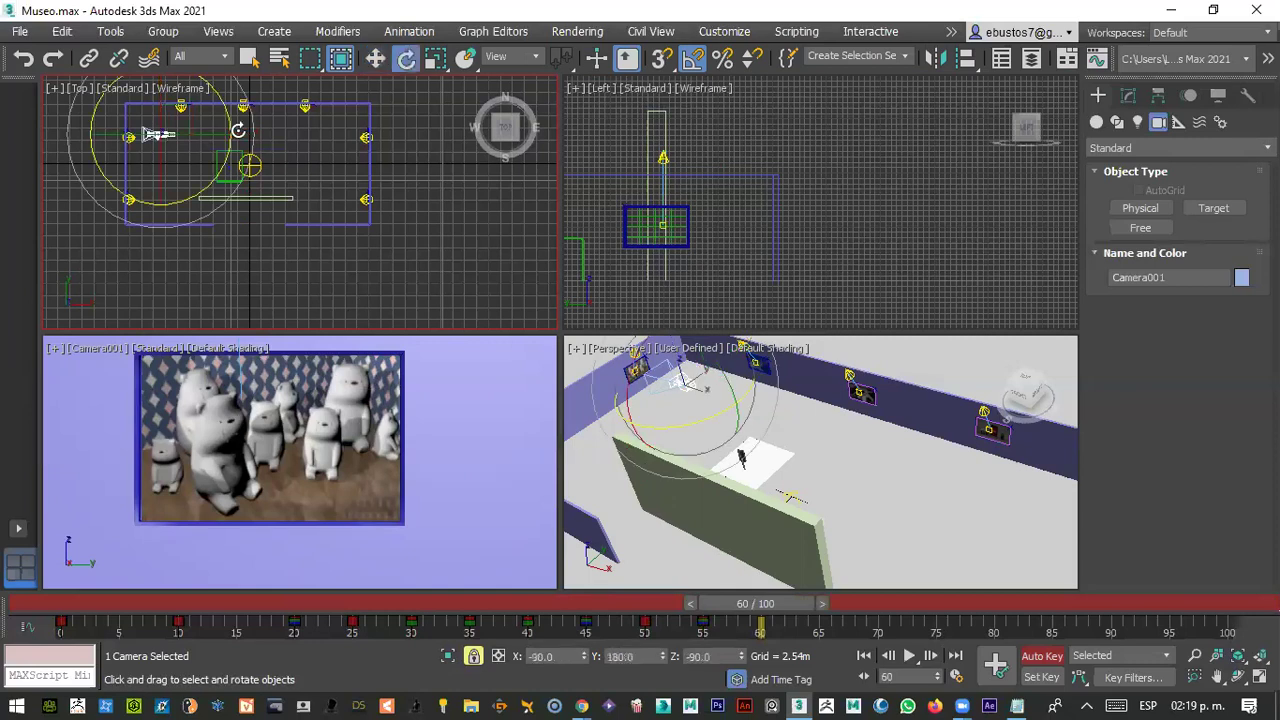
drag(230, 122, 236, 210)
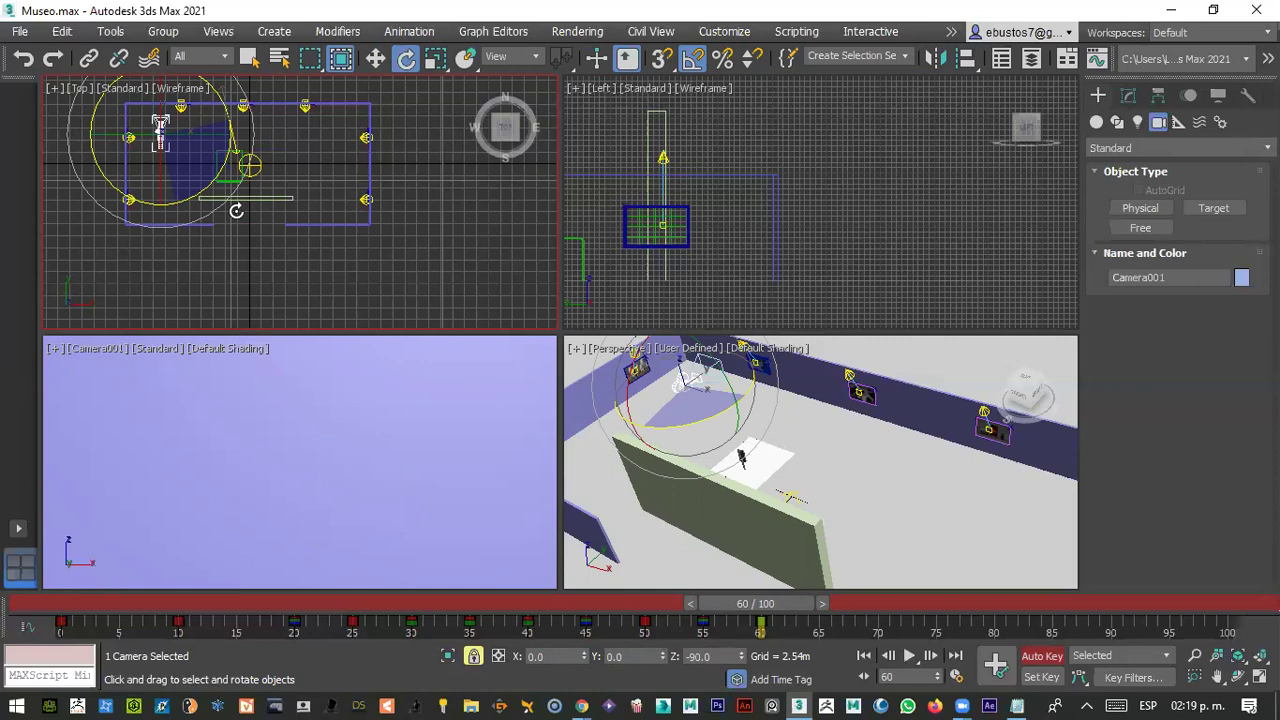
drag(236, 210, 236, 210)
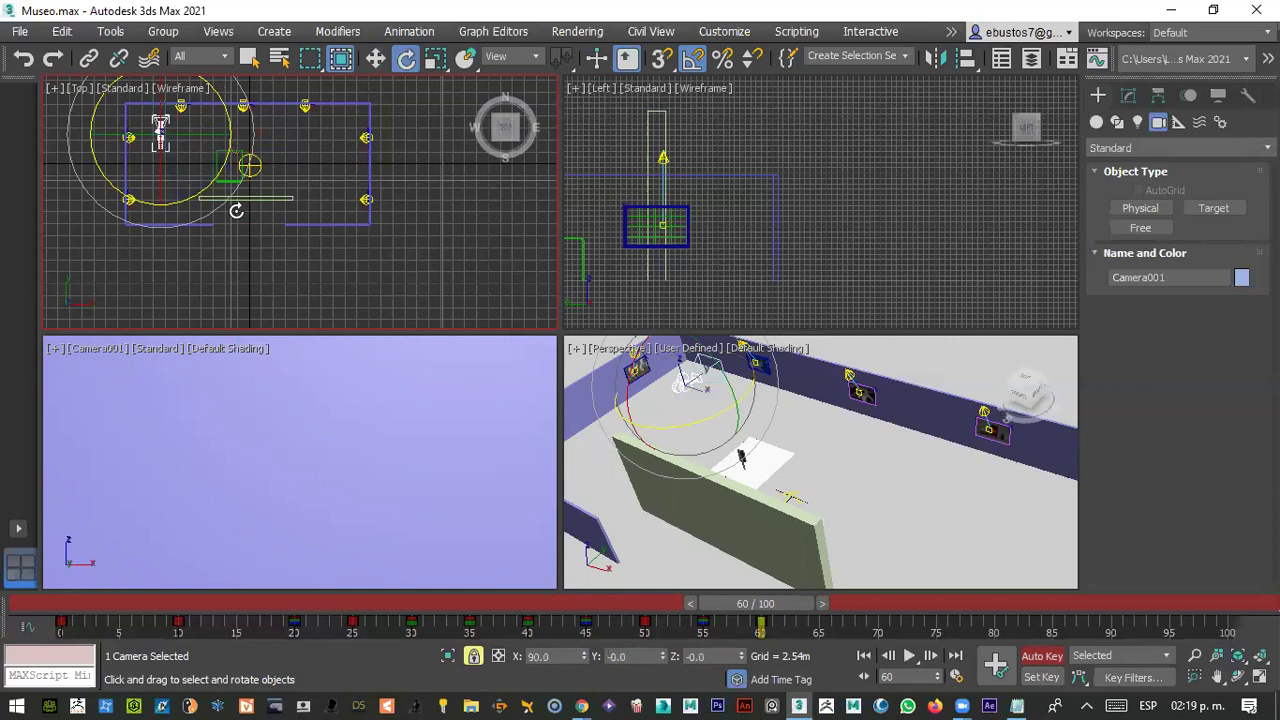
key(w)
drag(213, 140, 237, 138)
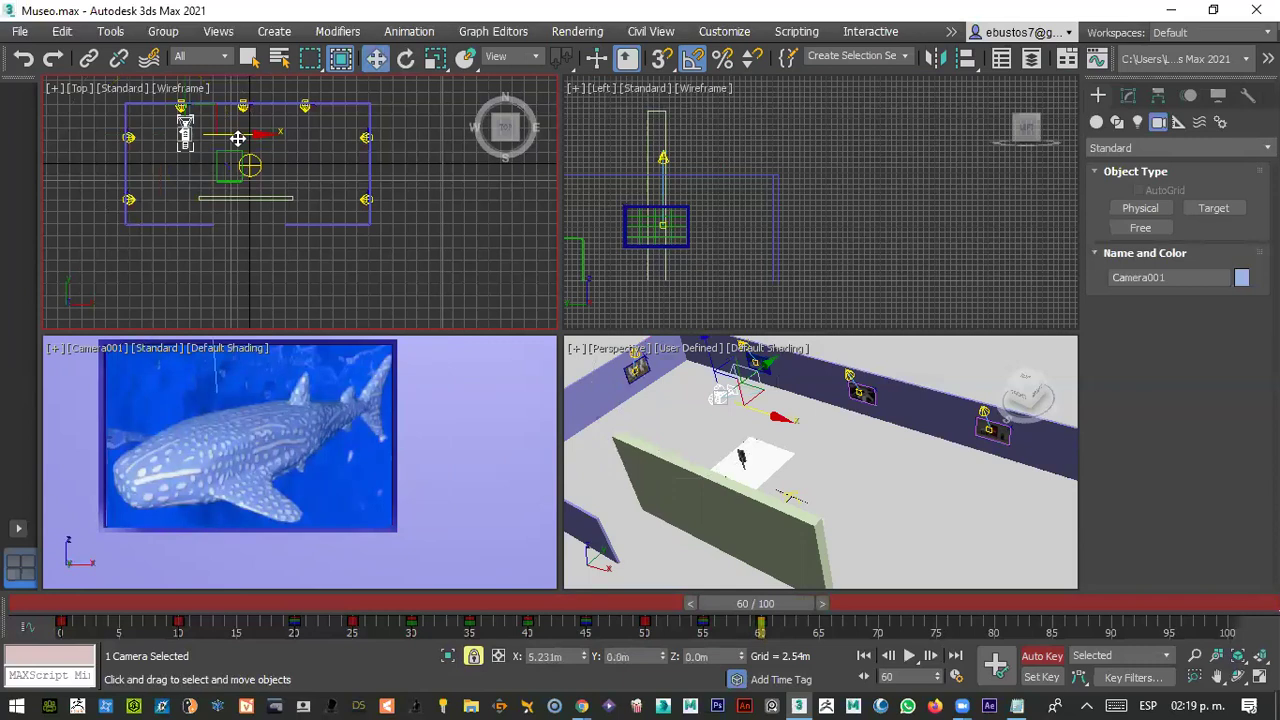
- Hold the camera at frame 65, and move it to about X -0.6 m at frame 70, facing the spaceship picture
drag(784, 606, 830, 608)
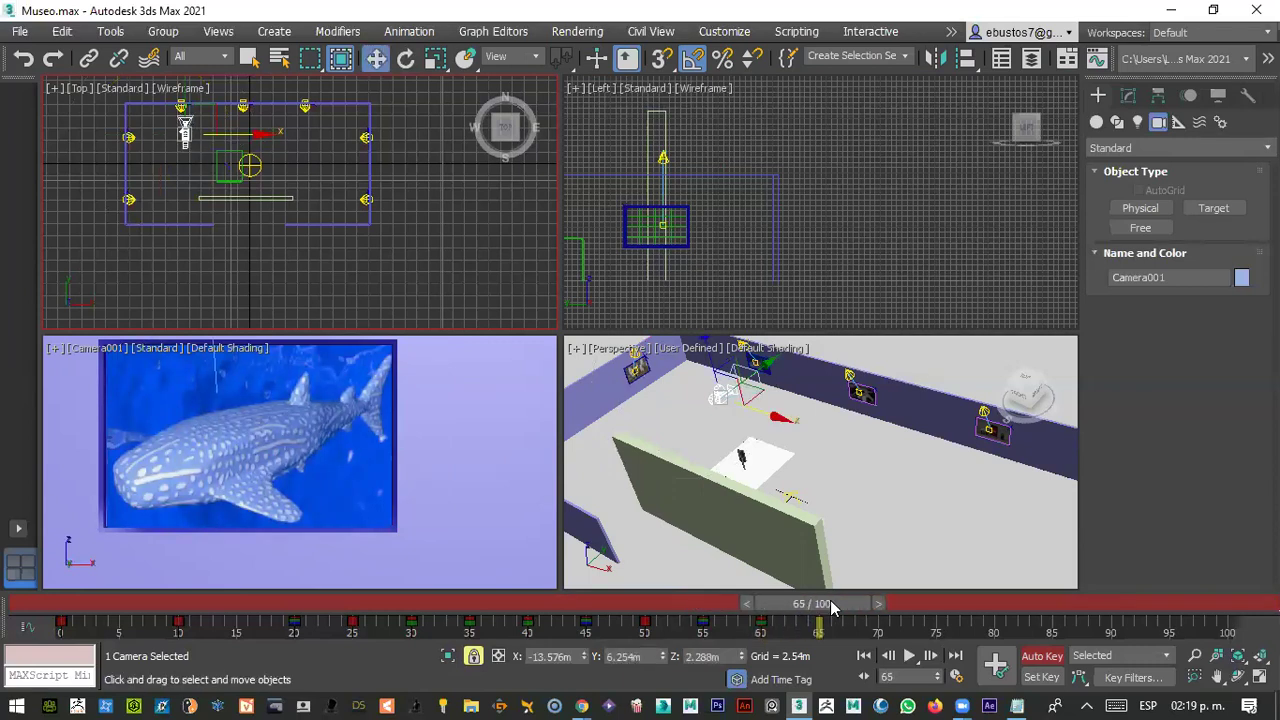
drag(850, 606, 890, 610)
key(w)
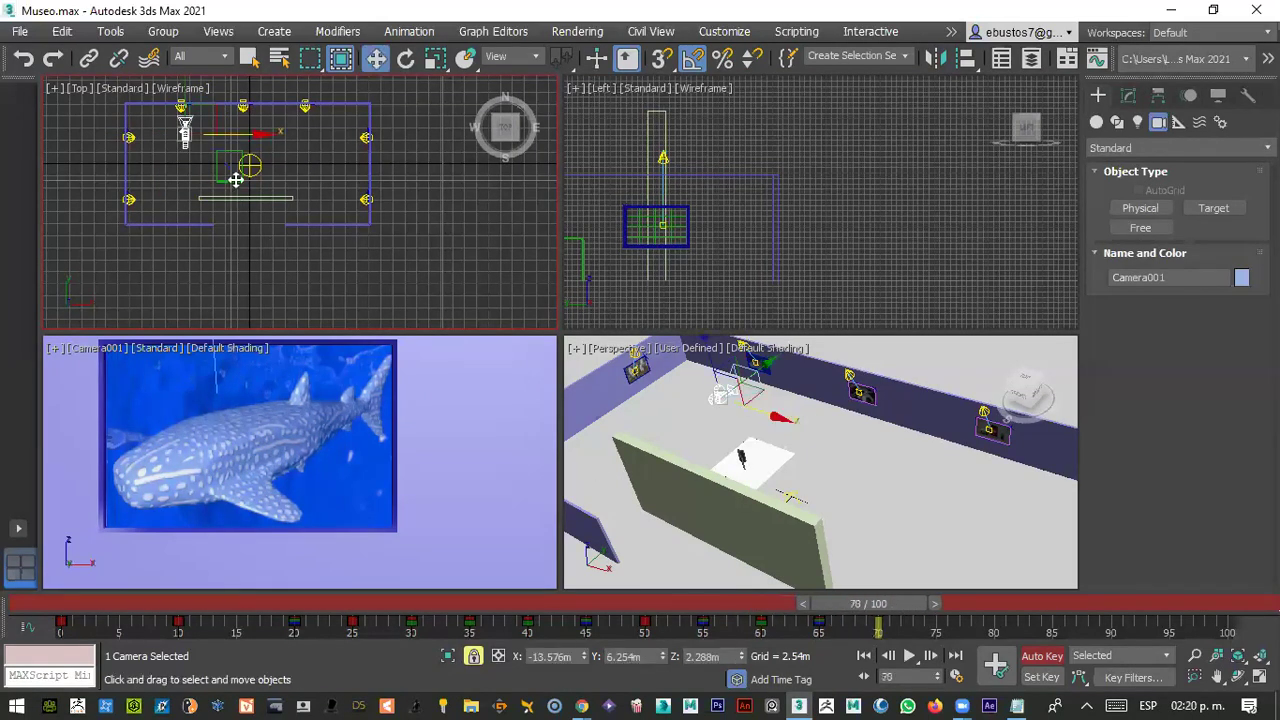
drag(241, 138, 305, 142)
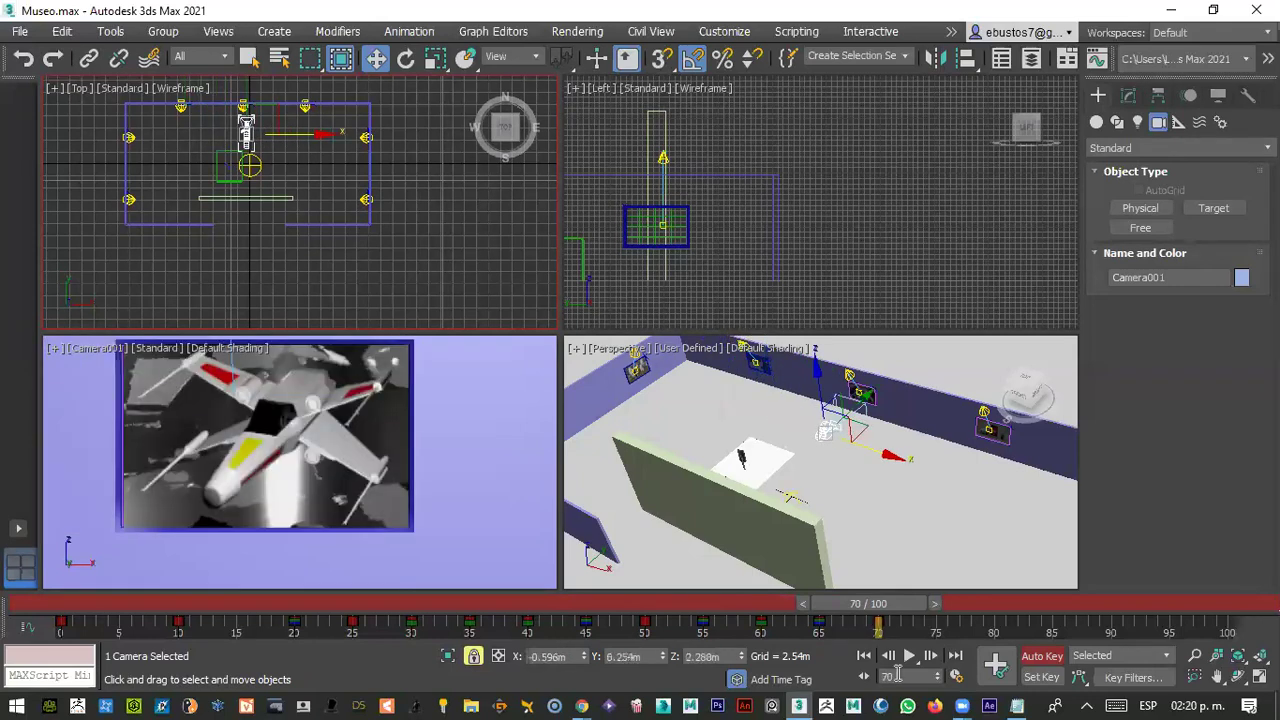
- Hold the camera at frame 75, and move it to about X 12.2 m at frame 80, facing the picture with the red "hello" poster
drag(888, 611, 946, 603)
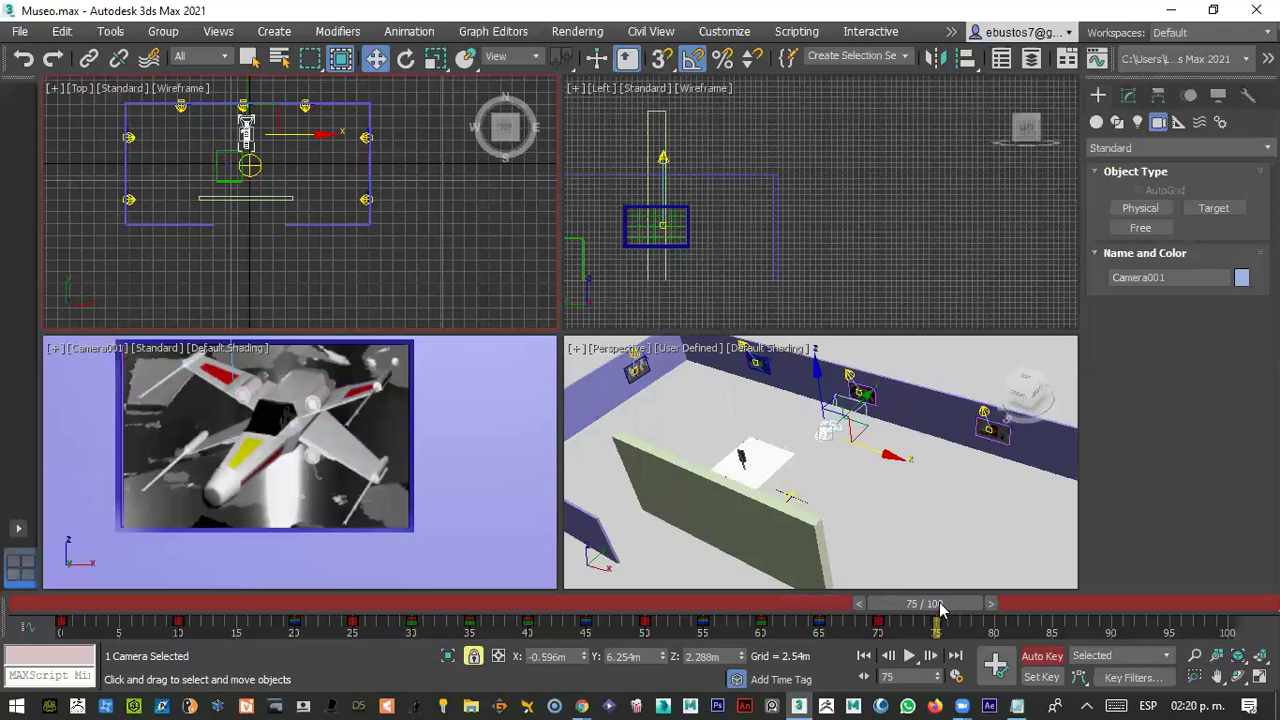
key(q)
drag(957, 609, 1025, 606)
key(w)
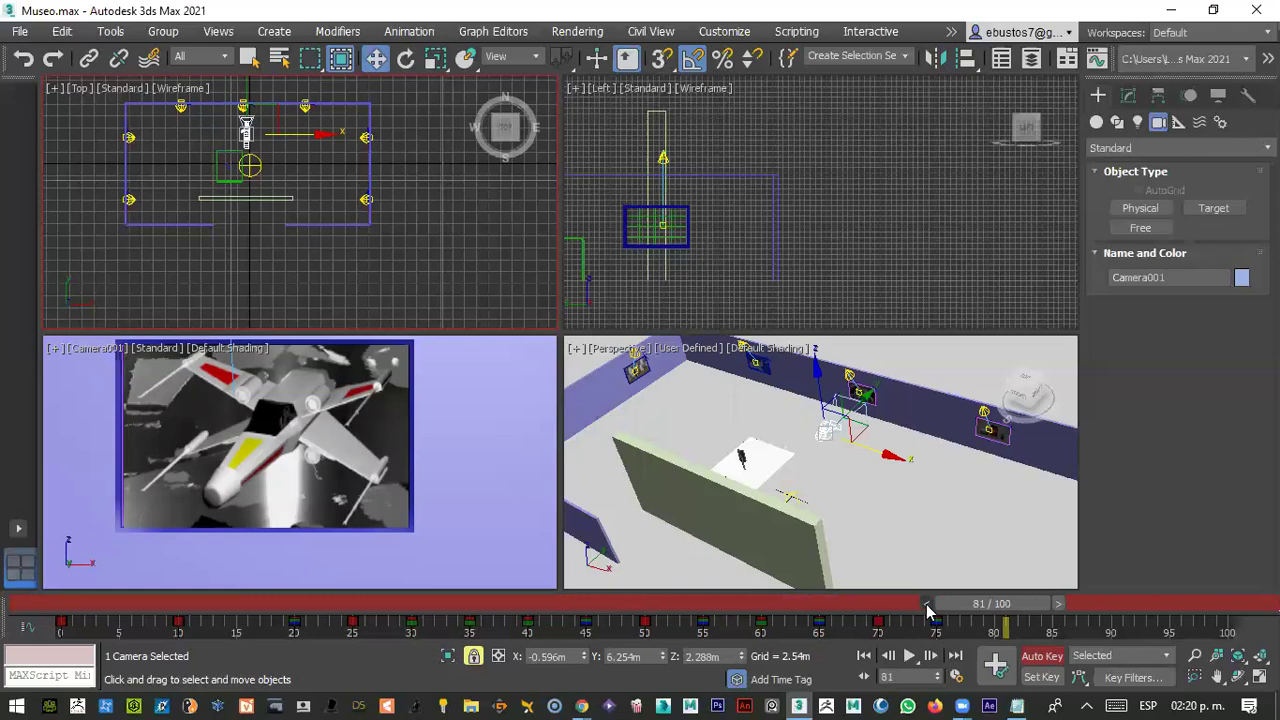
click(925, 604)
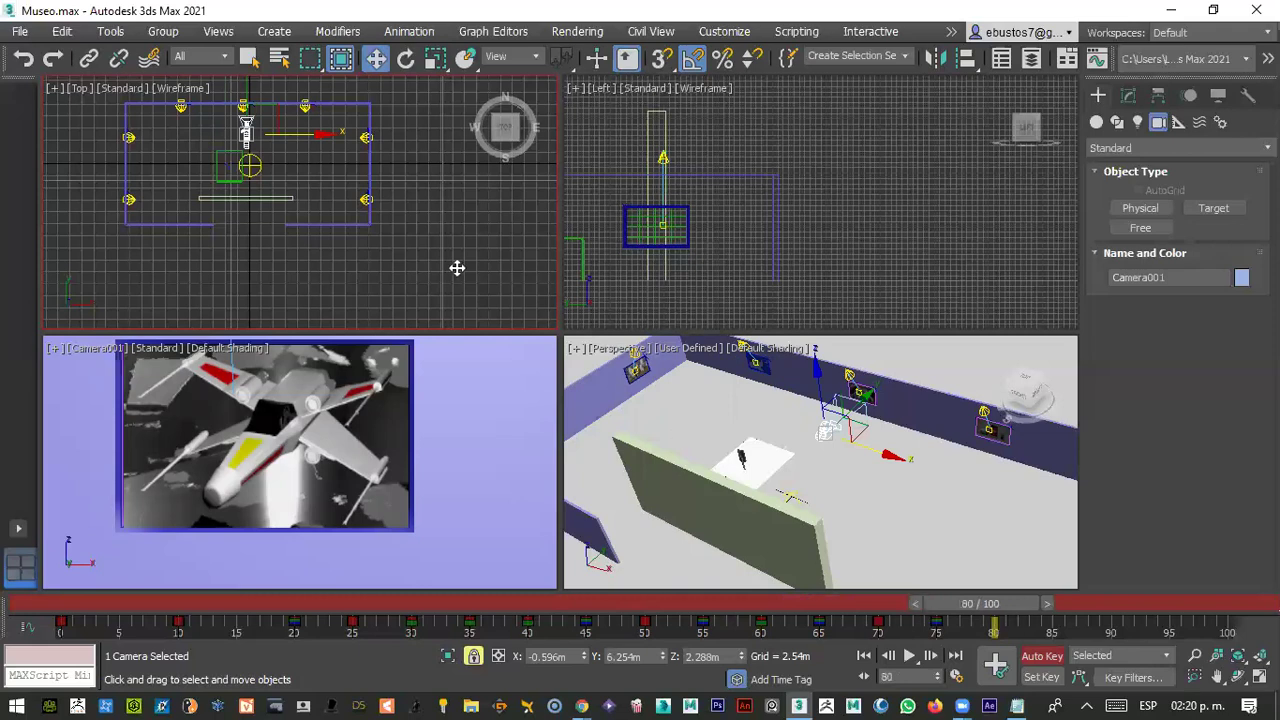
drag(300, 134, 358, 142)
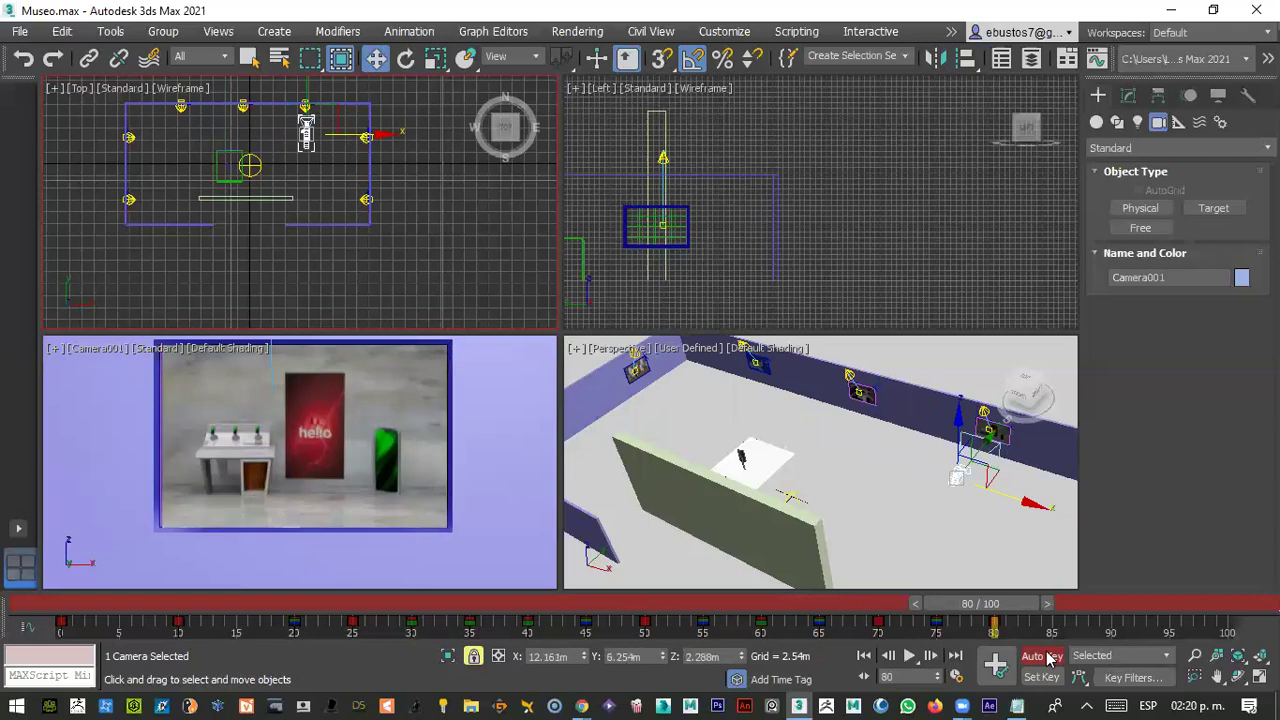
- At frame 85, rotate the camera clockwise to face the east wall squarely and move it to about X 18.9 m by the standing figure picture
drag(1008, 610, 1064, 612)
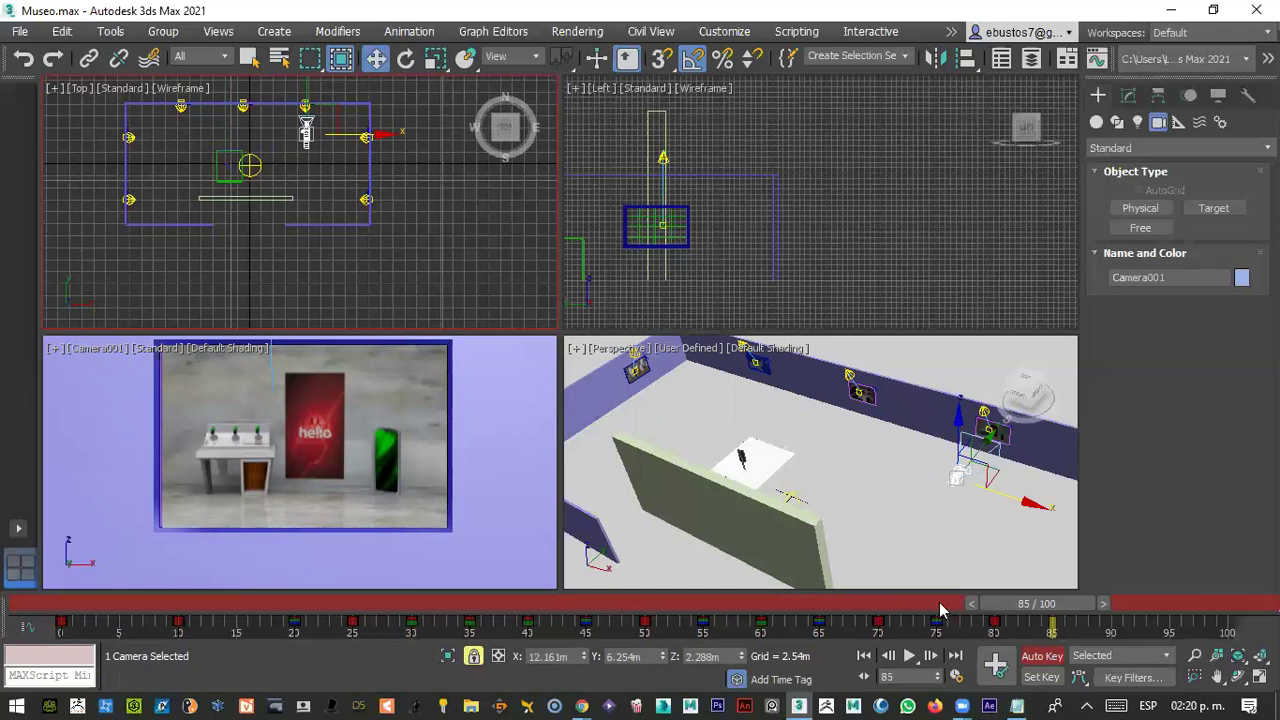
key(e)
drag(390, 118, 401, 190)
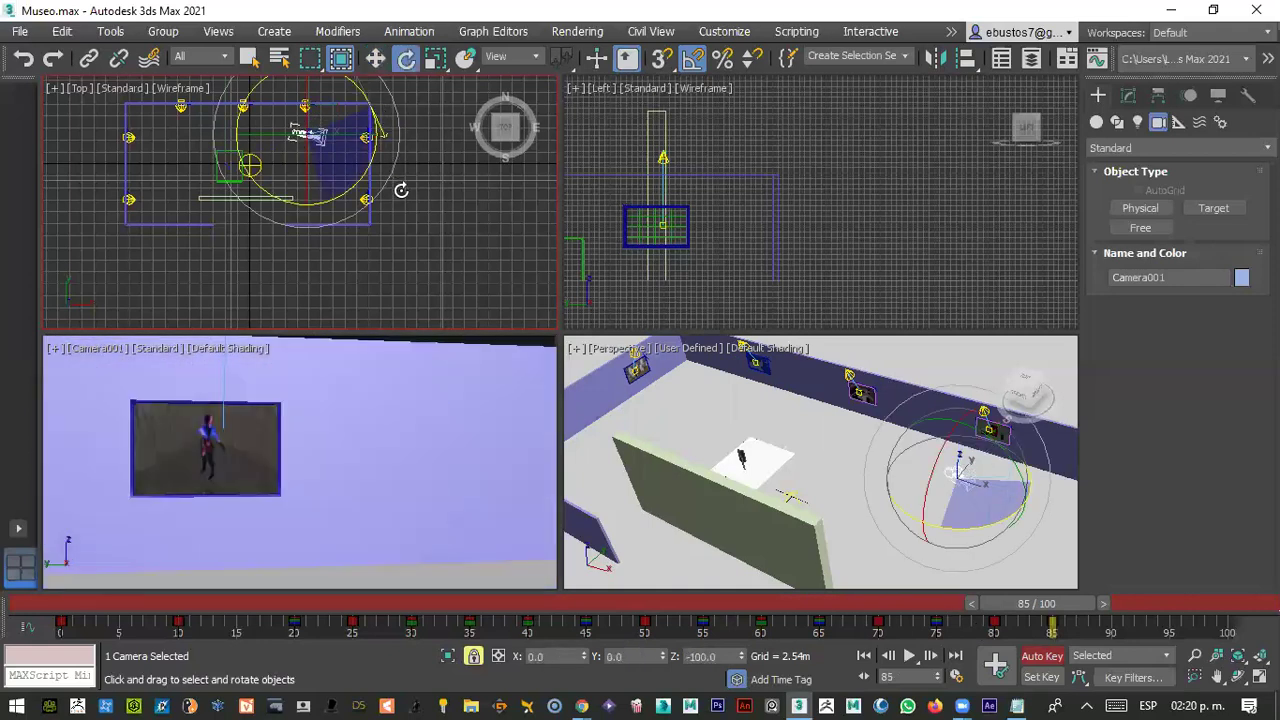
right_click(401, 190)
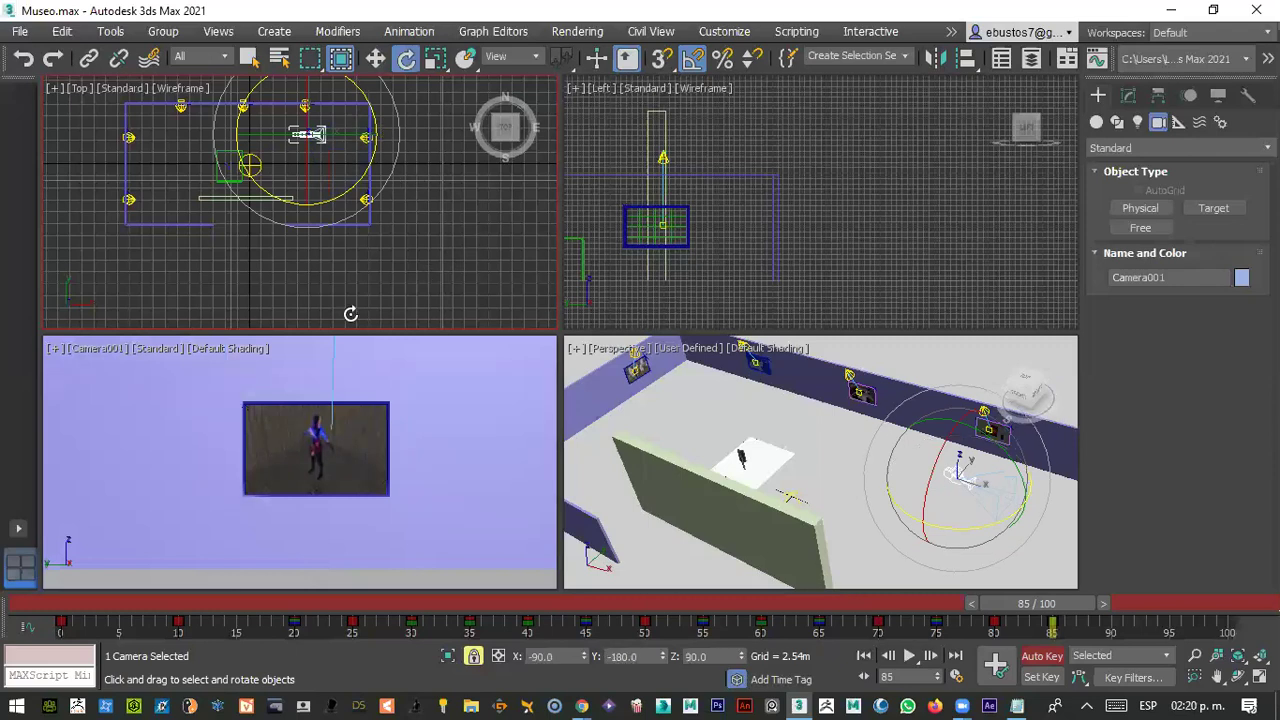
key(w)
drag(327, 138, 370, 134)
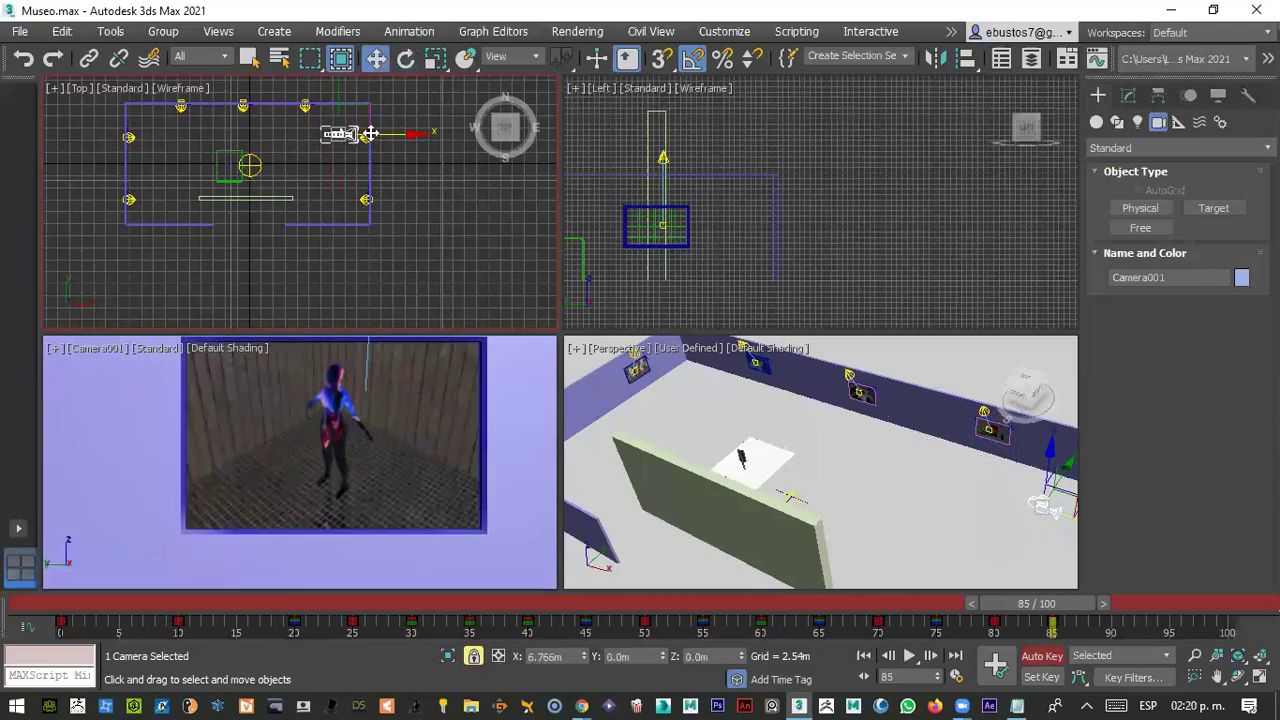
- Add a hold key for the camera at frame 90, and extend the active time range to 141 frames
drag(1050, 603, 1107, 601)
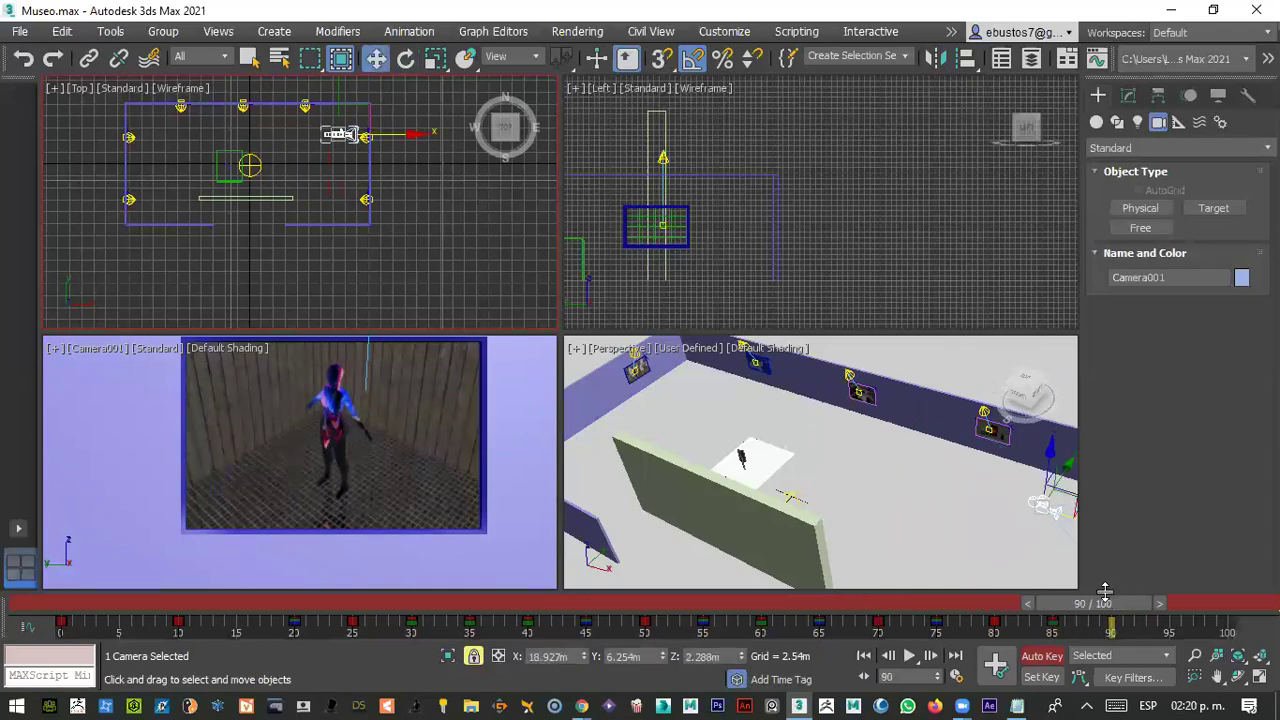
drag(1117, 617, 1172, 613)
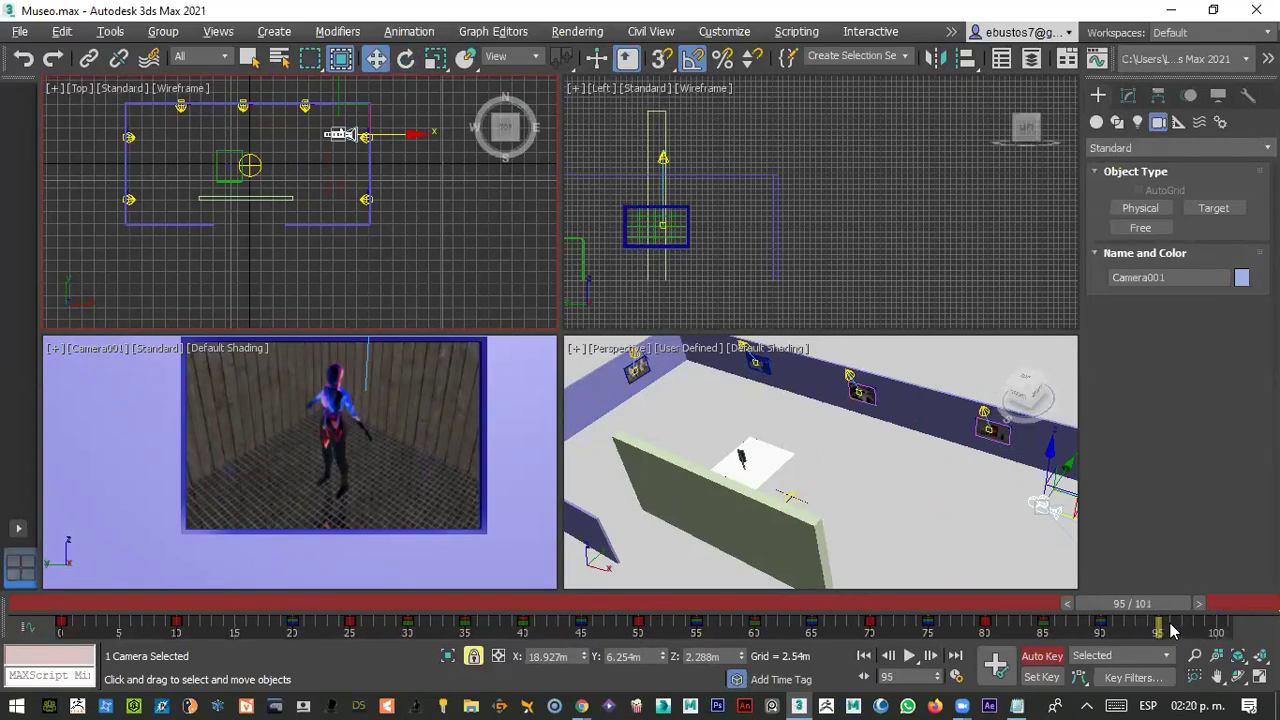
ctrl+alt+right_drag(1180, 630, 735, 604)
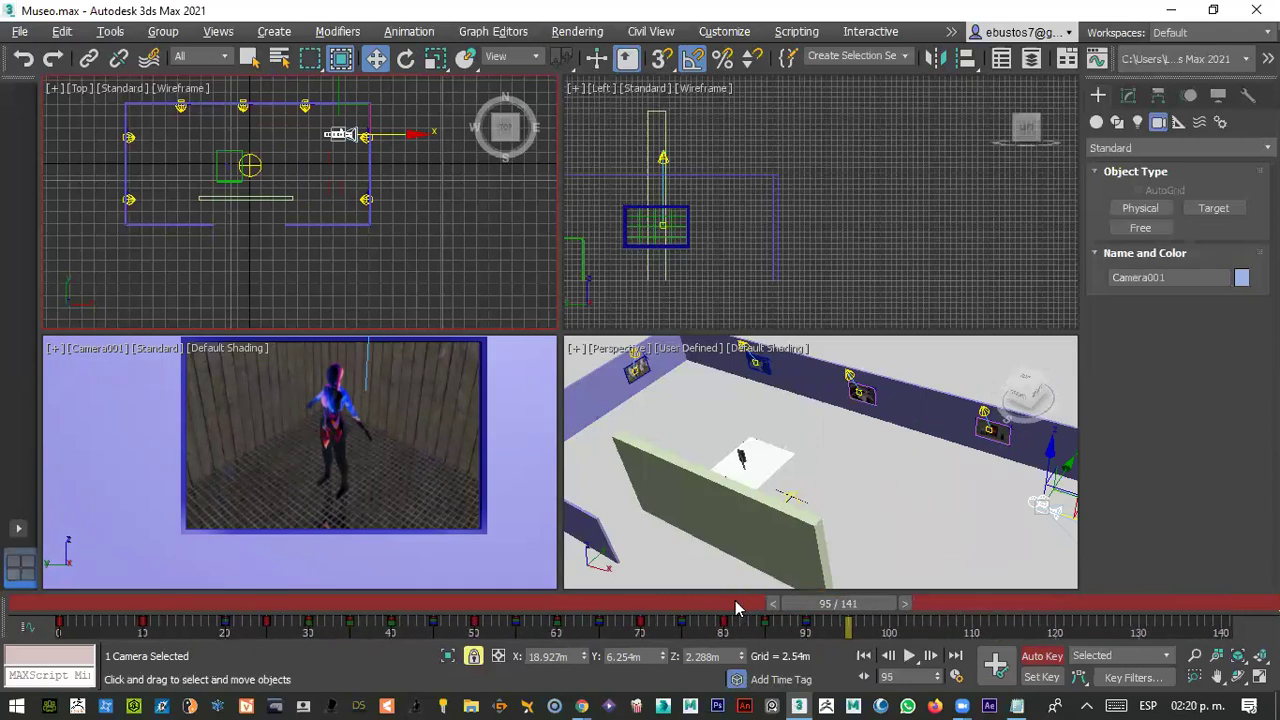
- Reset the animation's end time to 100, and set it to 150 in the time configuration
click(957, 681)
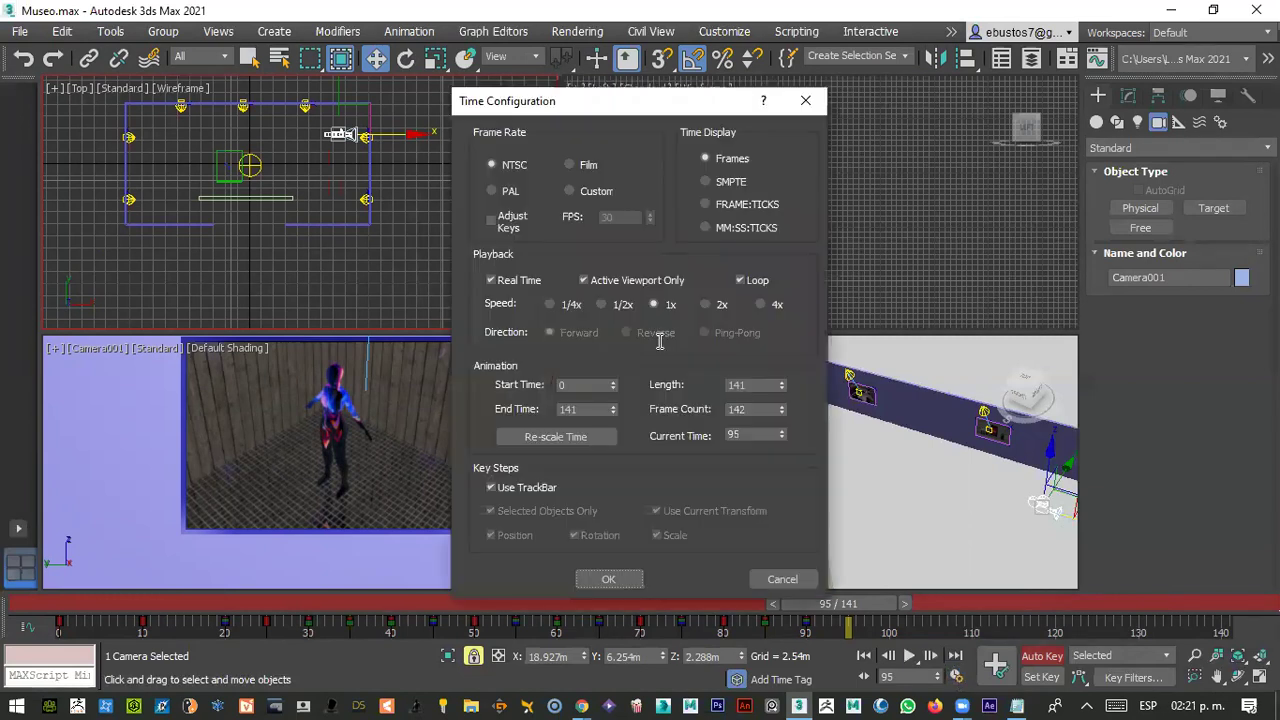
double_click(587, 408)
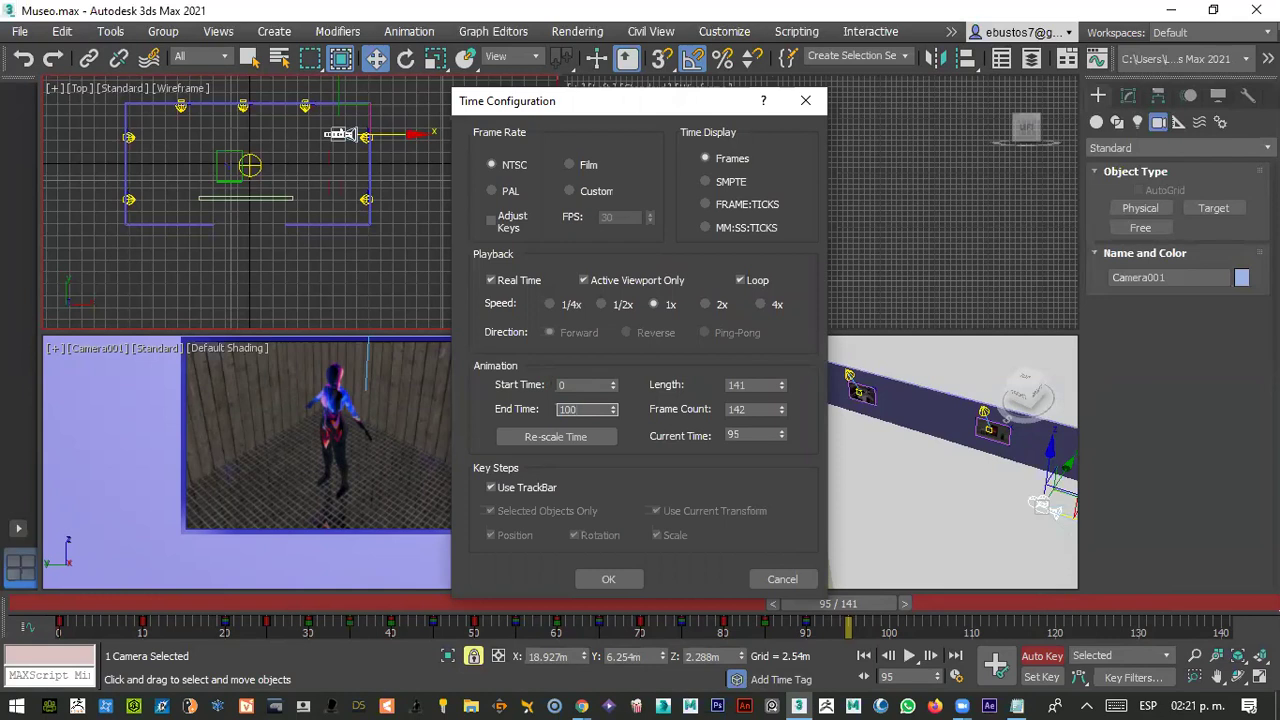
text(100)
key(Return)
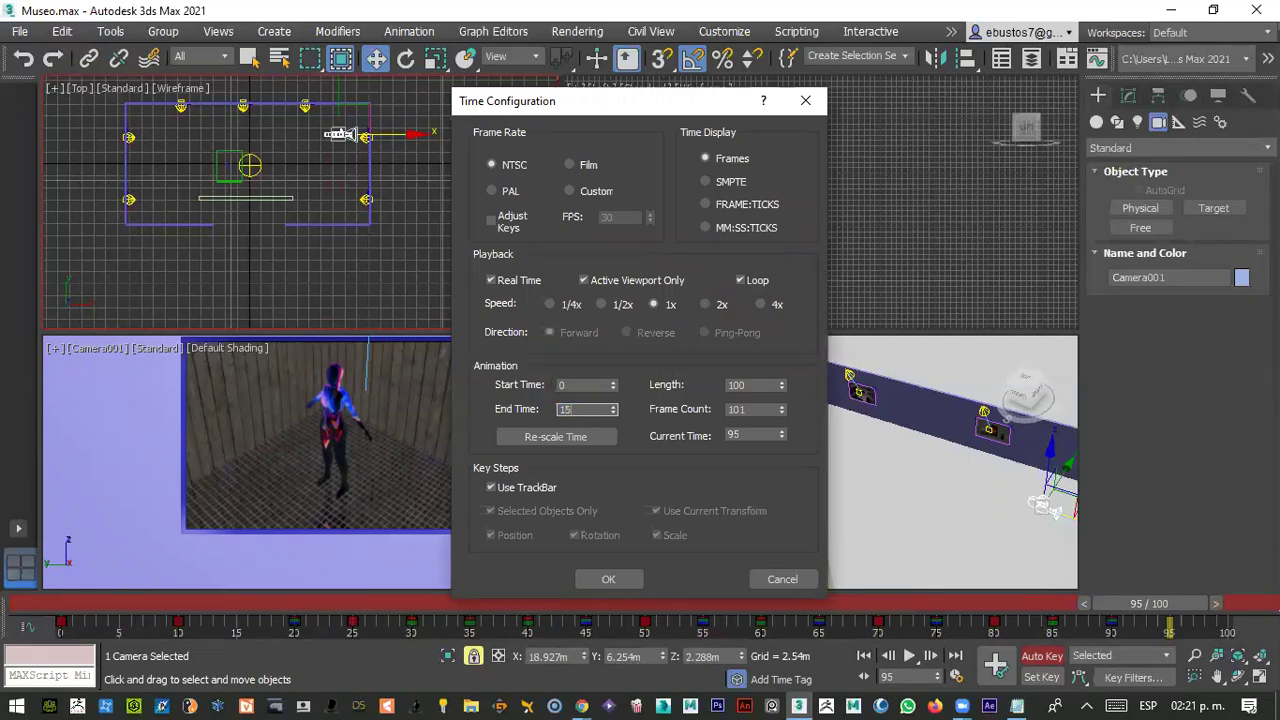
key(Return)
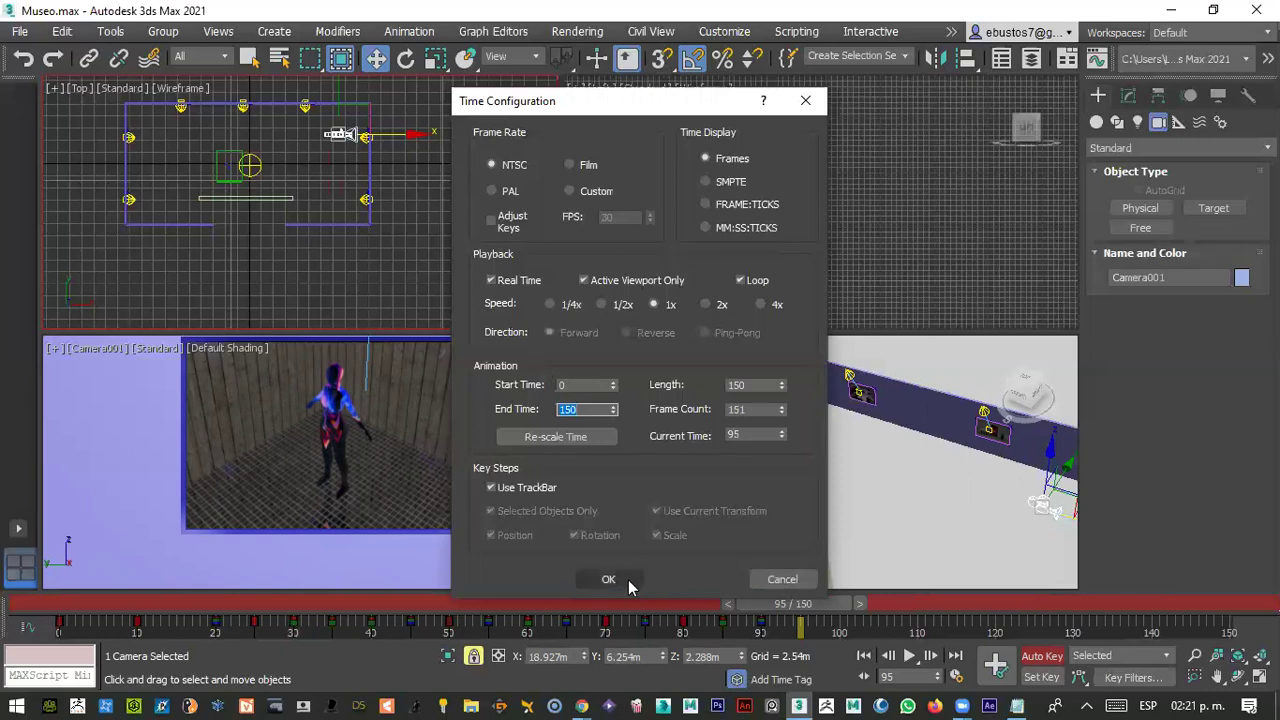
click(628, 582)
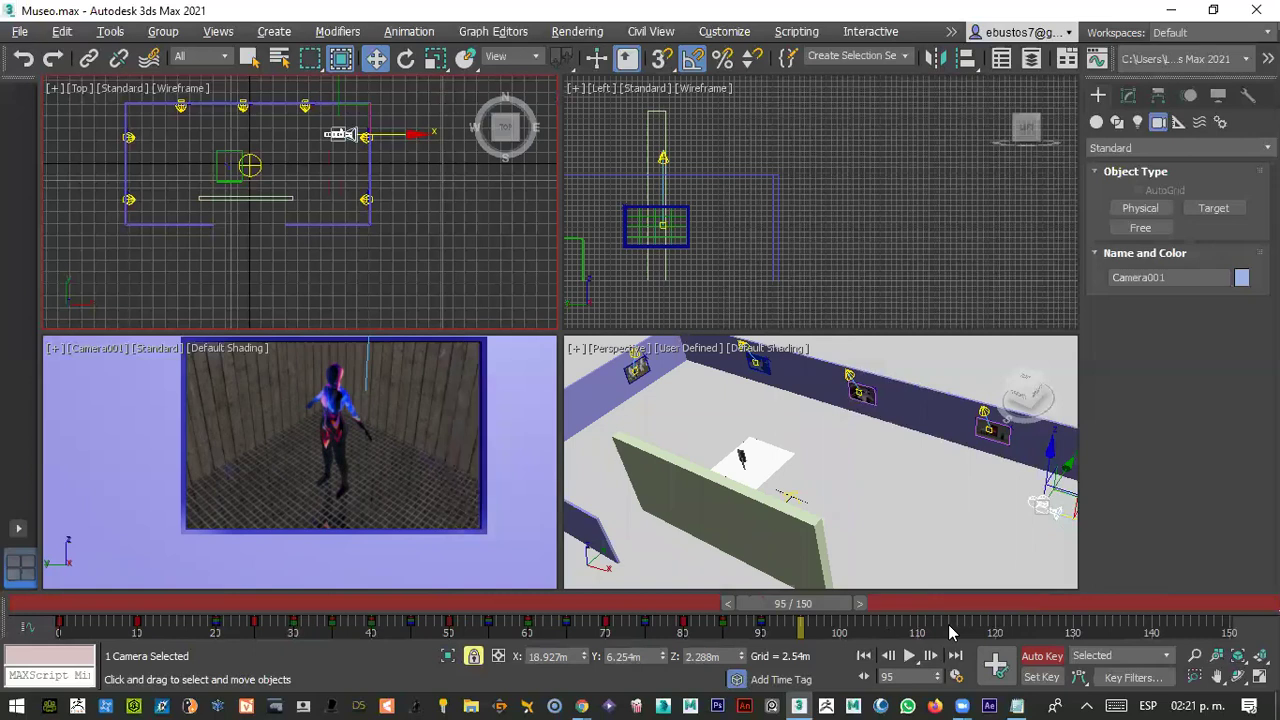
mouse_move(993, 622)
ctrl+alt+right_down()
mouse_move(1031, 630)
mouse_move(1005, 630)
ctrl+alt+right_up()
ctrl+alt+drag(1005, 630, 965, 634)
ctrl+alt+drag(183, 640, 93, 632)
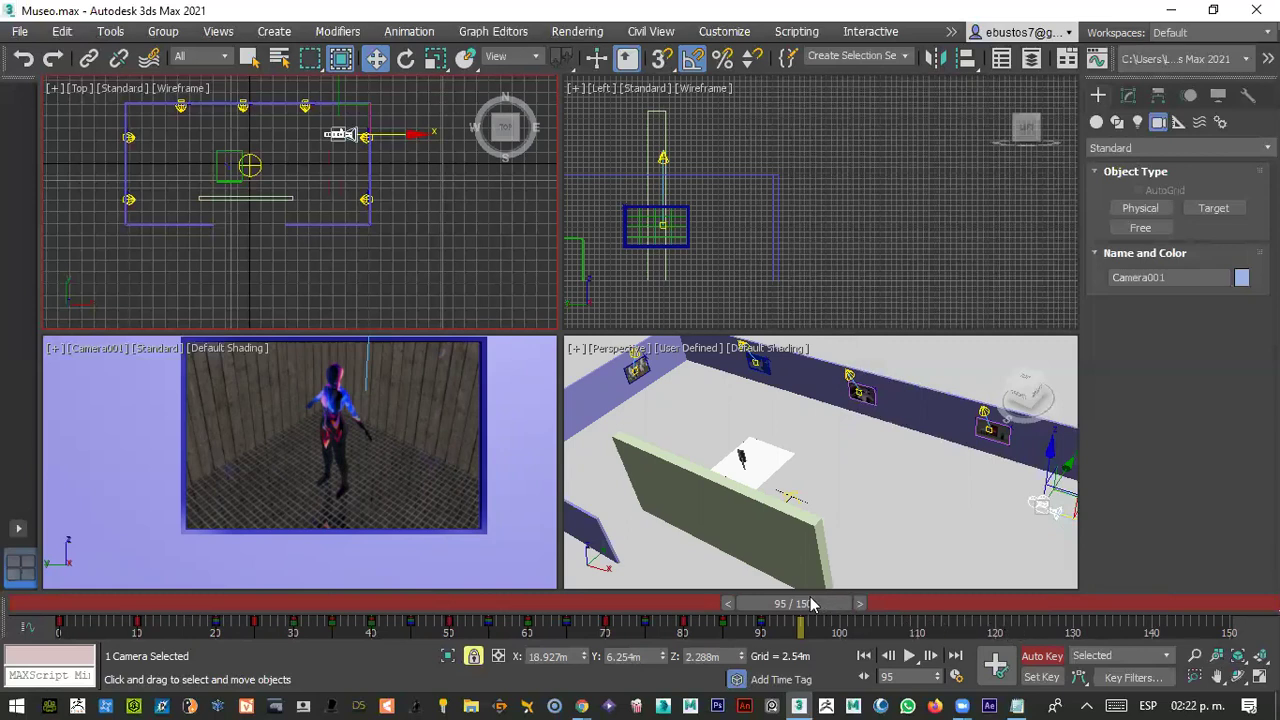
- At frame 95, move the camera to about Y -7.5 m, facing the mannequins picture, and advance to frame 100
drag(812, 604, 793, 608)
drag(335, 97, 334, 164)
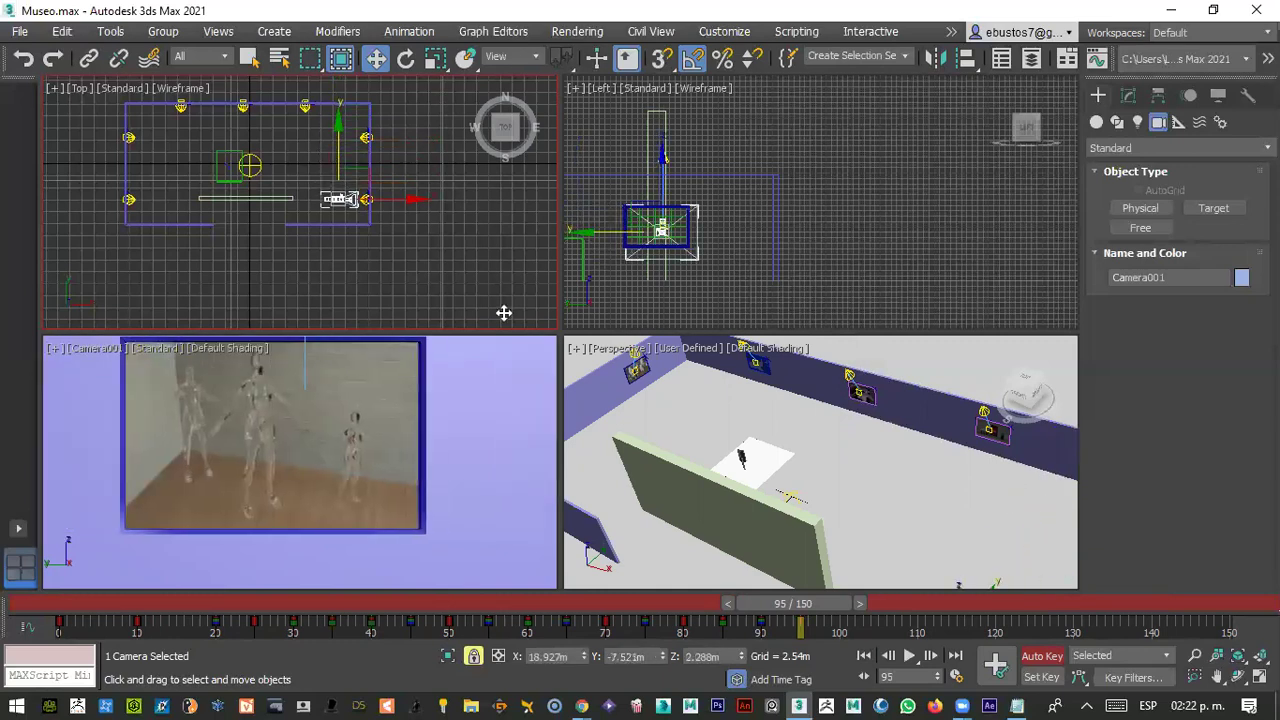
drag(815, 608, 855, 604)
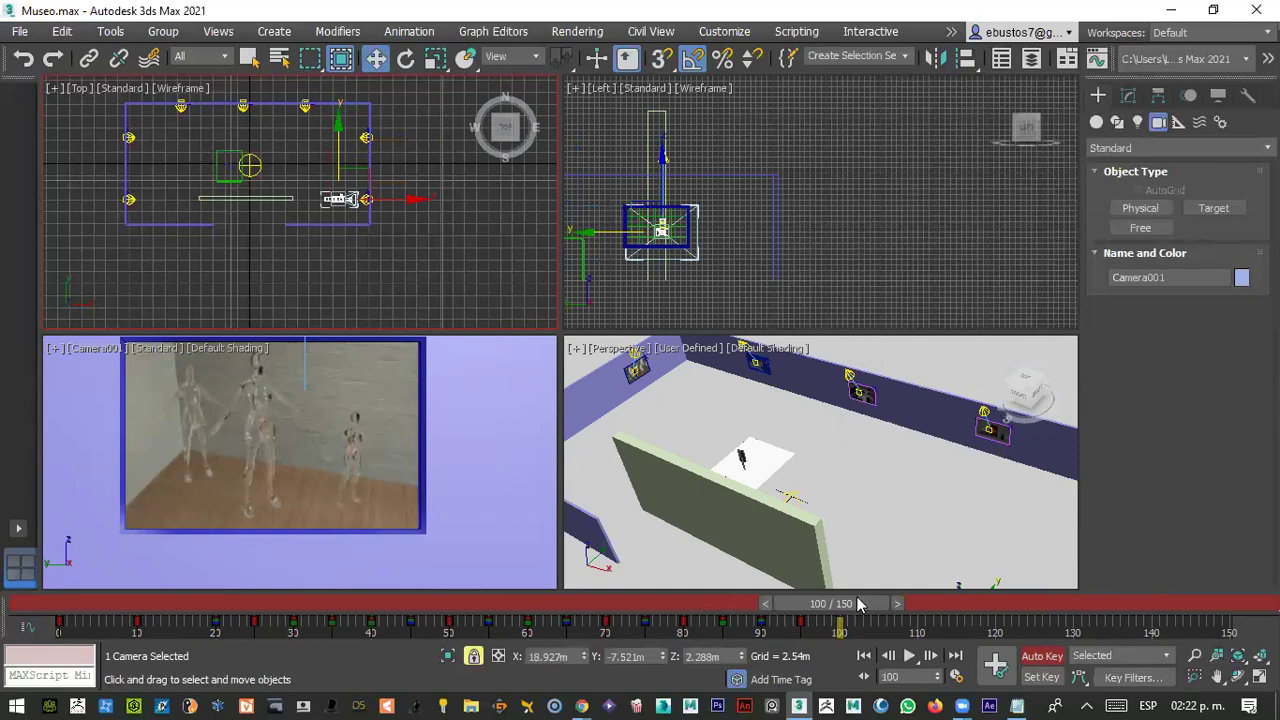
- At frame 105, rotate the camera 90 degrees clockwise so it faces south, away from the mannequins picture
drag(866, 607, 903, 608)
key(w)
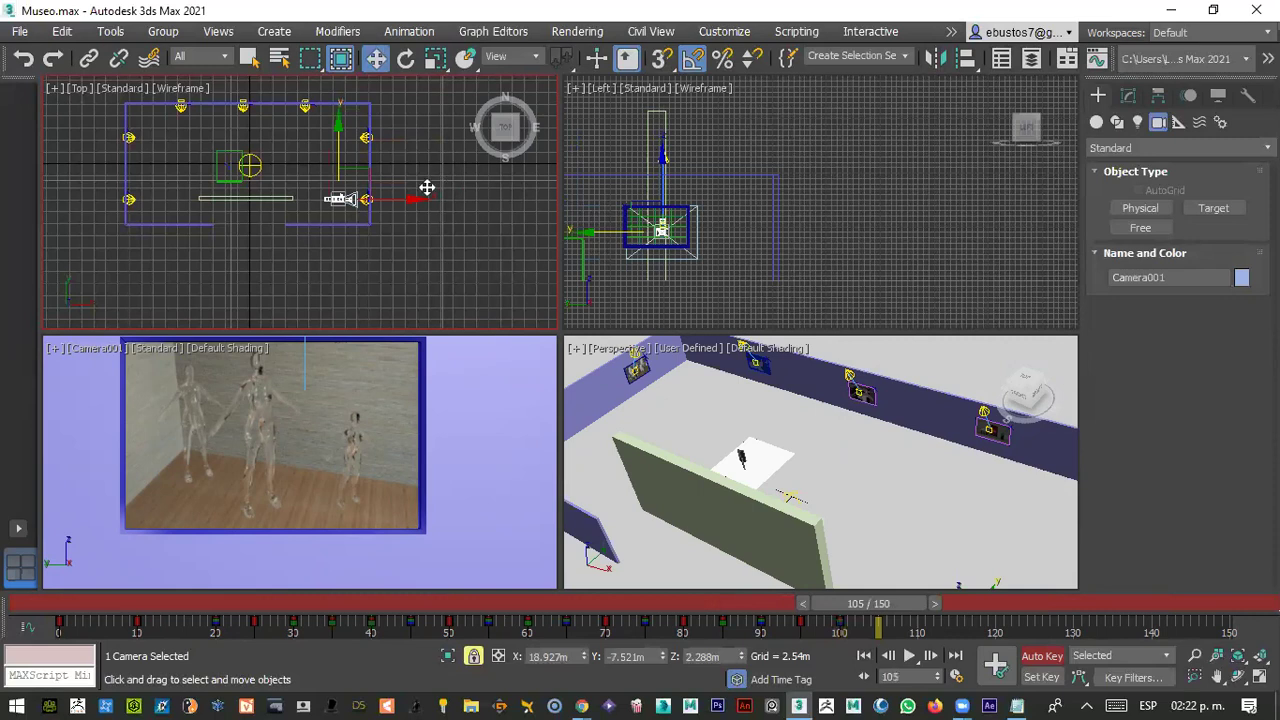
key(e)
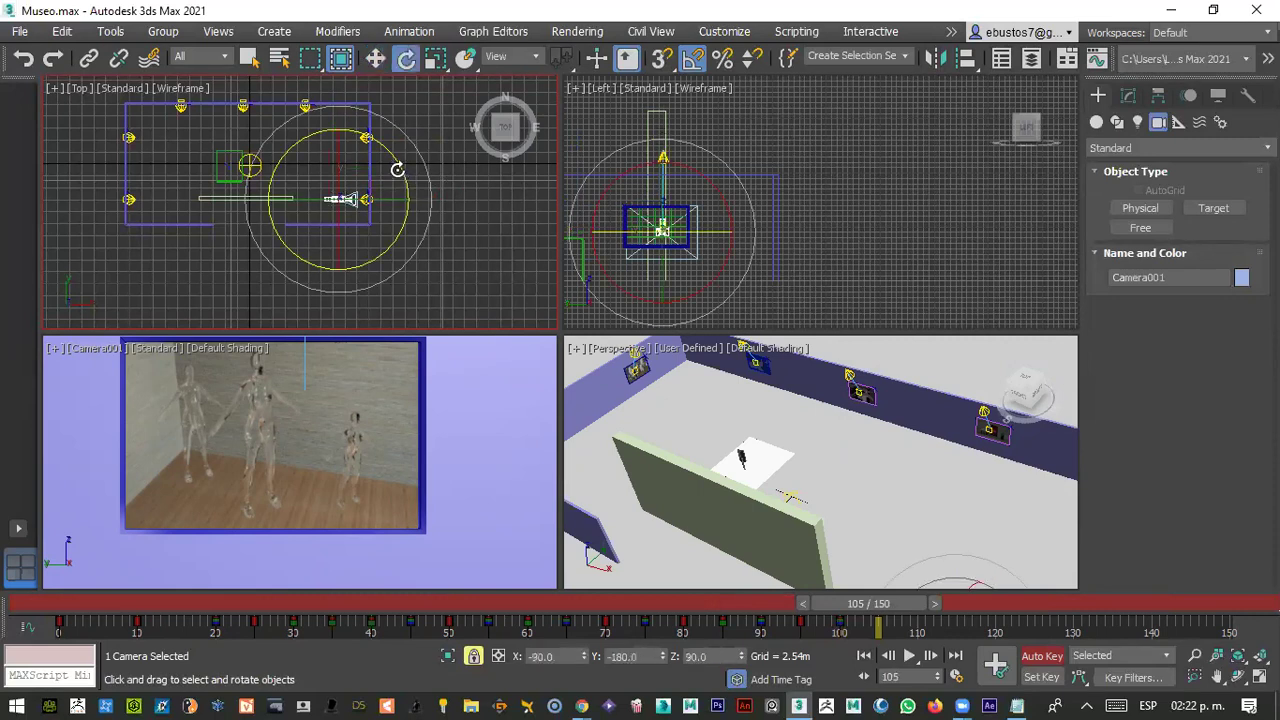
drag(400, 168, 396, 278)
- At frame 110, rotate the camera 90 degrees clockwise to face west and move it to about Y -10.3 m
drag(905, 607, 946, 607)
key(e)
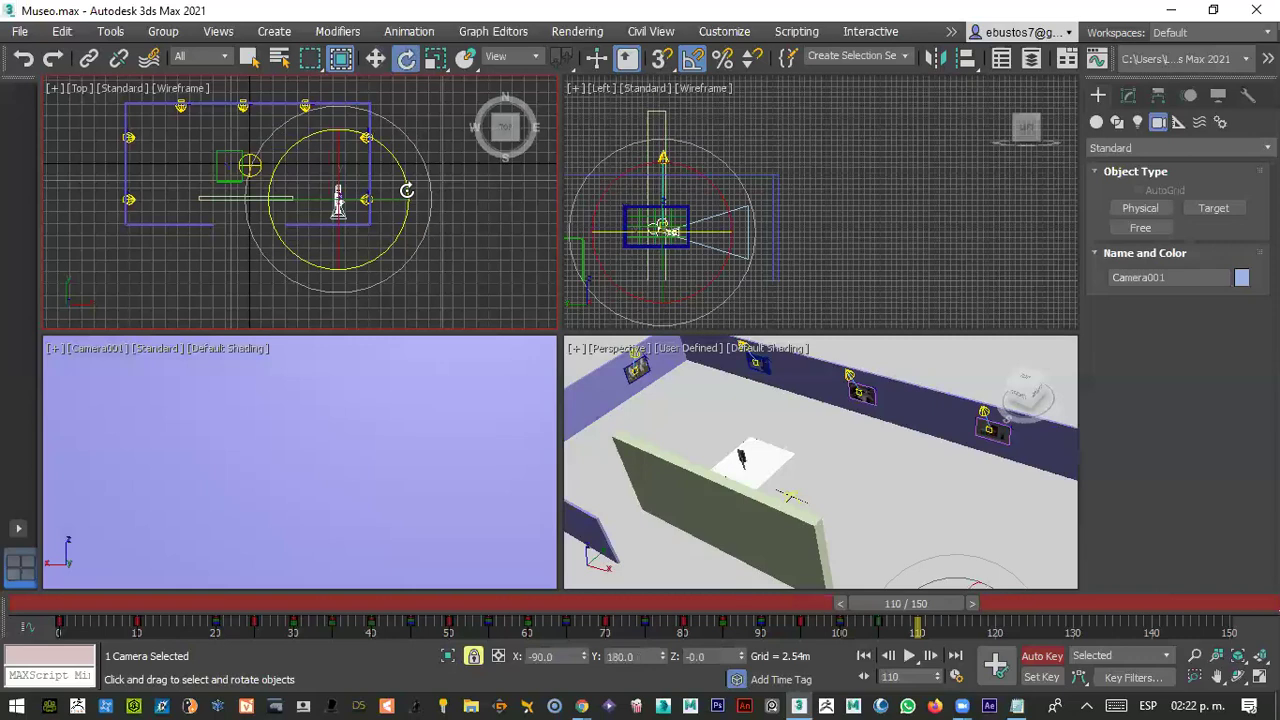
drag(407, 190, 414, 269)
key(w)
drag(339, 145, 339, 150)
- At frame 115, move the camera west to about X 0.8 m by the museum entrance, and advance to frame 120
drag(948, 606, 991, 606)
drag(397, 216, 303, 219)
drag(986, 616, 1026, 620)
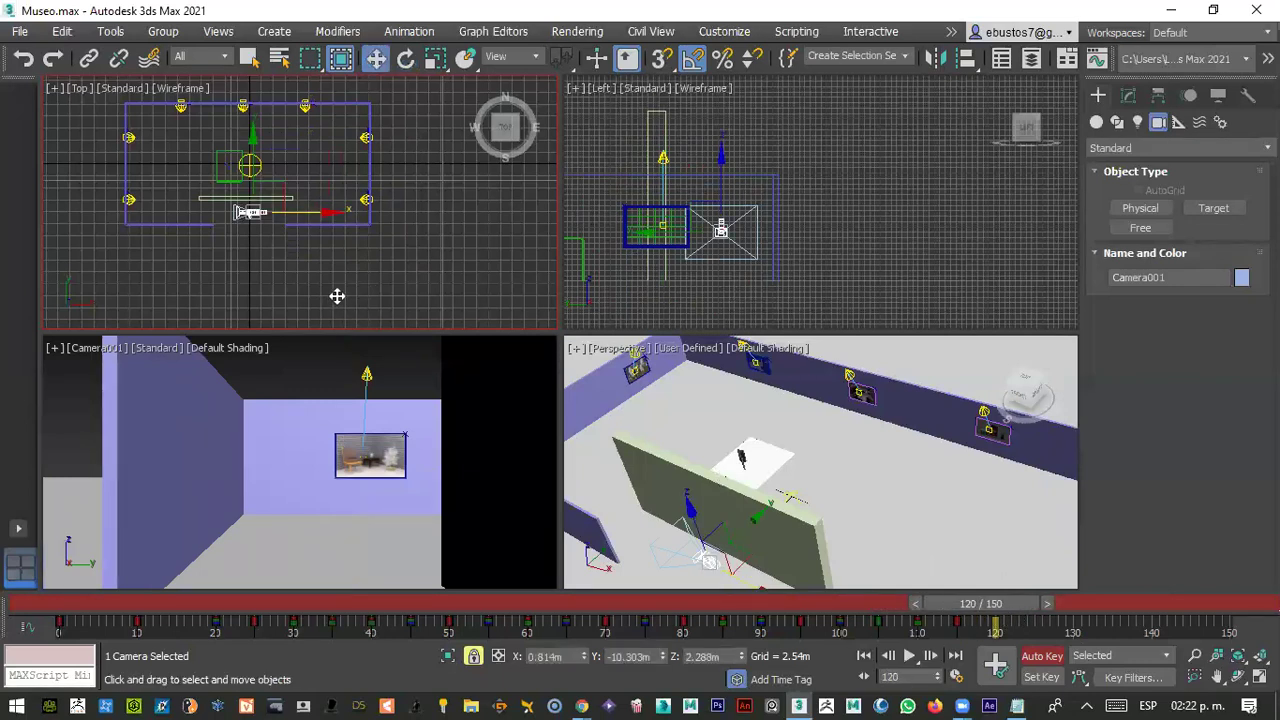
- At frame 120, rotate the camera 90 degrees counterclockwise to face south and move it out through the entrance to about Y -25.6 m
key(e)
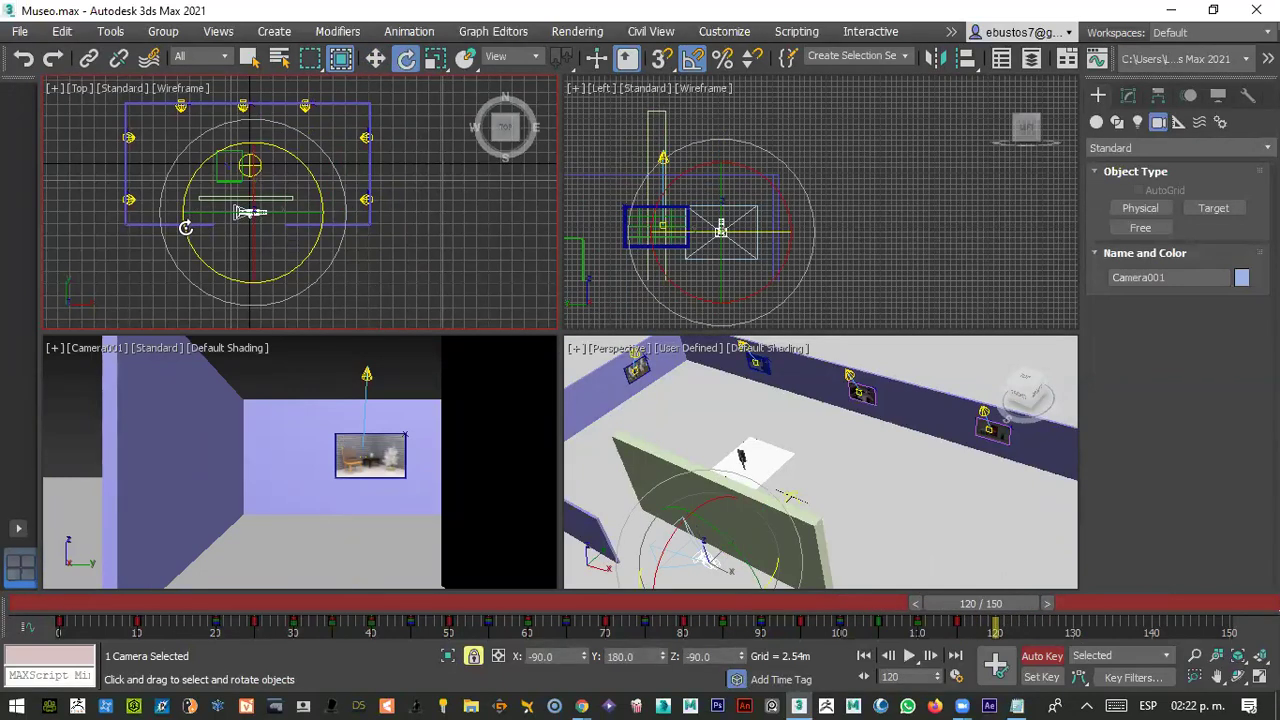
drag(186, 228, 244, 296)
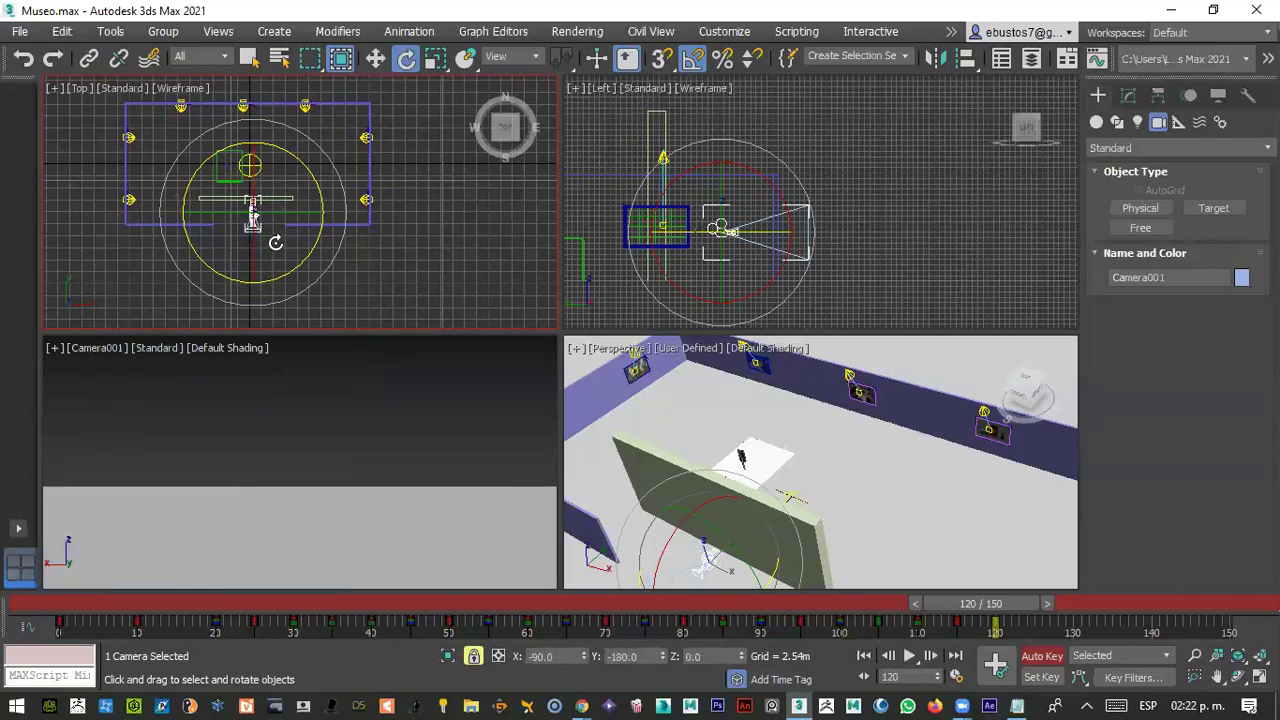
key(w)
drag(250, 162, 267, 215)
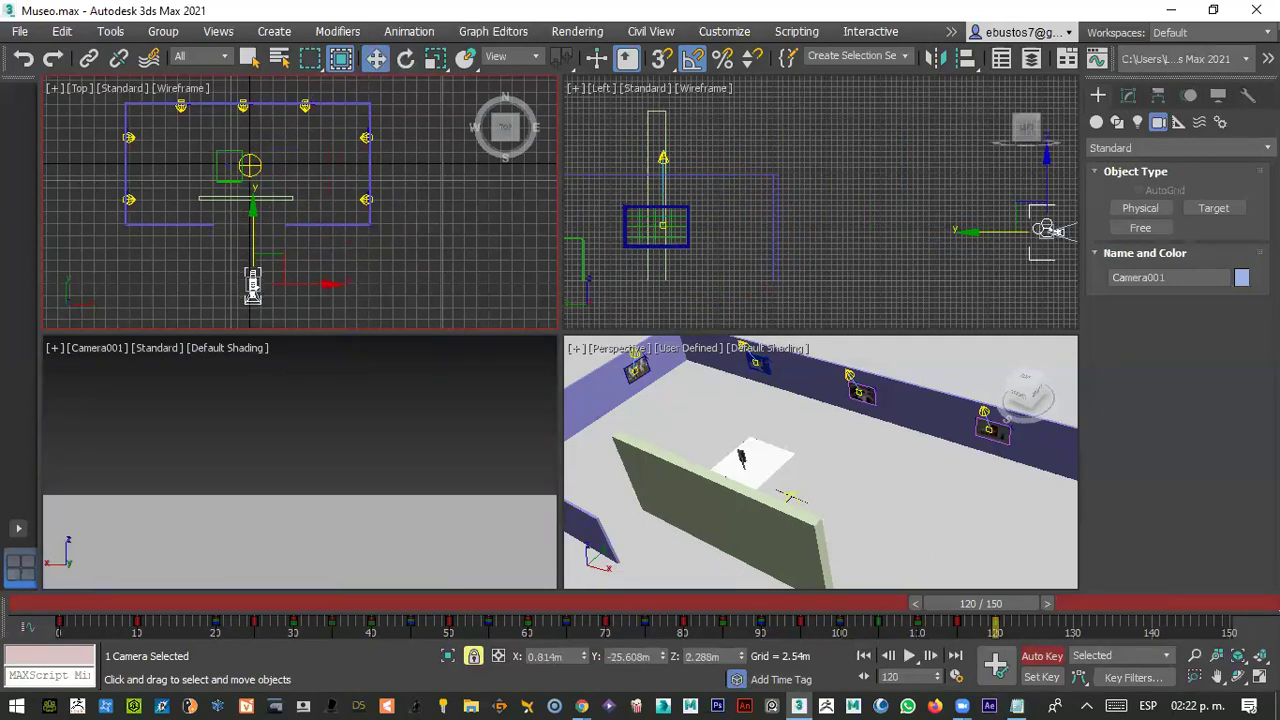
- Play the camera animation from frame 0 in the maximized camera view, and stop at frame 125
drag(1034, 606, 741, 604)
drag(549, 560, 6, 487)
right_click(354, 377)
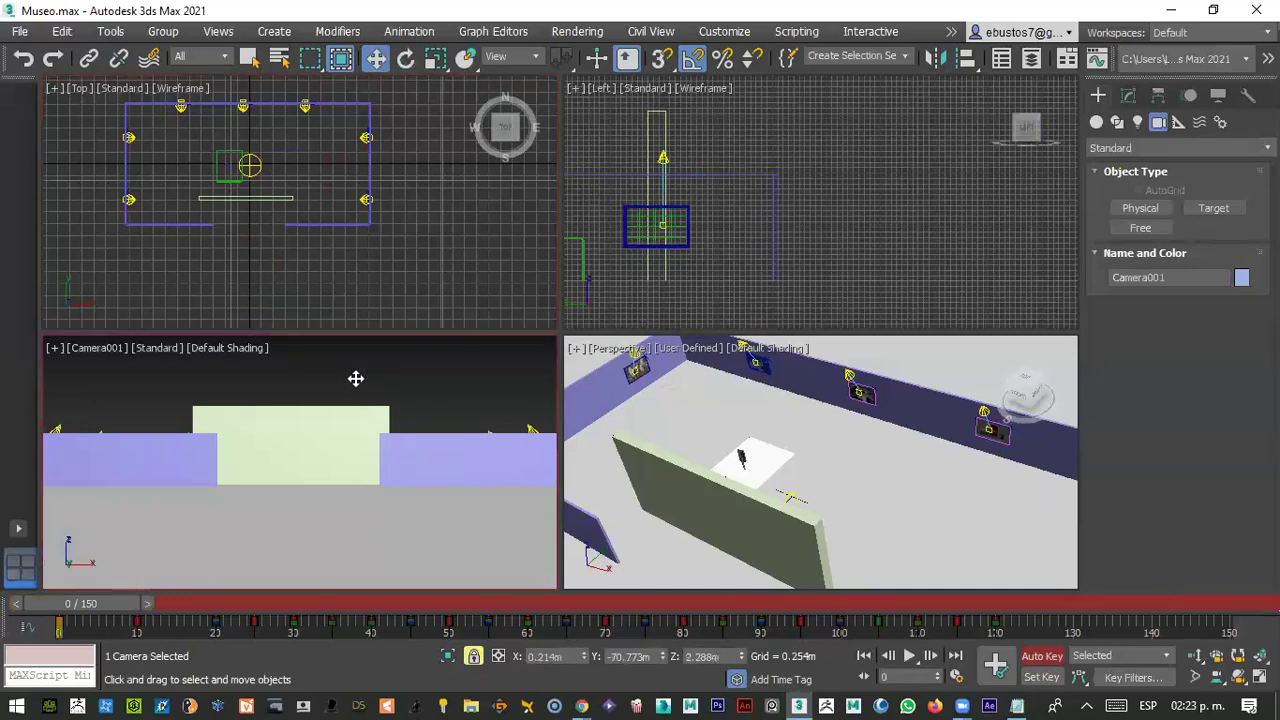
key(alt+w)
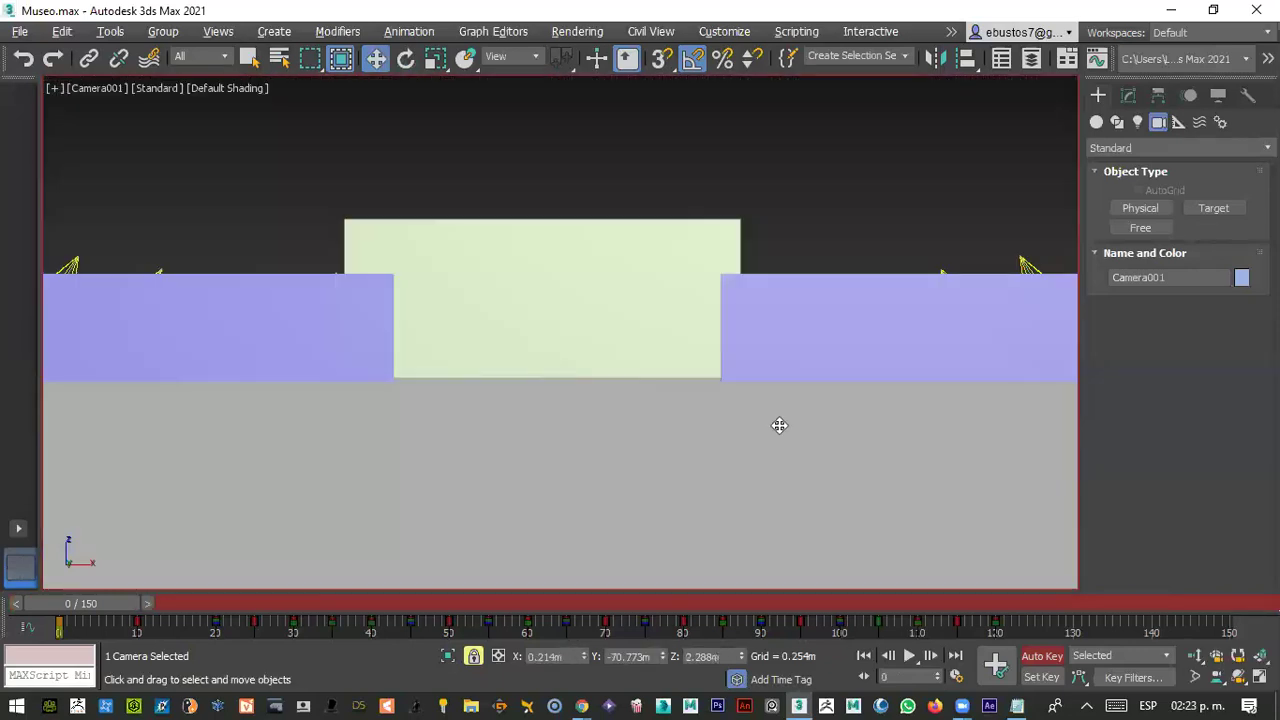
click(911, 656)
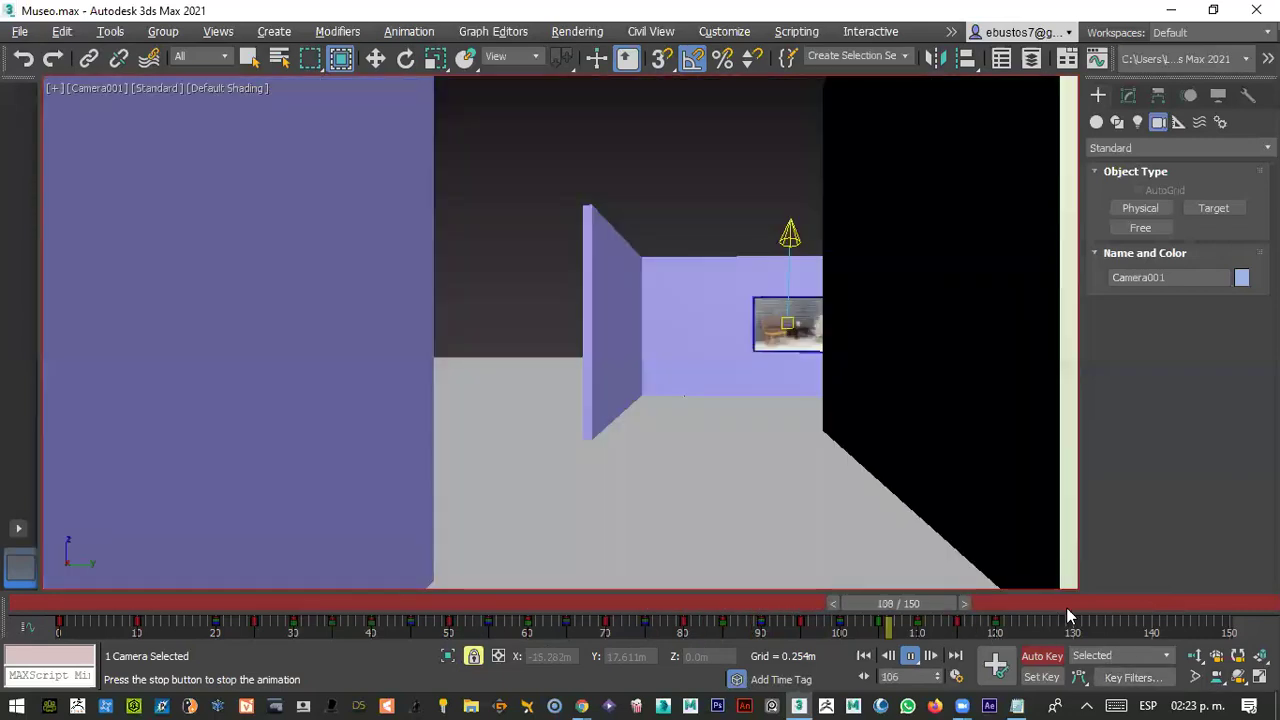
click(1068, 607)
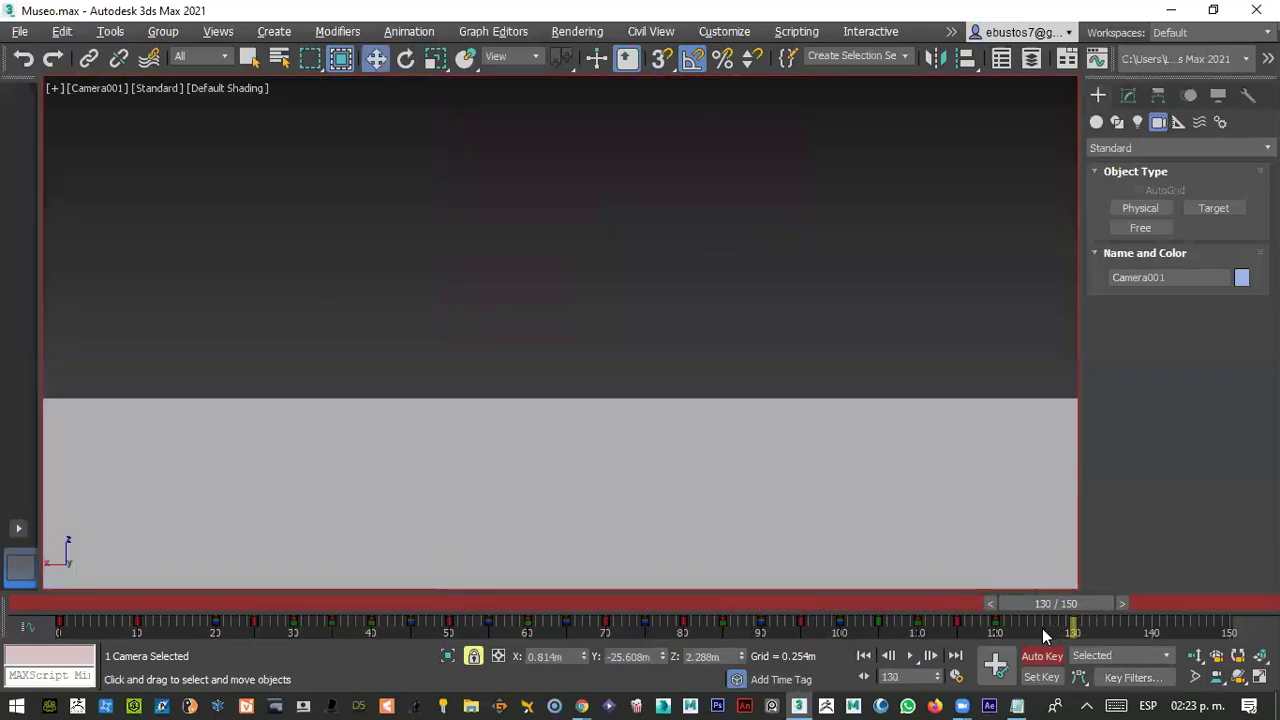
drag(1040, 604, 1005, 602)
key(w)
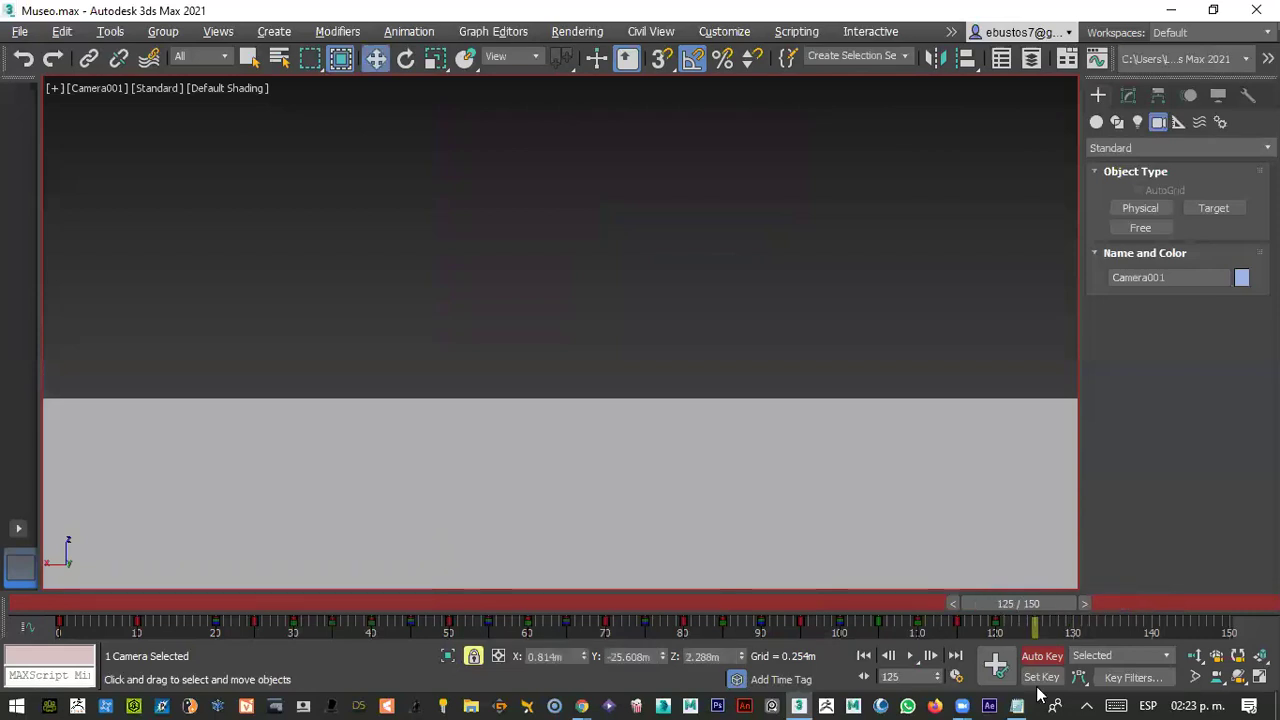
click(956, 677)
drag(600, 410, 494, 409)
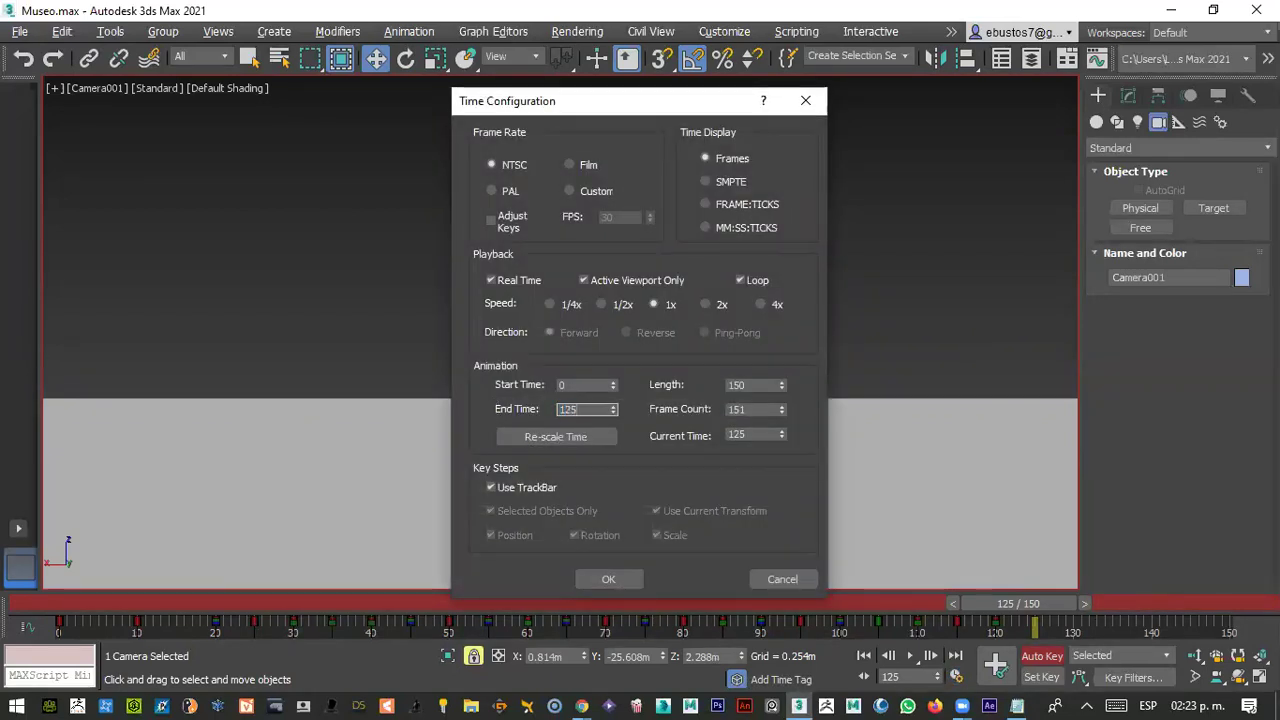
key(Return)
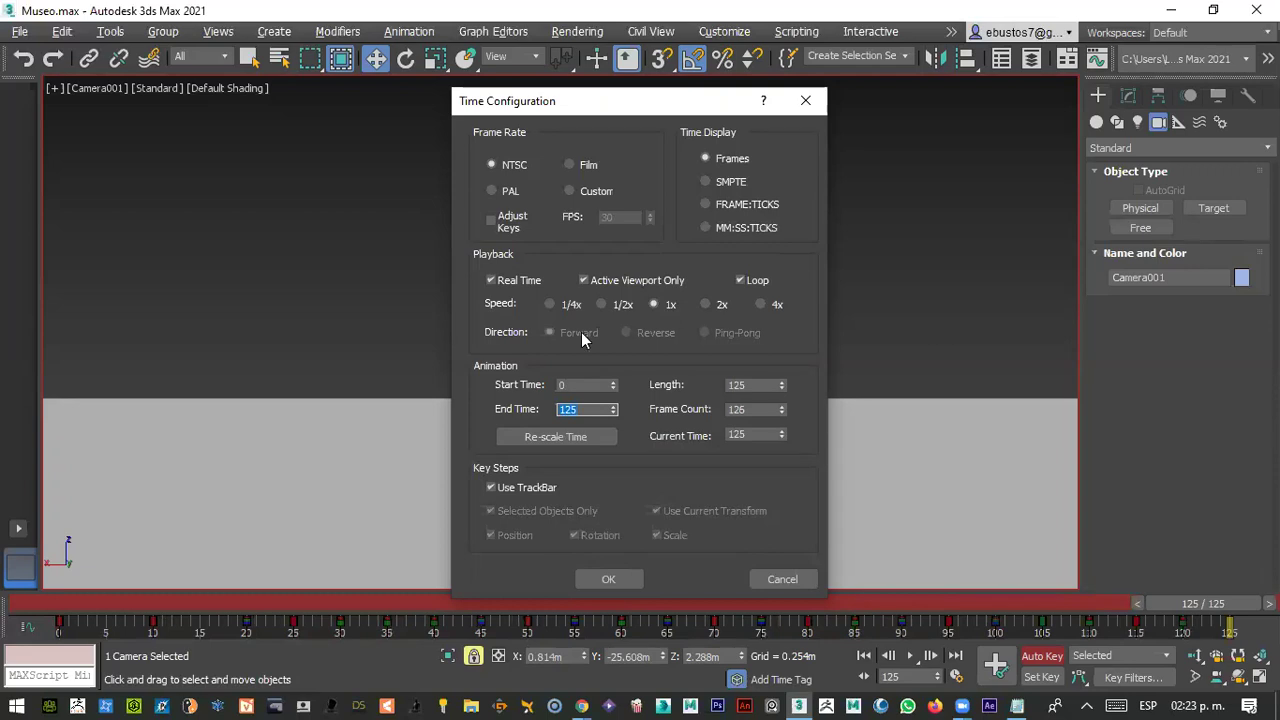
click(566, 443)
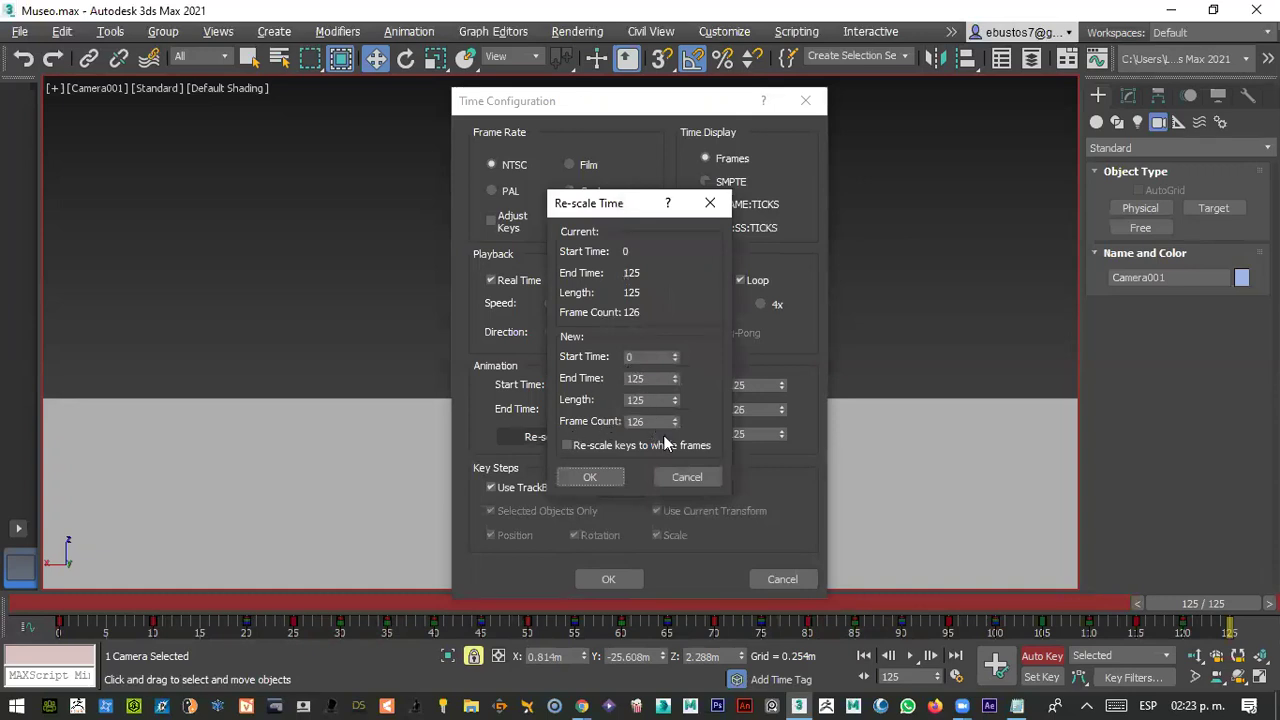
double_click(650, 378)
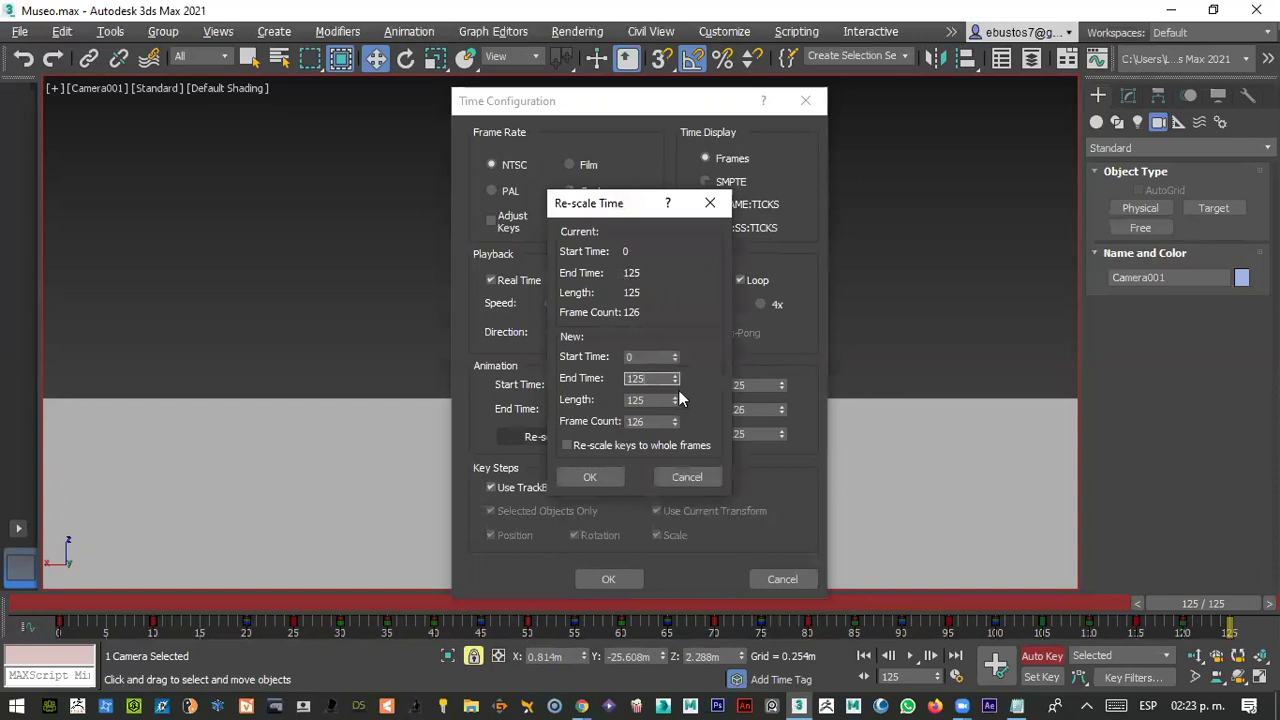
click(611, 477)
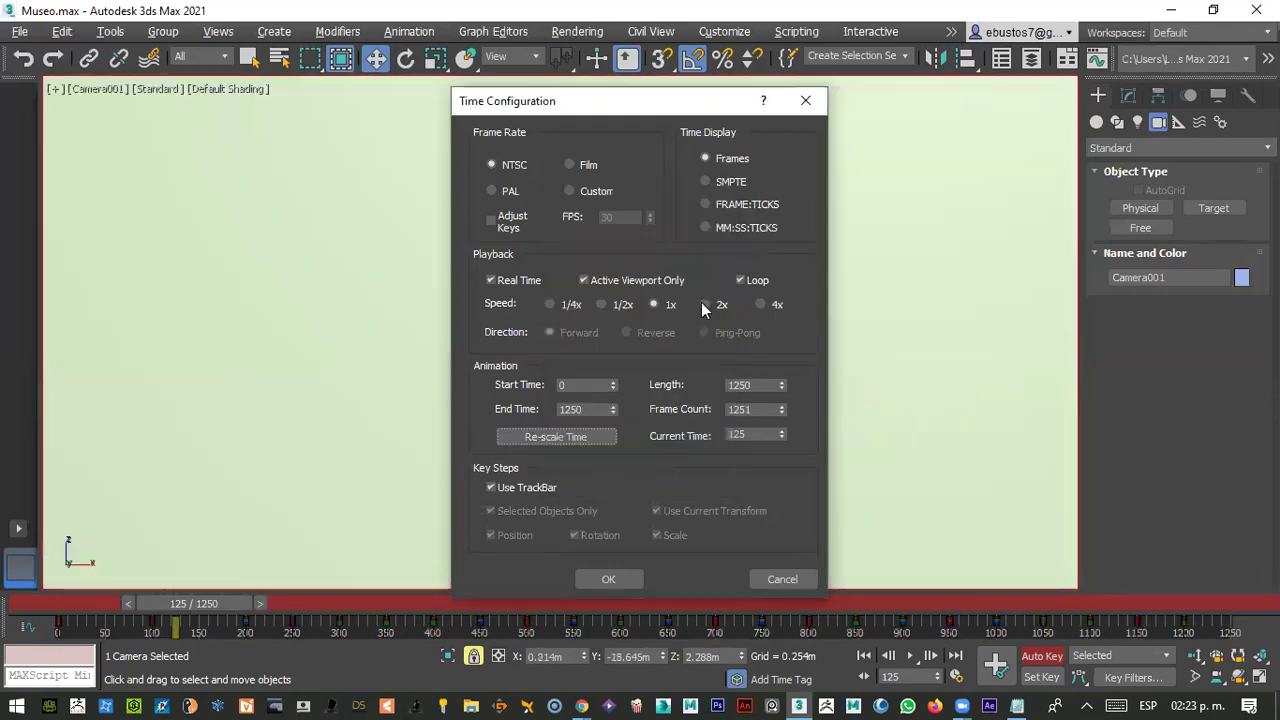
click(798, 110)
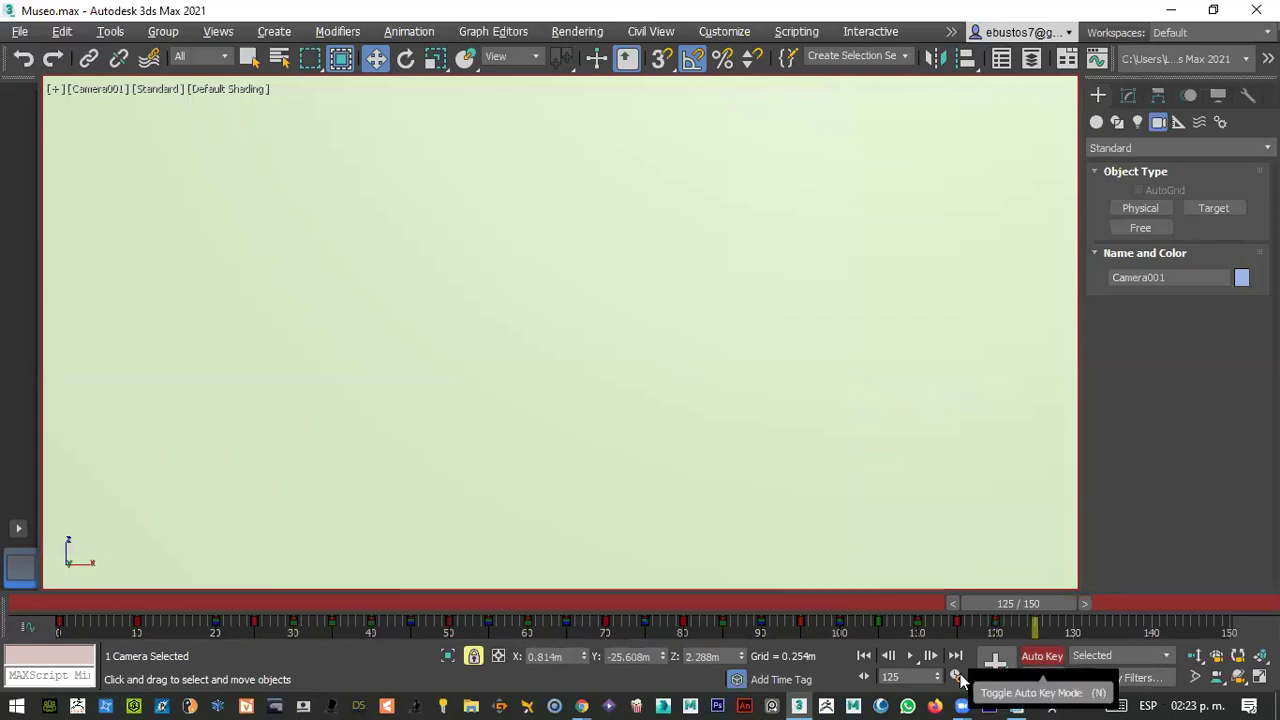
- Set the animation's end time to 125, and re-scale the time to a new end time of 1250
click(956, 678)
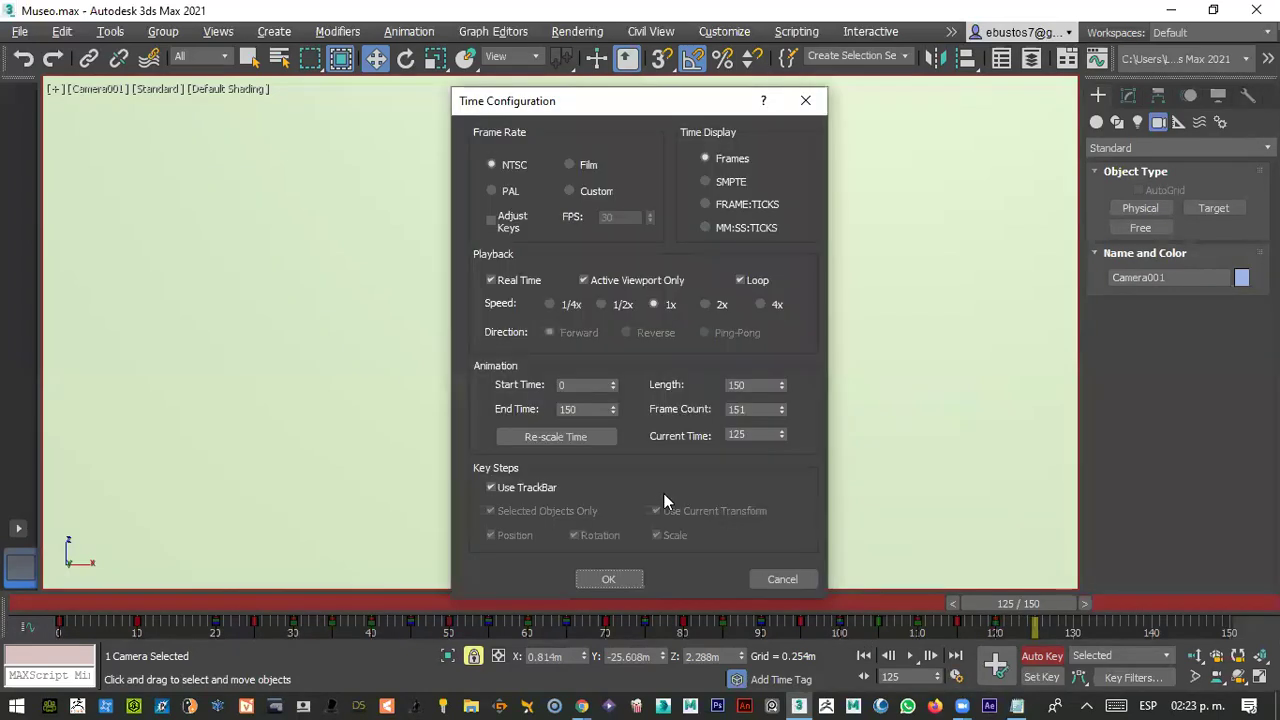
drag(592, 410, 450, 398)
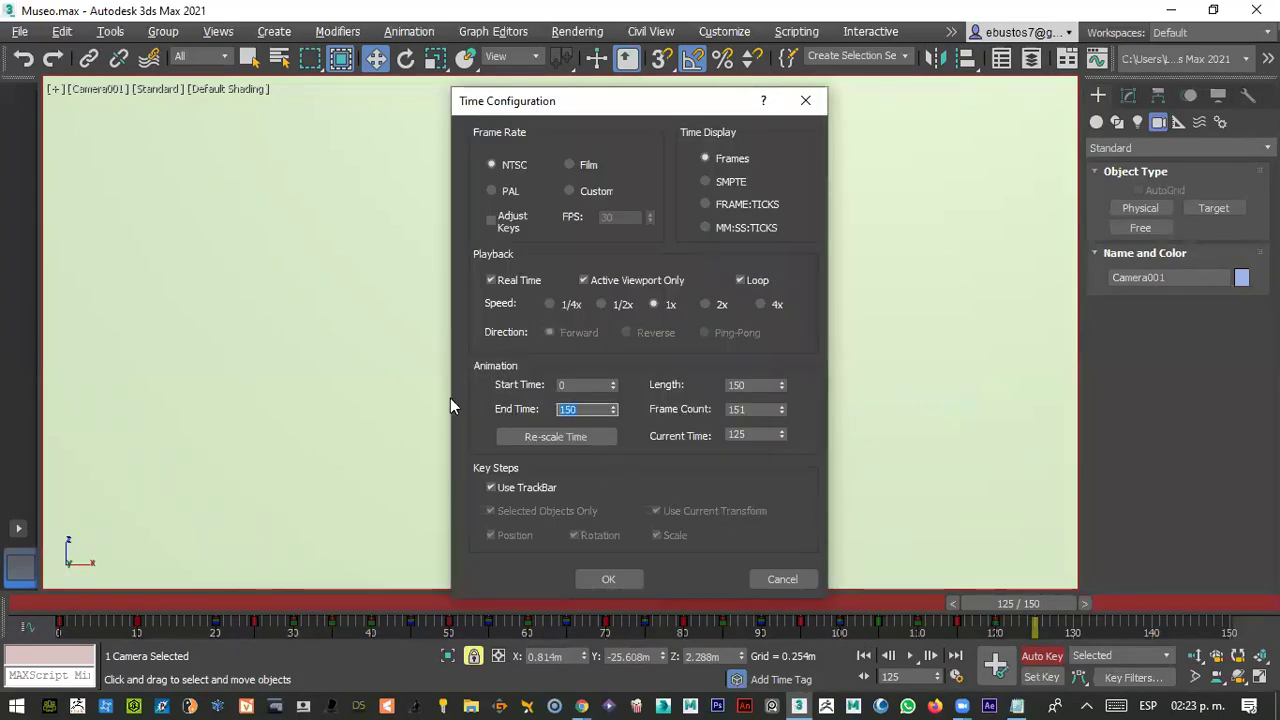
text(125)
key(Return)
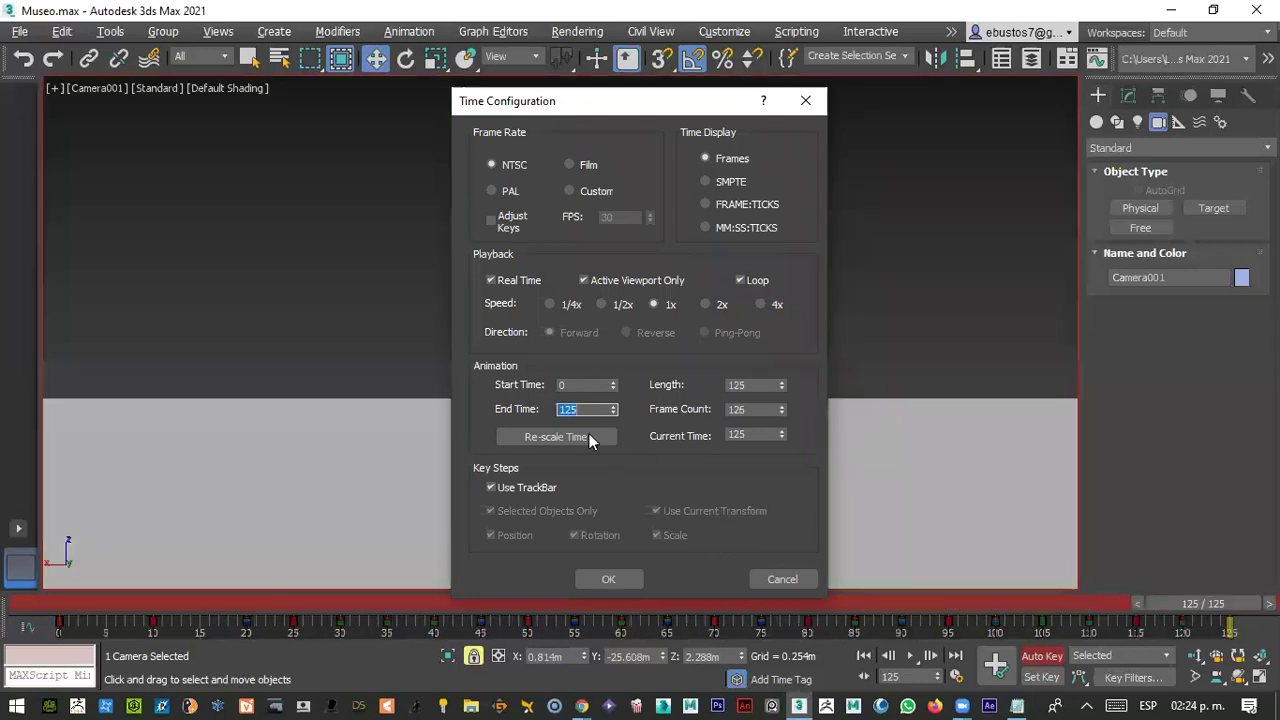
click(580, 440)
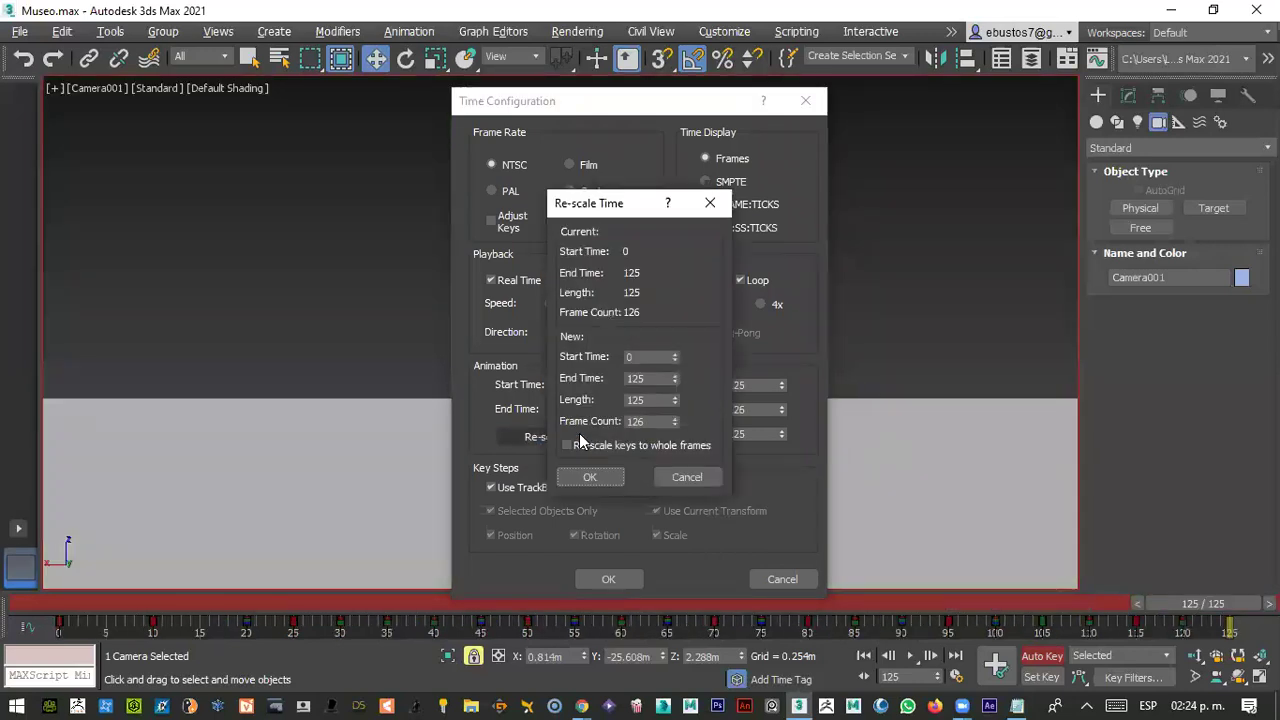
click(650, 378)
text(0)
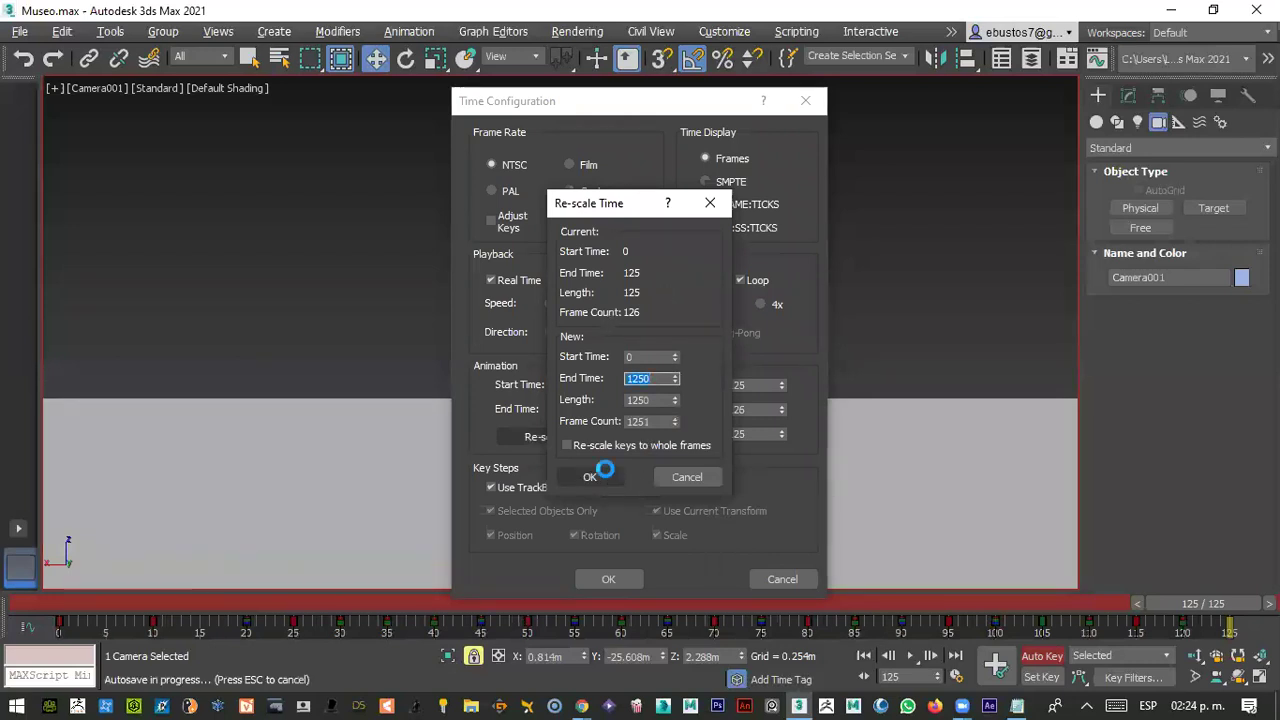
click(602, 471)
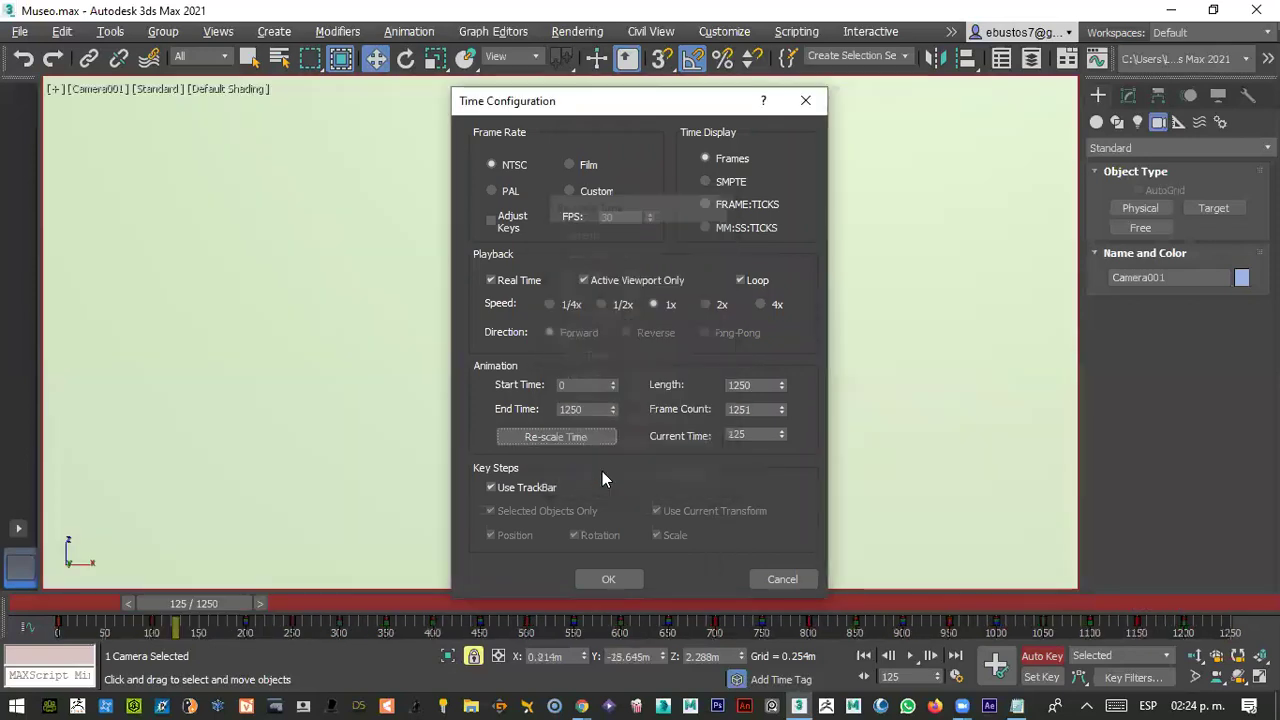
click(611, 578)
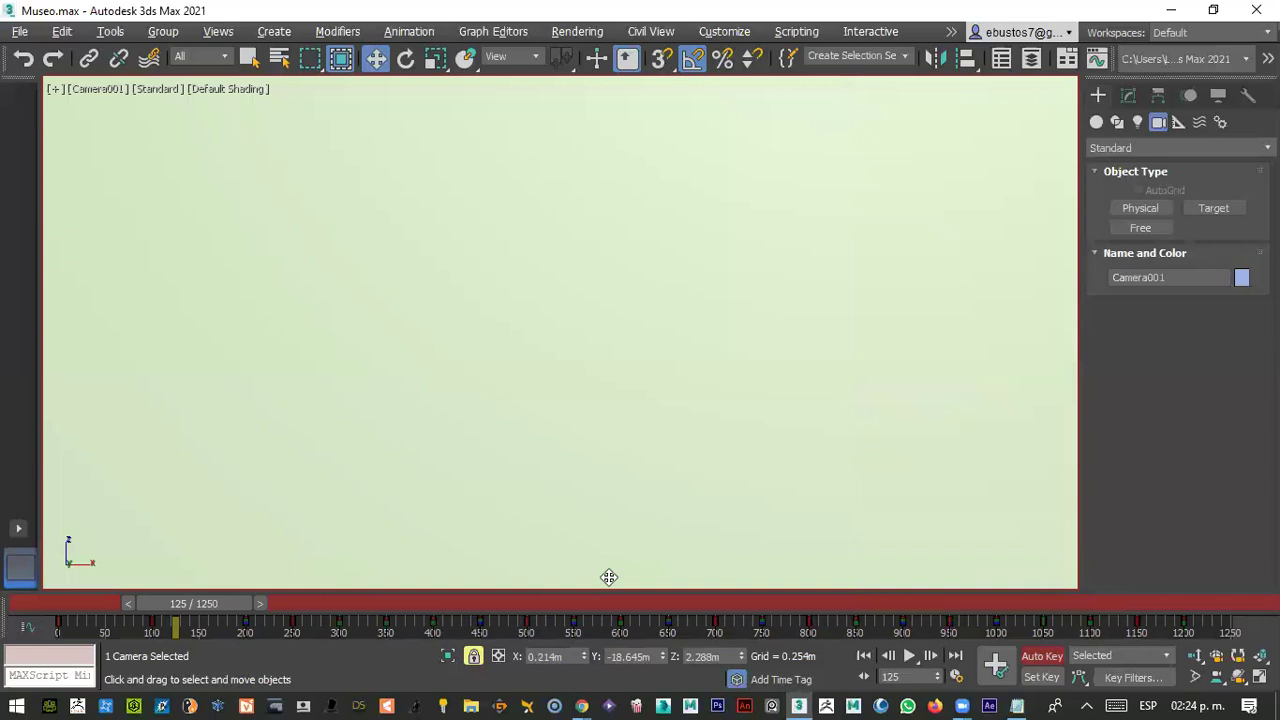
- Play back the re-scaled camera animation from the start, and turn off Auto Key with the time returned to frame 0
drag(190, 603, 68, 605)
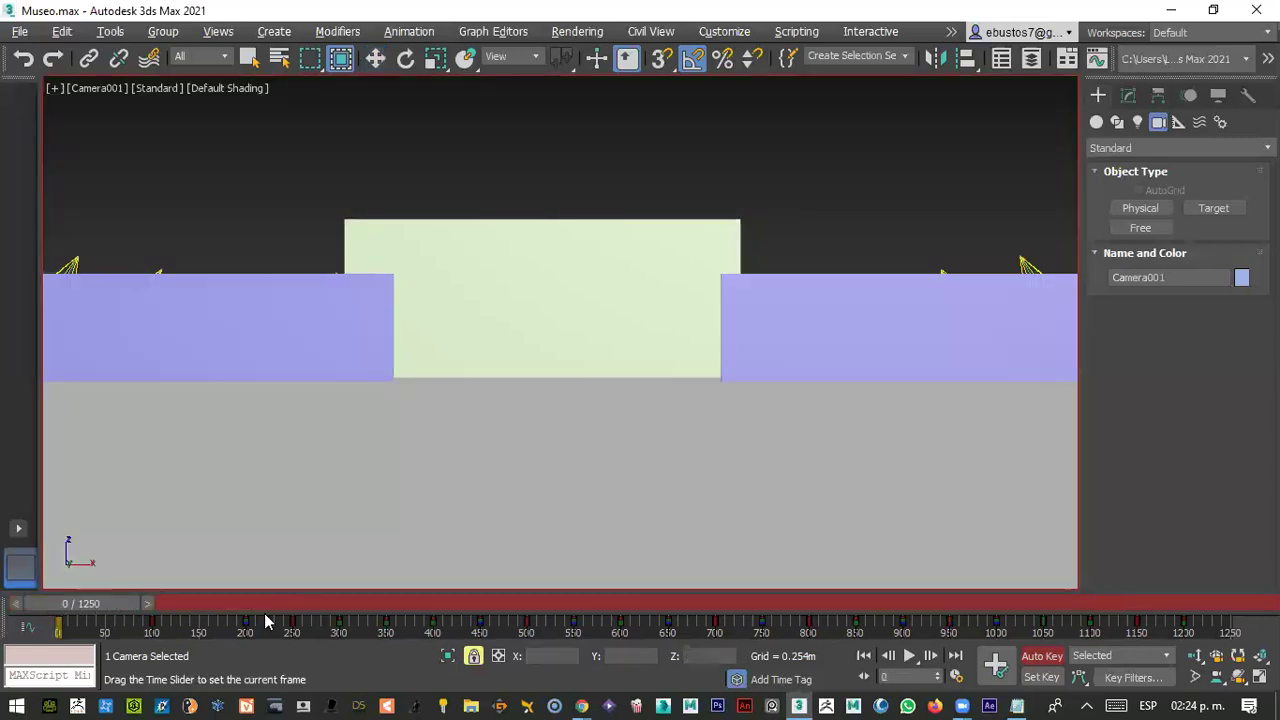
key(w)
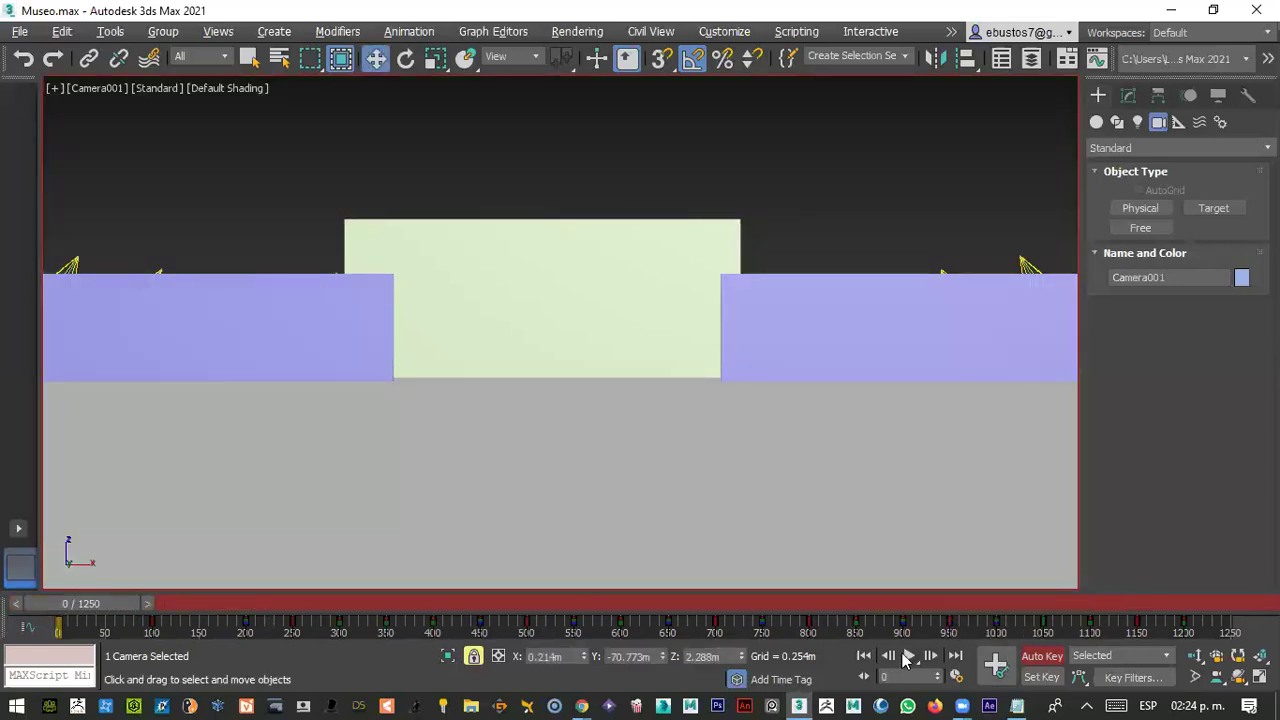
click(909, 656)
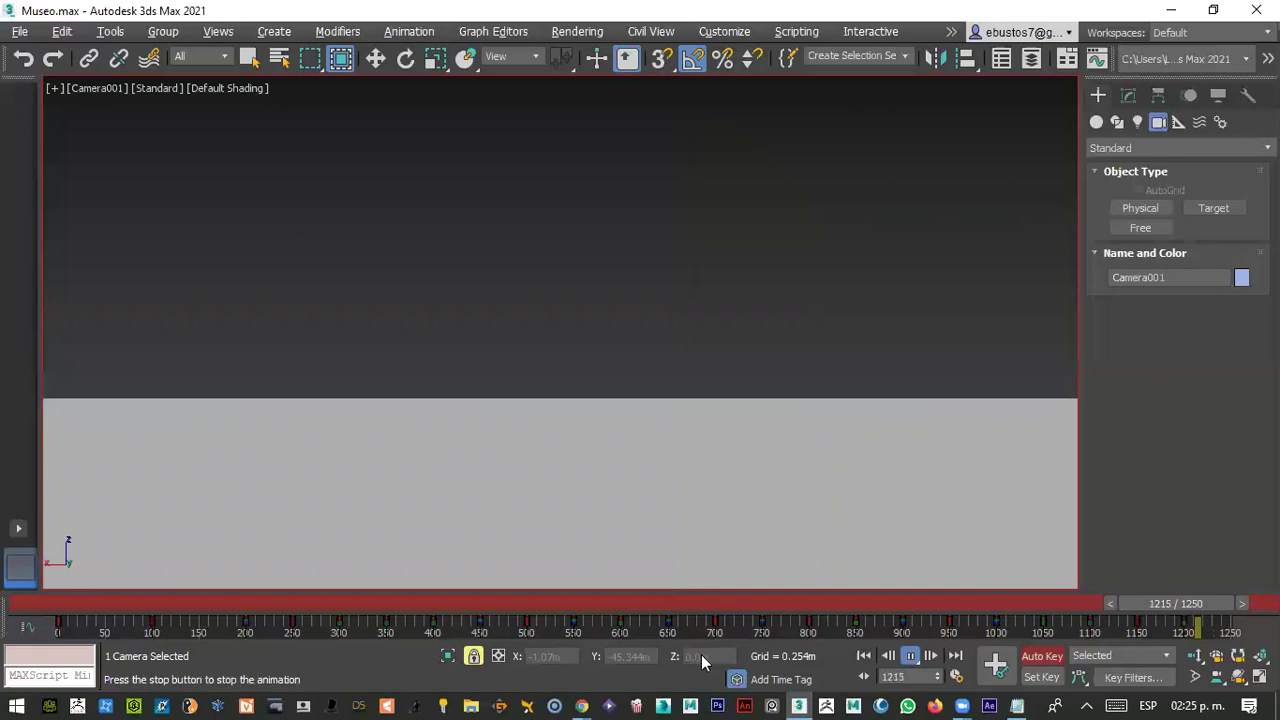
click(1038, 664)
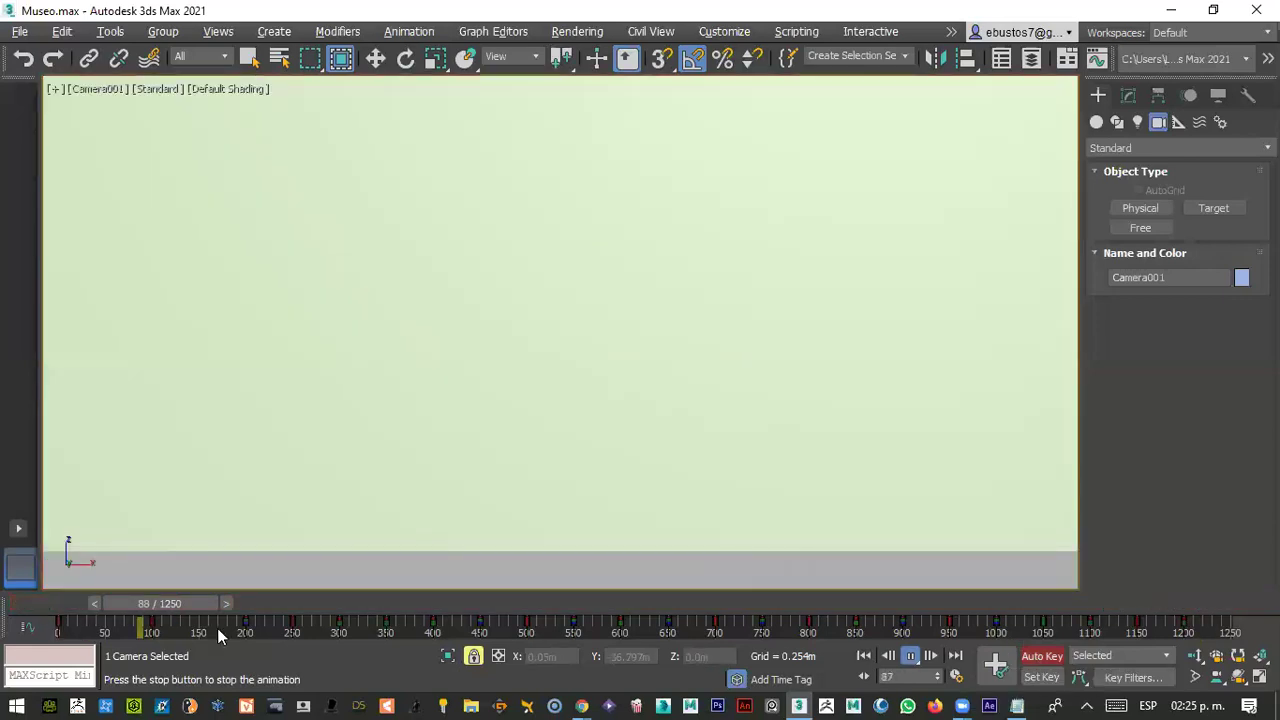
drag(227, 602, 66, 600)
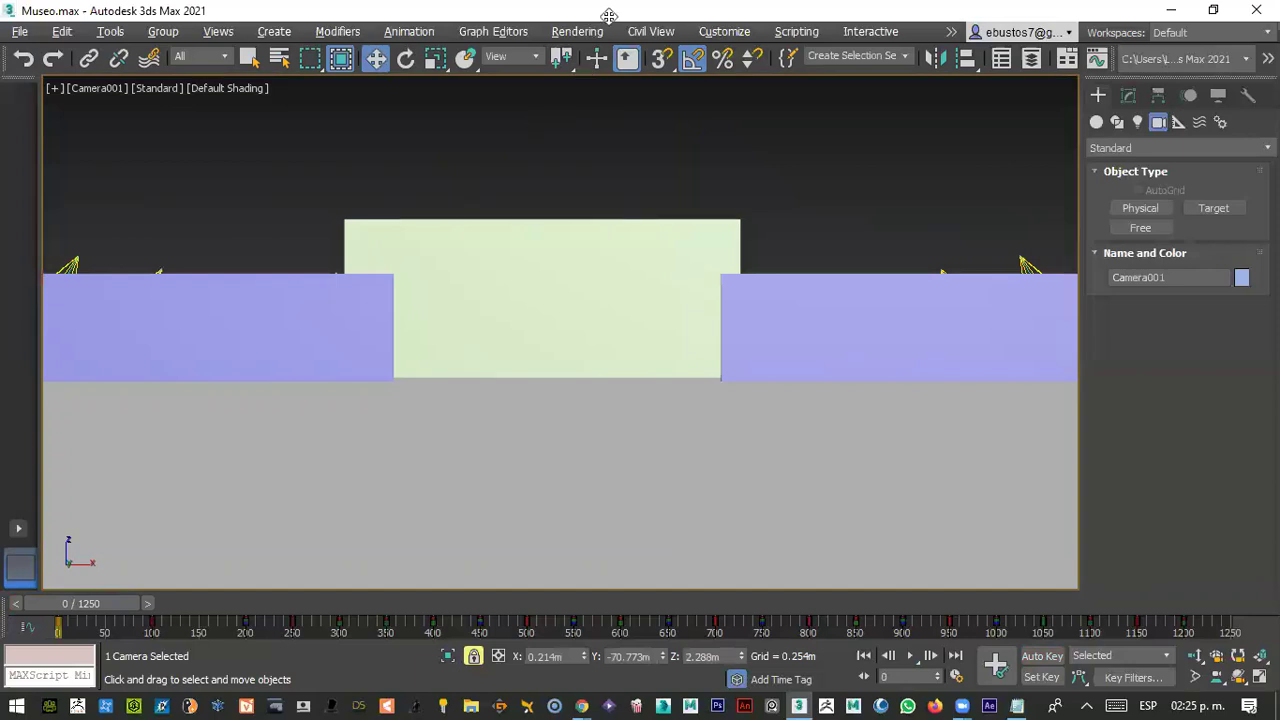
- Set the render to the active time segment at 640x480, and open the file selection for the render output
key(F10)
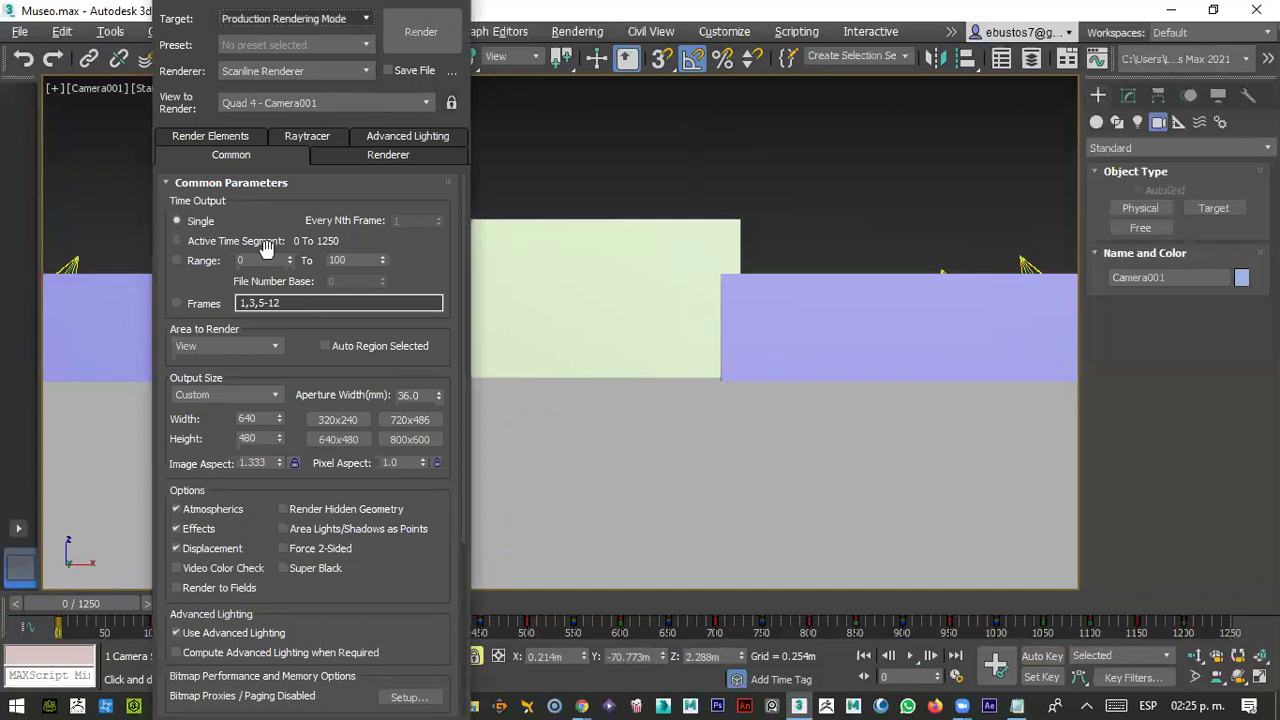
click(184, 244)
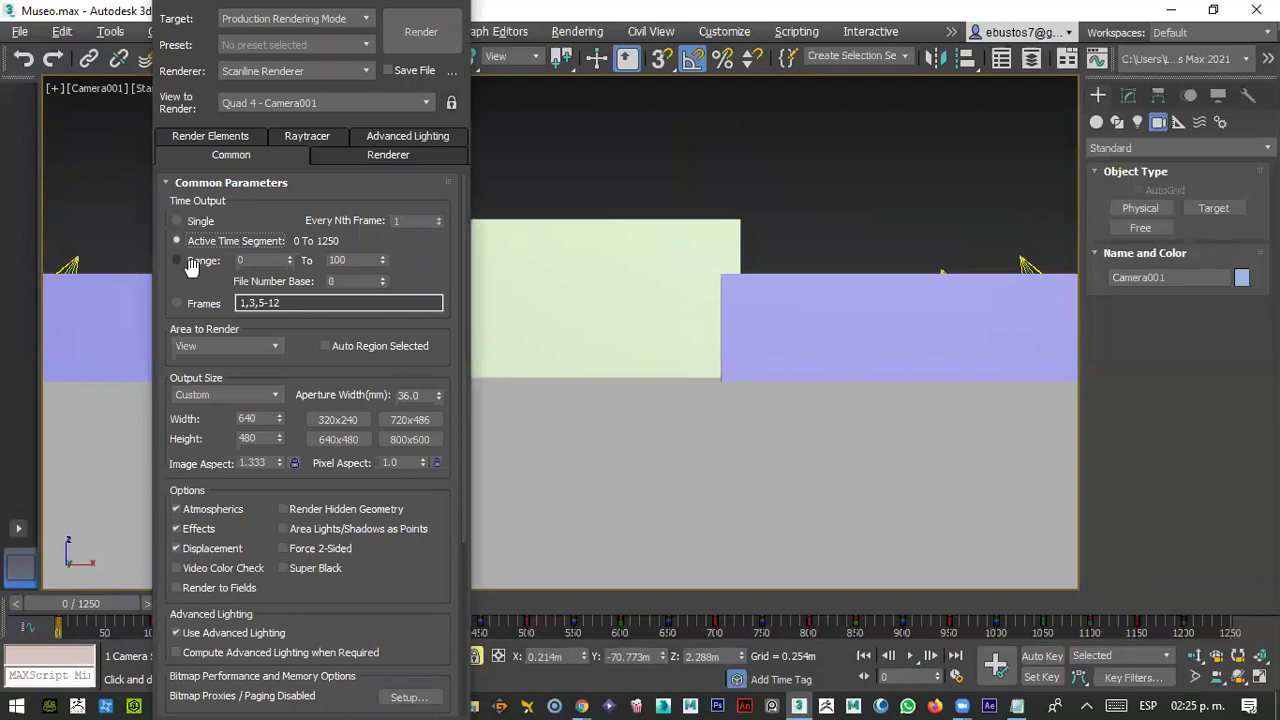
click(332, 443)
scroll(272, 532, down, 4)
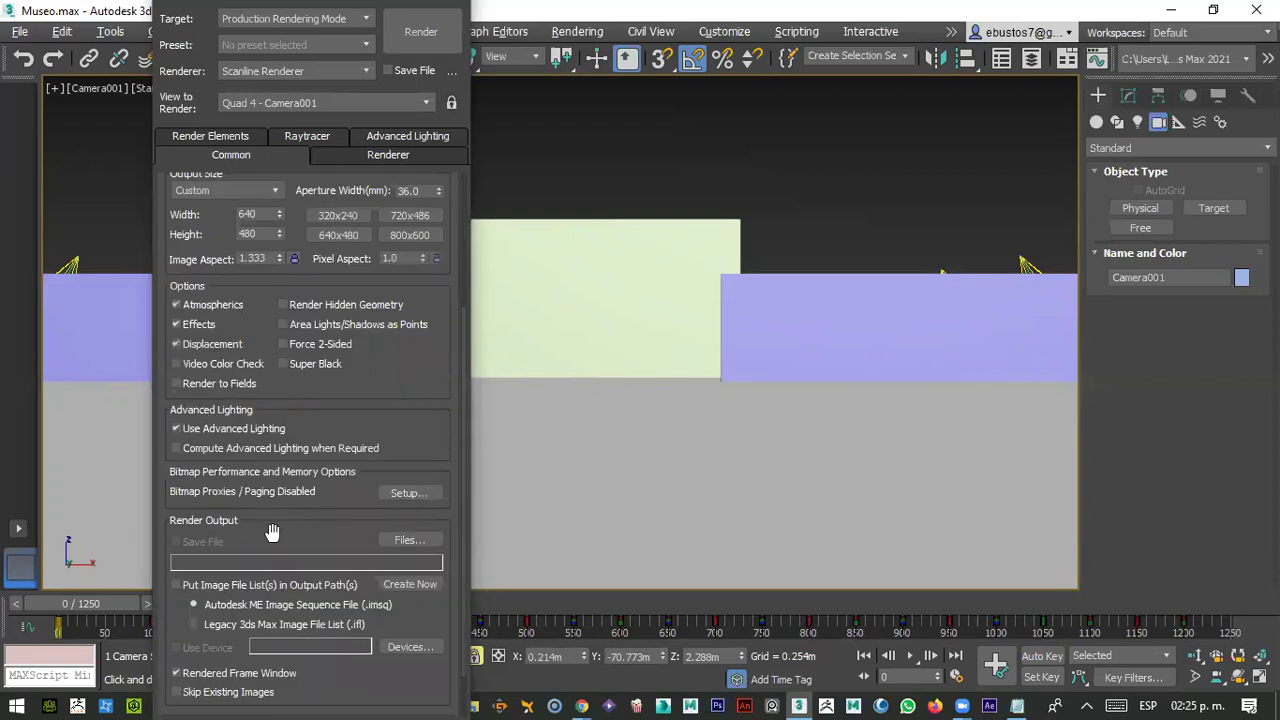
click(397, 540)
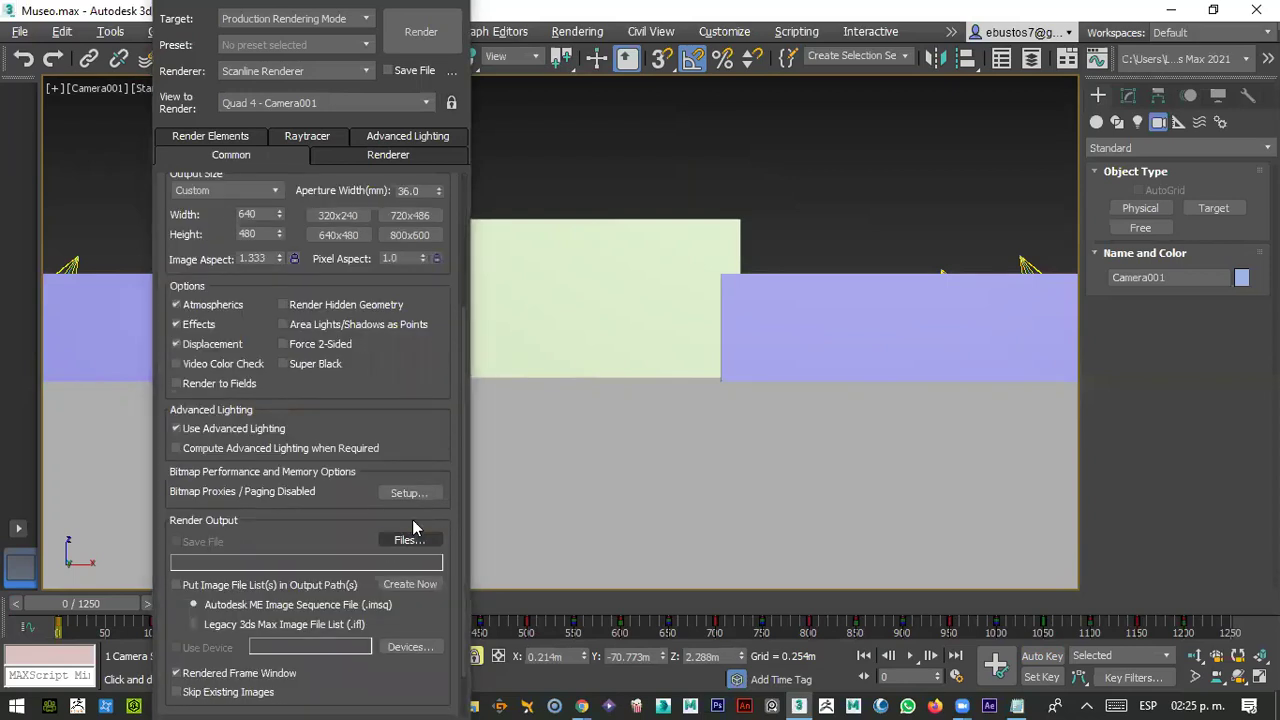